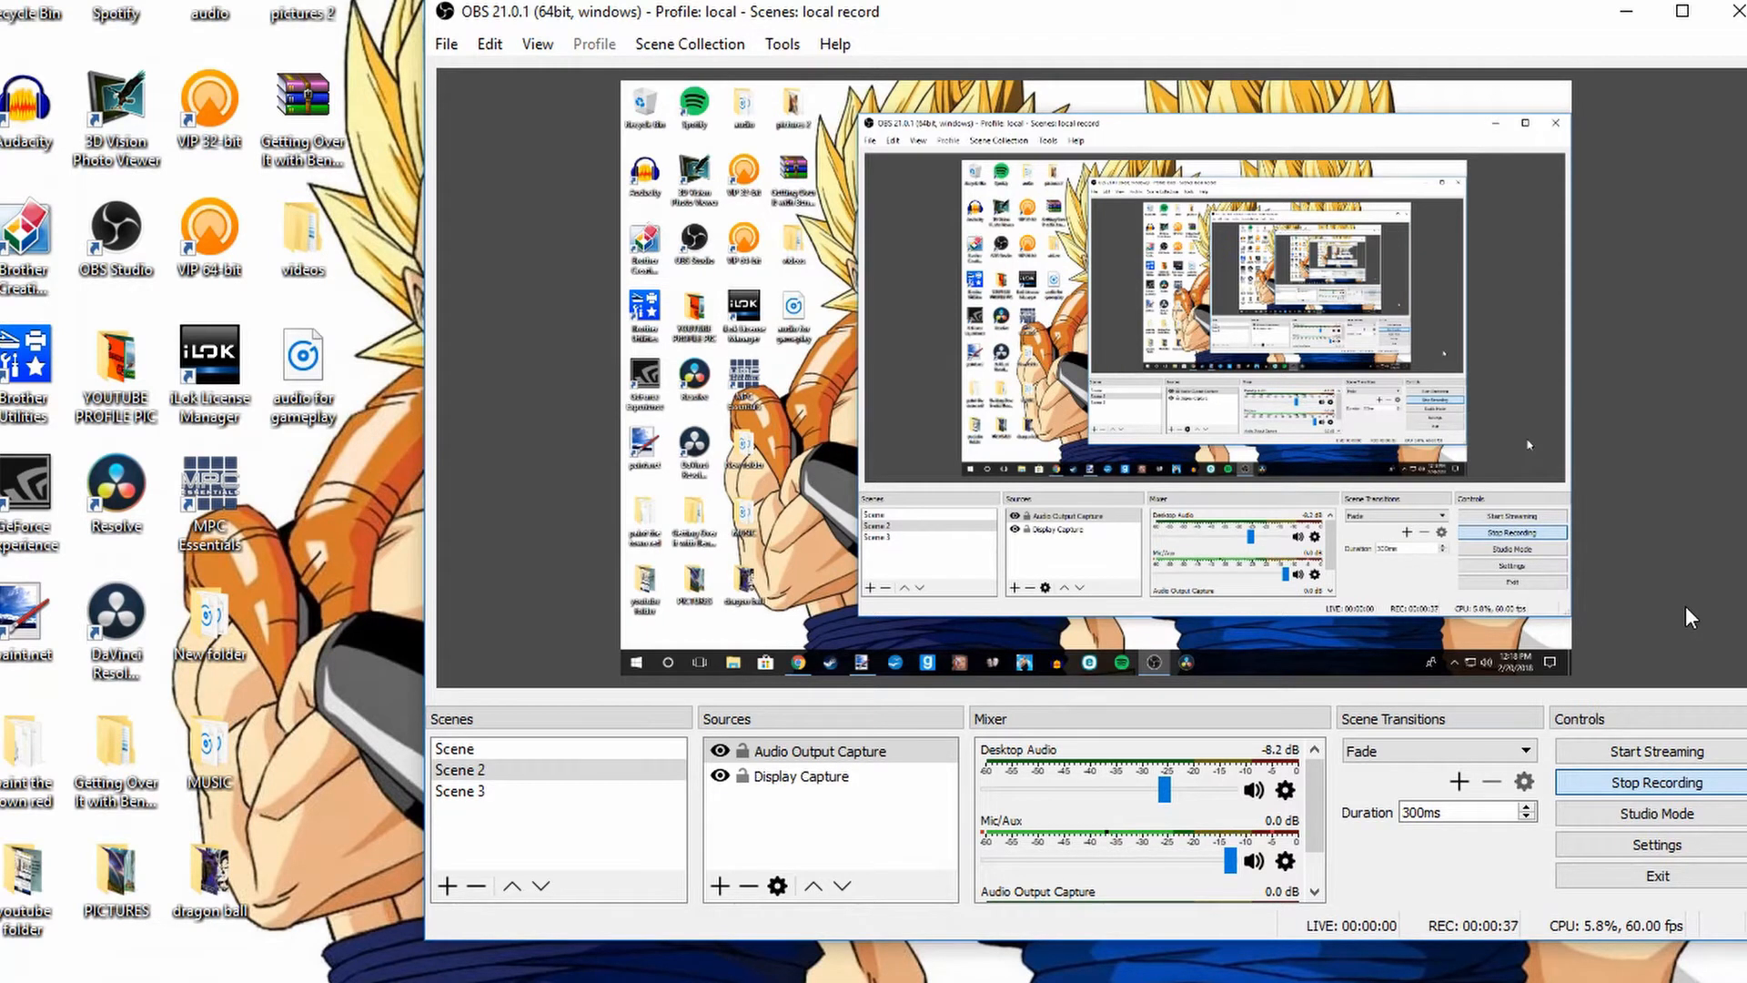
Step: Minimize OBS and switch to paint.net with the finished thumbnail image open
{"action": "left_click", "coordinate": [1626, 13]}
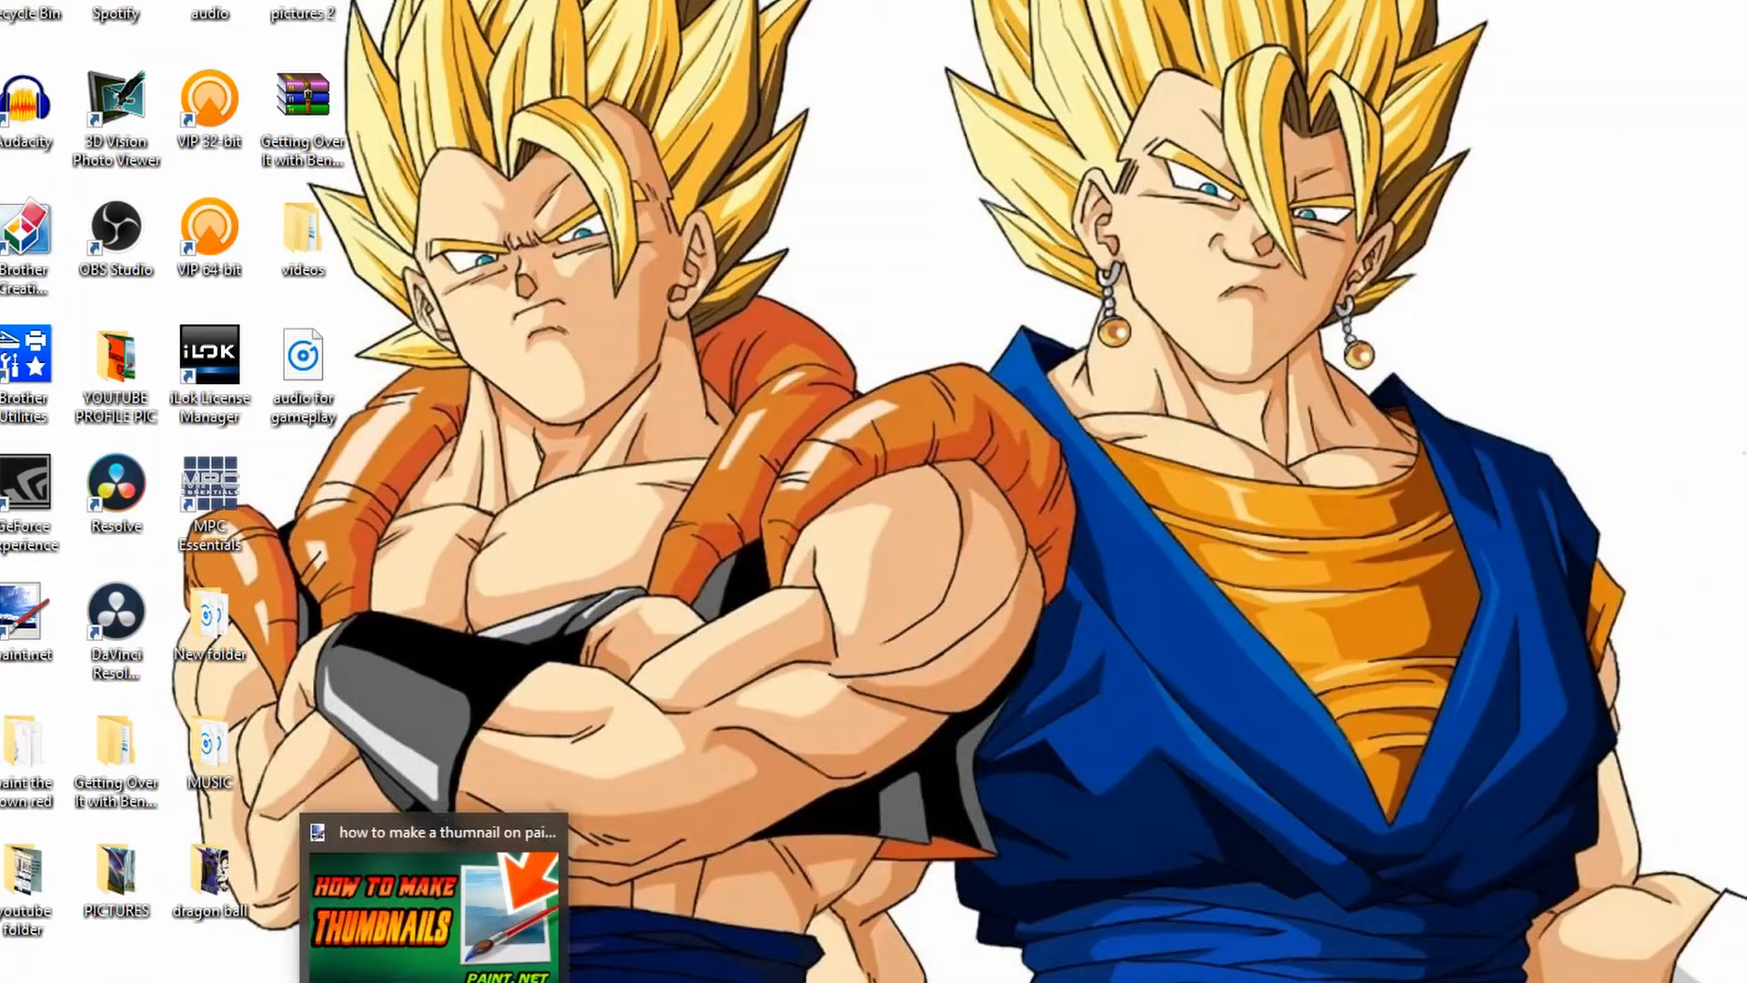
{"action": "left_click", "coordinate": [428, 878]}
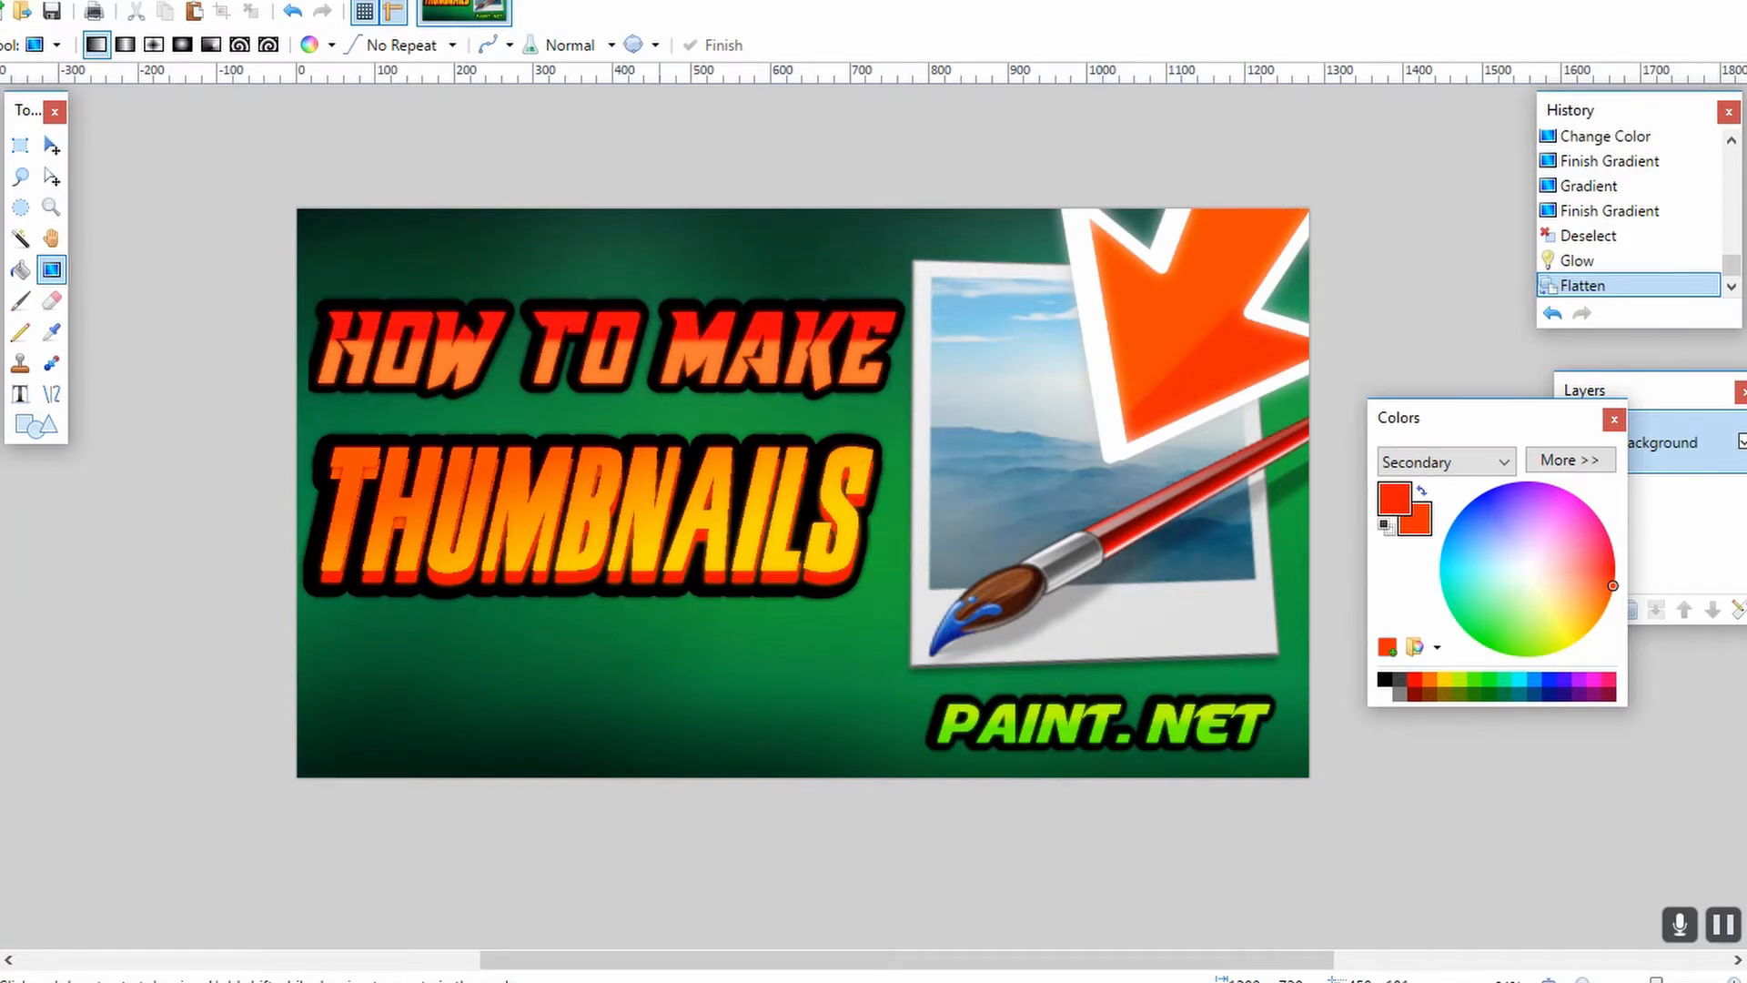
{"action": "left_click", "coordinate": [18, 9]}
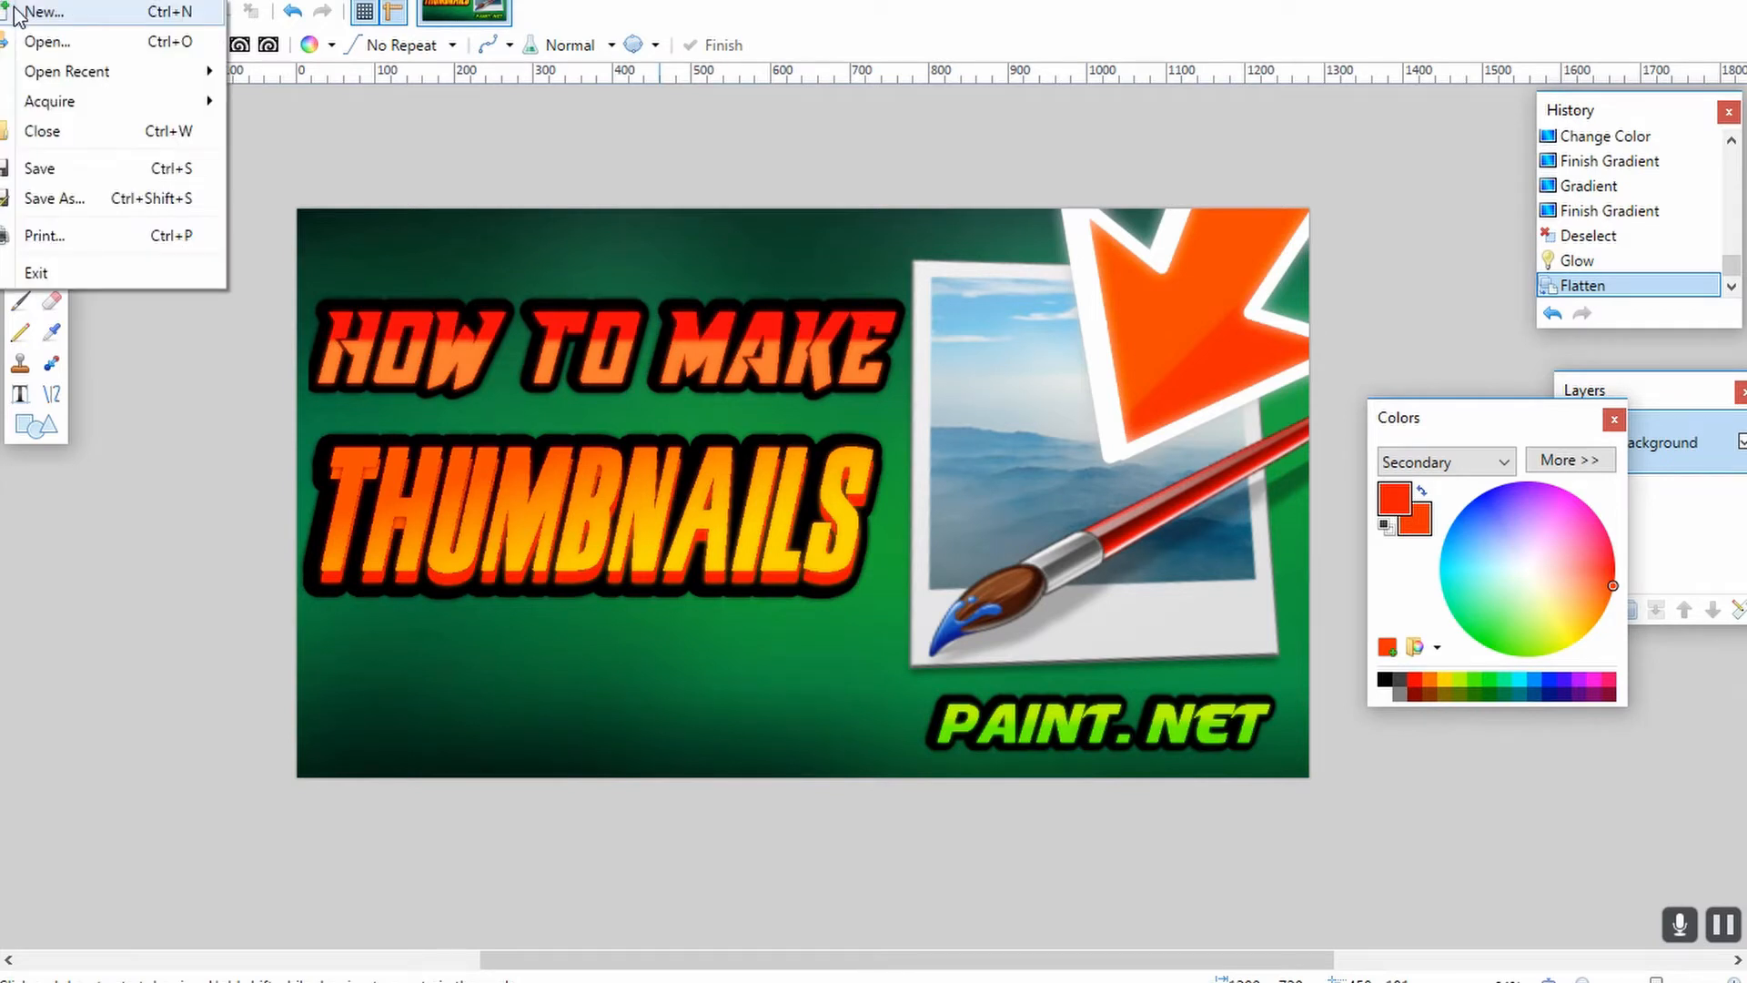
{"action": "left_click", "coordinate": [25, 16]}
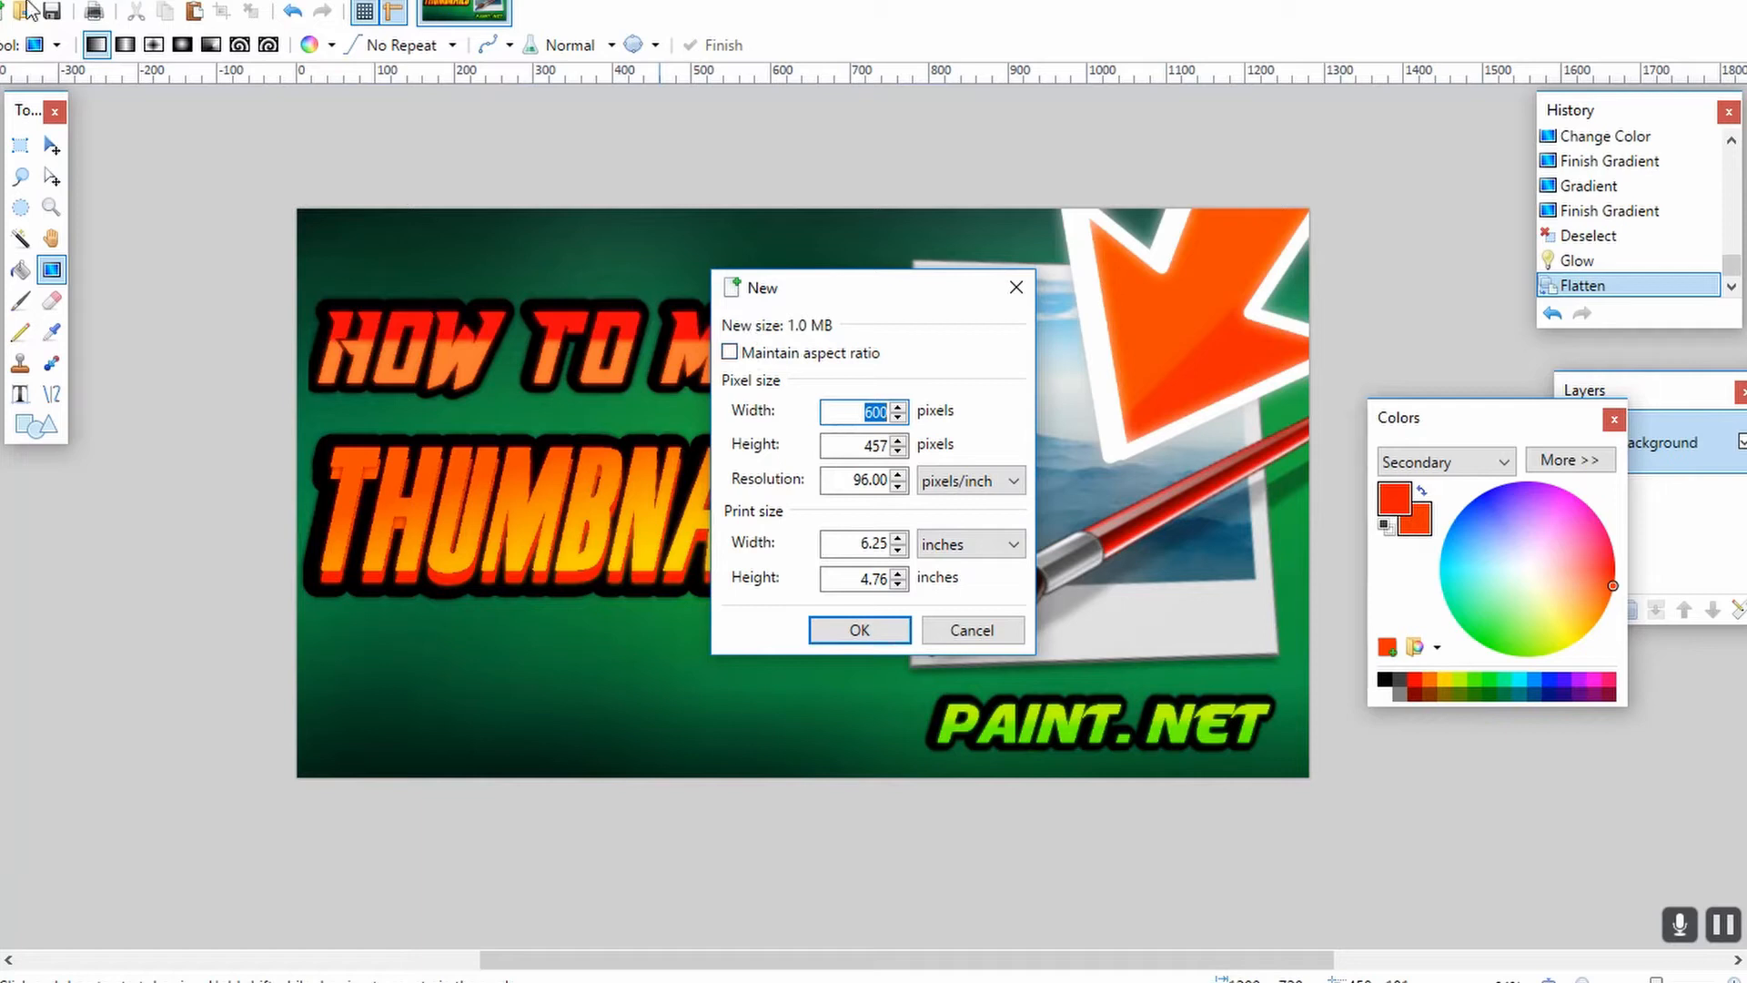
{"action": "left_click", "coordinate": [1016, 287]}
Step: Switch to the browser, open the official Paint.NET website from the Google results, and view its download page's installer table
{"action": "left_click", "coordinate": [1548, 2]}
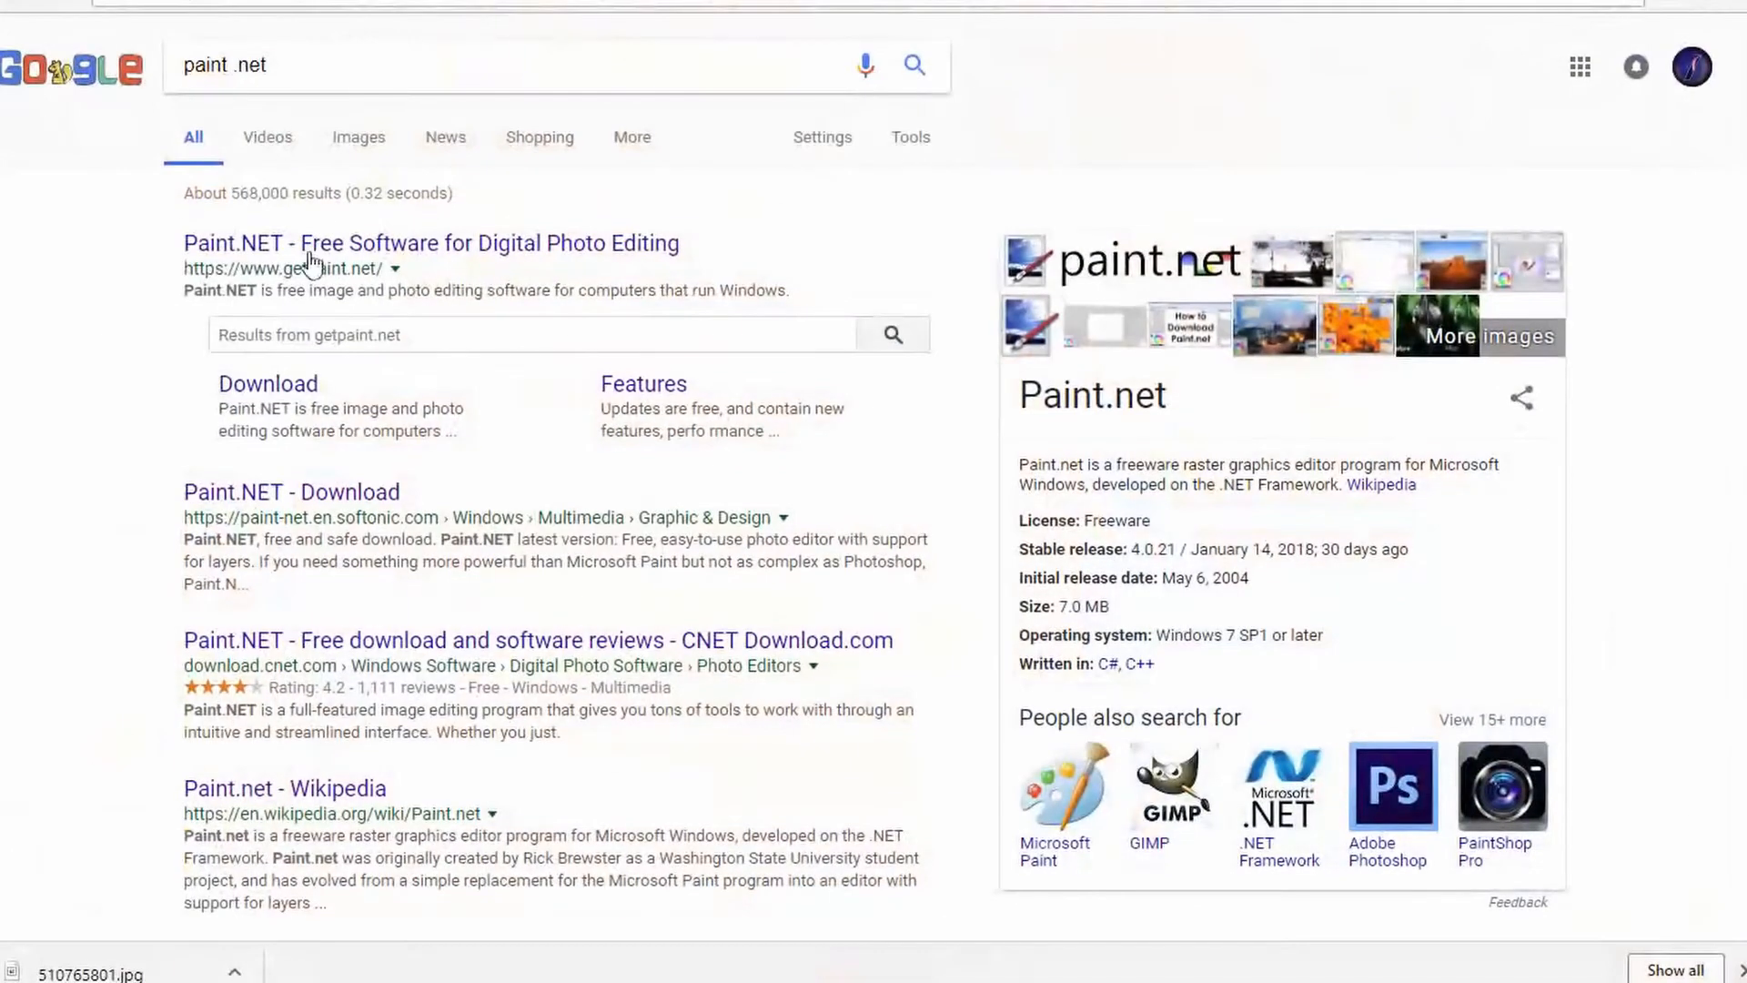
{"action": "left_click", "coordinate": [335, 254]}
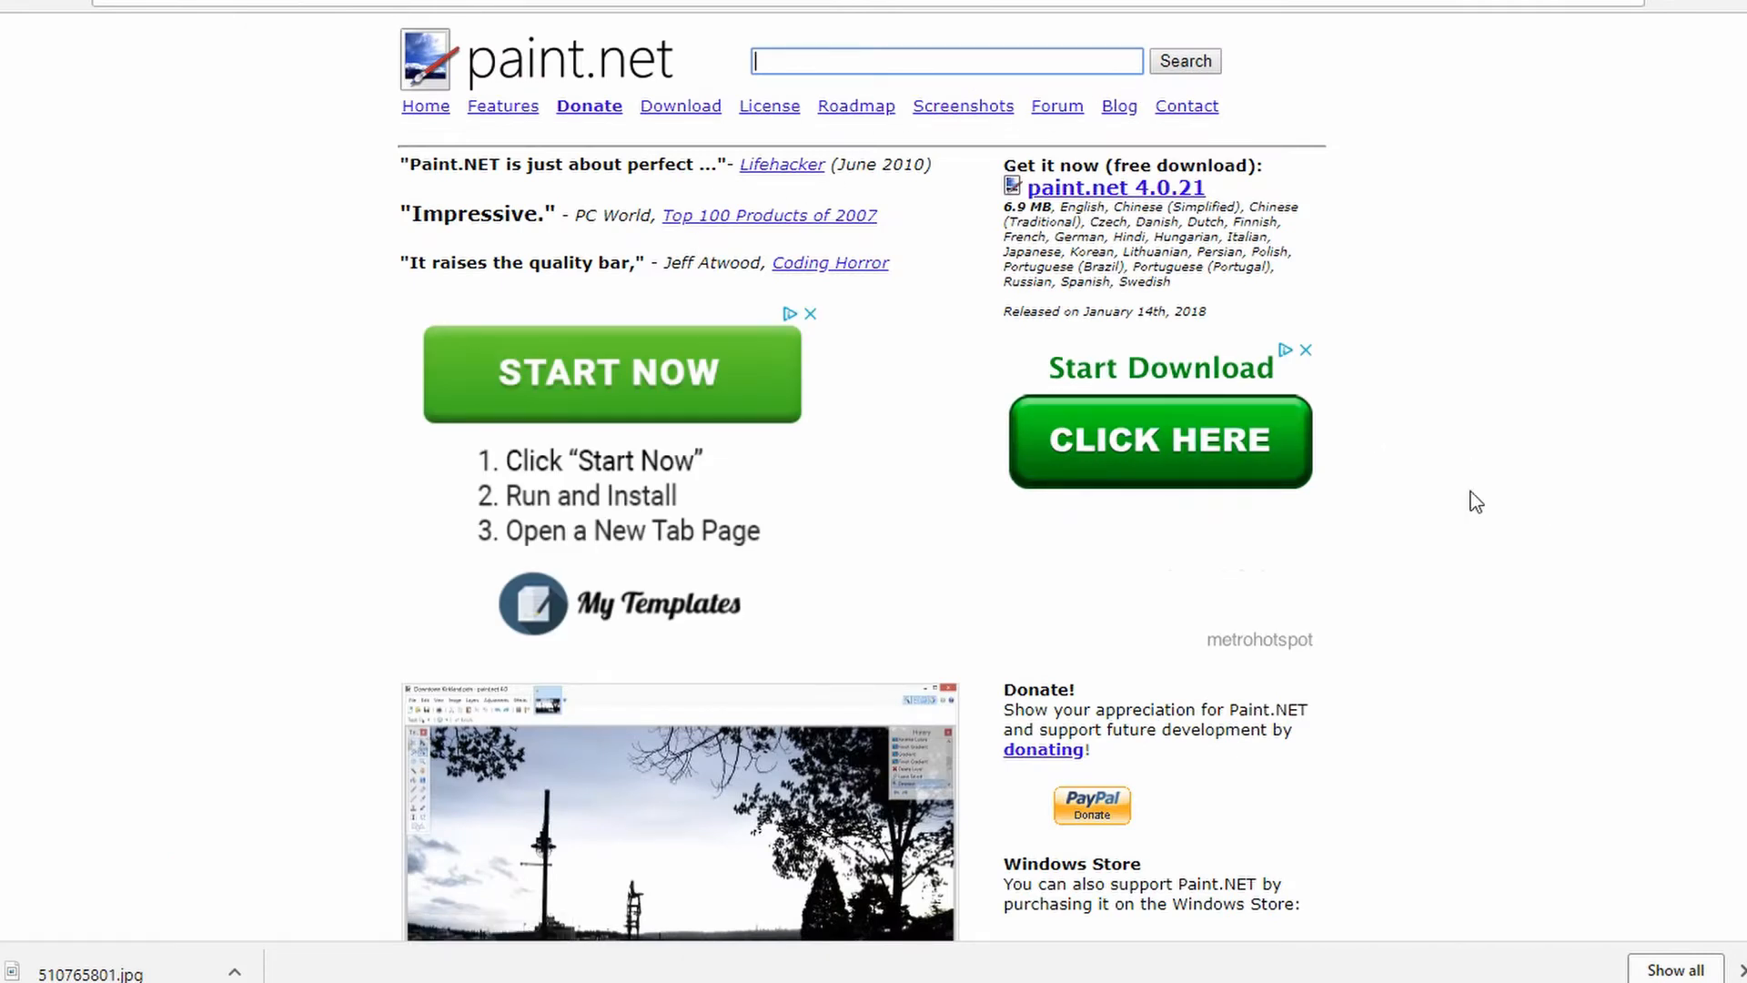
{"action": "left_click", "coordinate": [692, 109]}
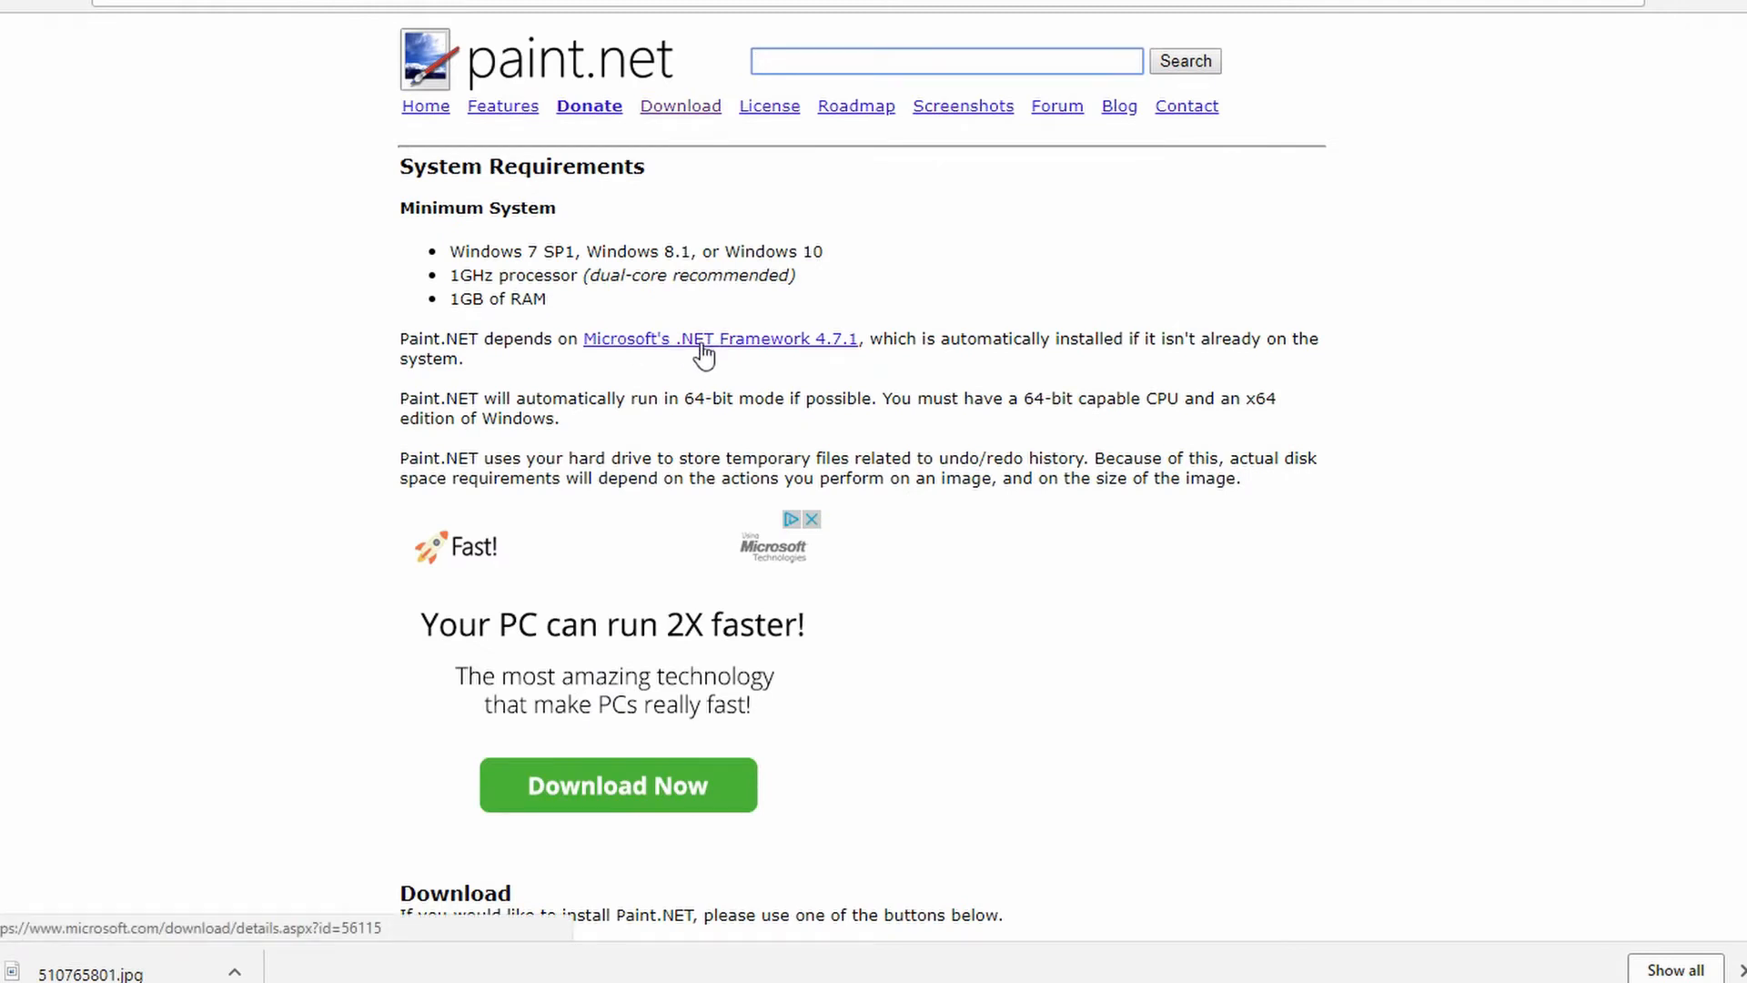
{"action": "scroll", "coordinate": [1274, 466], "scroll_direction": "down", "scroll_amount": 2}
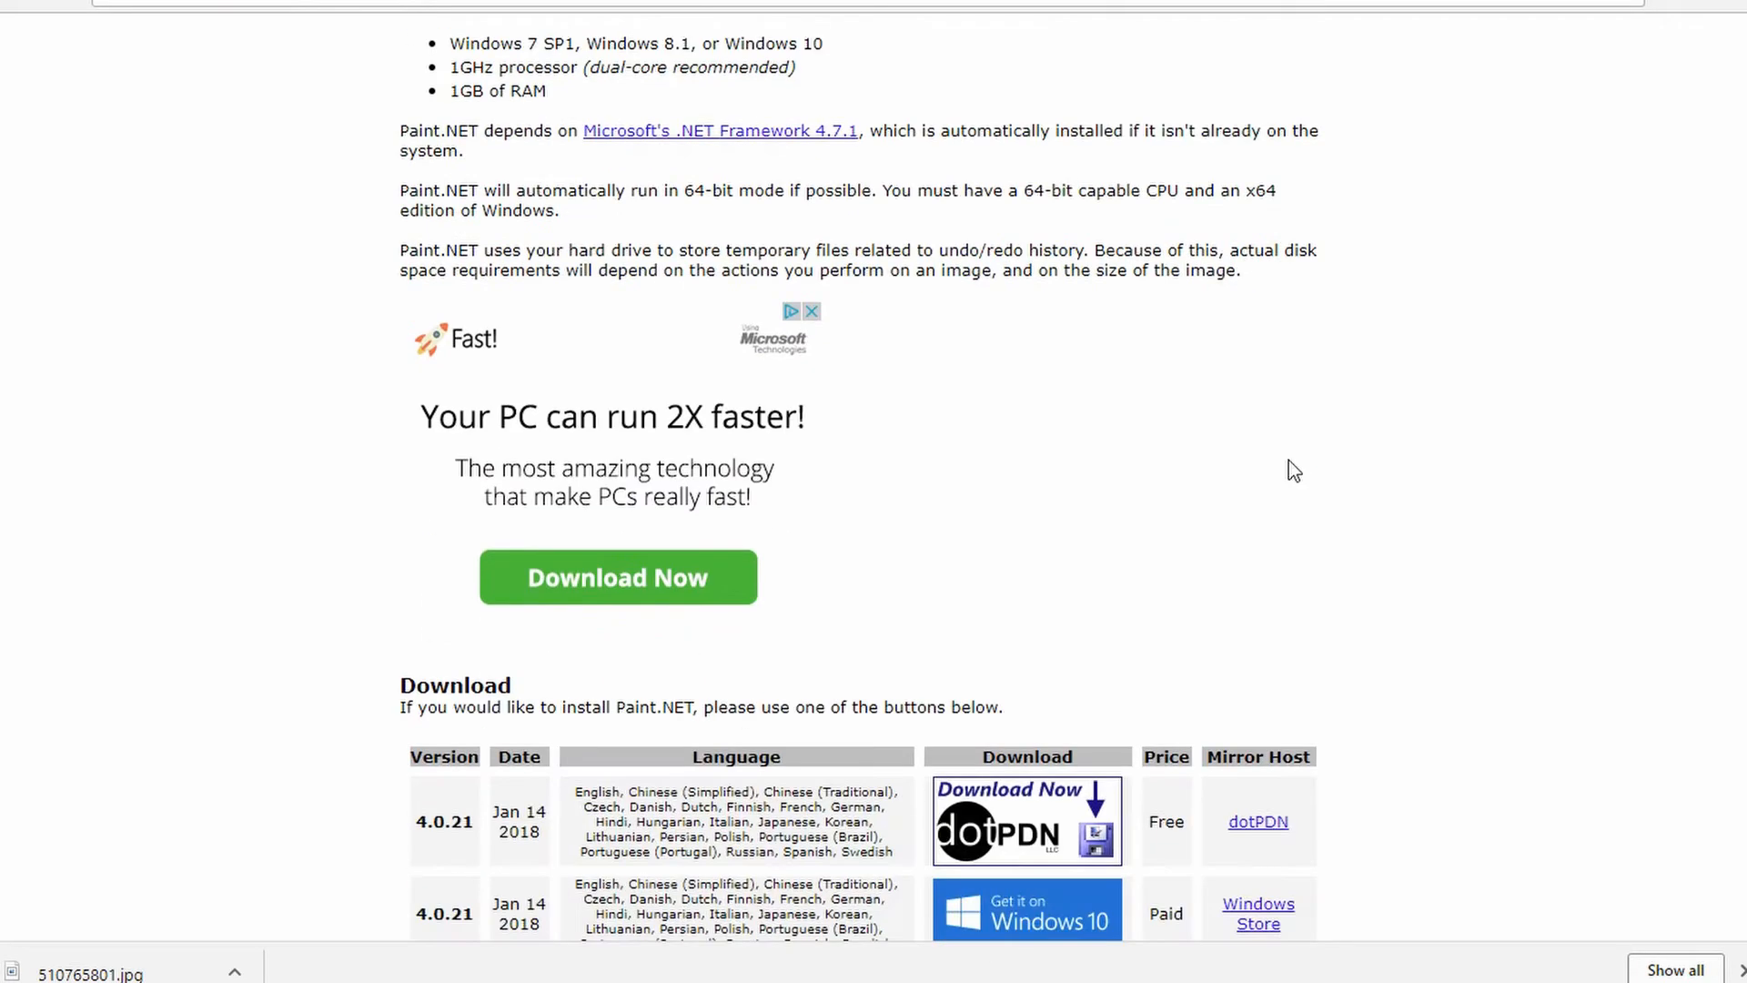
{"action": "scroll", "coordinate": [1106, 731], "scroll_direction": "down", "scroll_amount": 4}
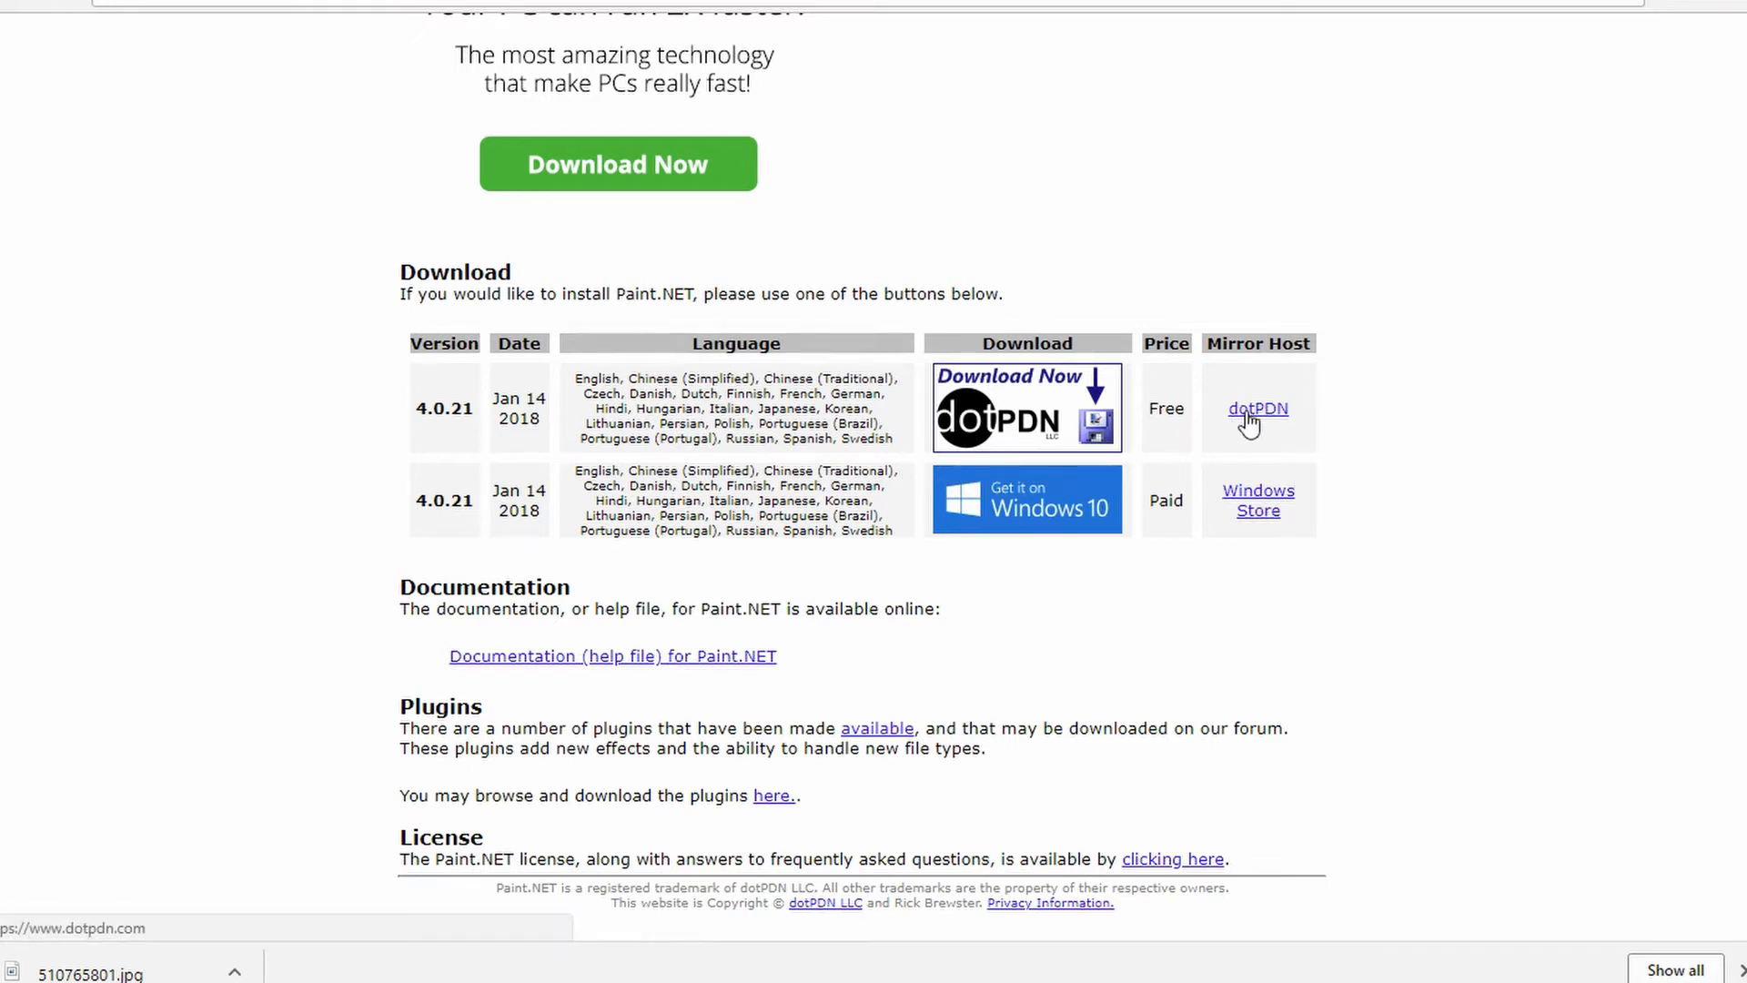
Step: Open the Paint.NET plugins forum from the download page and look through its subforums and plugin topics
{"action": "left_click", "coordinate": [866, 734]}
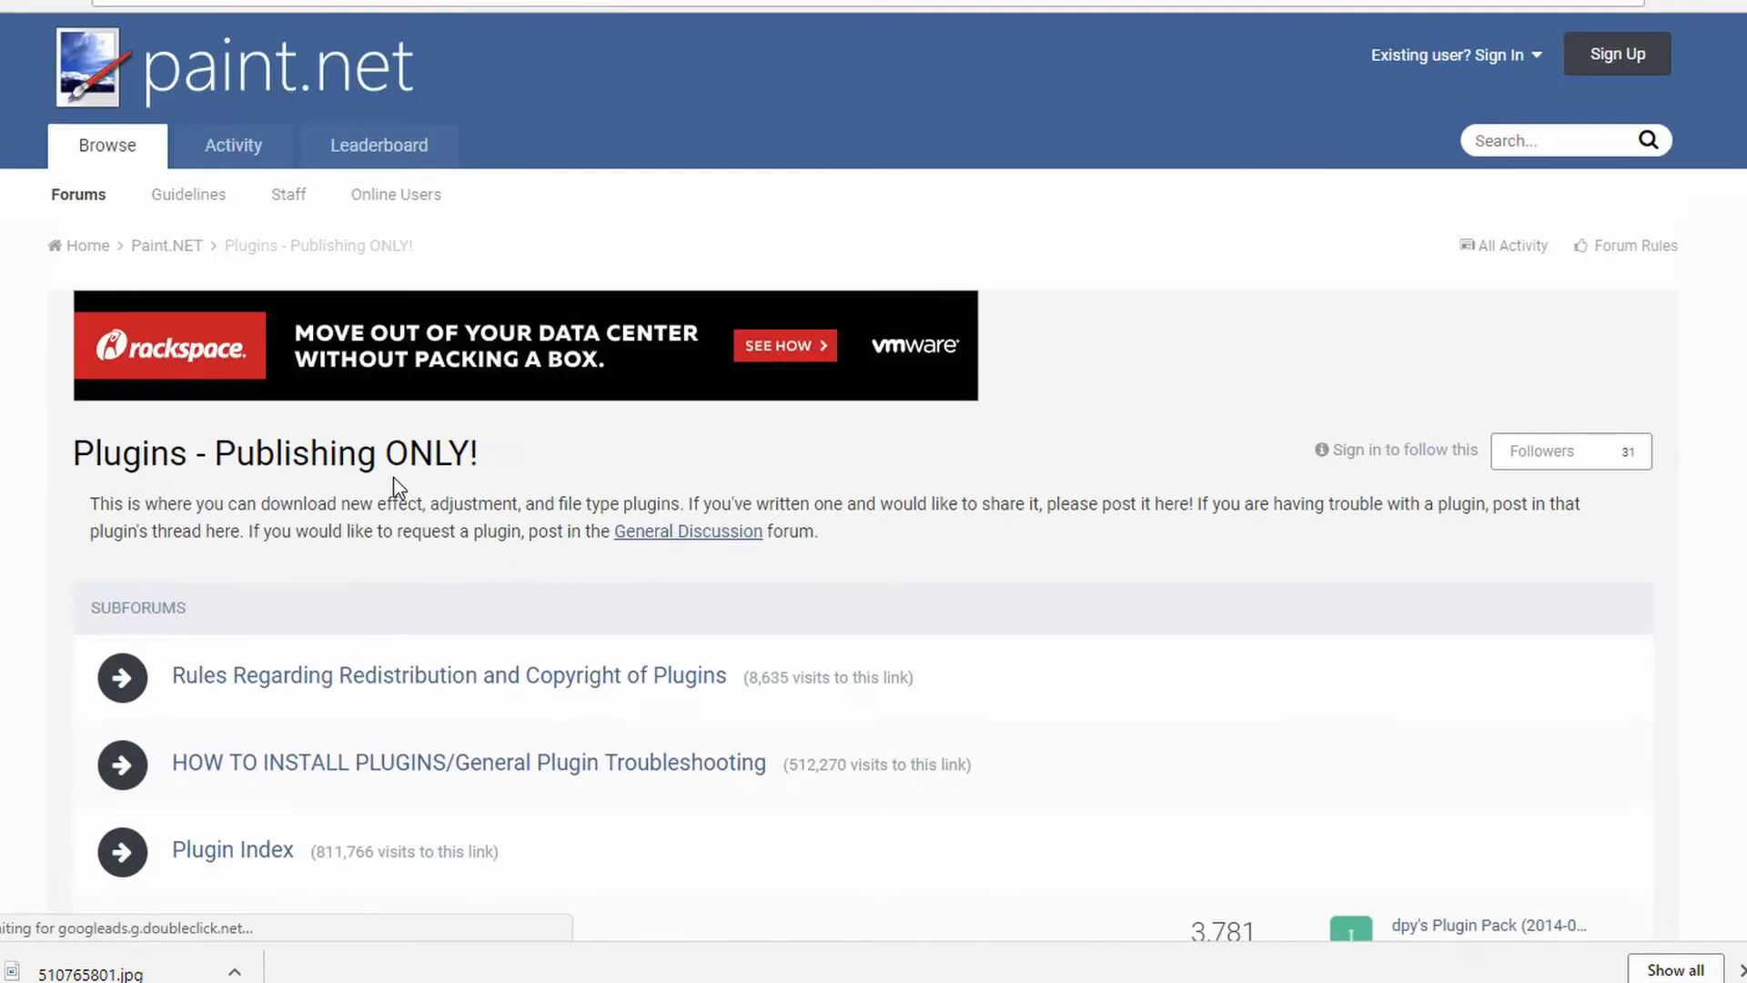
{"action": "scroll", "coordinate": [655, 542], "scroll_direction": "down", "scroll_amount": 3}
{"action": "scroll", "coordinate": [133, 674], "scroll_direction": "down", "scroll_amount": 2}
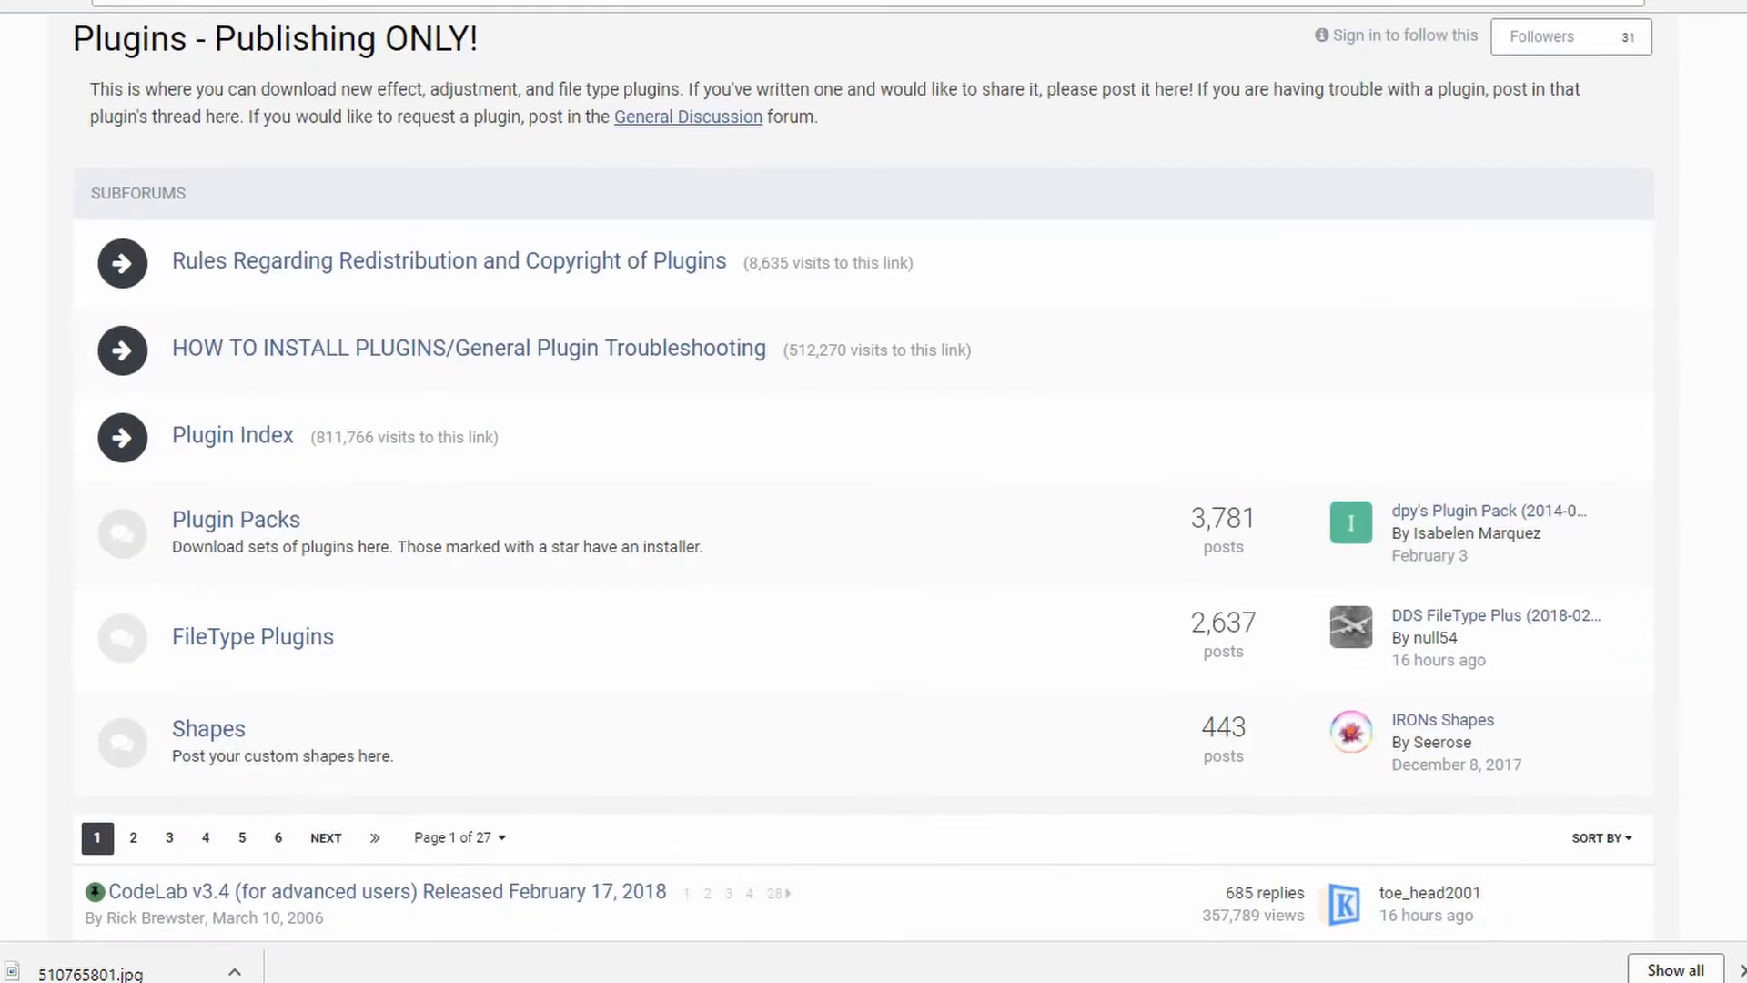
{"action": "scroll", "coordinate": [873, 491], "scroll_direction": "down", "scroll_amount": 5}
{"action": "scroll", "coordinate": [37, 546], "scroll_direction": "up", "scroll_amount": 10}
{"action": "scroll", "coordinate": [40, 544], "scroll_direction": "down", "scroll_amount": 10}
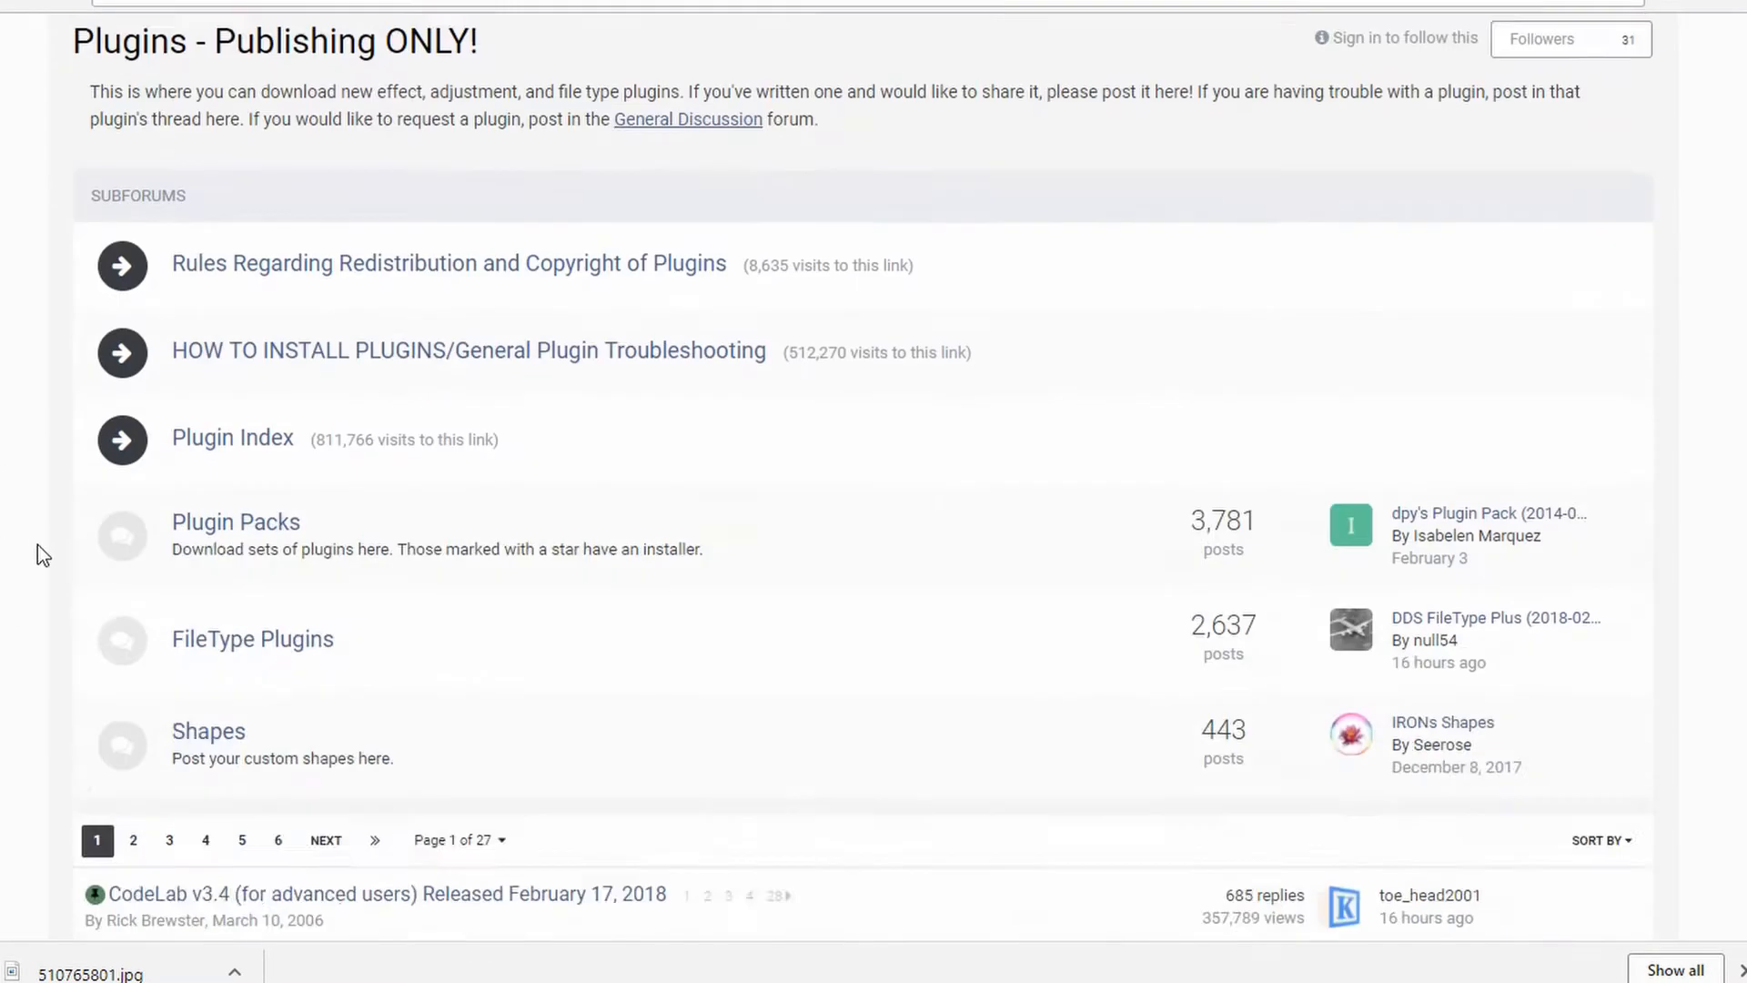
{"action": "scroll", "coordinate": [43, 544], "scroll_direction": "up", "scroll_amount": 10}
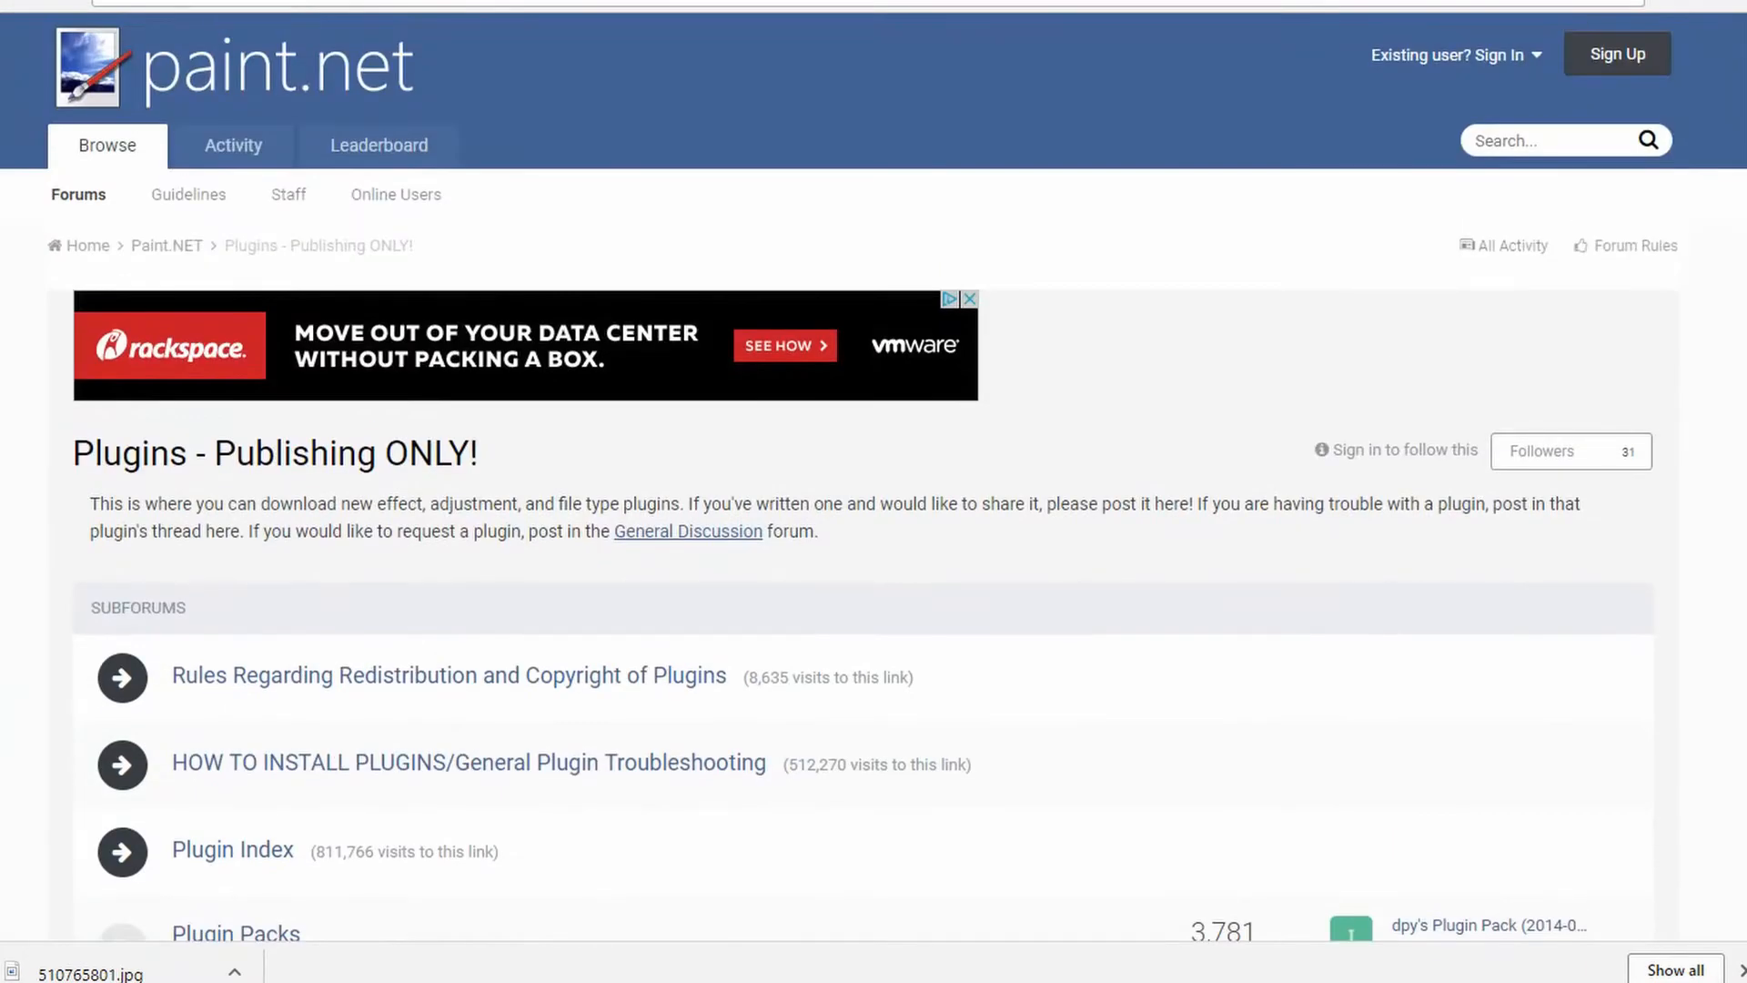
{"action": "left_click", "coordinate": [1741, 970]}
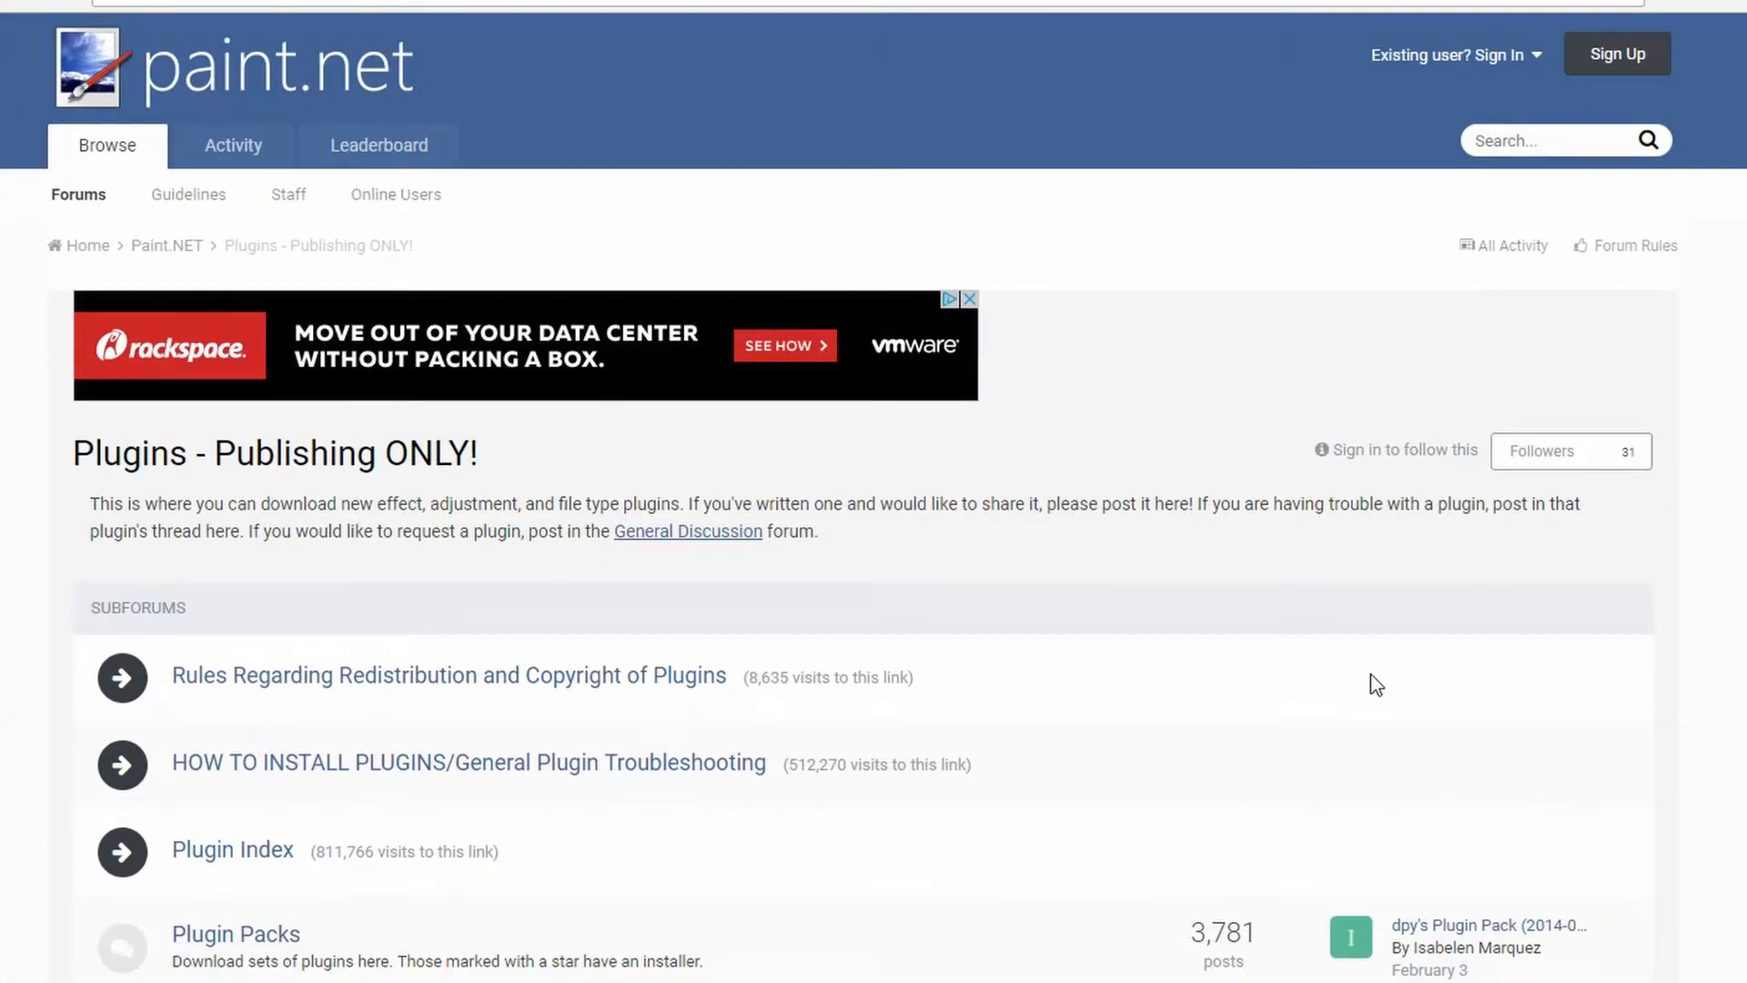
{"action": "key", "text": "alt+Left"}
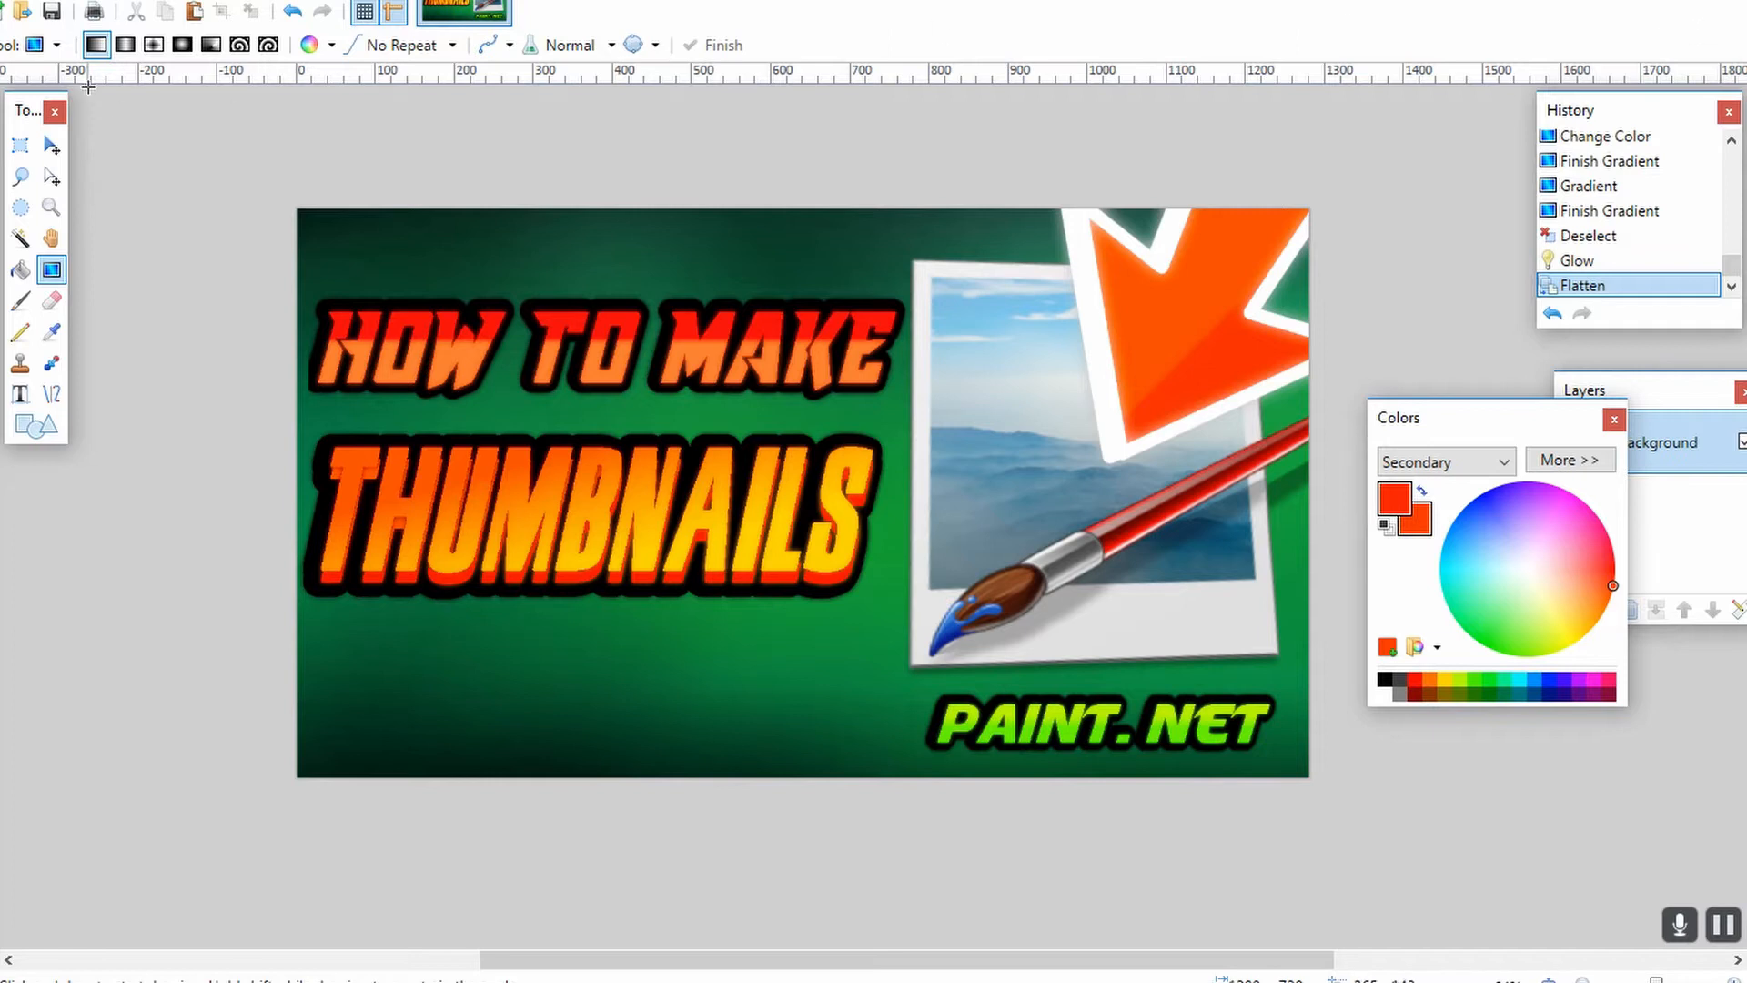
Step: Create a new blank image in paint.net, 1280 pixels wide and 720 pixels high
{"action": "left_click", "coordinate": [23, 9]}
{"action": "left_click", "coordinate": [55, 11]}
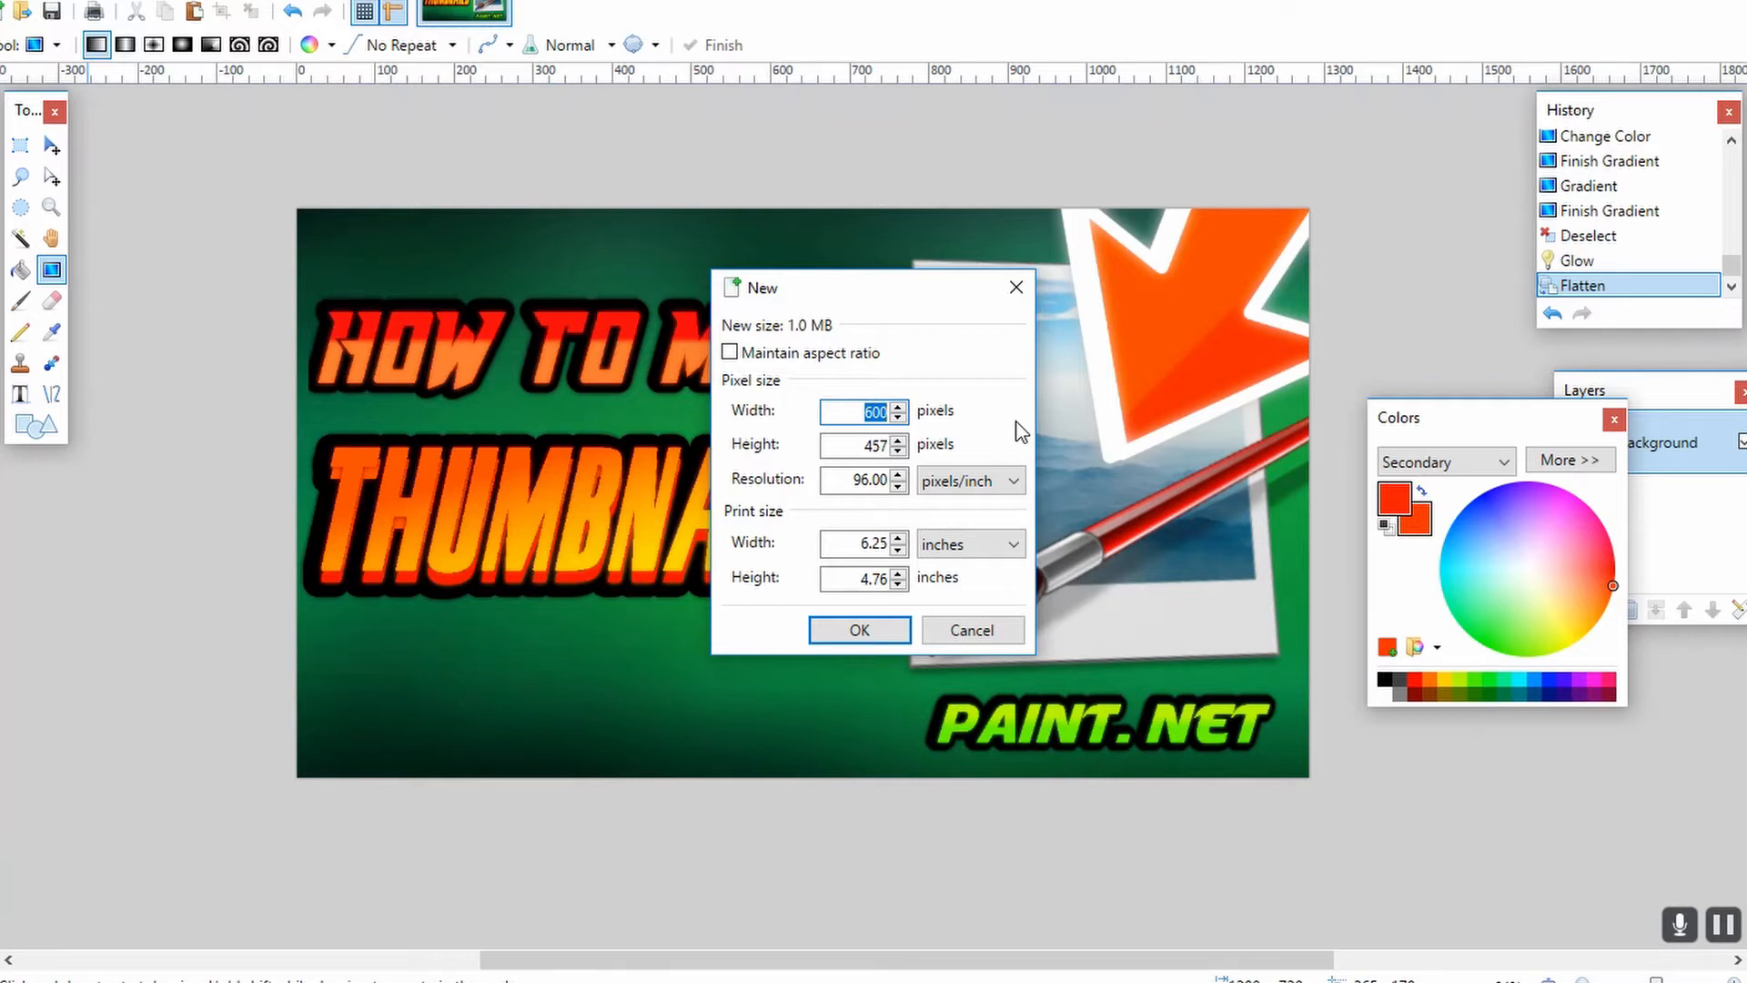
{"action": "key", "text": "BackSpace"}
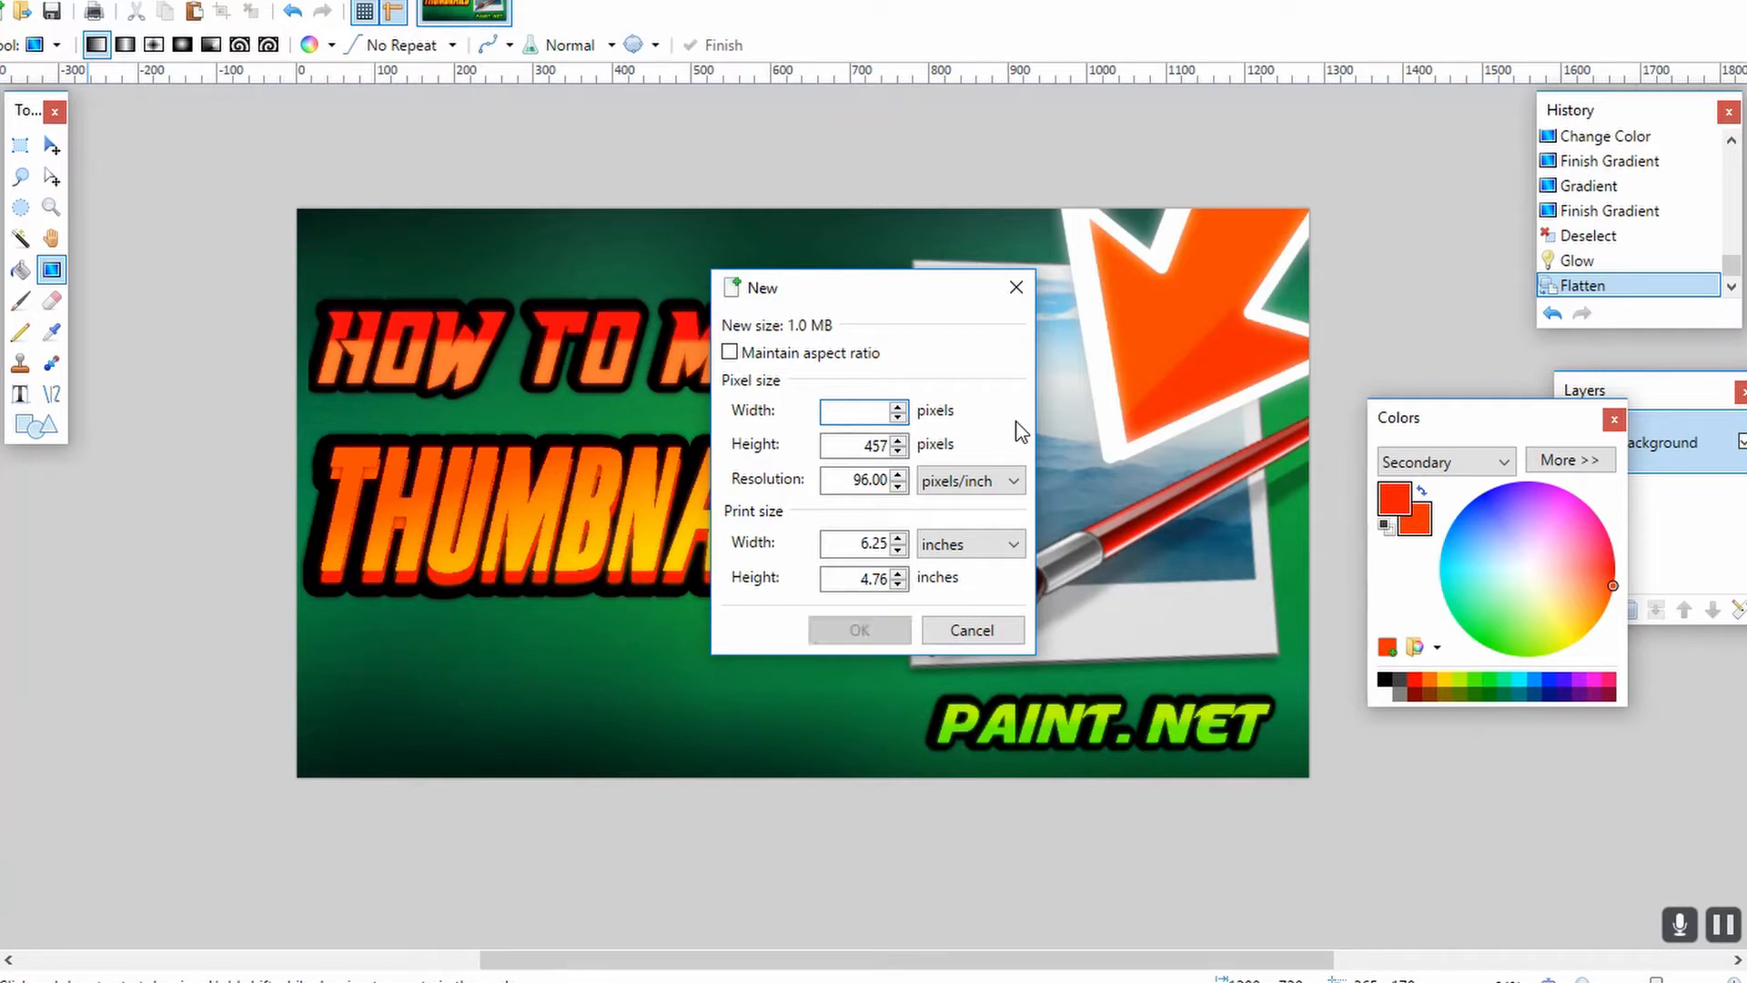
{"action": "type", "text": "12"}
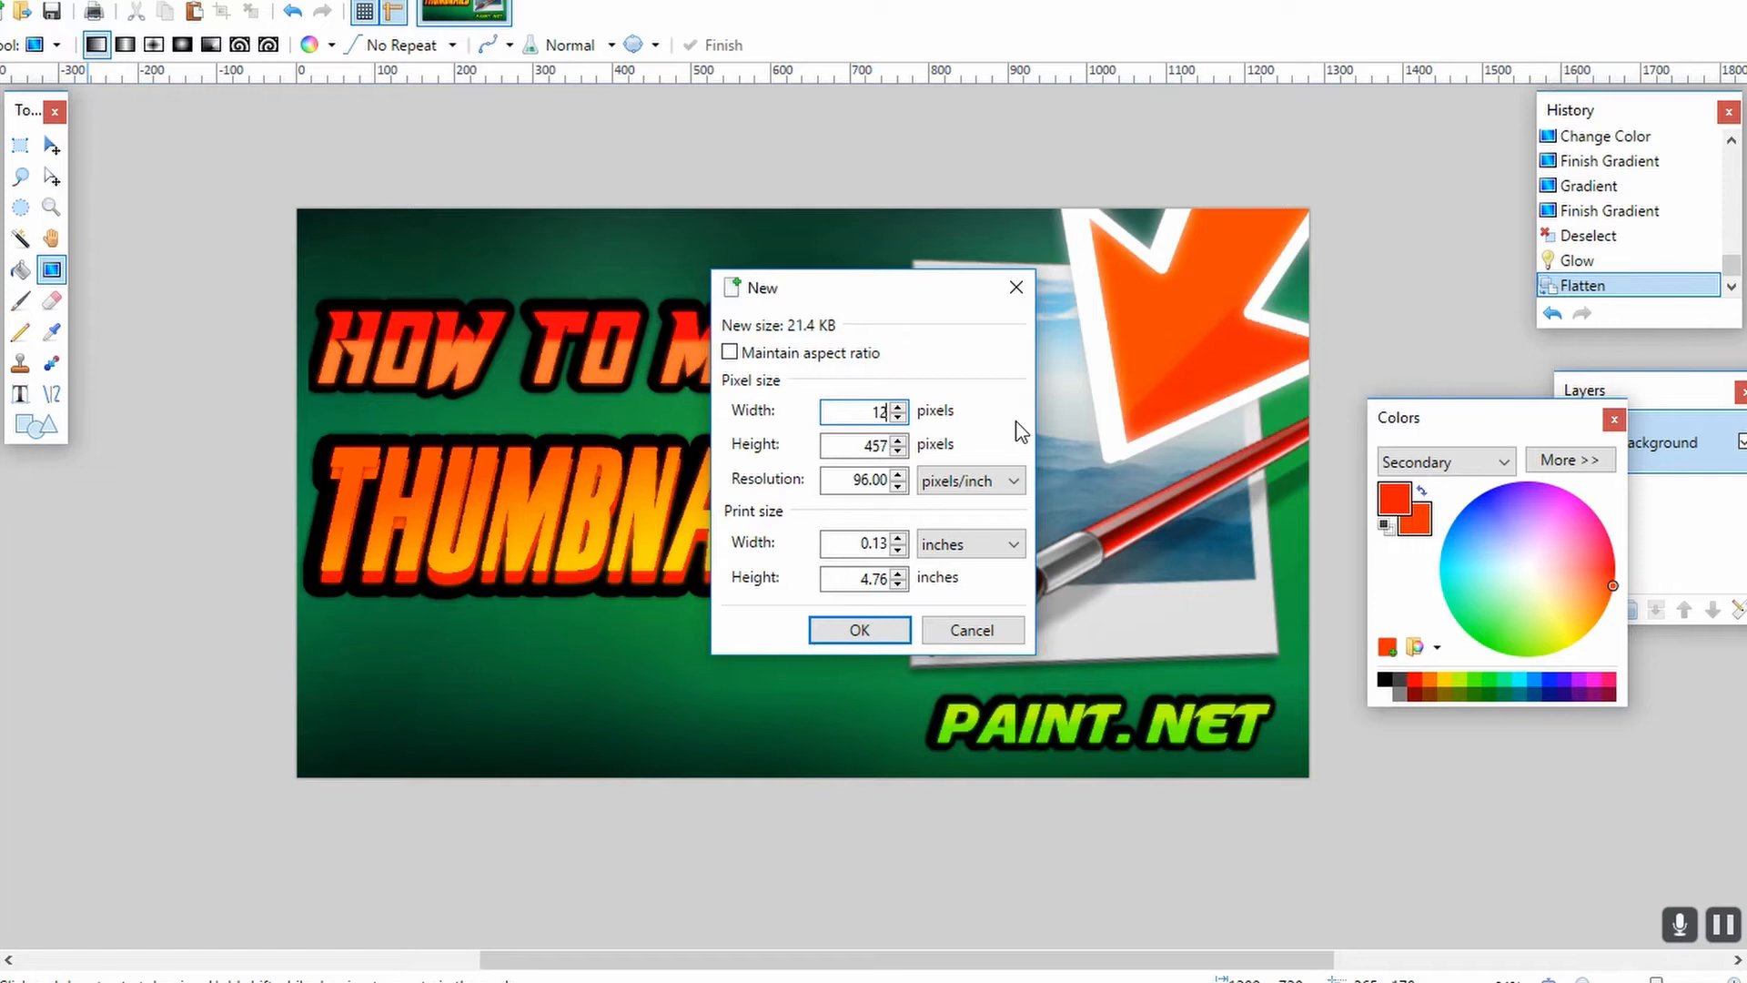
{"action": "type", "text": "80"}
{"action": "key", "text": "Tab"}
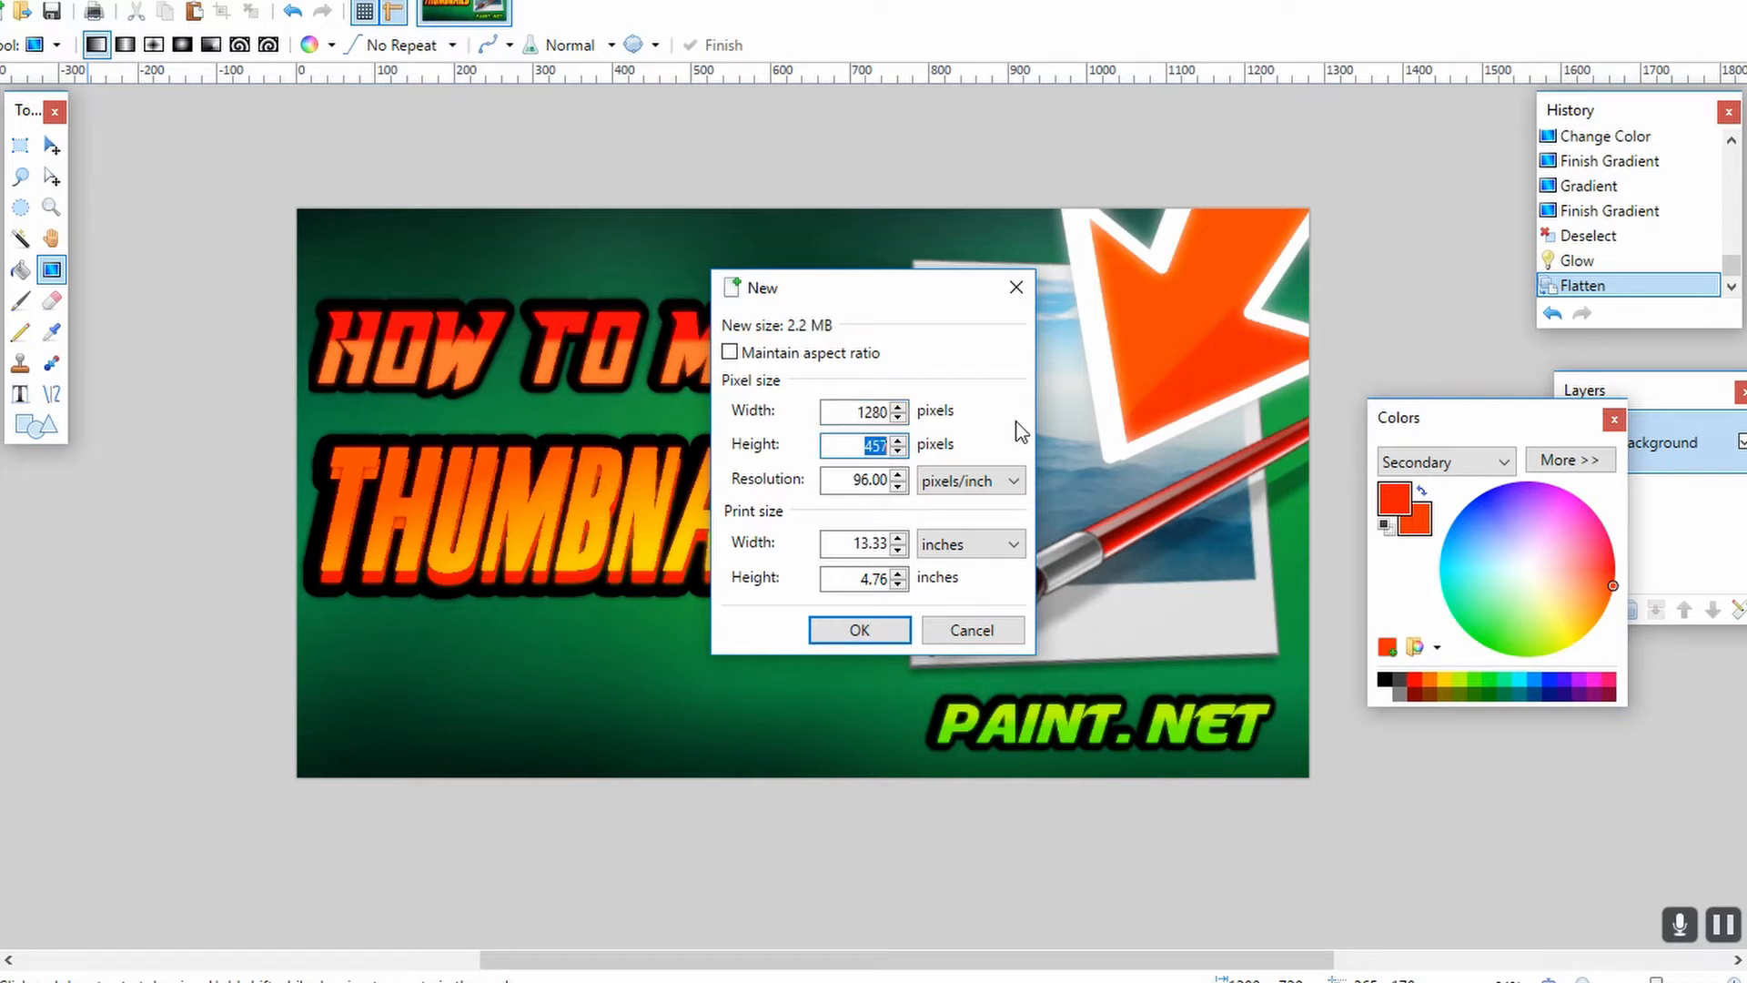
{"action": "type", "text": "720"}
{"action": "key", "text": "Return"}
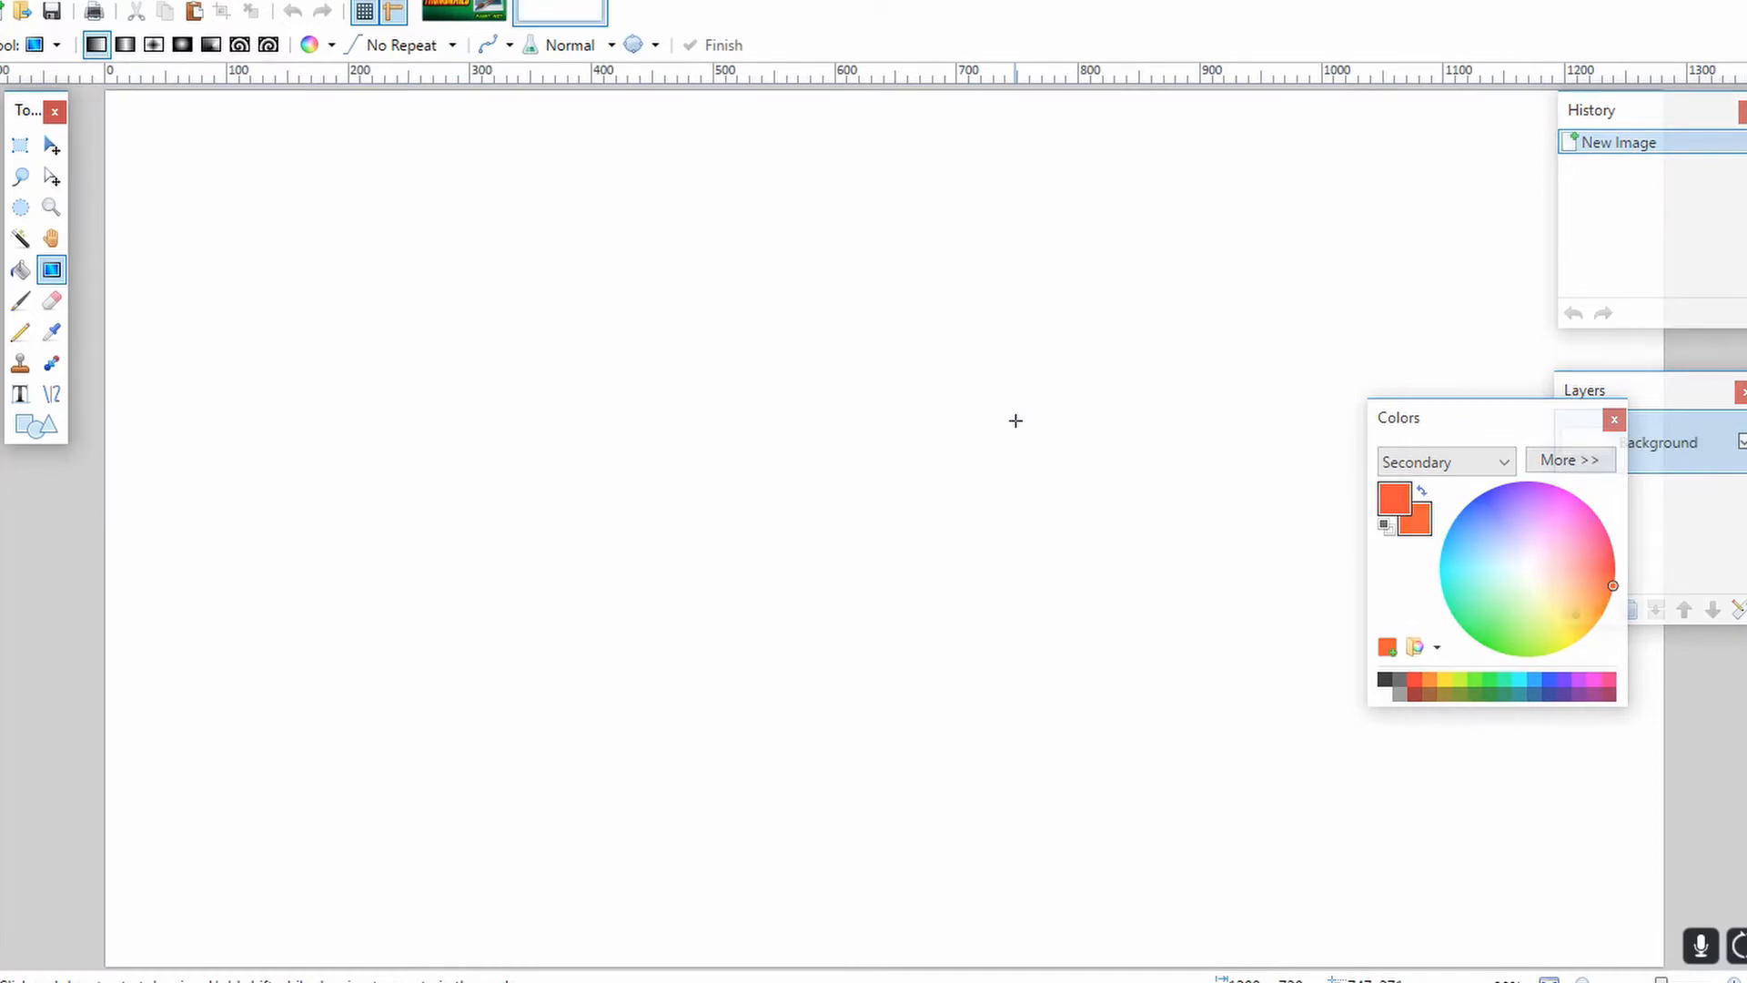
Step: Select the entire blank white canvas with the Magic Wand tool
{"action": "scroll", "coordinate": [1020, 393], "scroll_direction": "down", "scroll_amount": 5}
{"action": "scroll", "coordinate": [1021, 393], "scroll_direction": "up", "scroll_amount": 4}
{"action": "scroll", "coordinate": [1020, 393], "scroll_direction": "down", "scroll_amount": 1}
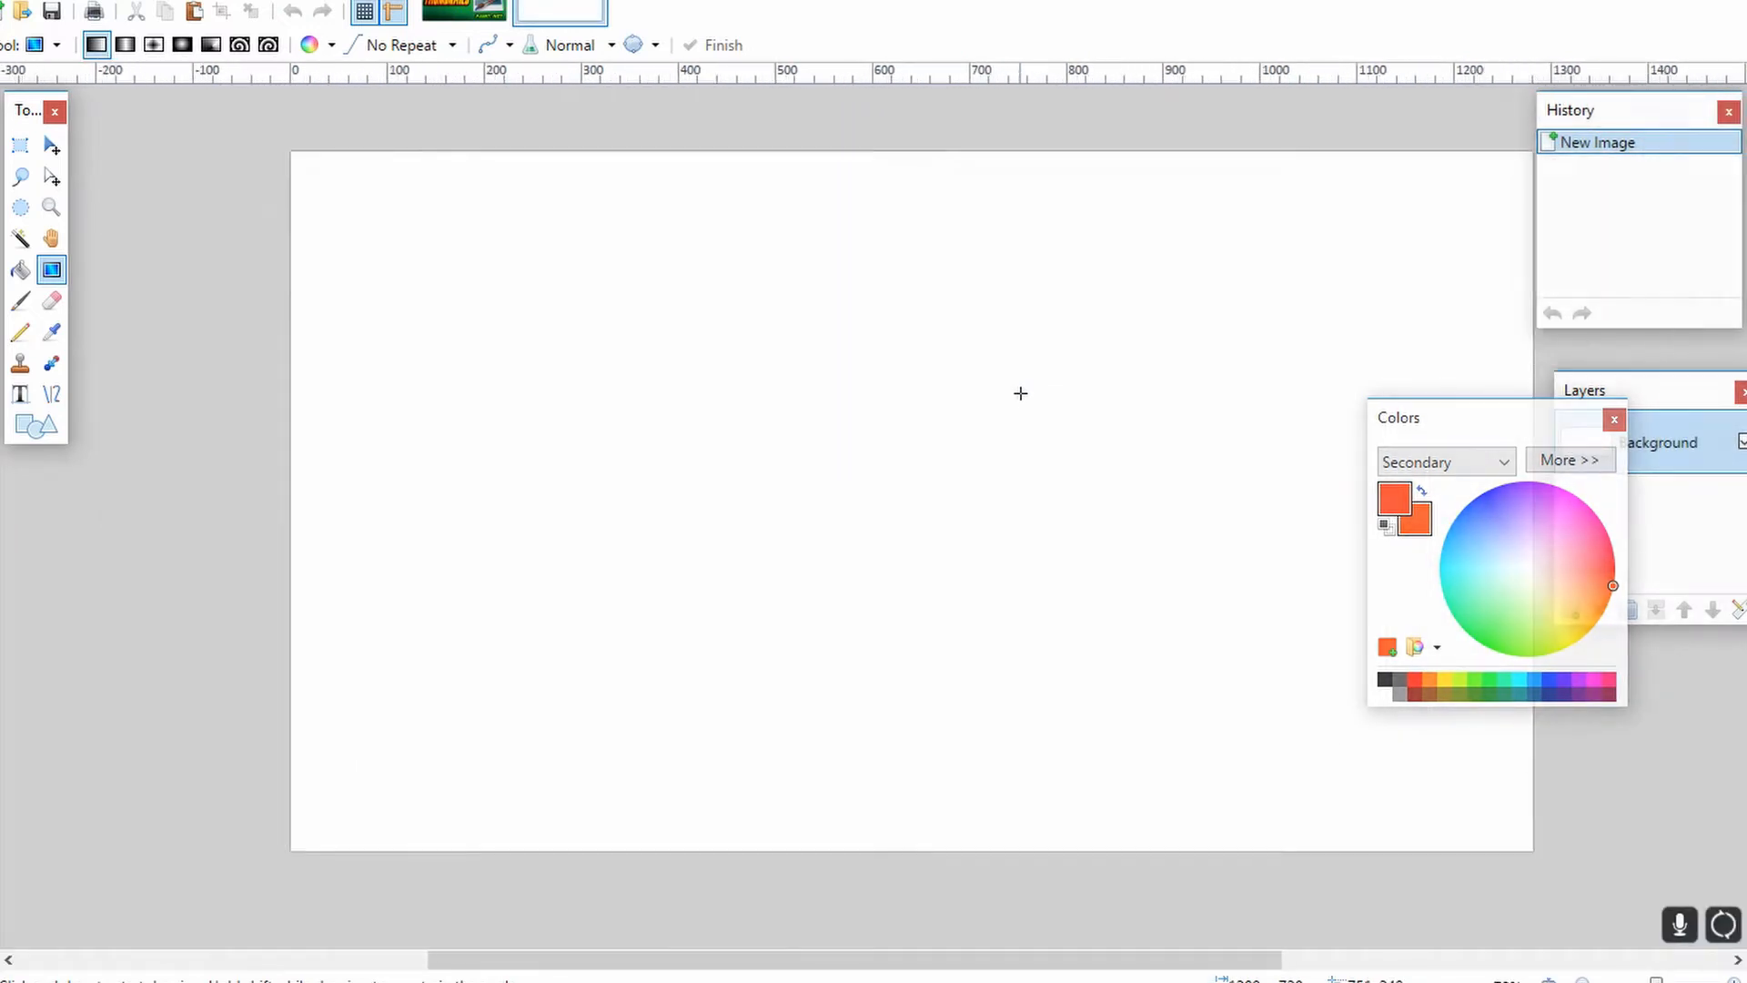
{"action": "scroll", "coordinate": [1021, 393], "scroll_direction": "down", "scroll_amount": 1}
{"action": "left_click_drag", "start_coordinate": [1176, 960], "coordinate": [1220, 939]}
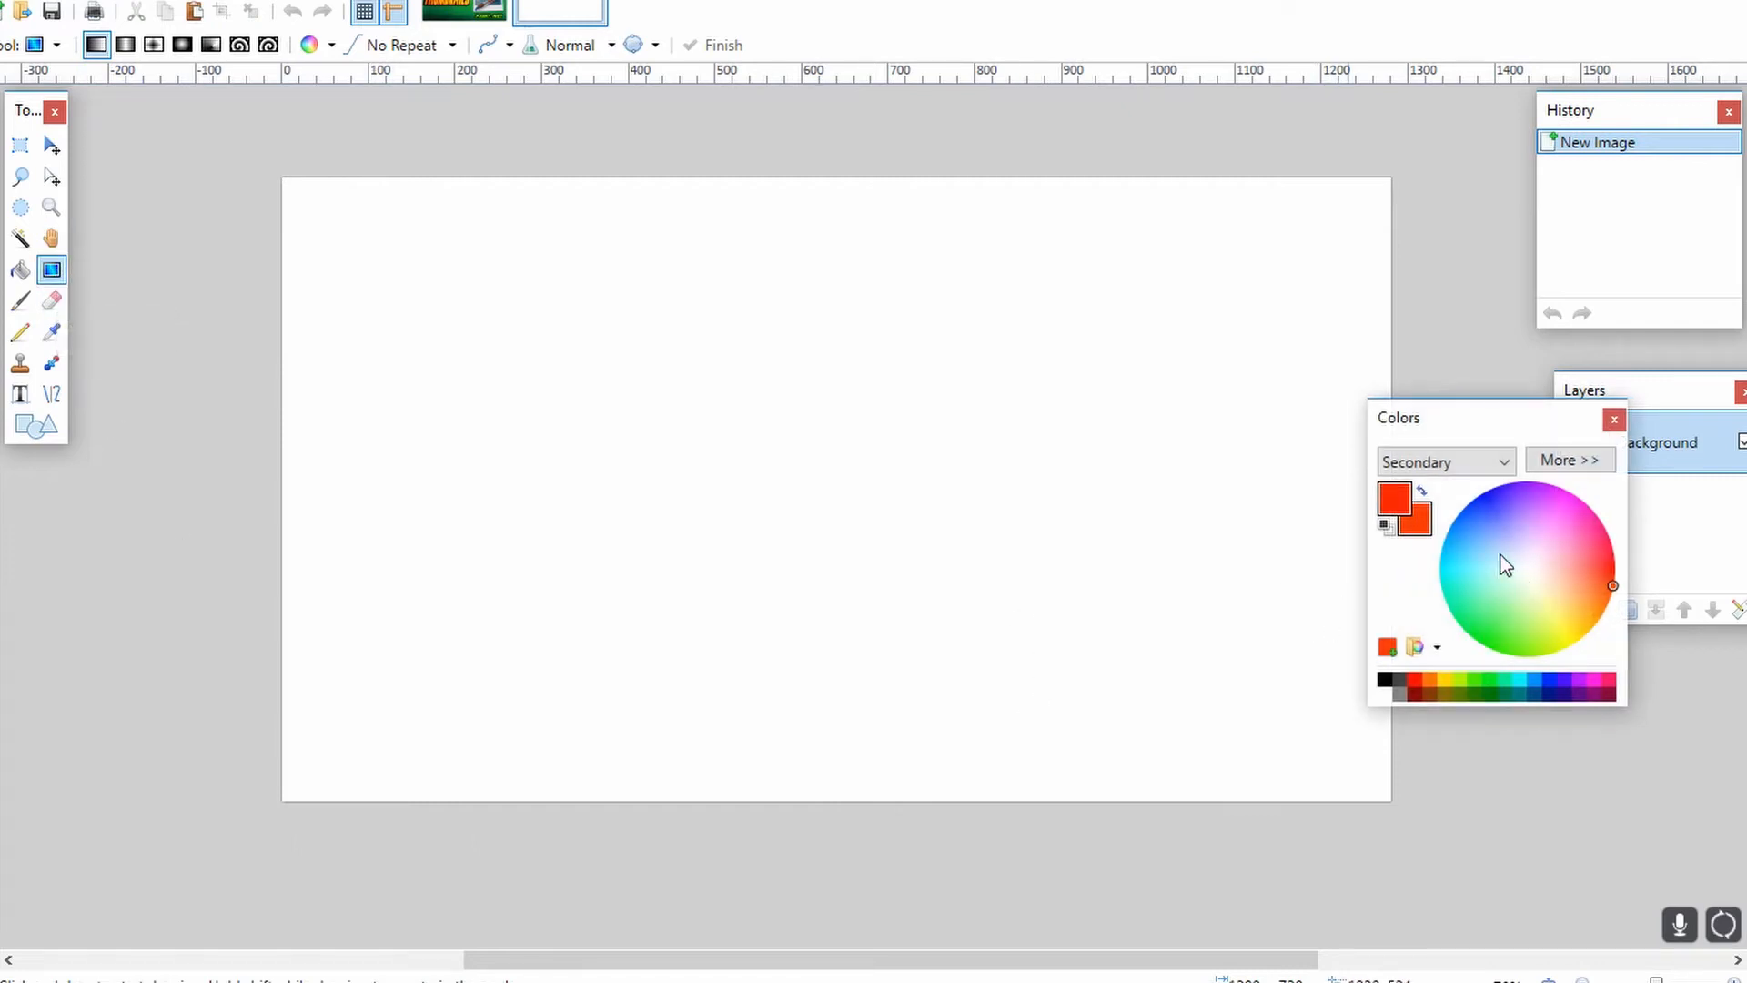
{"action": "left_click", "coordinate": [21, 241]}
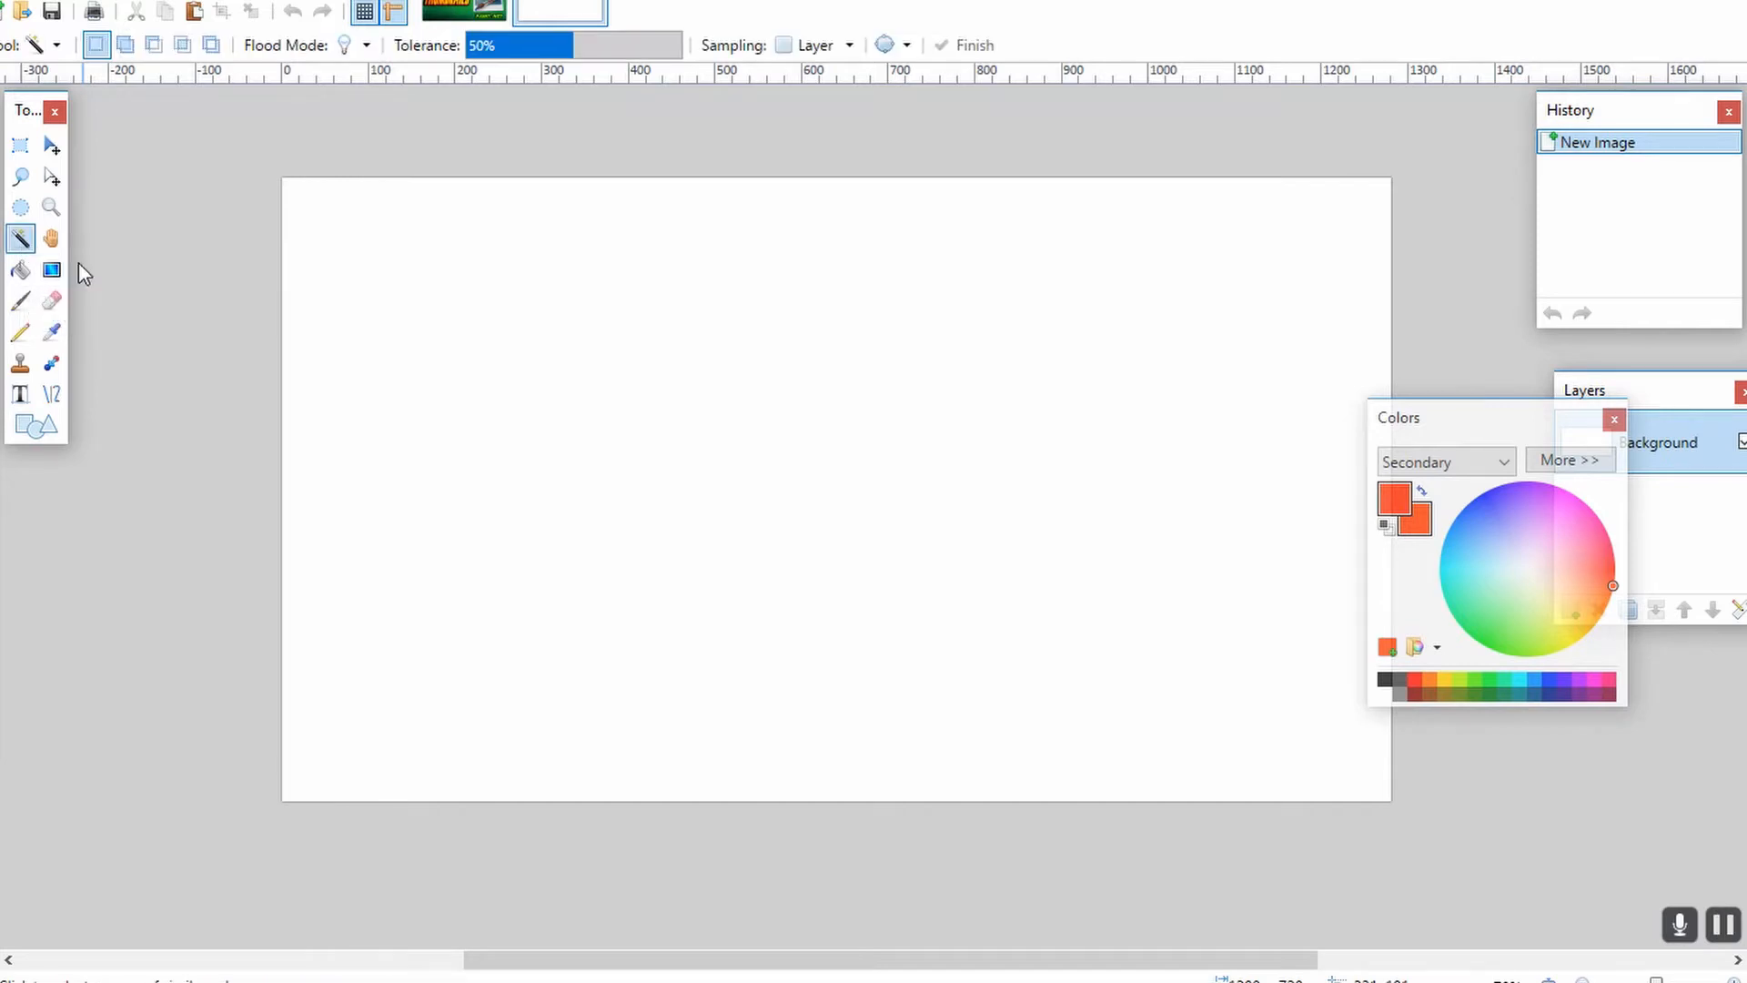
{"action": "left_click", "coordinate": [737, 362]}
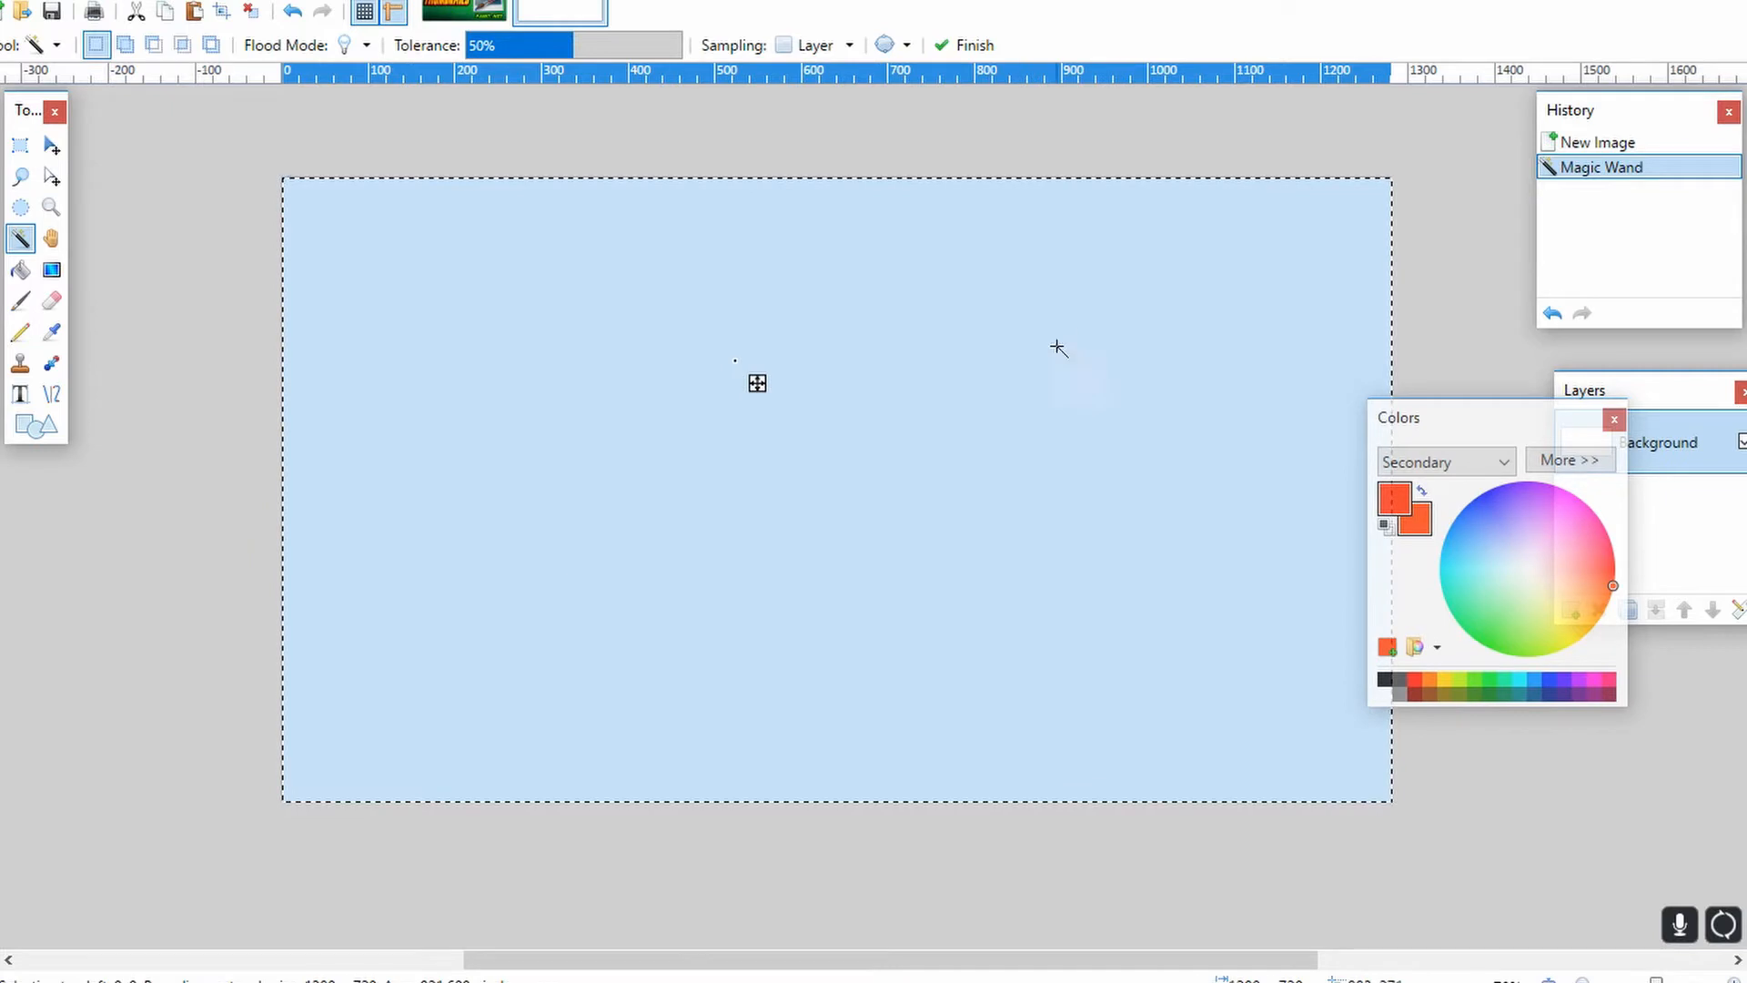
Step: Activate the Gradient tool and set the primary color to red and the secondary color to orange
{"action": "left_click", "coordinate": [51, 269]}
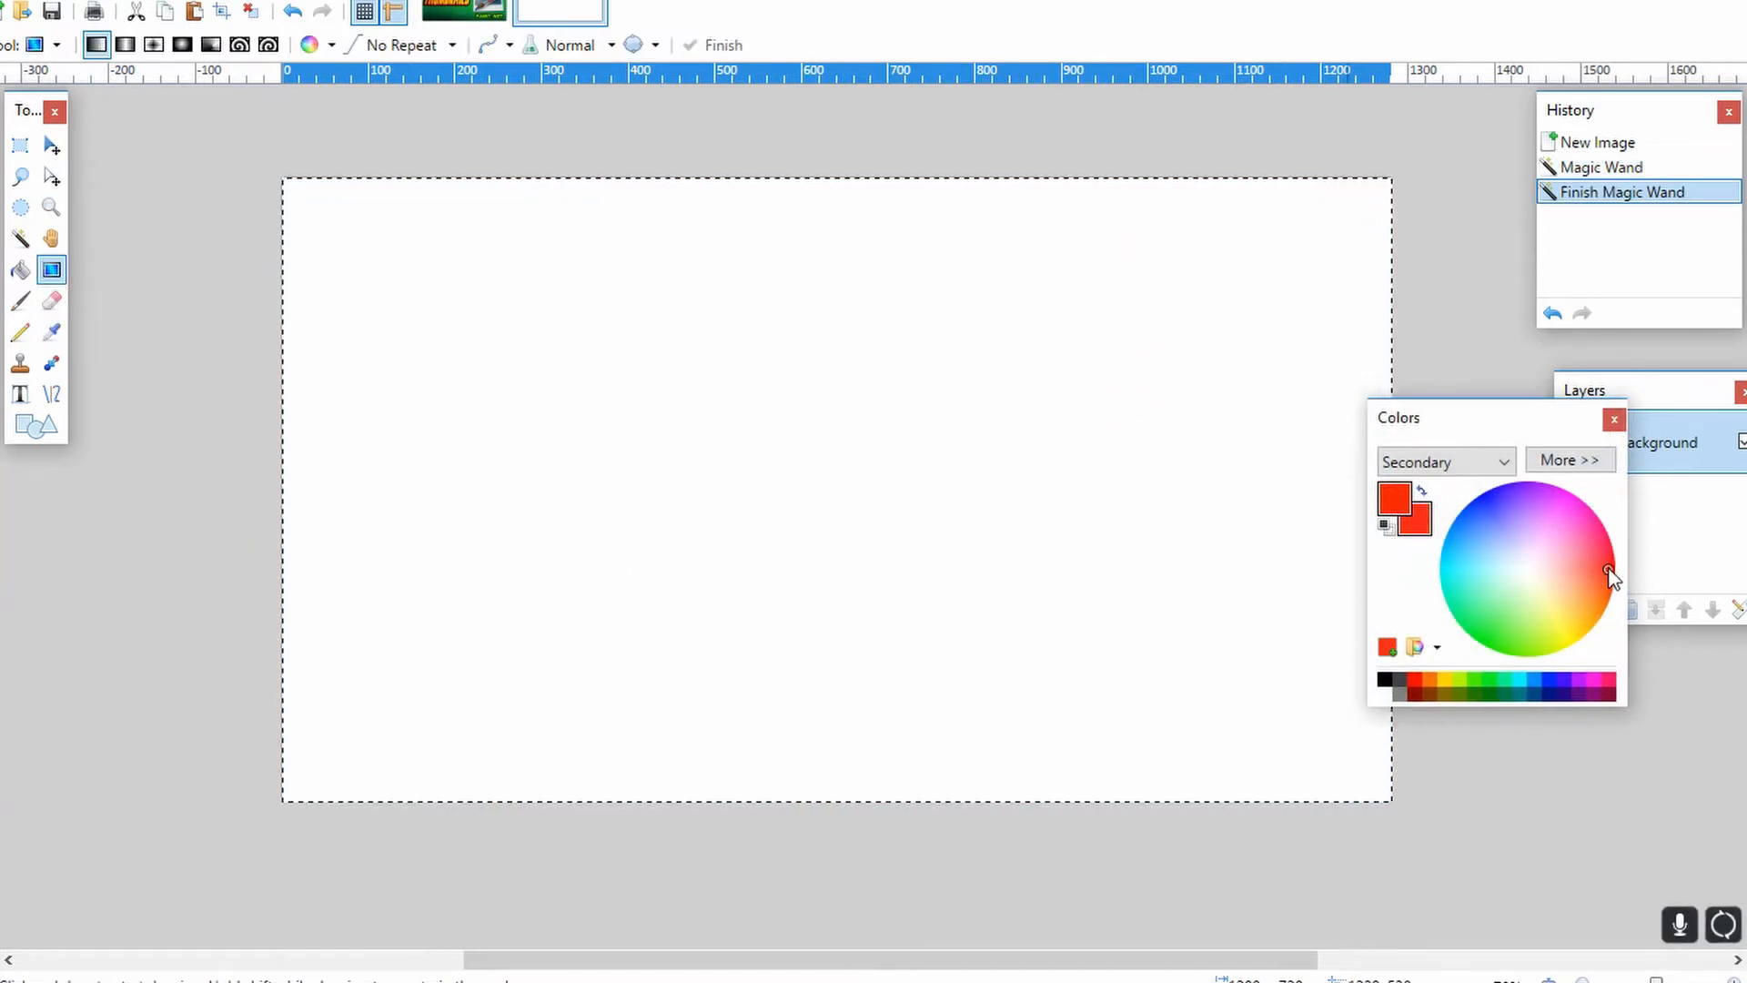
{"action": "left_click", "coordinate": [1615, 564]}
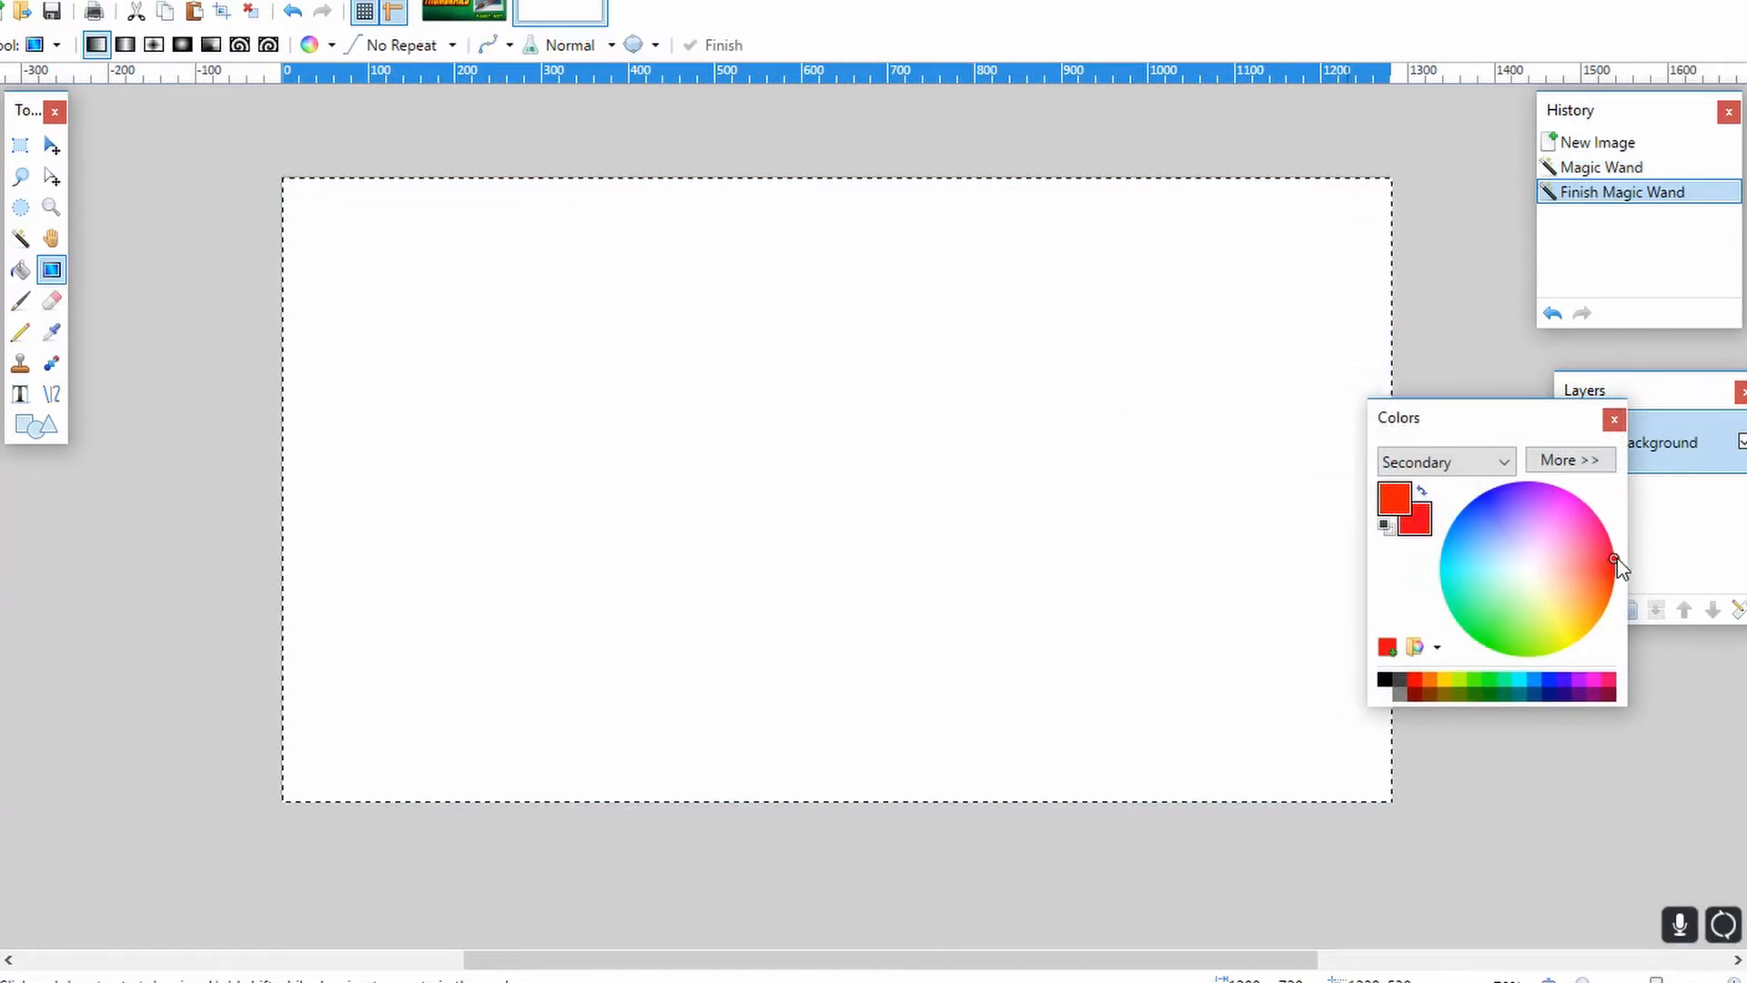
{"action": "left_click", "coordinate": [1421, 489]}
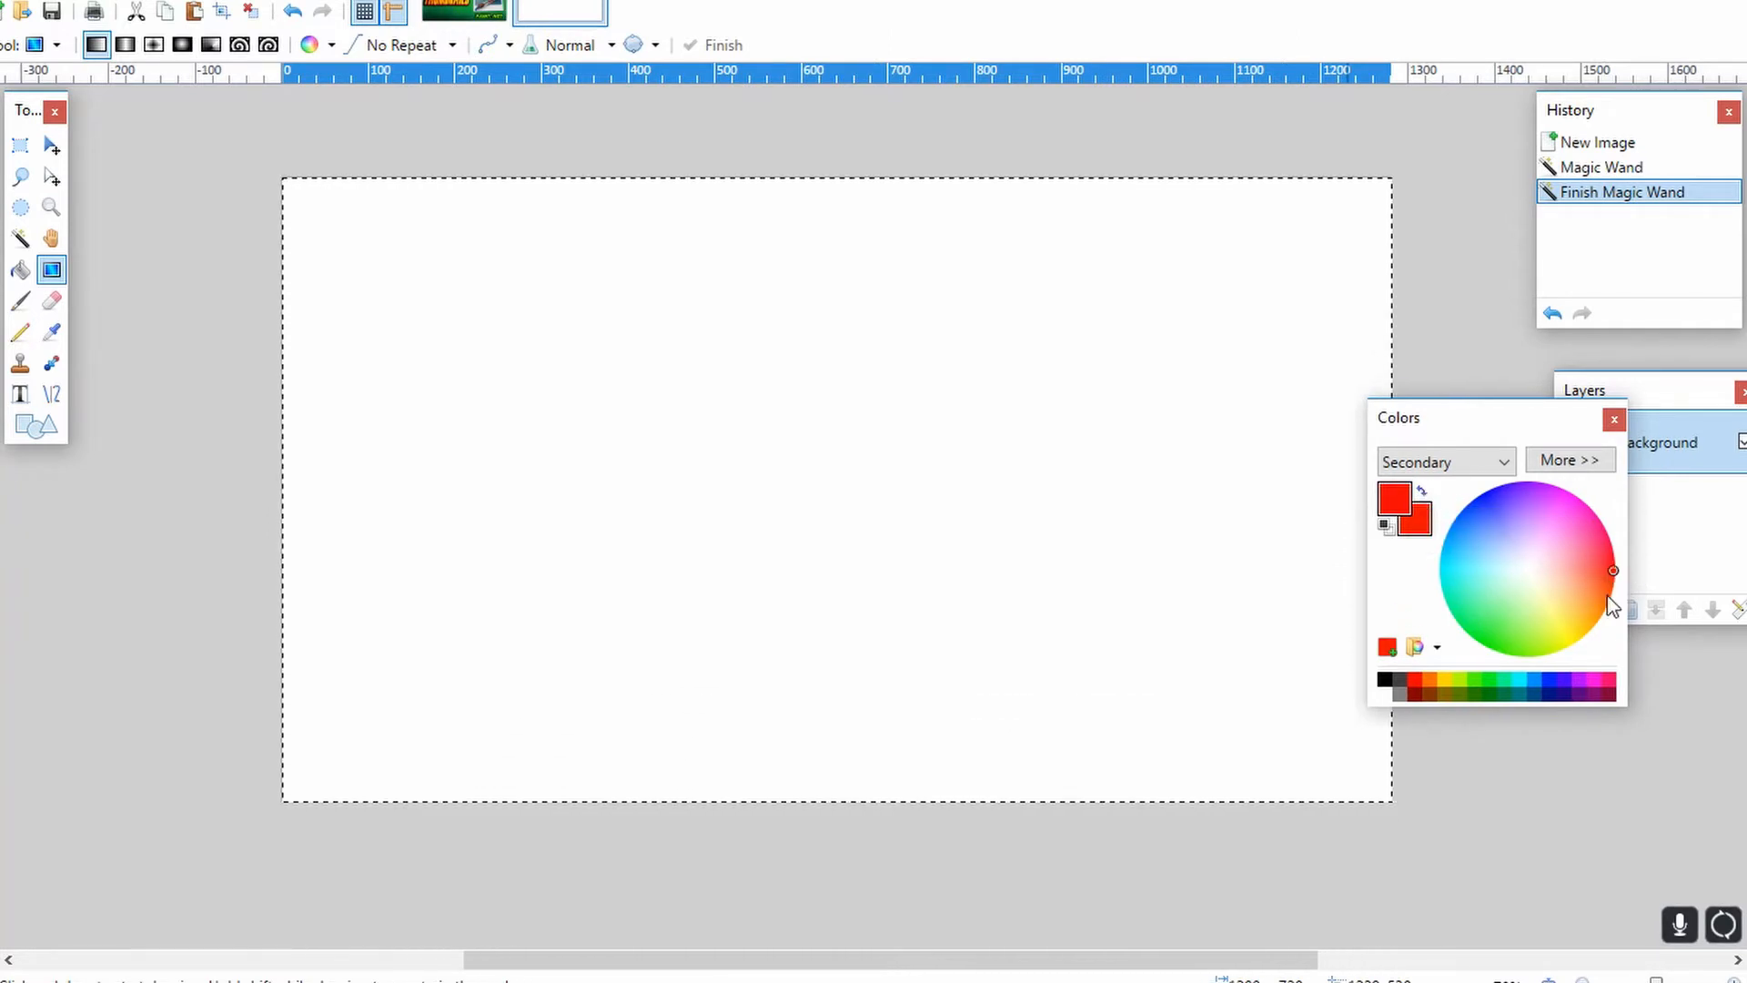
{"action": "mouse_move", "coordinate": [1612, 591]}
{"action": "left_mouse_down"}
{"action": "mouse_move", "coordinate": [1594, 618]}
{"action": "mouse_move", "coordinate": [1608, 609]}
{"action": "left_mouse_up"}
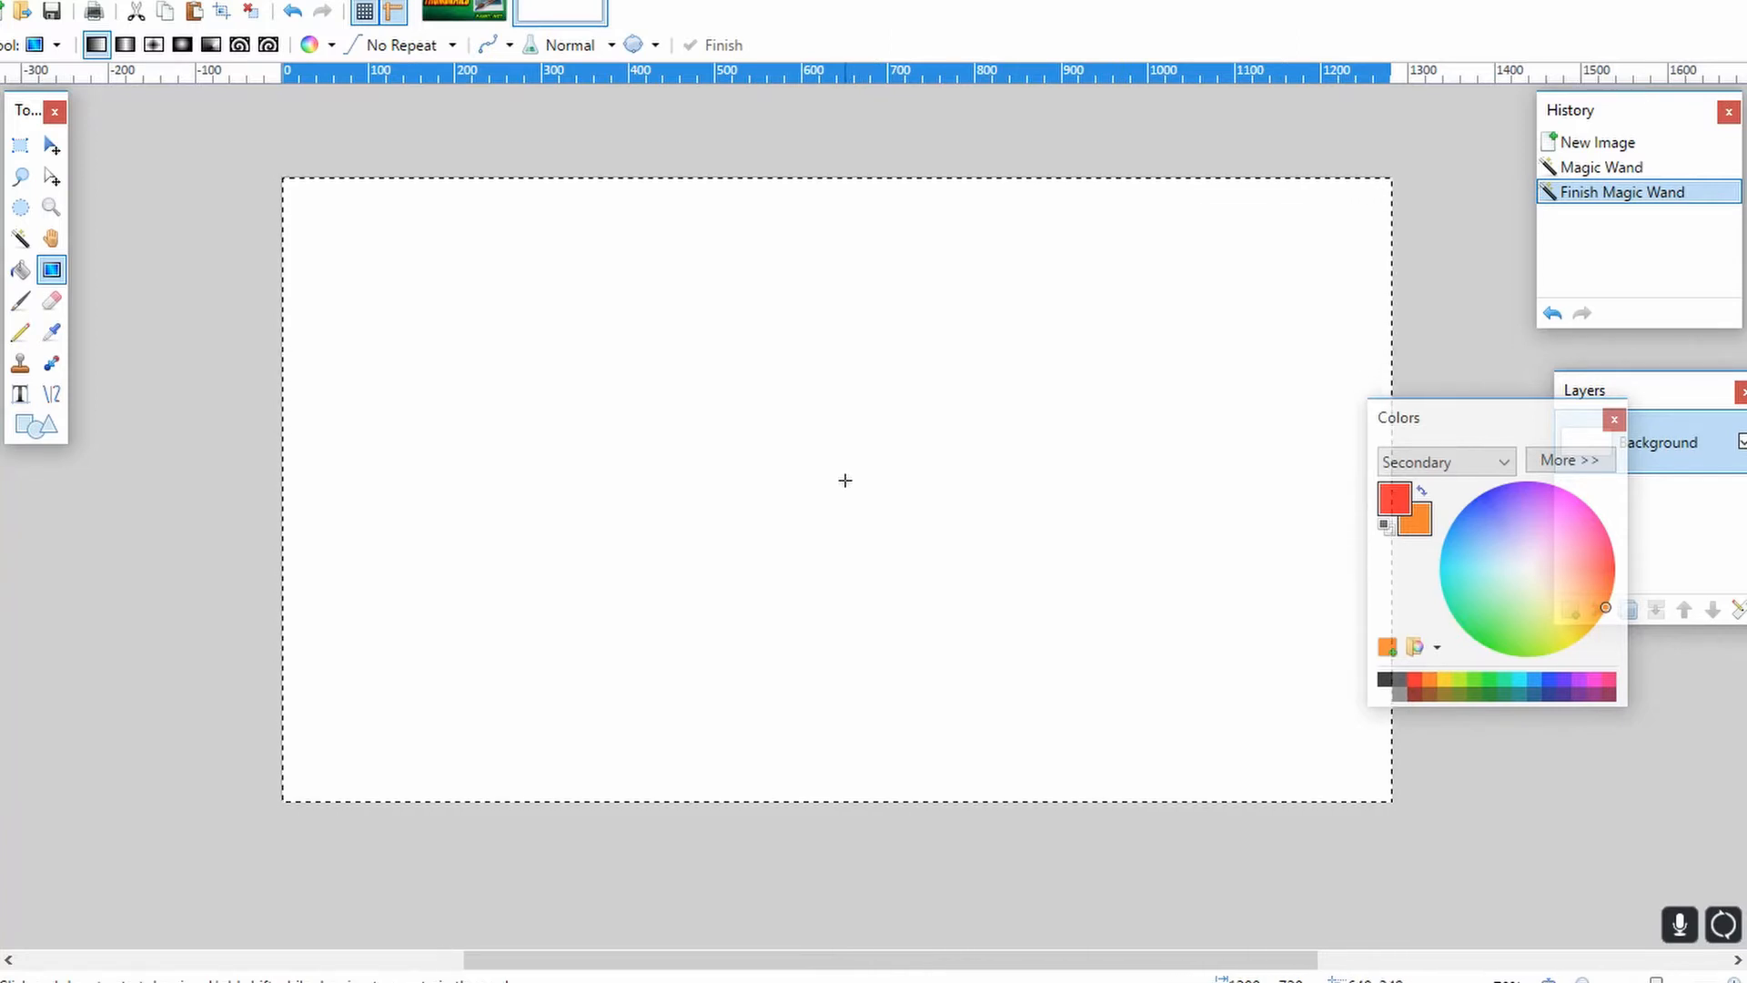
Step: Fill the selected canvas with a diagonal red-to-orange linear gradient using a line about 70 pixels long, and deselect
{"action": "left_click_drag", "start_coordinate": [787, 398], "coordinate": [819, 456]}
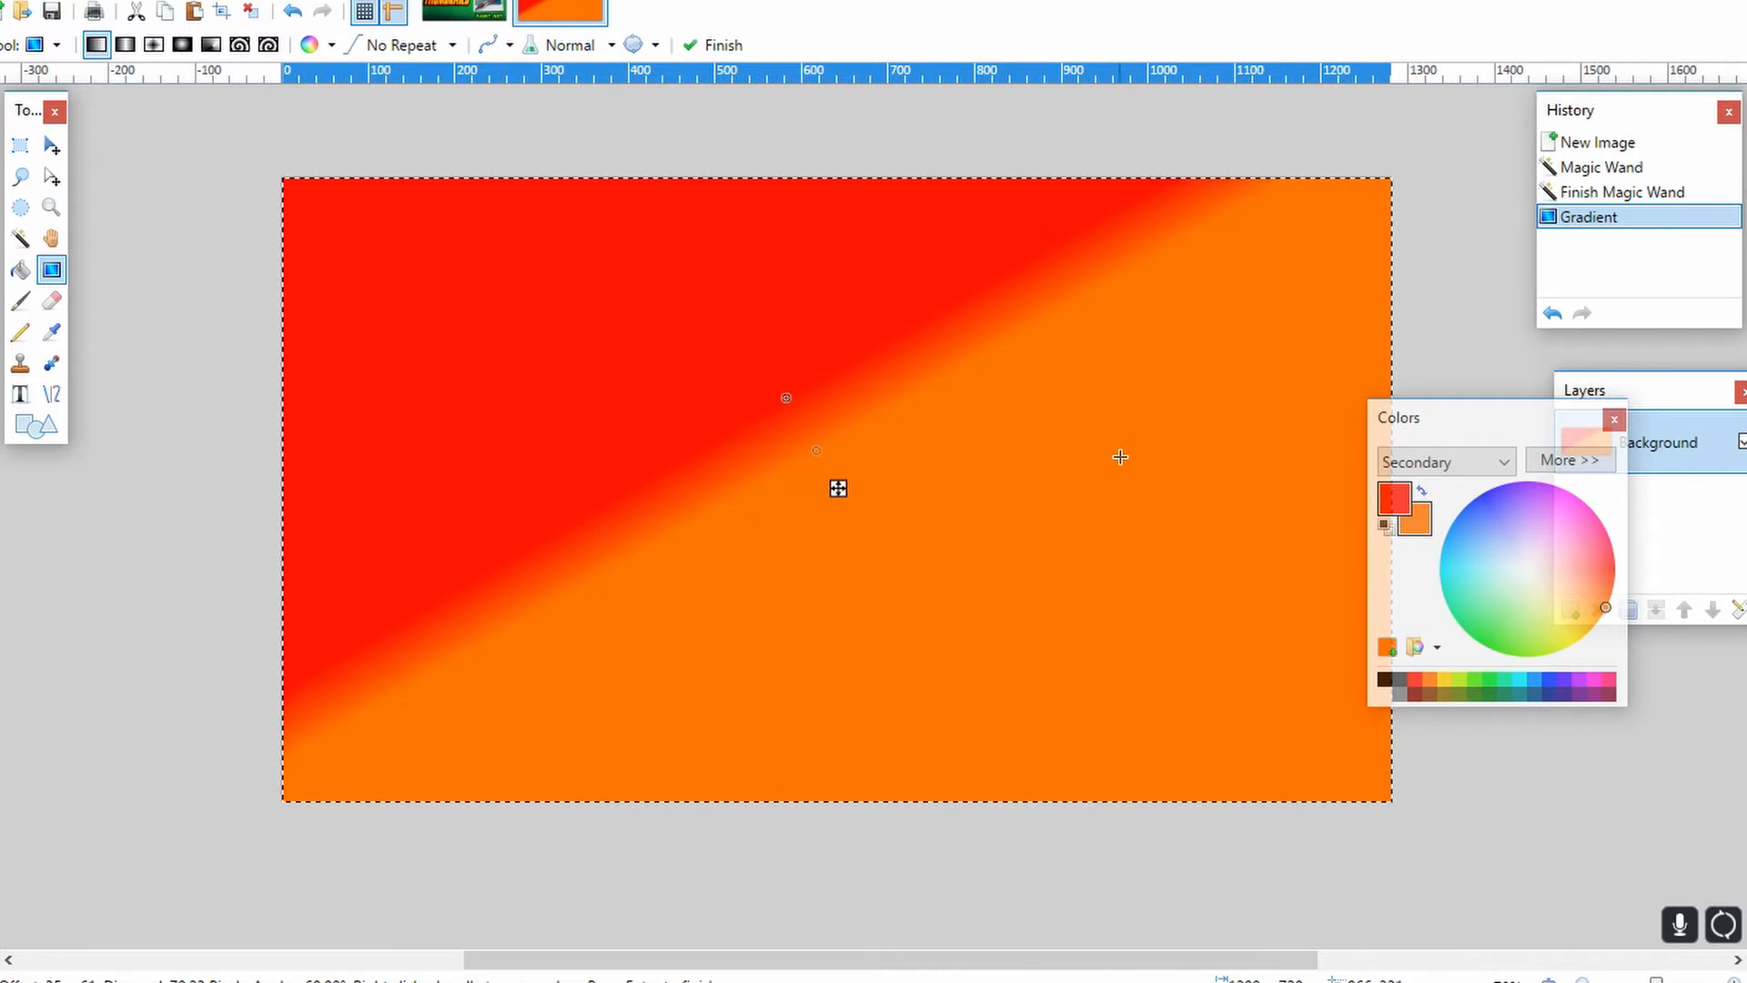
{"action": "key", "text": "Return"}
{"action": "key", "text": "ctrl+d"}
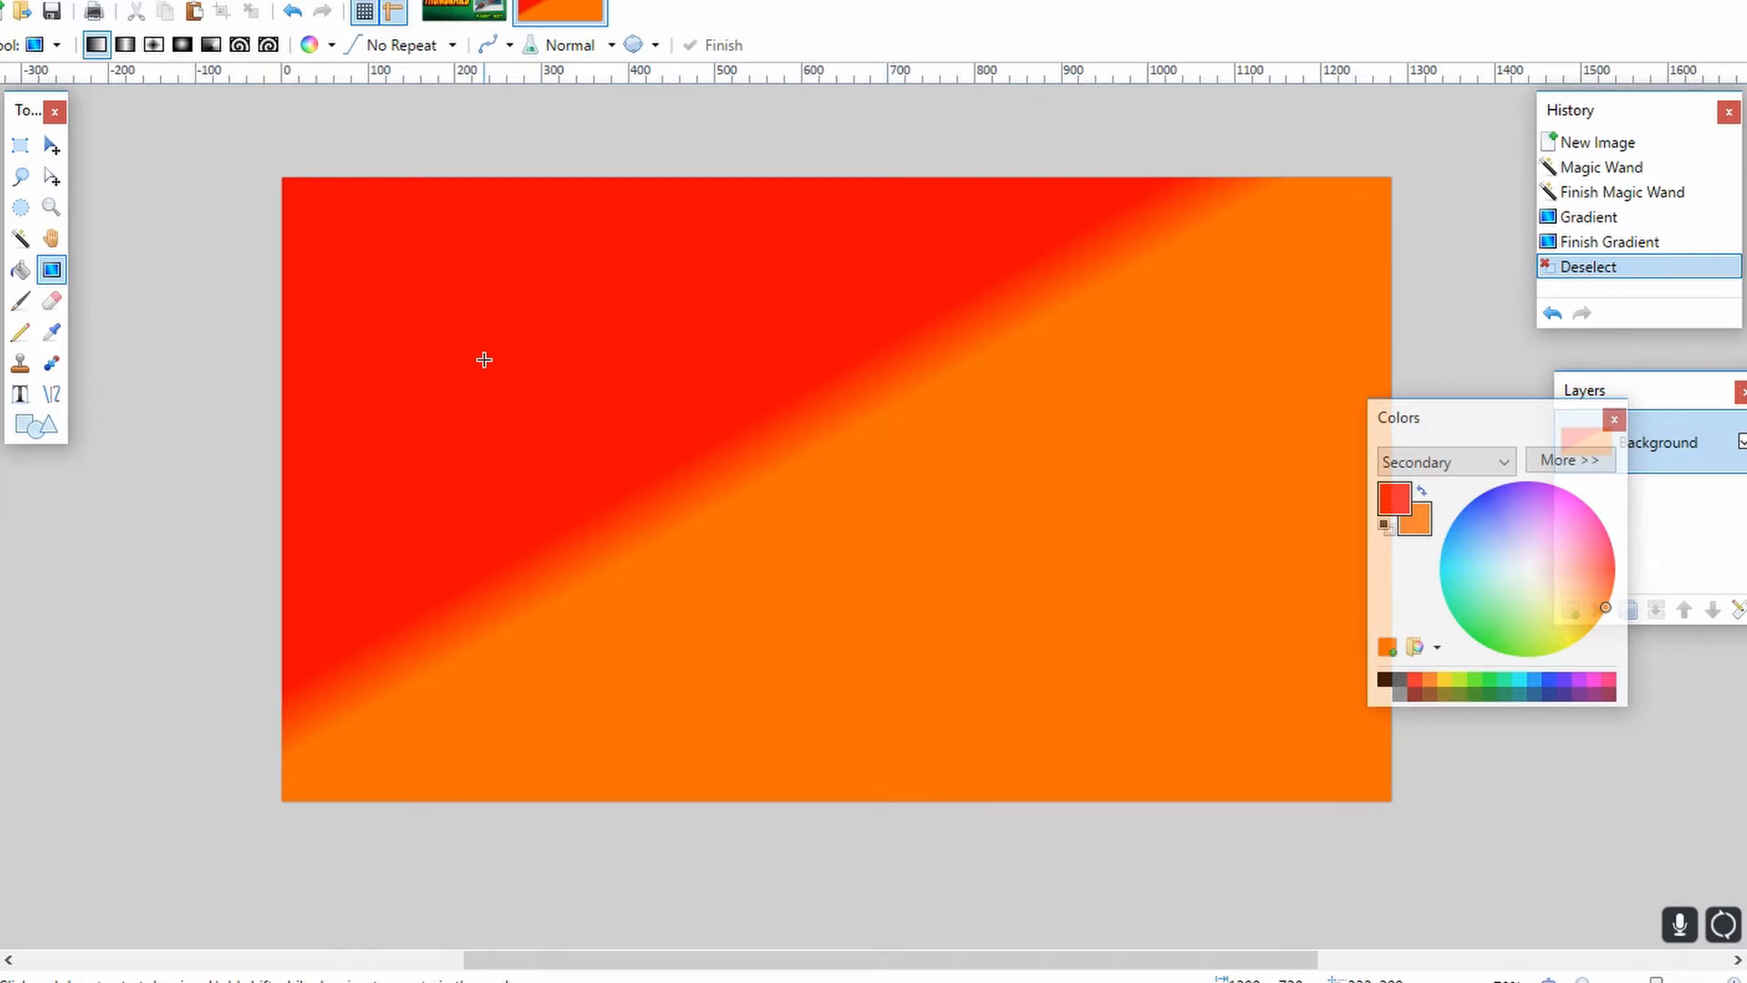
Step: Undo the deselection and the gradient fill, and clear the restored canvas selection
{"action": "key", "text": "ctrl+z"}
{"action": "key", "text": "ctrl+z"}
{"action": "key", "text": "ctrl+z"}
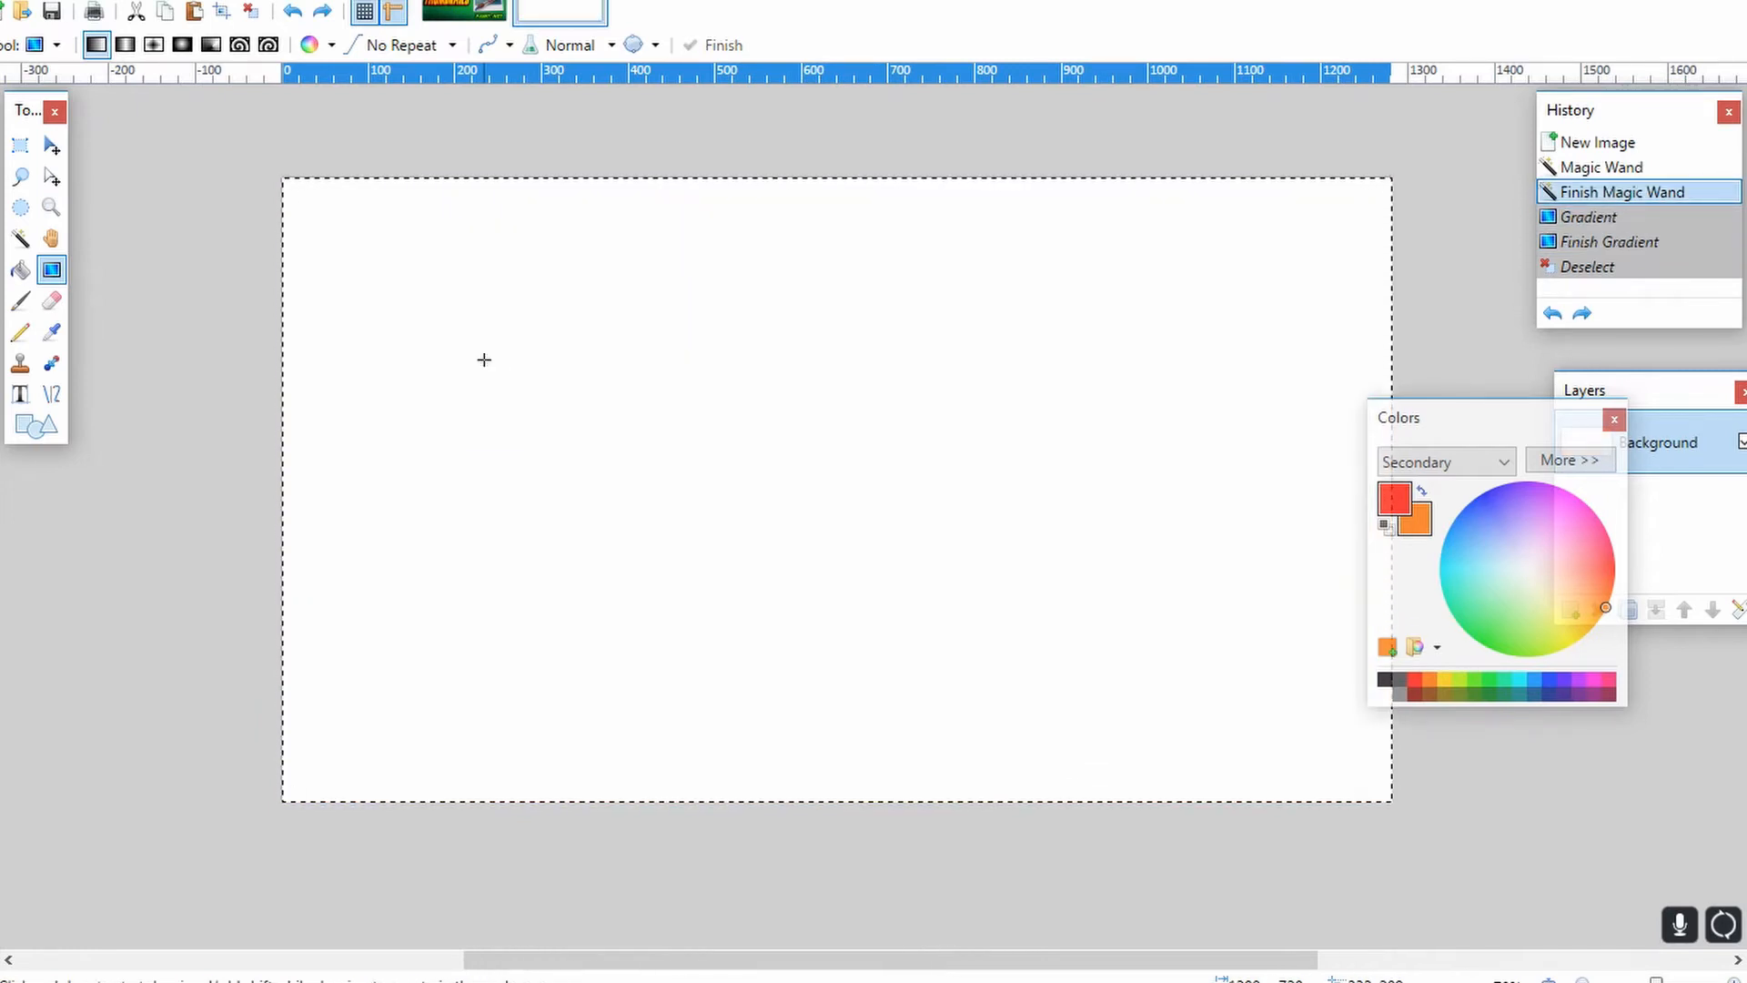
{"action": "key", "text": "ctrl+d"}
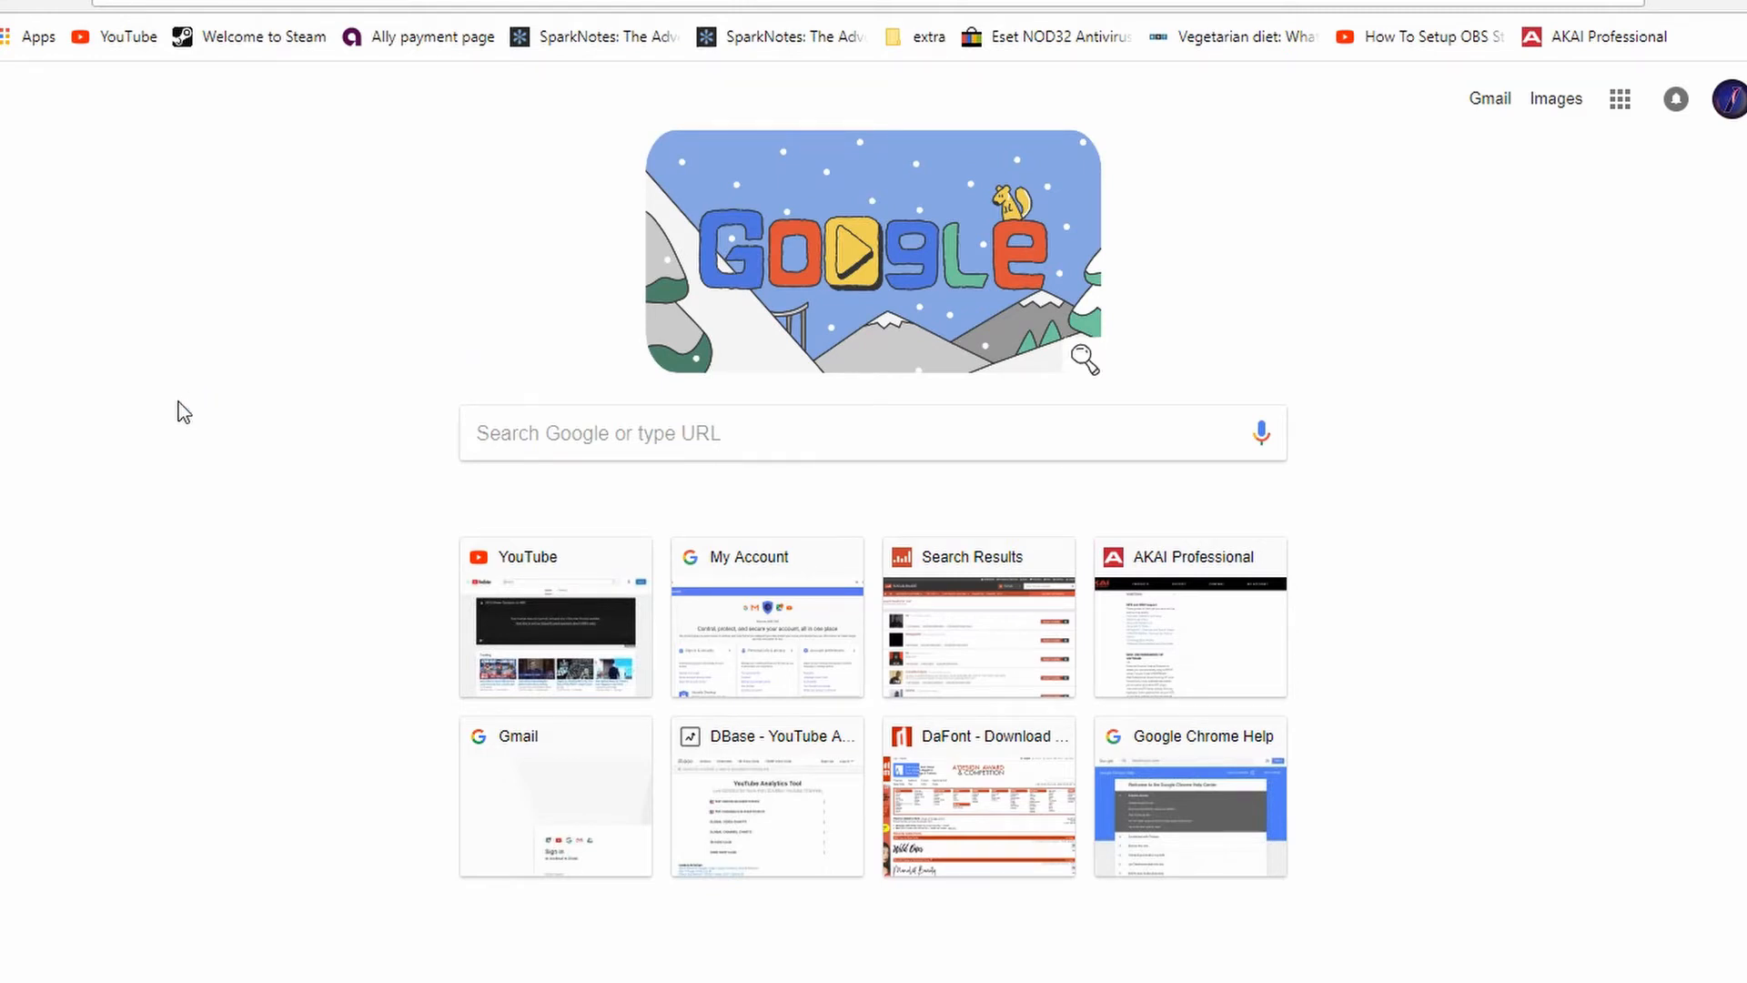
Step: Search Google for "red background" in the browser and show the image results
{"action": "type", "text": "red"}
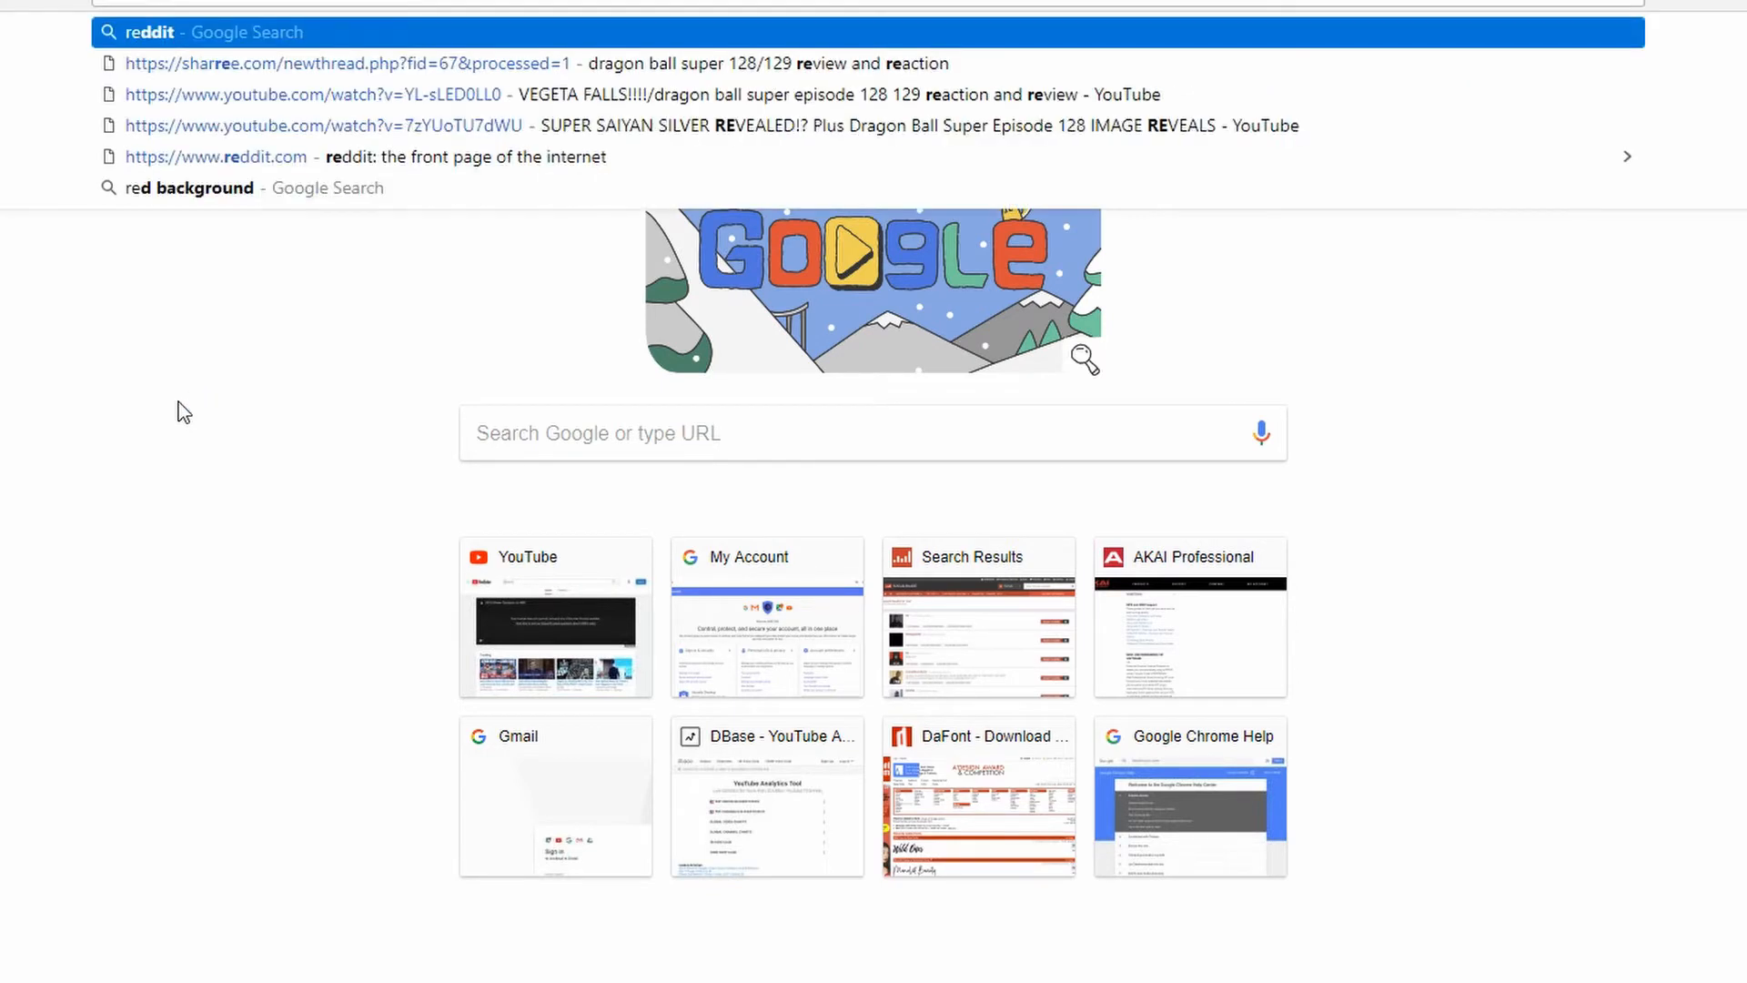
{"action": "key", "text": "Return"}
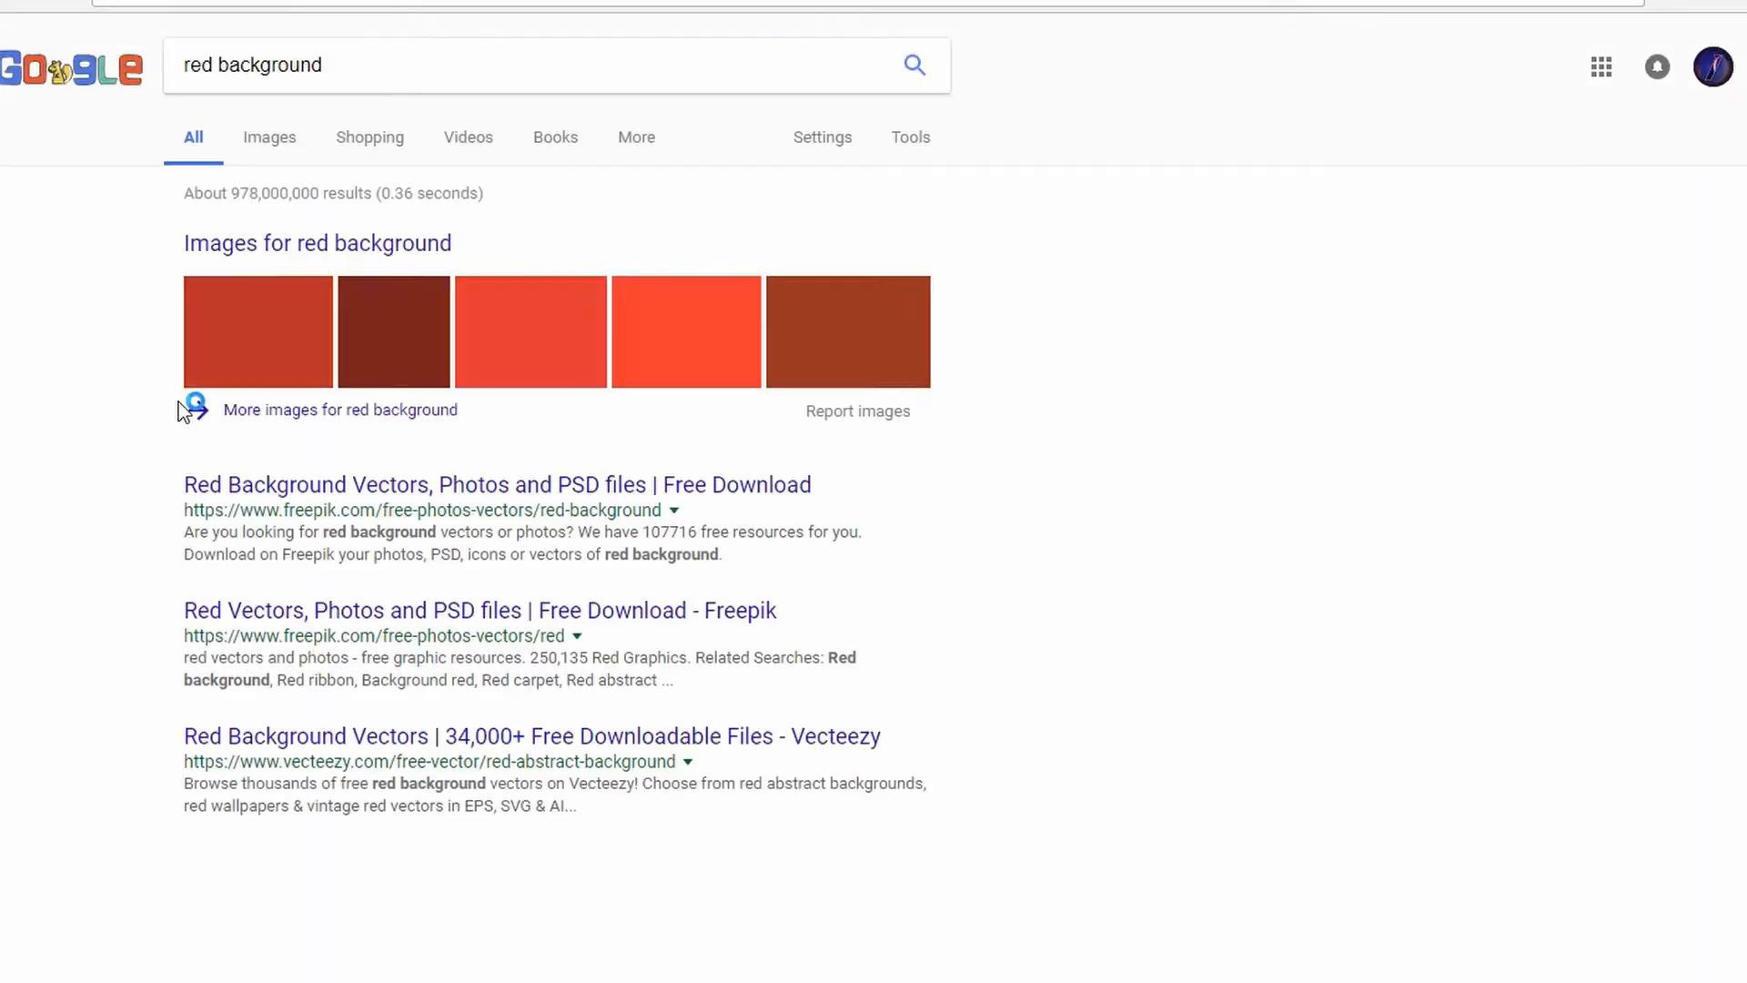
{"action": "left_click", "coordinate": [273, 145]}
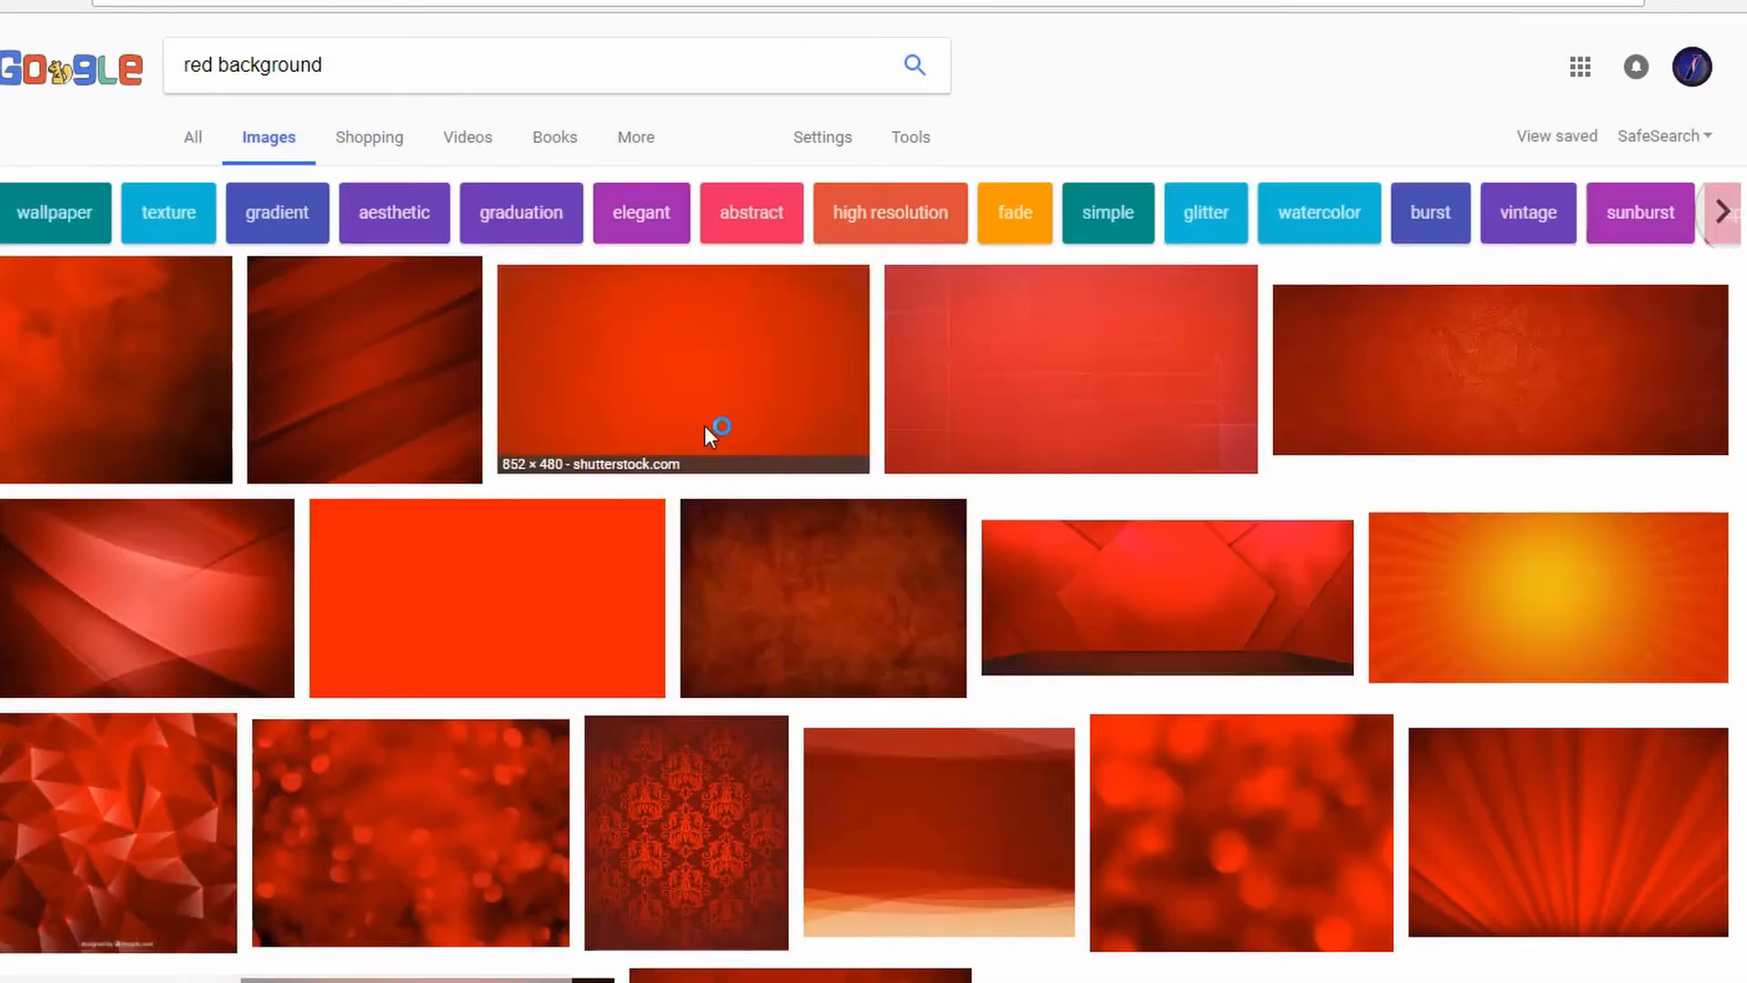
Step: Browse the red background image results for a usable thumbnail background and preview the old red texture from All-free-download.com
{"action": "scroll", "coordinate": [750, 368], "scroll_direction": "down", "scroll_amount": 1}
{"action": "scroll", "coordinate": [751, 368], "scroll_direction": "down", "scroll_amount": 20}
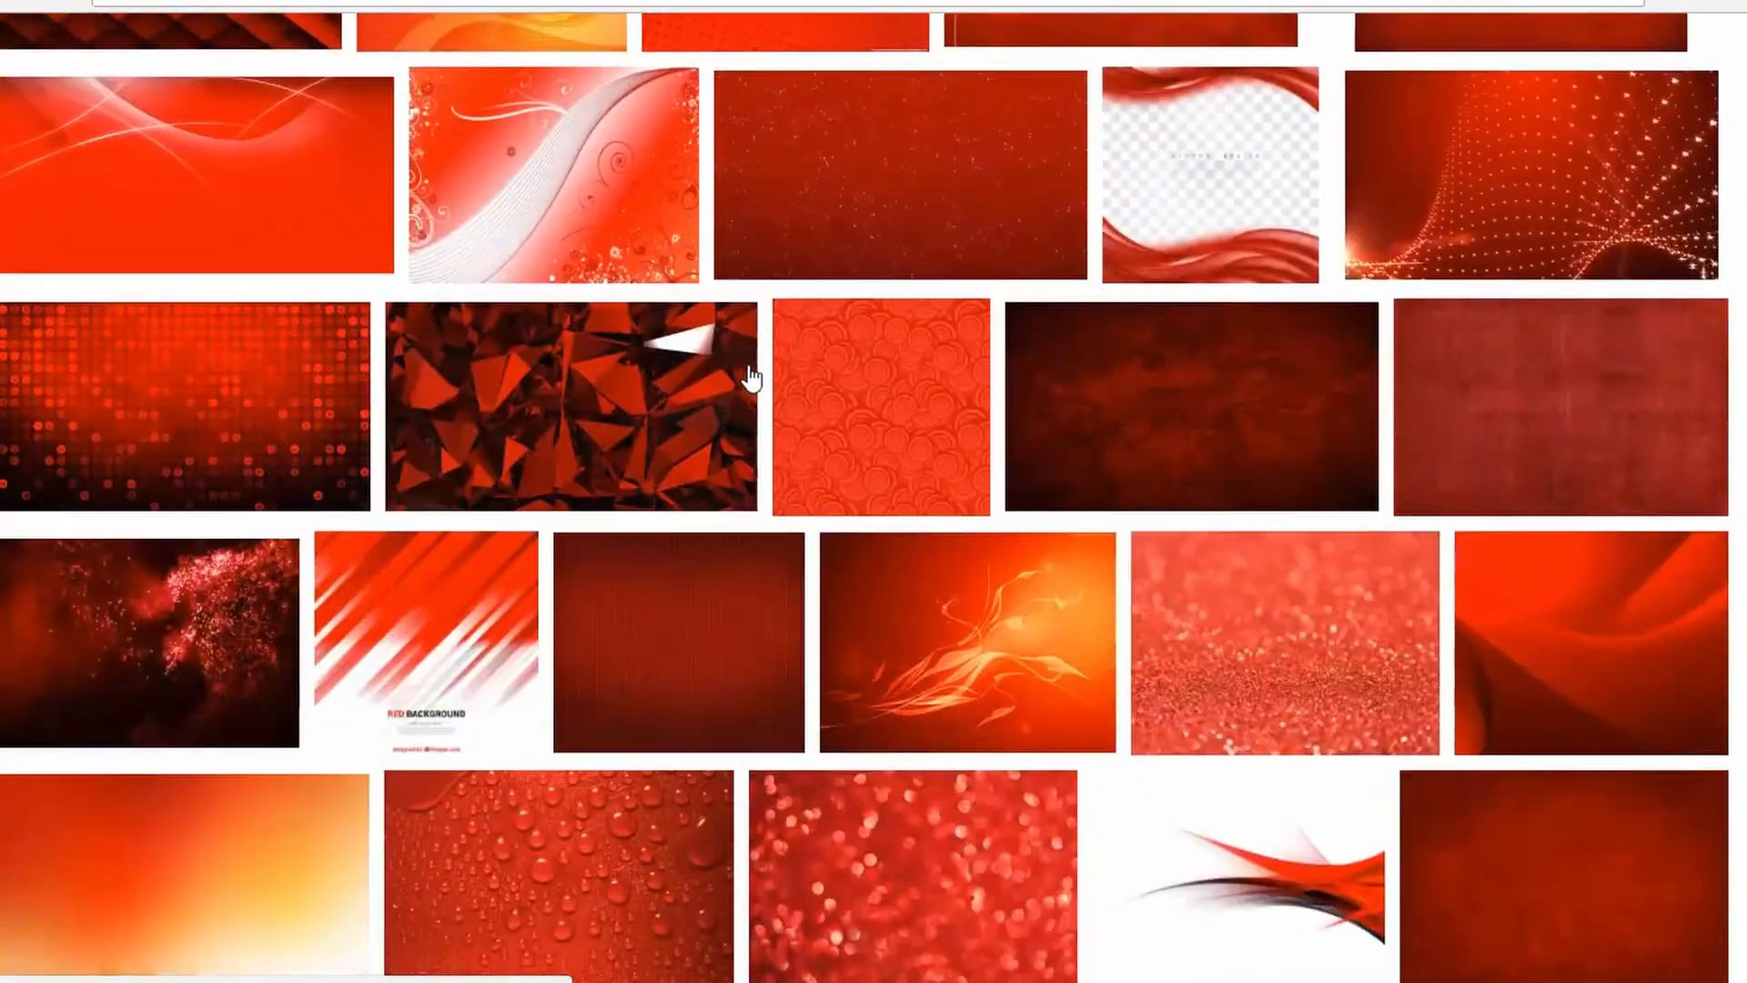
{"action": "scroll", "coordinate": [752, 380], "scroll_direction": "down", "scroll_amount": 10}
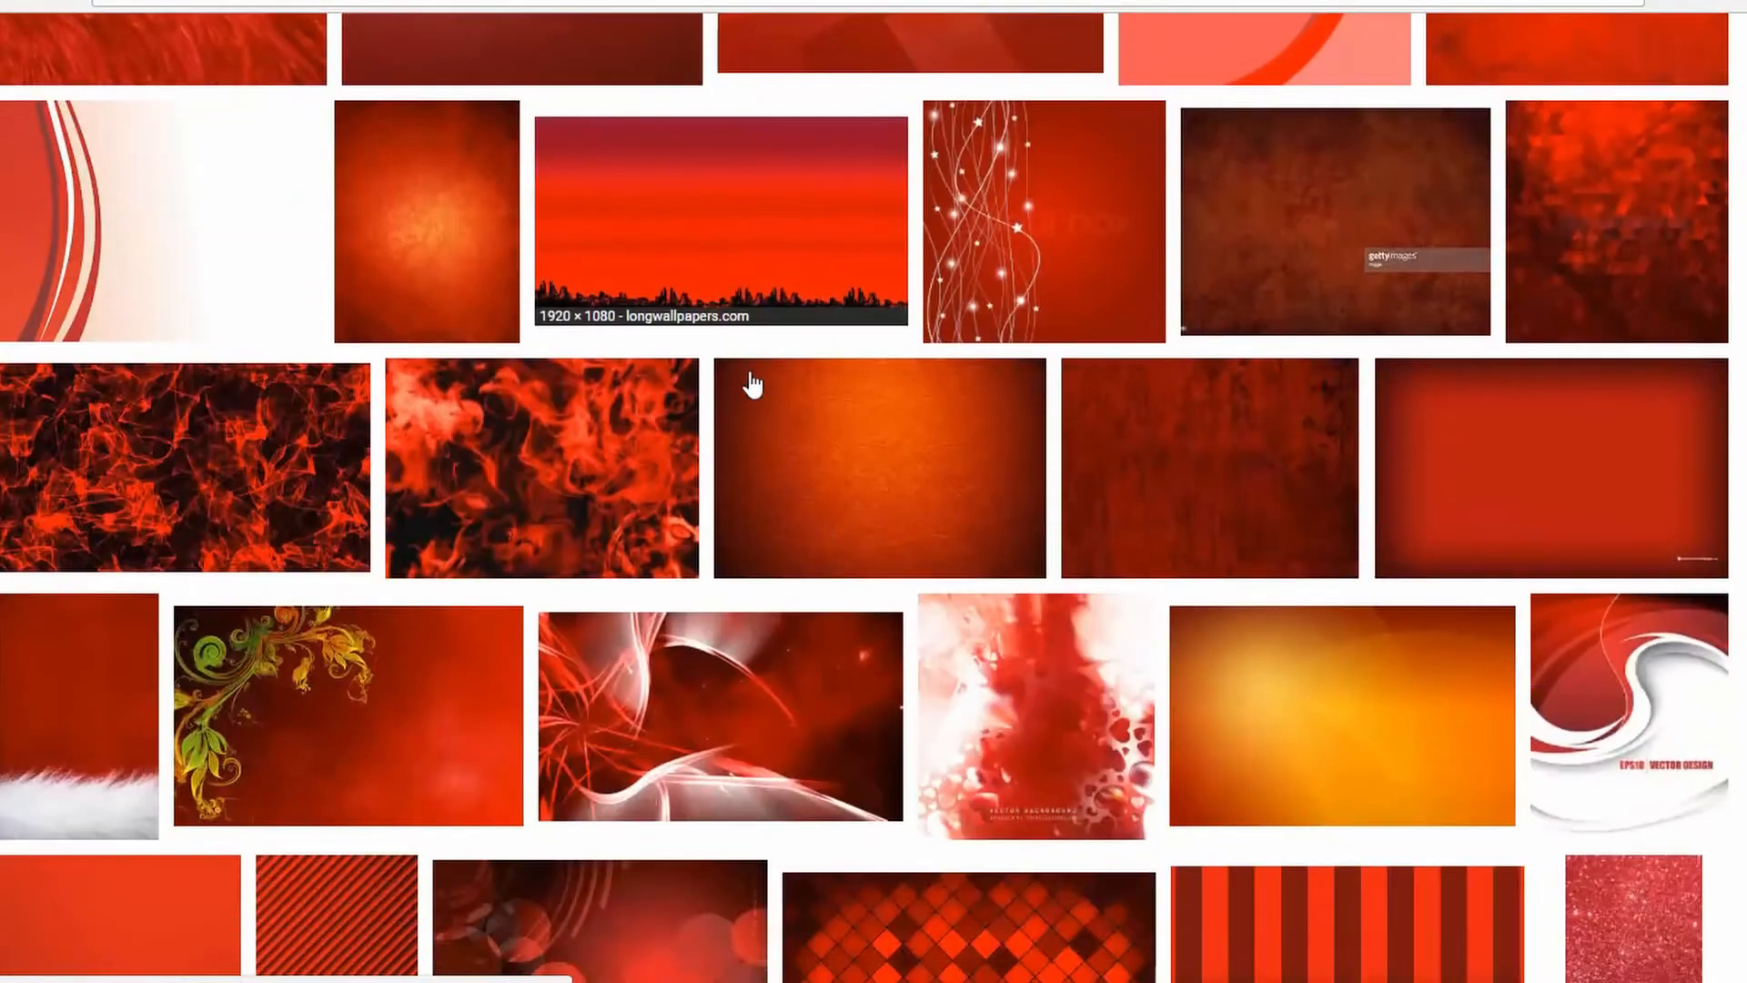
{"action": "scroll", "coordinate": [751, 383], "scroll_direction": "up", "scroll_amount": 7}
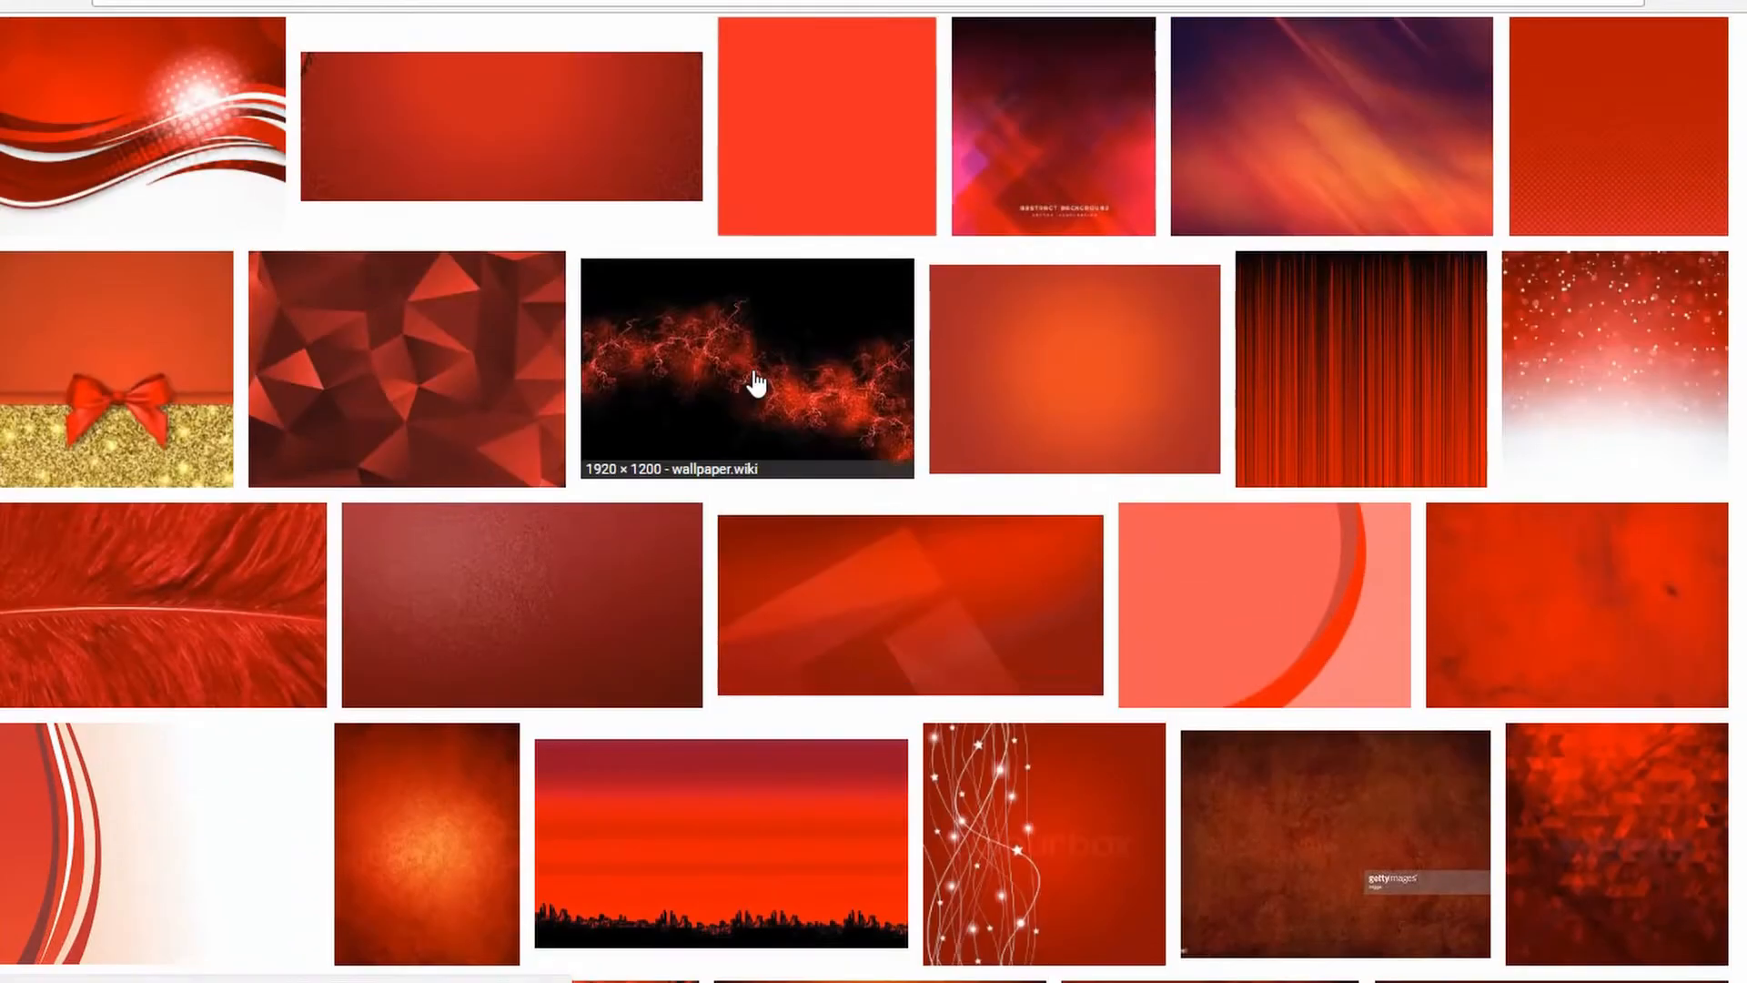
{"action": "left_click", "coordinate": [1579, 652]}
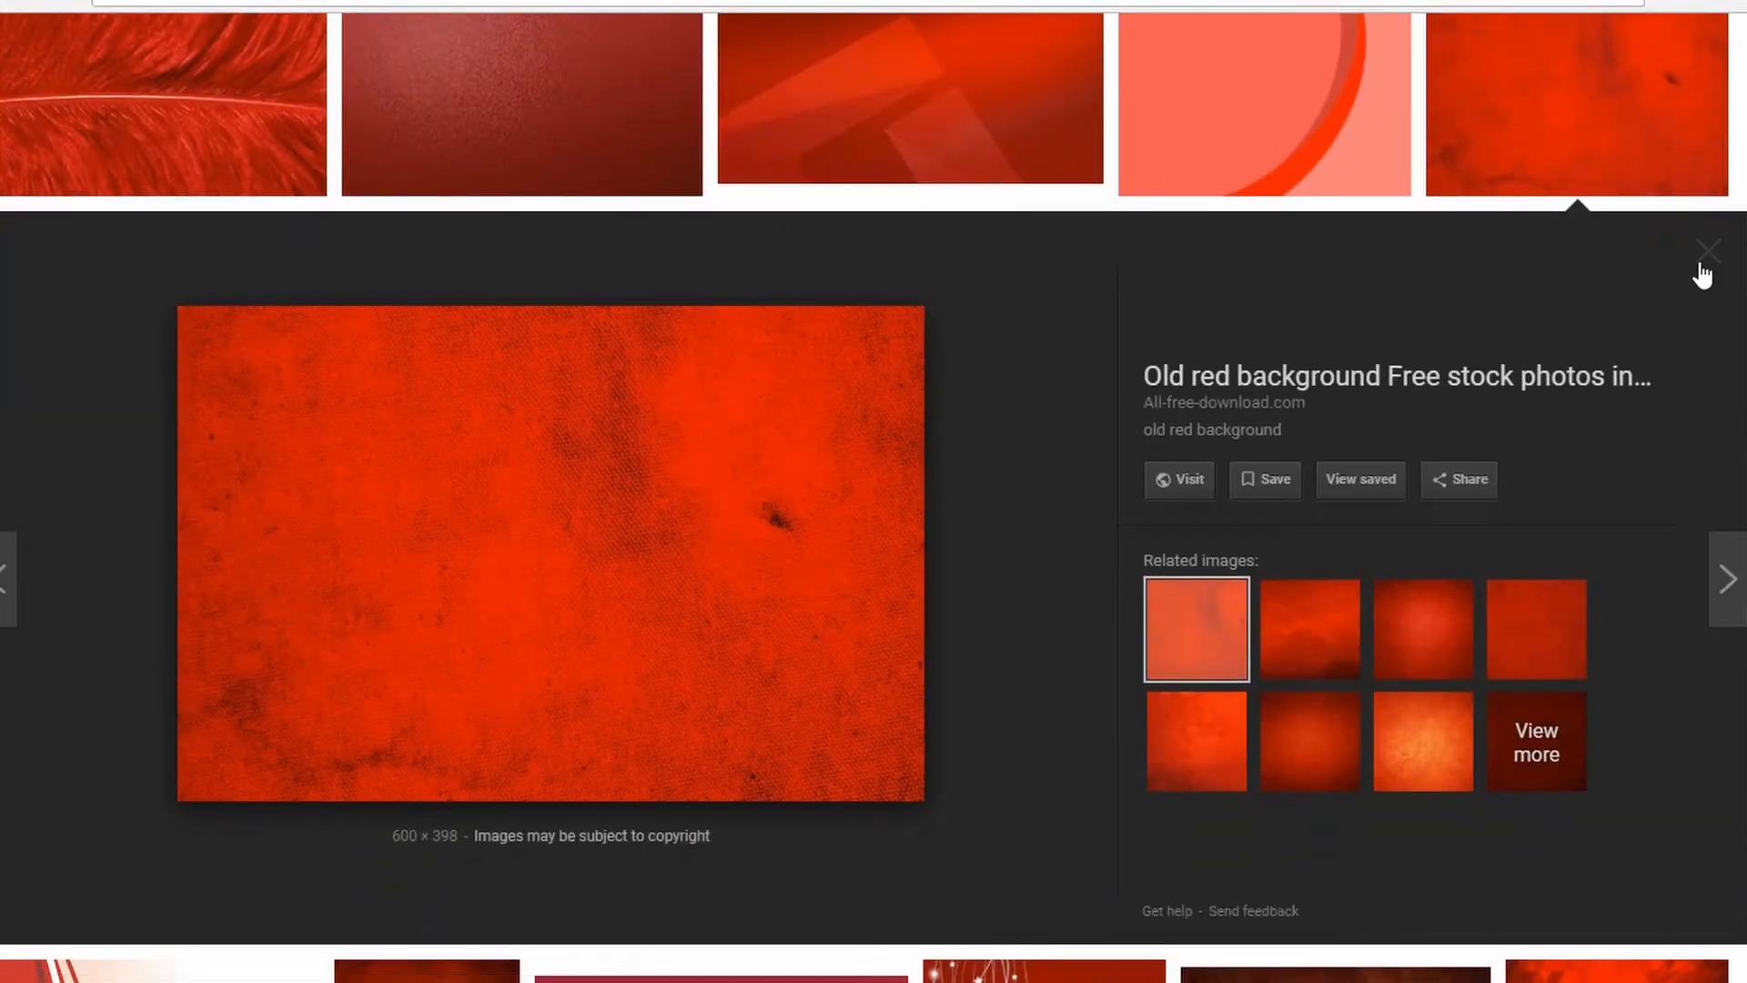
{"action": "left_click", "coordinate": [1708, 251]}
{"action": "scroll", "coordinate": [877, 468], "scroll_direction": "down", "scroll_amount": 10}
{"action": "scroll", "coordinate": [694, 478], "scroll_direction": "up", "scroll_amount": 10}
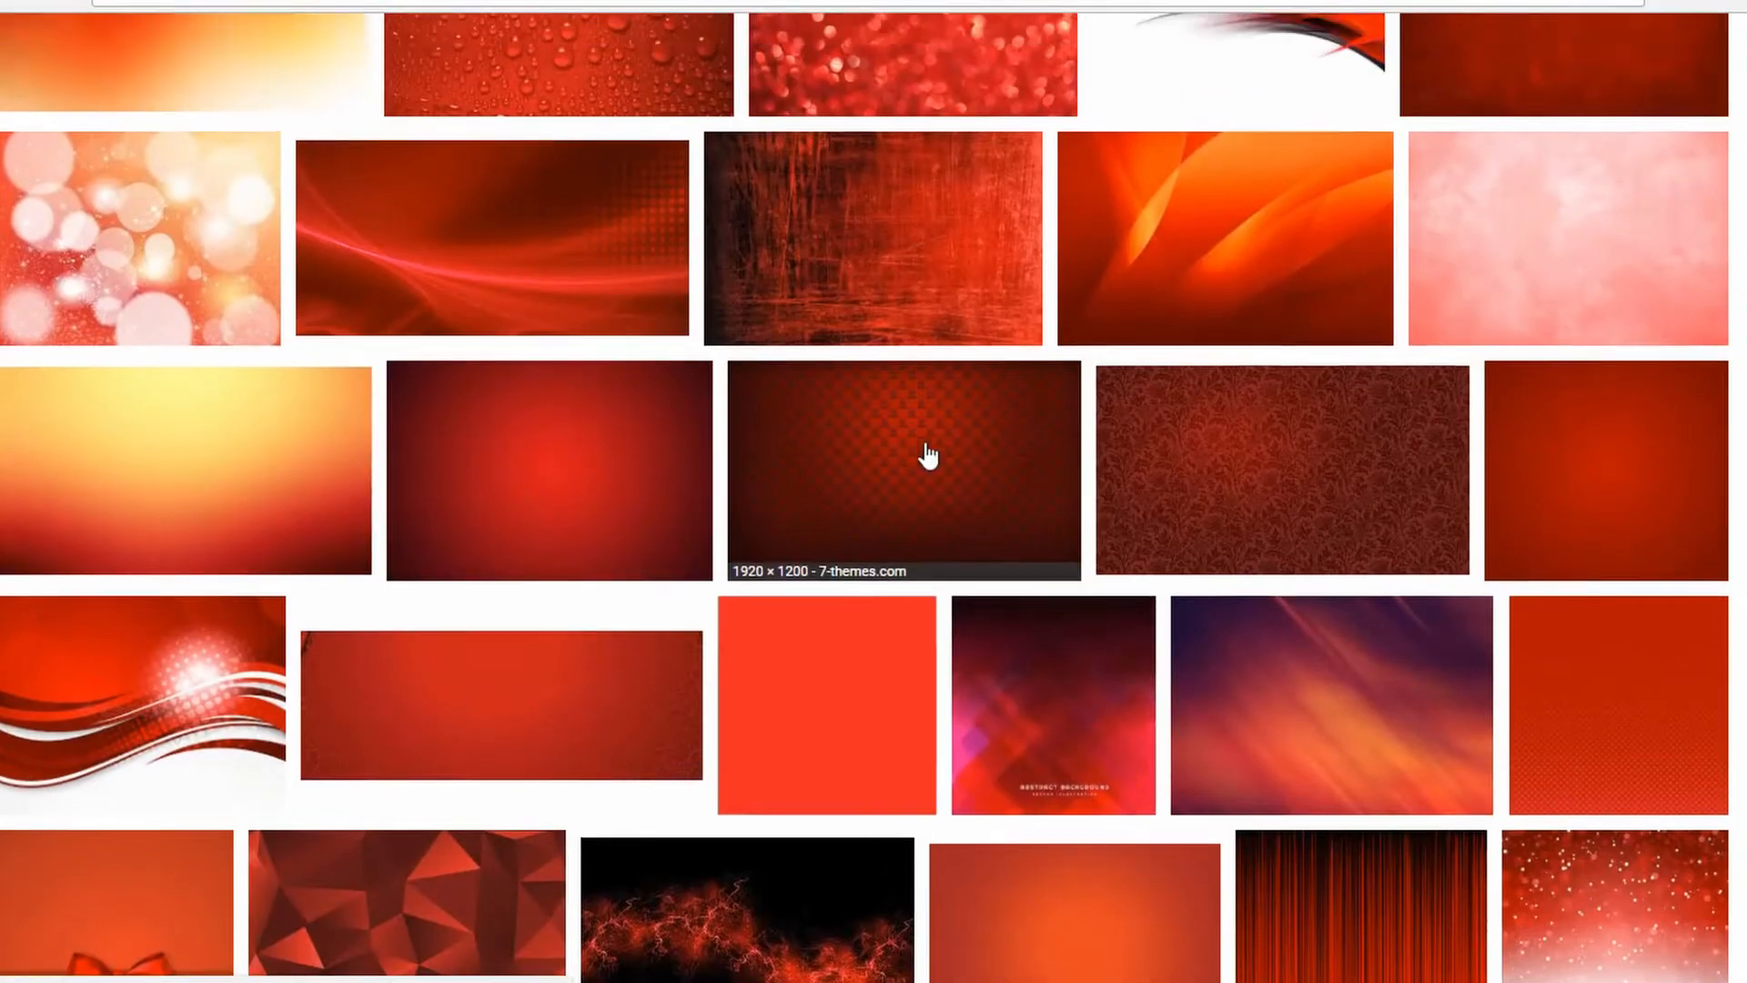
{"action": "scroll", "coordinate": [679, 460], "scroll_direction": "up", "scroll_amount": 4}
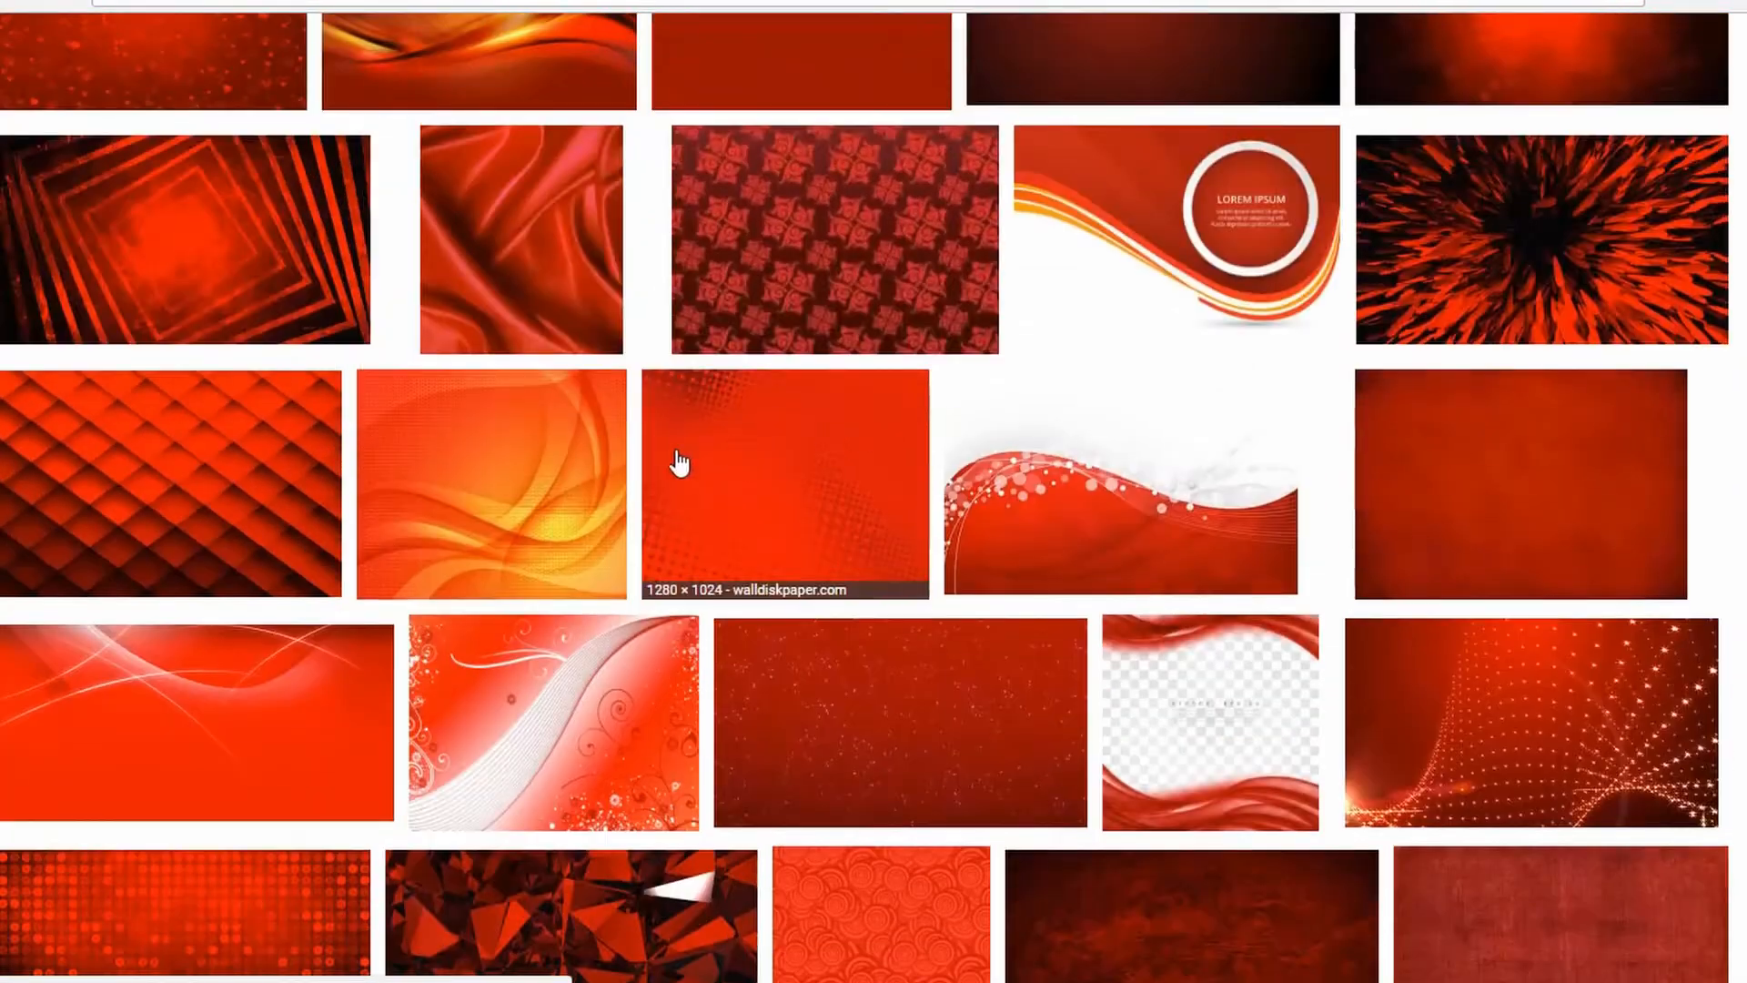
{"action": "scroll", "coordinate": [905, 327], "scroll_direction": "up", "scroll_amount": 5}
Step: Open the OU Crimson Red Solid Color Background result and copy its image
{"action": "left_click", "coordinate": [762, 443]}
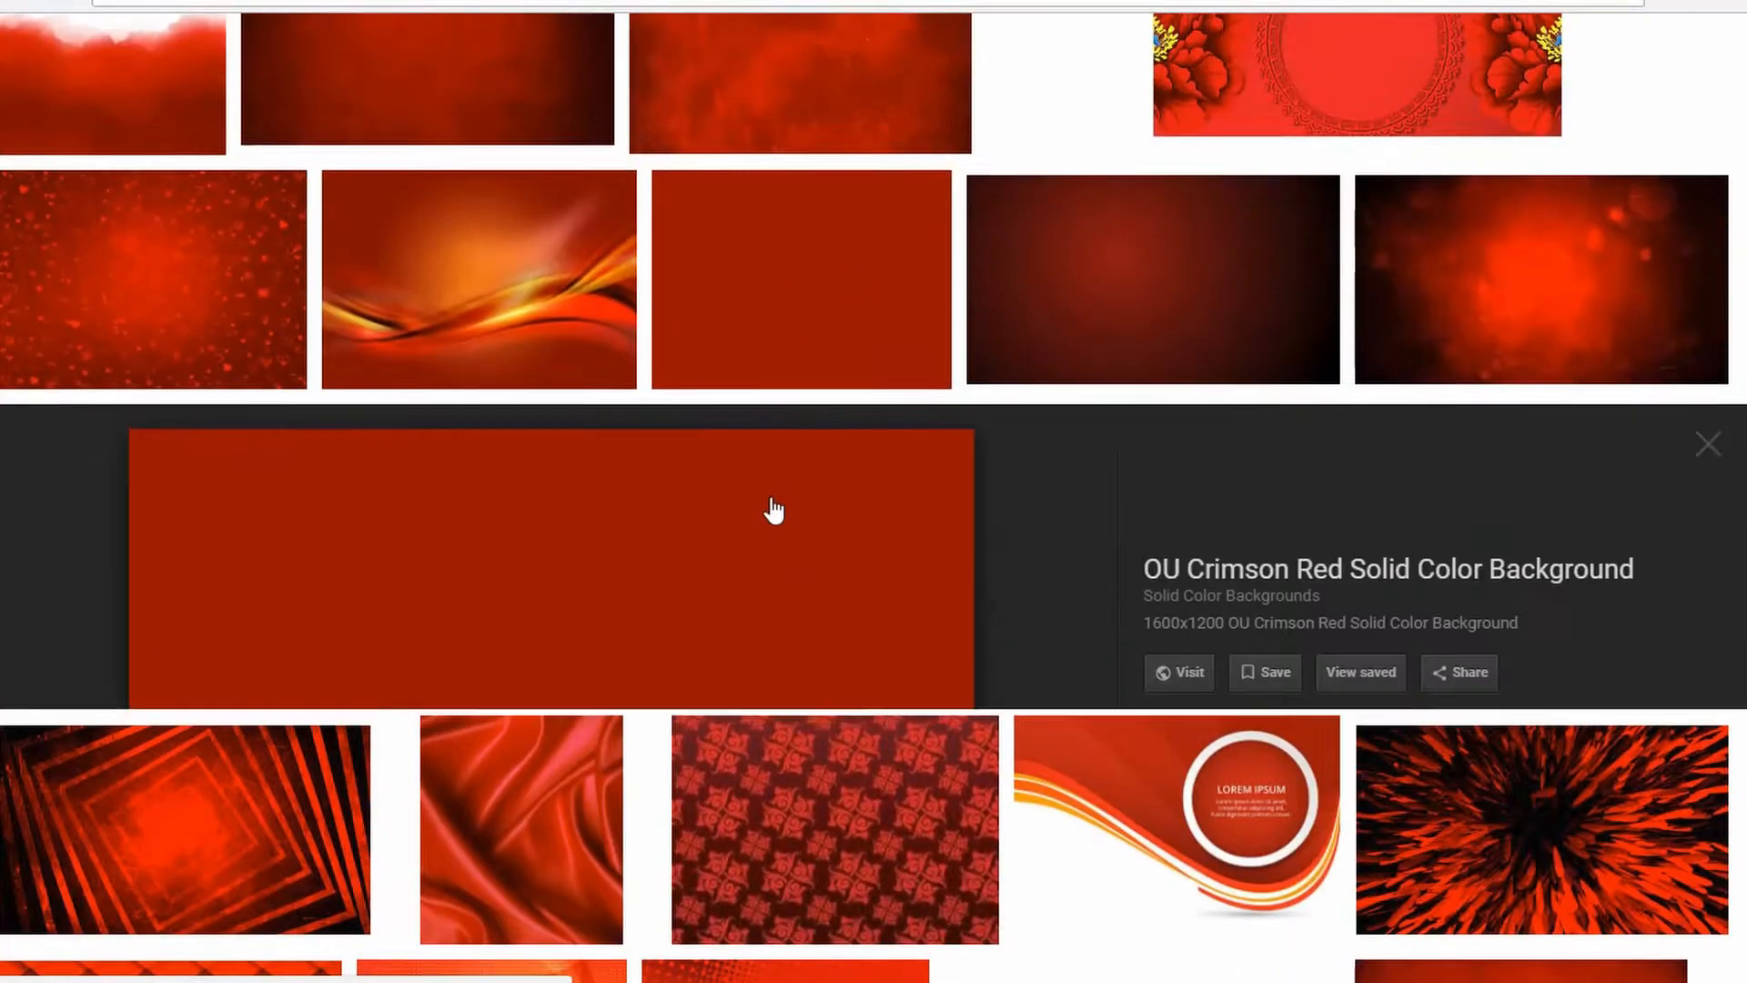
{"action": "right_click", "coordinate": [503, 482]}
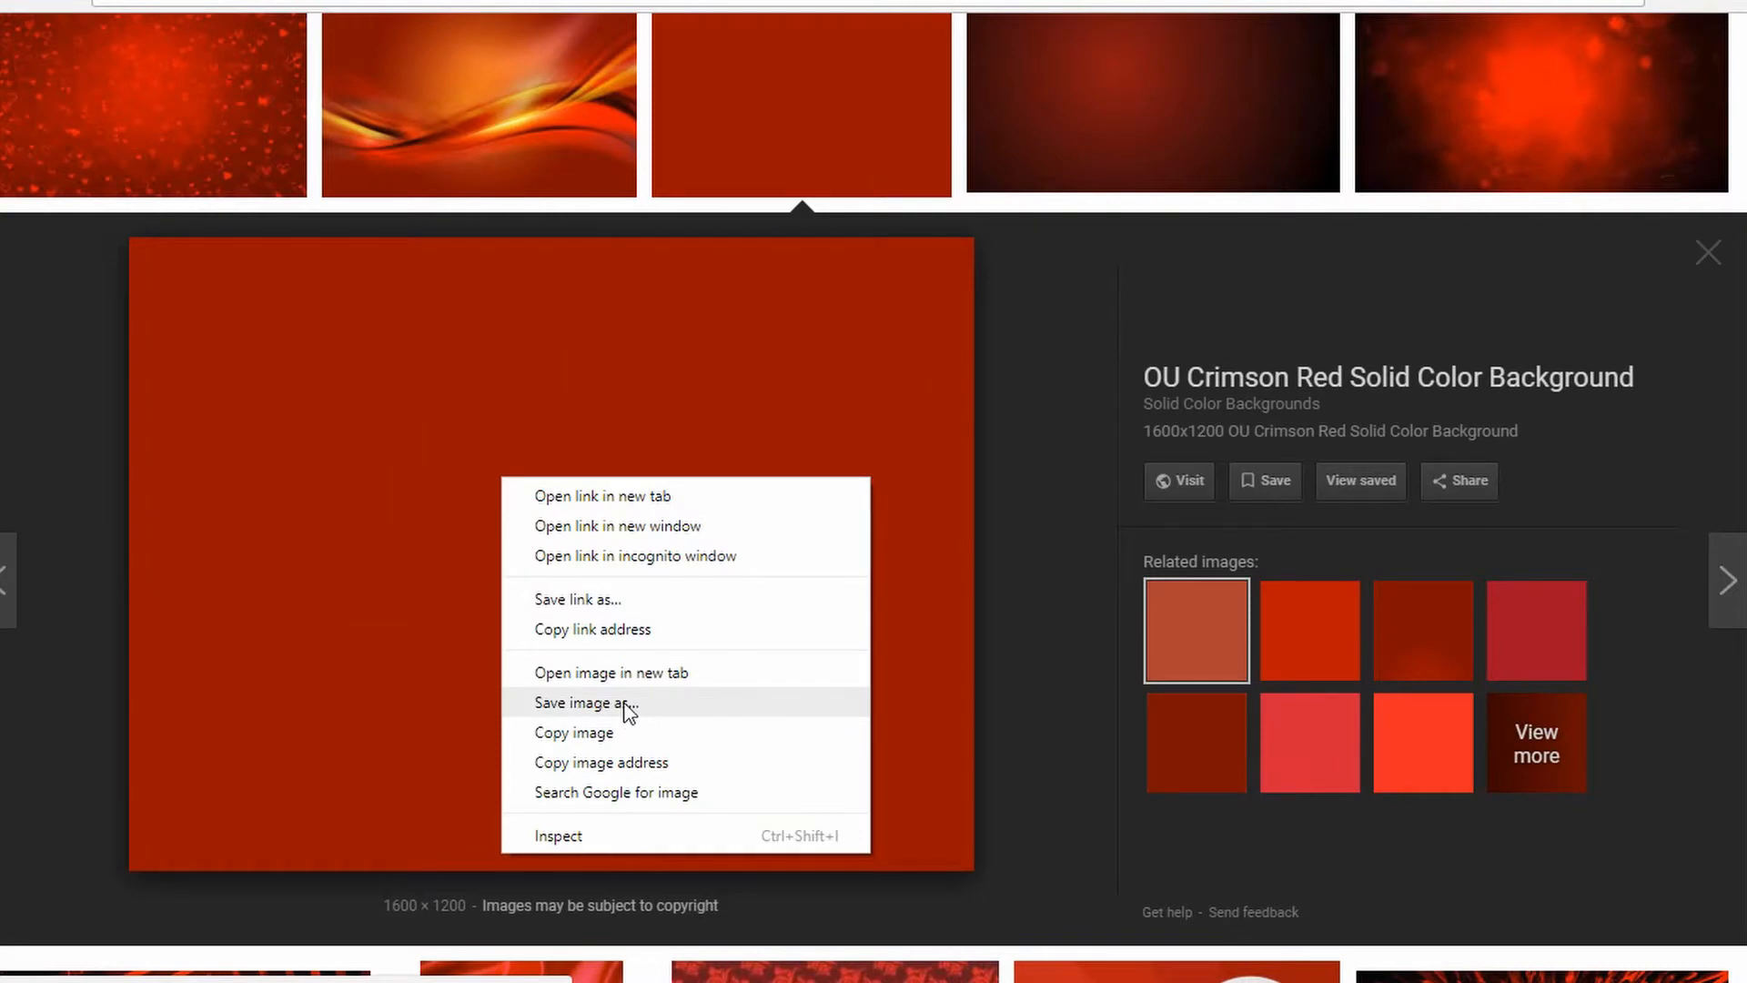
{"action": "left_click", "coordinate": [598, 733]}
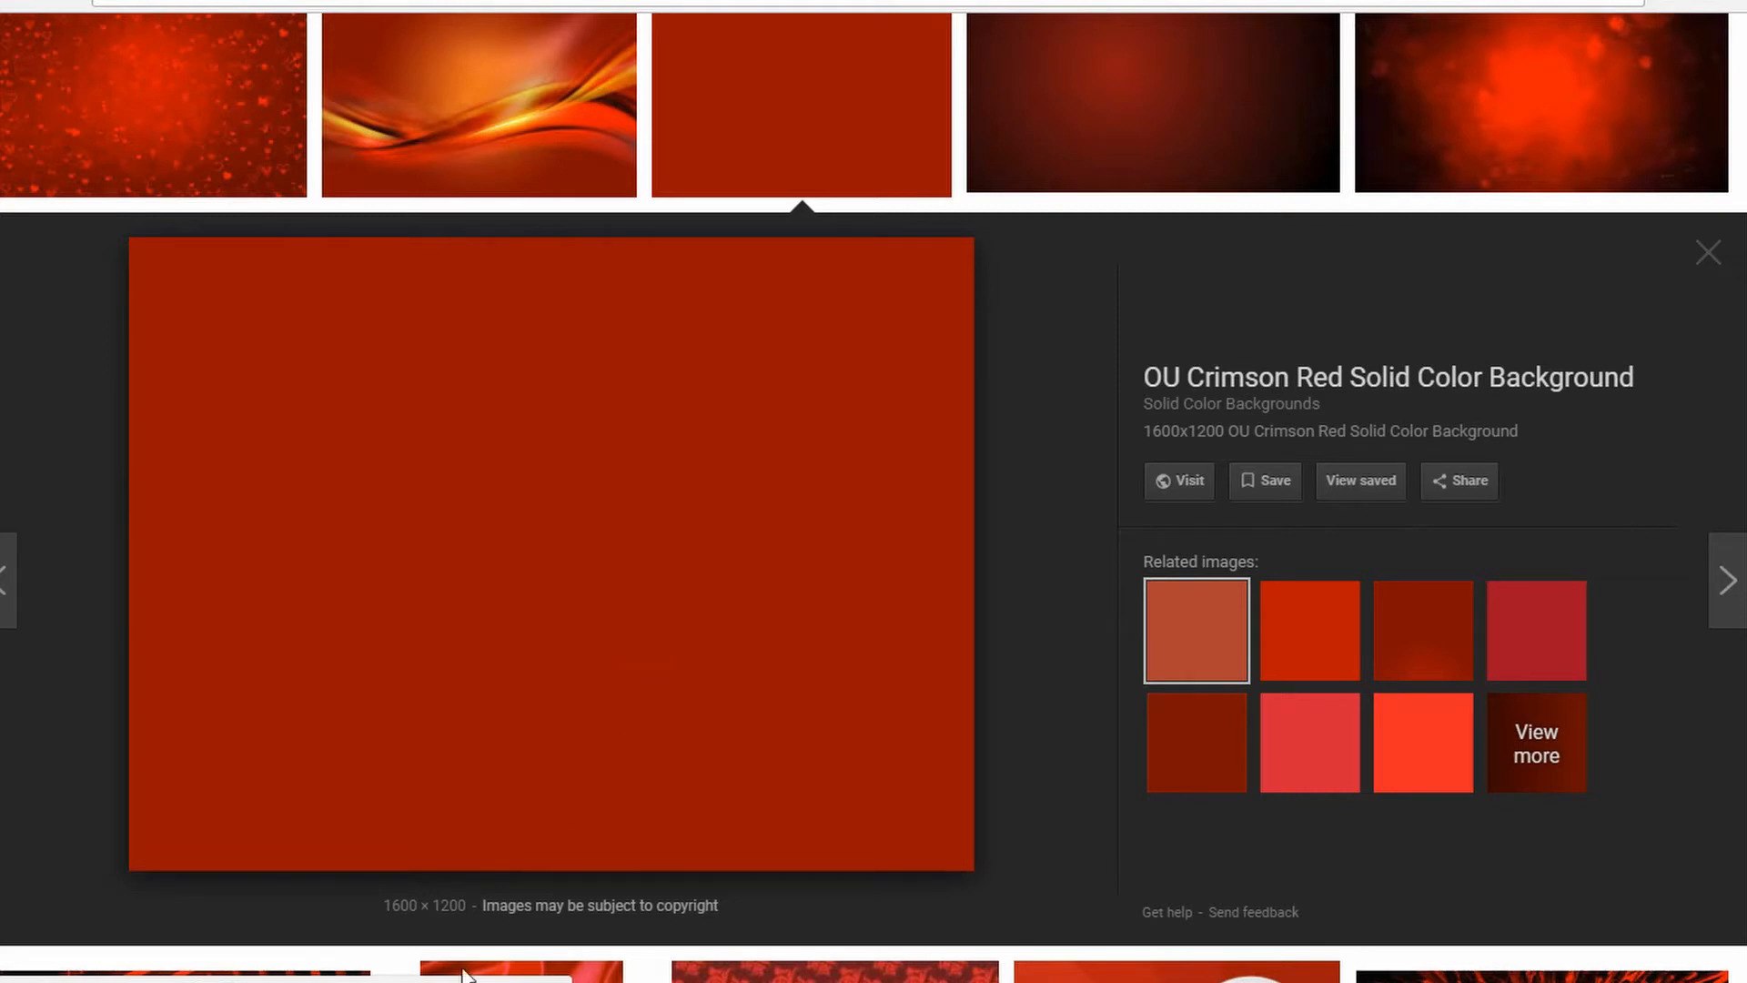
Step: Switch to paint.net and paste the copied crimson image onto the Background layer, keeping the canvas size
{"action": "left_click", "coordinate": [548, 908]}
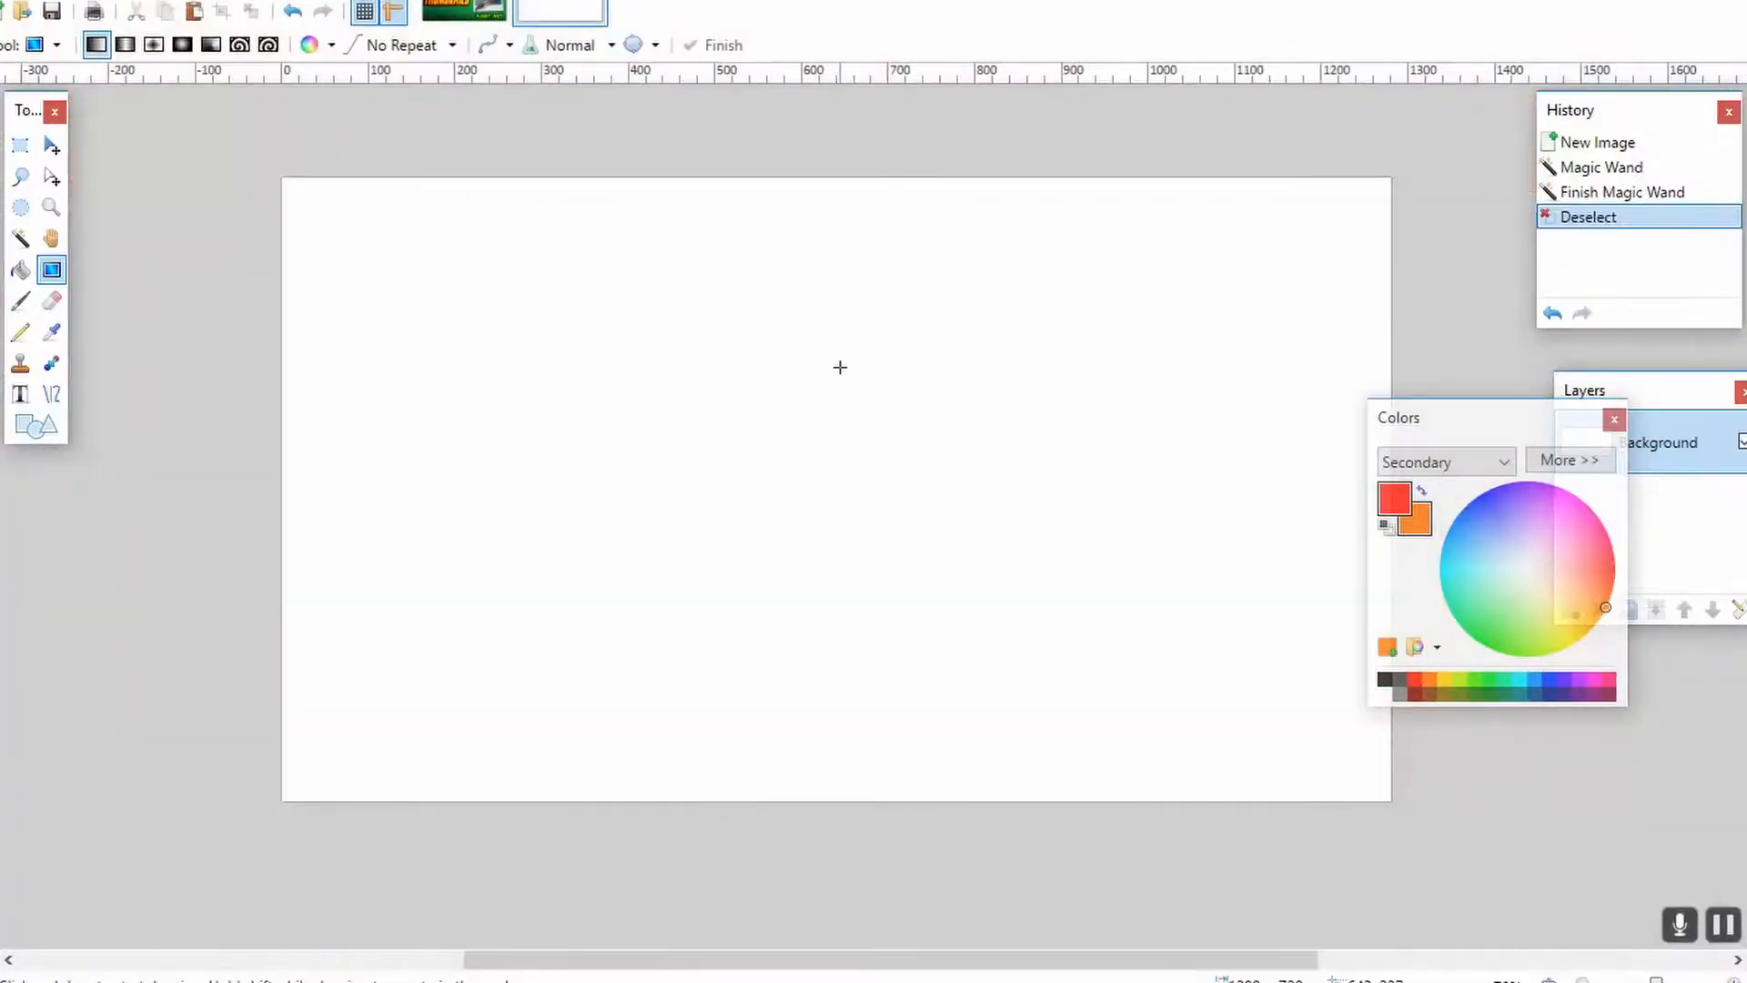
{"action": "left_click", "coordinate": [1645, 584]}
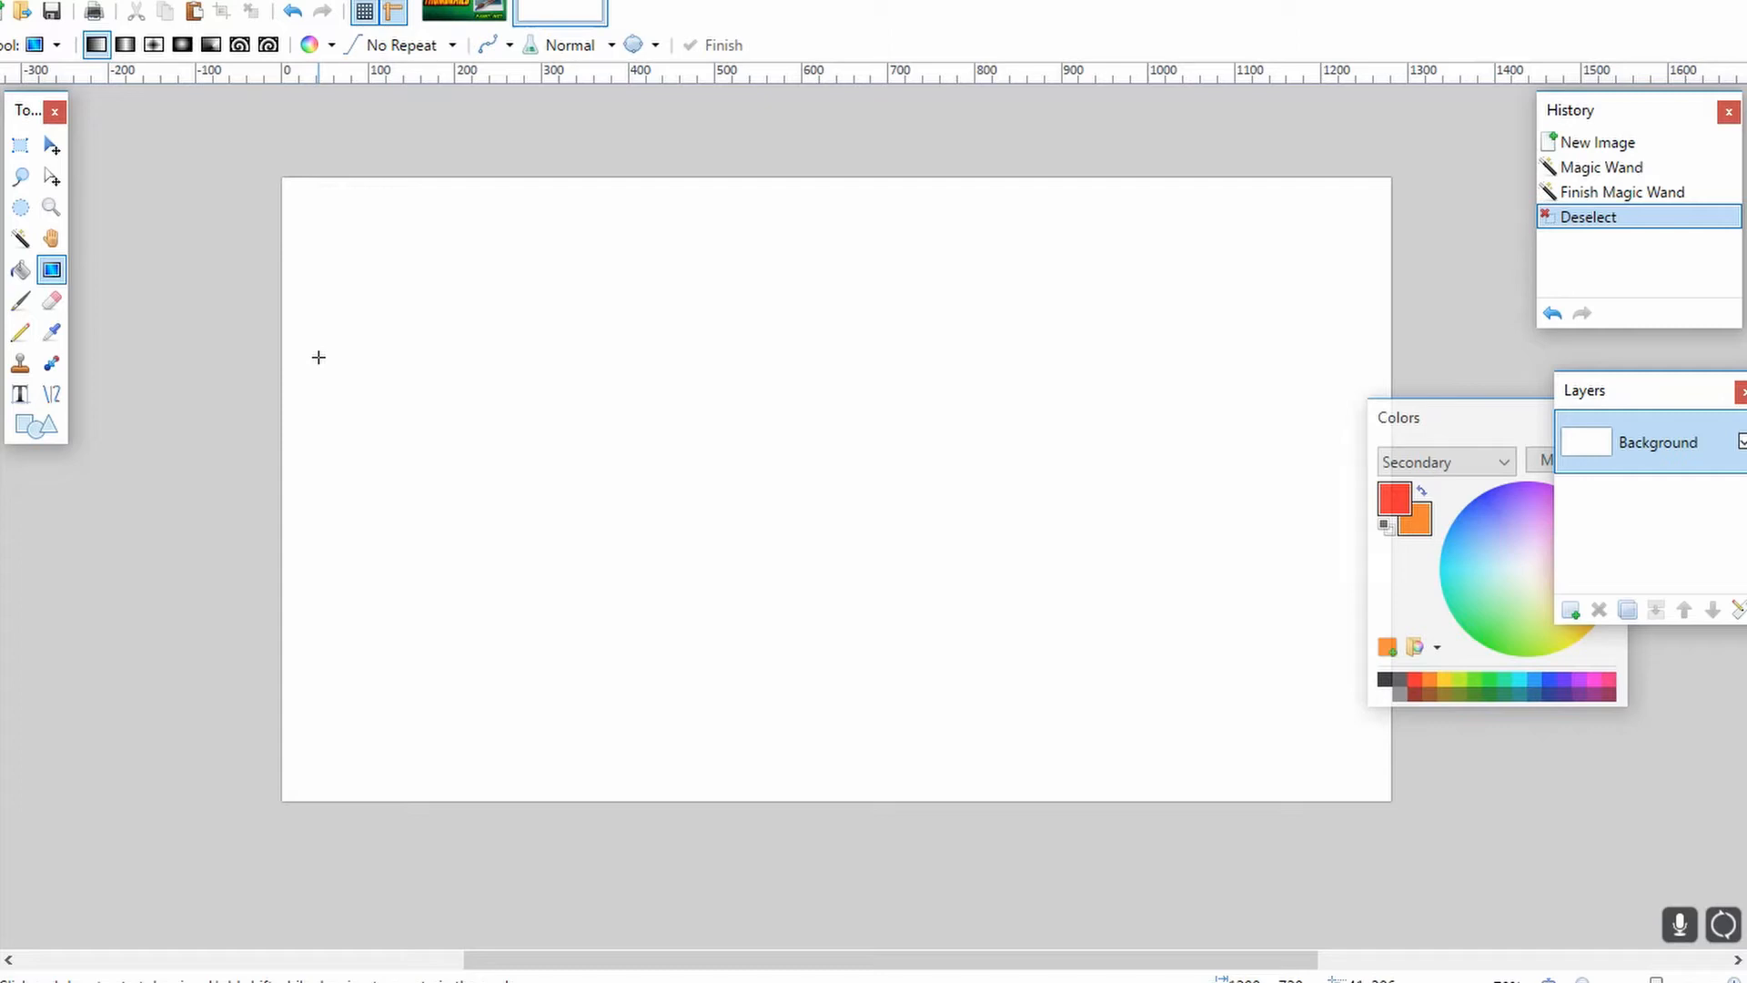
{"action": "key", "text": "ctrl+v"}
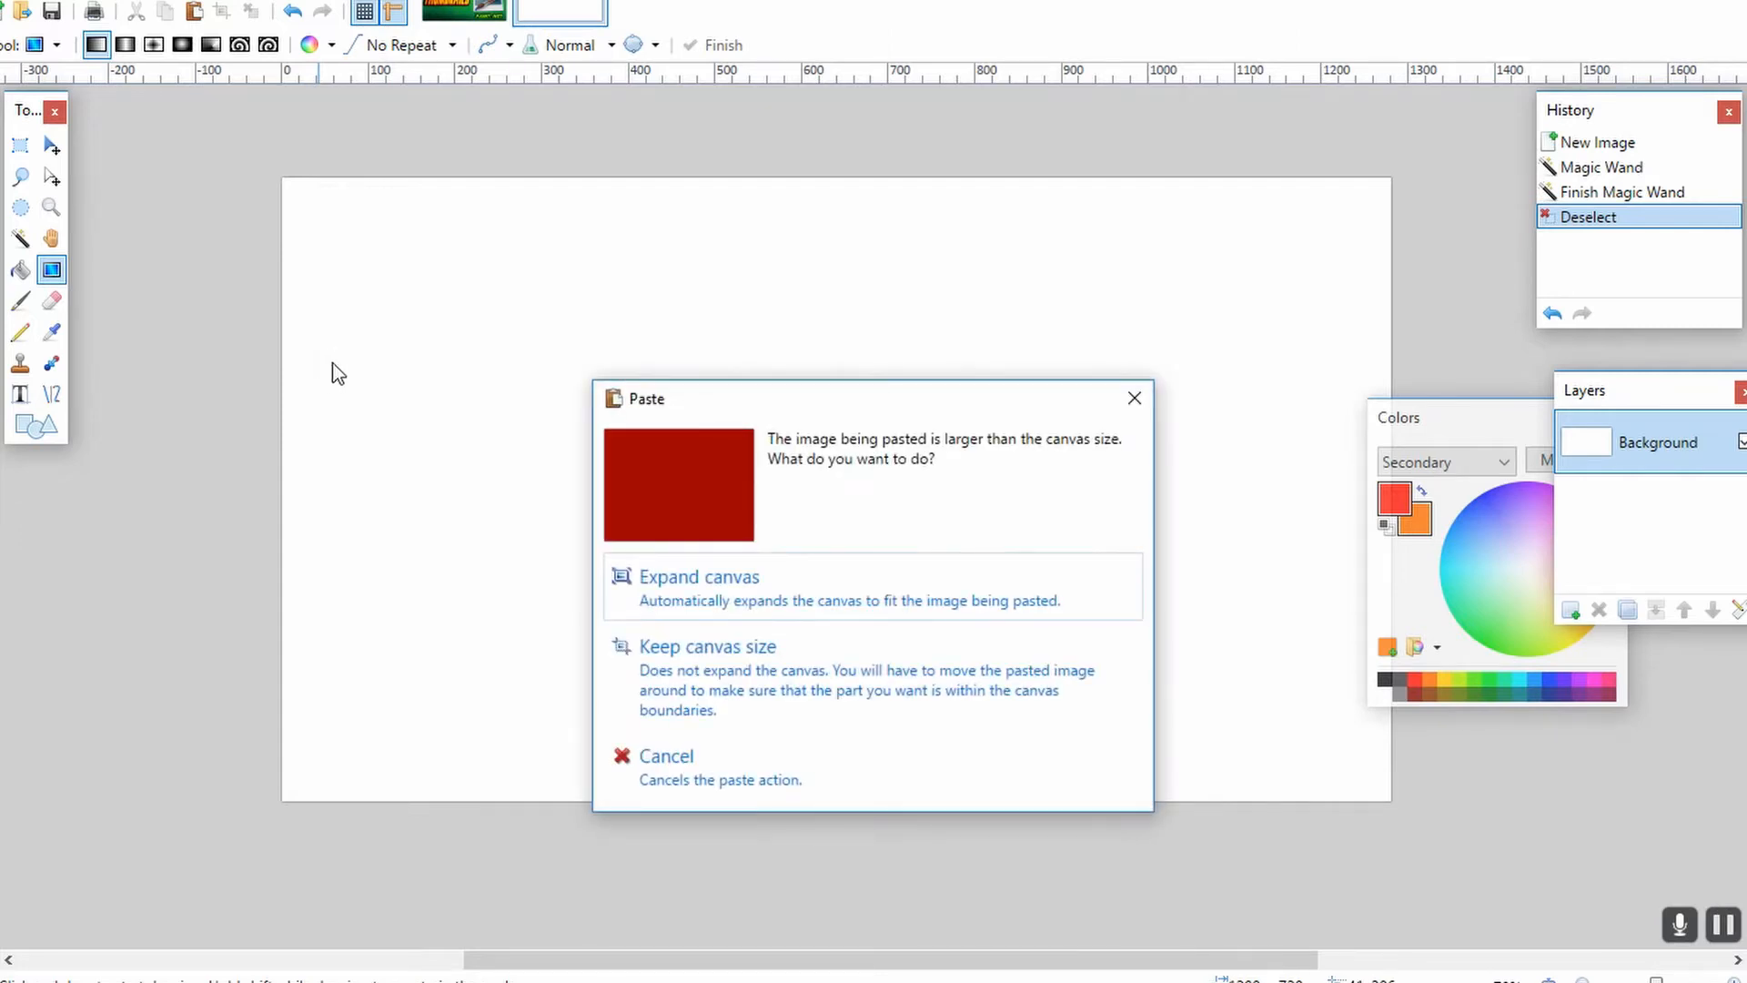
{"action": "left_click_drag", "start_coordinate": [843, 410], "coordinate": [838, 265]}
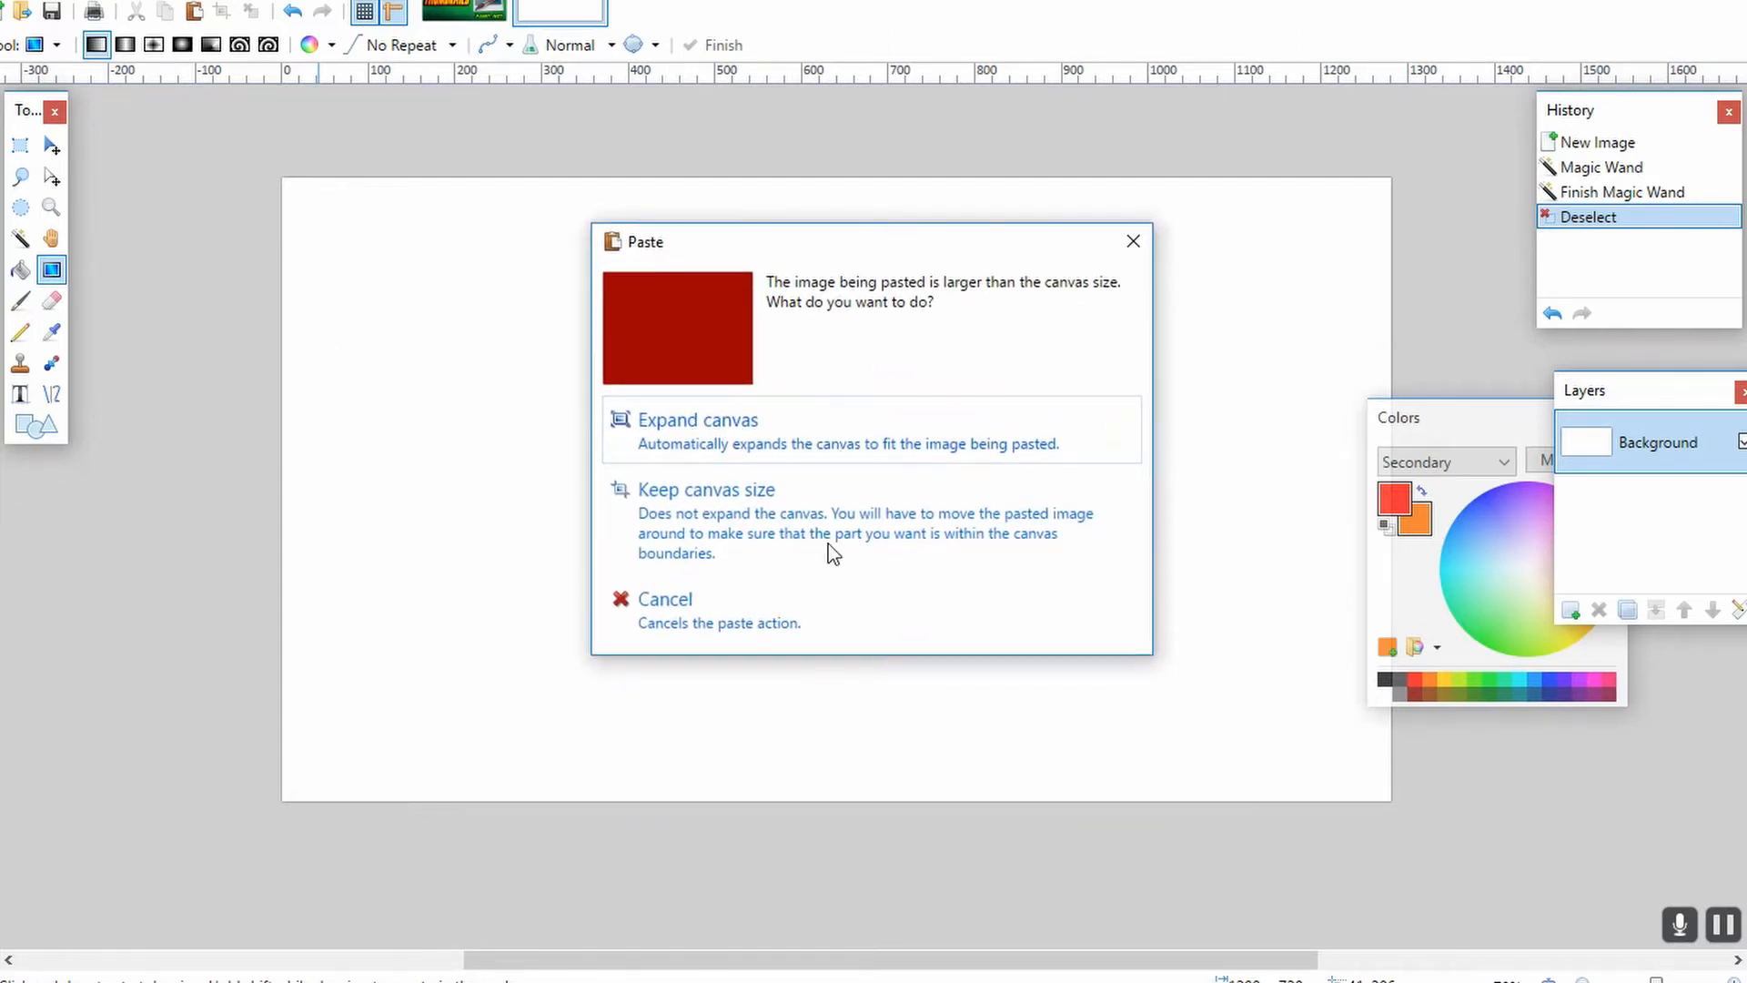
{"action": "left_click", "coordinate": [721, 515]}
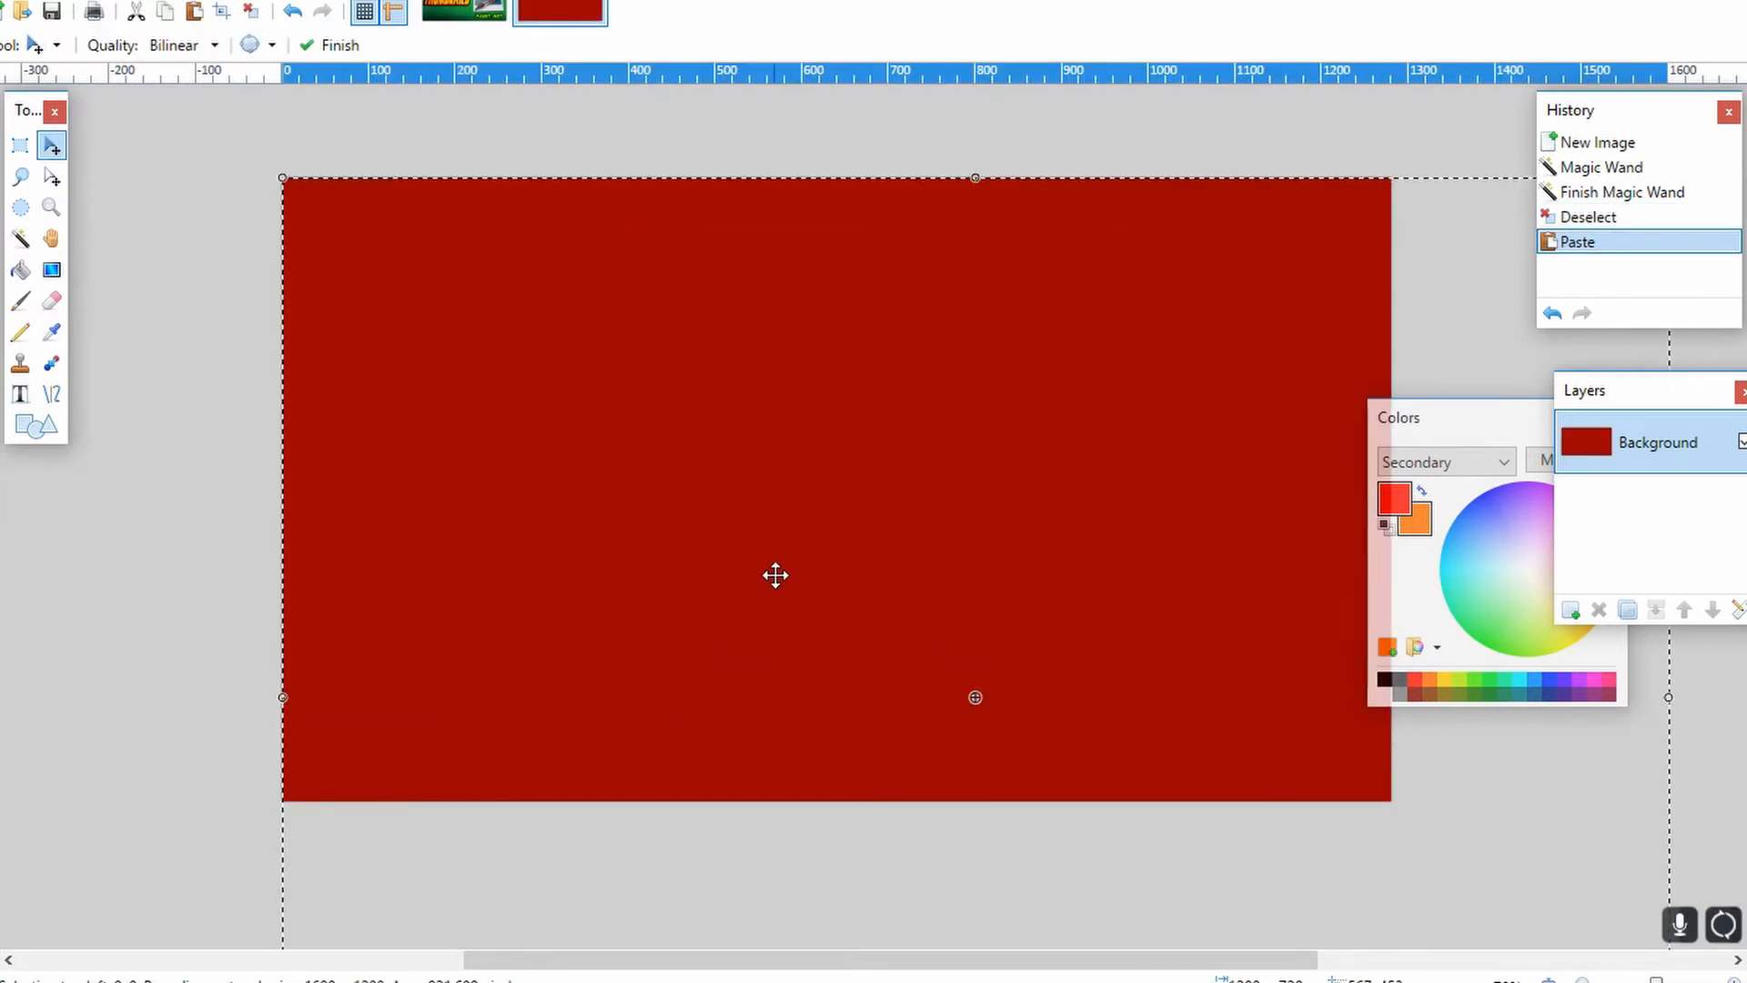
Step: Enlarge the pasted crimson image past the canvas's upper-left corner so it covers the whole canvas, and deselect it
{"action": "left_click_drag", "start_coordinate": [272, 188], "coordinate": [173, 114]}
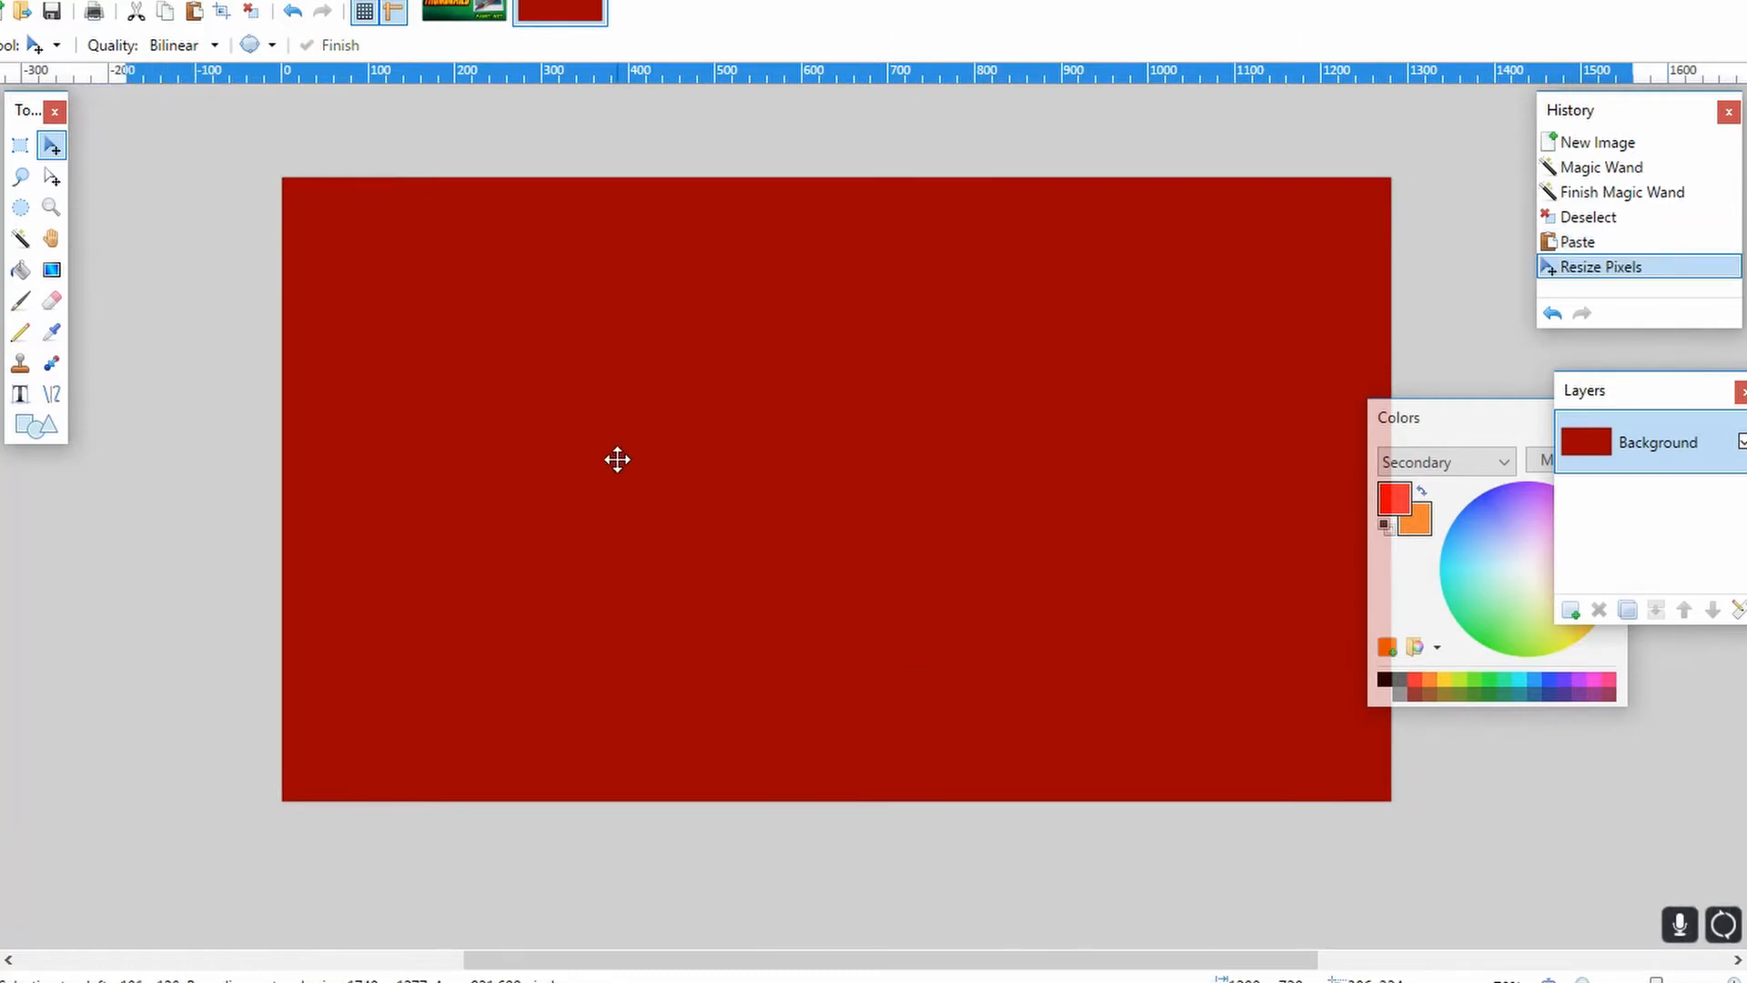
{"action": "left_click_drag", "start_coordinate": [617, 459], "coordinate": [617, 459]}
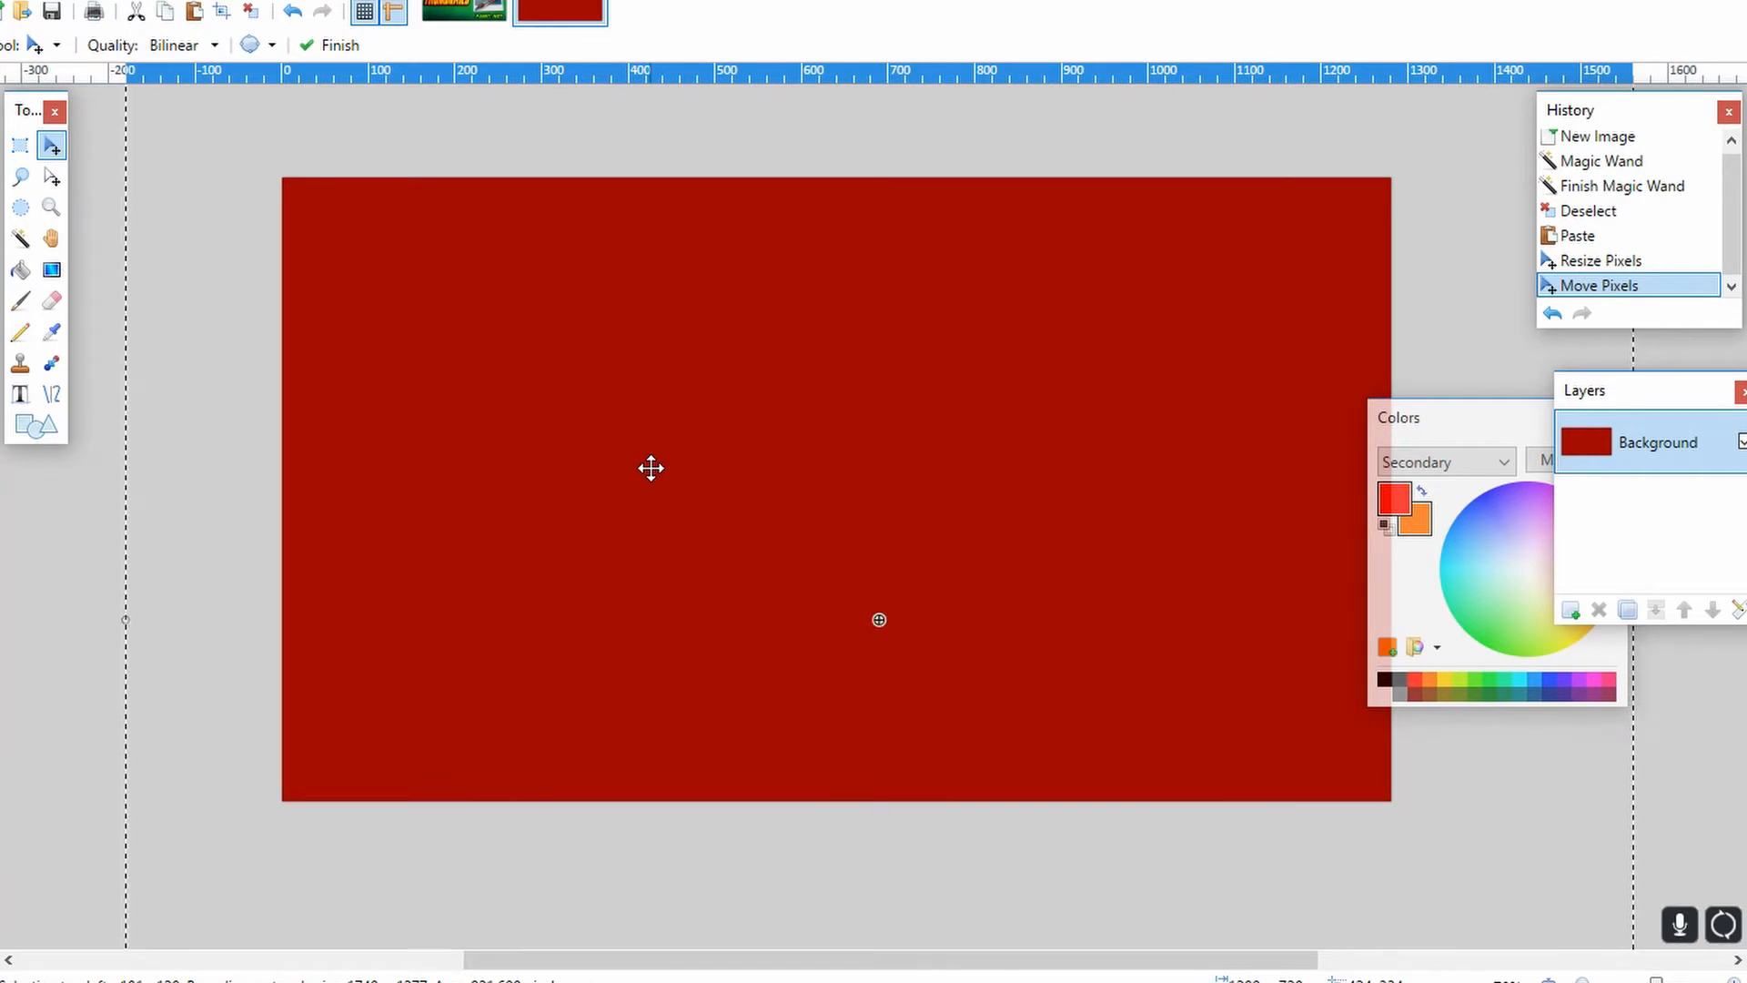
{"action": "key", "text": "ctrl+d"}
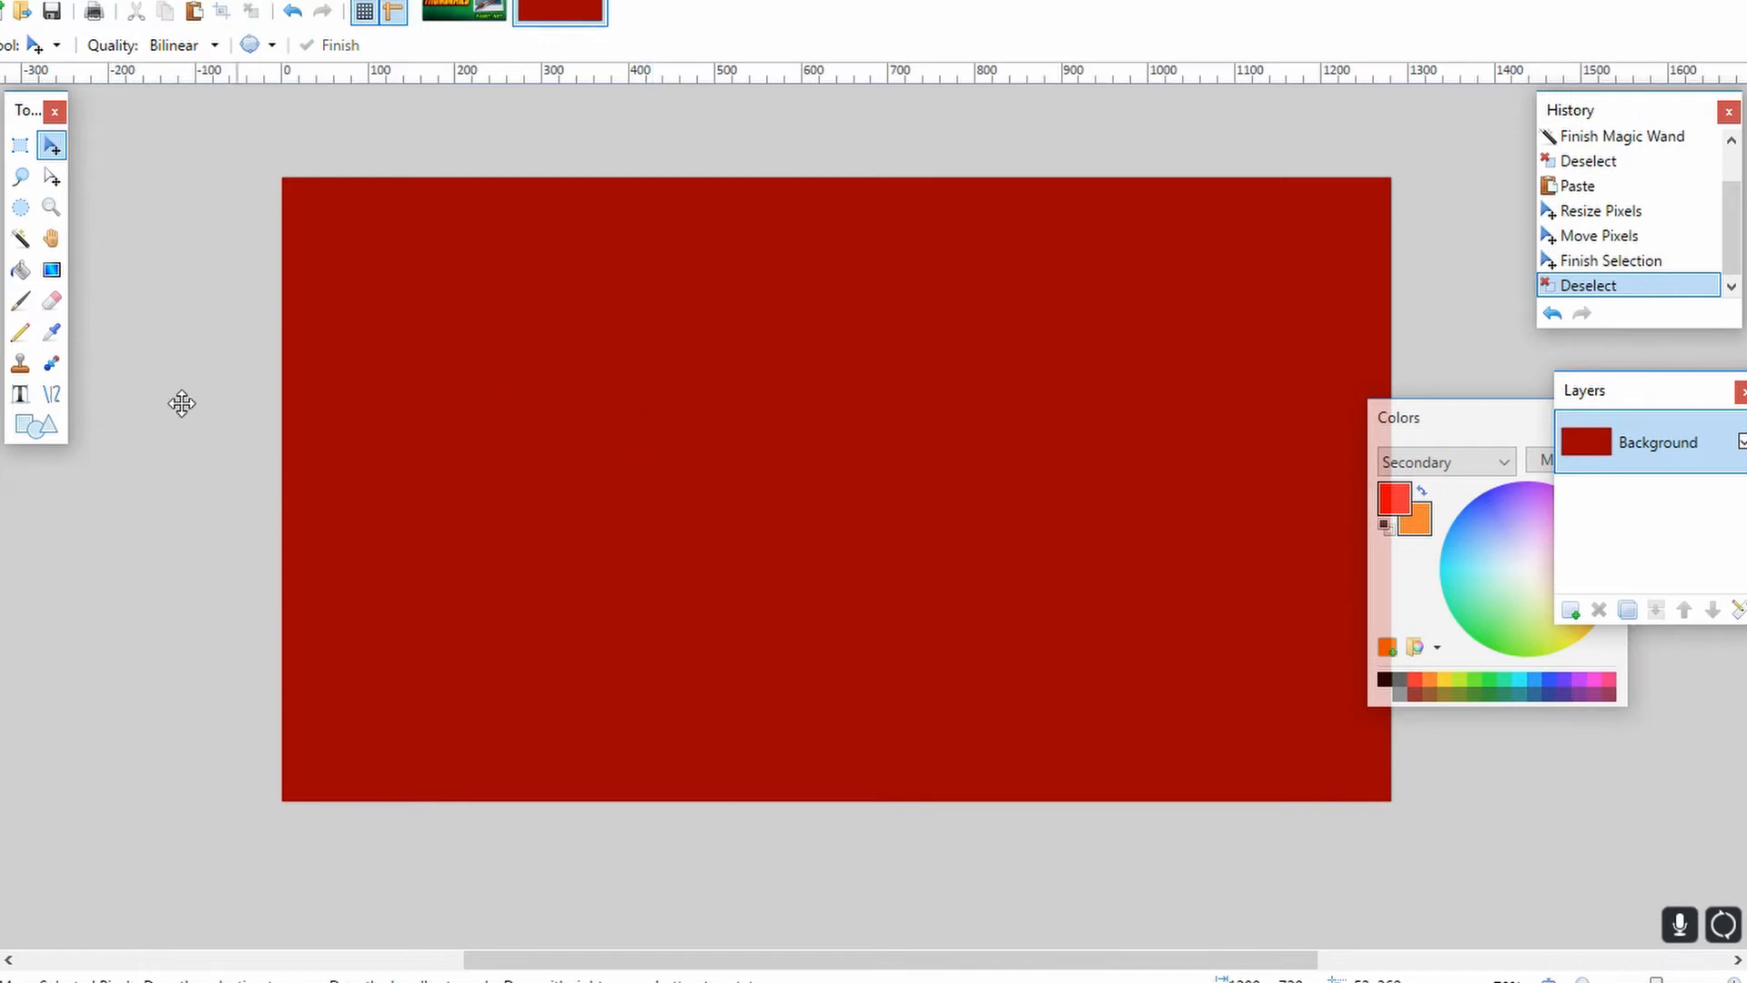
Step: Select the whole red canvas with the Magic Wand and fill it with a short red-to-orange linear gradient
{"action": "left_click", "coordinate": [51, 271]}
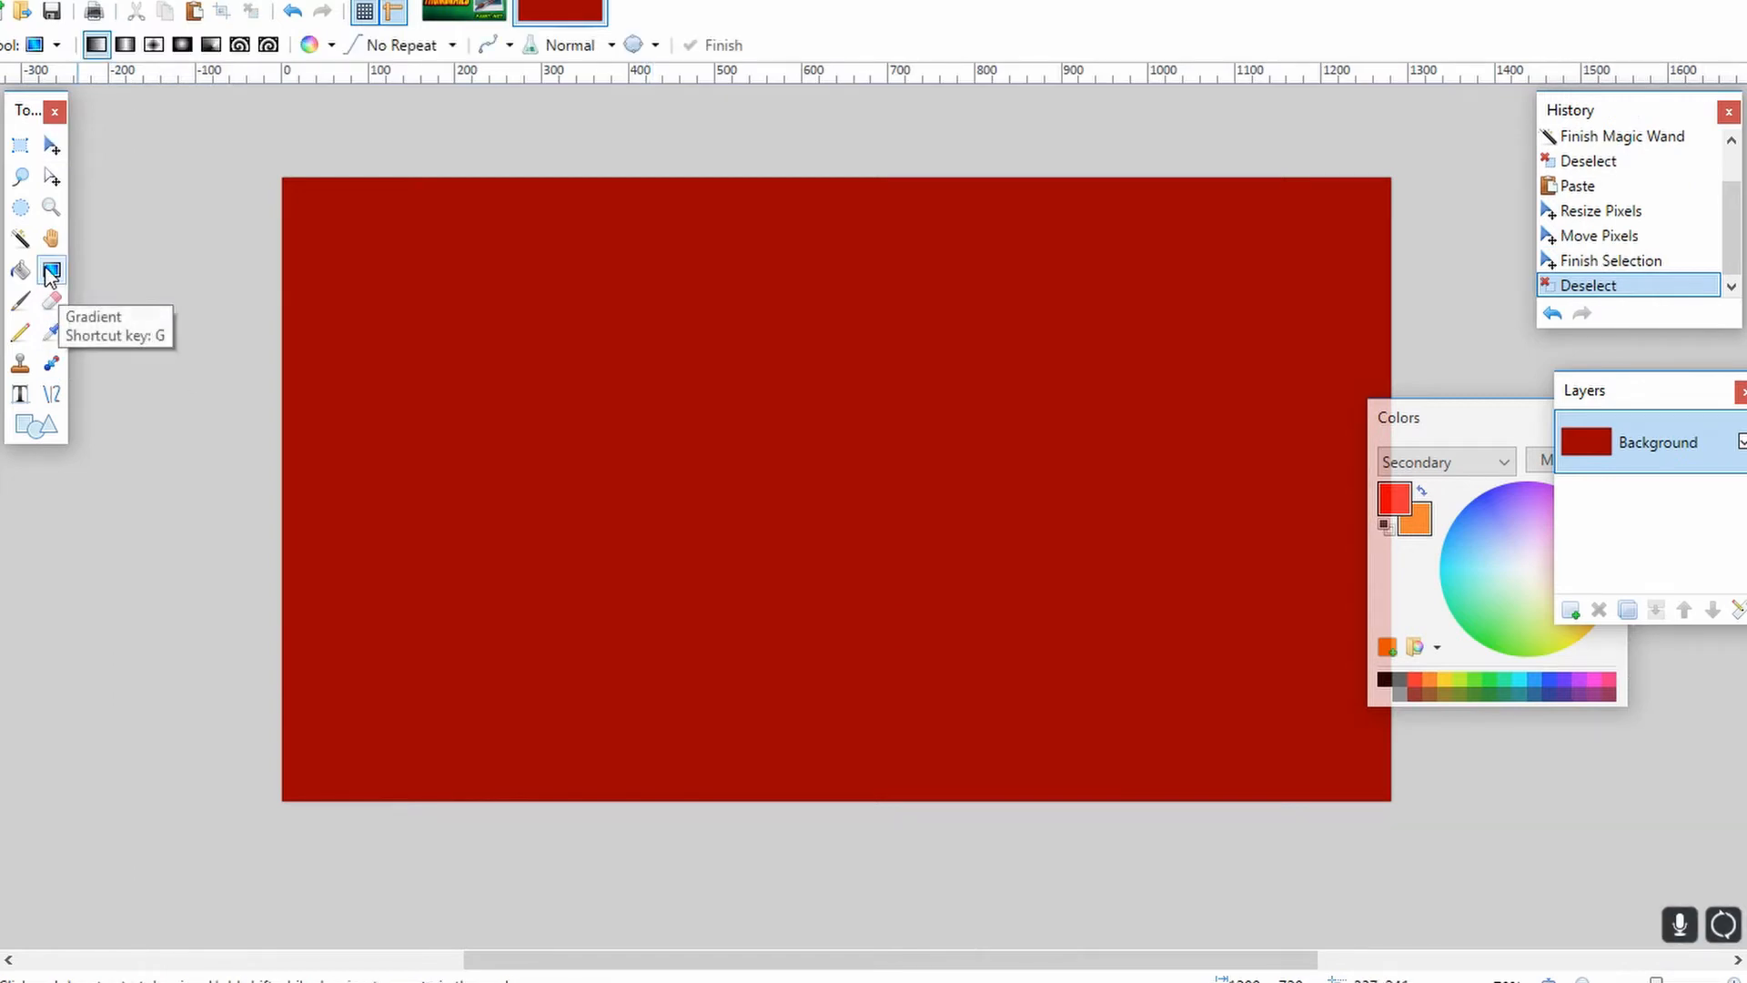
{"action": "left_click", "coordinate": [20, 238]}
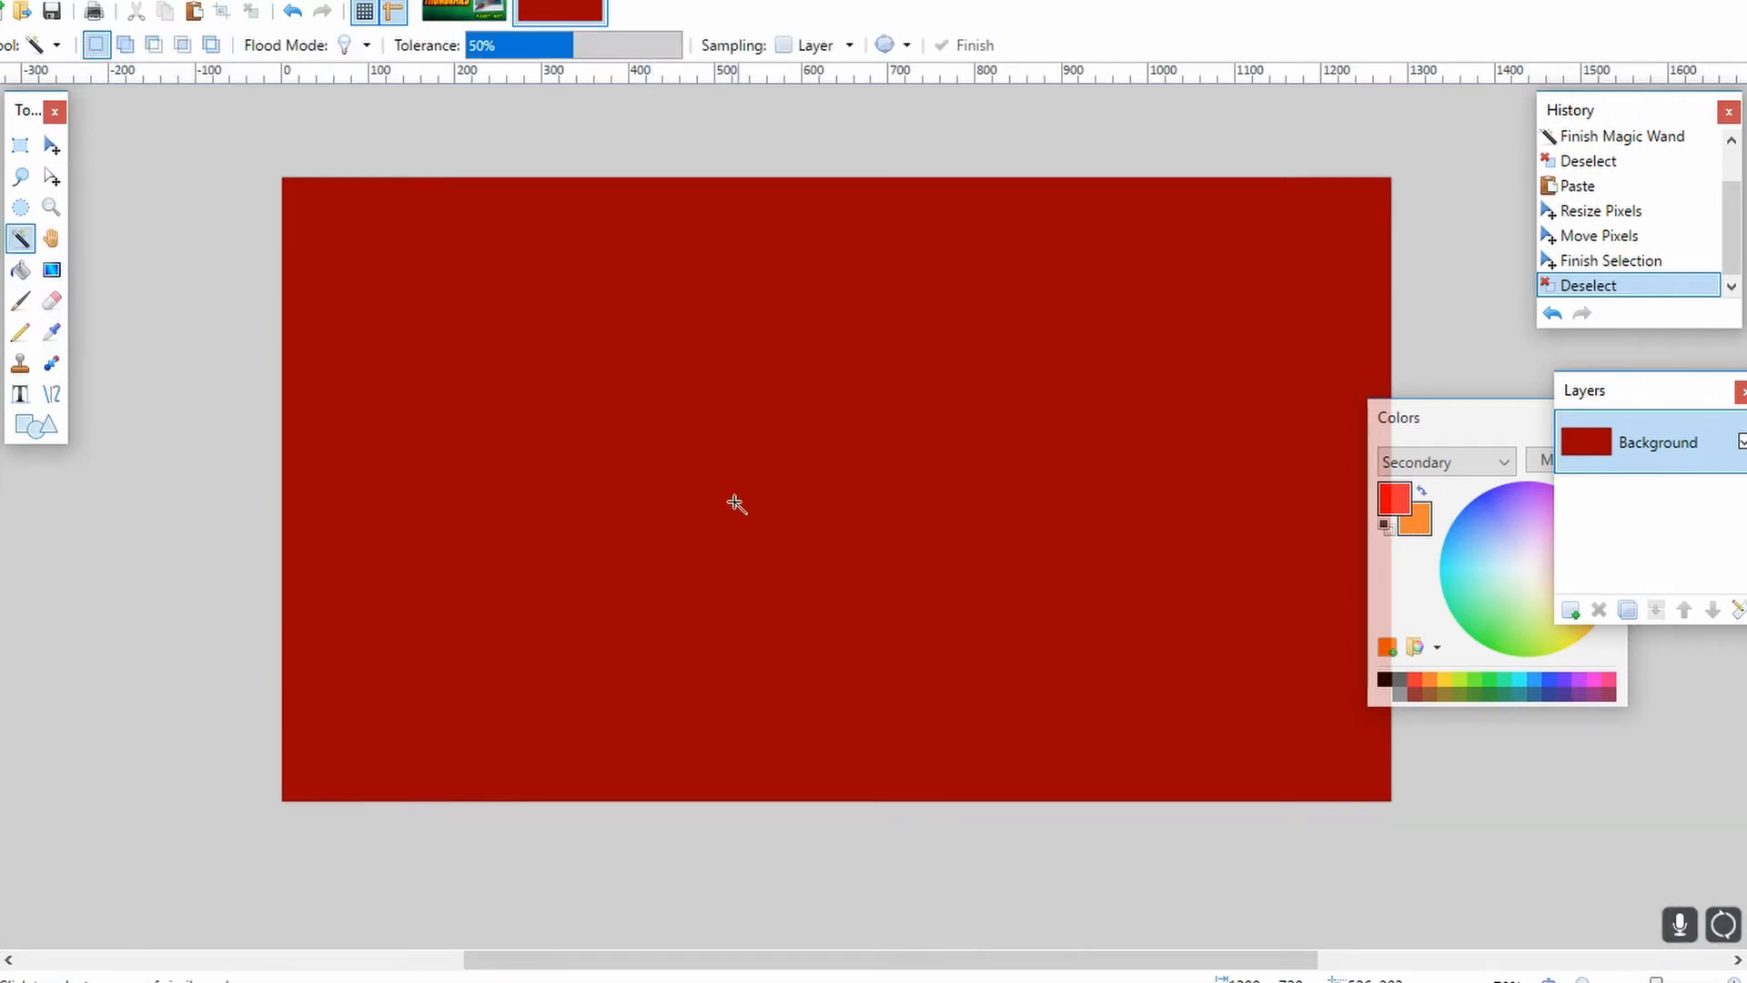
{"action": "left_click", "coordinate": [732, 436]}
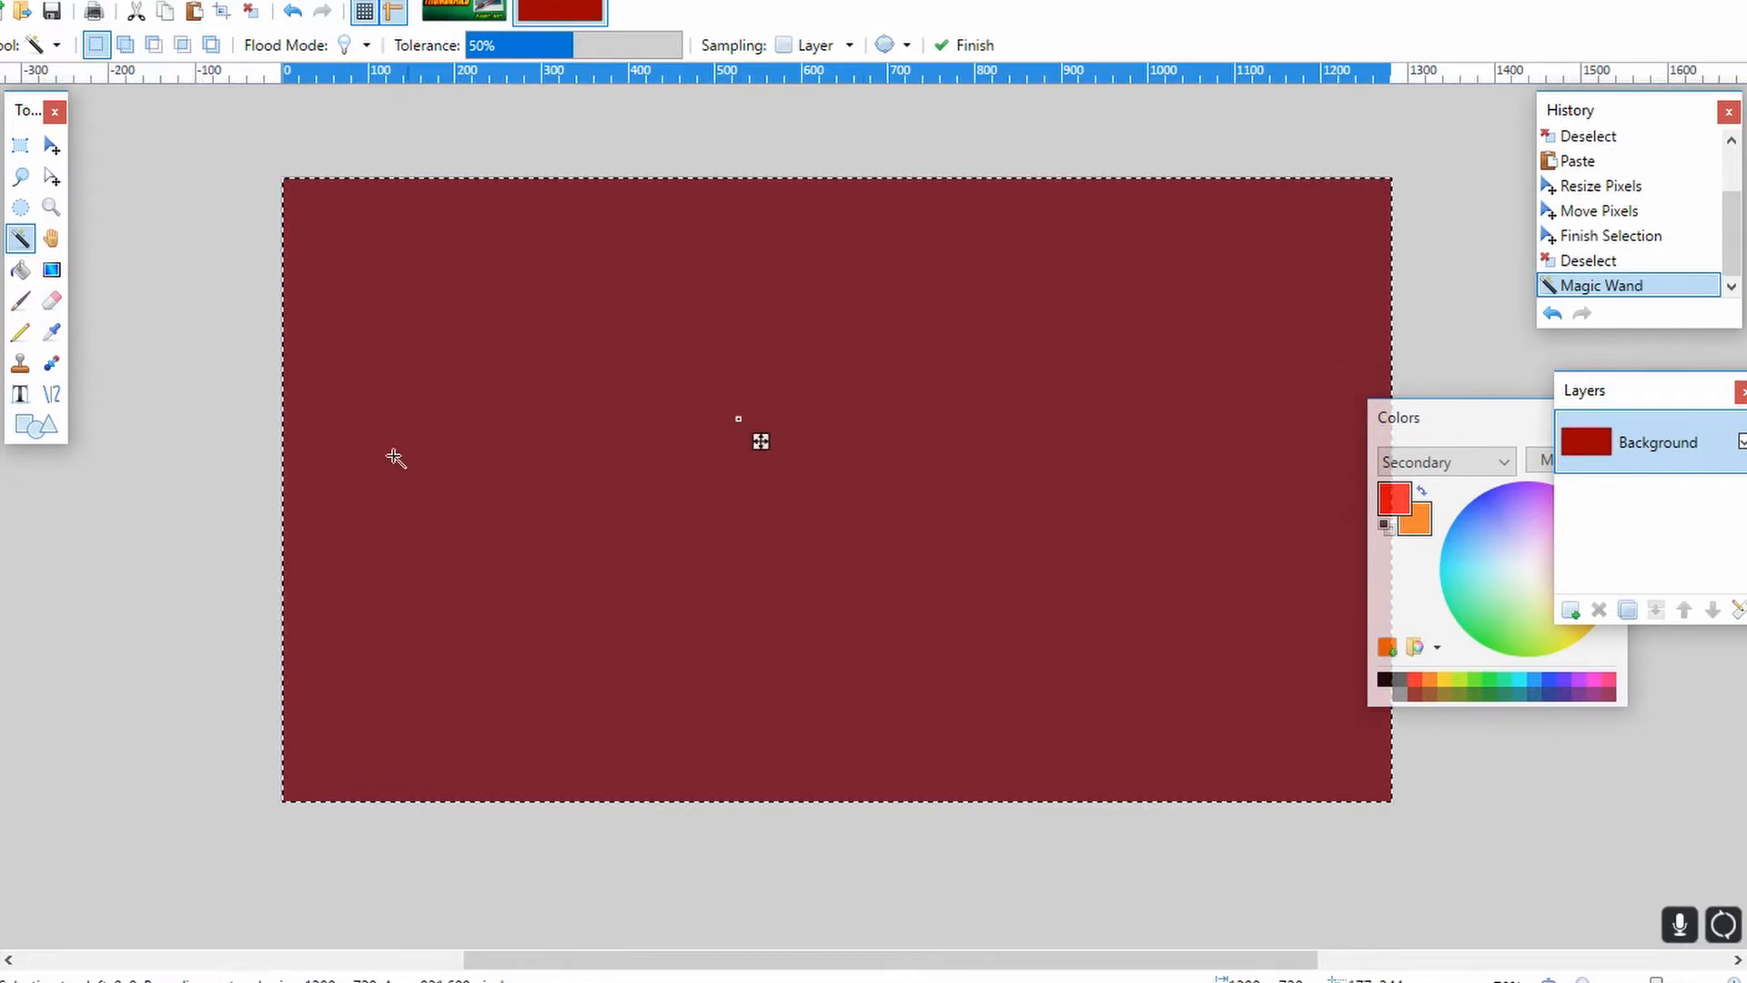
{"action": "left_click", "coordinate": [51, 269]}
{"action": "left_click_drag", "start_coordinate": [810, 454], "coordinate": [833, 399]}
Step: Undo the gradient fill and the Magic Wand selection on the red canvas
{"action": "key", "text": "ctrl+z"}
{"action": "key", "text": "ctrl+z"}
{"action": "key", "text": "ctrl+z"}
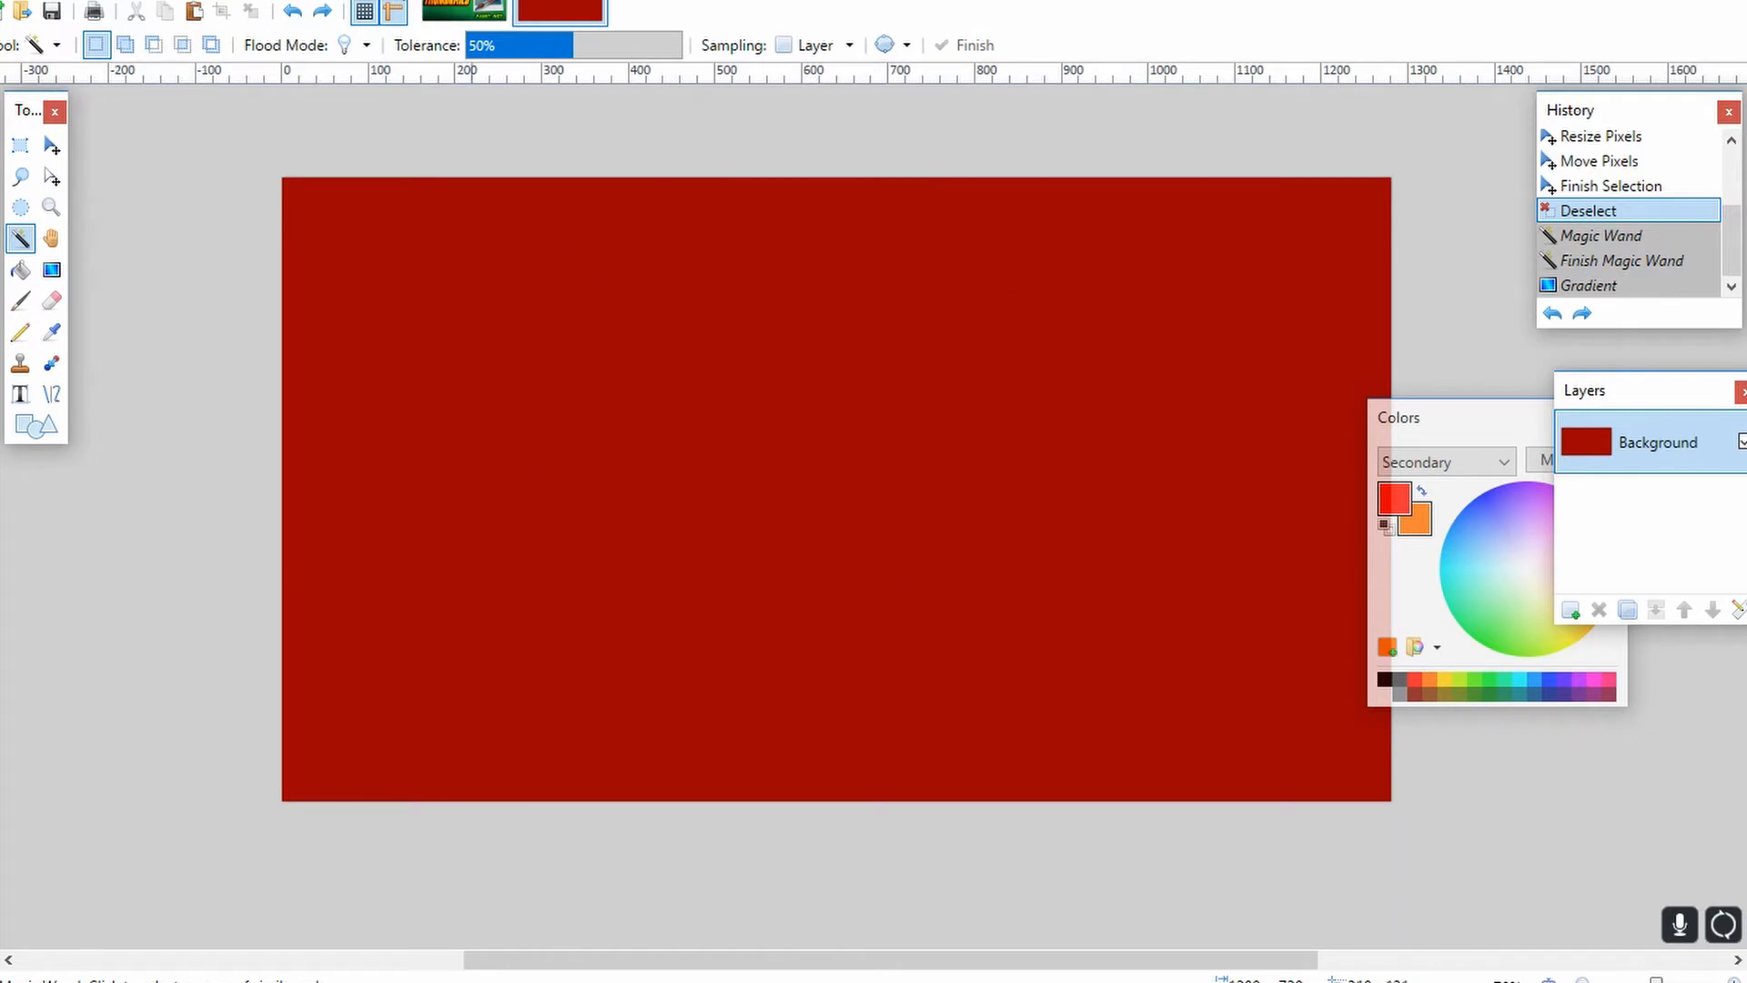
Step: Apply the Glow photo effect to the red background with radius 13 and brightness about 11
{"action": "left_click", "coordinate": [420, 2]}
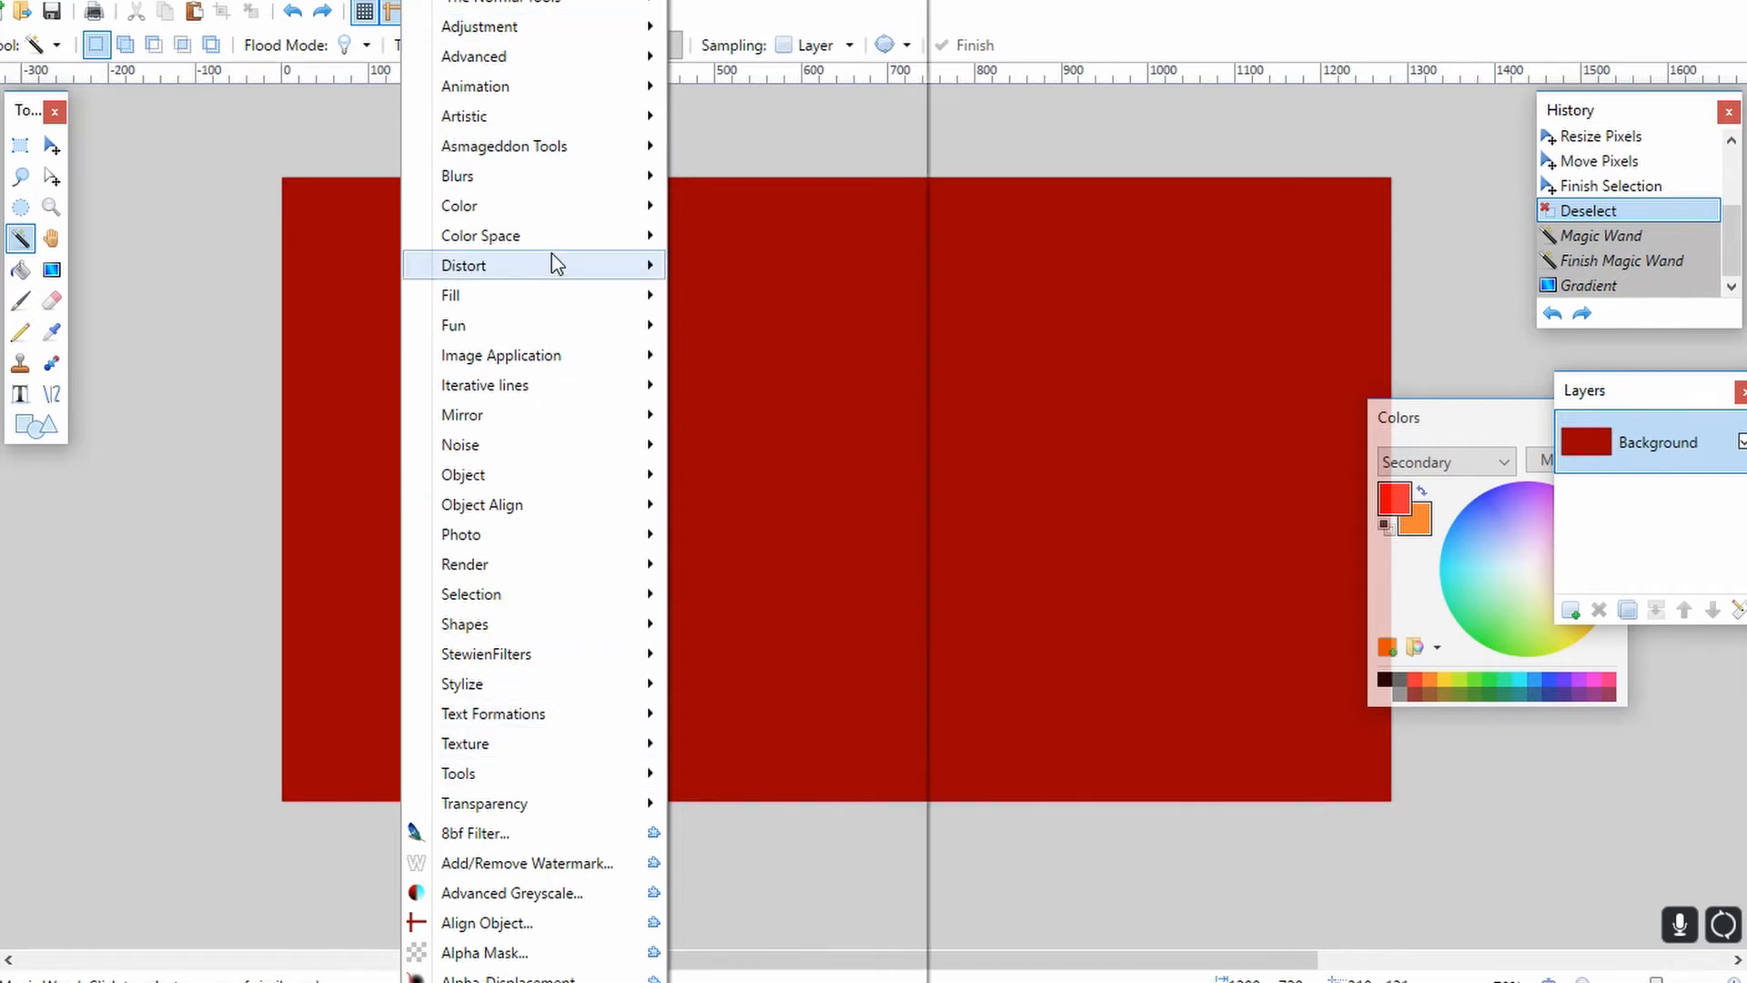
{"action": "mouse_move", "coordinate": [482, 510]}
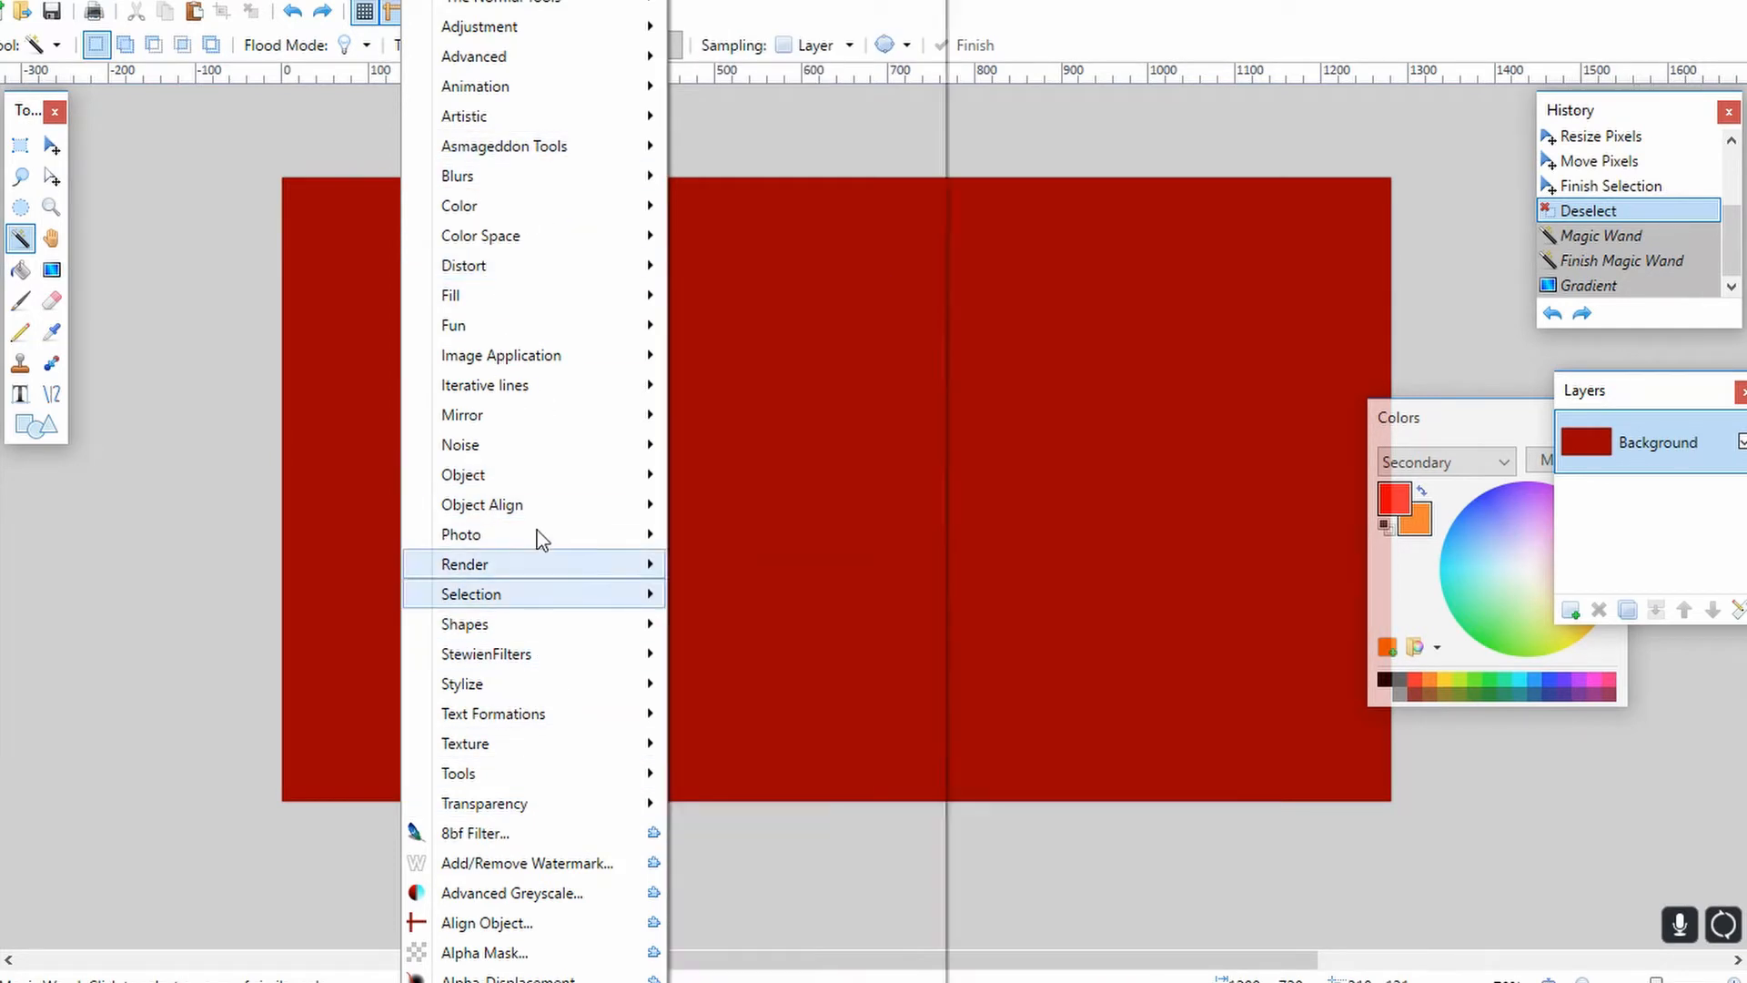
{"action": "mouse_move", "coordinate": [547, 543]}
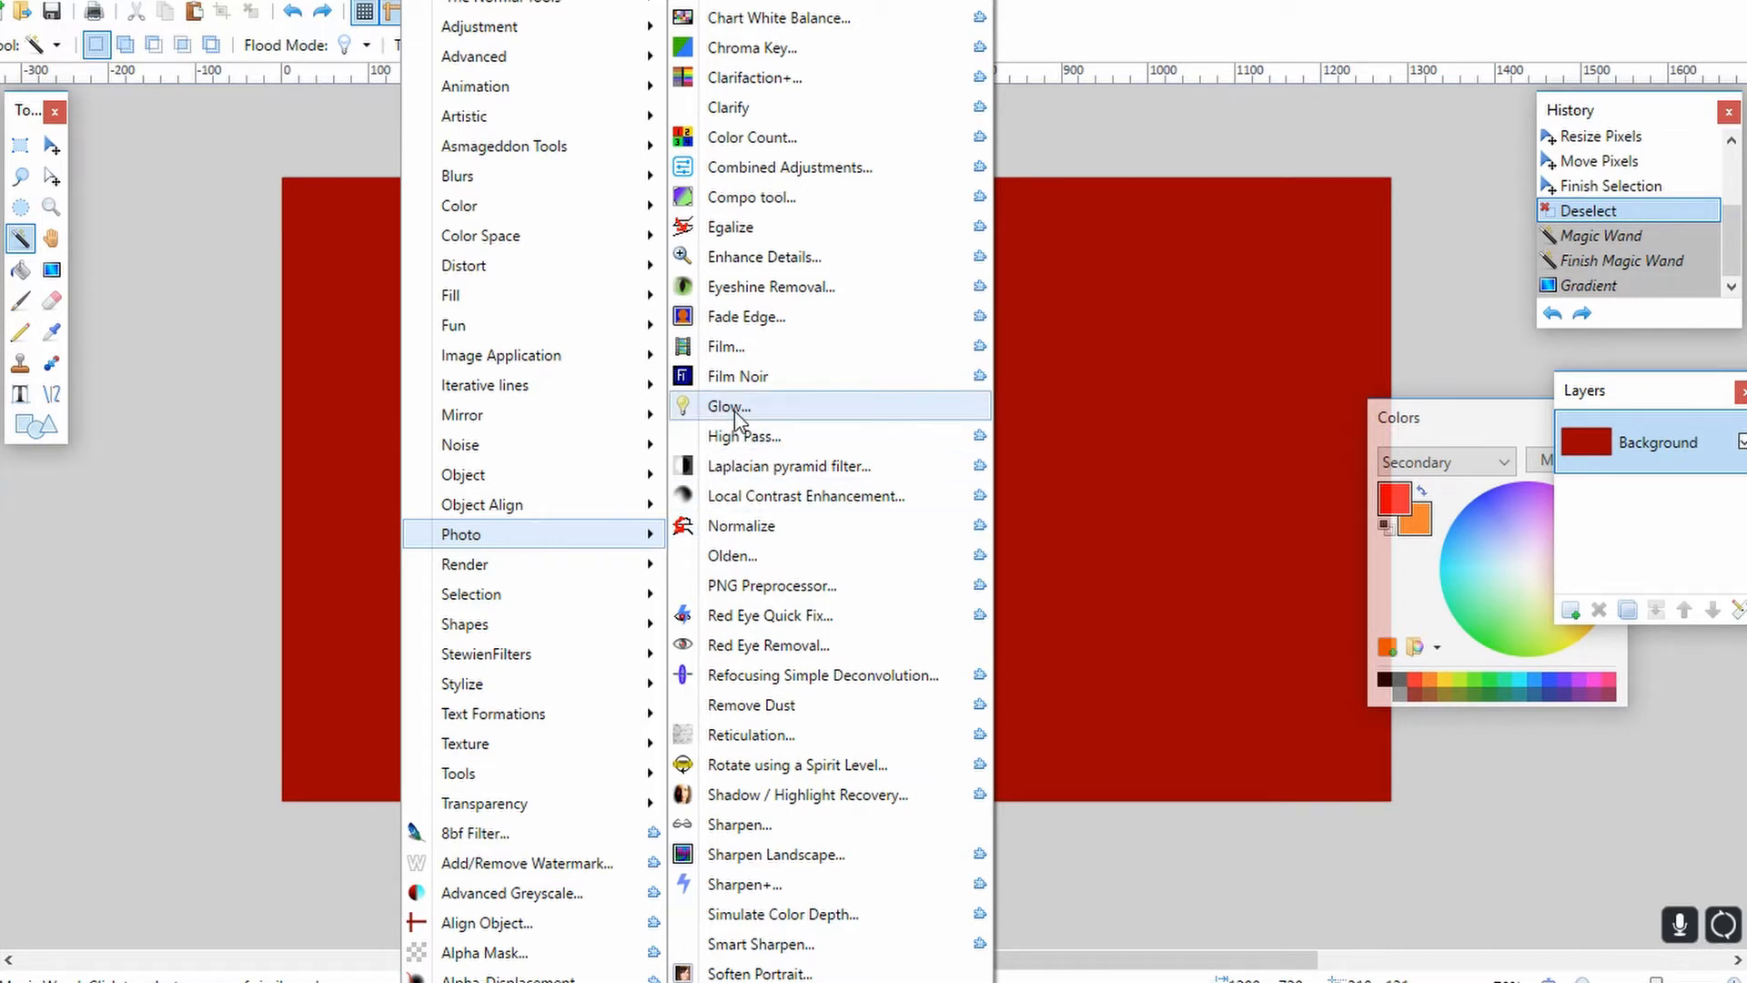
{"action": "left_click", "coordinate": [736, 411]}
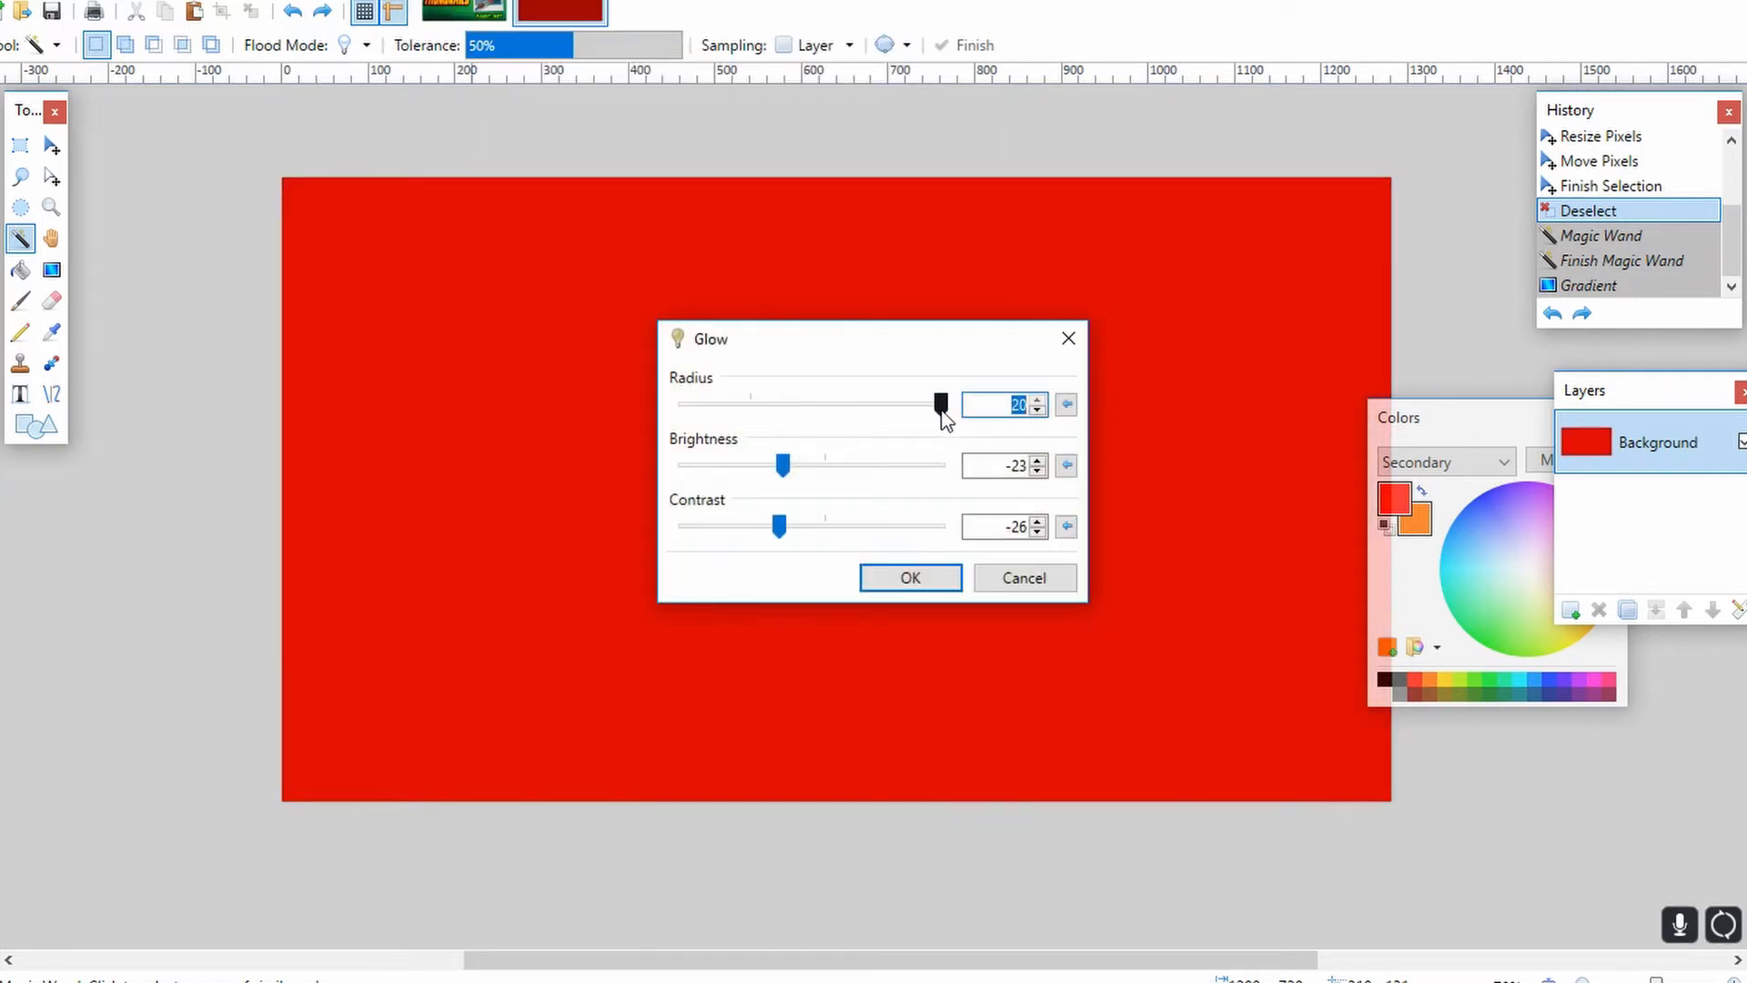
{"action": "left_click_drag", "start_coordinate": [942, 412], "coordinate": [846, 405]}
{"action": "left_click_drag", "start_coordinate": [784, 464], "coordinate": [830, 475]}
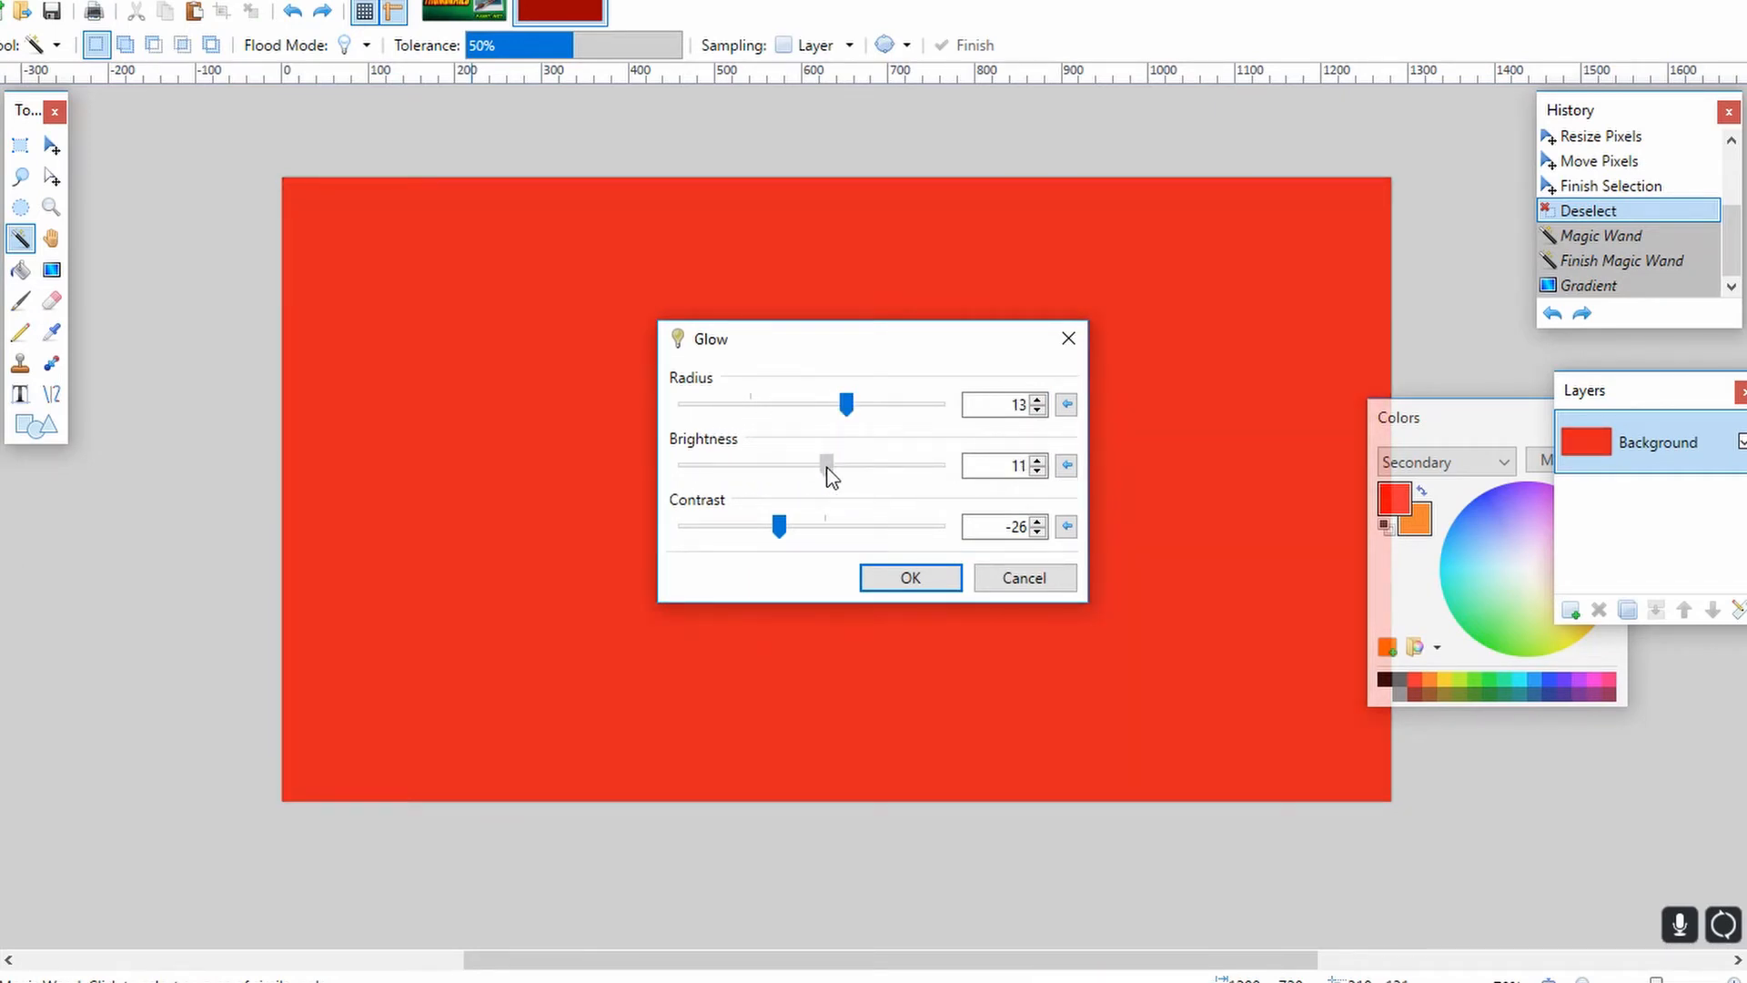
{"action": "mouse_move", "coordinate": [788, 535]}
{"action": "left_mouse_down"}
{"action": "mouse_move", "coordinate": [706, 540]}
{"action": "mouse_move", "coordinate": [779, 539]}
{"action": "left_mouse_up"}
{"action": "left_click", "coordinate": [909, 577]}
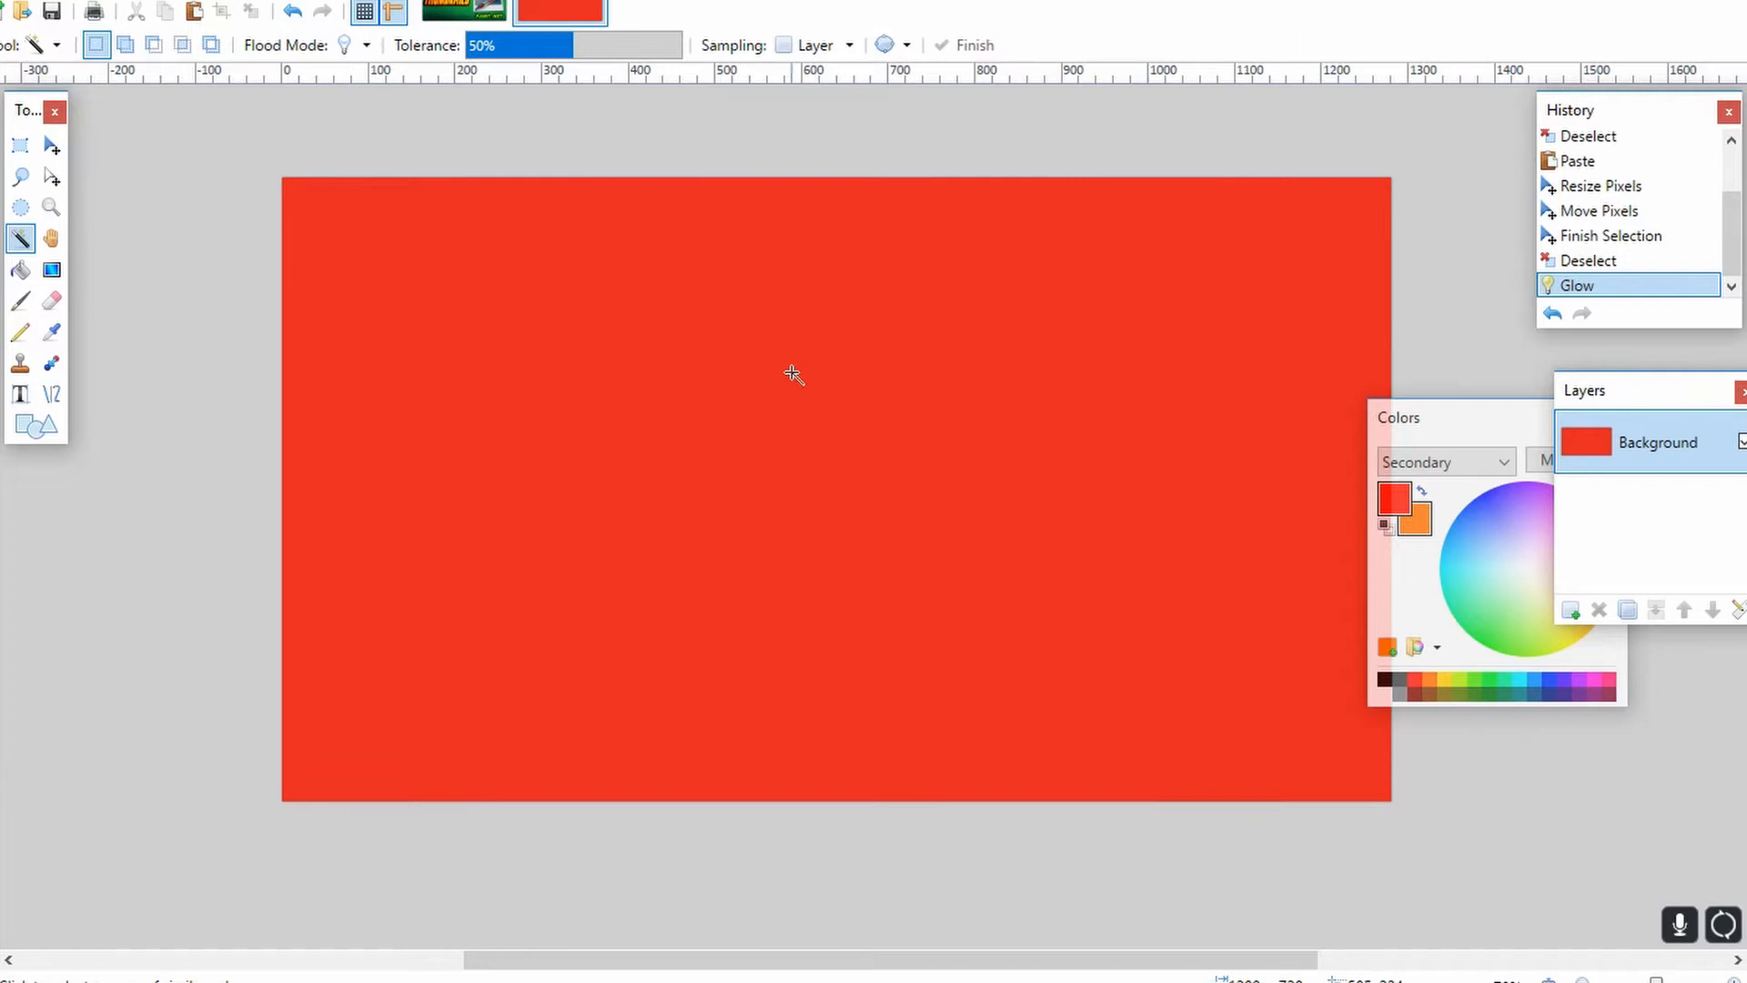
{"action": "scroll", "coordinate": [791, 382], "scroll_direction": "down", "scroll_amount": 2}
{"action": "scroll", "coordinate": [788, 387], "scroll_direction": "up", "scroll_amount": 3}
{"action": "scroll", "coordinate": [740, 346], "scroll_direction": "down", "scroll_amount": 1}
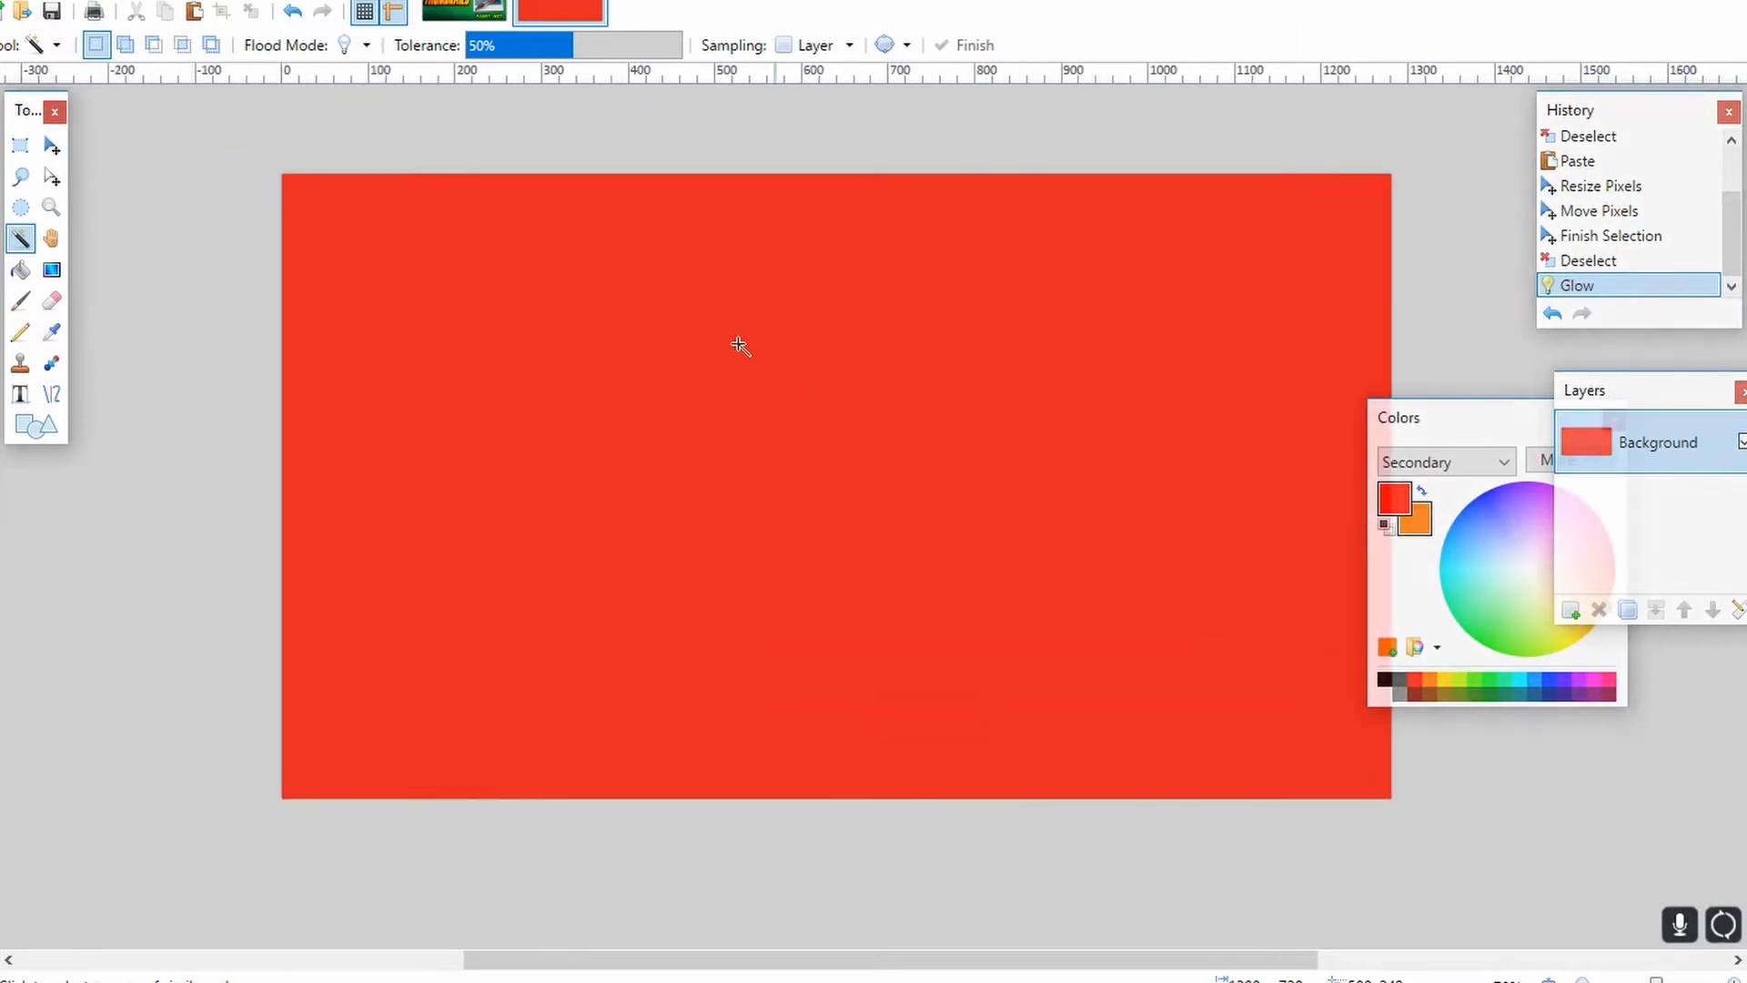
{"action": "left_click", "coordinate": [326, 3]}
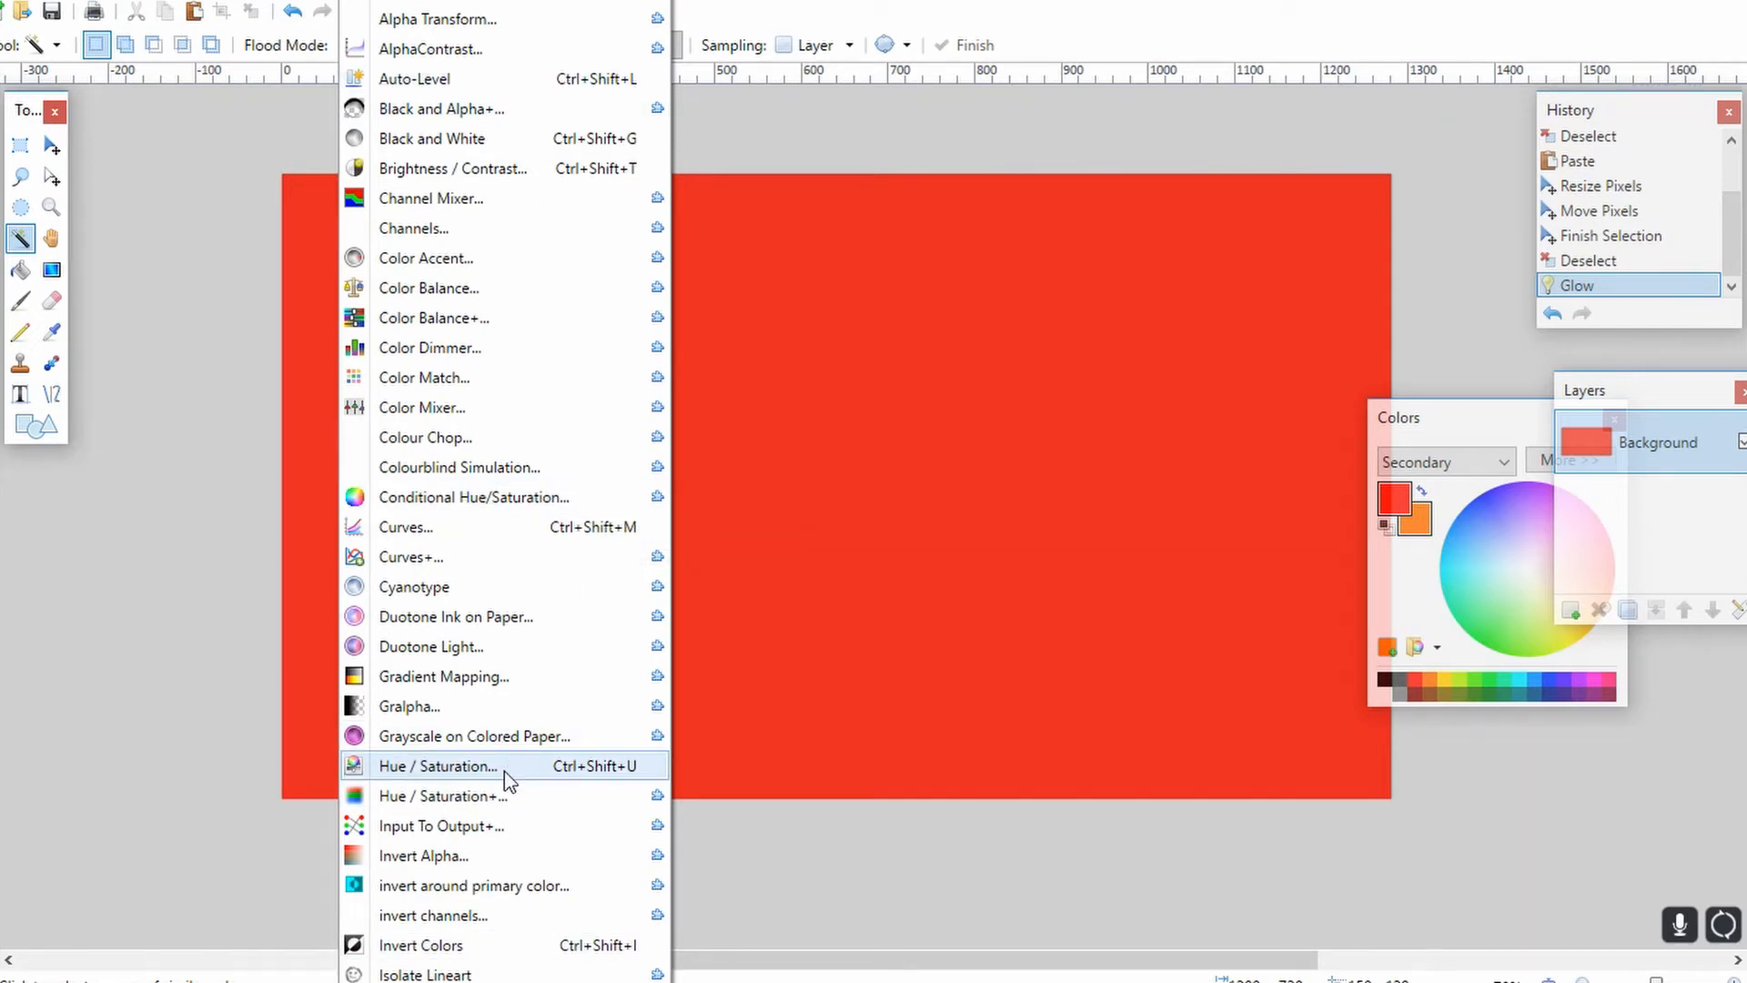
{"action": "left_click", "coordinate": [401, 1]}
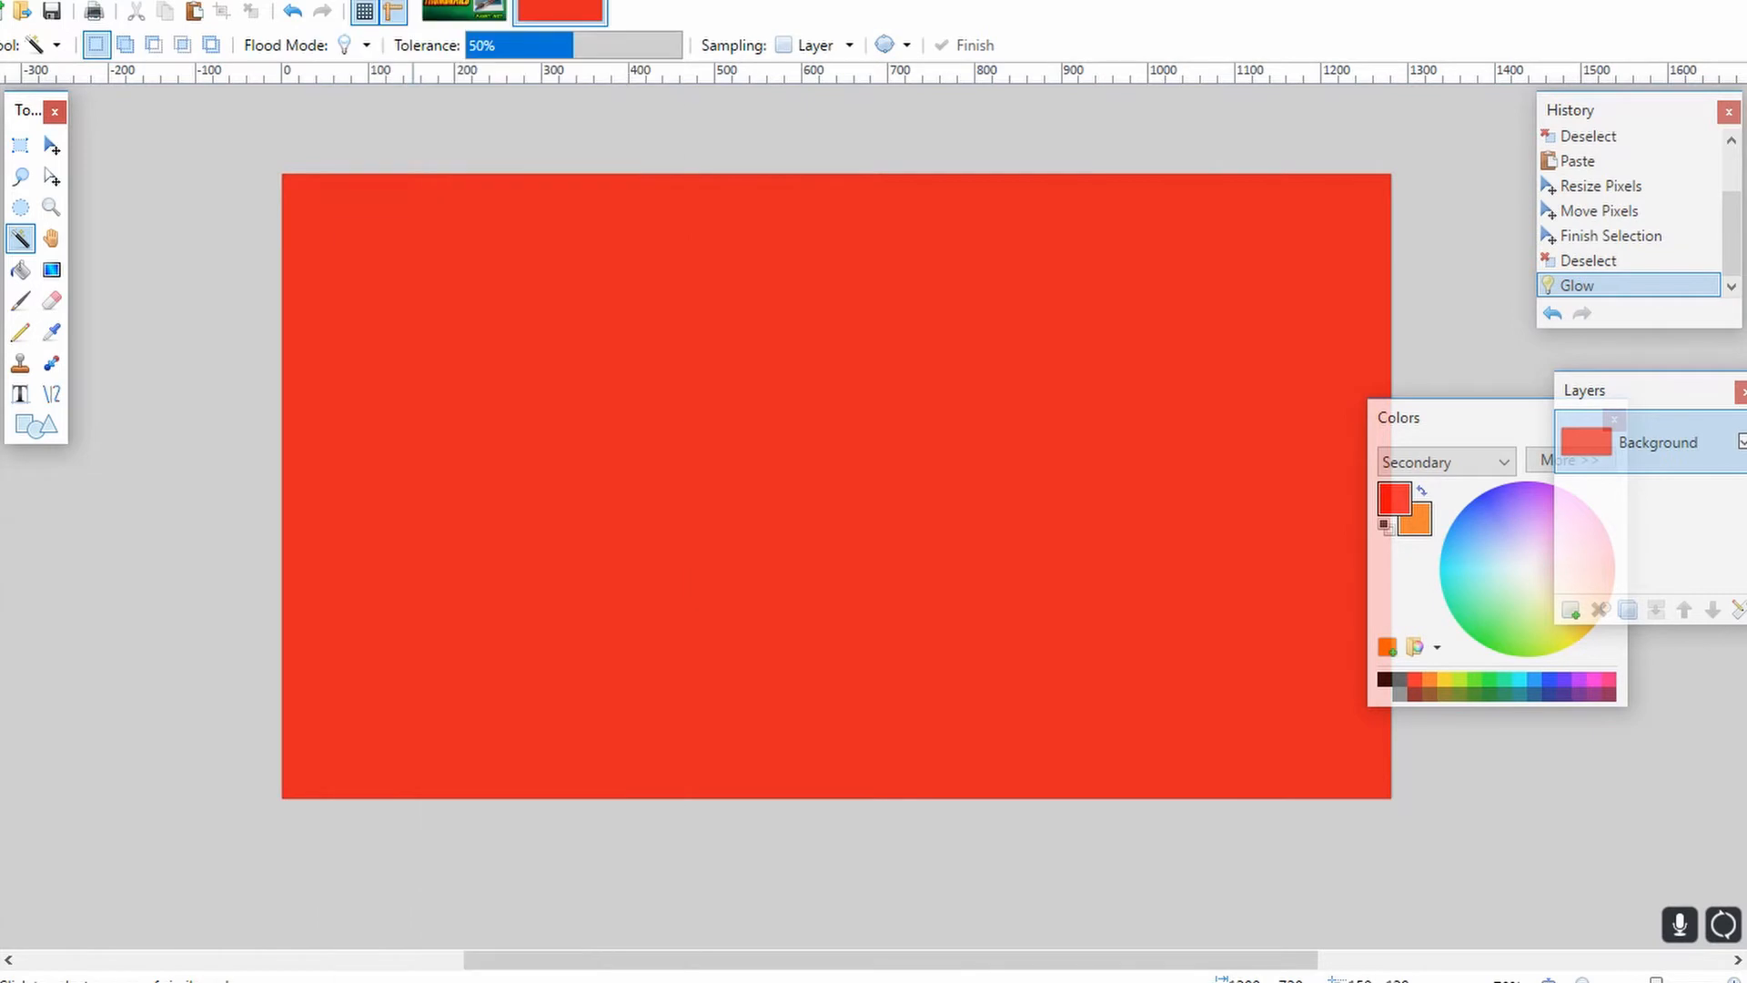
{"action": "left_click", "coordinate": [400, 2]}
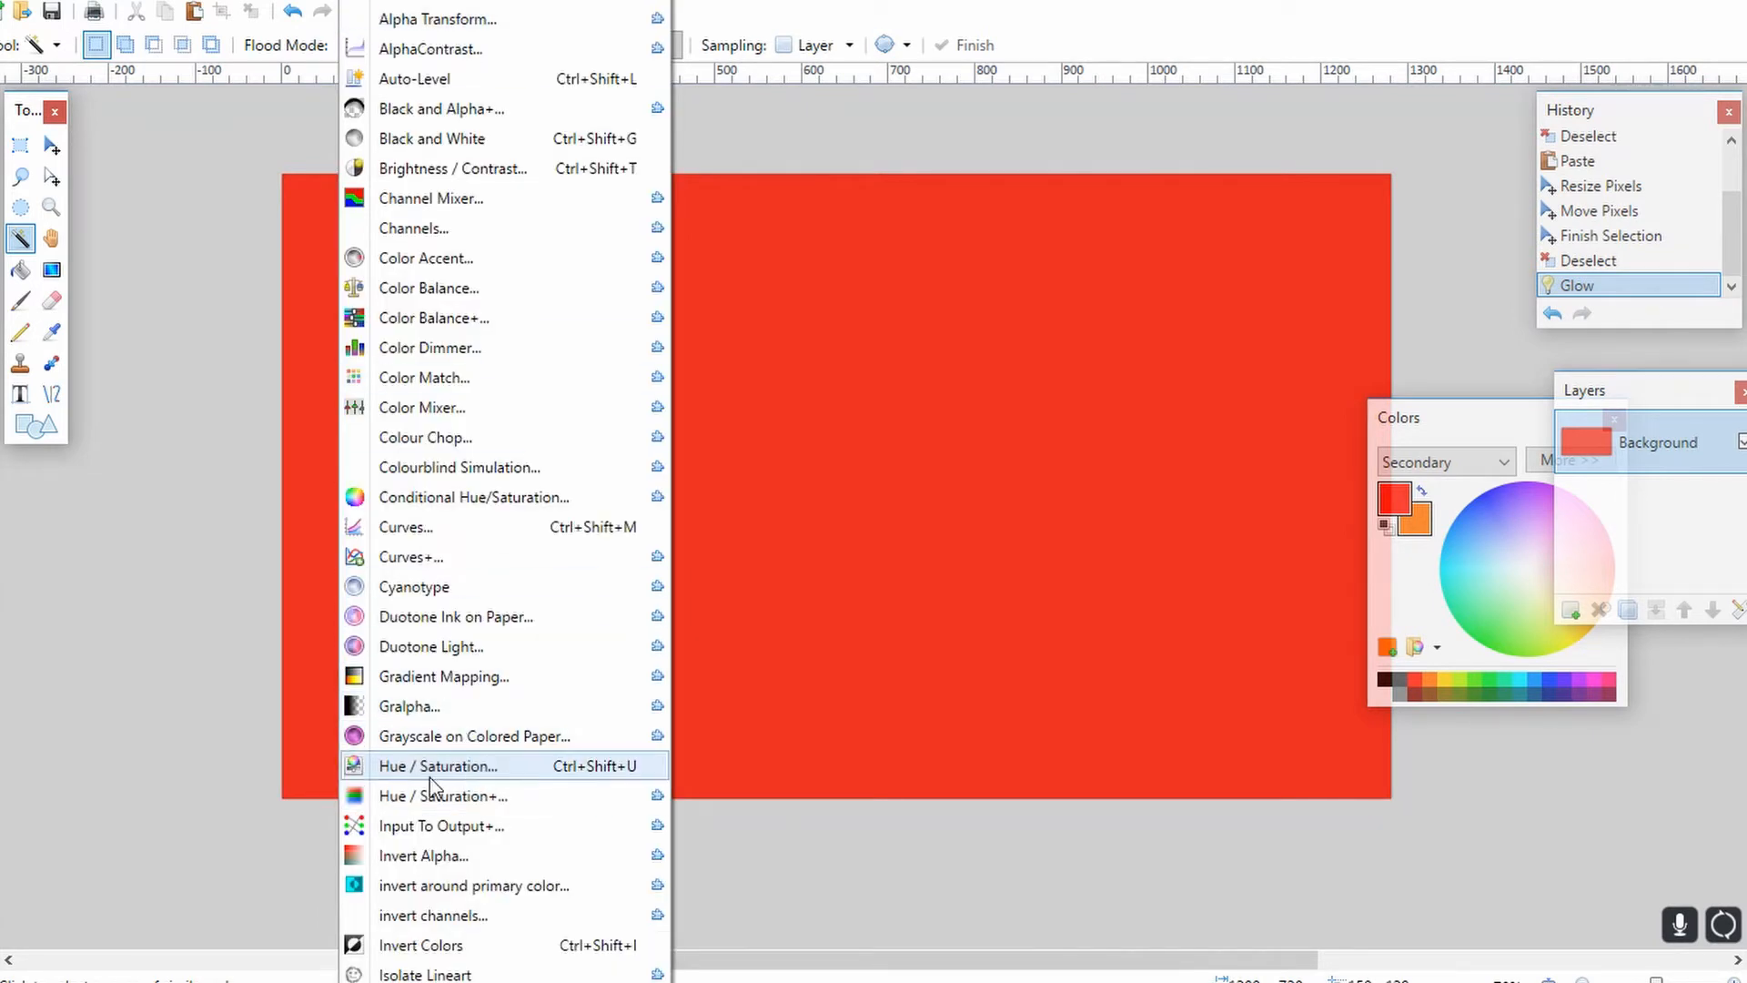
{"action": "left_click", "coordinate": [1012, 904]}
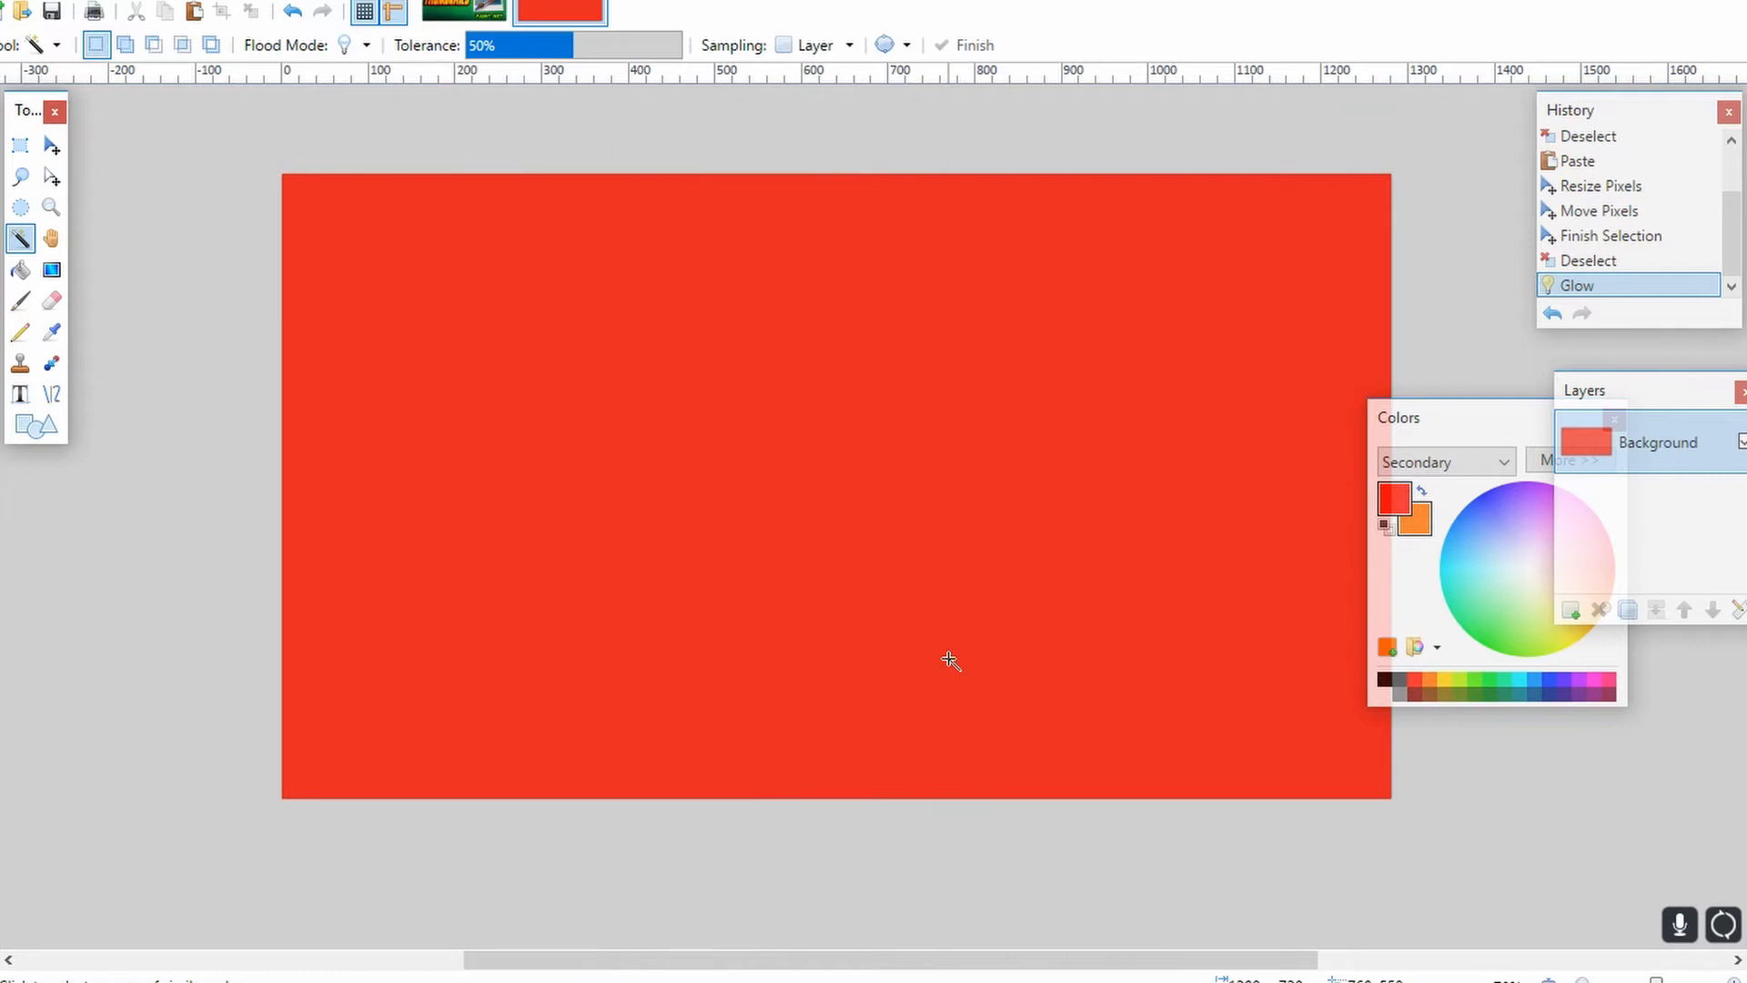
Step: Apply a Hue / Saturation adjustment that turns the background dark green, with hue 96 and a reduced lightness
{"action": "key", "text": "ctrl+shift+u"}
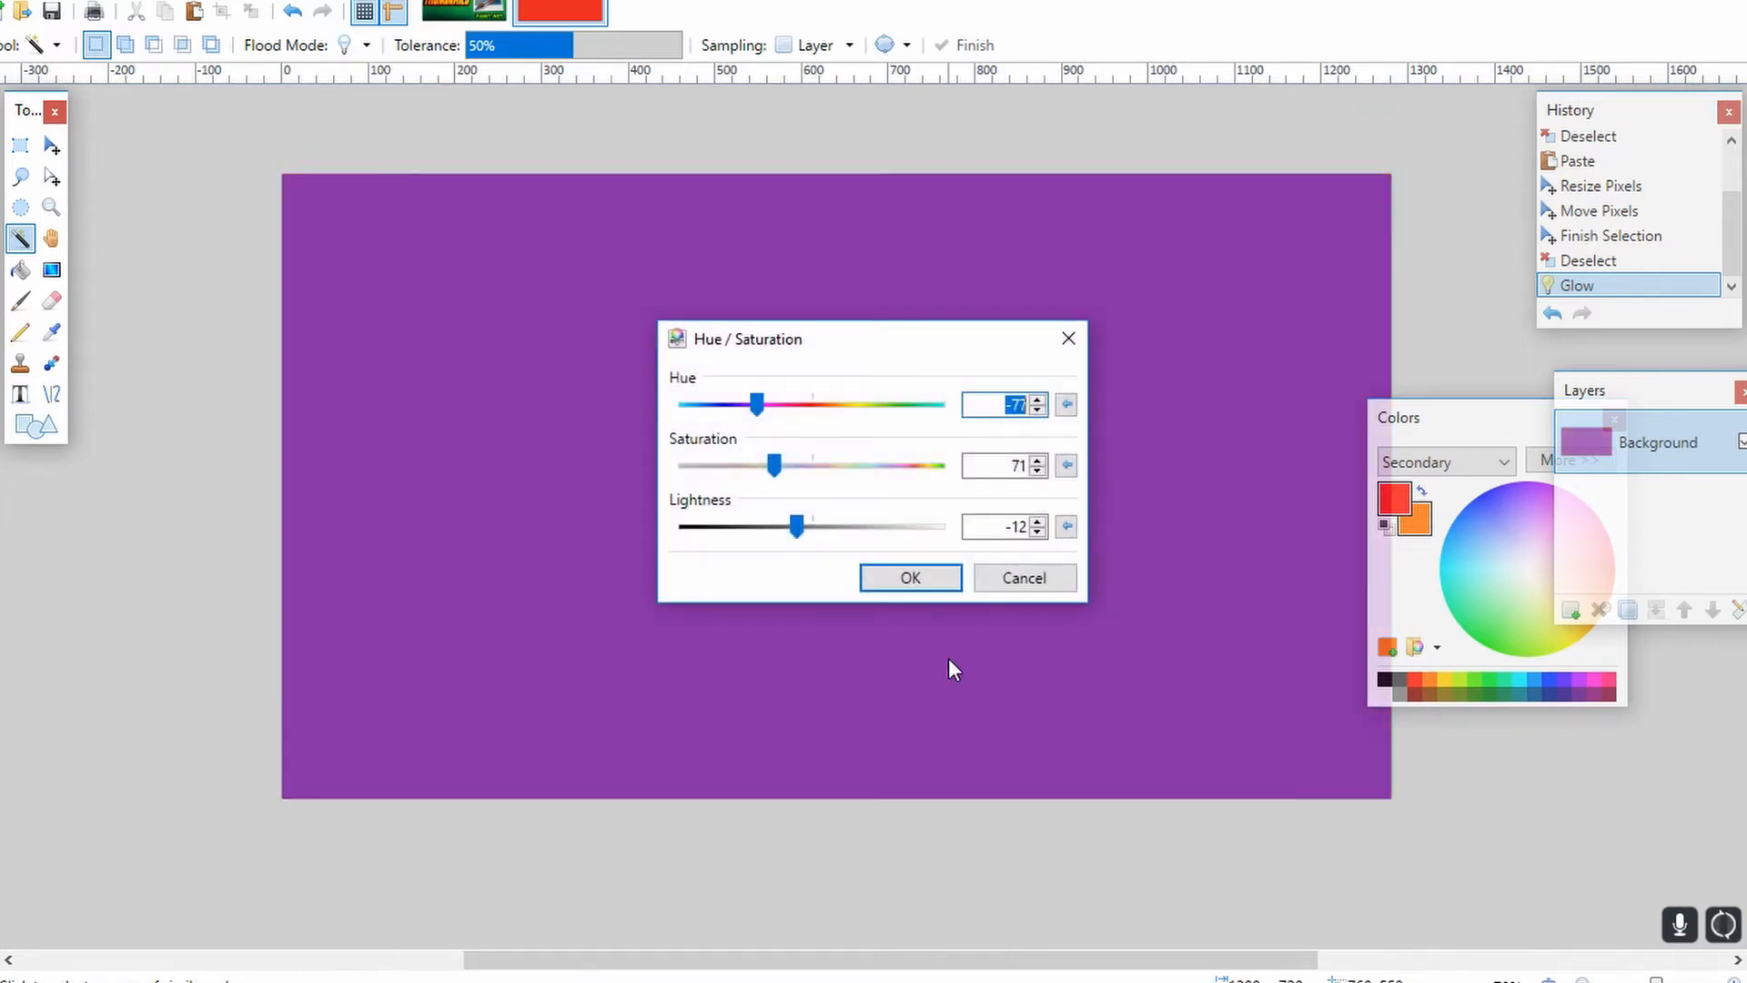
{"action": "left_click", "coordinate": [756, 405]}
{"action": "left_click_drag", "start_coordinate": [755, 406], "coordinate": [877, 407]}
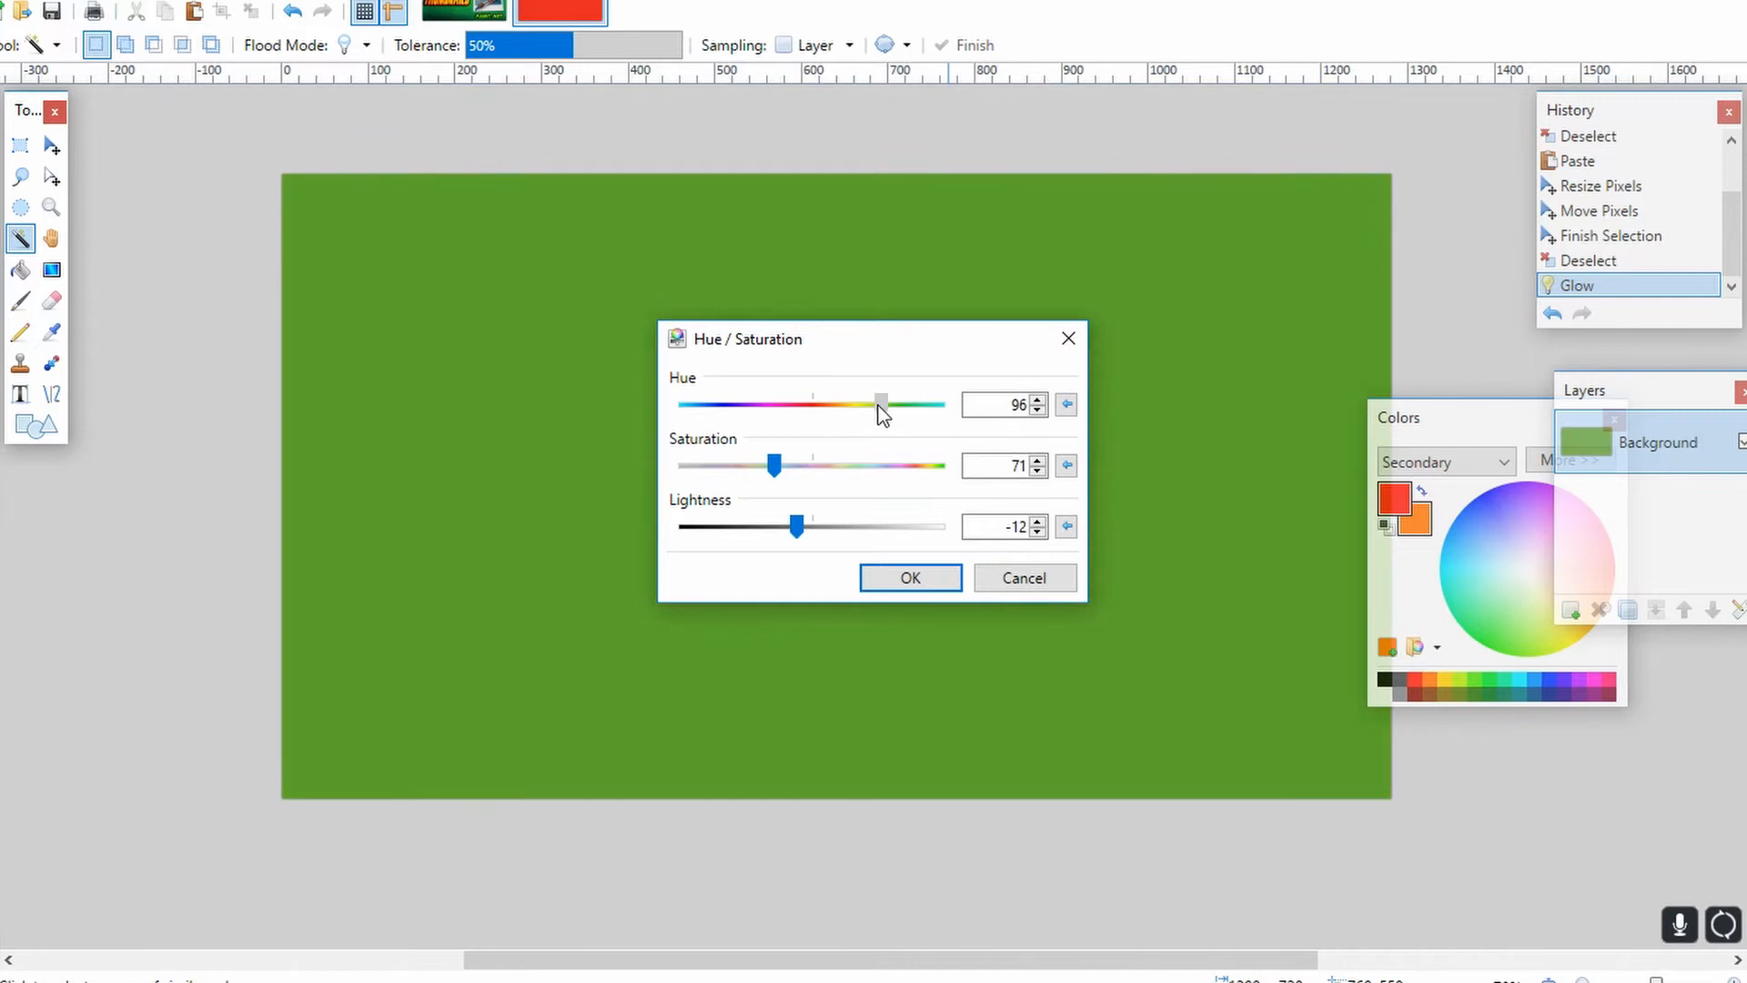
{"action": "left_click_drag", "start_coordinate": [795, 467], "coordinate": [775, 537]}
{"action": "left_click", "coordinate": [937, 580]}
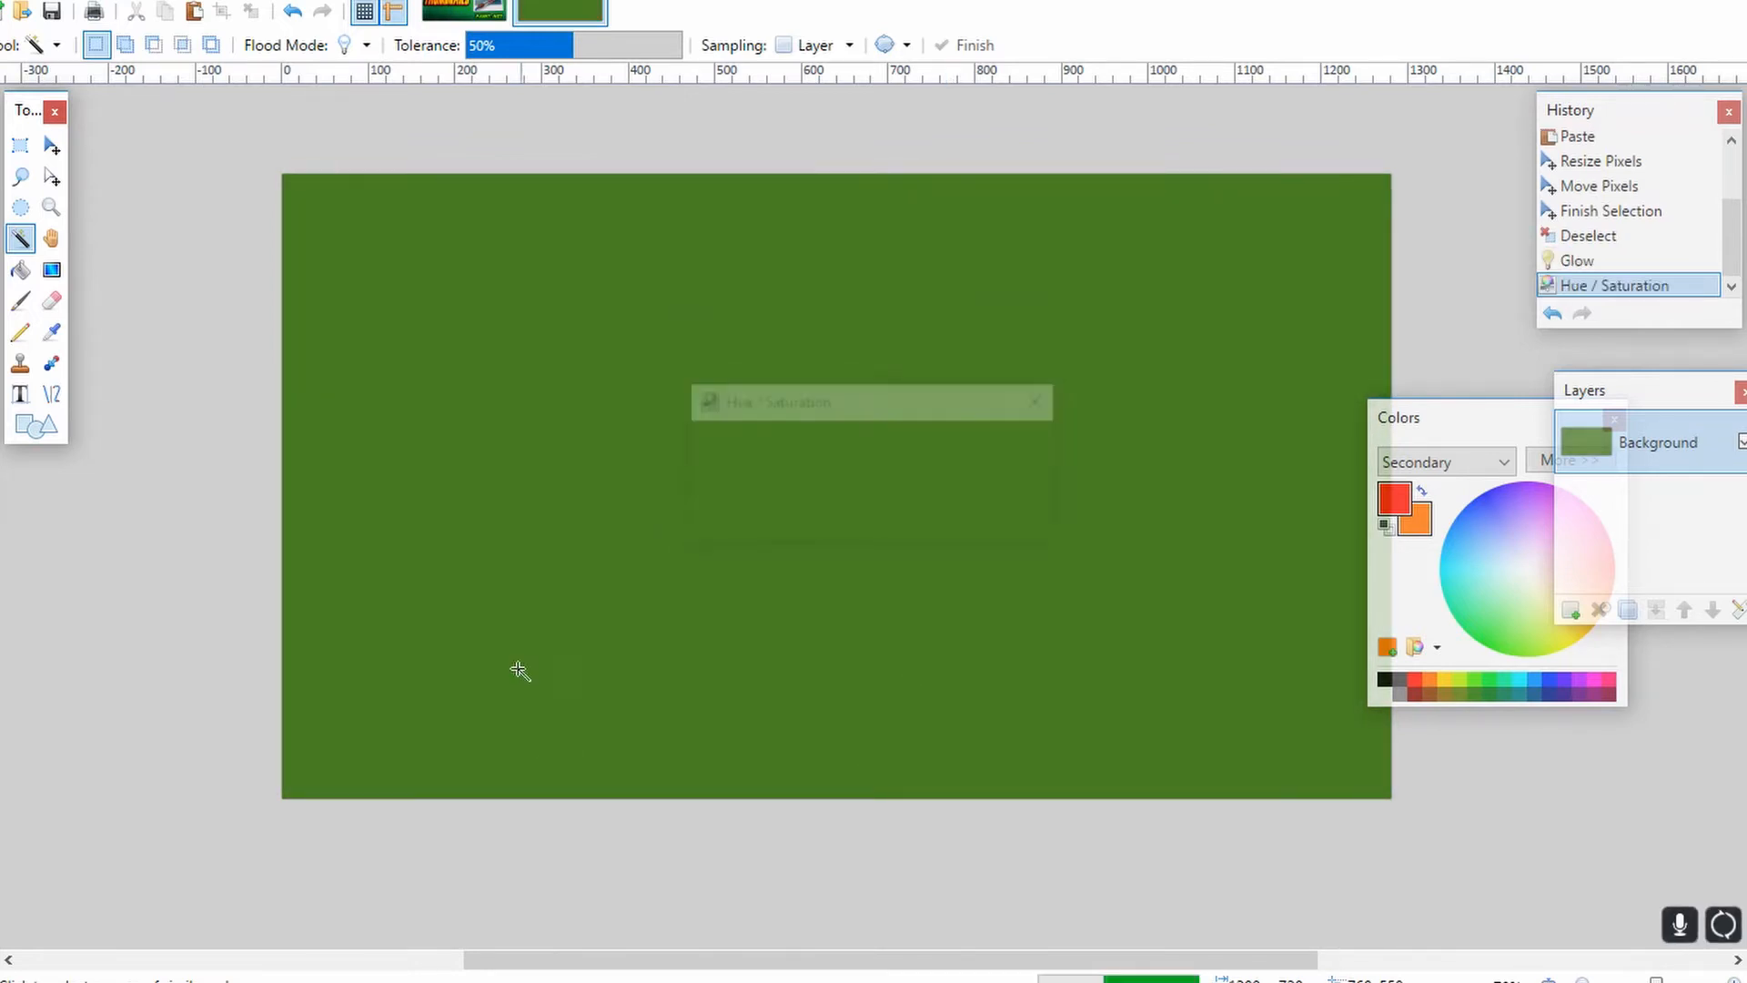
{"action": "scroll", "coordinate": [778, 474], "scroll_direction": "down", "scroll_amount": 4}
{"action": "scroll", "coordinate": [777, 484], "scroll_direction": "up", "scroll_amount": 5}
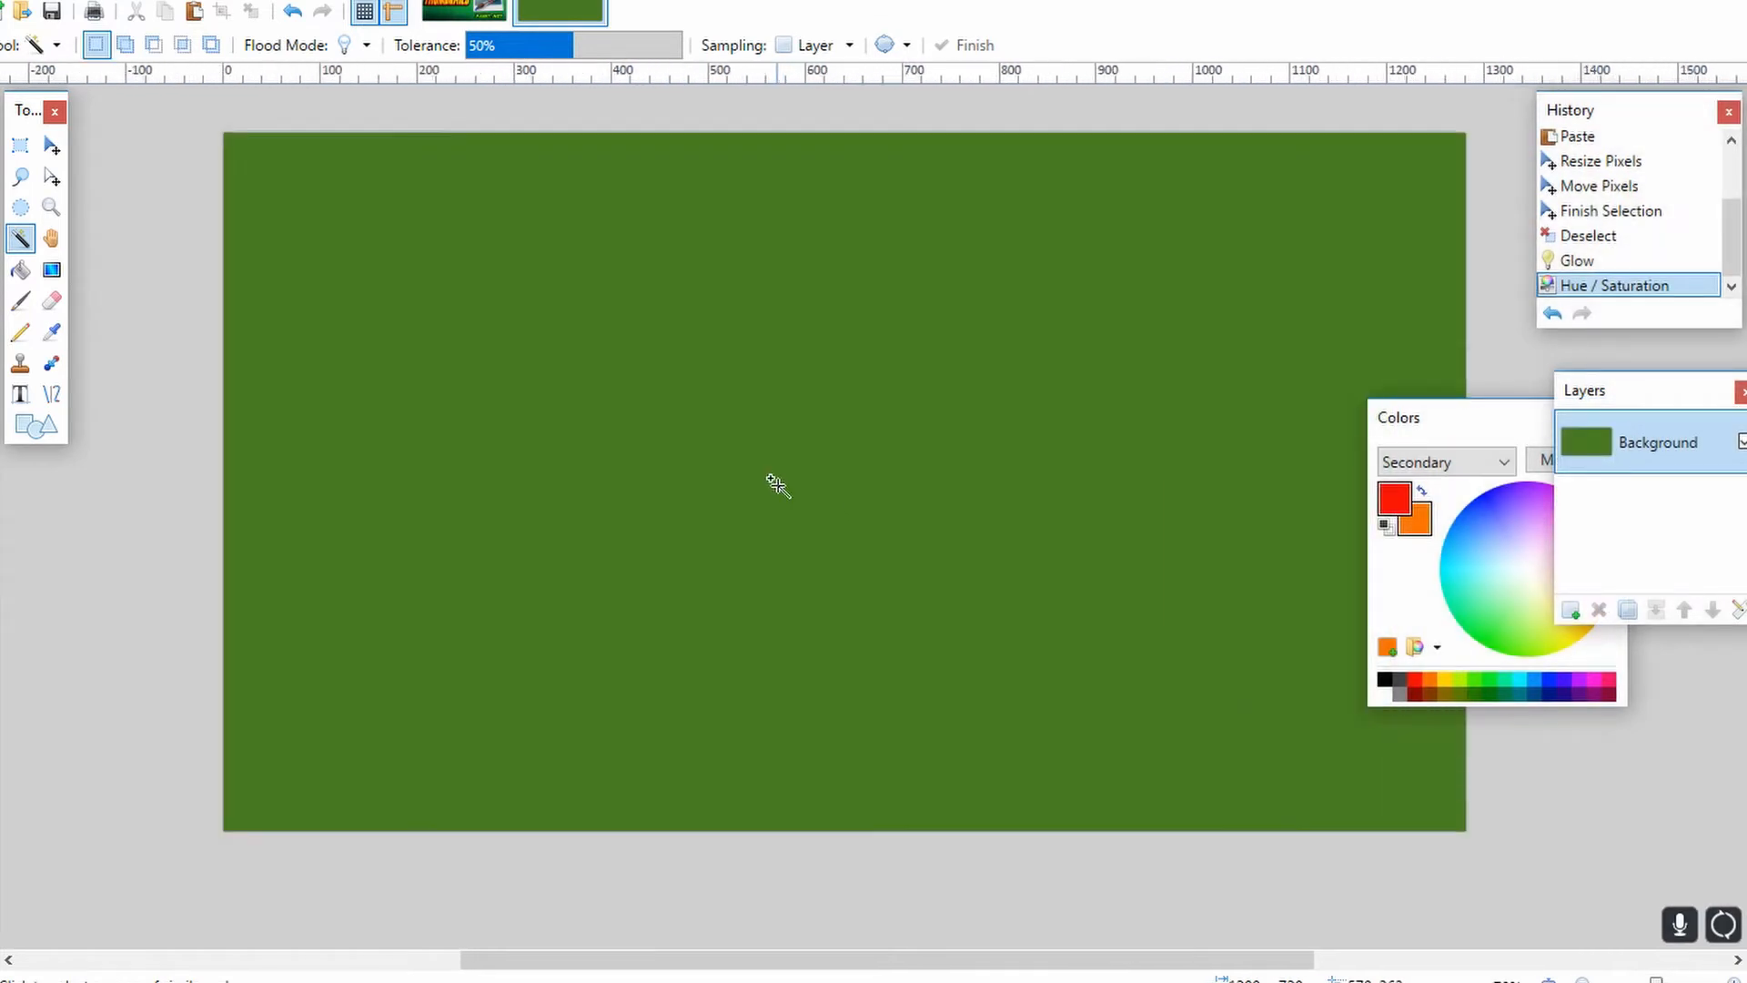
{"action": "scroll", "coordinate": [777, 484], "scroll_direction": "down", "scroll_amount": 4}
{"action": "scroll", "coordinate": [777, 484], "scroll_direction": "up", "scroll_amount": 4}
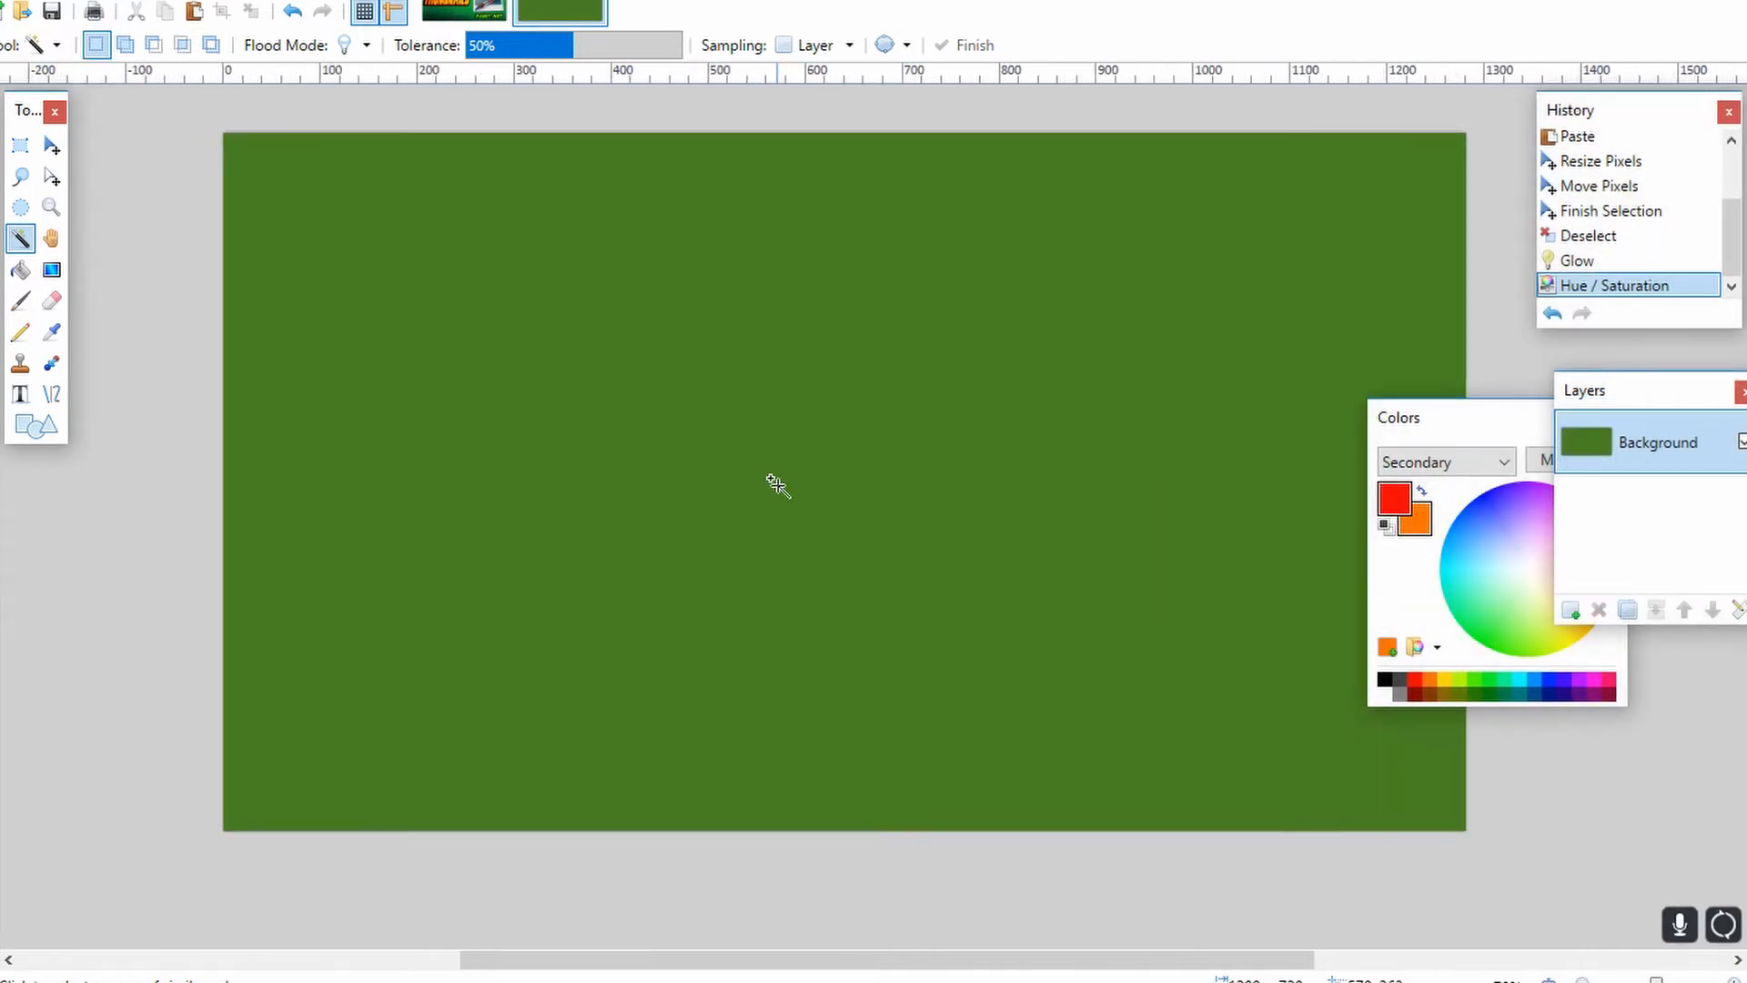
Step: Add a new layer above the green background and move the Colors window clear of the Layers window
{"action": "left_click", "coordinate": [1571, 610]}
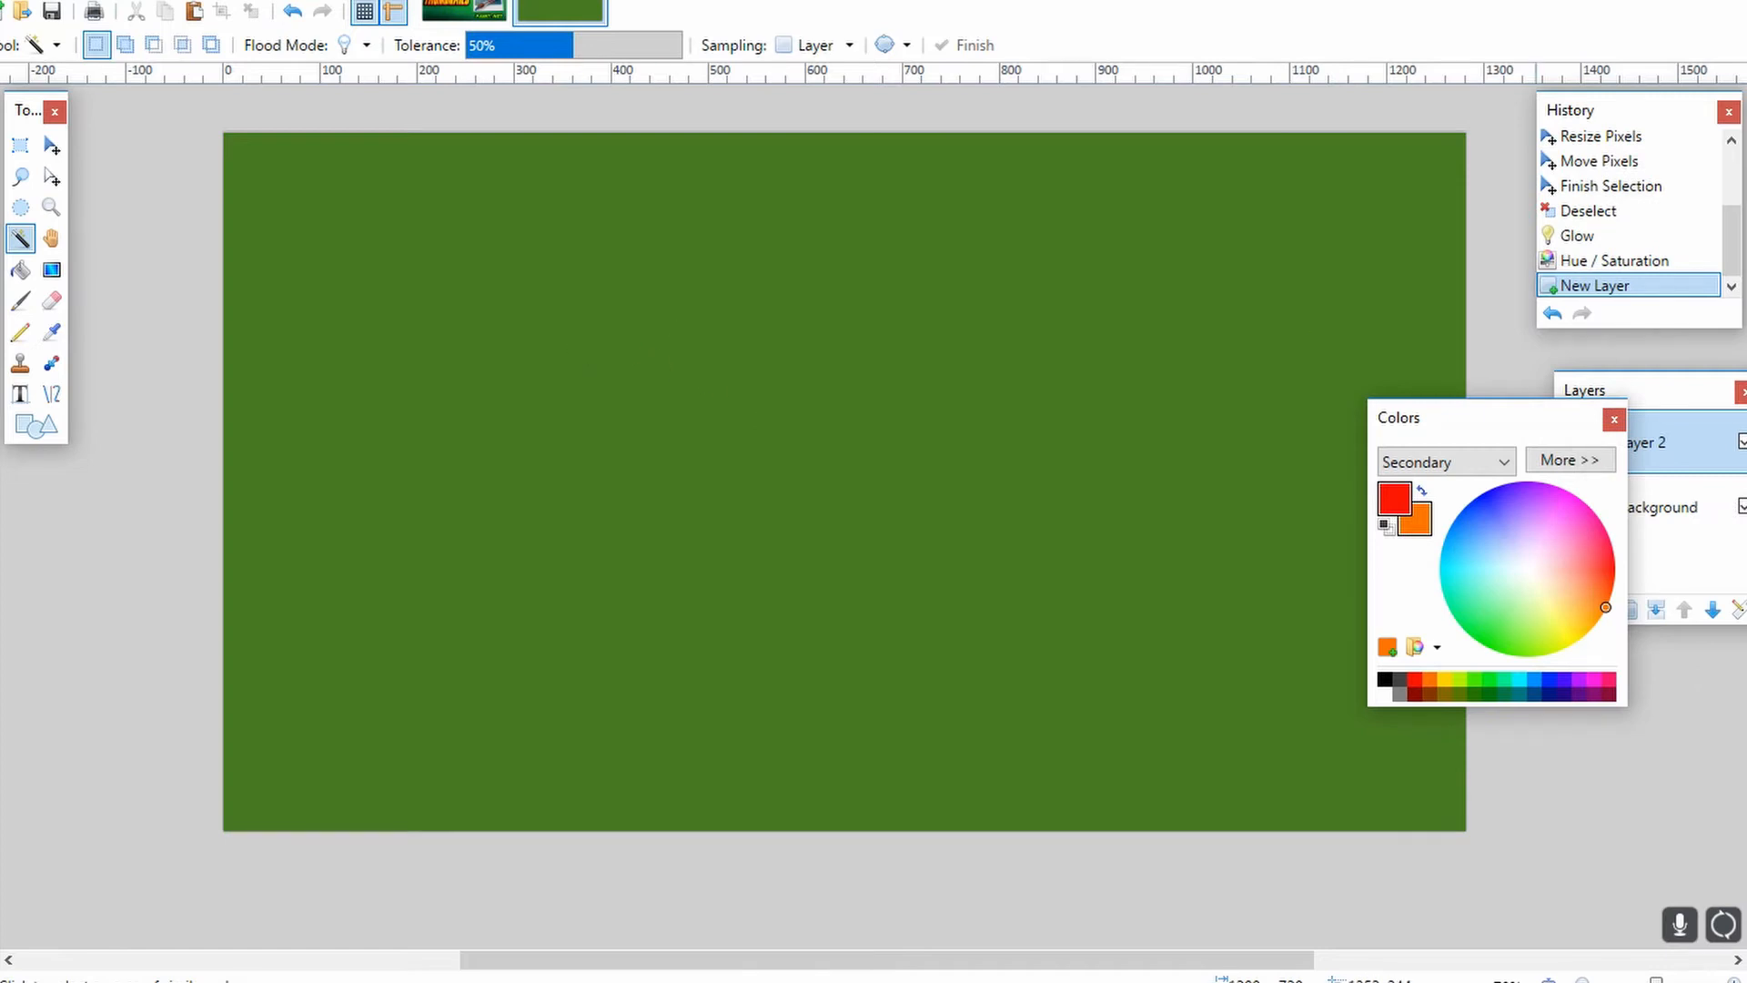
{"action": "left_click_drag", "start_coordinate": [1481, 437], "coordinate": [1635, 675]}
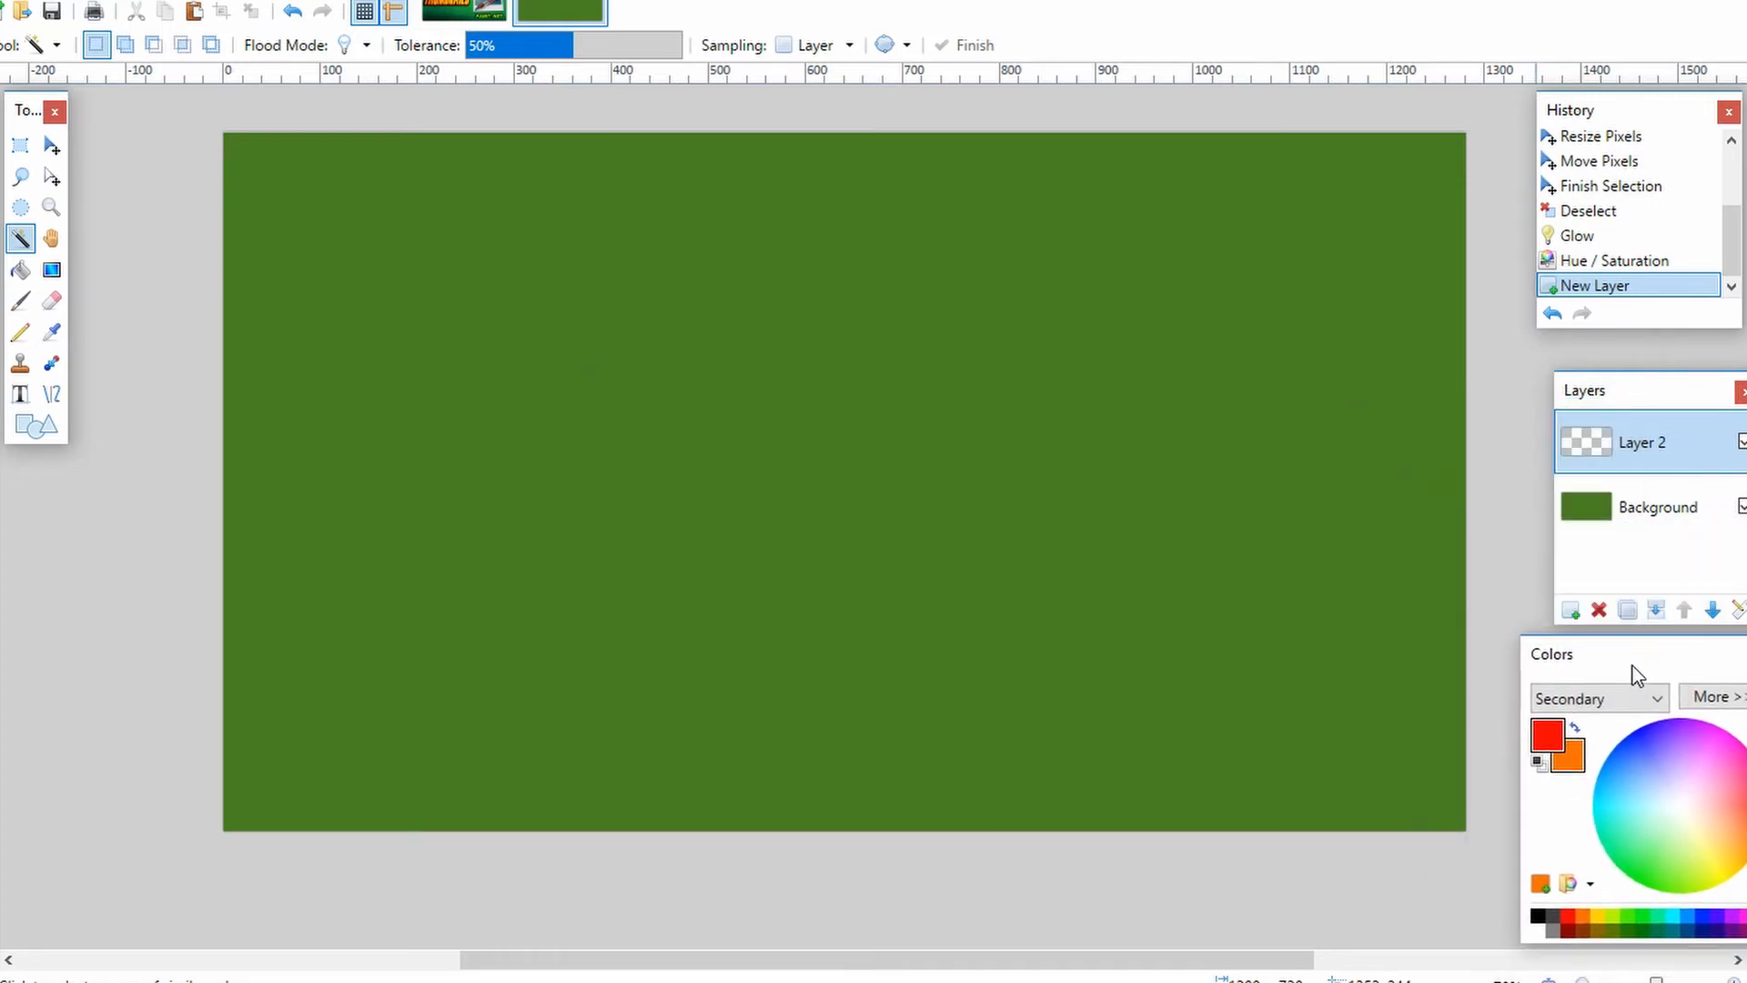
Step: Set the Text tool's font size to 96 and start a text entry near the left side of the canvas on the new layer
{"action": "left_click", "coordinate": [19, 396]}
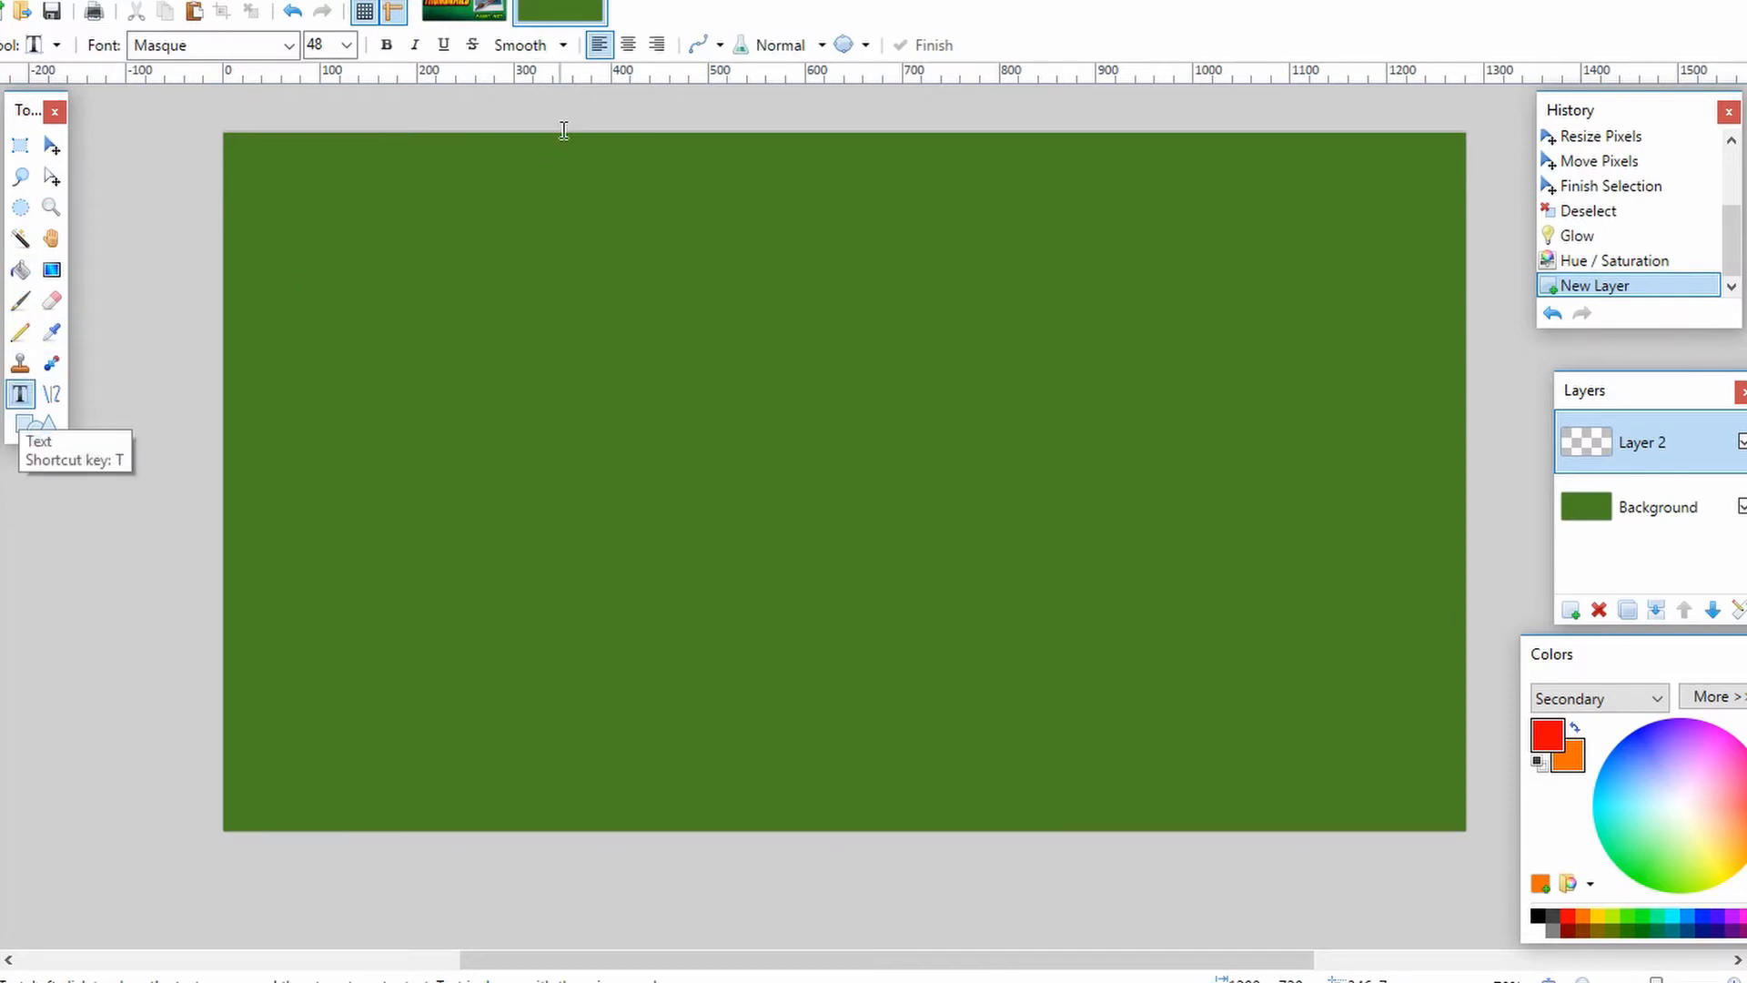
{"action": "left_click", "coordinate": [20, 269]}
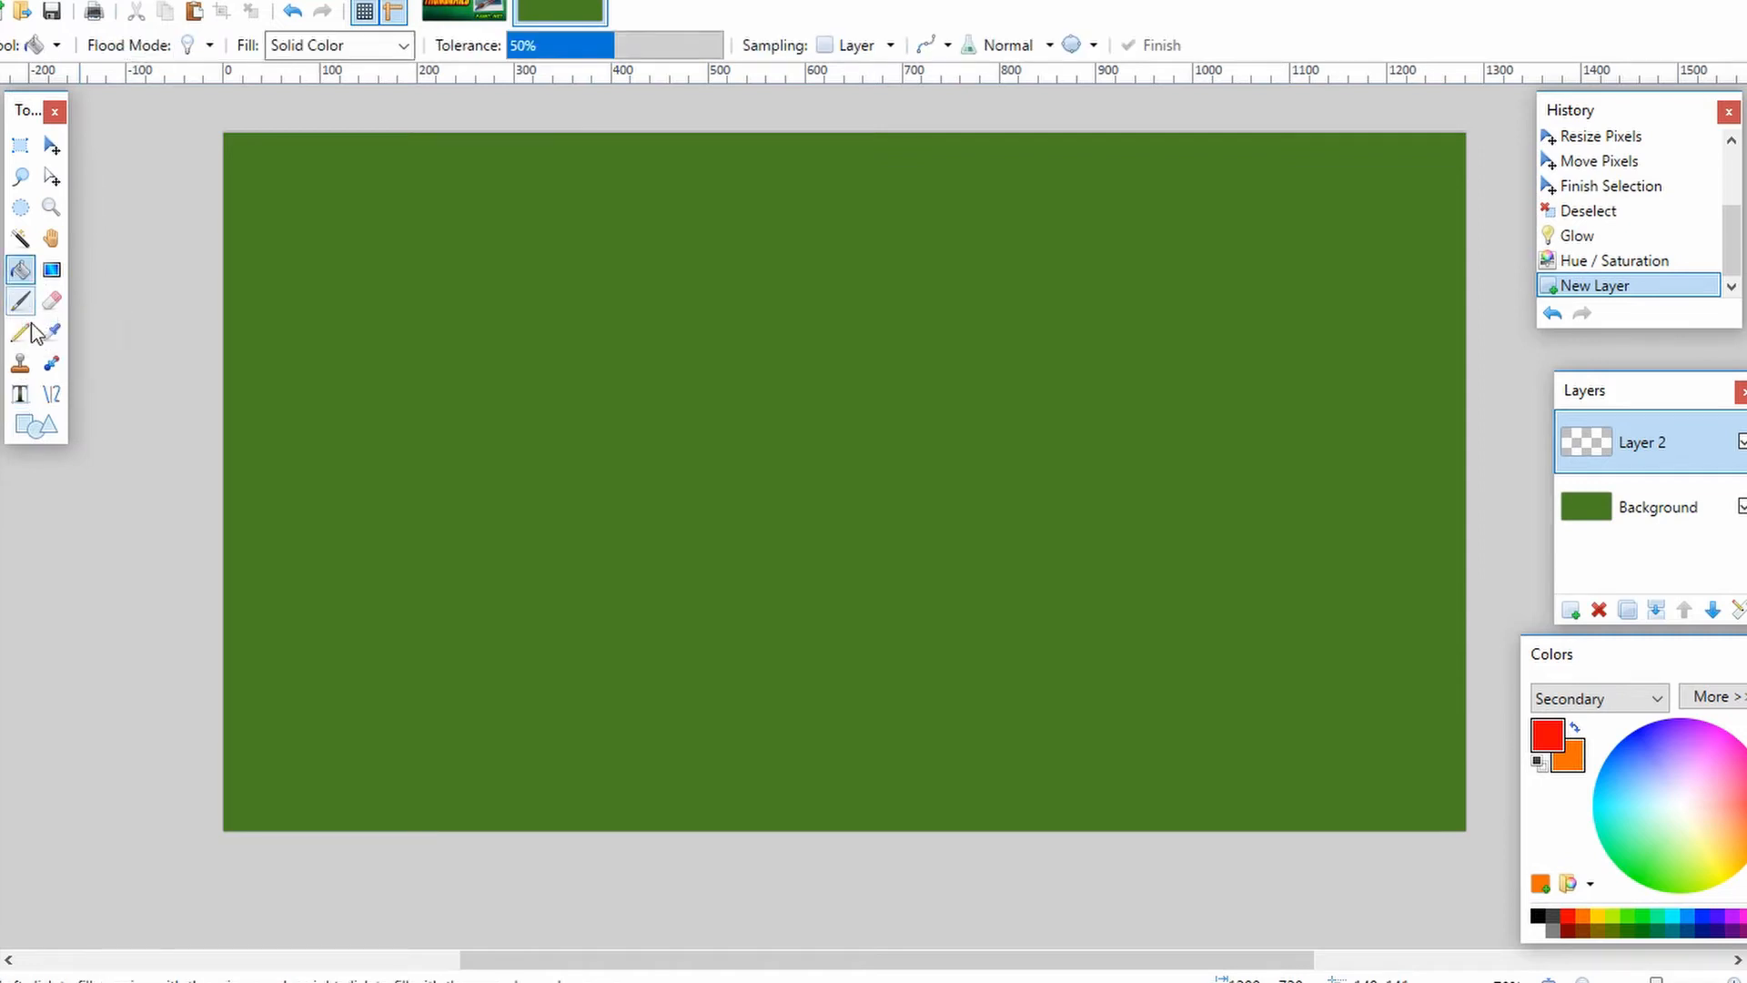
{"action": "left_click", "coordinate": [20, 393]}
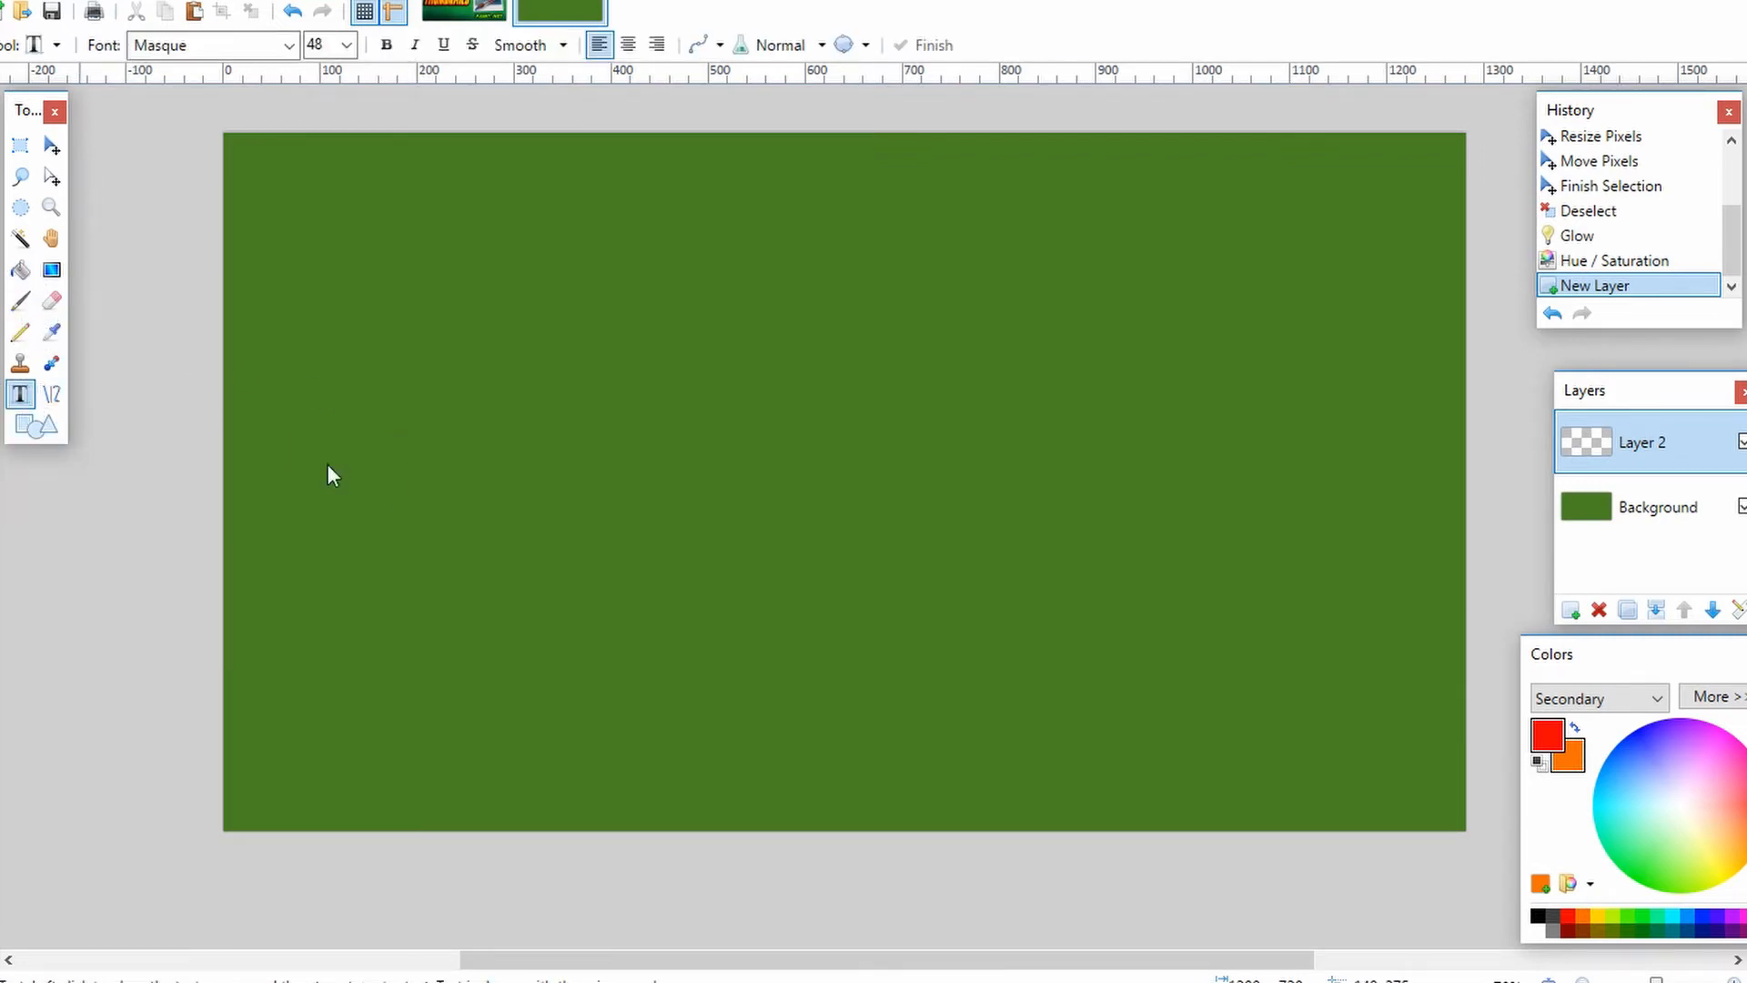
{"action": "left_click", "coordinate": [346, 44]}
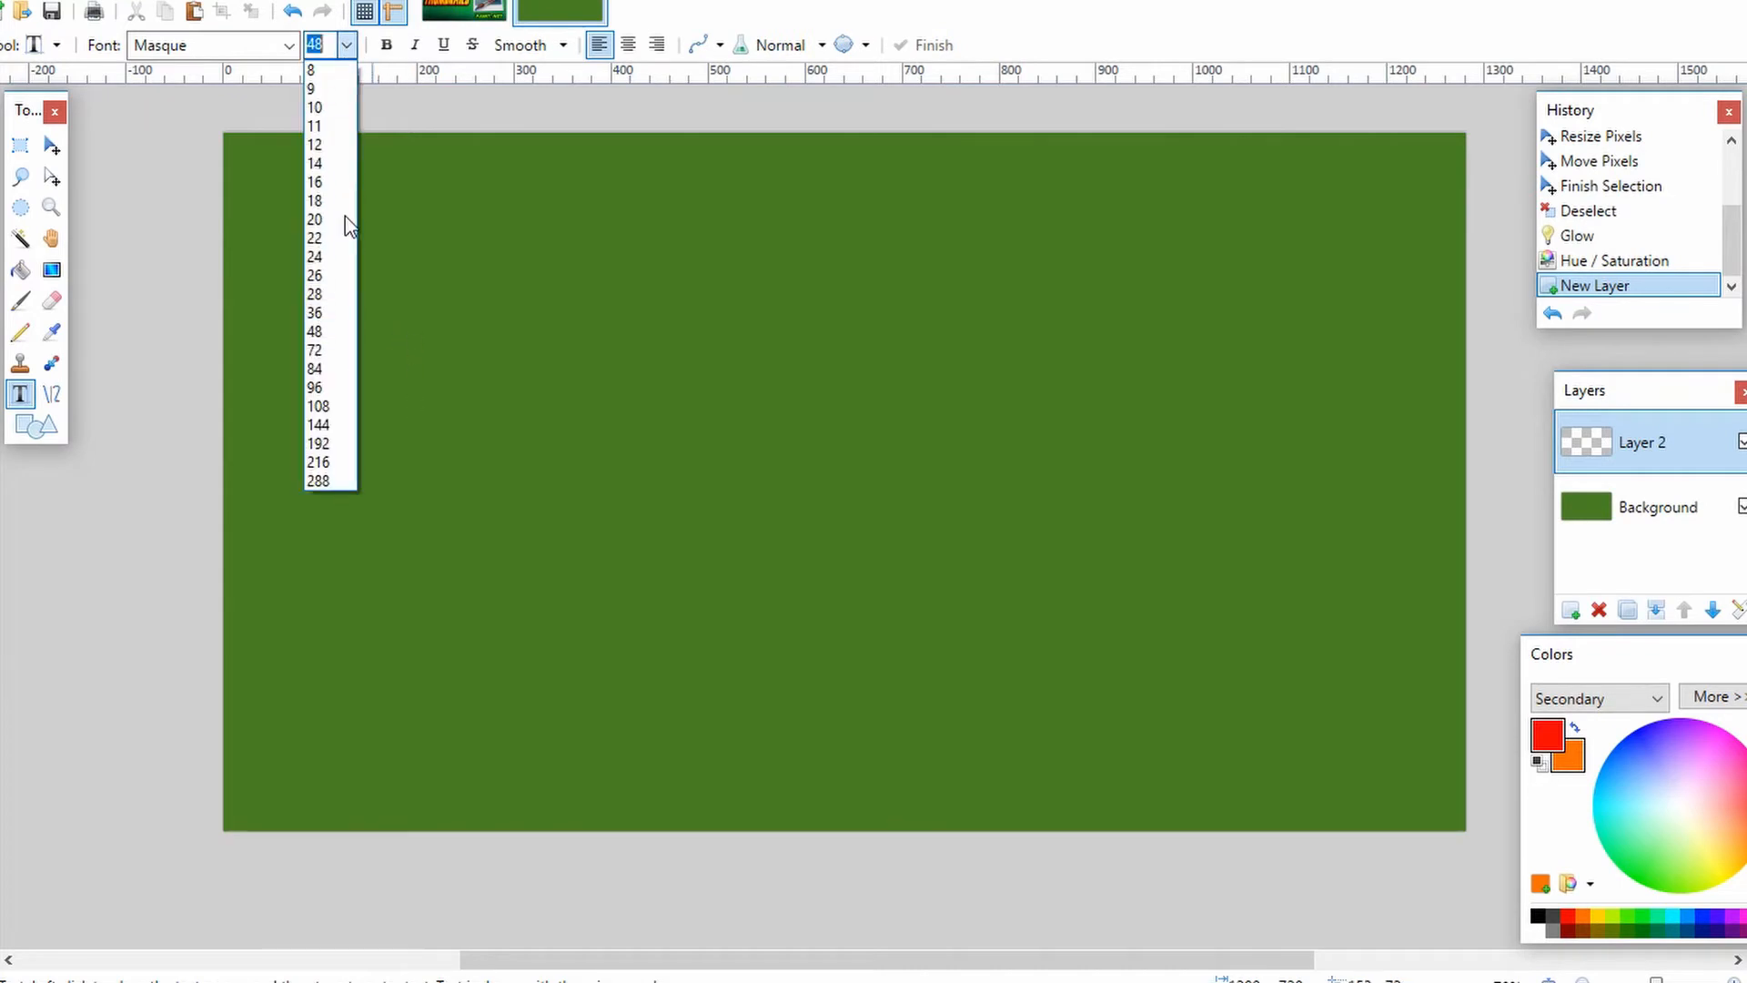
{"action": "left_click", "coordinate": [319, 388]}
{"action": "left_click", "coordinate": [288, 343]}
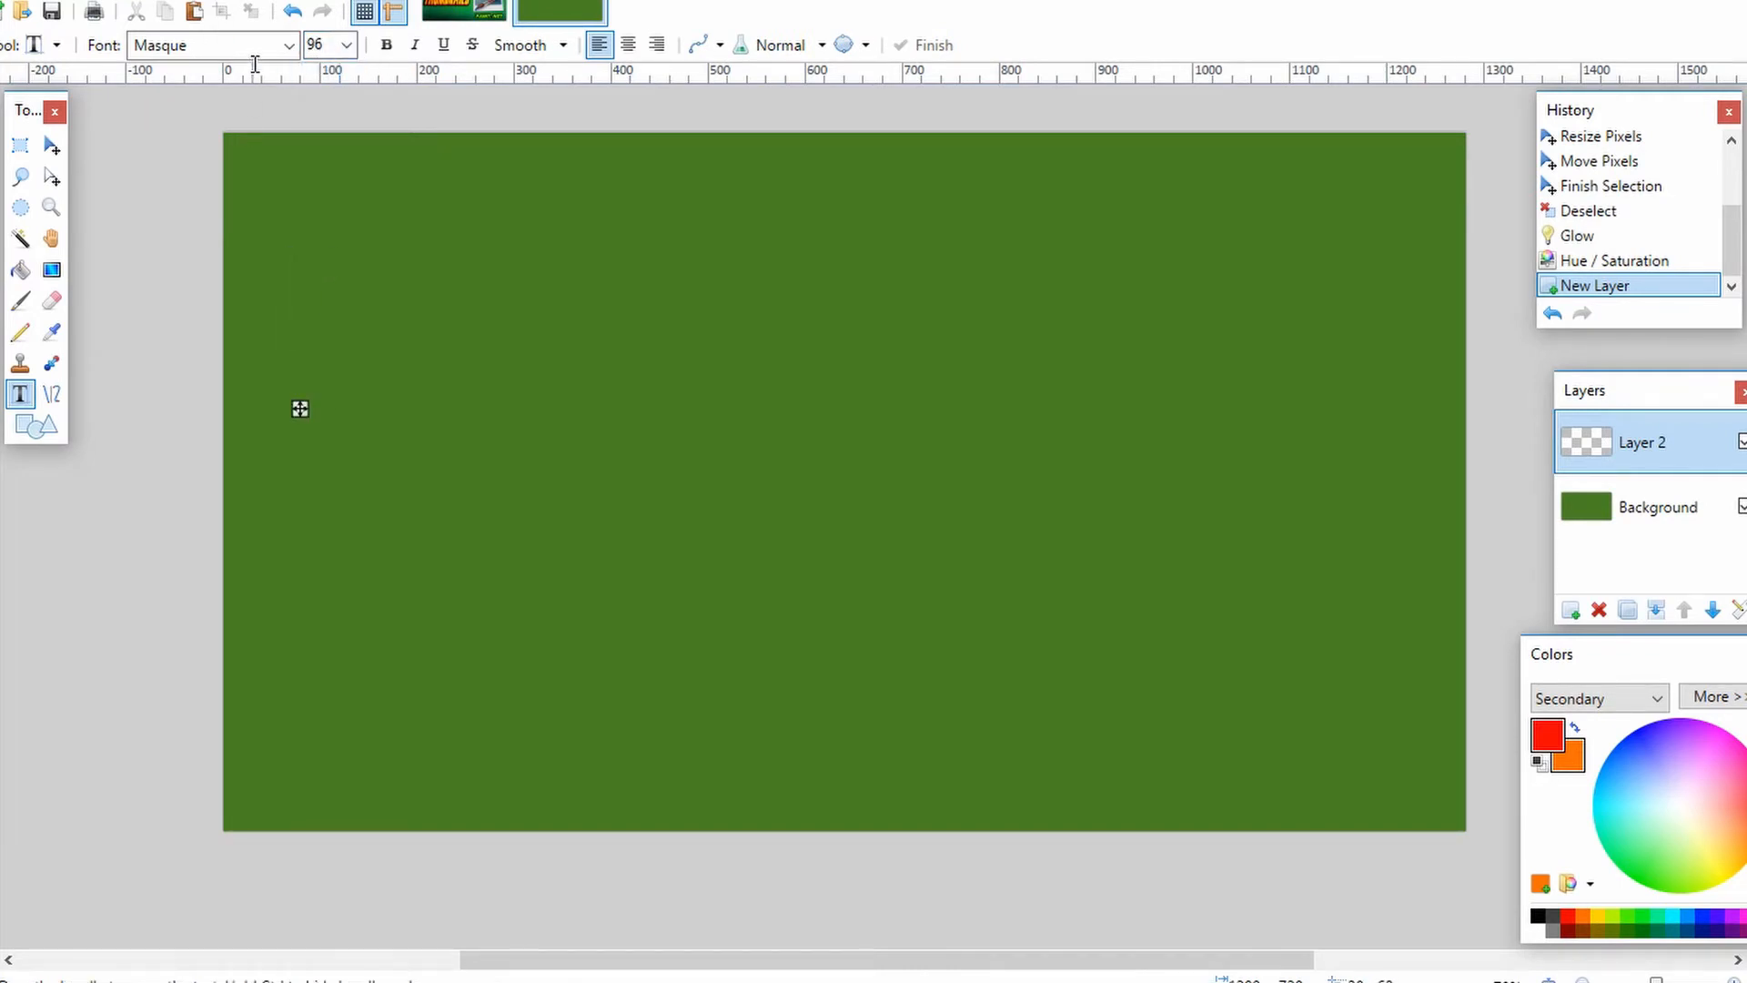
Step: Look through the fonts available for the text entry
{"action": "left_click", "coordinate": [289, 45]}
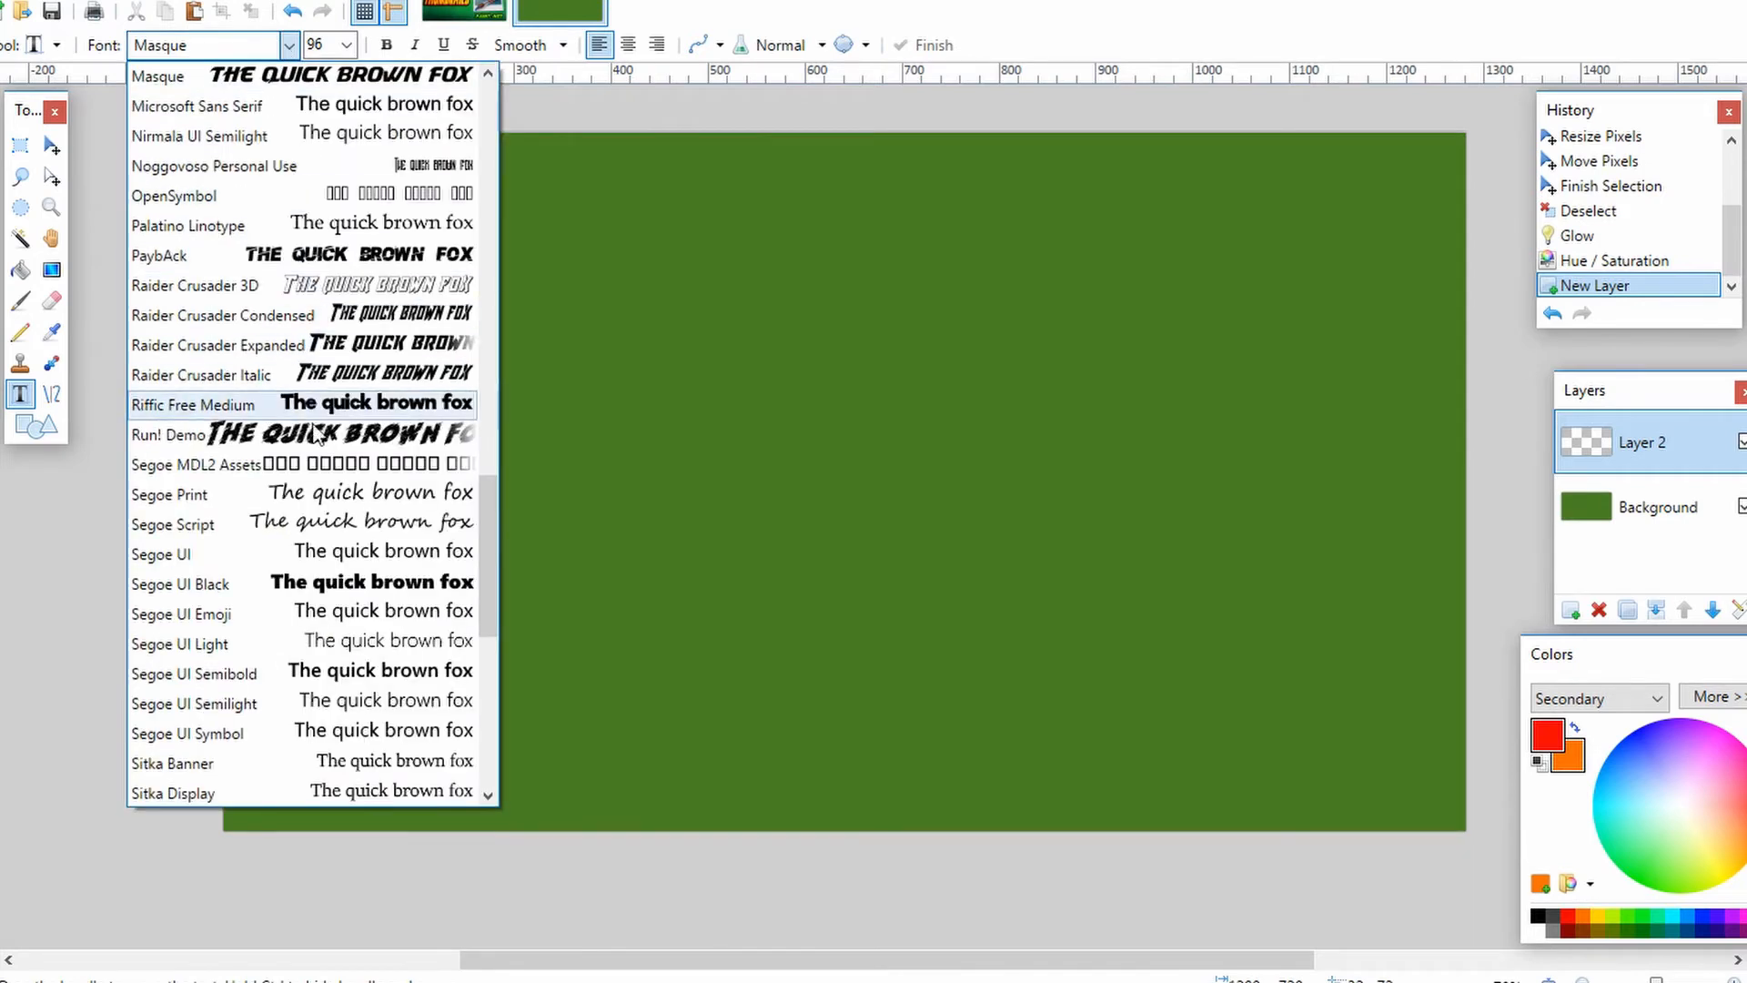
{"action": "scroll", "coordinate": [300, 160], "scroll_direction": "up", "scroll_amount": 7}
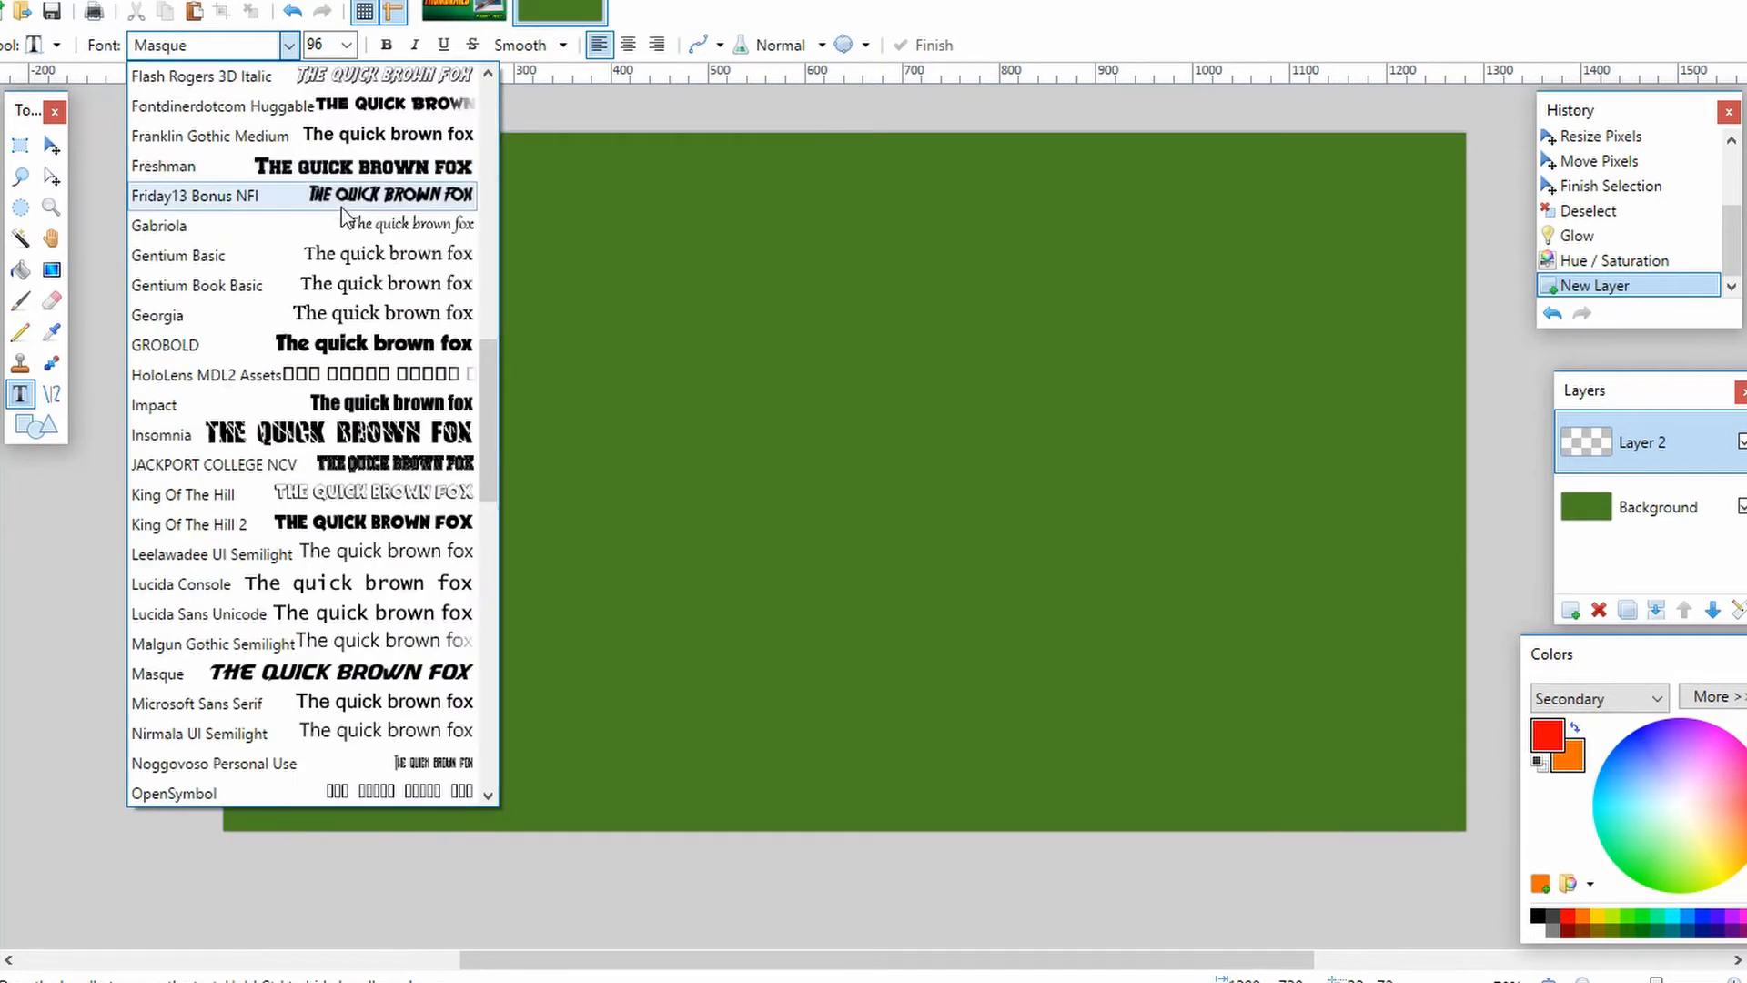
{"action": "scroll", "coordinate": [346, 218], "scroll_direction": "up", "scroll_amount": 8}
{"action": "scroll", "coordinate": [351, 229], "scroll_direction": "down", "scroll_amount": 2}
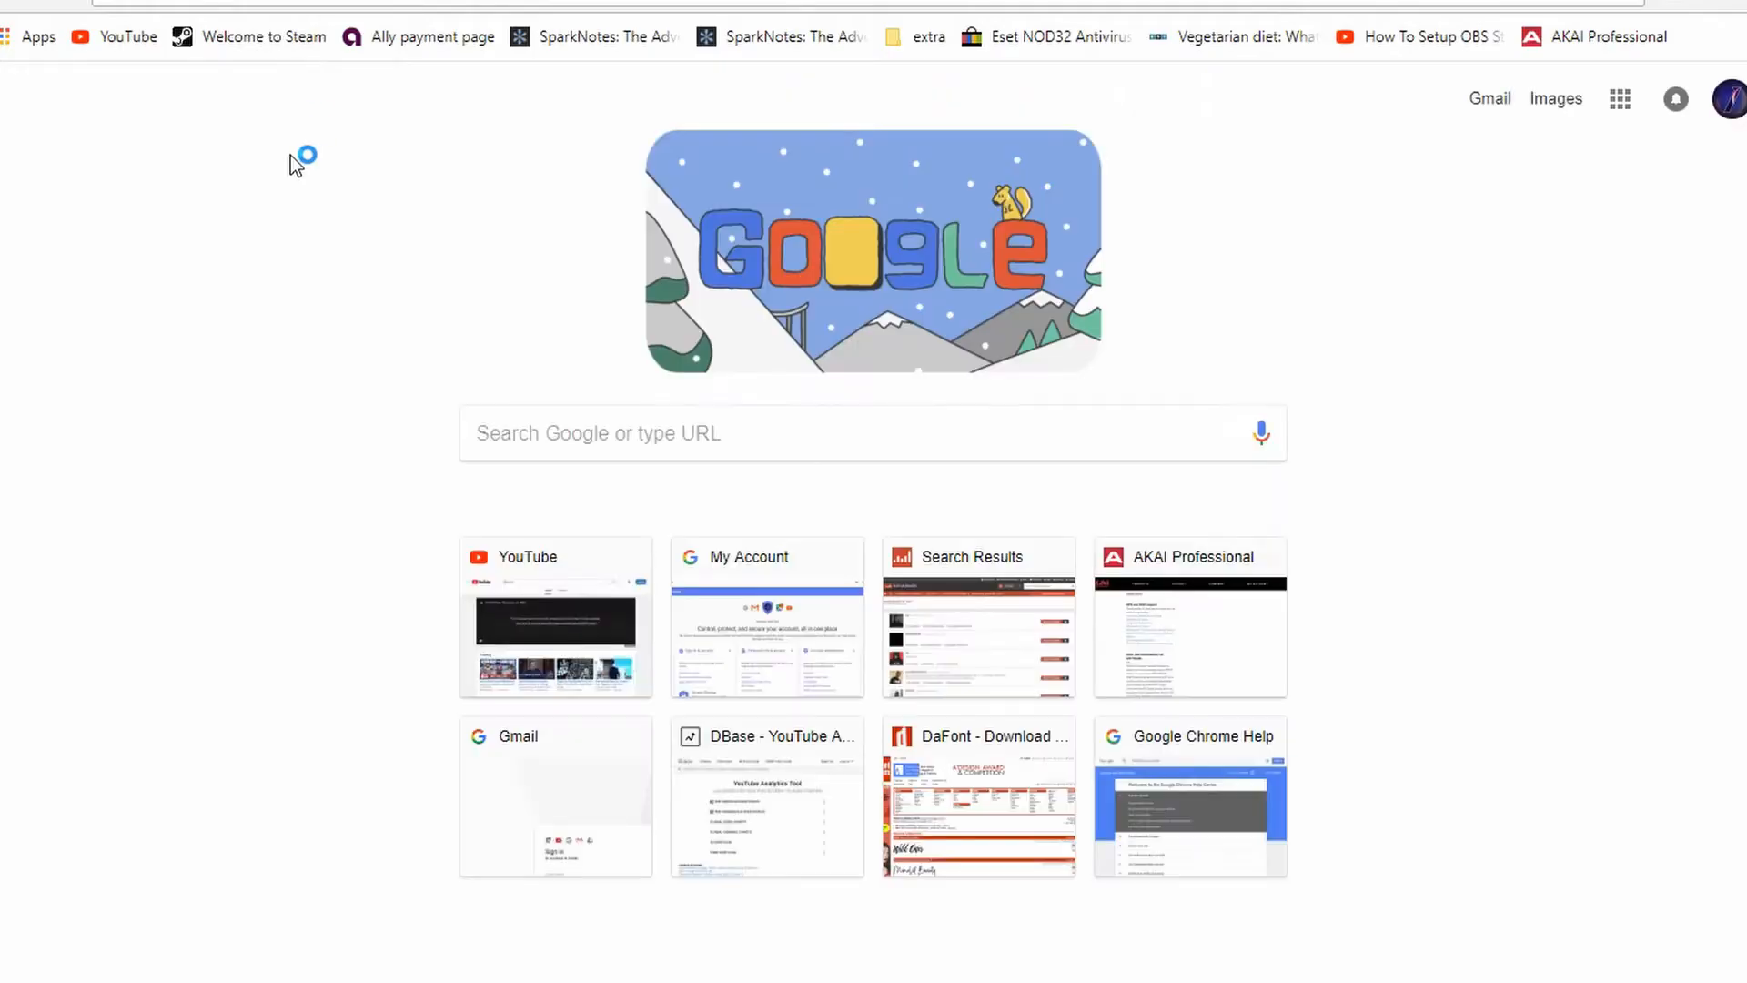
Step: Switch to the web browser and open dafont.com
{"action": "type", "text": "d"}
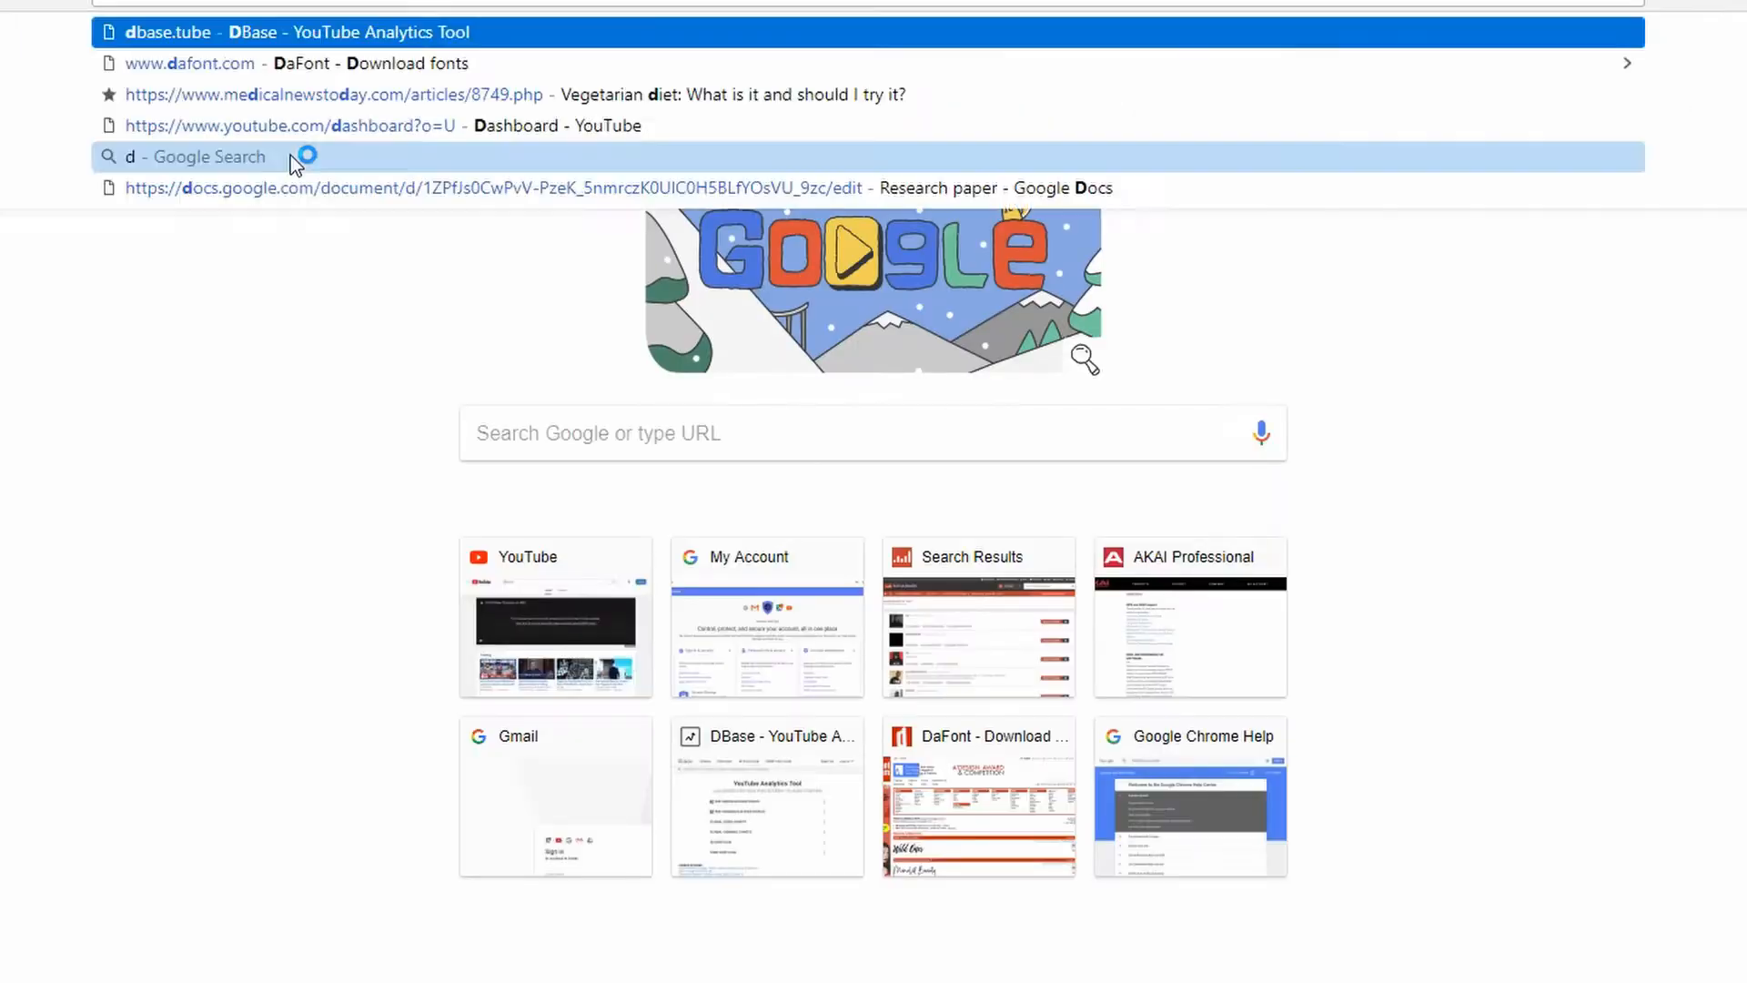
{"action": "type", "text": "afont.com"}
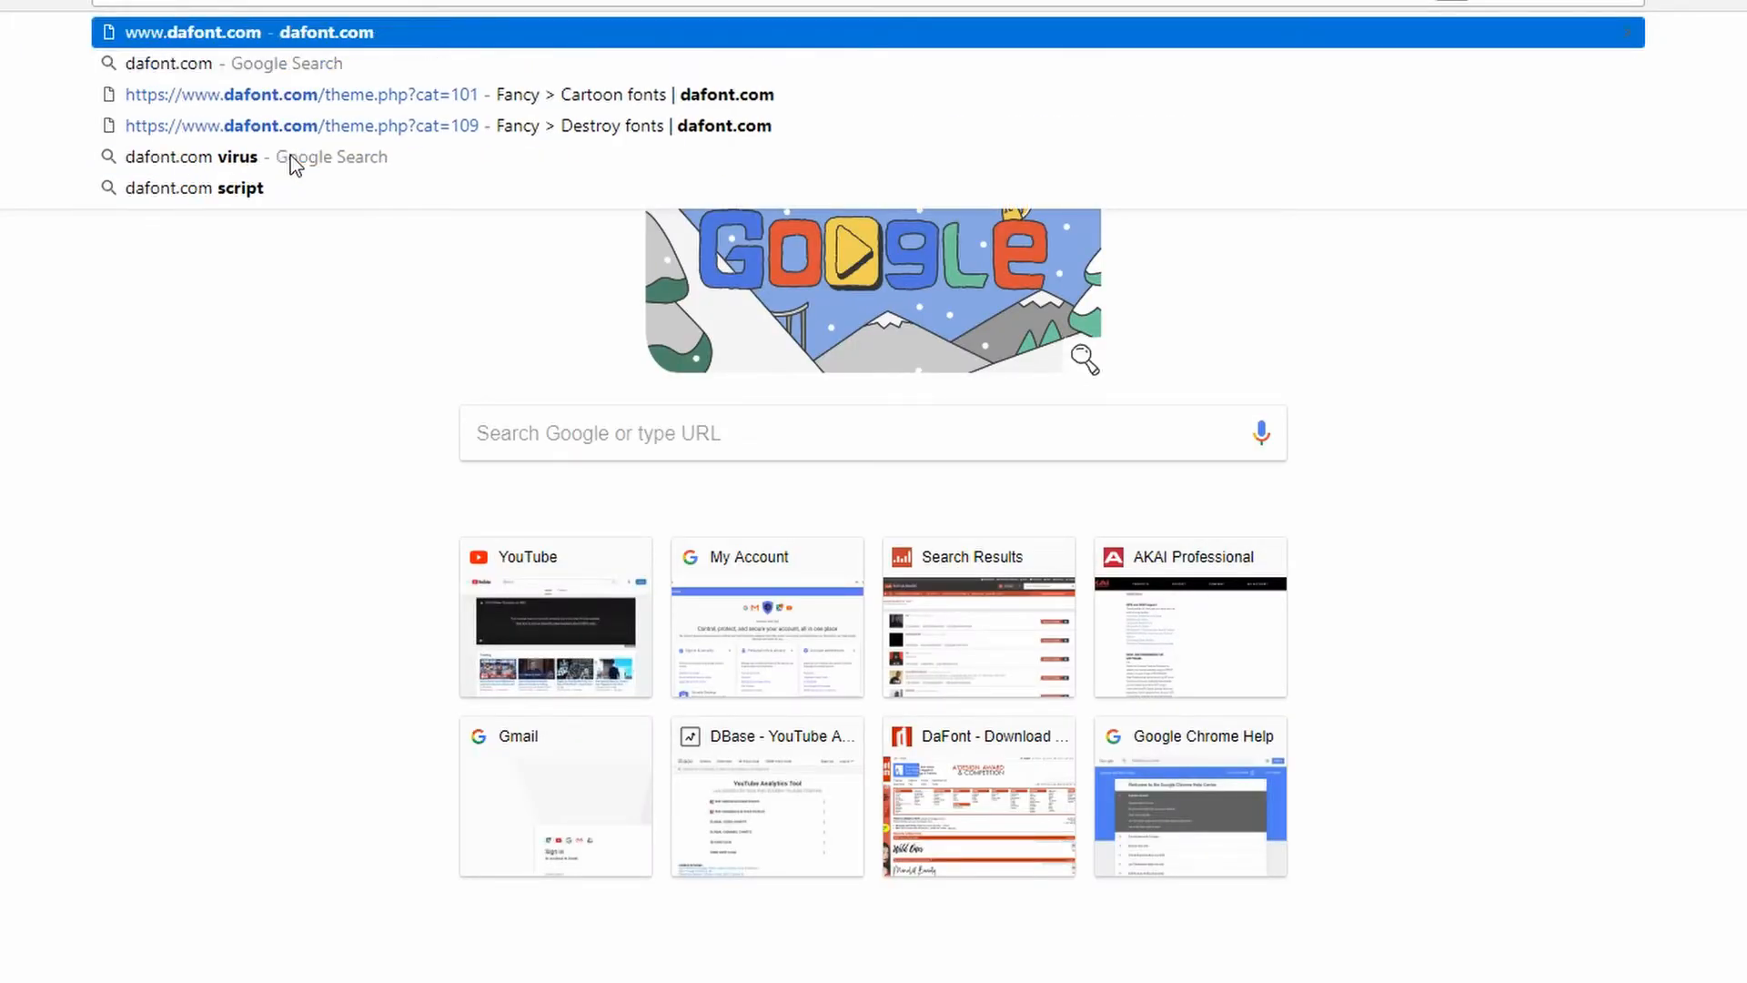
{"action": "key", "text": "Return"}
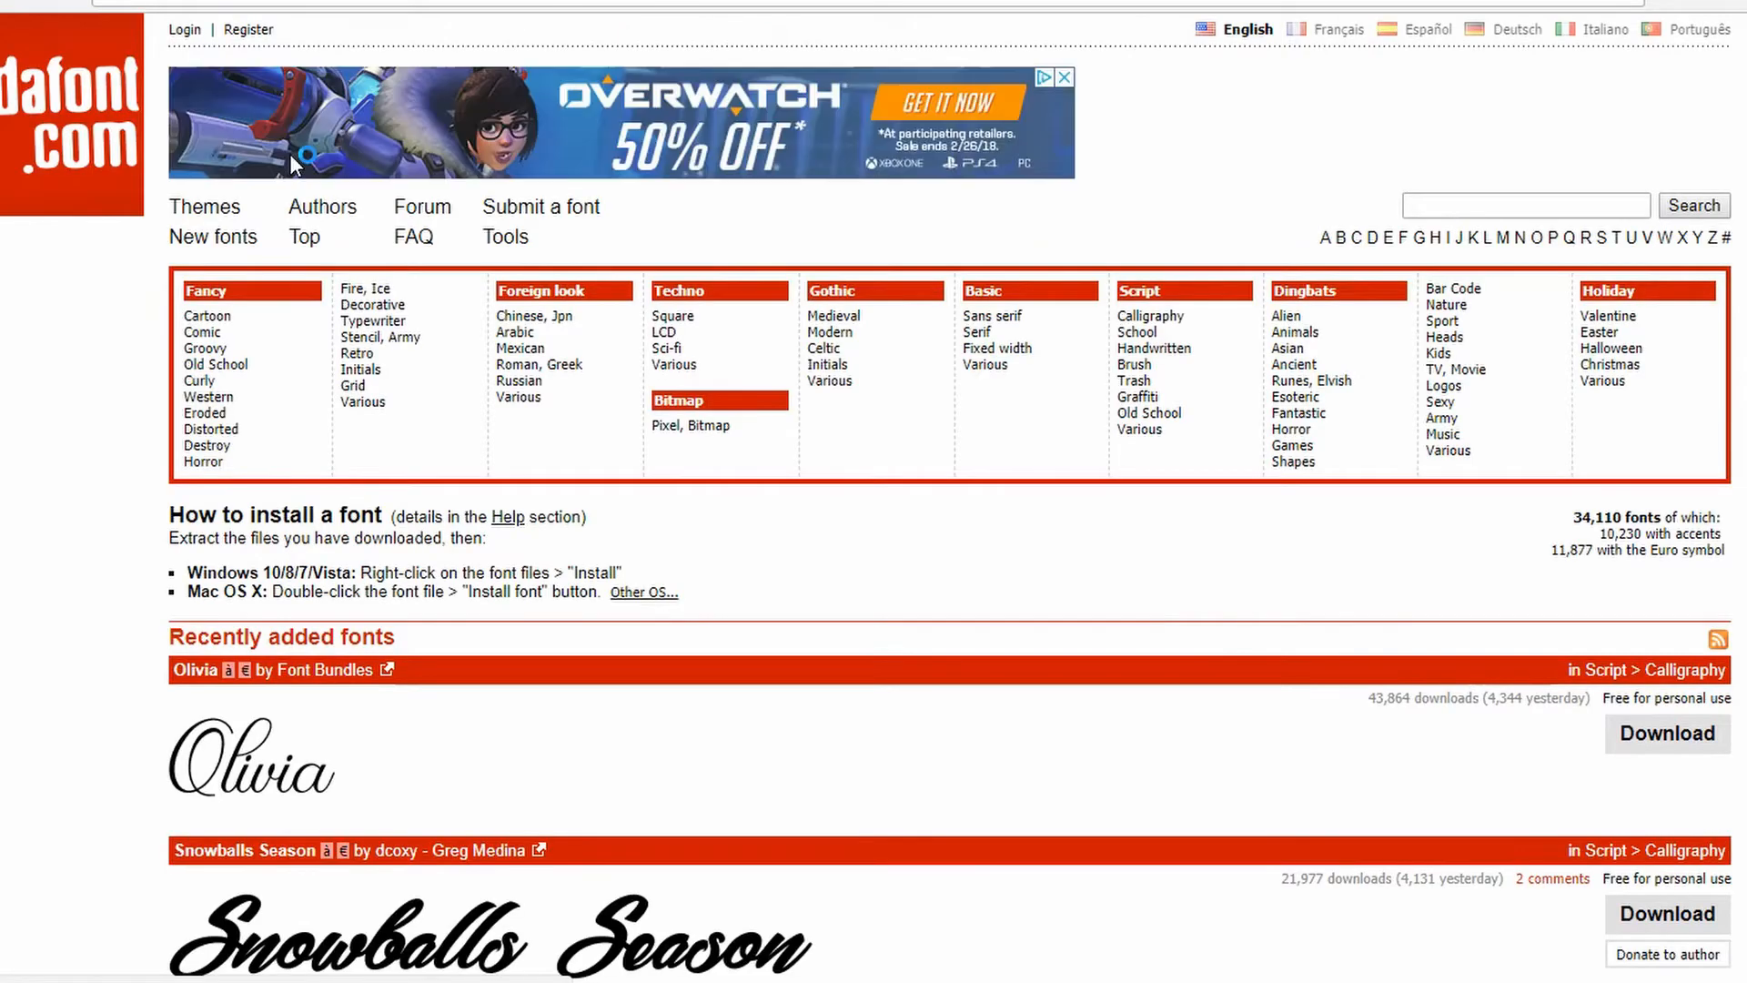
Step: Look over the recently added fonts on the dafont home page
{"action": "scroll", "coordinate": [655, 405], "scroll_direction": "down", "scroll_amount": 9}
{"action": "scroll", "coordinate": [660, 409], "scroll_direction": "up", "scroll_amount": 9}
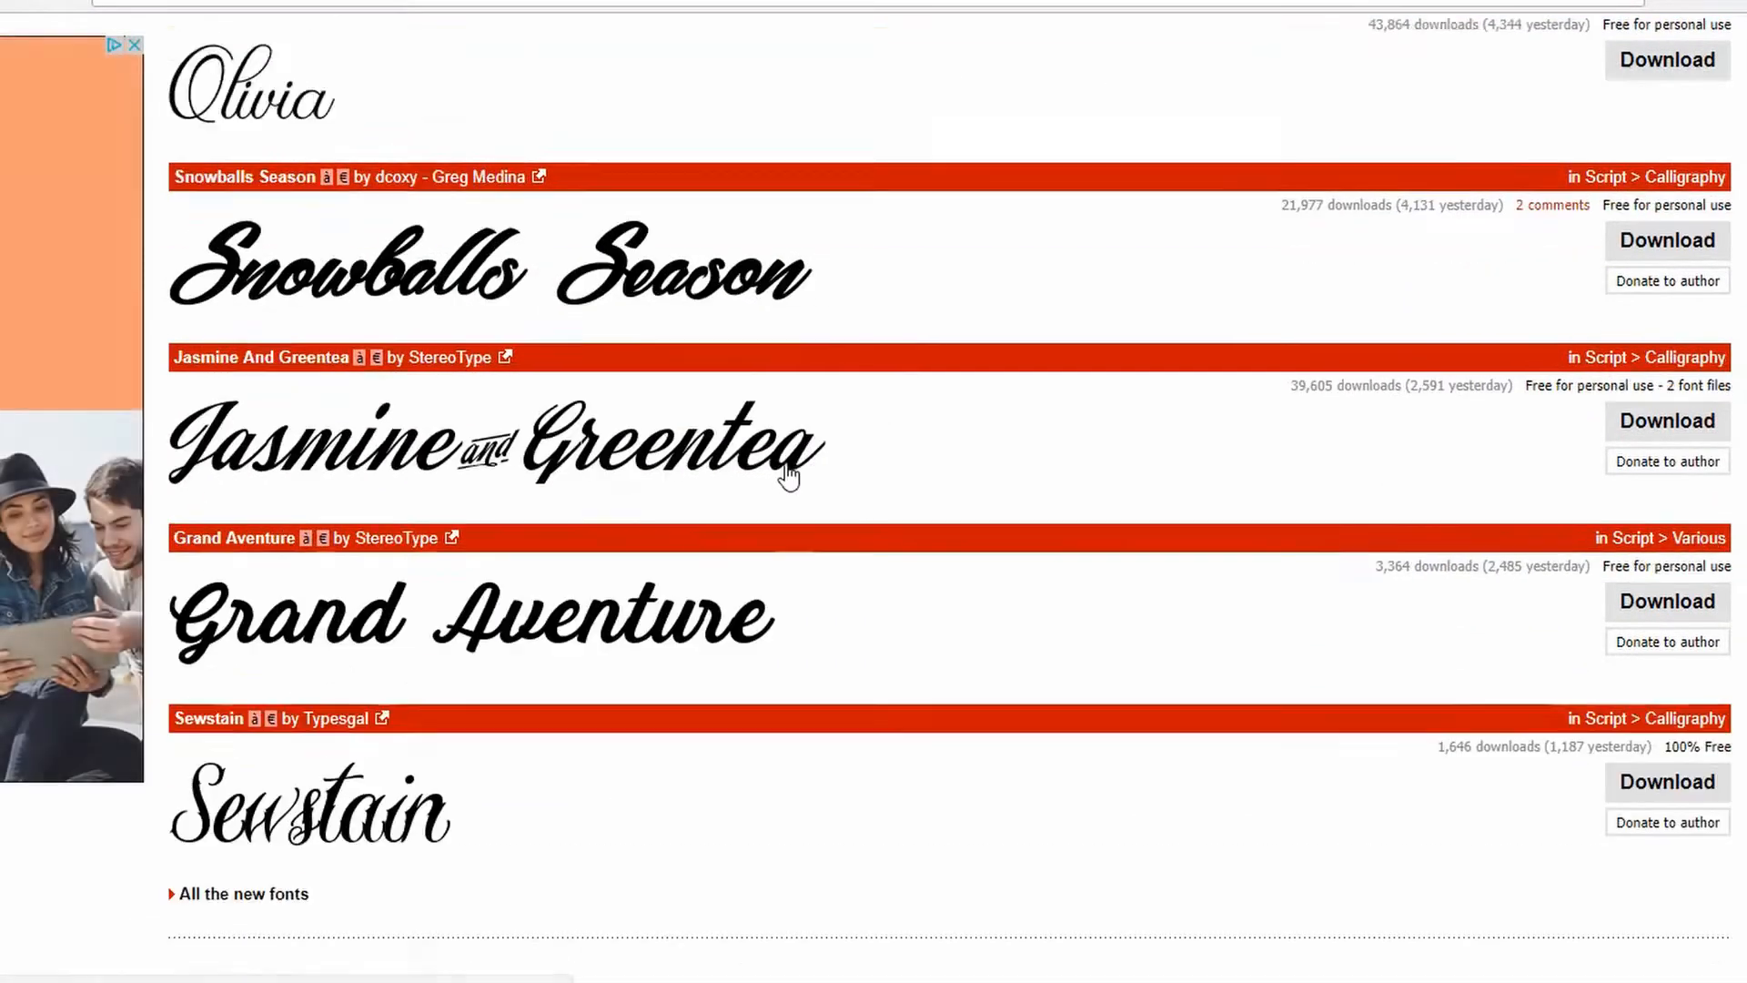
{"action": "scroll", "coordinate": [1269, 550], "scroll_direction": "down", "scroll_amount": 1}
{"action": "scroll", "coordinate": [1153, 280], "scroll_direction": "down", "scroll_amount": 8}
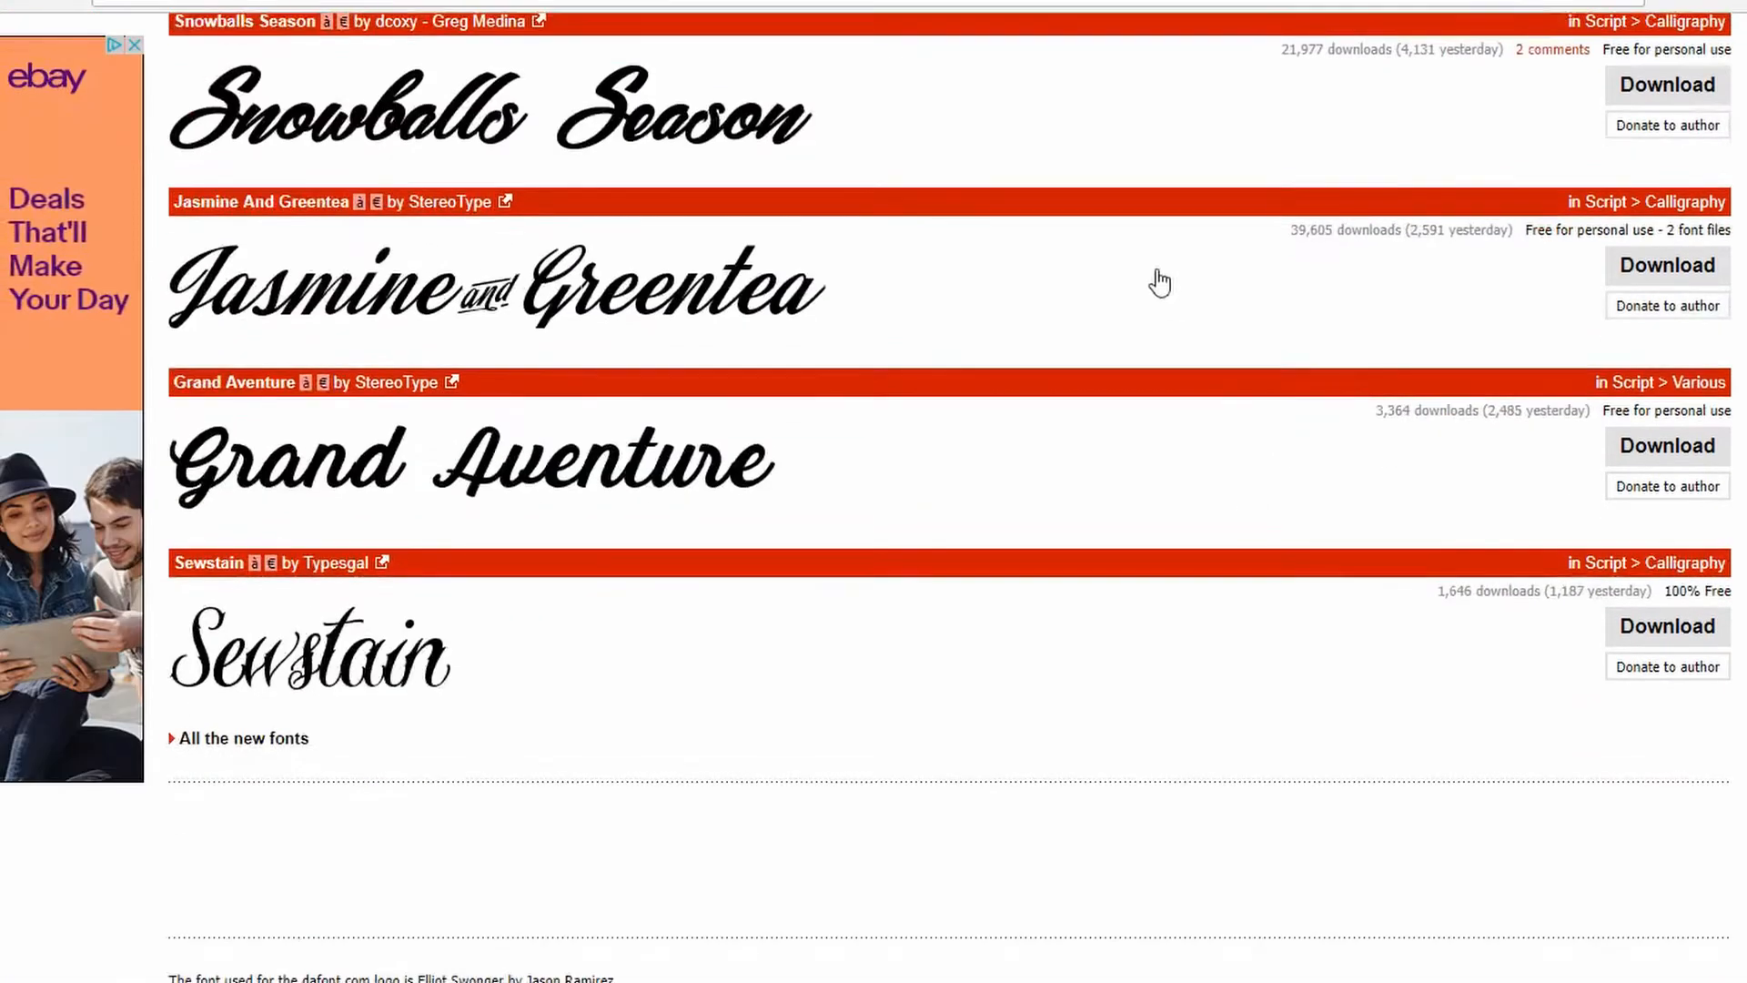
{"action": "scroll", "coordinate": [947, 421], "scroll_direction": "up", "scroll_amount": 9}
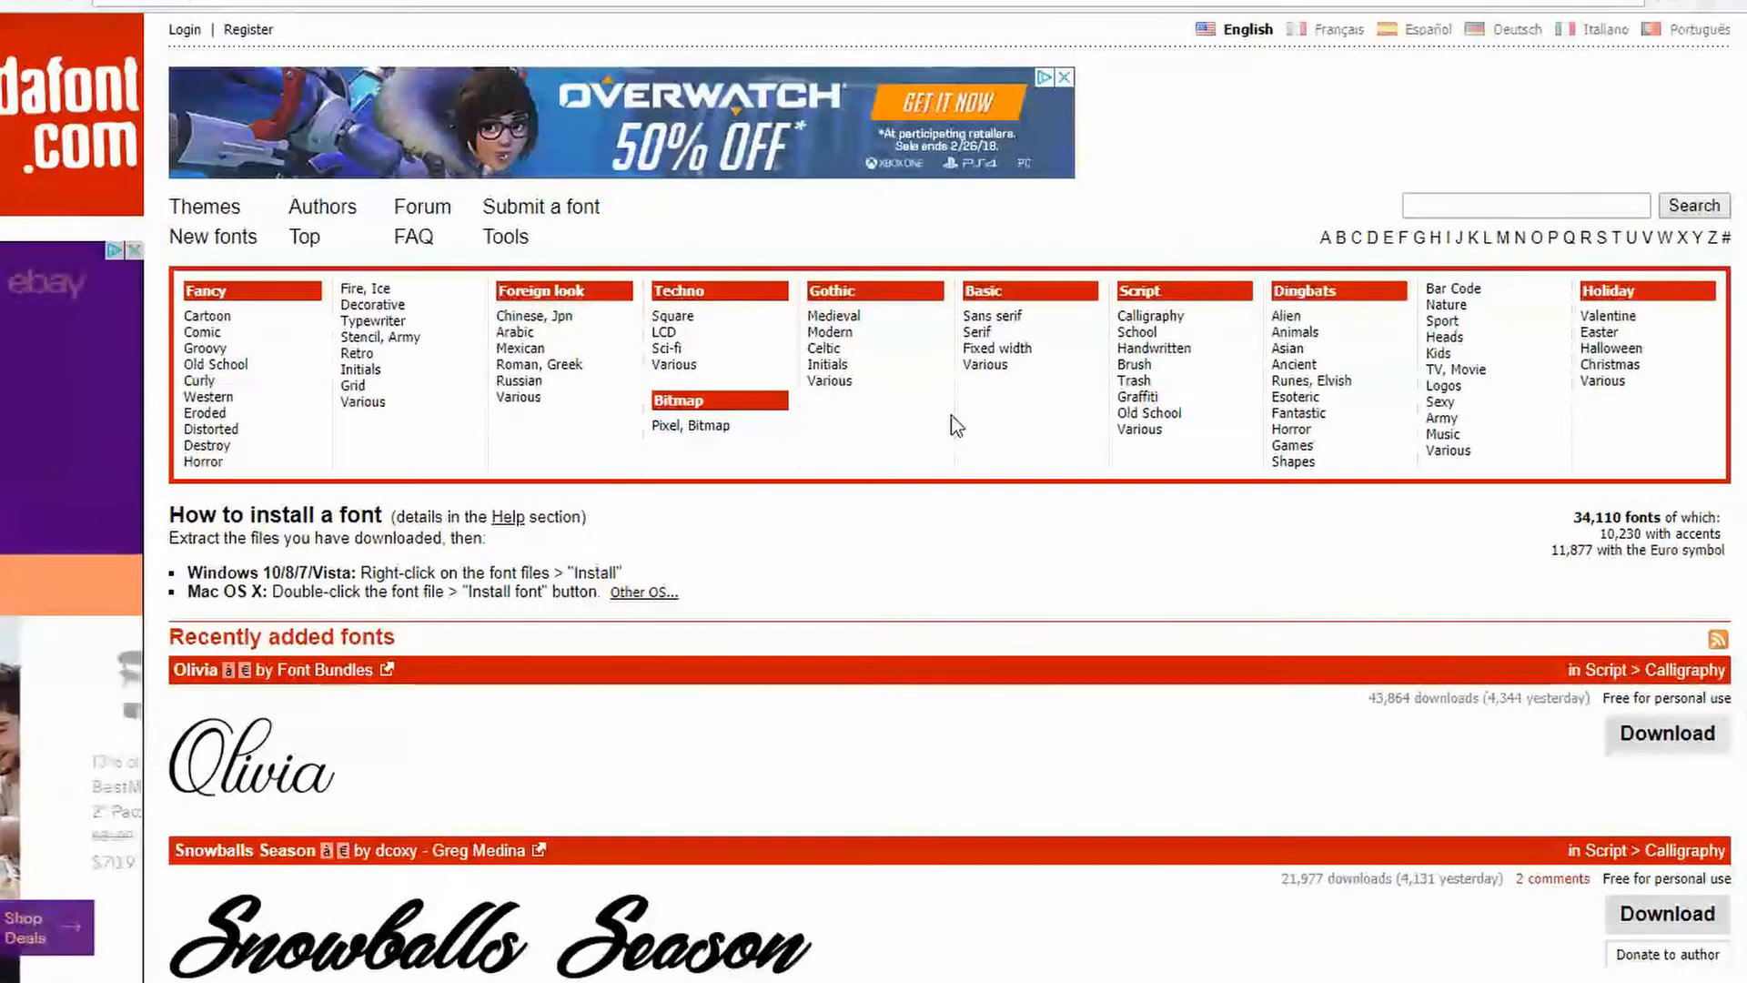
Step: Browse the fonts in the Fancy categories Cartoon and Old School
{"action": "left_click", "coordinate": [265, 324]}
{"action": "scroll", "coordinate": [716, 692], "scroll_direction": "down", "scroll_amount": 2}
{"action": "scroll", "coordinate": [717, 694], "scroll_direction": "down", "scroll_amount": 3}
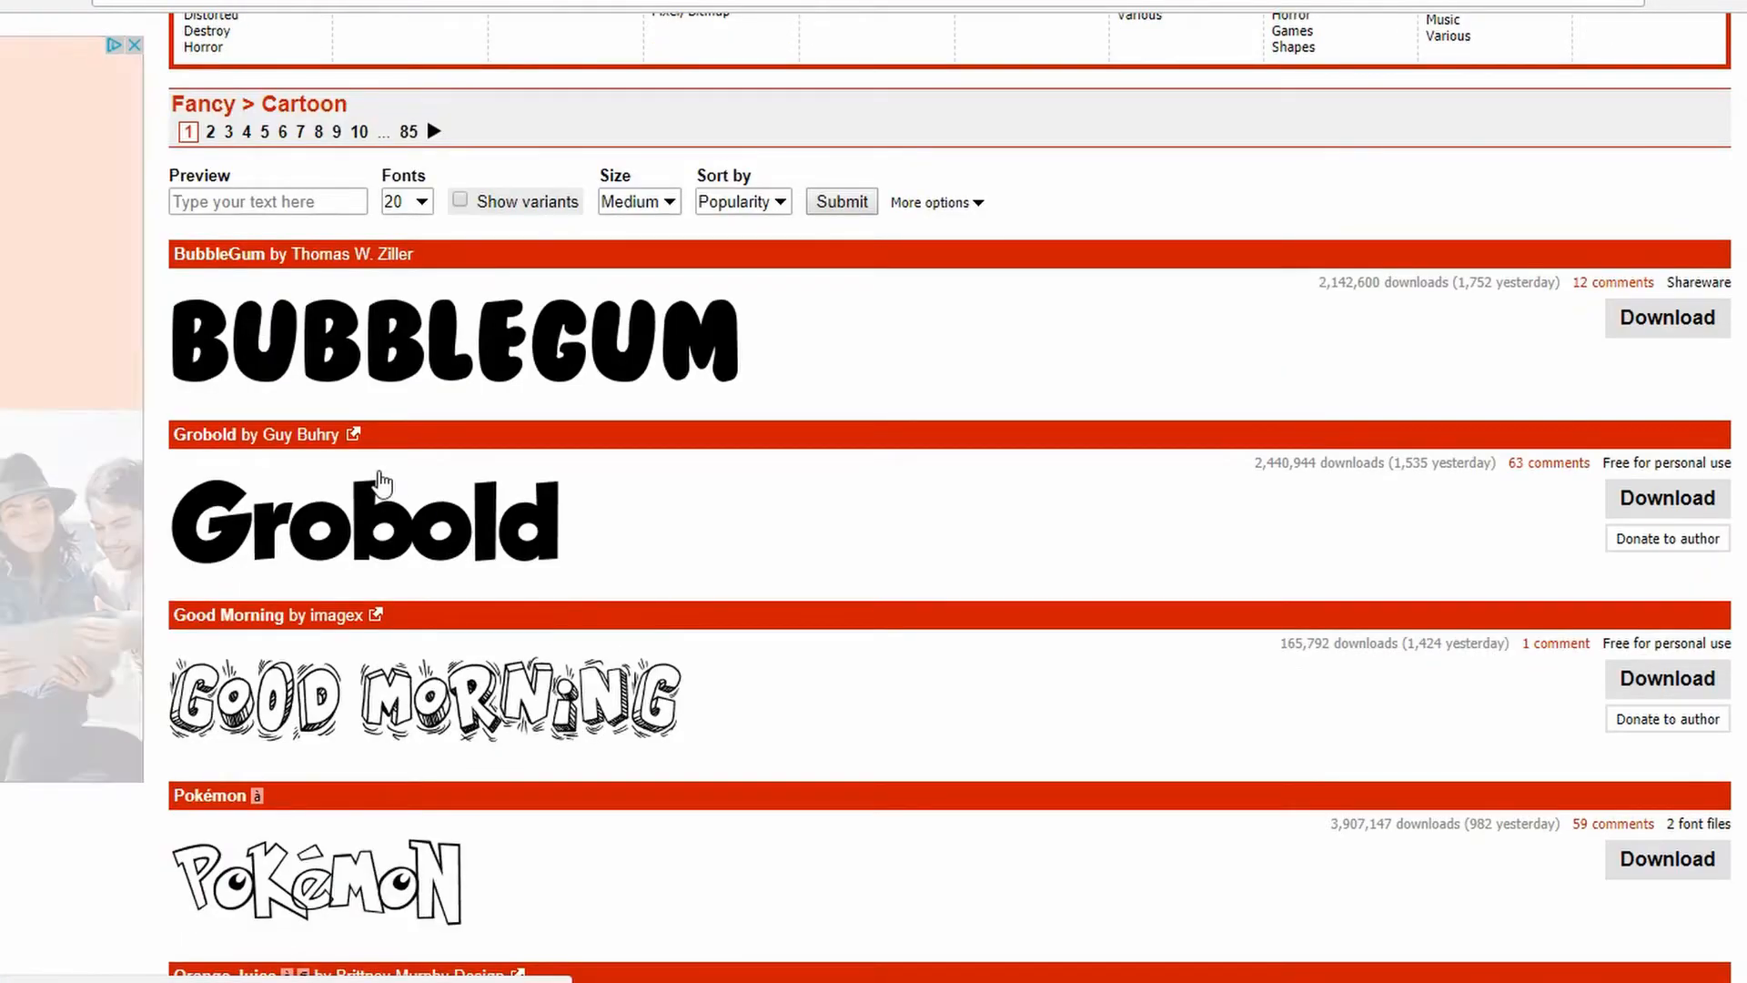
{"action": "scroll", "coordinate": [582, 624], "scroll_direction": "up", "scroll_amount": 5}
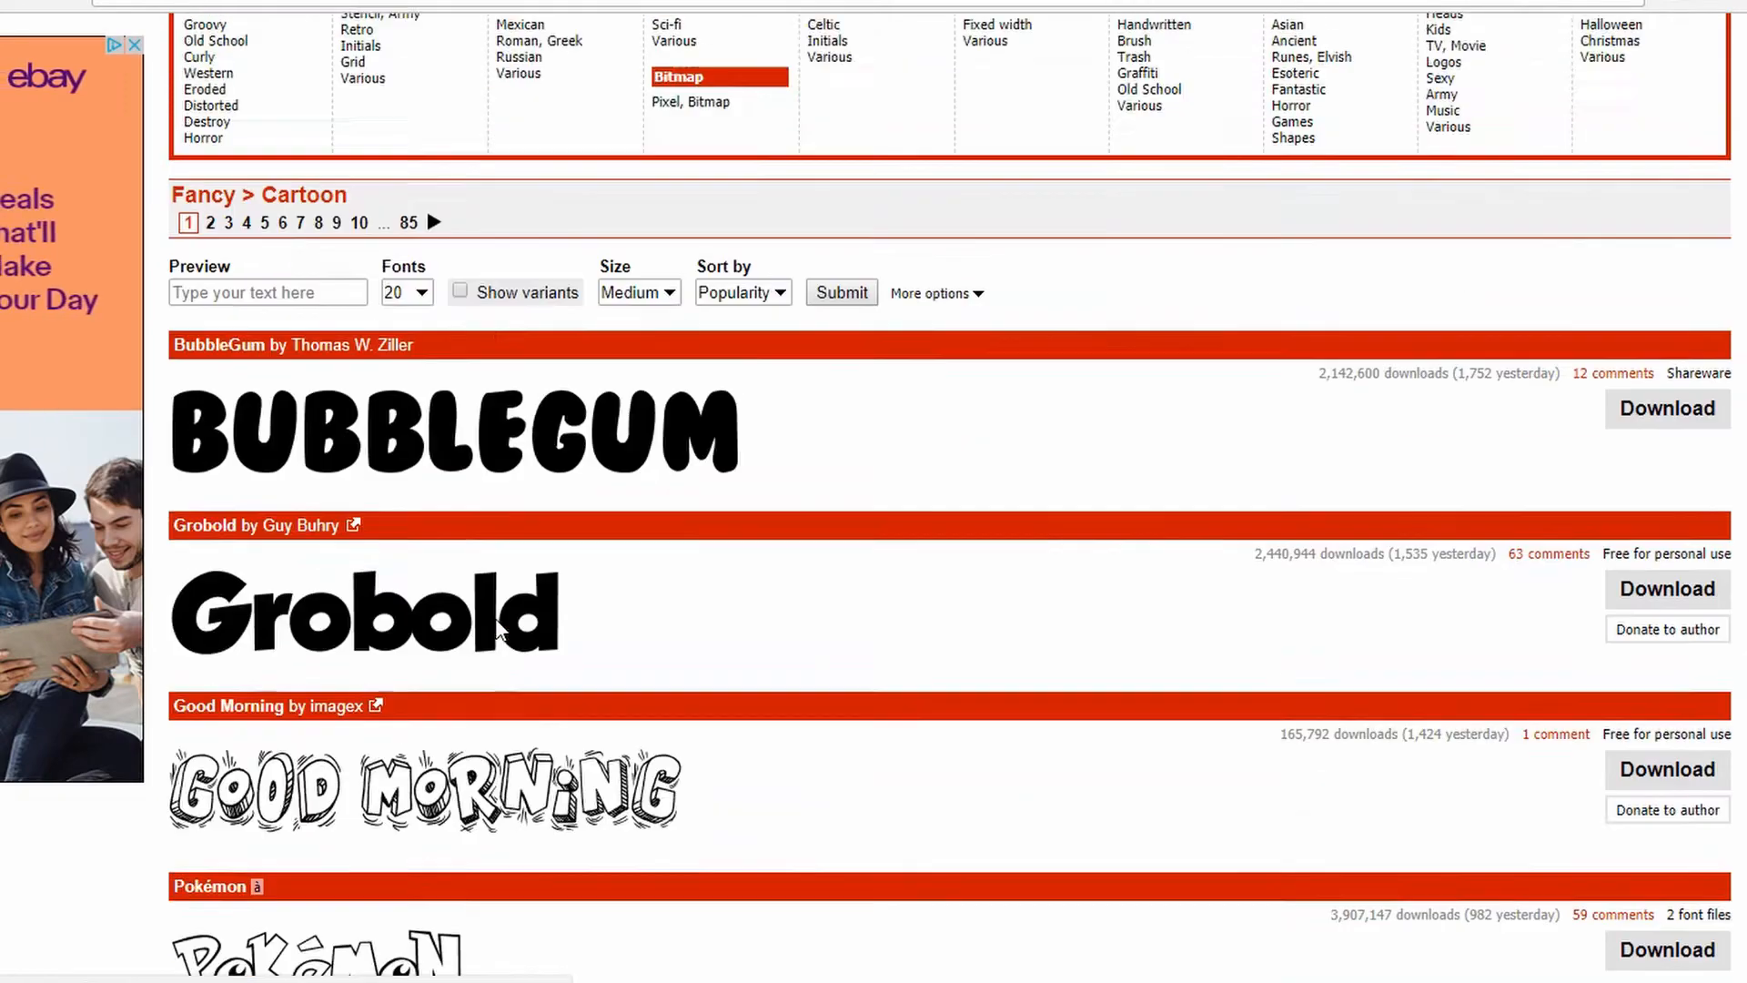
{"action": "left_click", "coordinate": [218, 360]}
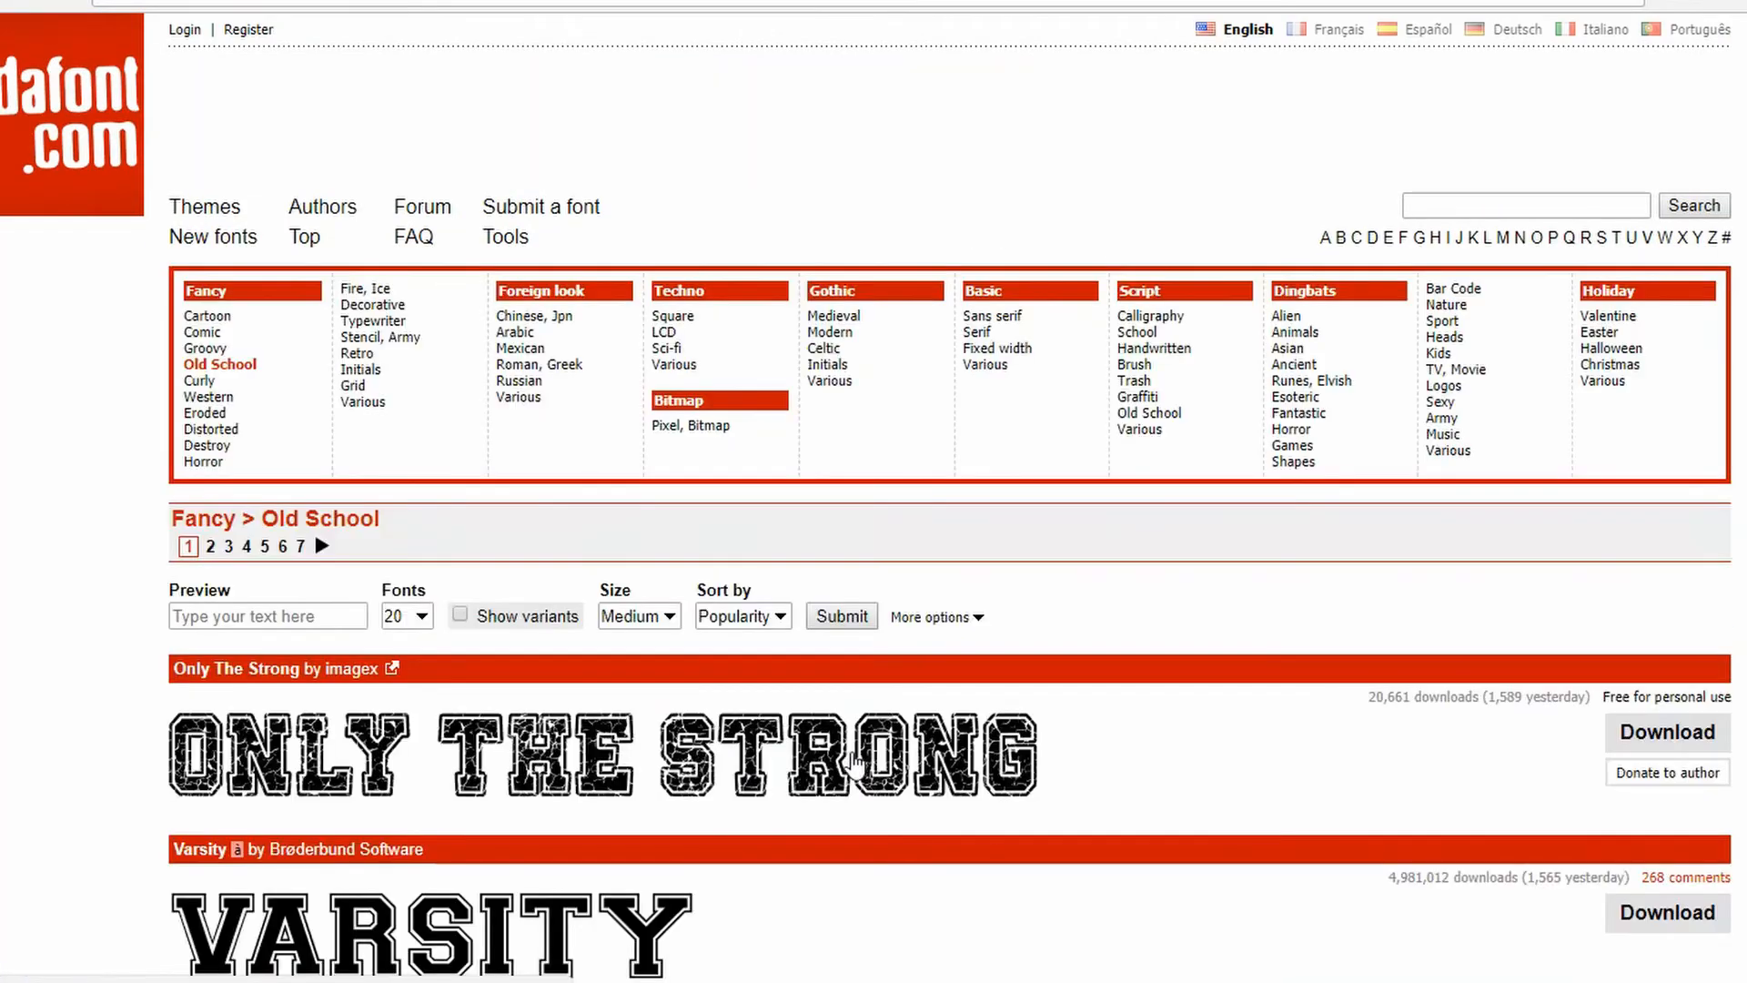
{"action": "scroll", "coordinate": [492, 675], "scroll_direction": "down", "scroll_amount": 5}
{"action": "scroll", "coordinate": [488, 674], "scroll_direction": "up", "scroll_amount": 5}
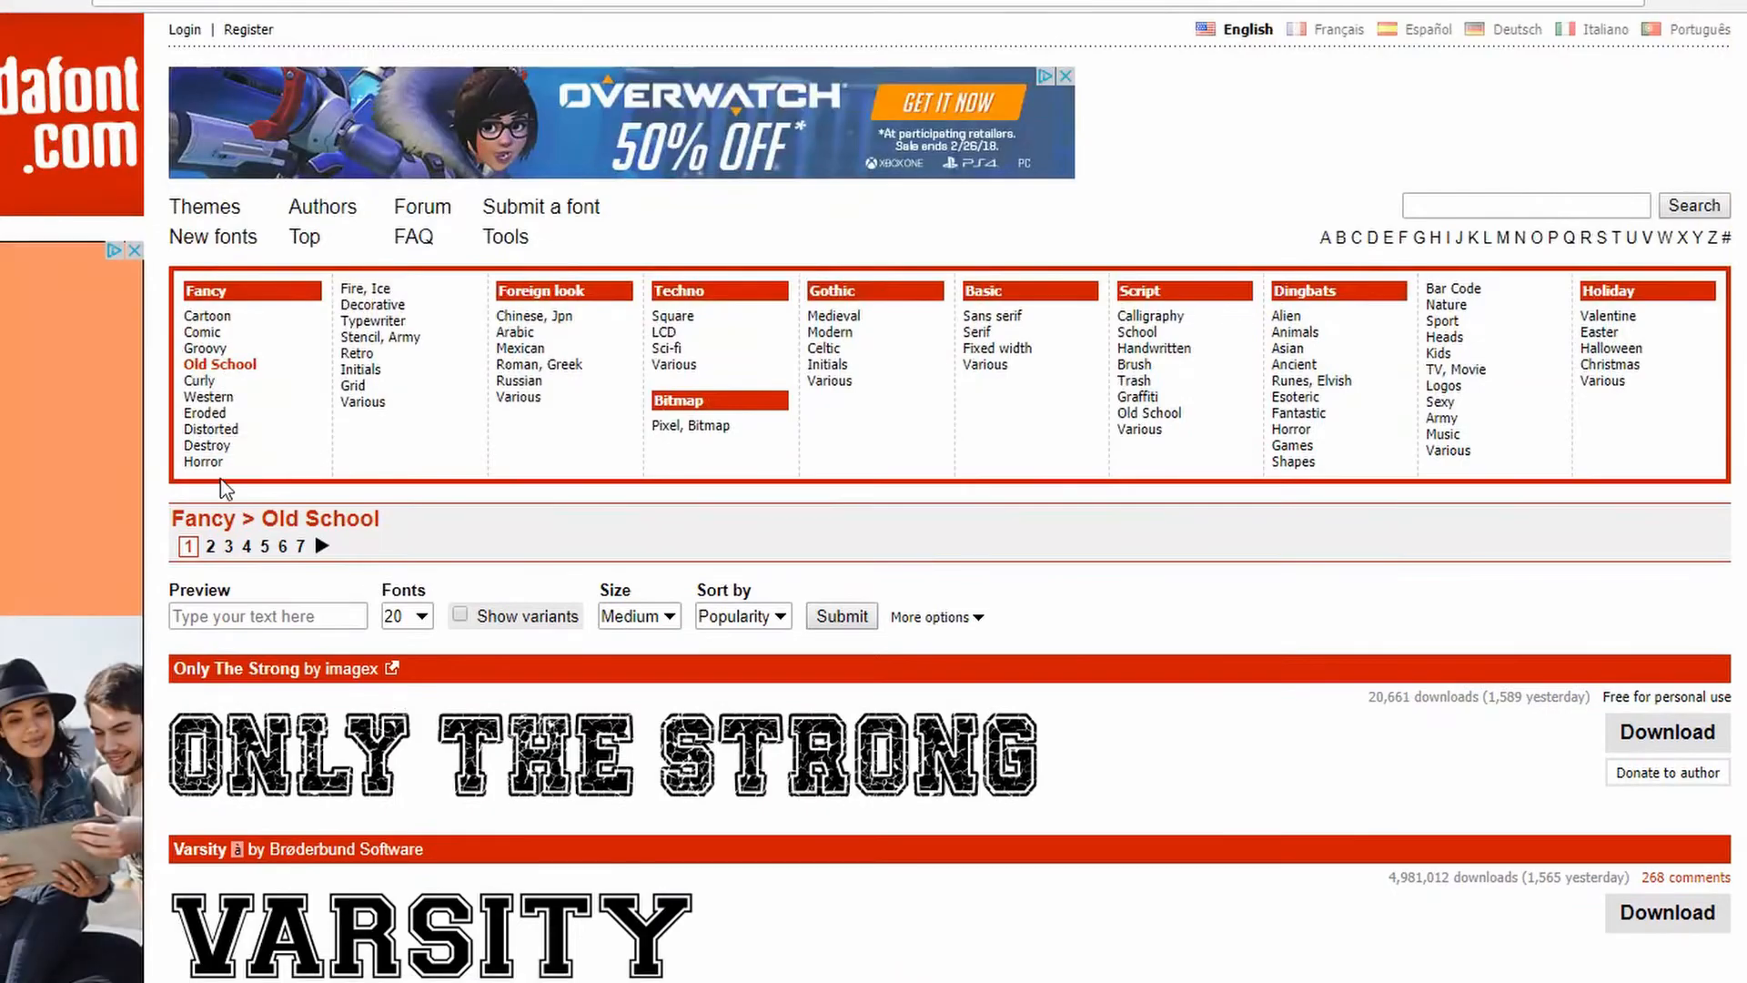
Step: Open the Fancy > Eroded category and examine its fonts for a suitable thumbnail typeface
{"action": "left_click", "coordinate": [207, 412]}
{"action": "scroll", "coordinate": [955, 819], "scroll_direction": "down", "scroll_amount": 15}
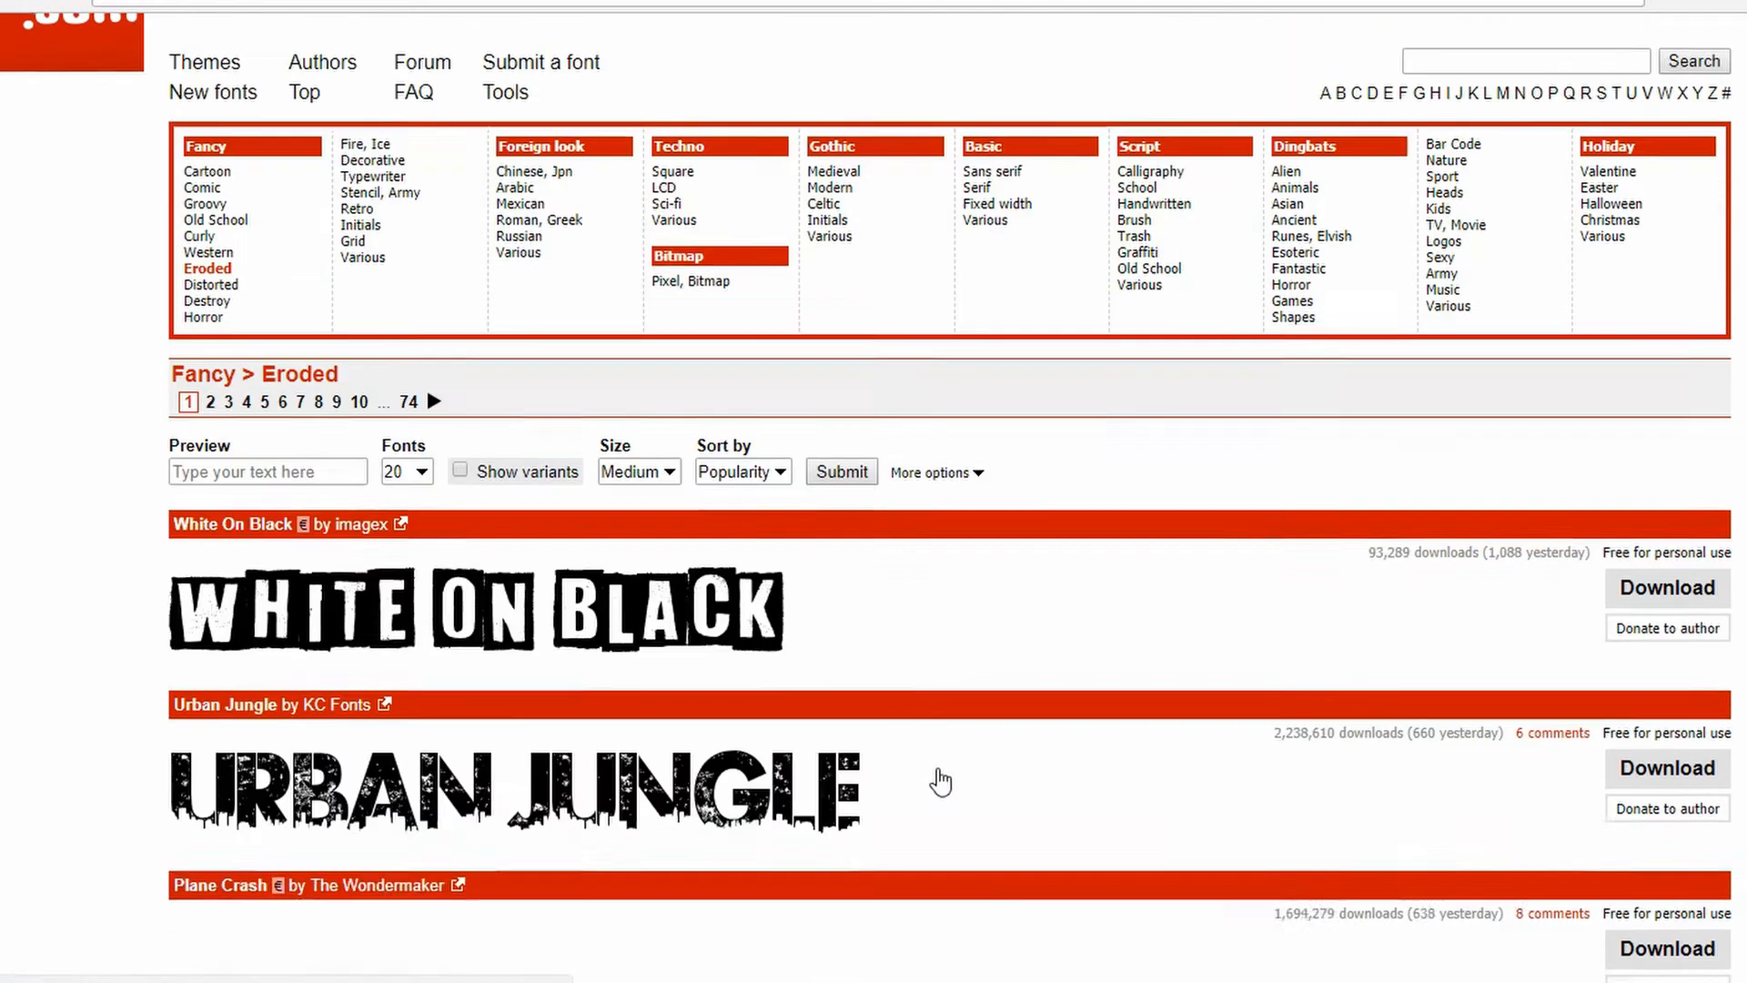
{"action": "scroll", "coordinate": [745, 678], "scroll_direction": "down", "scroll_amount": 1}
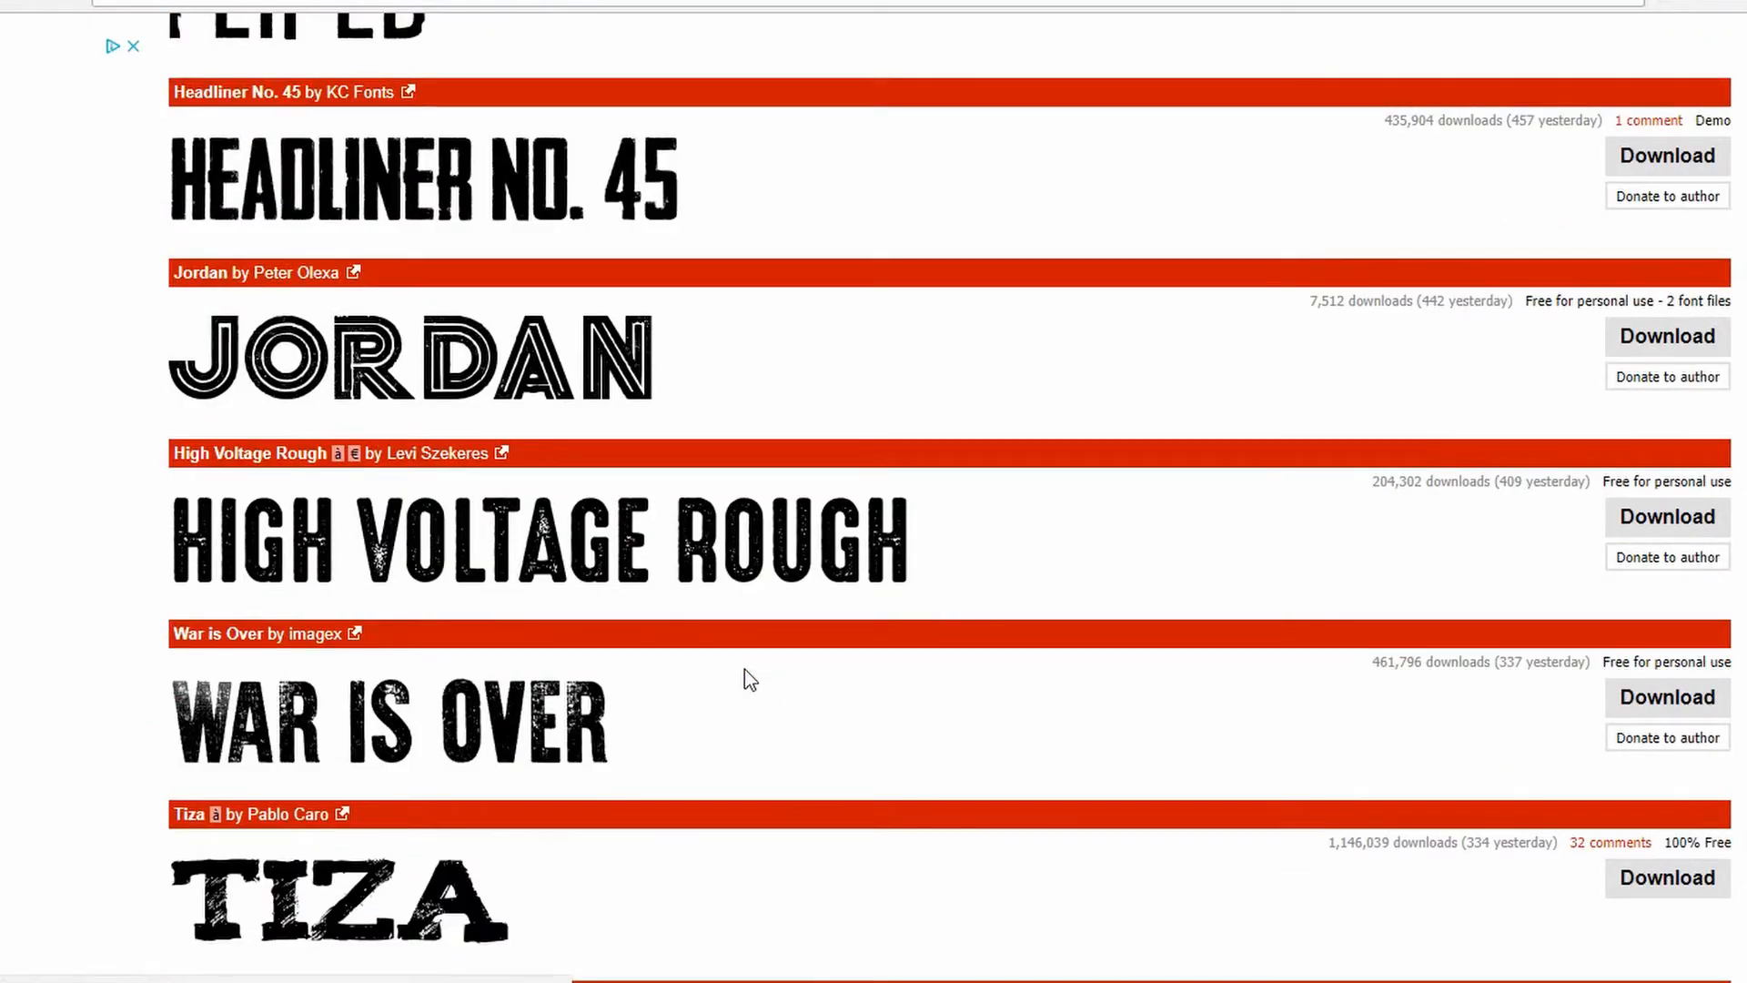
{"action": "scroll", "coordinate": [741, 682], "scroll_direction": "down", "scroll_amount": 9}
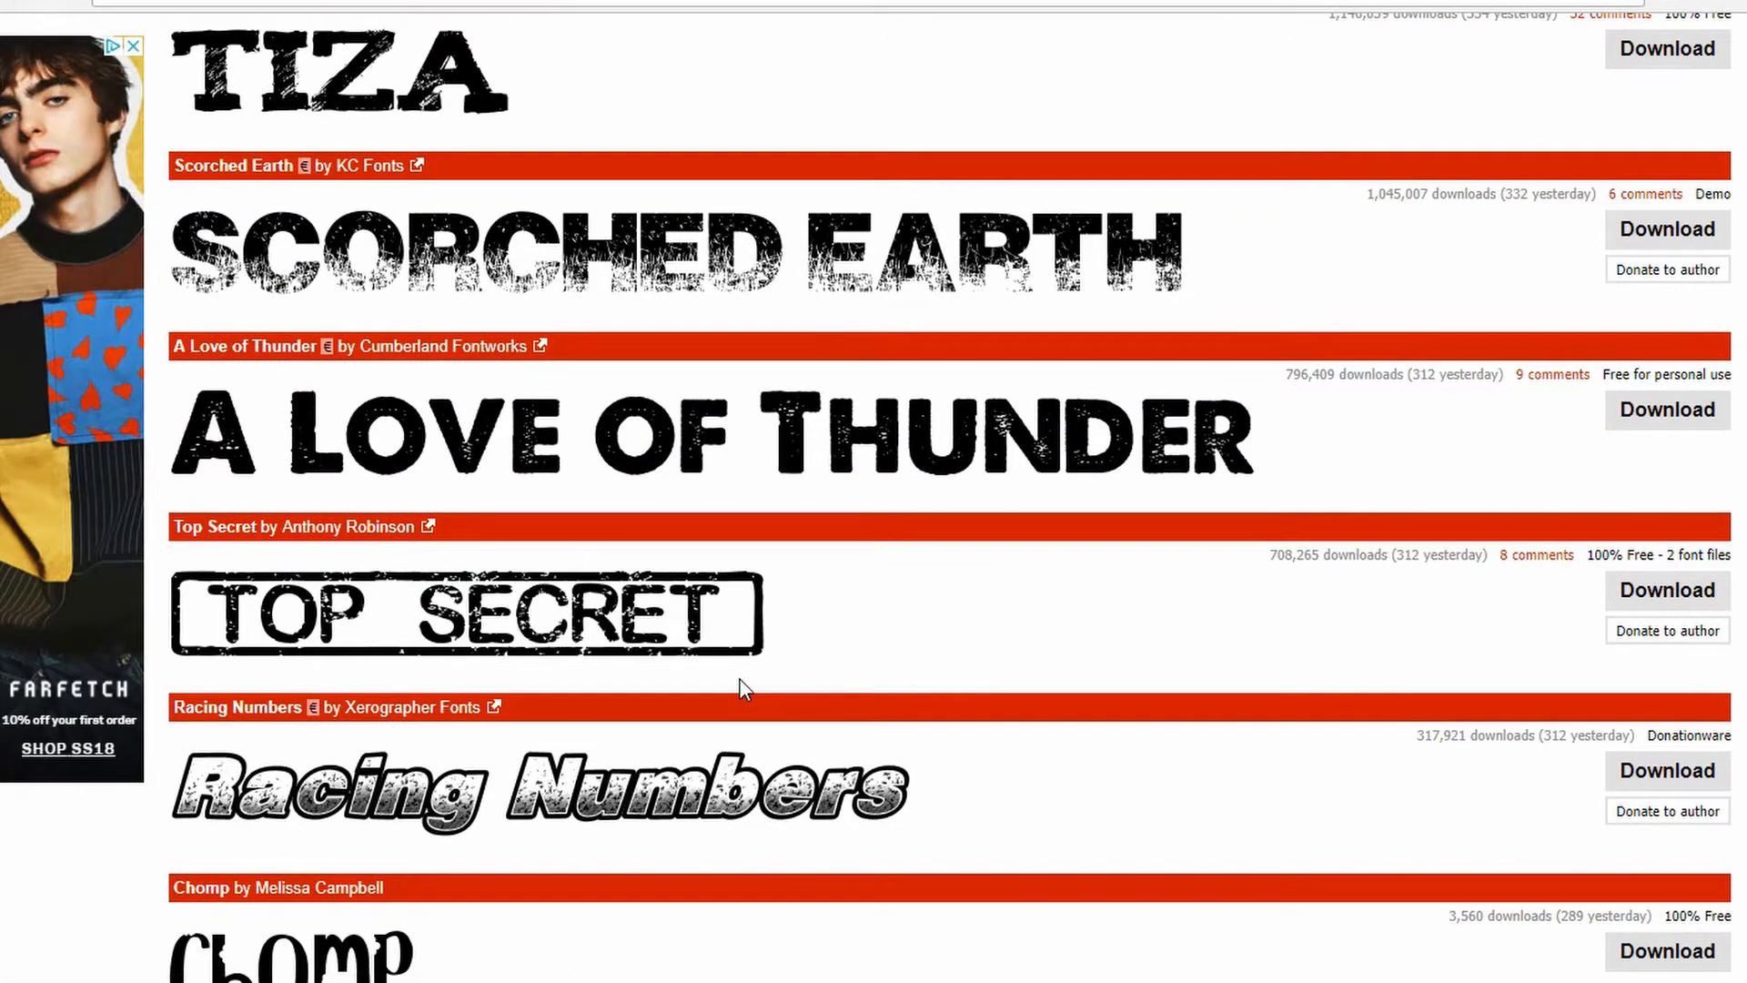
{"action": "scroll", "coordinate": [742, 637], "scroll_direction": "up", "scroll_amount": 10}
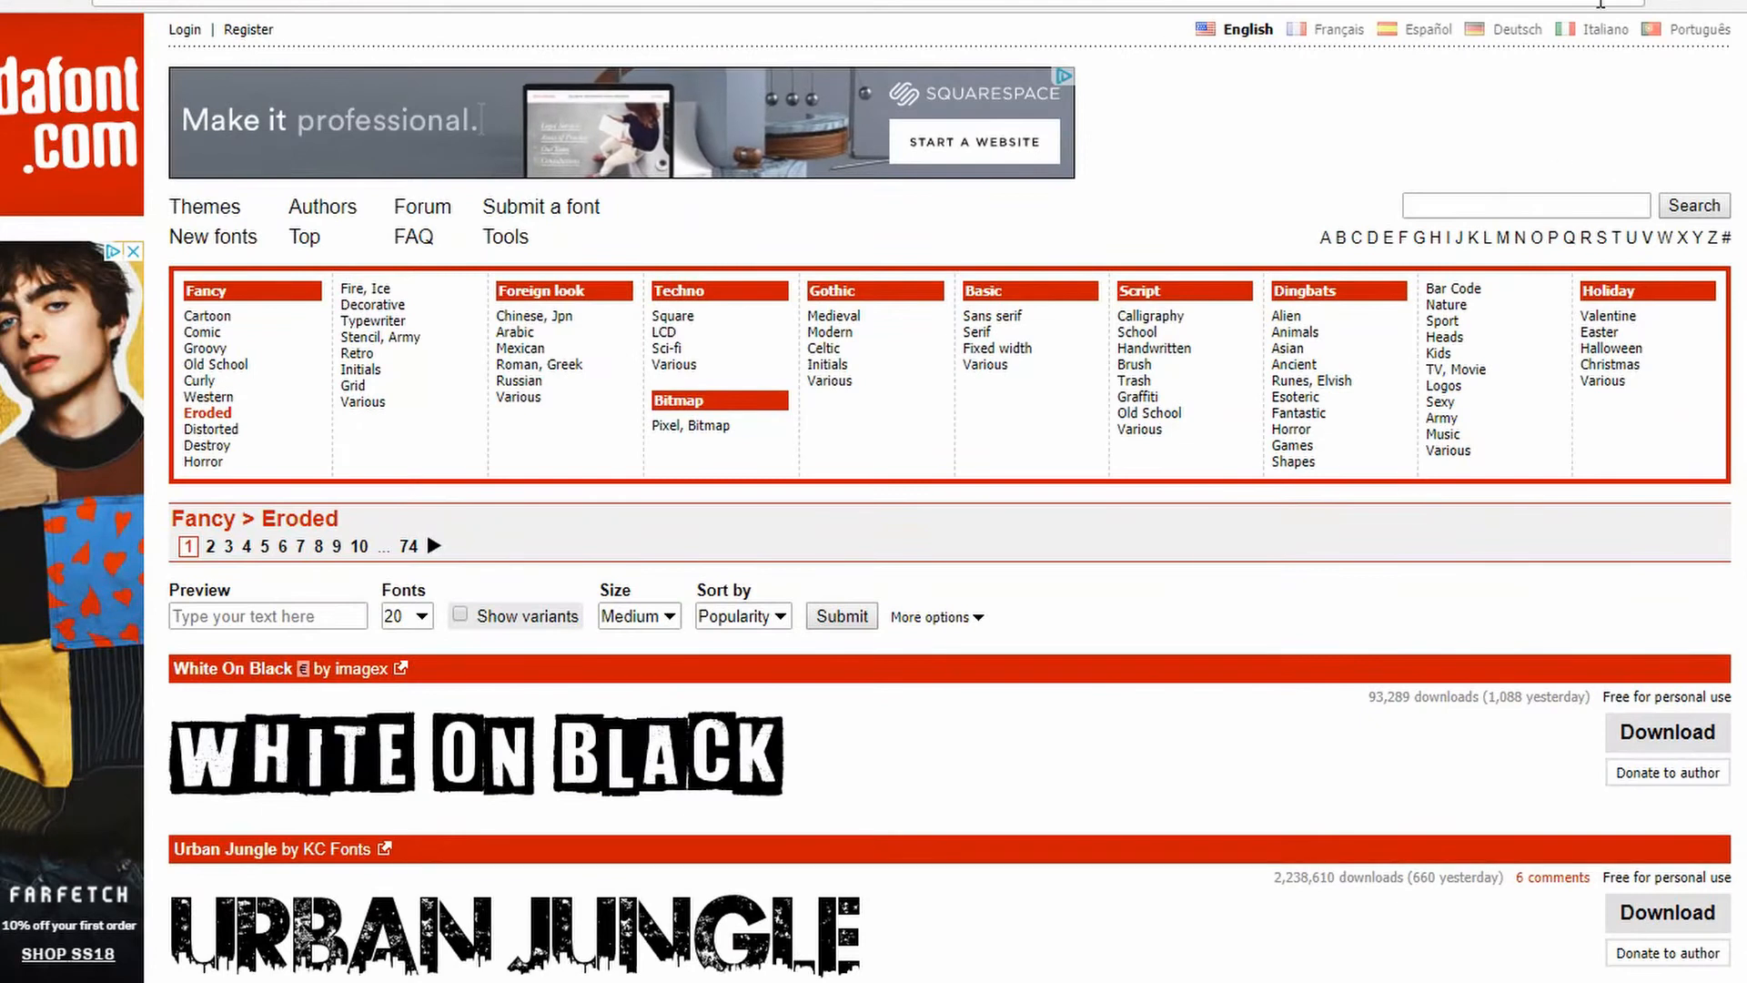
{"action": "scroll", "coordinate": [733, 694], "scroll_direction": "down", "scroll_amount": 5}
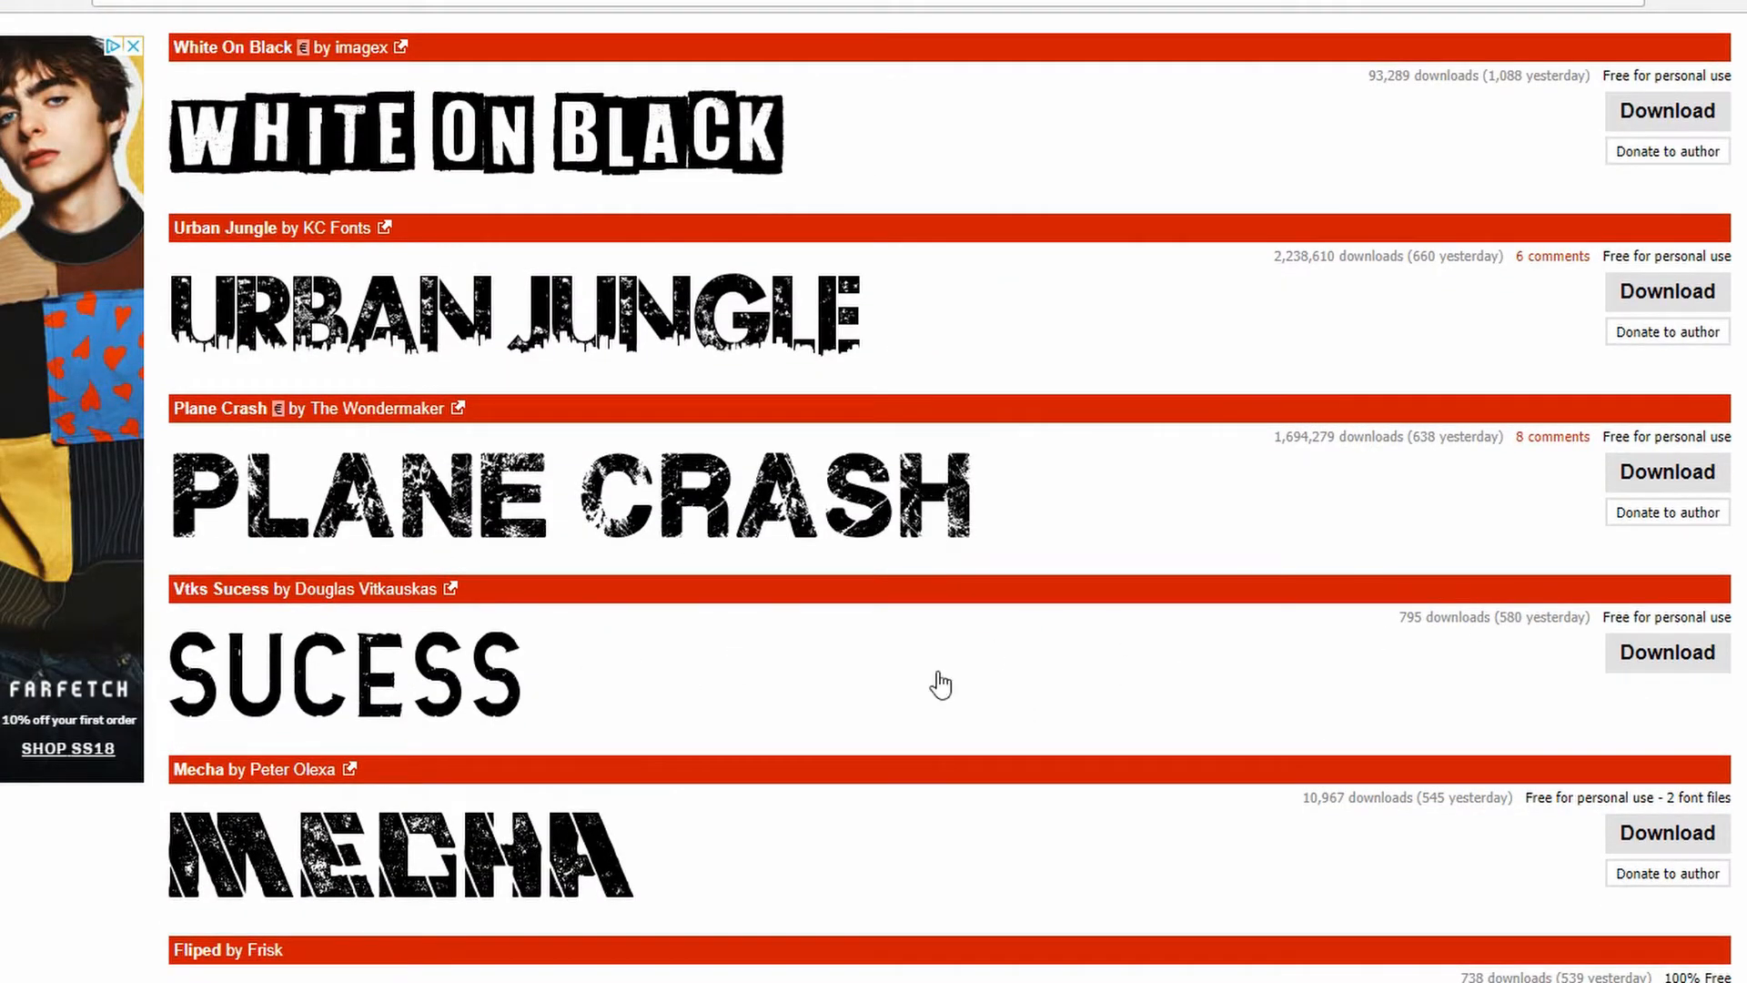
{"action": "scroll", "coordinate": [894, 643], "scroll_direction": "up", "scroll_amount": 5}
{"action": "scroll", "coordinate": [837, 350], "scroll_direction": "down", "scroll_amount": 12}
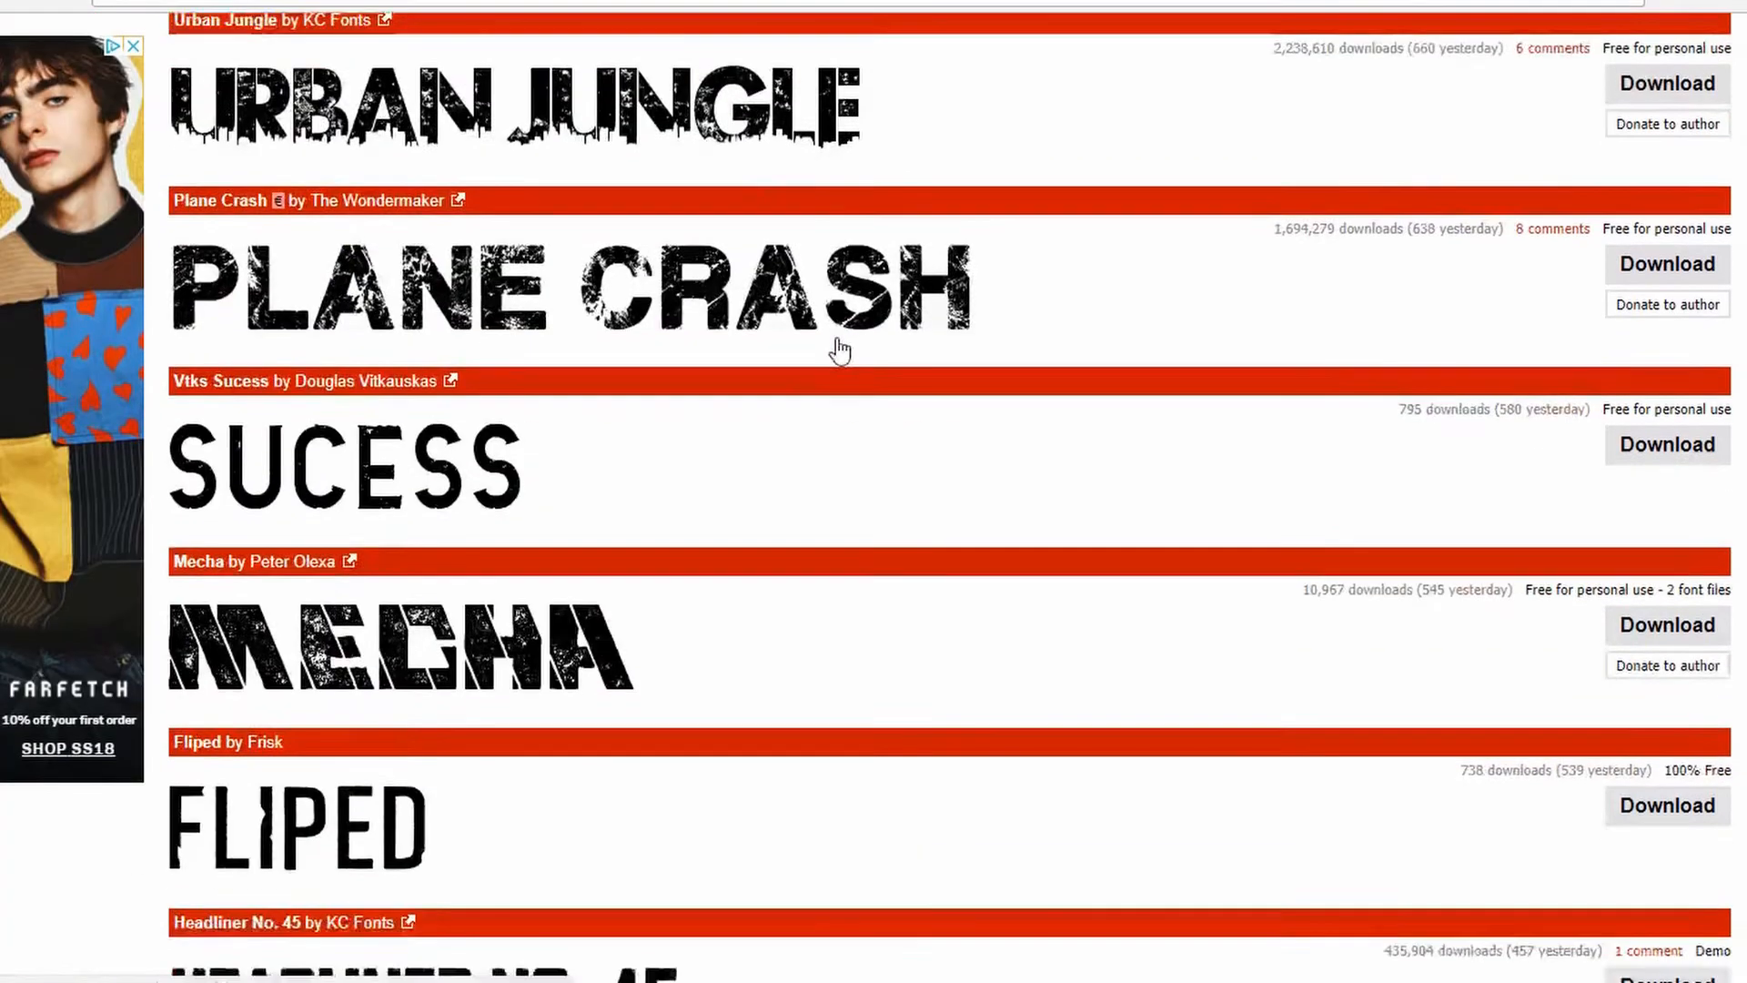
{"action": "scroll", "coordinate": [833, 369], "scroll_direction": "down", "scroll_amount": 4}
{"action": "scroll", "coordinate": [834, 379], "scroll_direction": "up", "scroll_amount": 4}
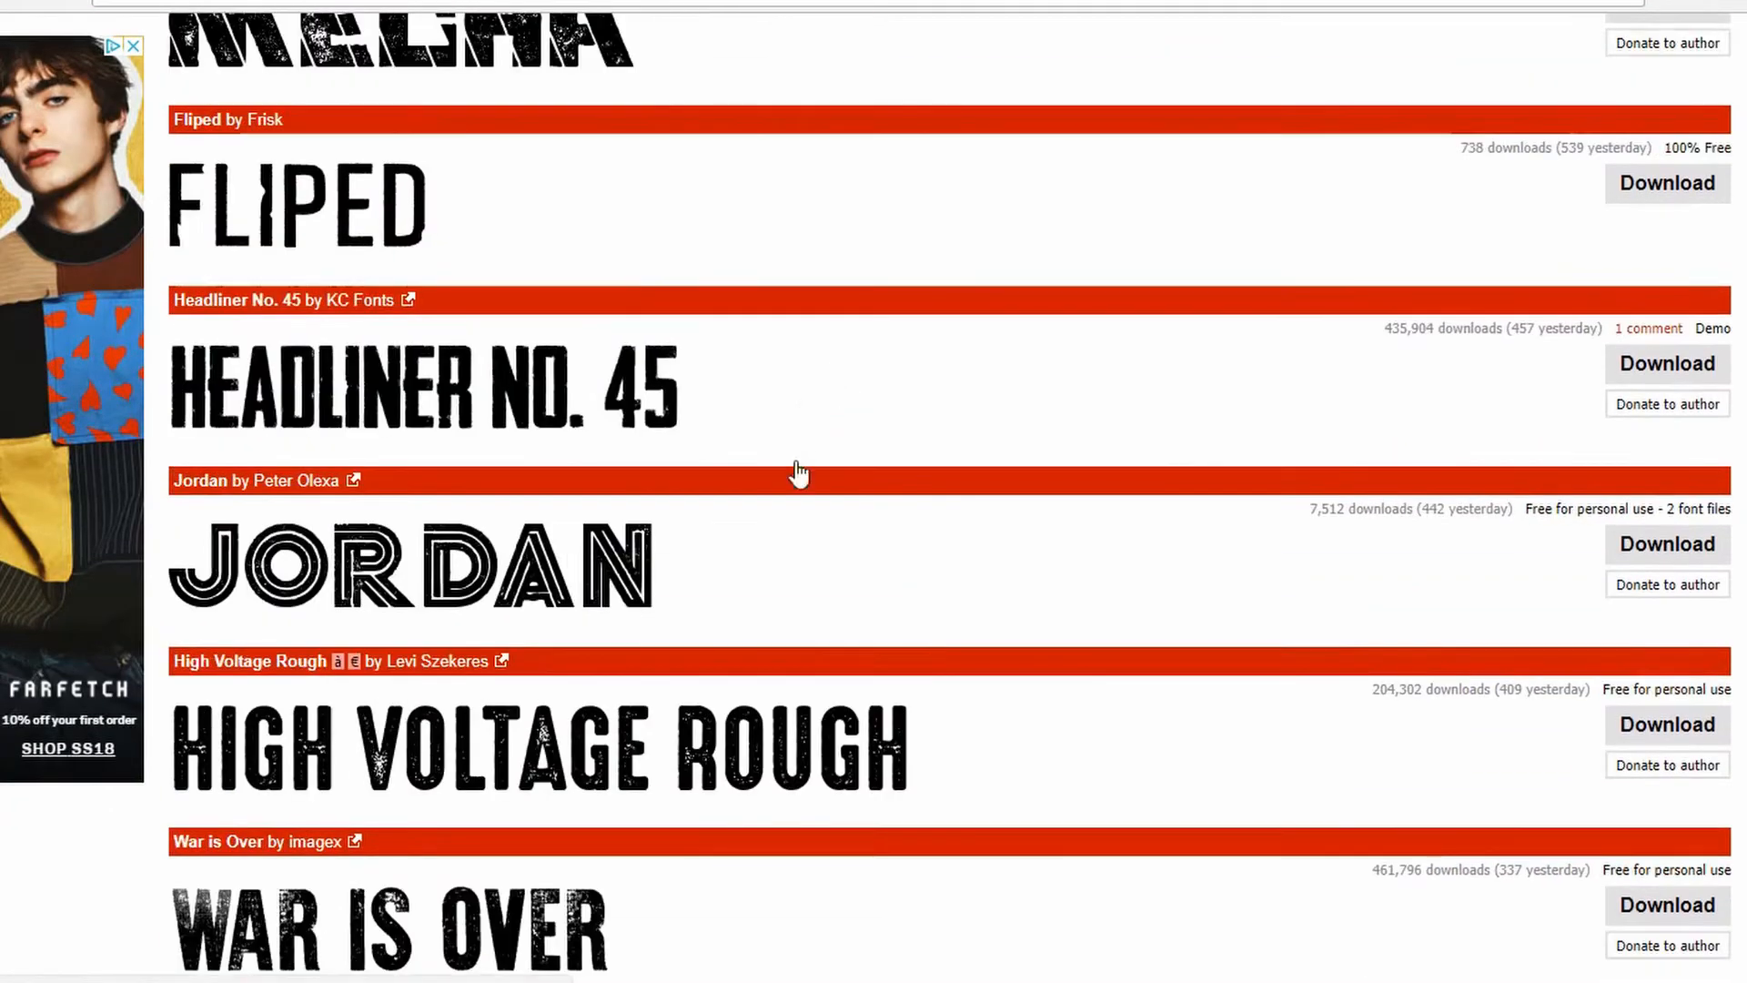
Step: Download the Jordan font, open jordan.zip and dismiss the WinRAR licence reminder
{"action": "left_click", "coordinate": [1649, 558]}
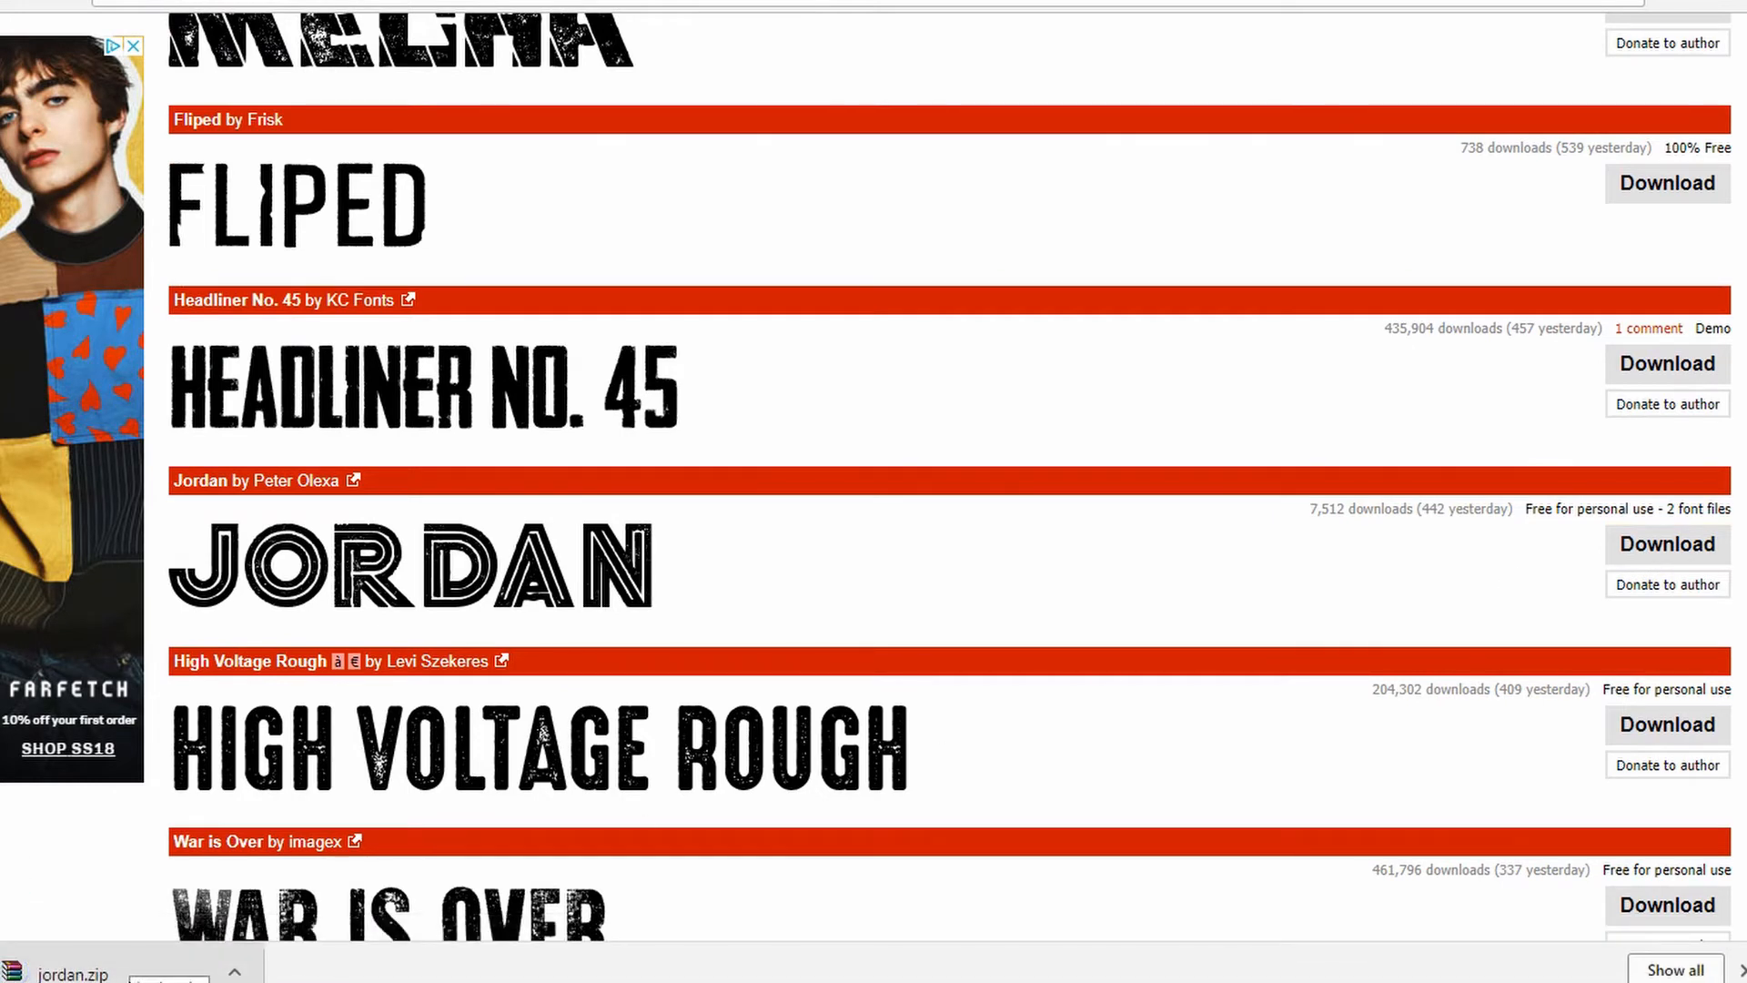
{"action": "left_click", "coordinate": [234, 972]}
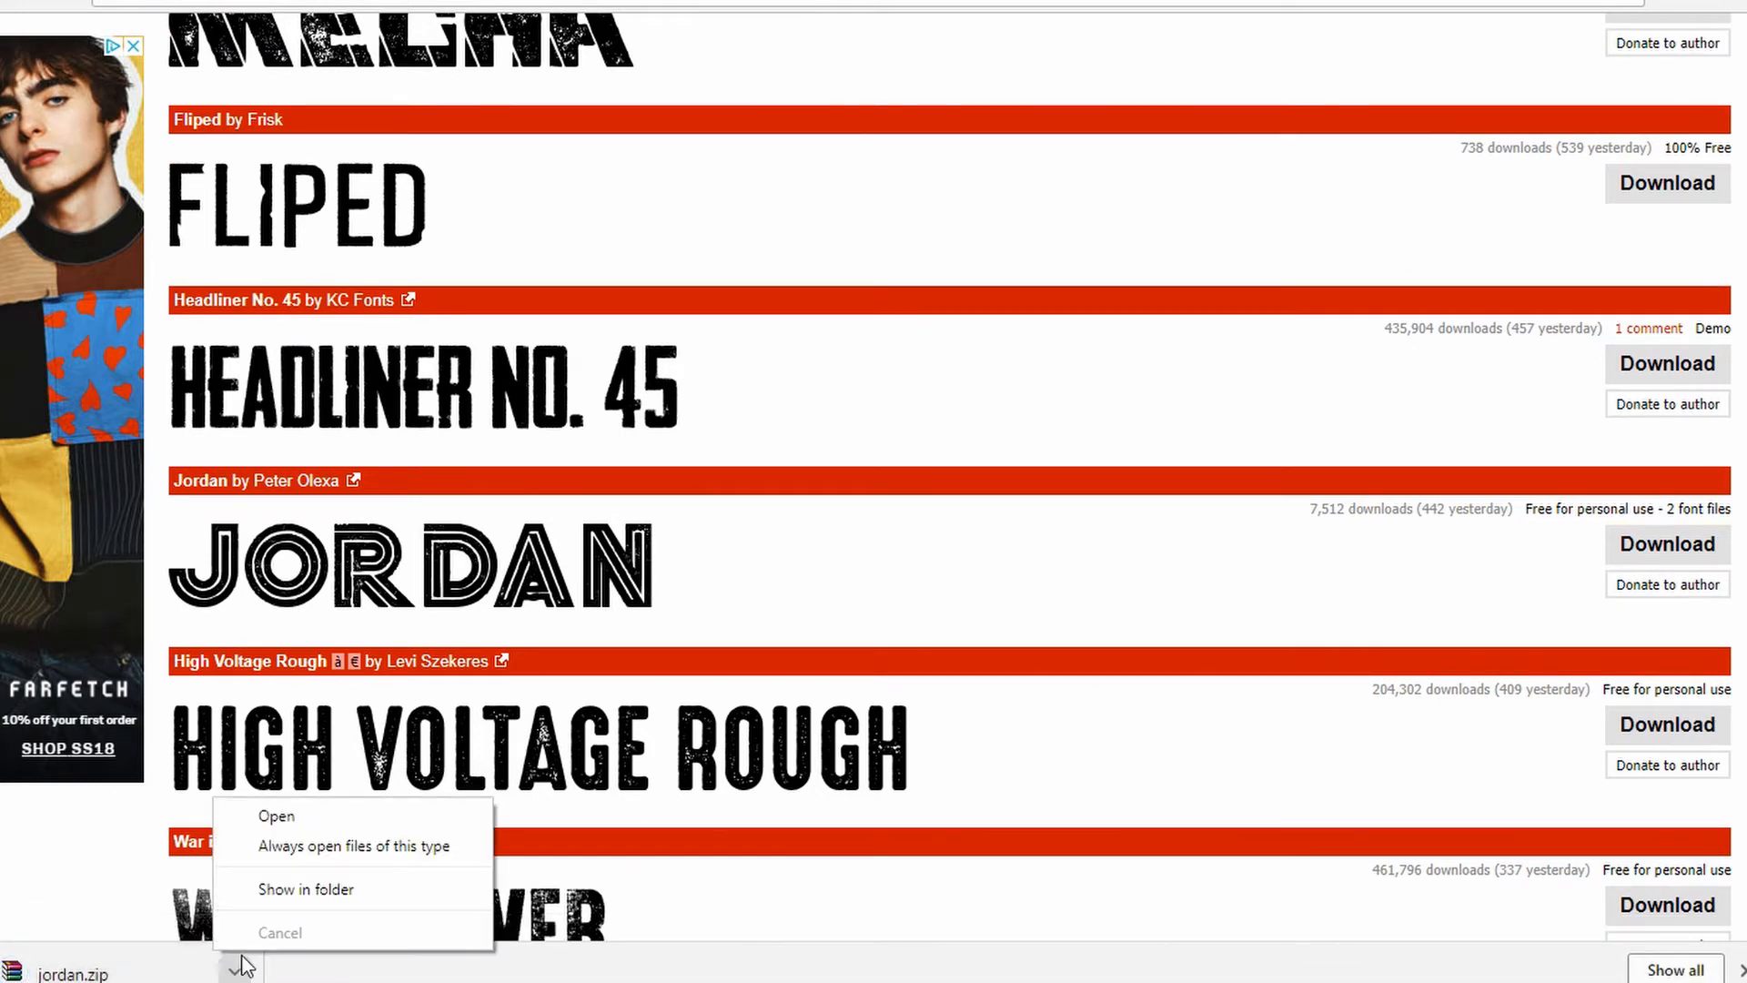
{"action": "left_click", "coordinate": [287, 815]}
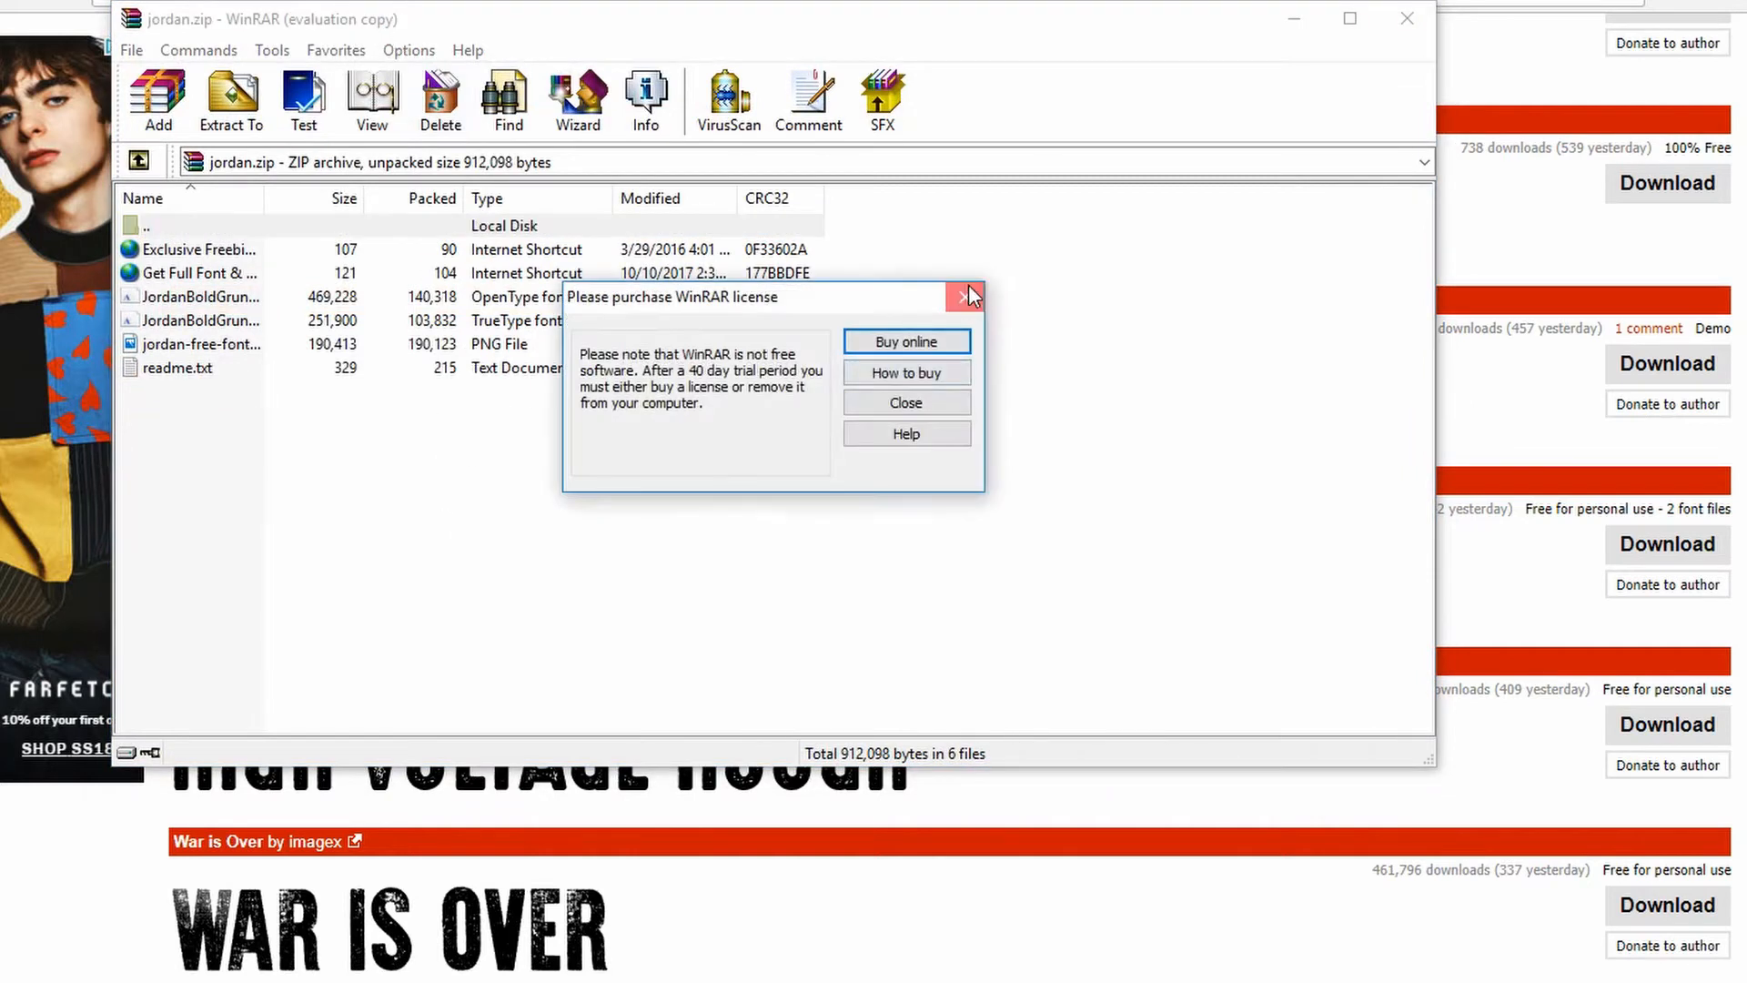
{"action": "left_click", "coordinate": [966, 385]}
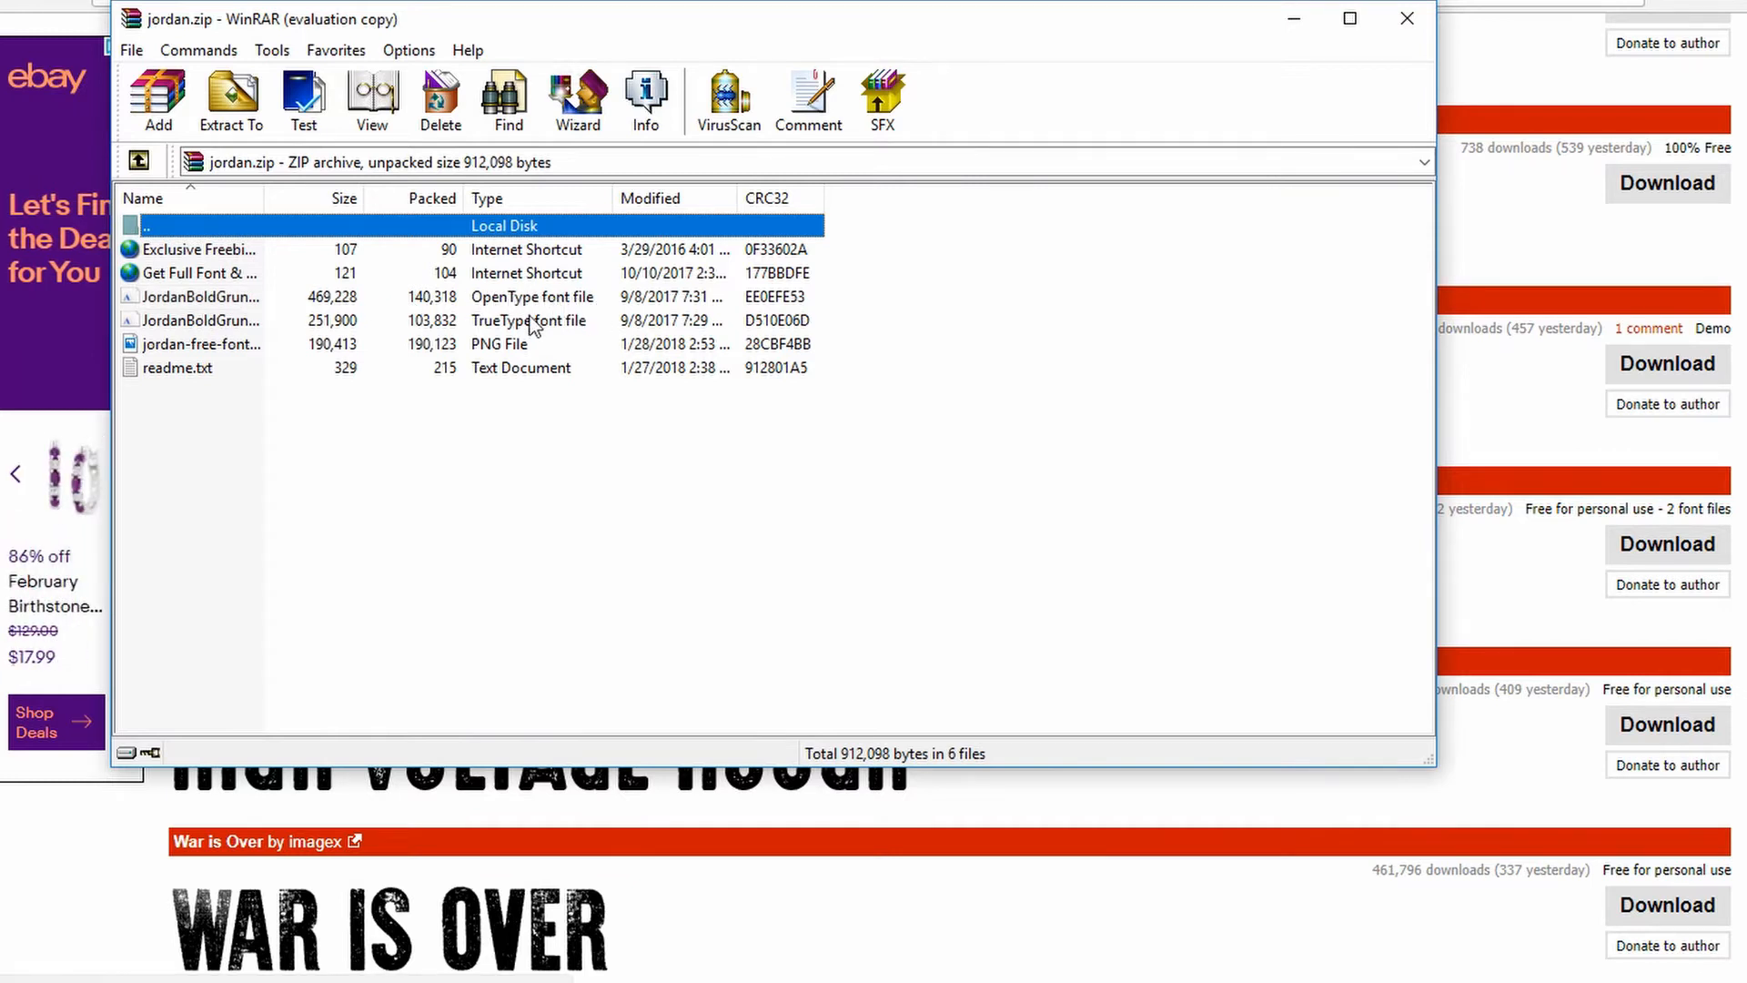
Step: Open the OpenType Jordan Bold Grunge font file from the archive and install it
{"action": "double_click", "coordinate": [469, 299]}
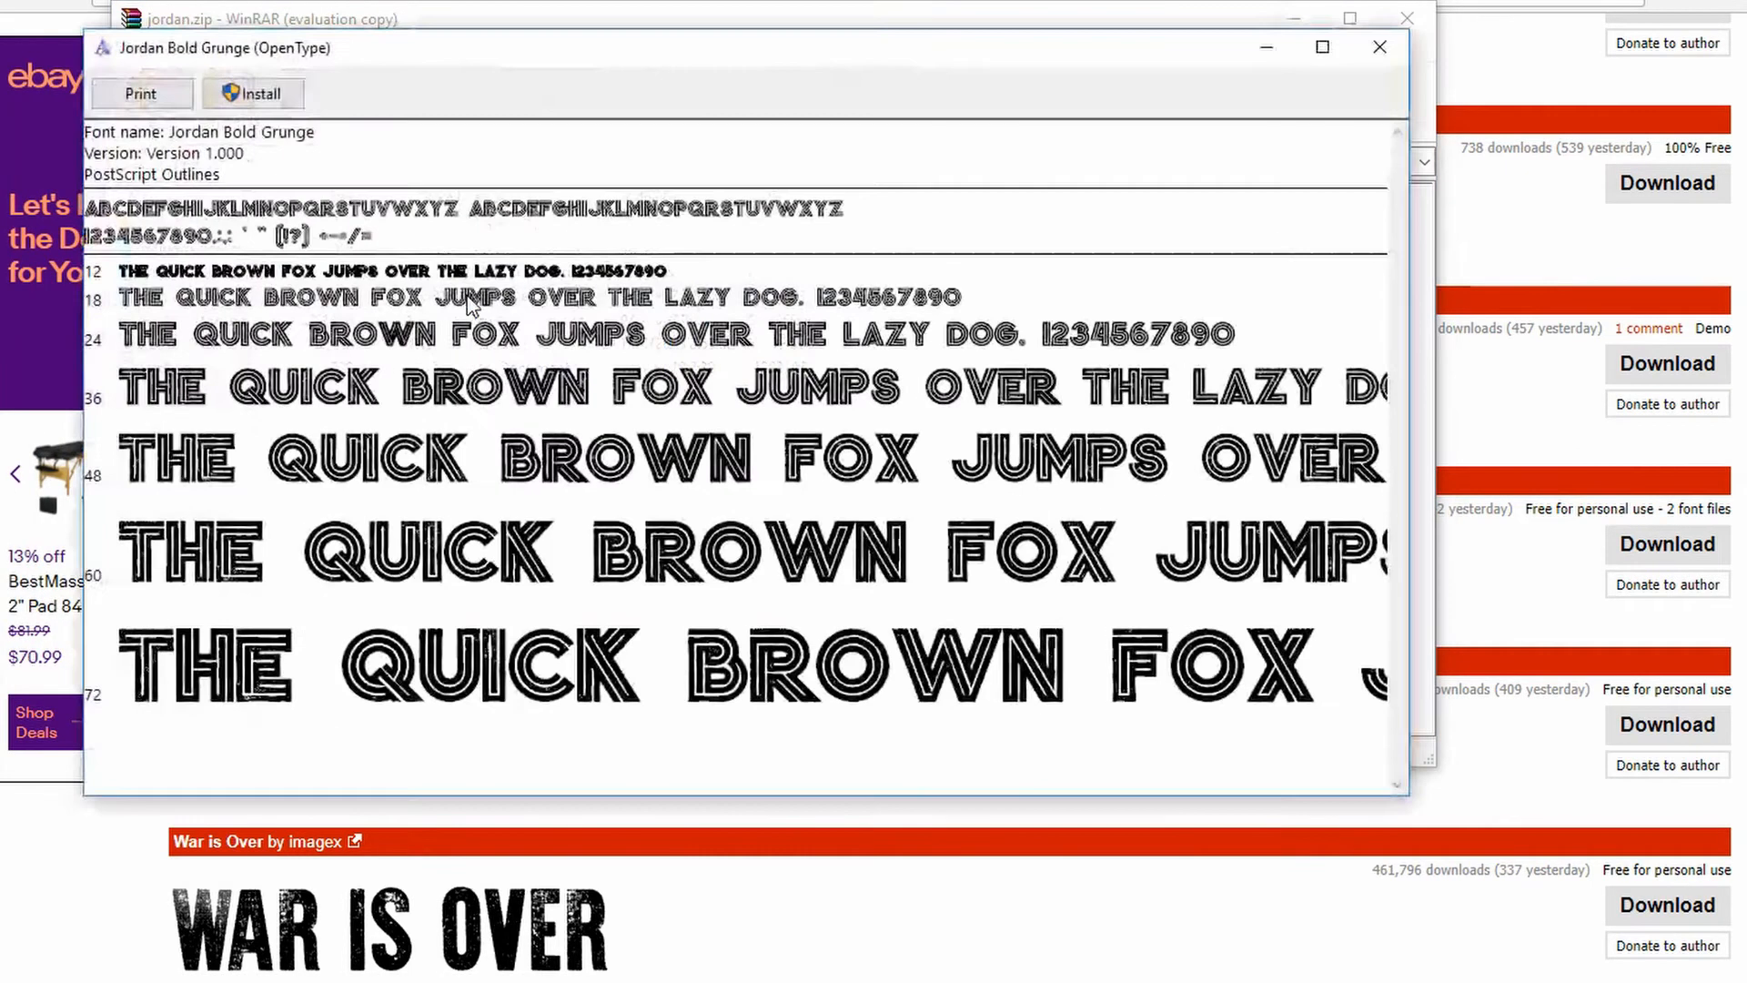
{"action": "left_click_drag", "start_coordinate": [464, 63], "coordinate": [648, 37]}
{"action": "left_click", "coordinate": [452, 68]}
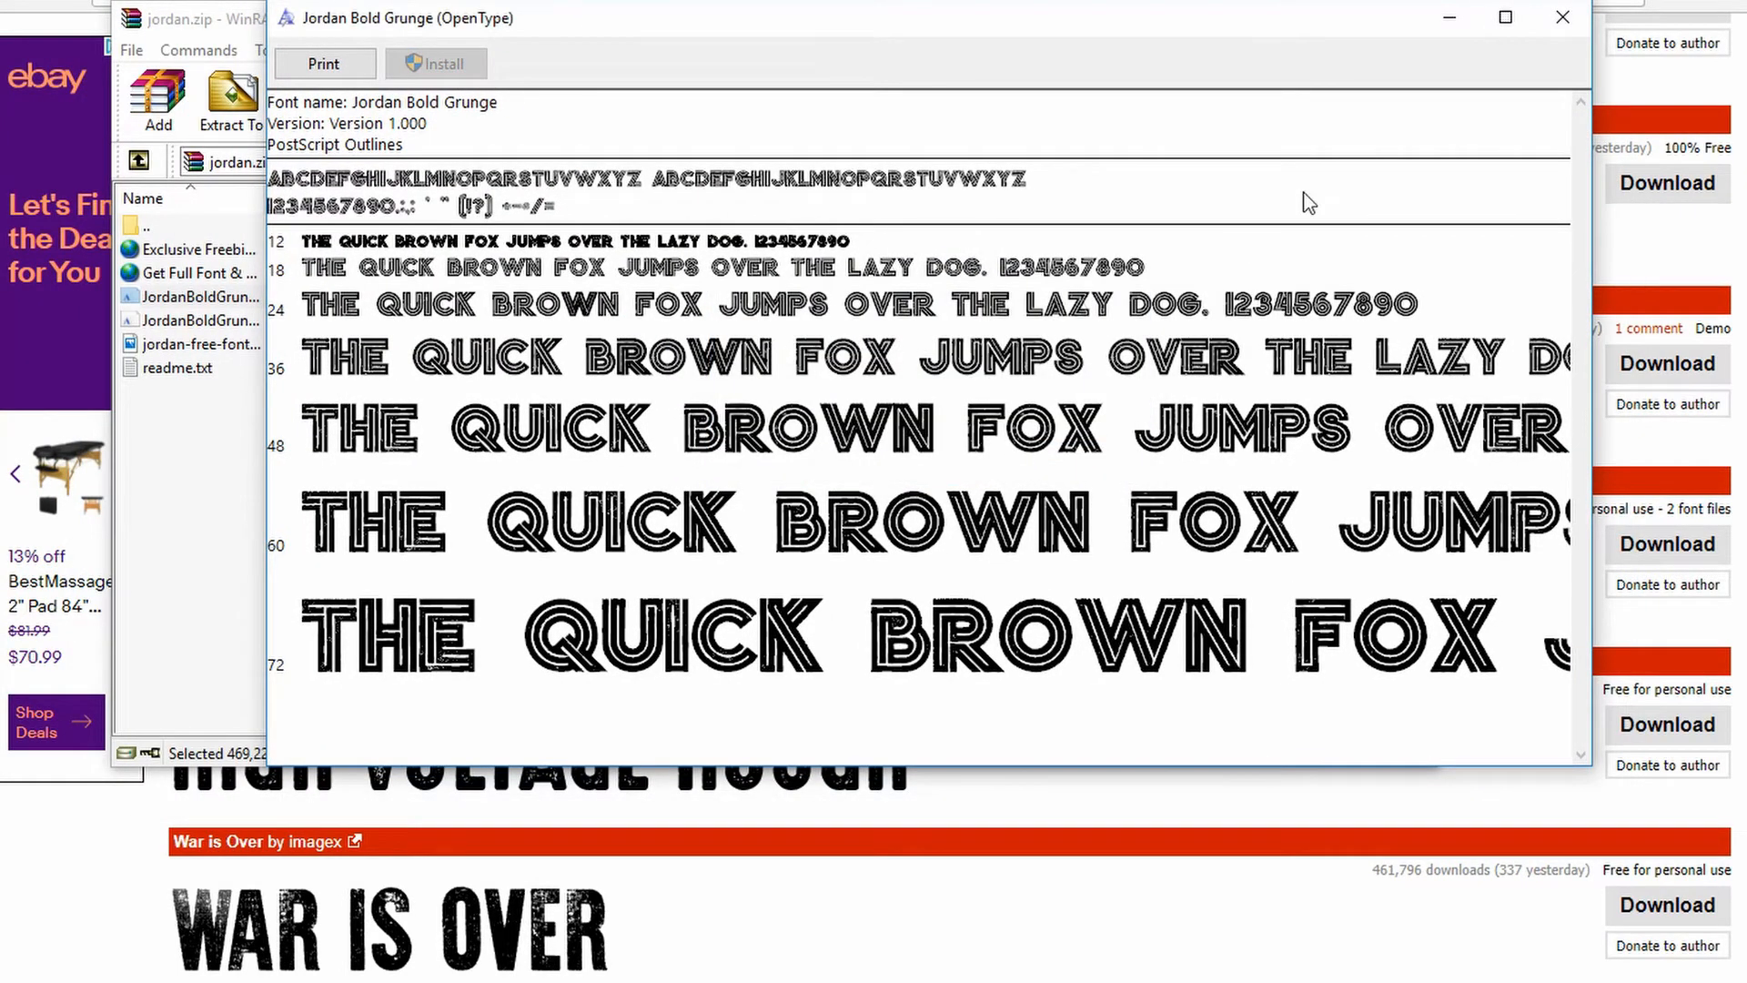
Step: Close the font preview and the jordan.zip archive, return to paint.net and set the text font to Jordan Bold Grunge
{"action": "left_click", "coordinate": [1562, 18]}
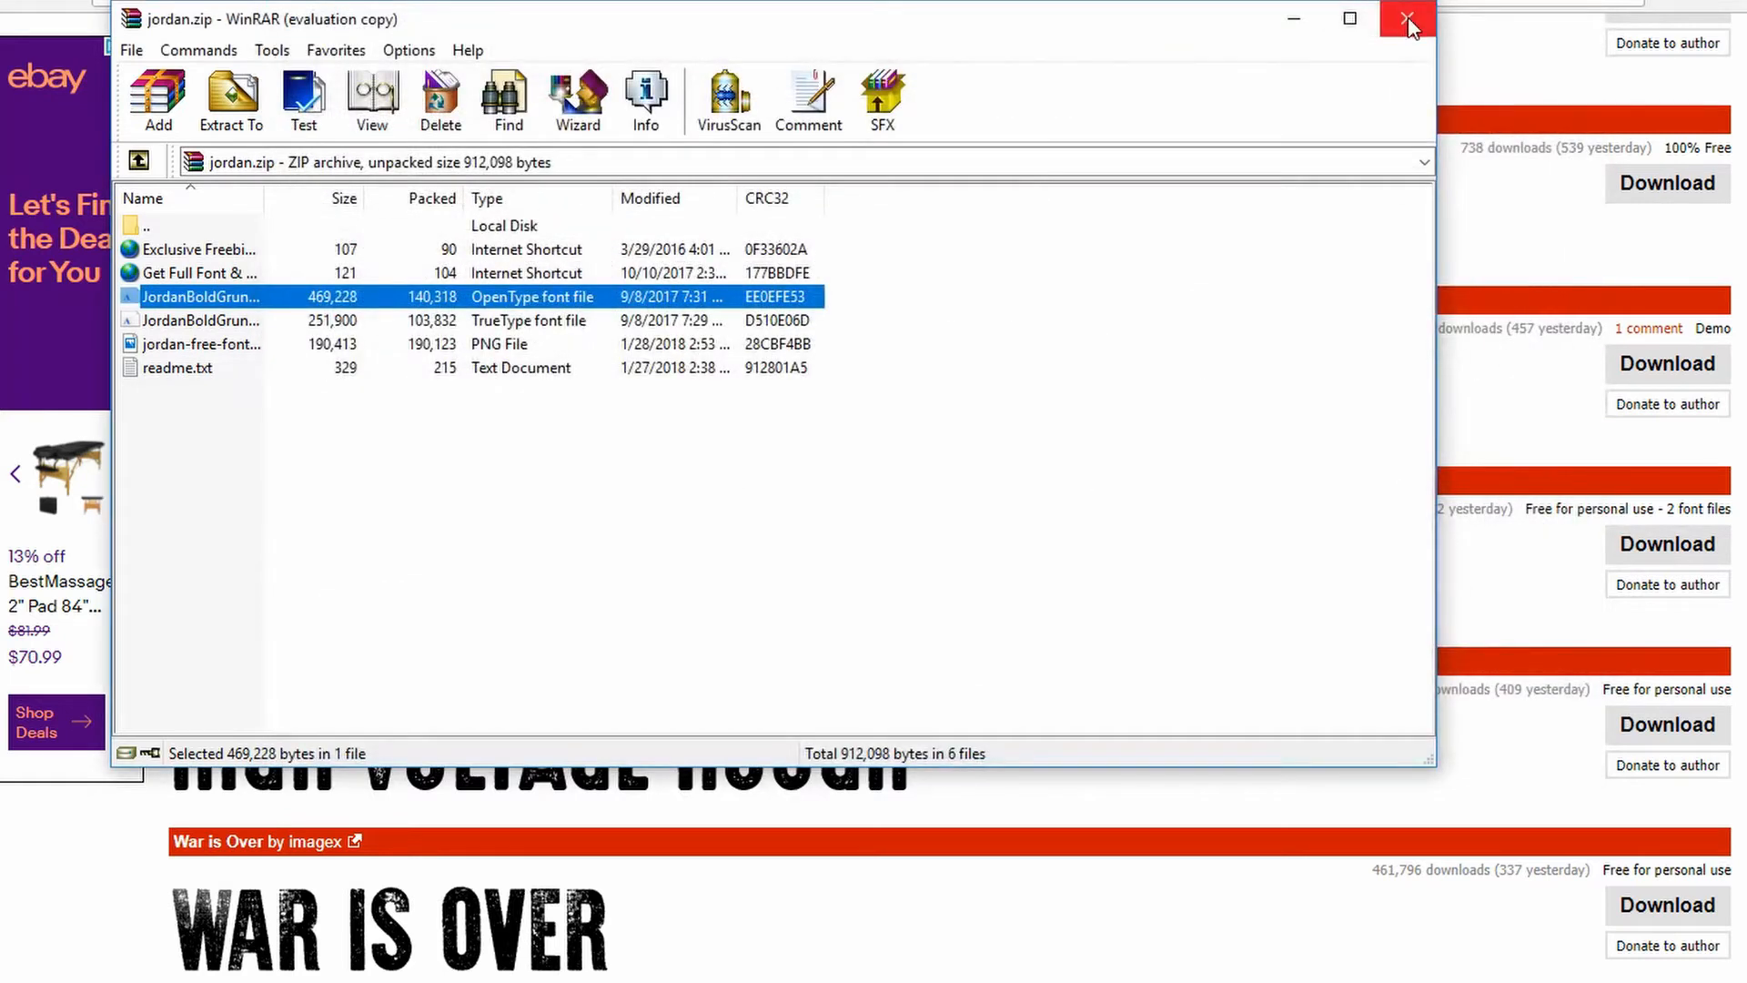
{"action": "left_click", "coordinate": [1442, 13]}
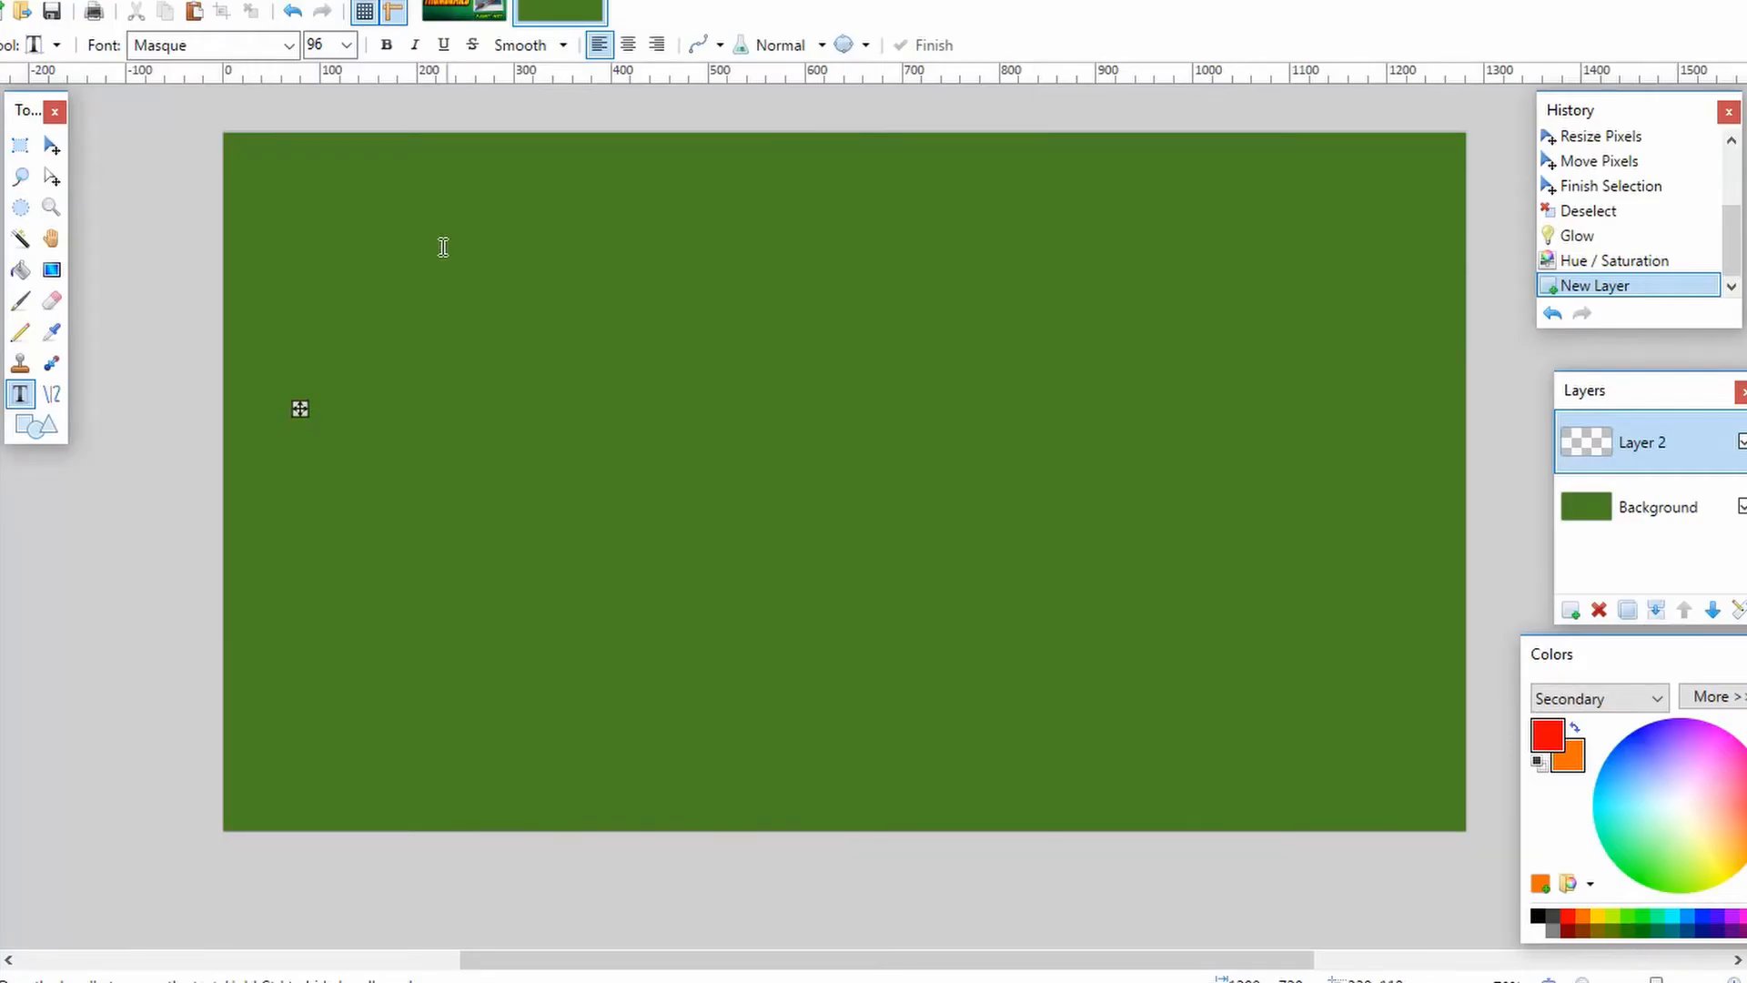
{"action": "left_click", "coordinate": [288, 45]}
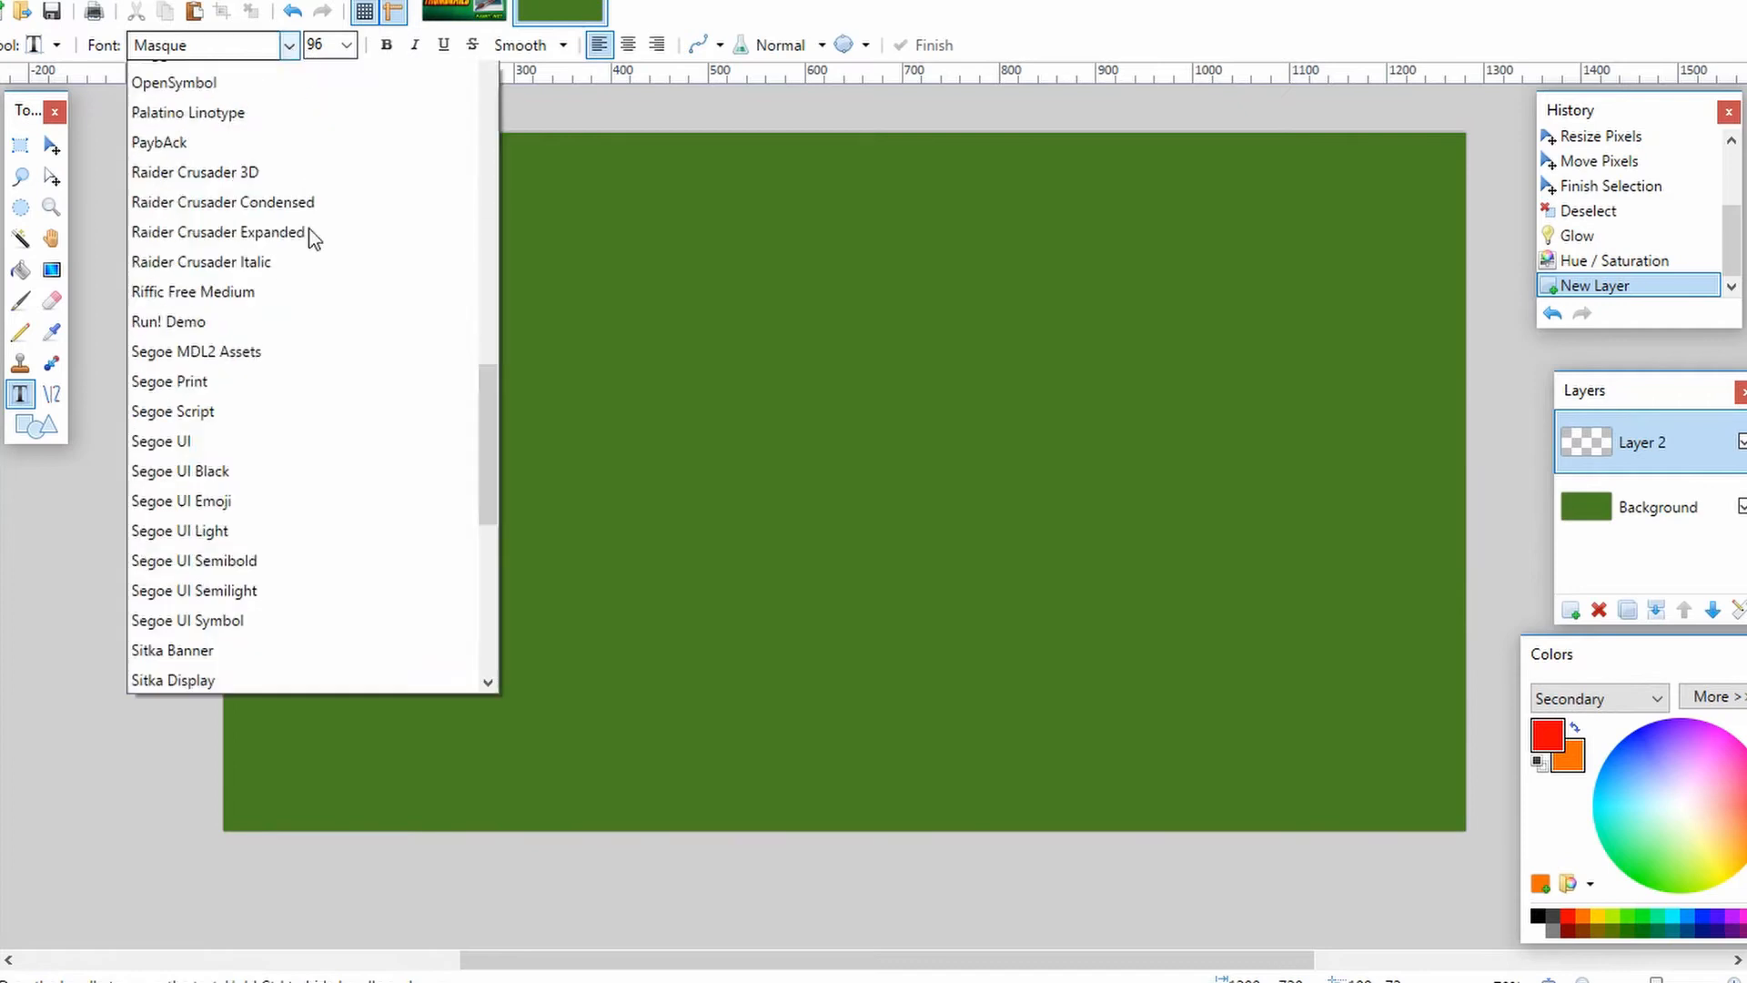
{"action": "scroll", "coordinate": [282, 228], "scroll_direction": "down", "scroll_amount": 2}
{"action": "scroll", "coordinate": [289, 409], "scroll_direction": "up", "scroll_amount": 12}
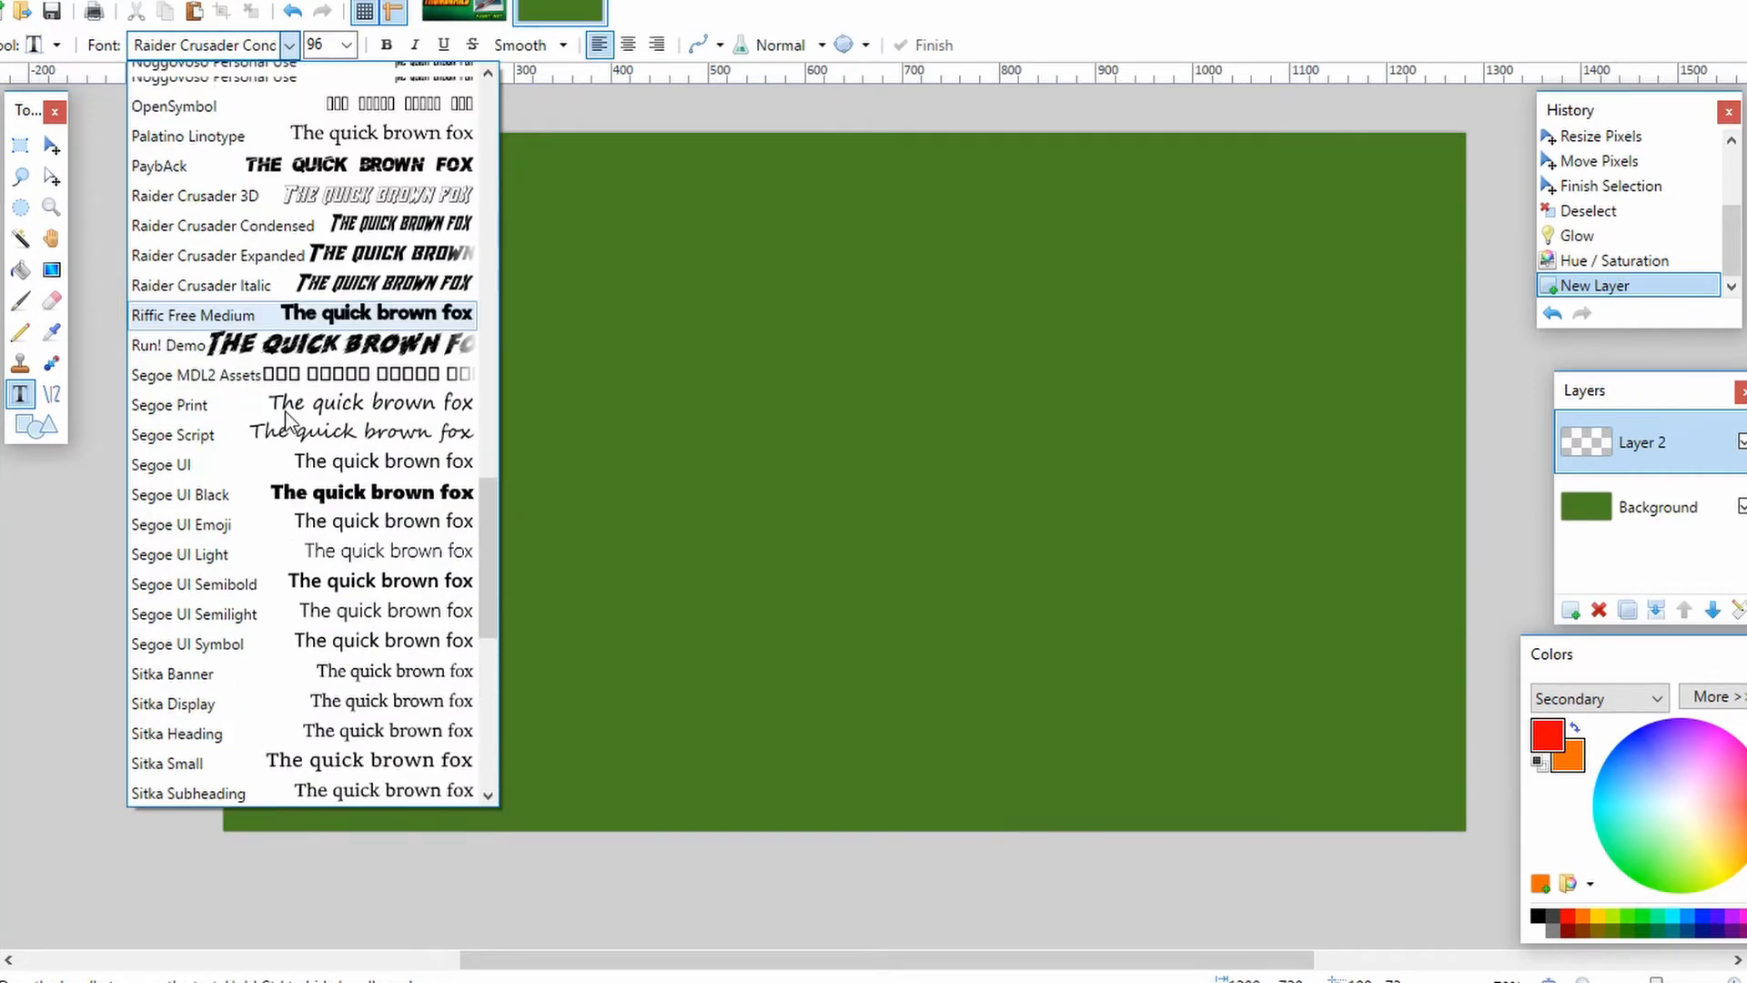
{"action": "scroll", "coordinate": [289, 420], "scroll_direction": "up", "scroll_amount": 8}
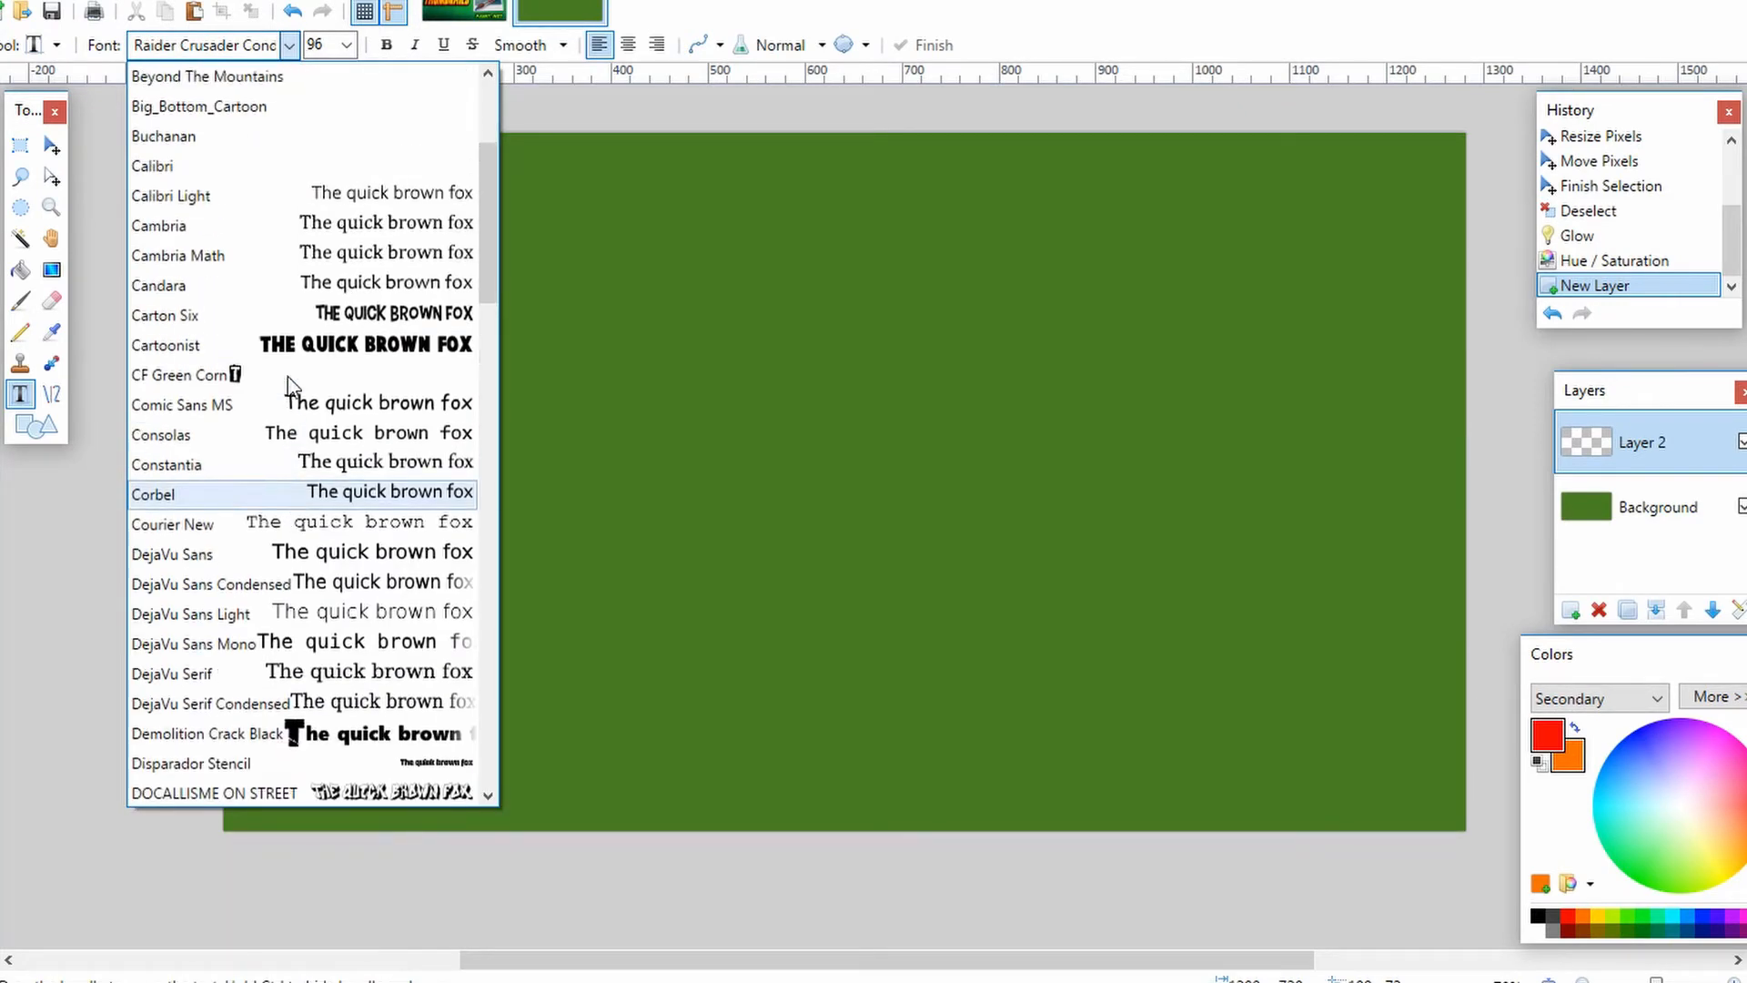
{"action": "scroll", "coordinate": [291, 382], "scroll_direction": "down", "scroll_amount": 16}
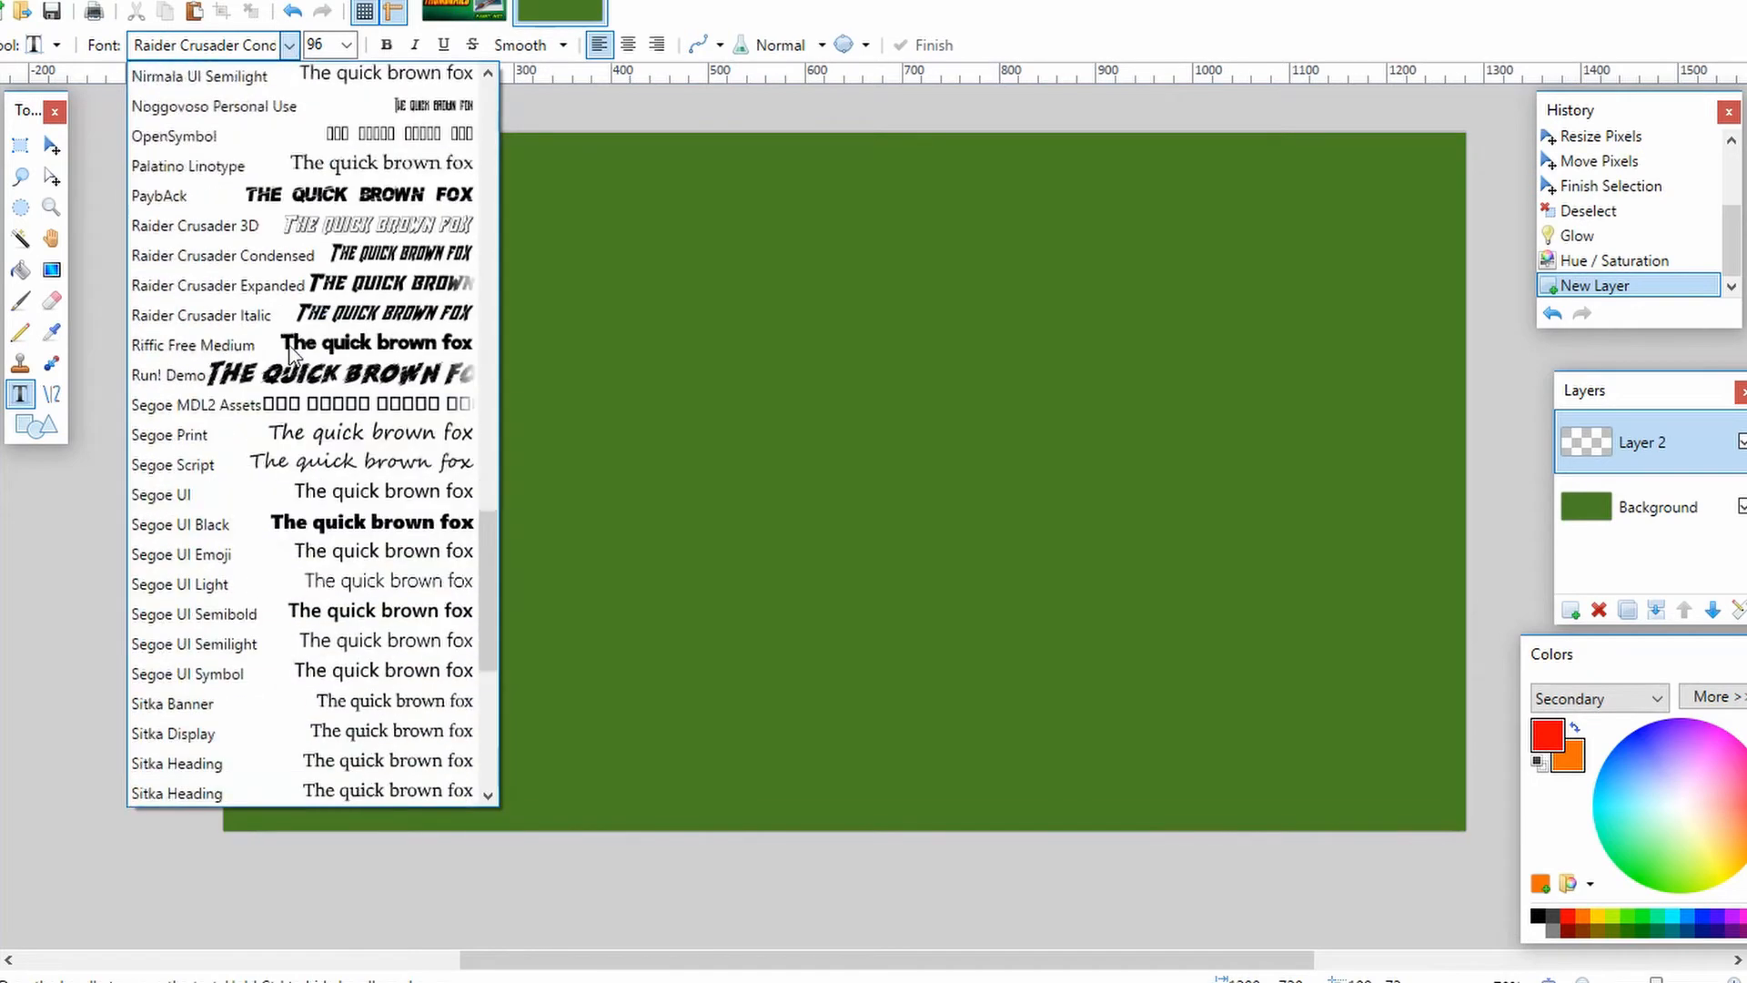
{"action": "scroll", "coordinate": [292, 355], "scroll_direction": "up", "scroll_amount": 3}
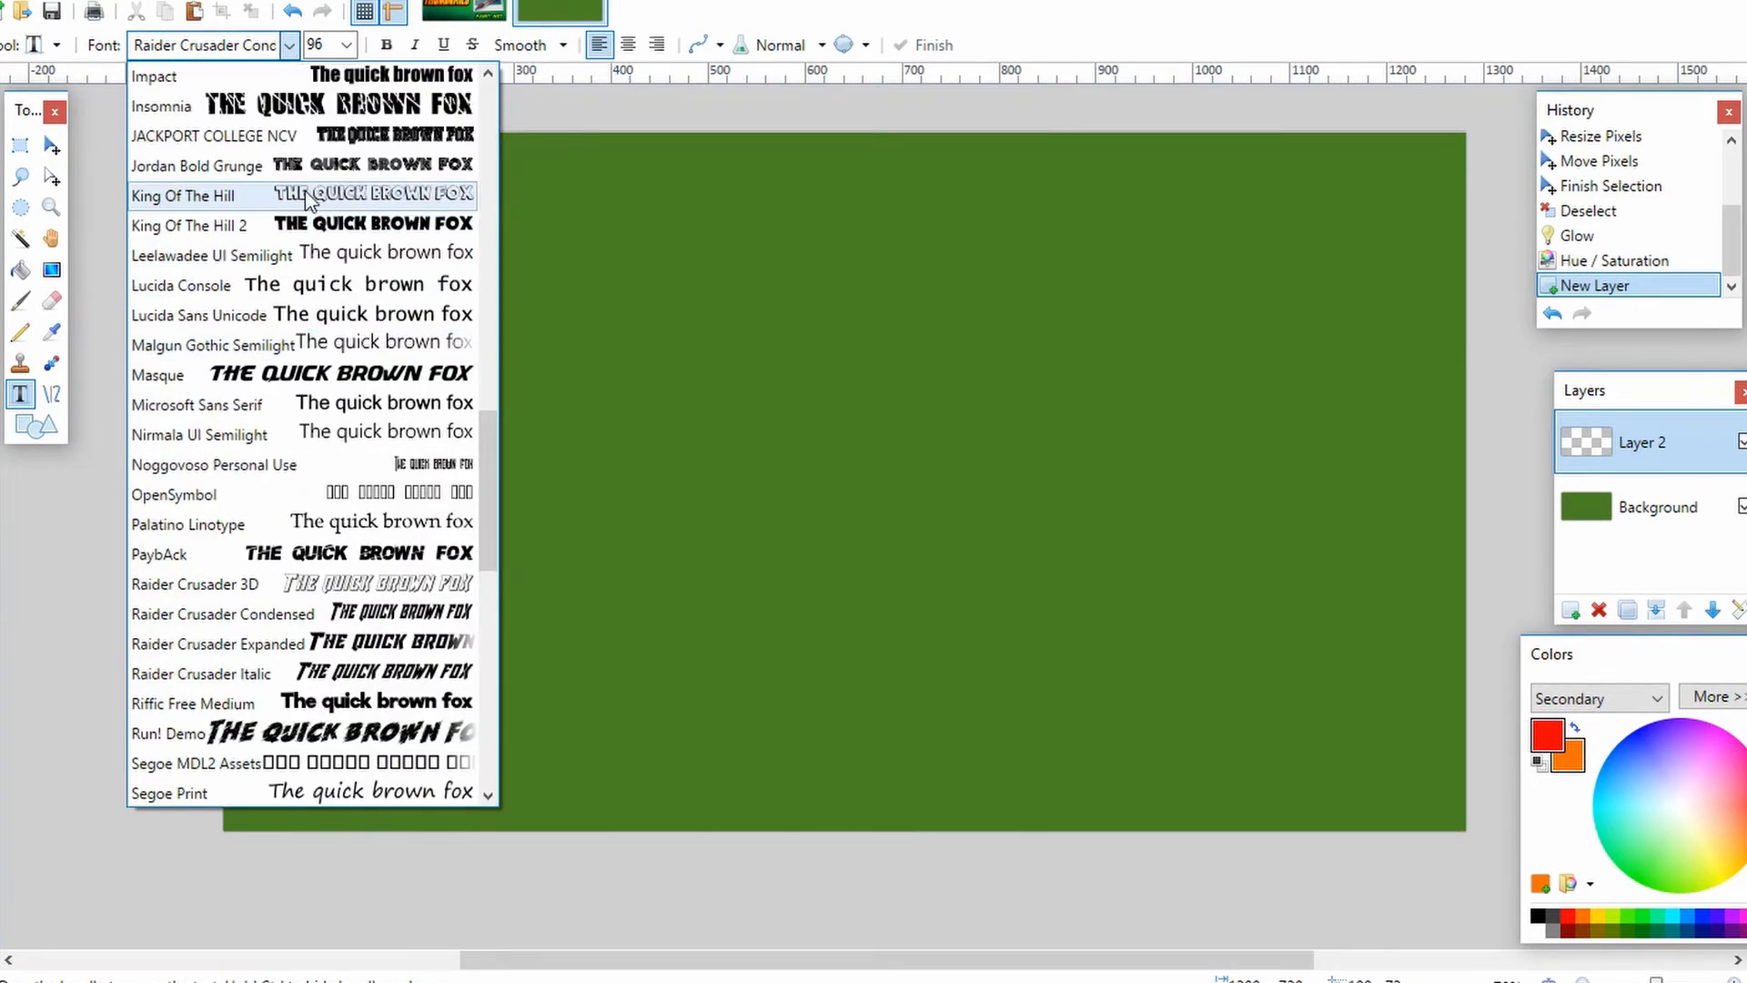
{"action": "left_click", "coordinate": [329, 168]}
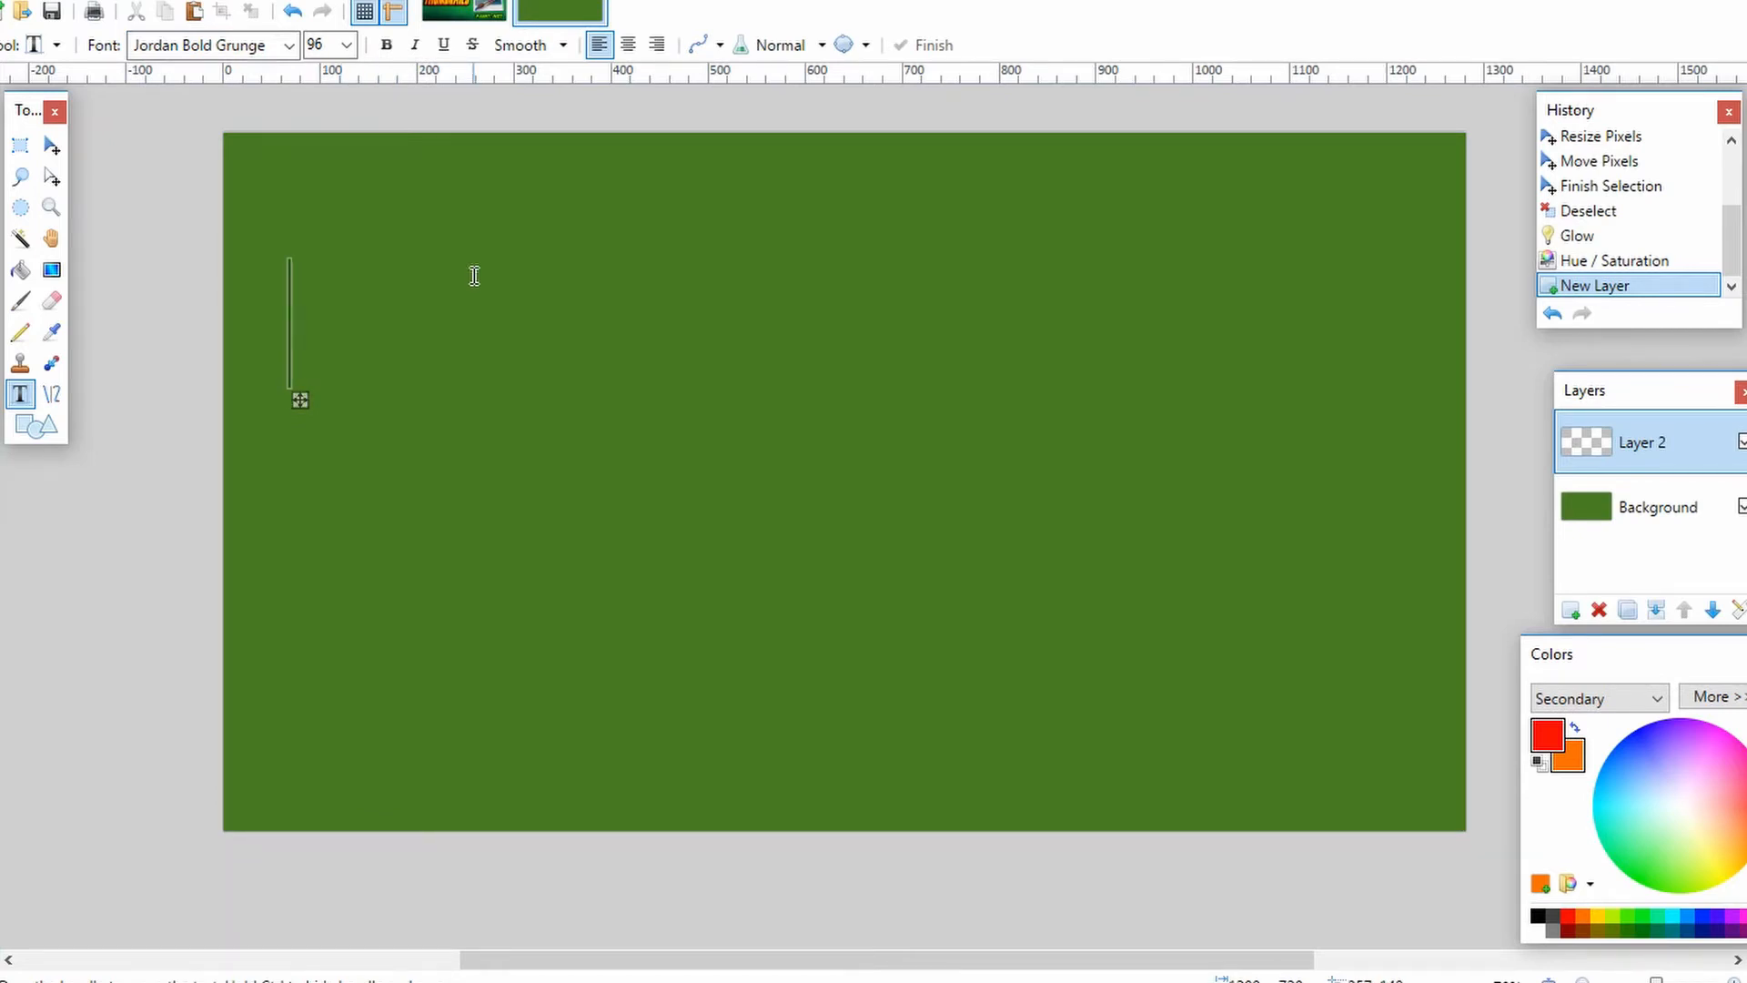
Step: Write the title HOW TO MAKE THUMBNAILS on two lines on the new layer and rename that layer text
{"action": "type", "text": "HOW T"}
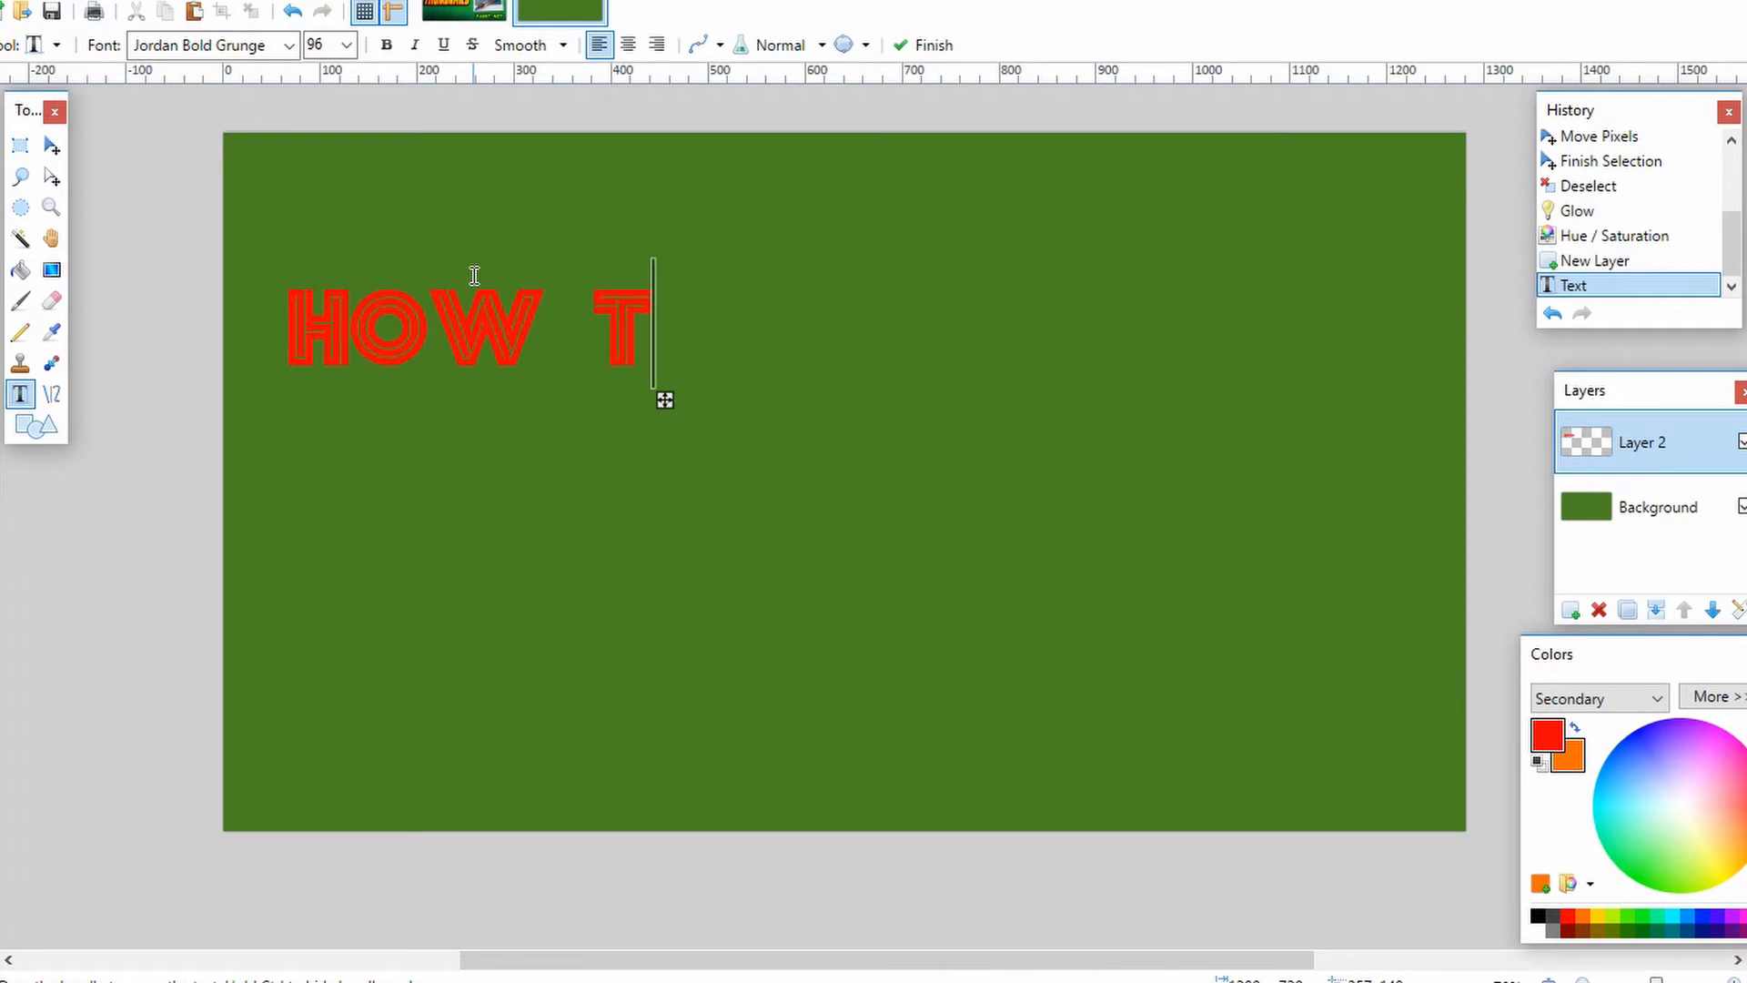
{"action": "type", "text": "O MAKE"}
{"action": "key", "text": "Return"}
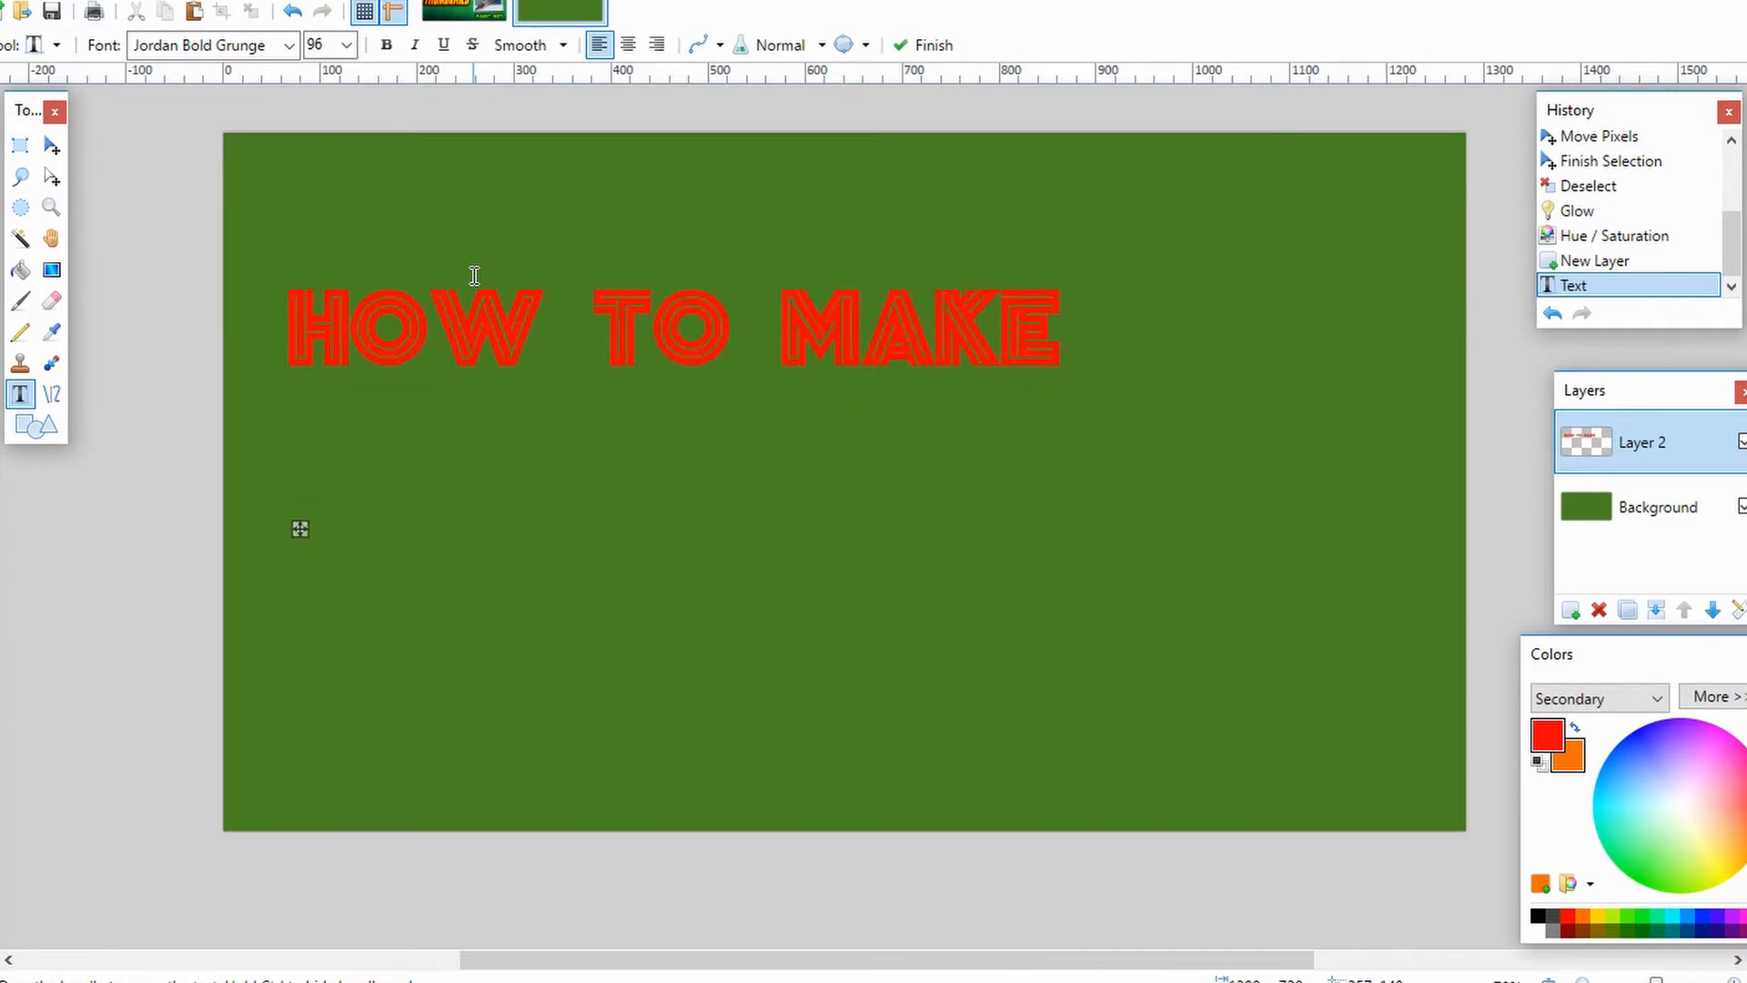
{"action": "type", "text": "THUMBNA"}
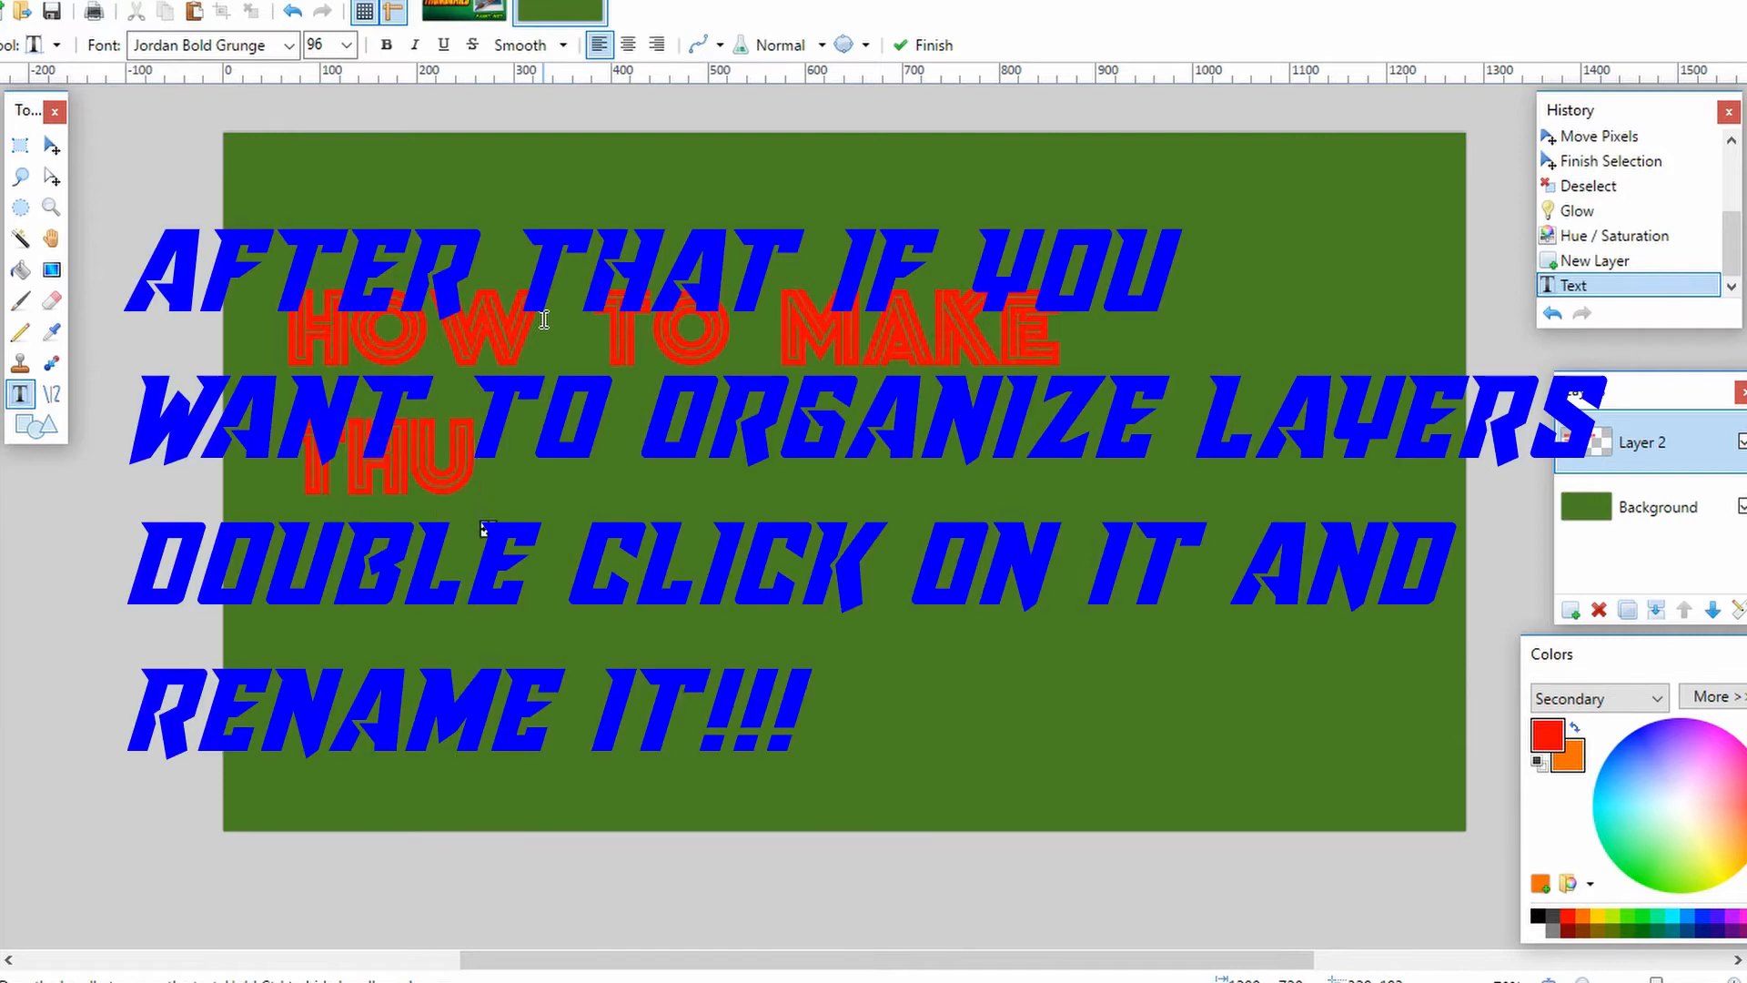
{"action": "type", "text": "IL"}
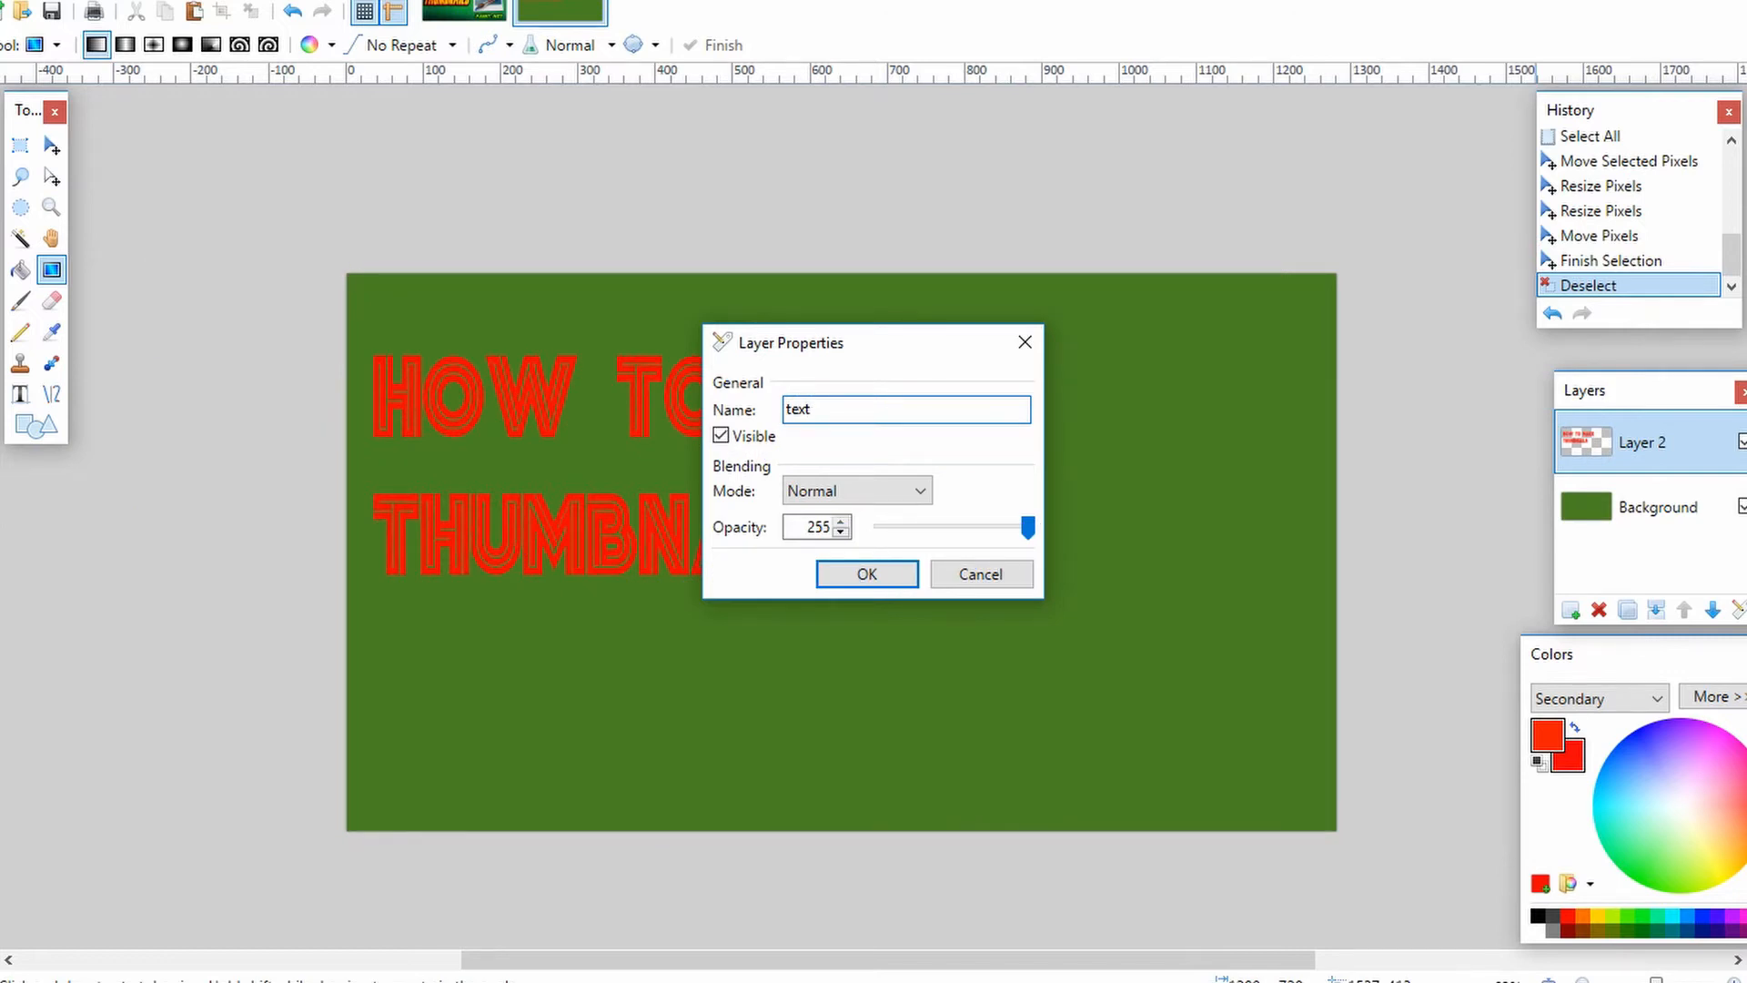
{"action": "key", "text": "Return"}
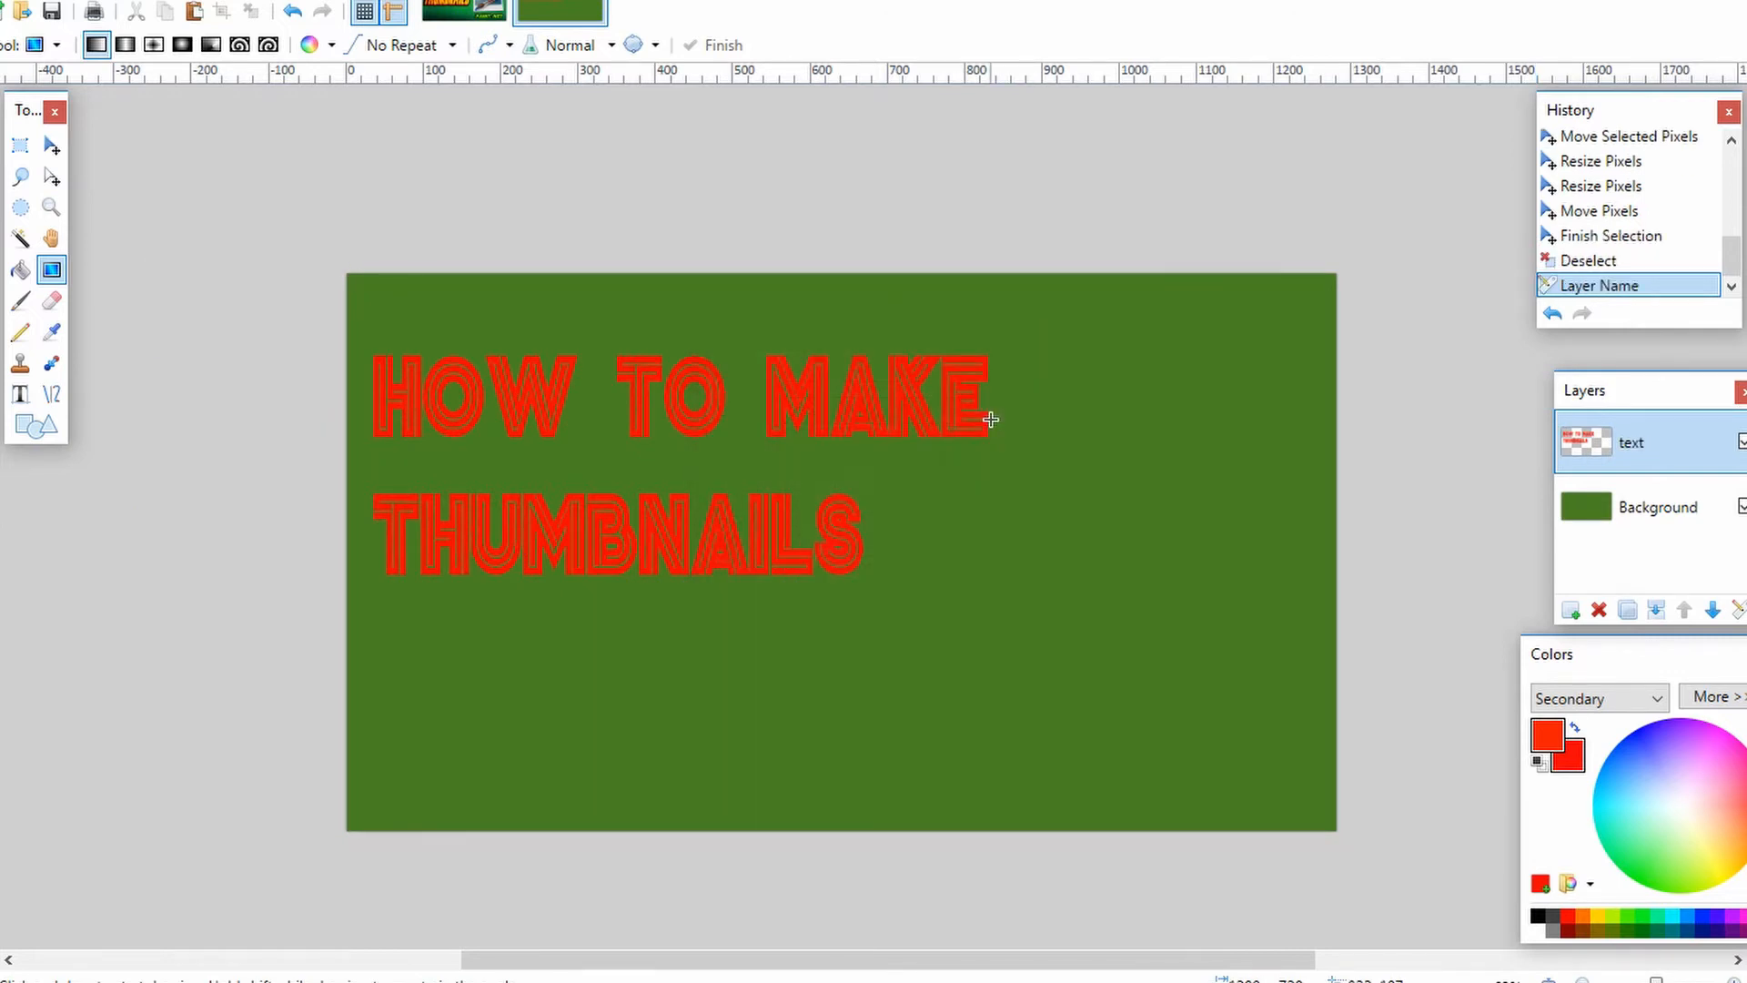
Step: Try a gradient on the text layer without selecting the letters first, and undo it
{"action": "scroll", "coordinate": [774, 510], "scroll_direction": "up", "scroll_amount": 2}
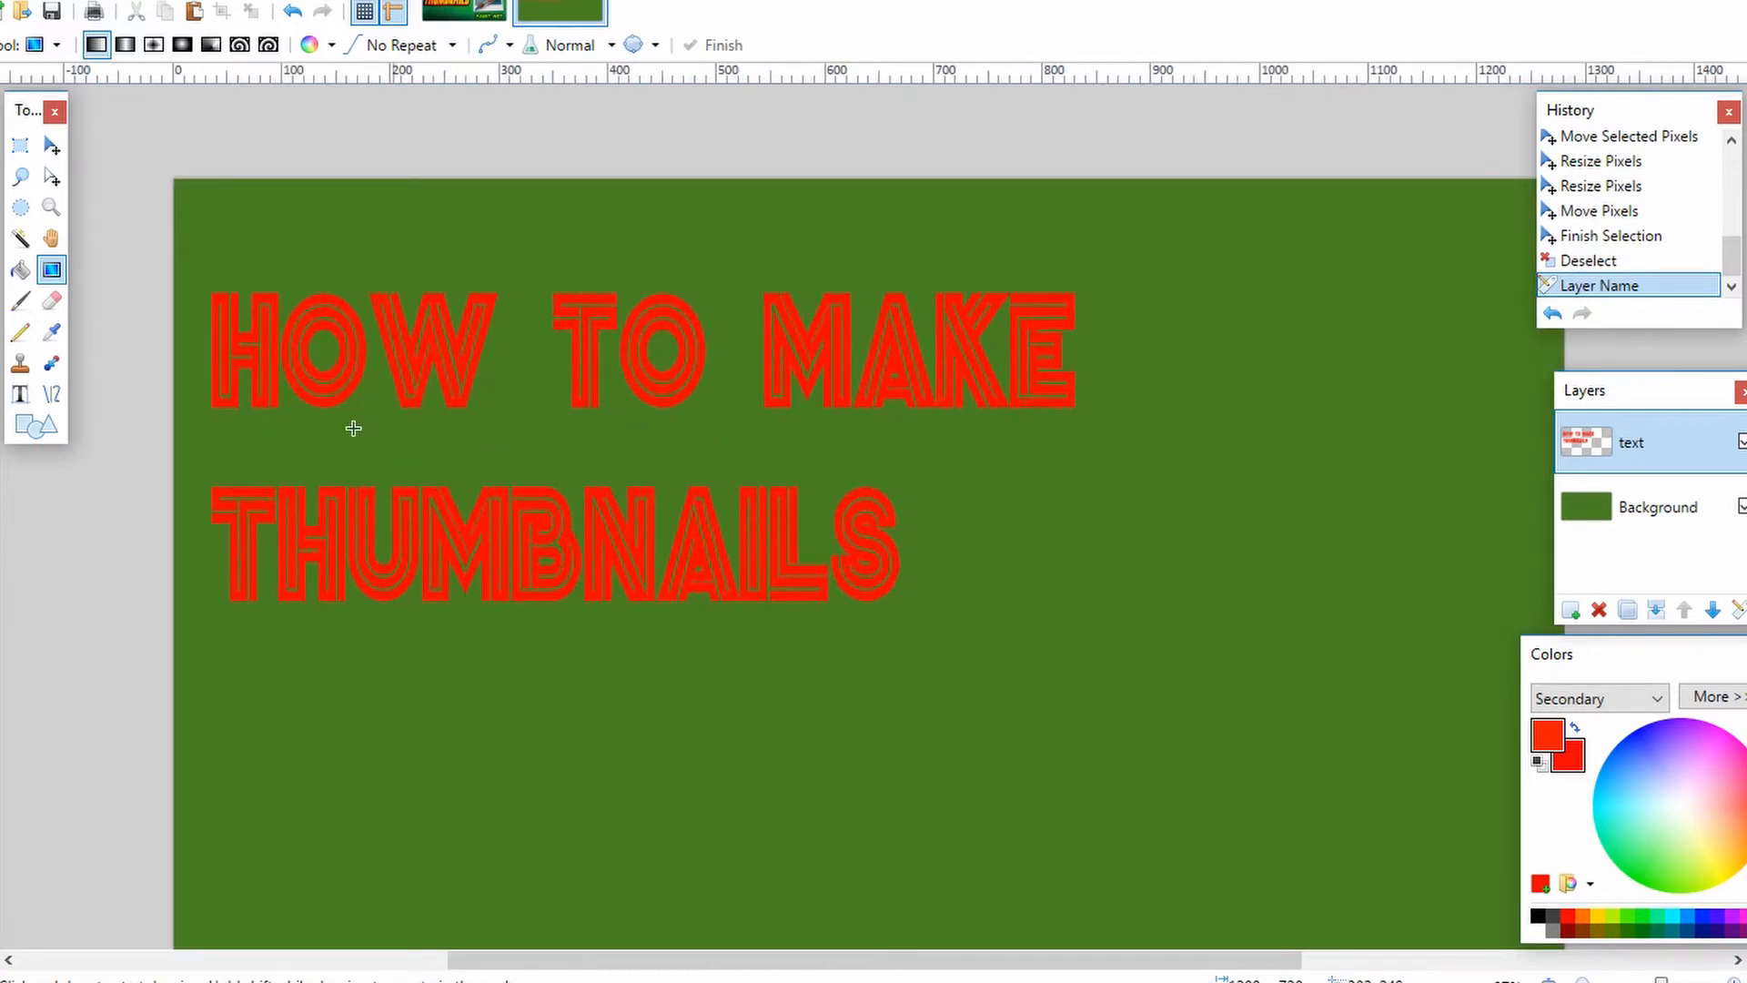
{"action": "left_click_drag", "start_coordinate": [302, 369], "coordinate": [328, 401]}
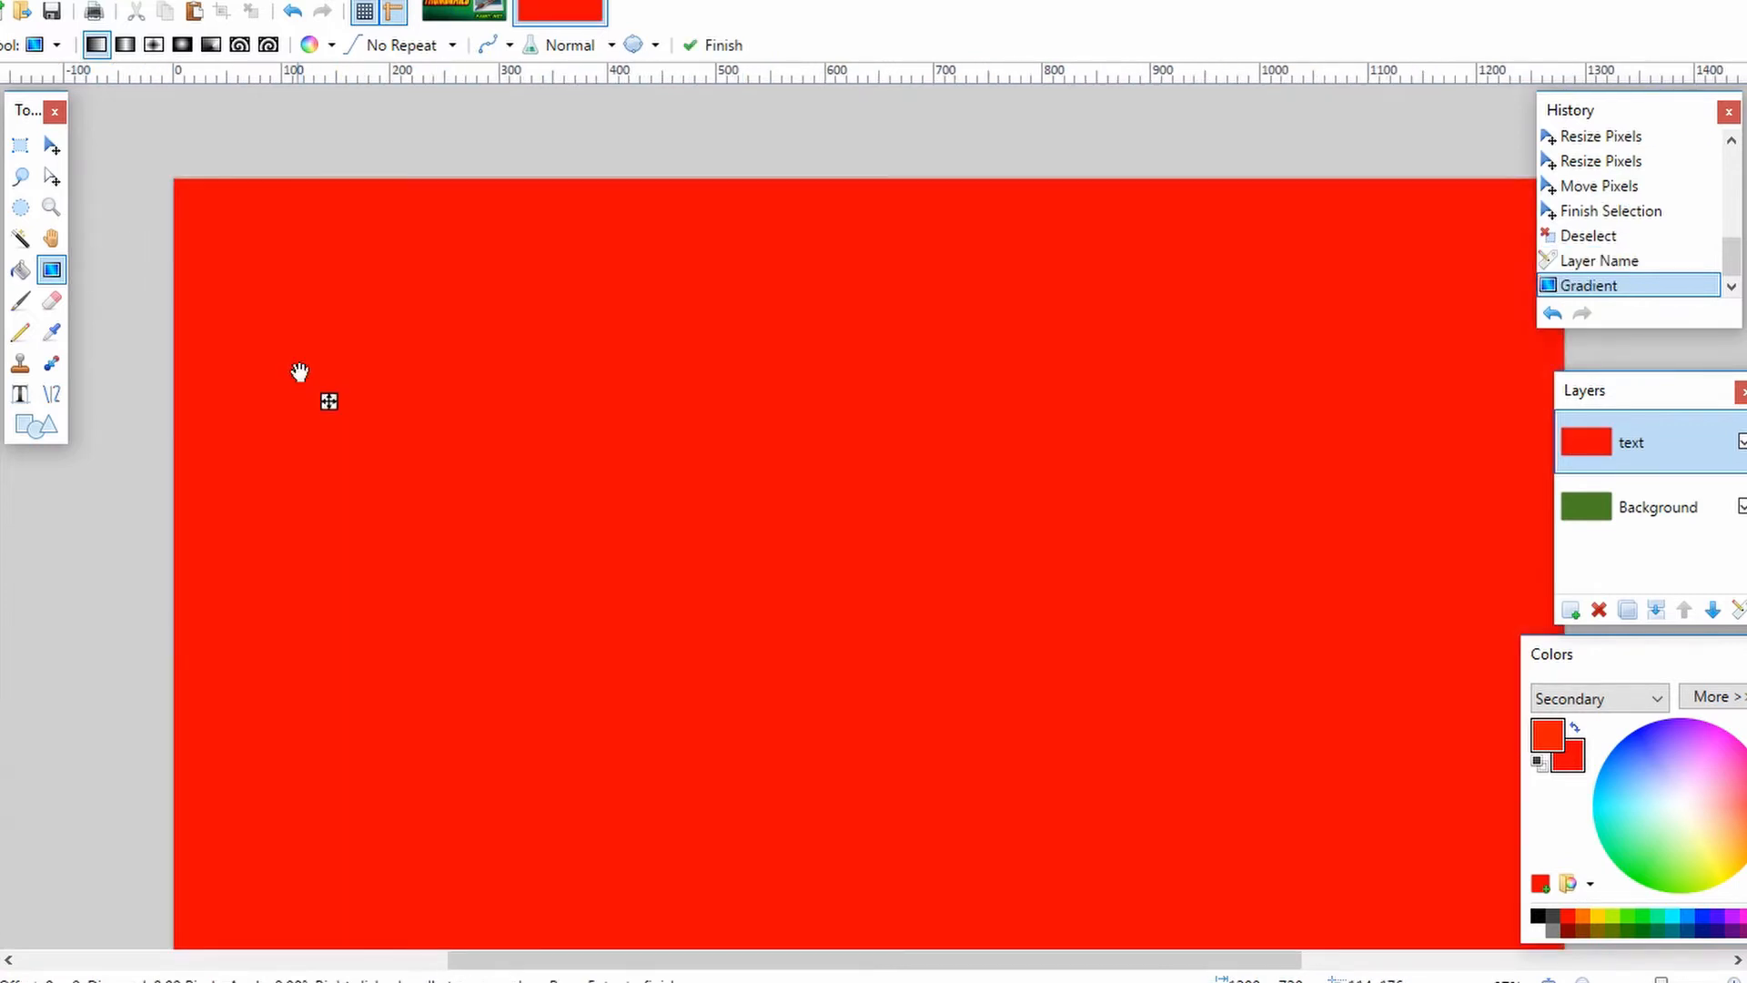
{"action": "key", "text": "ctrl+z"}
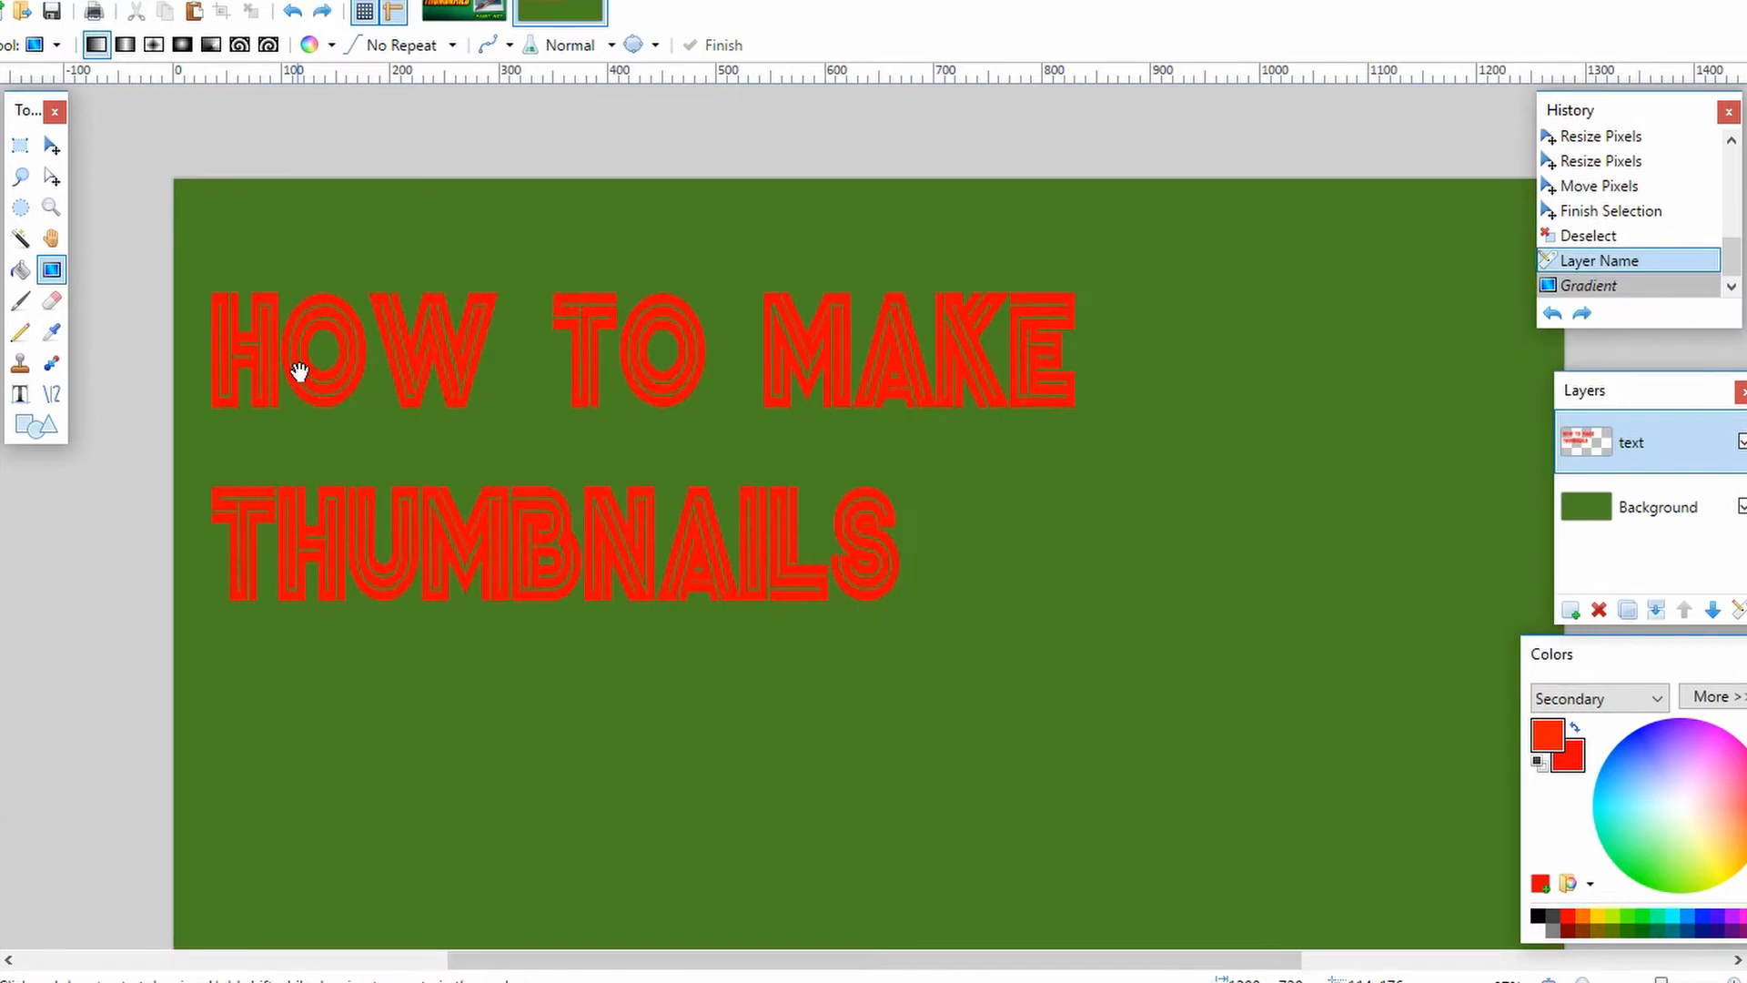
Step: Select all the red lettering of the title on the text layer with the Magic Wand
{"action": "scroll", "coordinate": [455, 549], "scroll_direction": "left", "scroll_amount": 3}
{"action": "scroll", "coordinate": [929, 499], "scroll_direction": "left", "scroll_amount": 1}
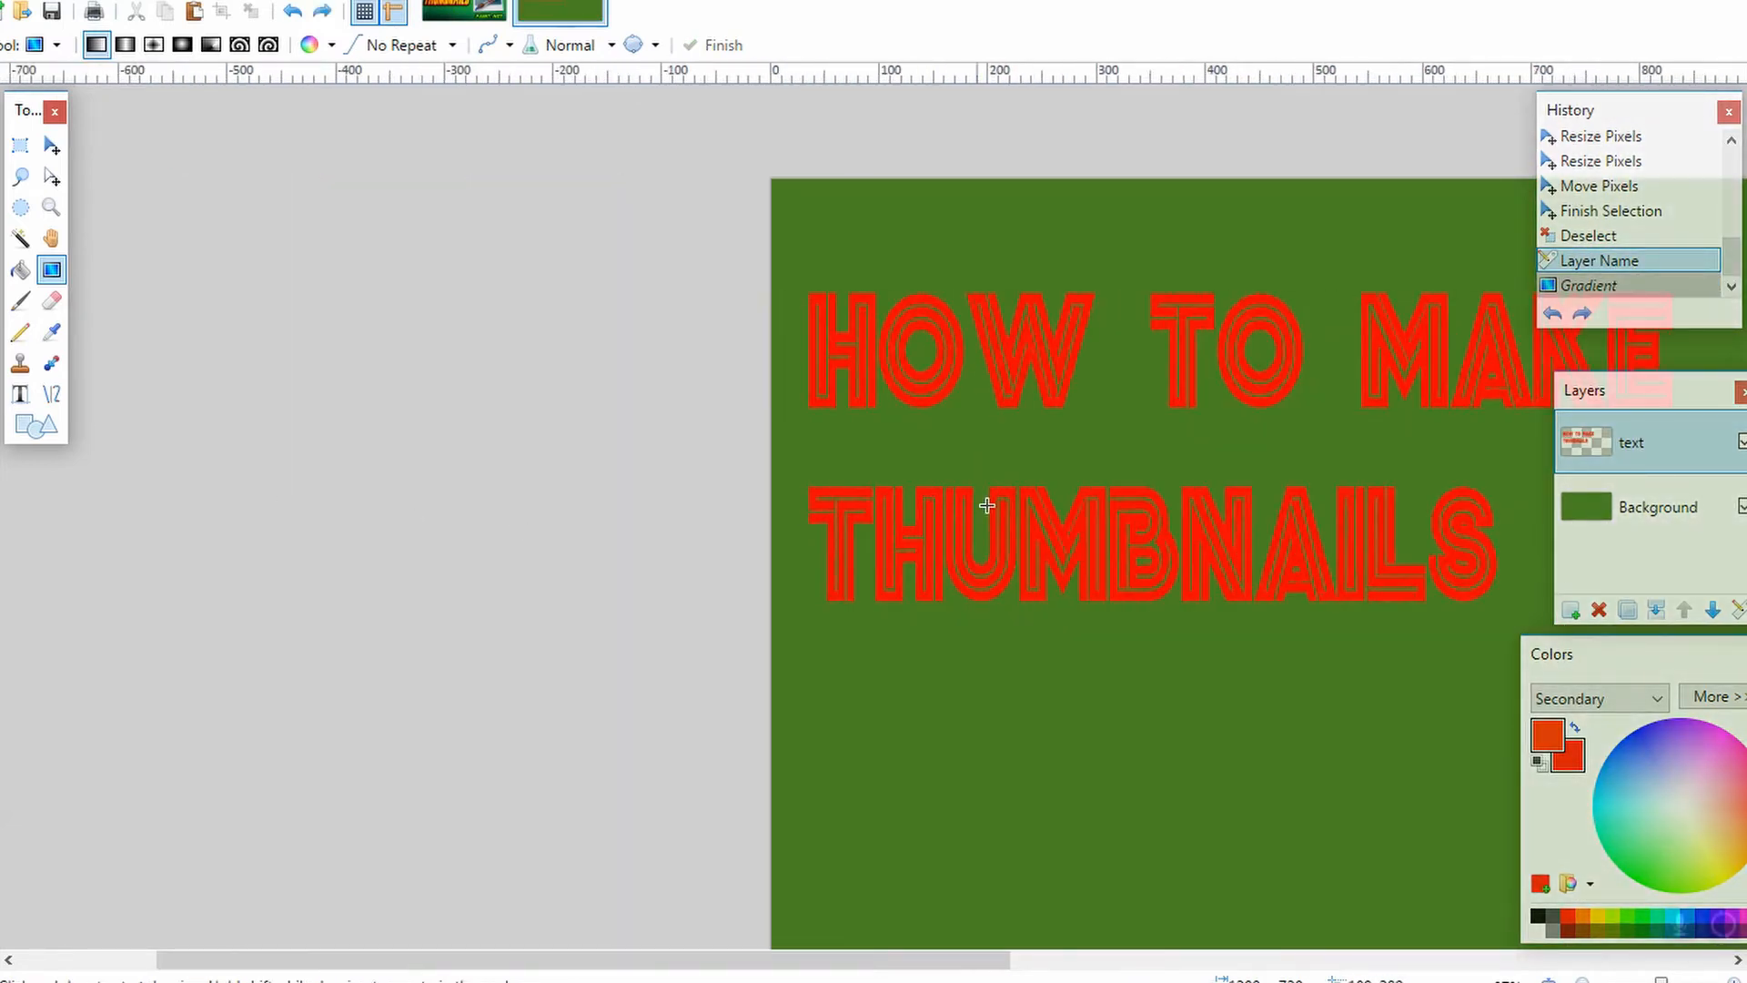
{"action": "scroll", "coordinate": [985, 506], "scroll_direction": "up", "scroll_amount": 3}
{"action": "left_click", "coordinate": [21, 239]}
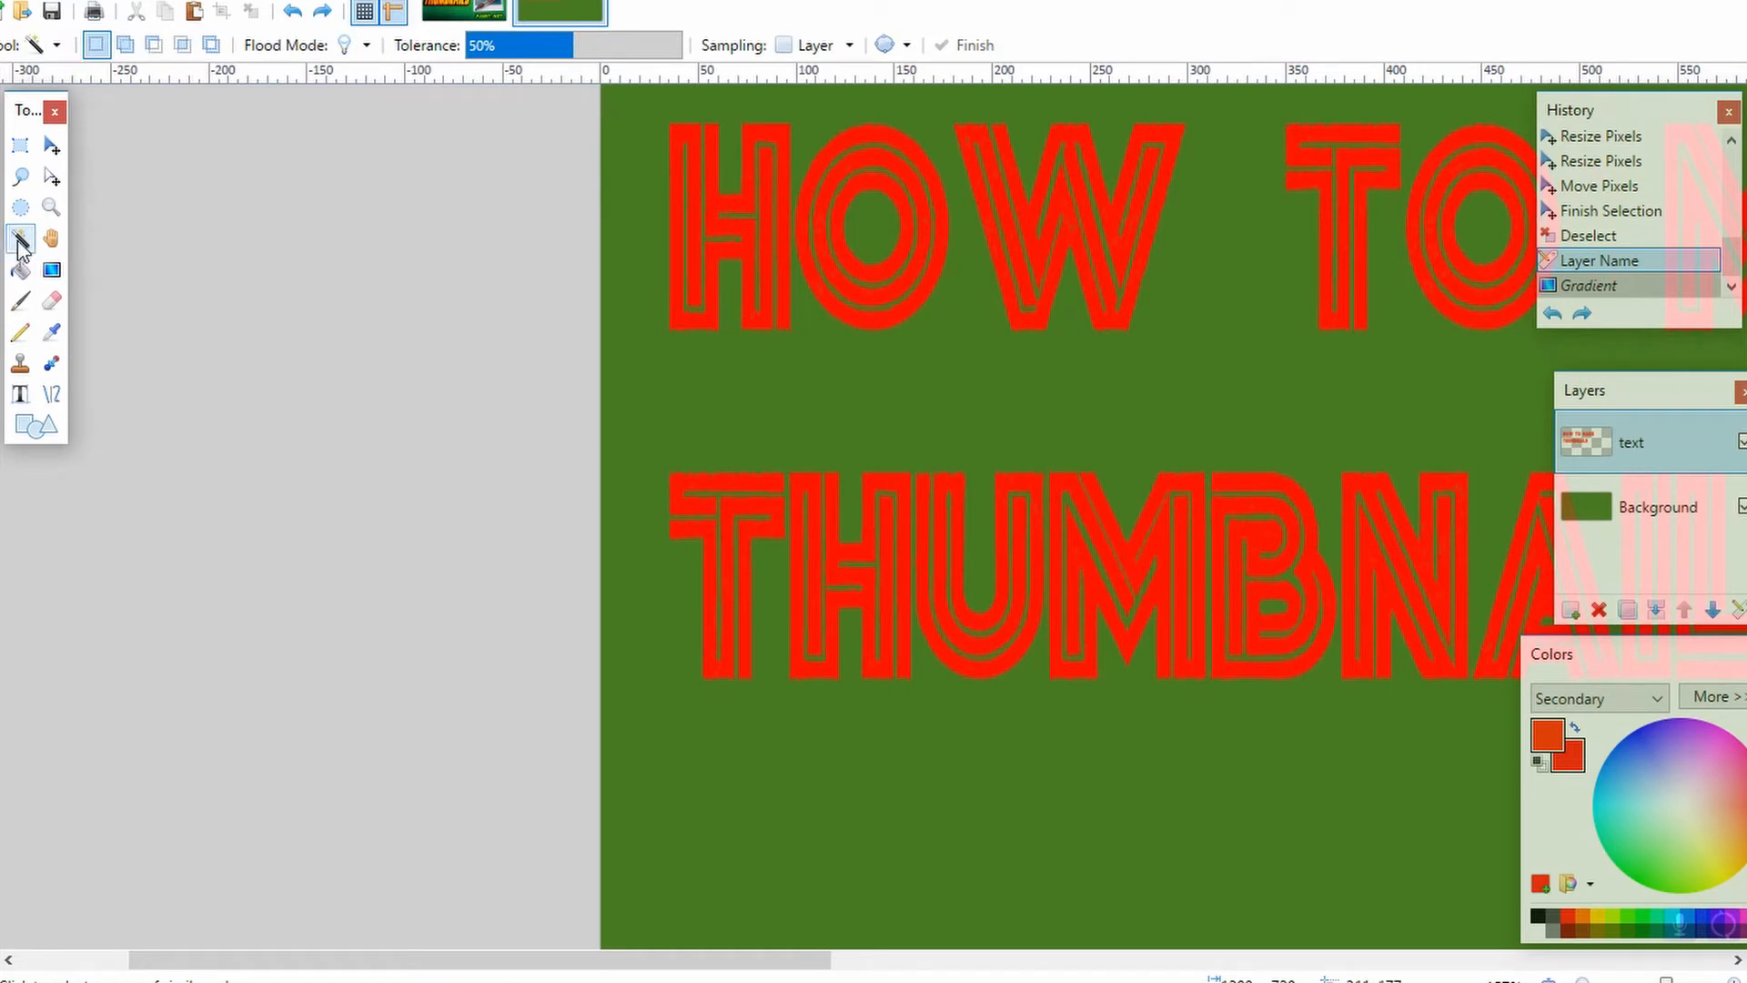
{"action": "left_click", "coordinate": [770, 239]}
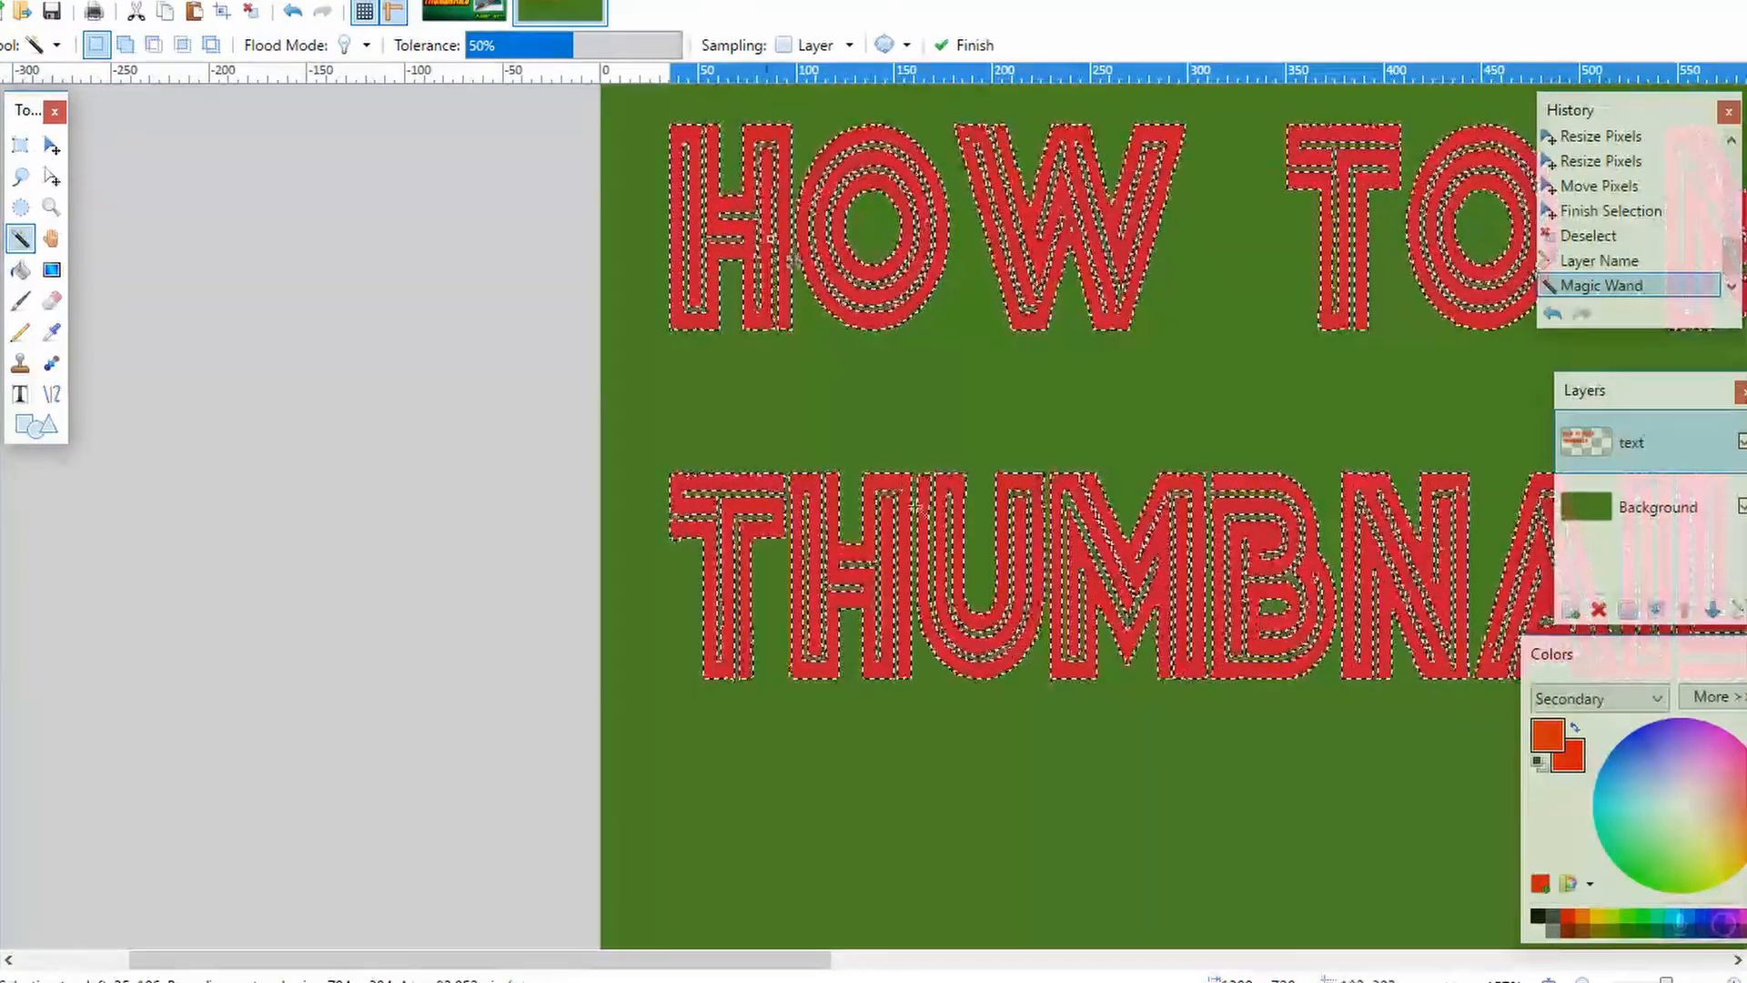
{"action": "left_click_drag", "start_coordinate": [546, 959], "coordinate": [853, 901]}
{"action": "scroll", "coordinate": [842, 518], "scroll_direction": "down", "scroll_amount": 3}
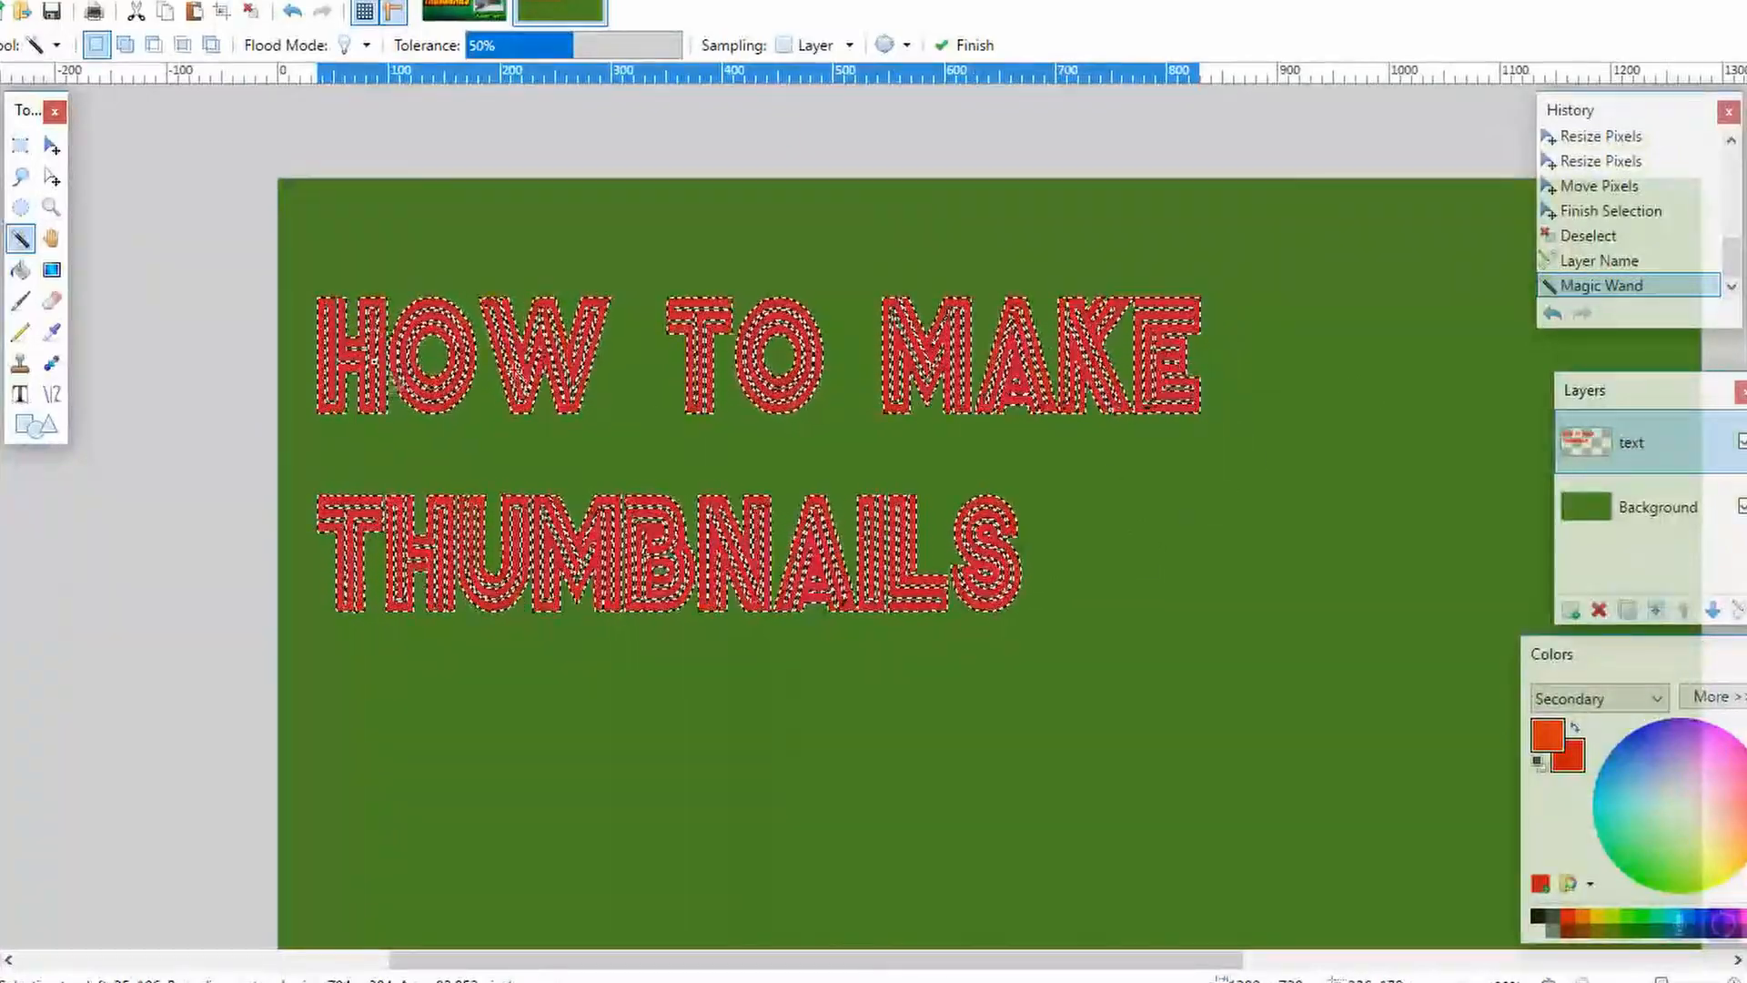
Step: Apply a linear red-to-orange gradient across the selected title letters and clear the selection
{"action": "key", "text": "g"}
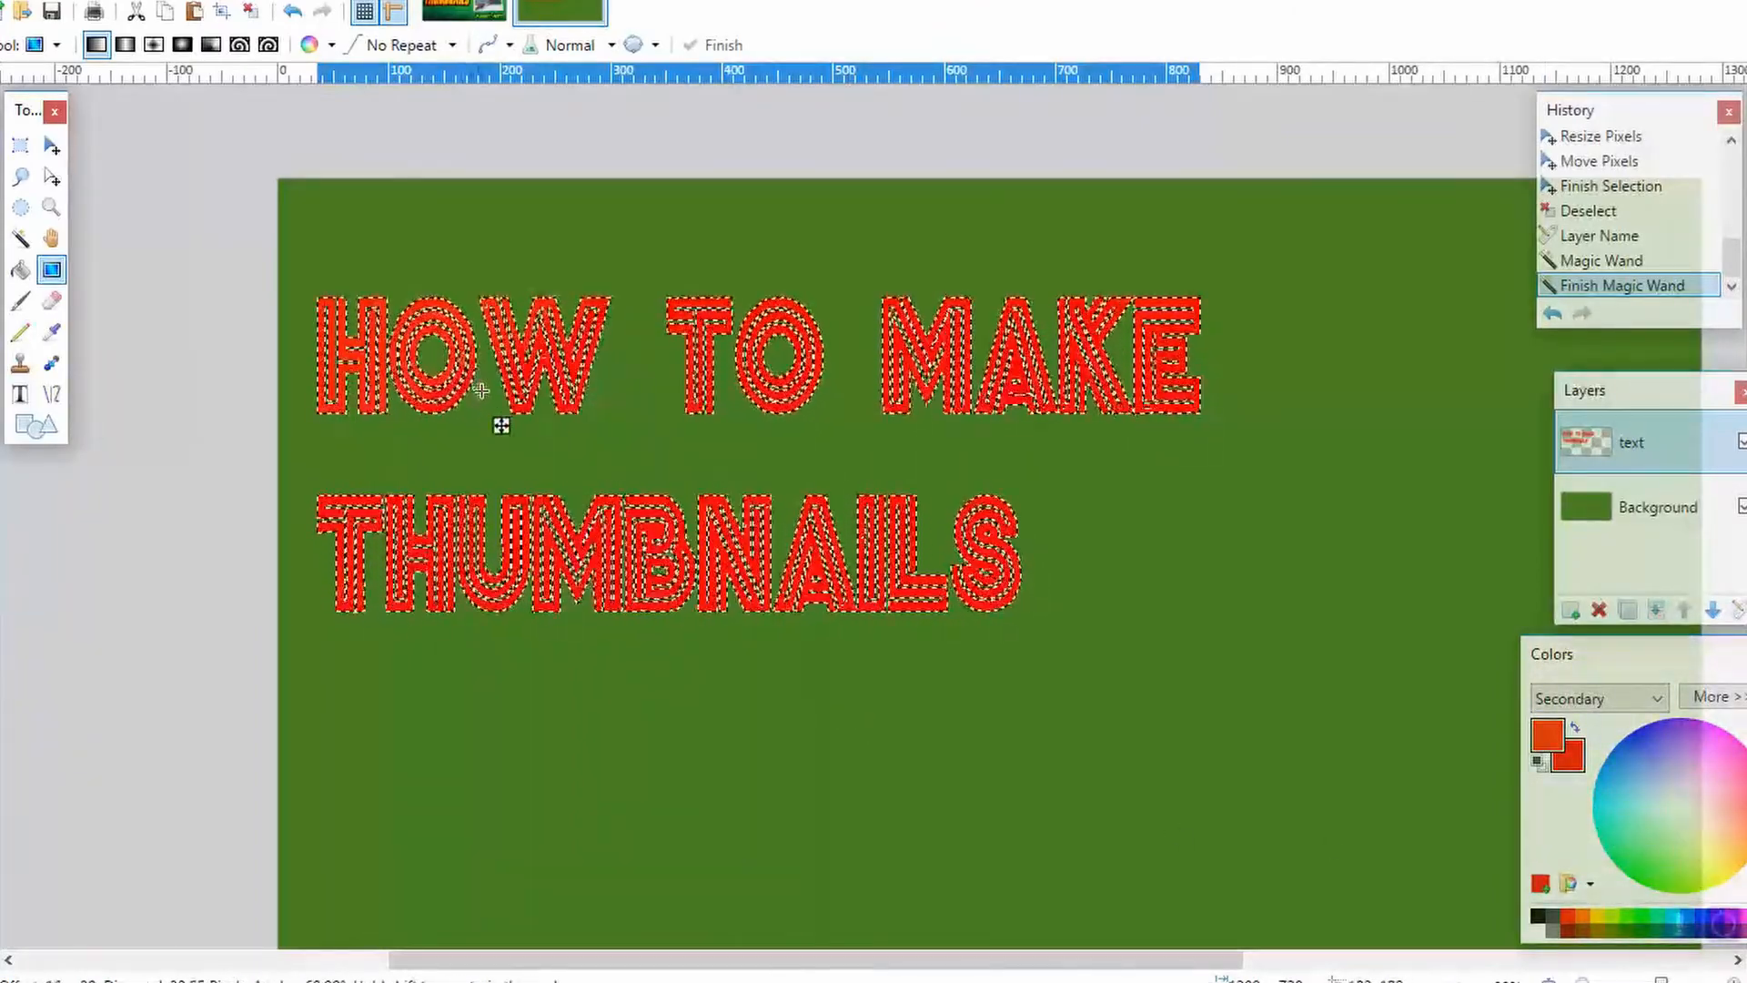
{"action": "left_click_drag", "start_coordinate": [464, 385], "coordinate": [462, 383]}
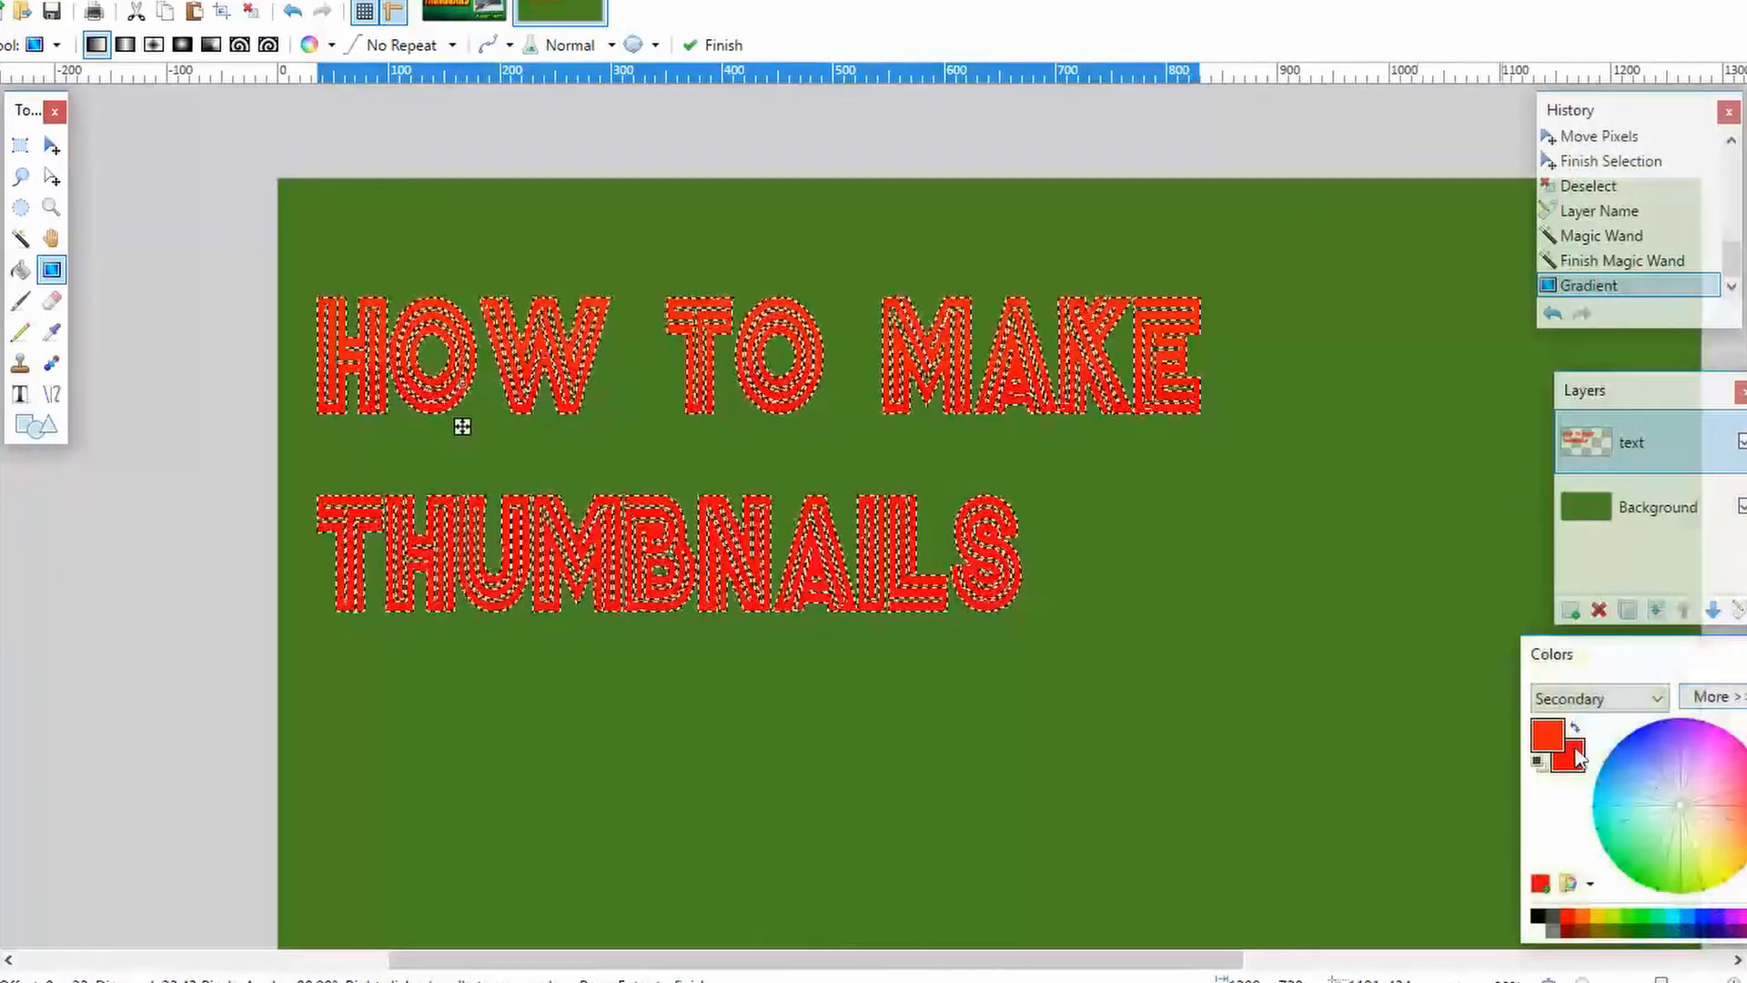
{"action": "left_click_drag", "start_coordinate": [759, 391], "coordinate": [759, 392]}
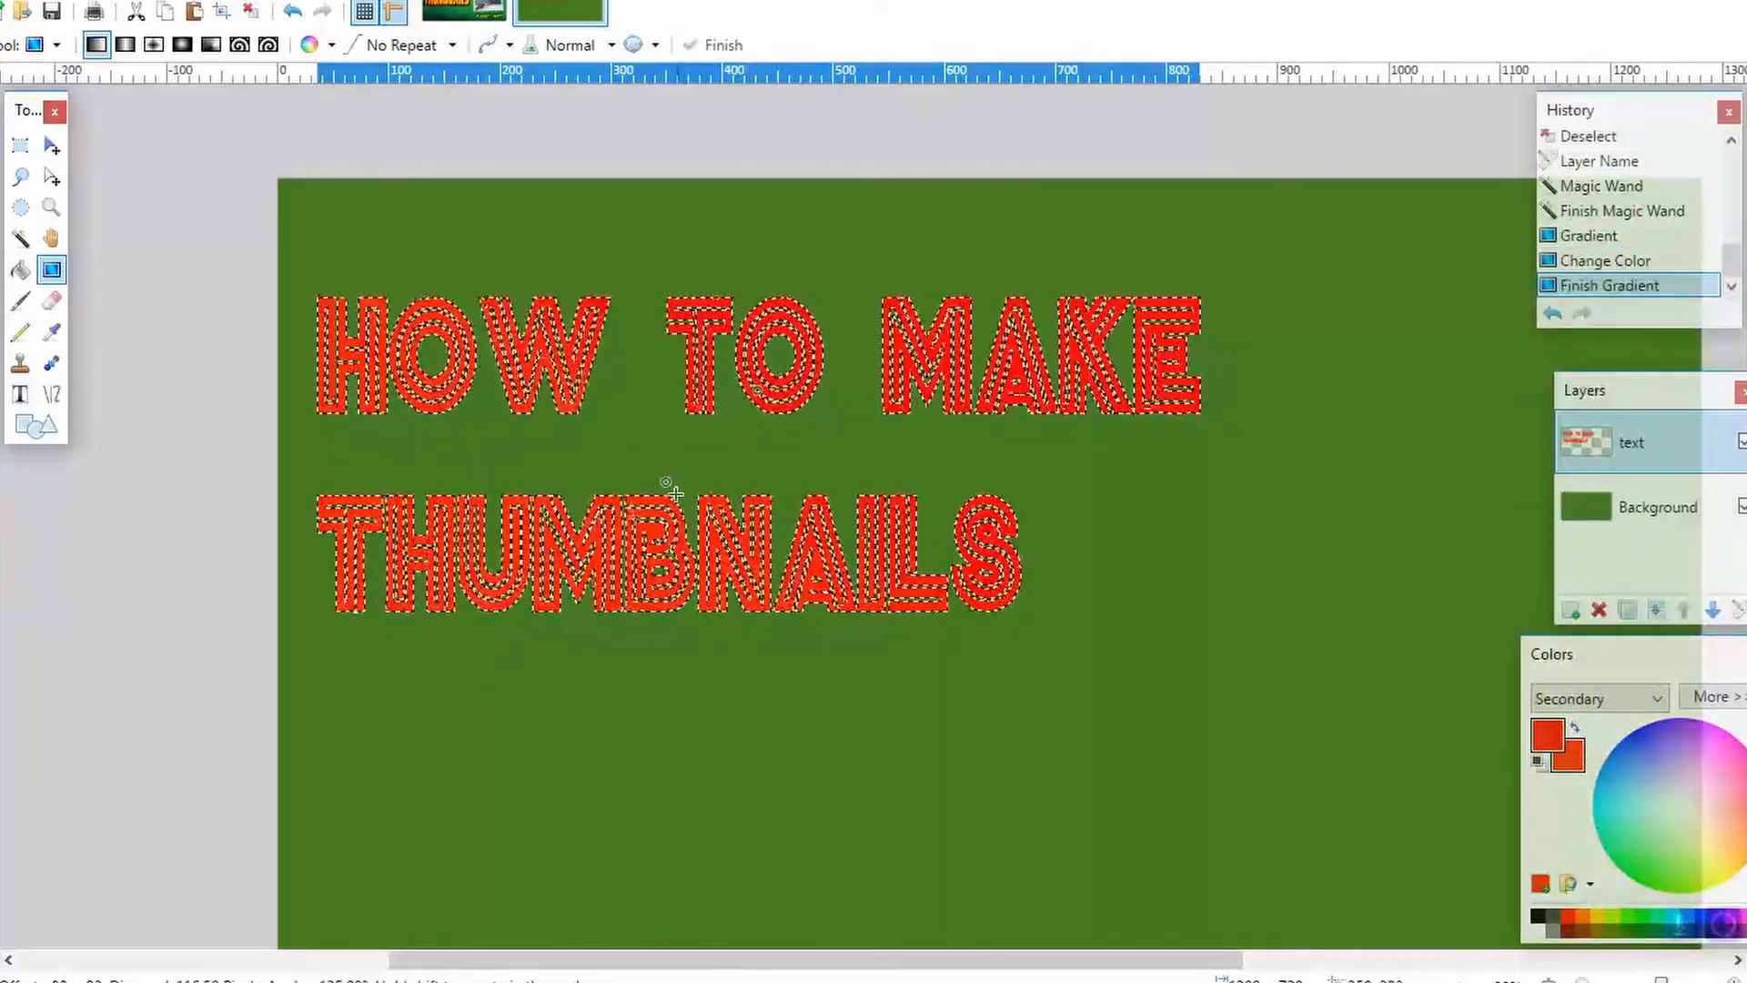
{"action": "left_click_drag", "start_coordinate": [879, 362], "coordinate": [871, 351]}
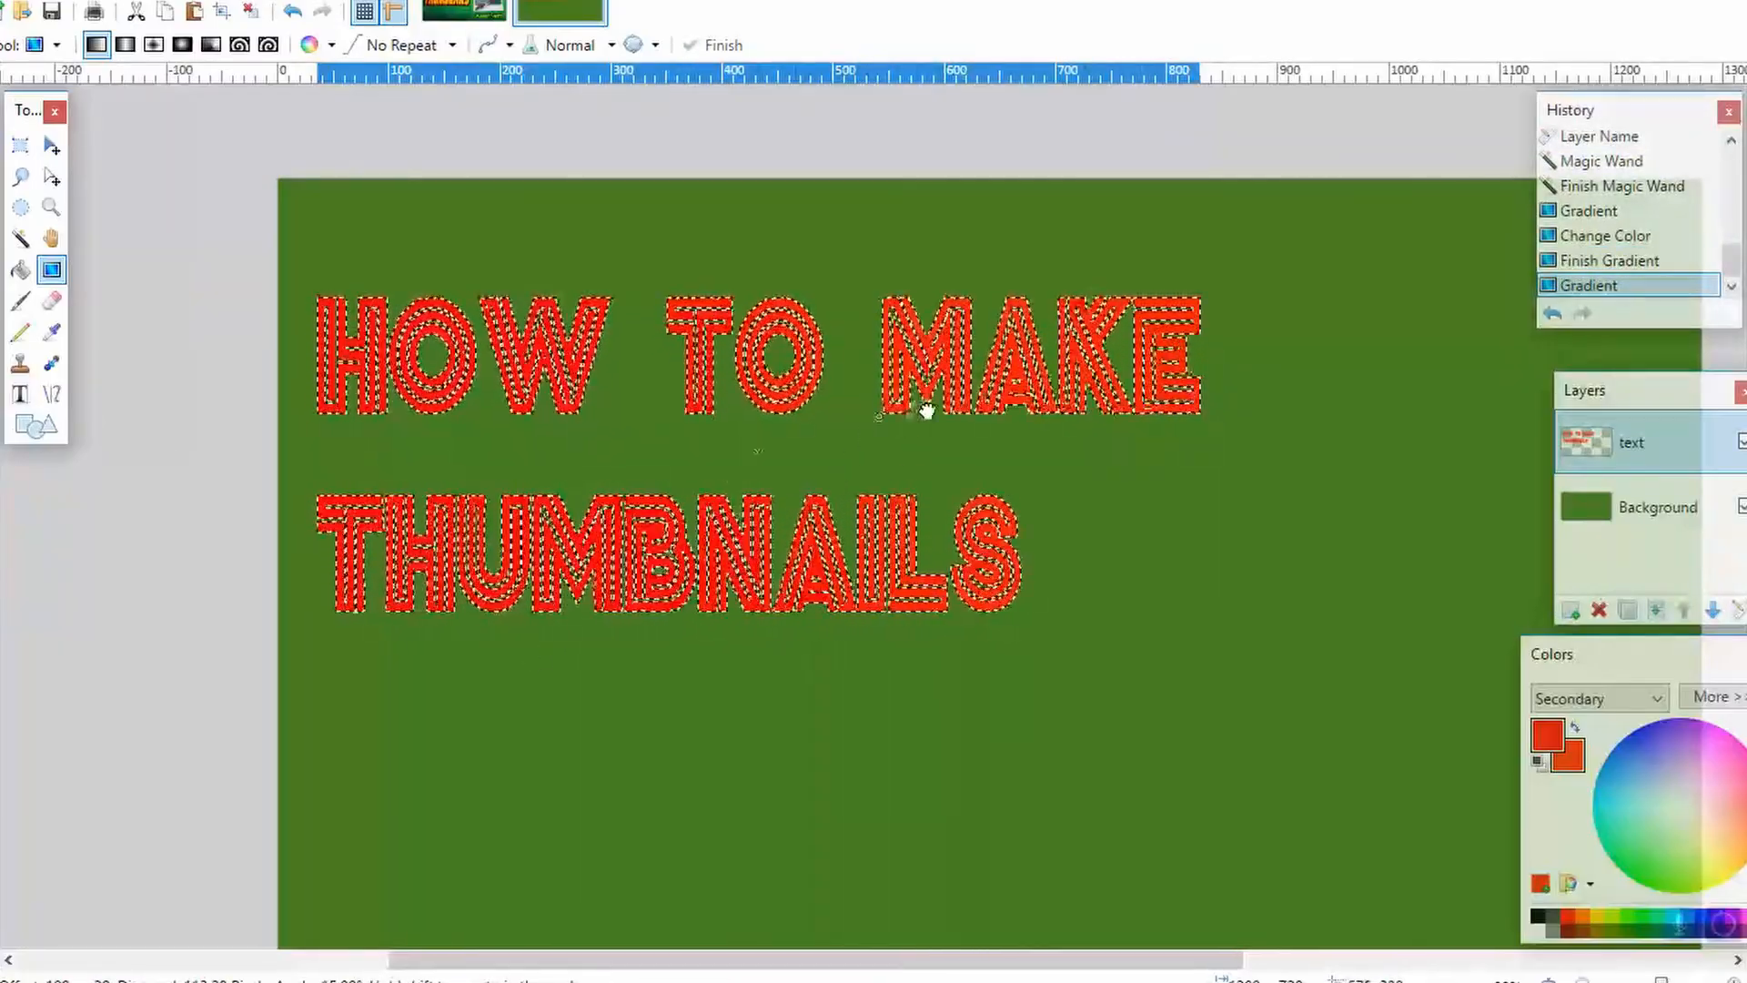
{"action": "left_click_drag", "start_coordinate": [865, 600], "coordinate": [714, 495]}
{"action": "key", "text": "ctrl+d"}
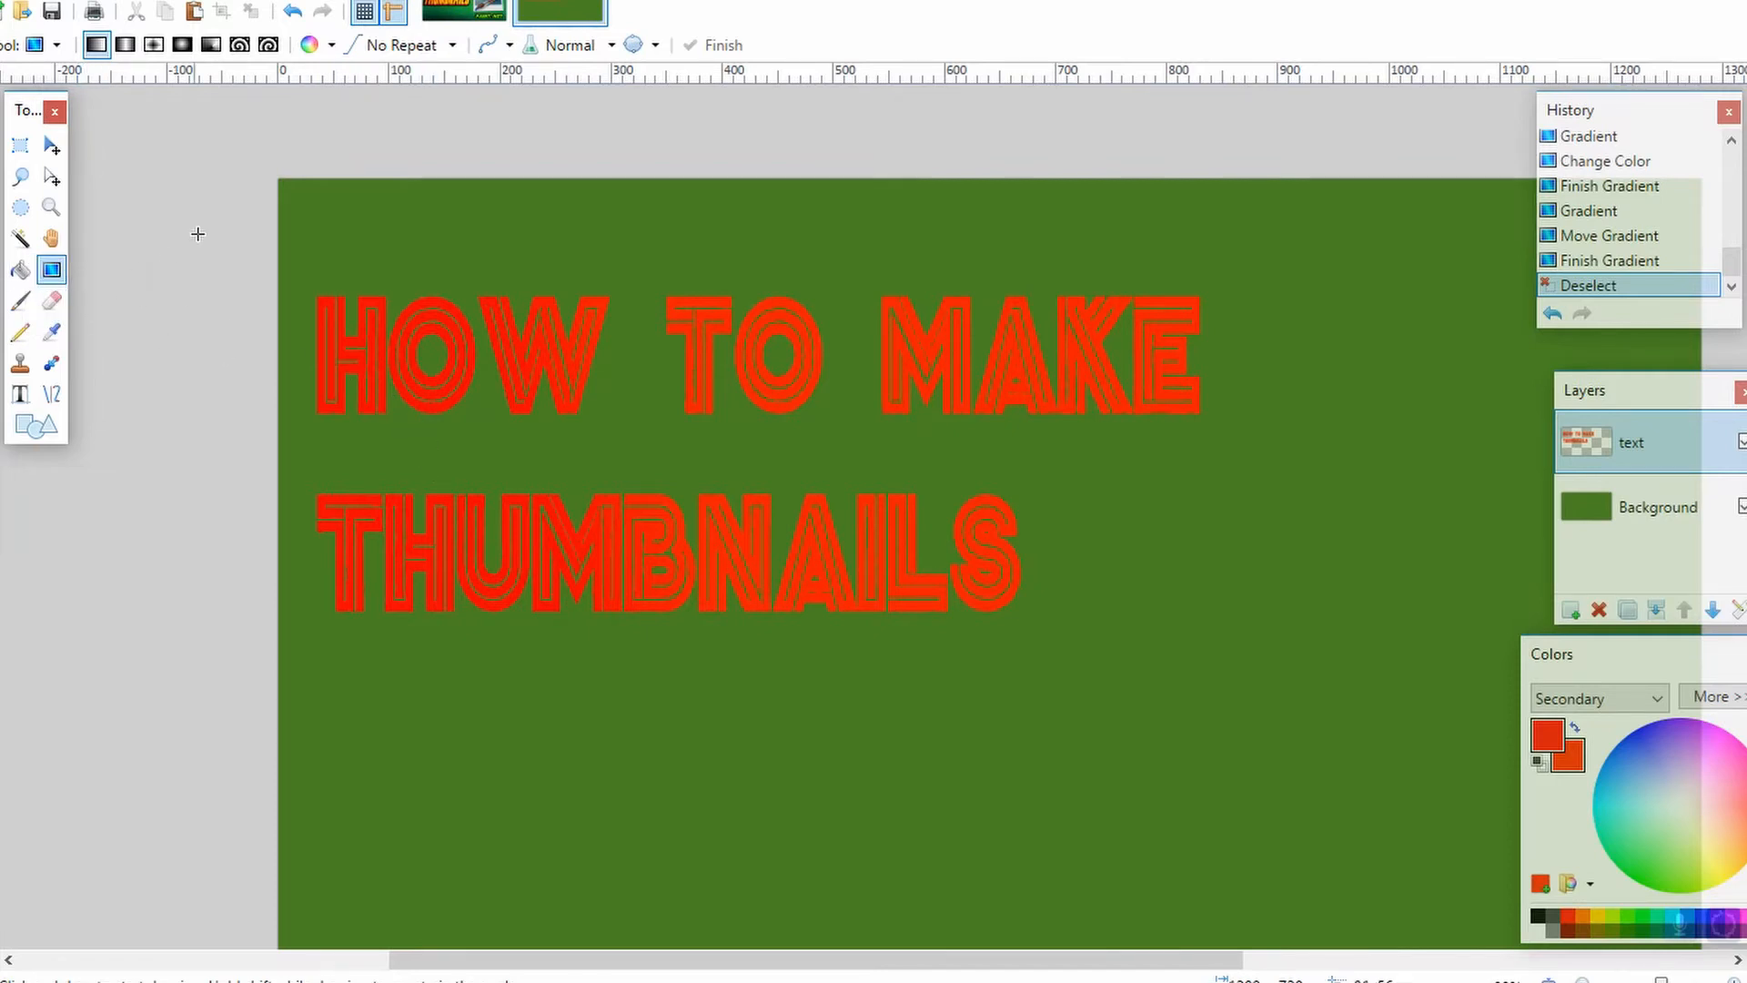
Step: Apply a Glow effect to the text layer with radius 4, brightness -24 and contrast -73
{"action": "left_click", "coordinate": [387, 4]}
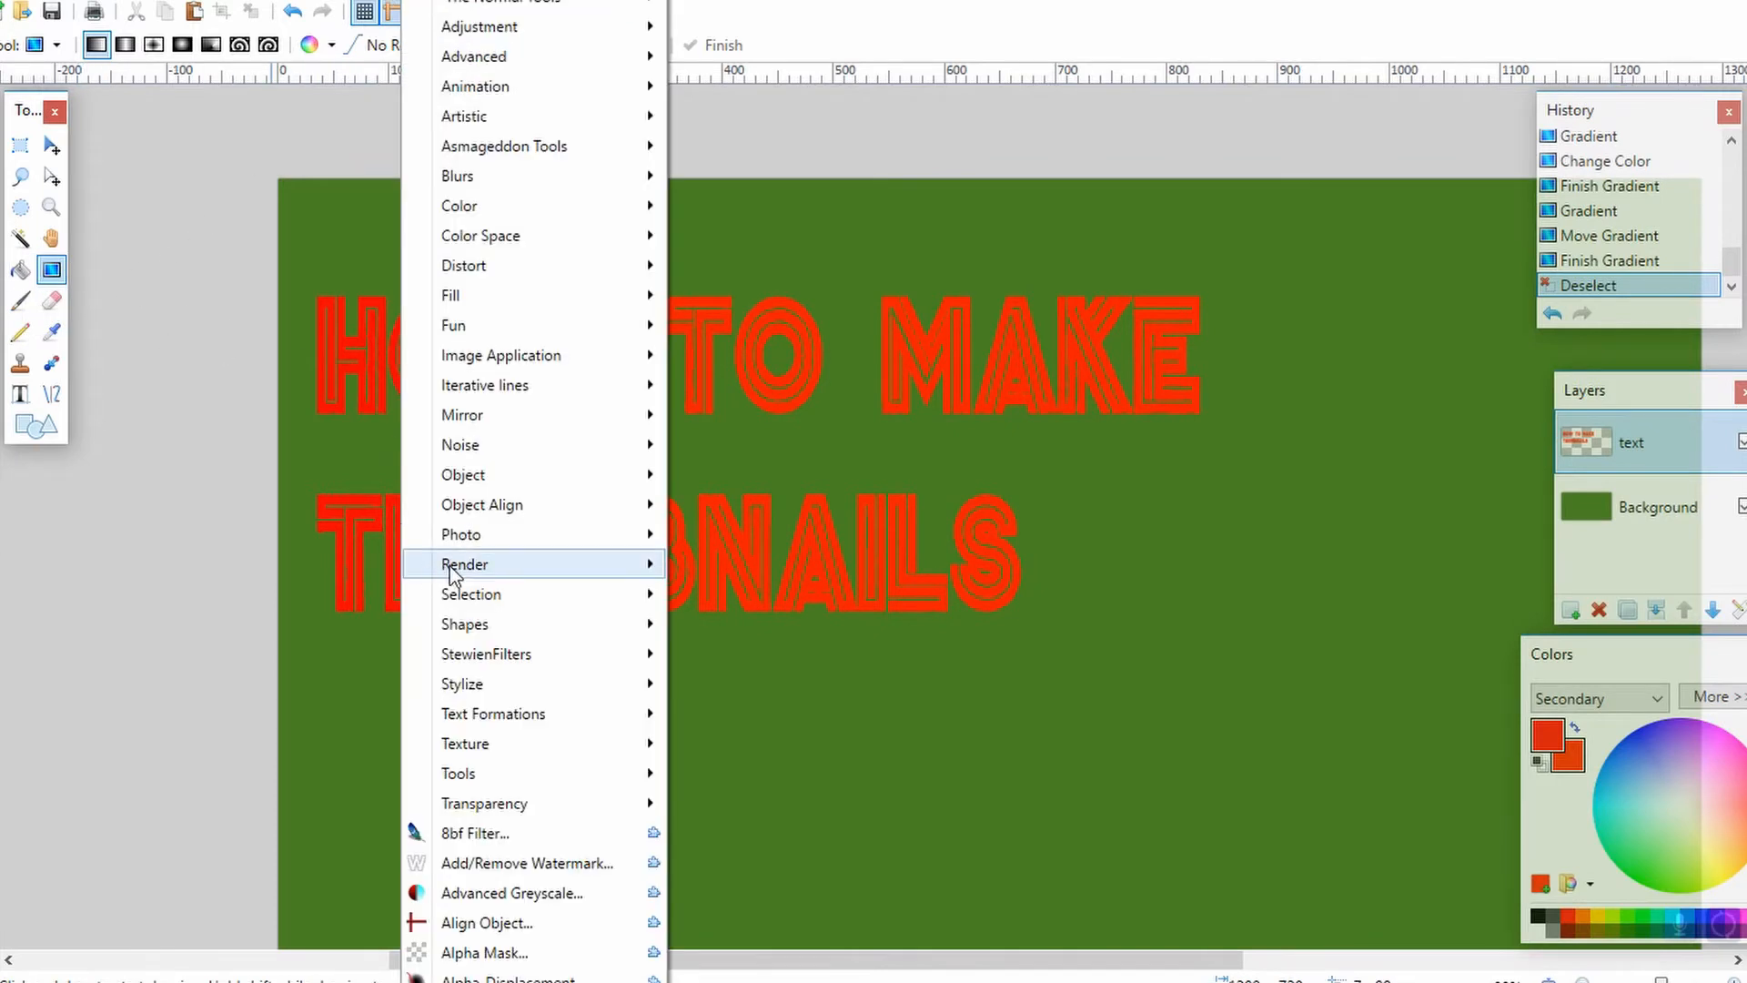
{"action": "mouse_move", "coordinate": [493, 540]}
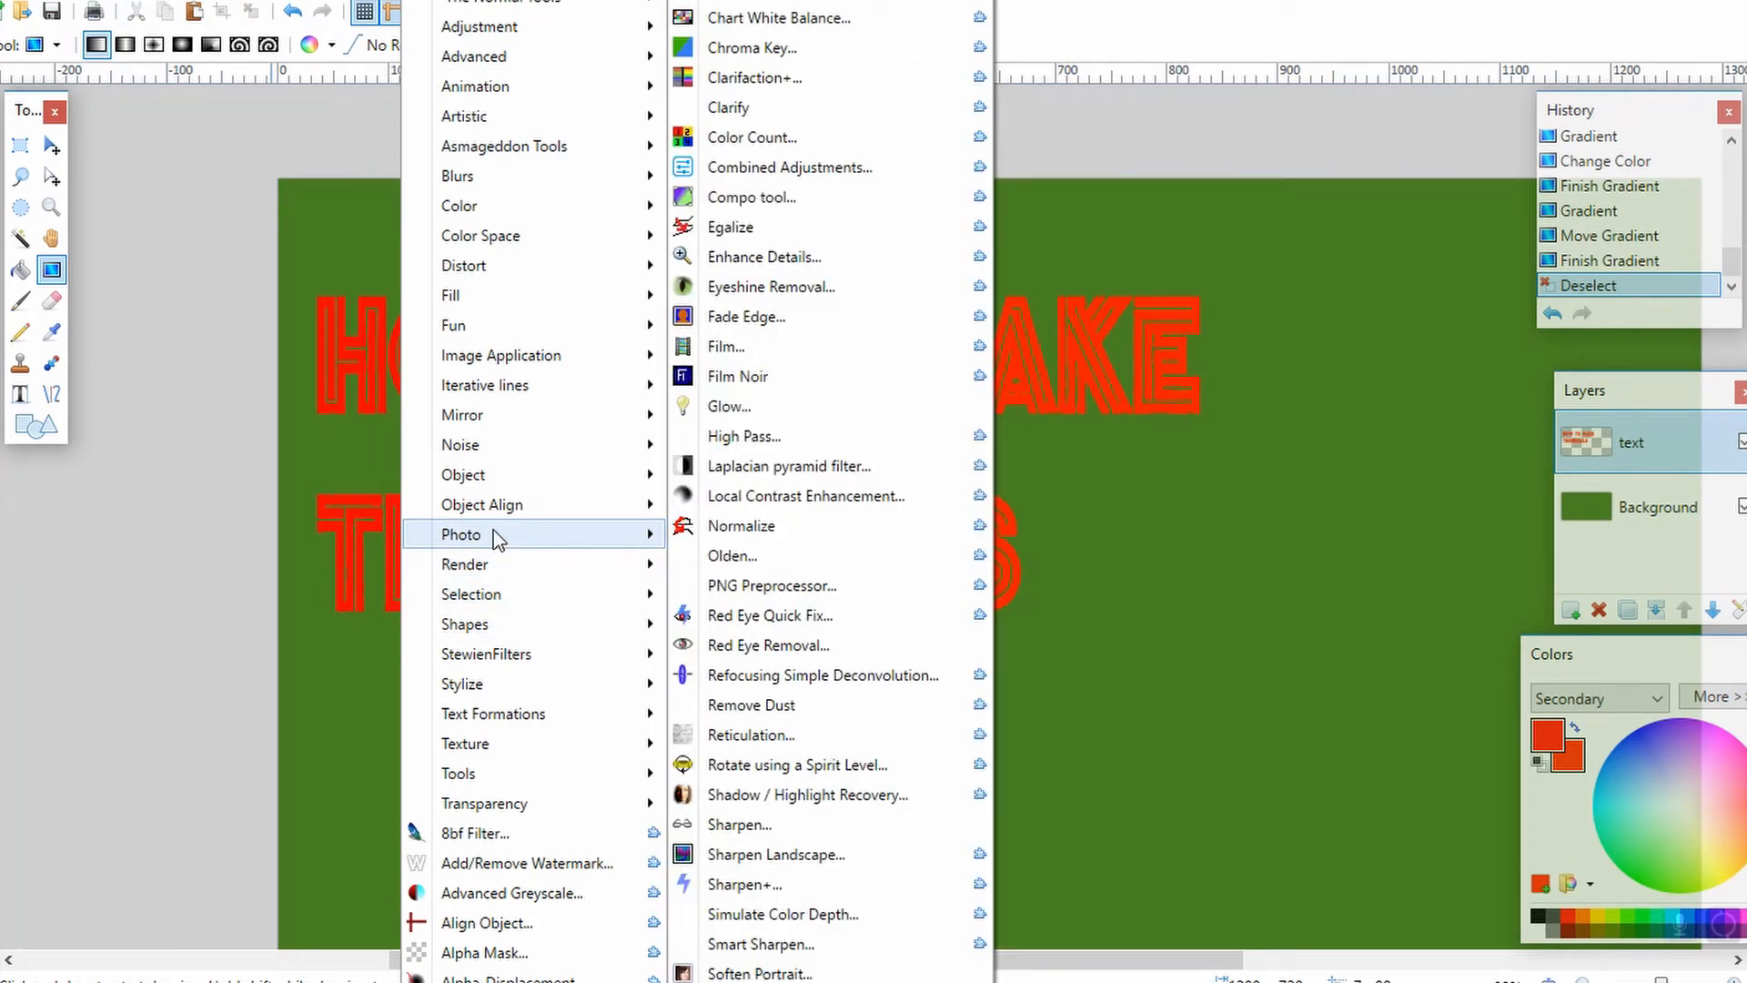
{"action": "left_click", "coordinate": [747, 409]}
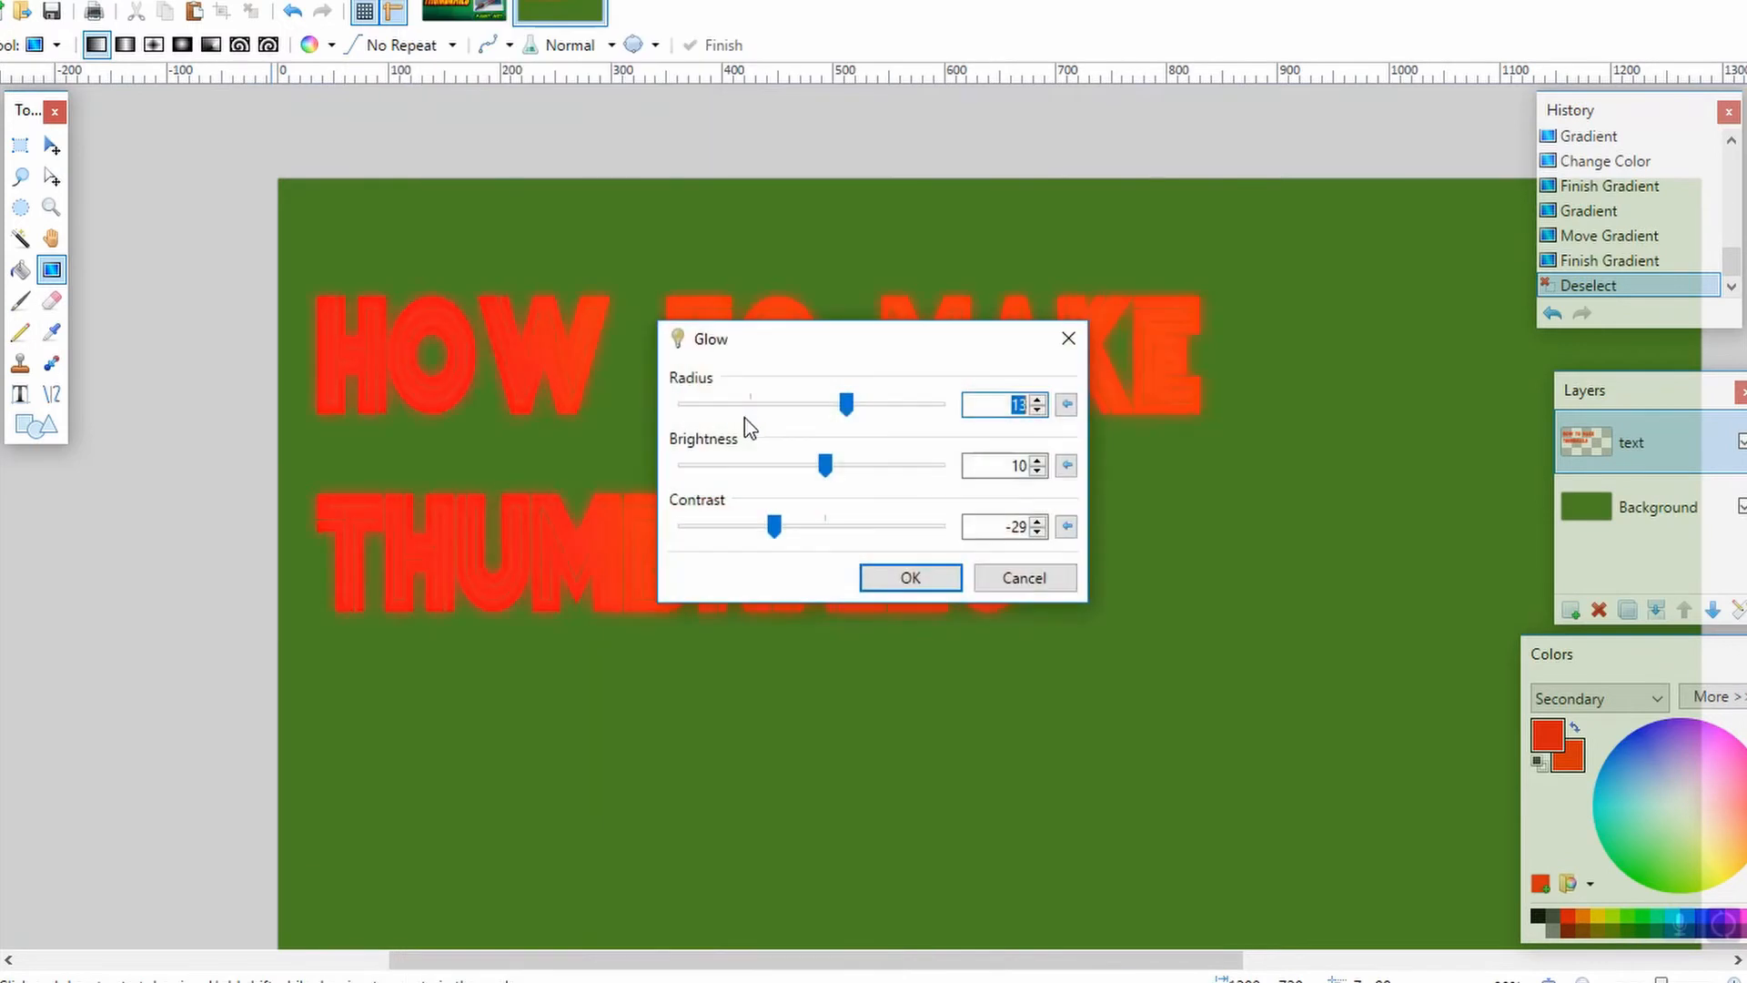
{"action": "left_click_drag", "start_coordinate": [756, 344], "coordinate": [164, 546]}
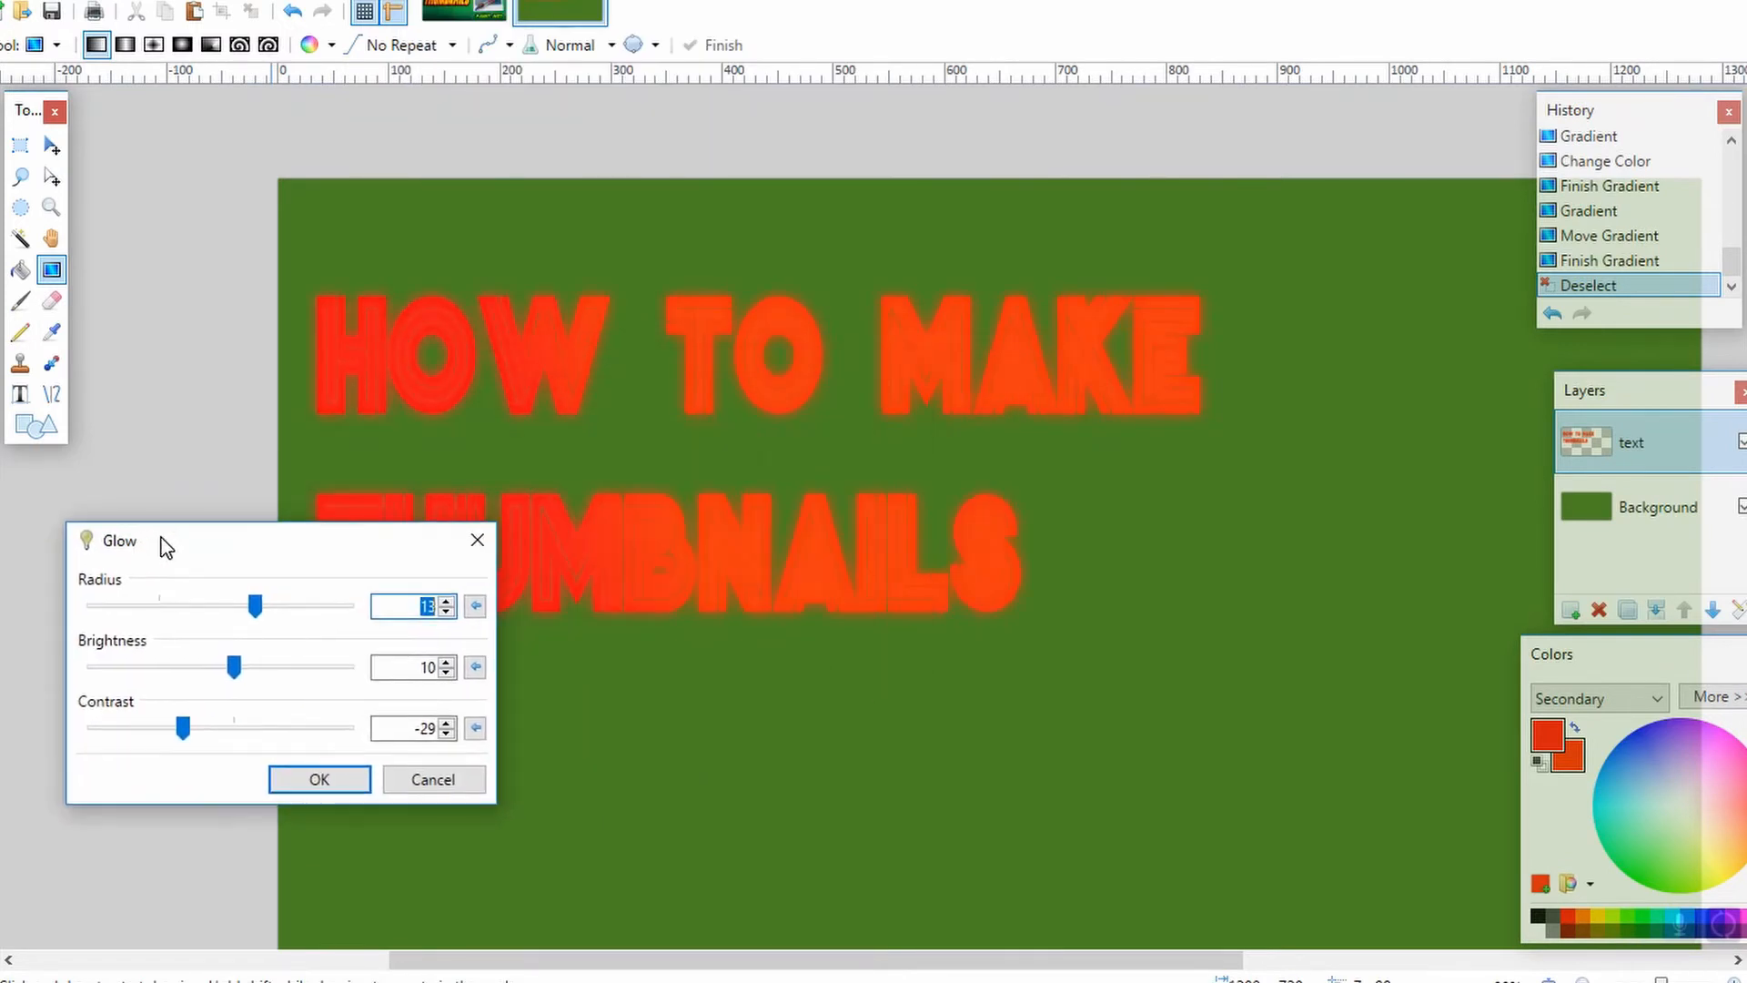
{"action": "left_click_drag", "start_coordinate": [253, 607], "coordinate": [144, 608]}
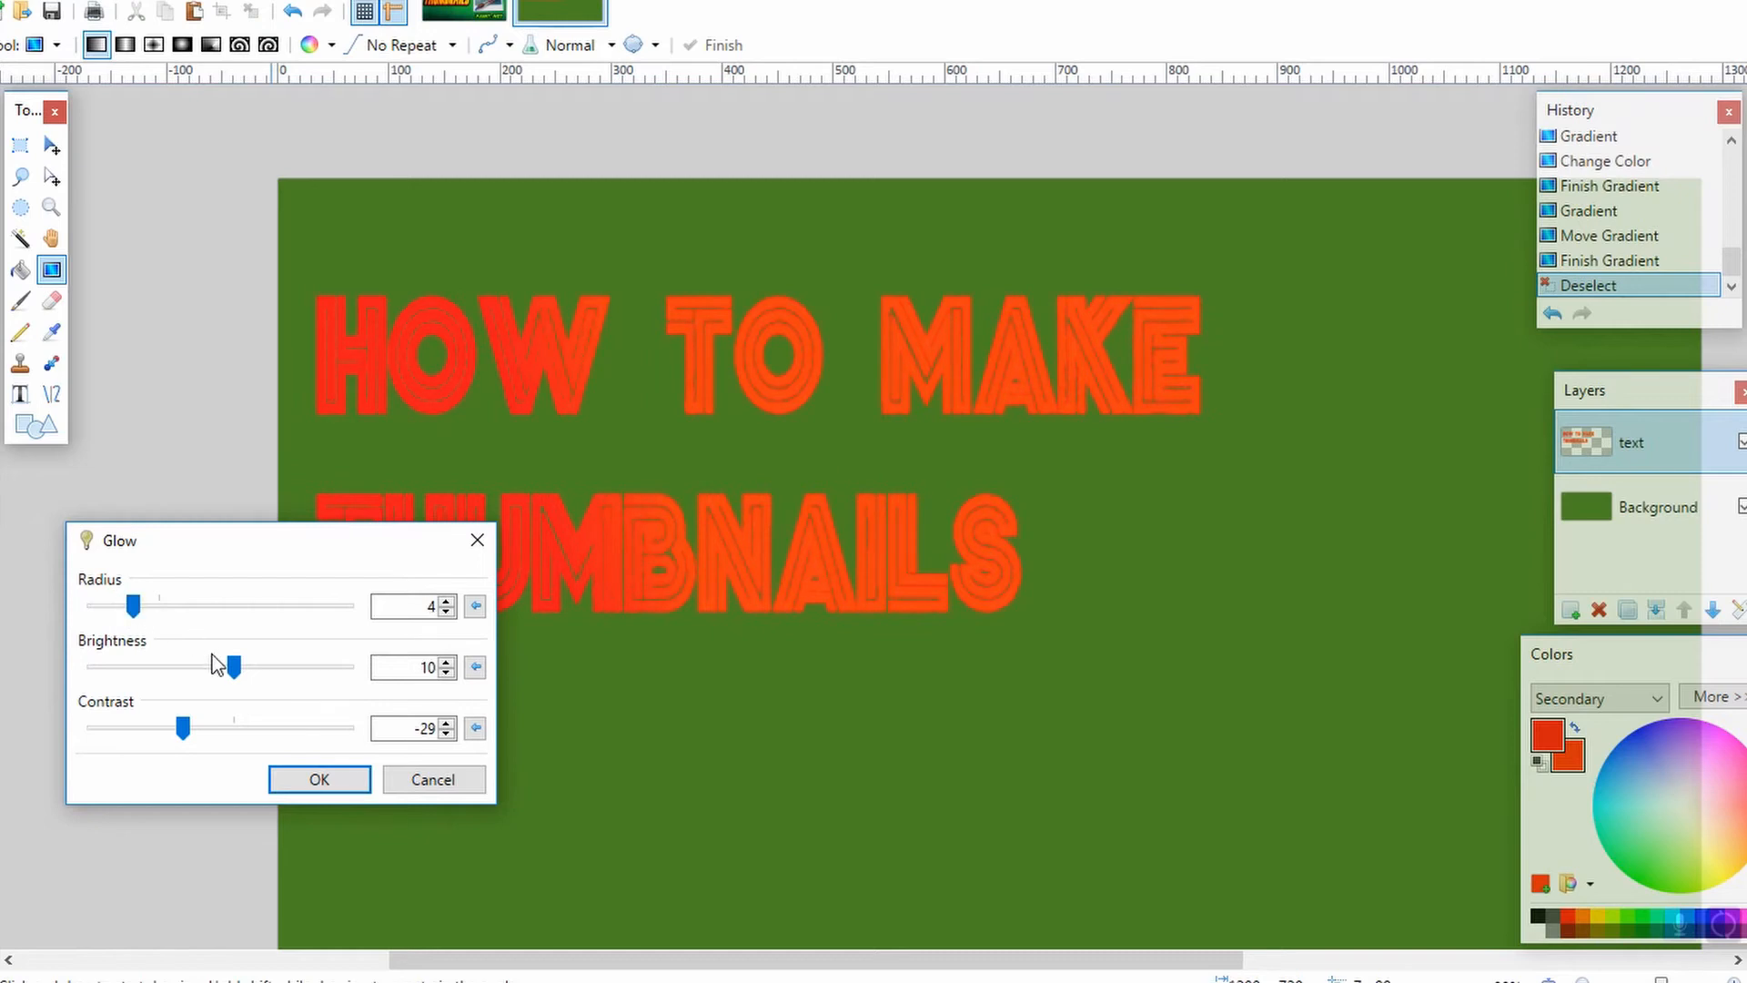
{"action": "mouse_move", "coordinate": [223, 674]}
{"action": "left_mouse_down"}
{"action": "mouse_move", "coordinate": [173, 674]}
{"action": "mouse_move", "coordinate": [193, 678]}
{"action": "left_mouse_up"}
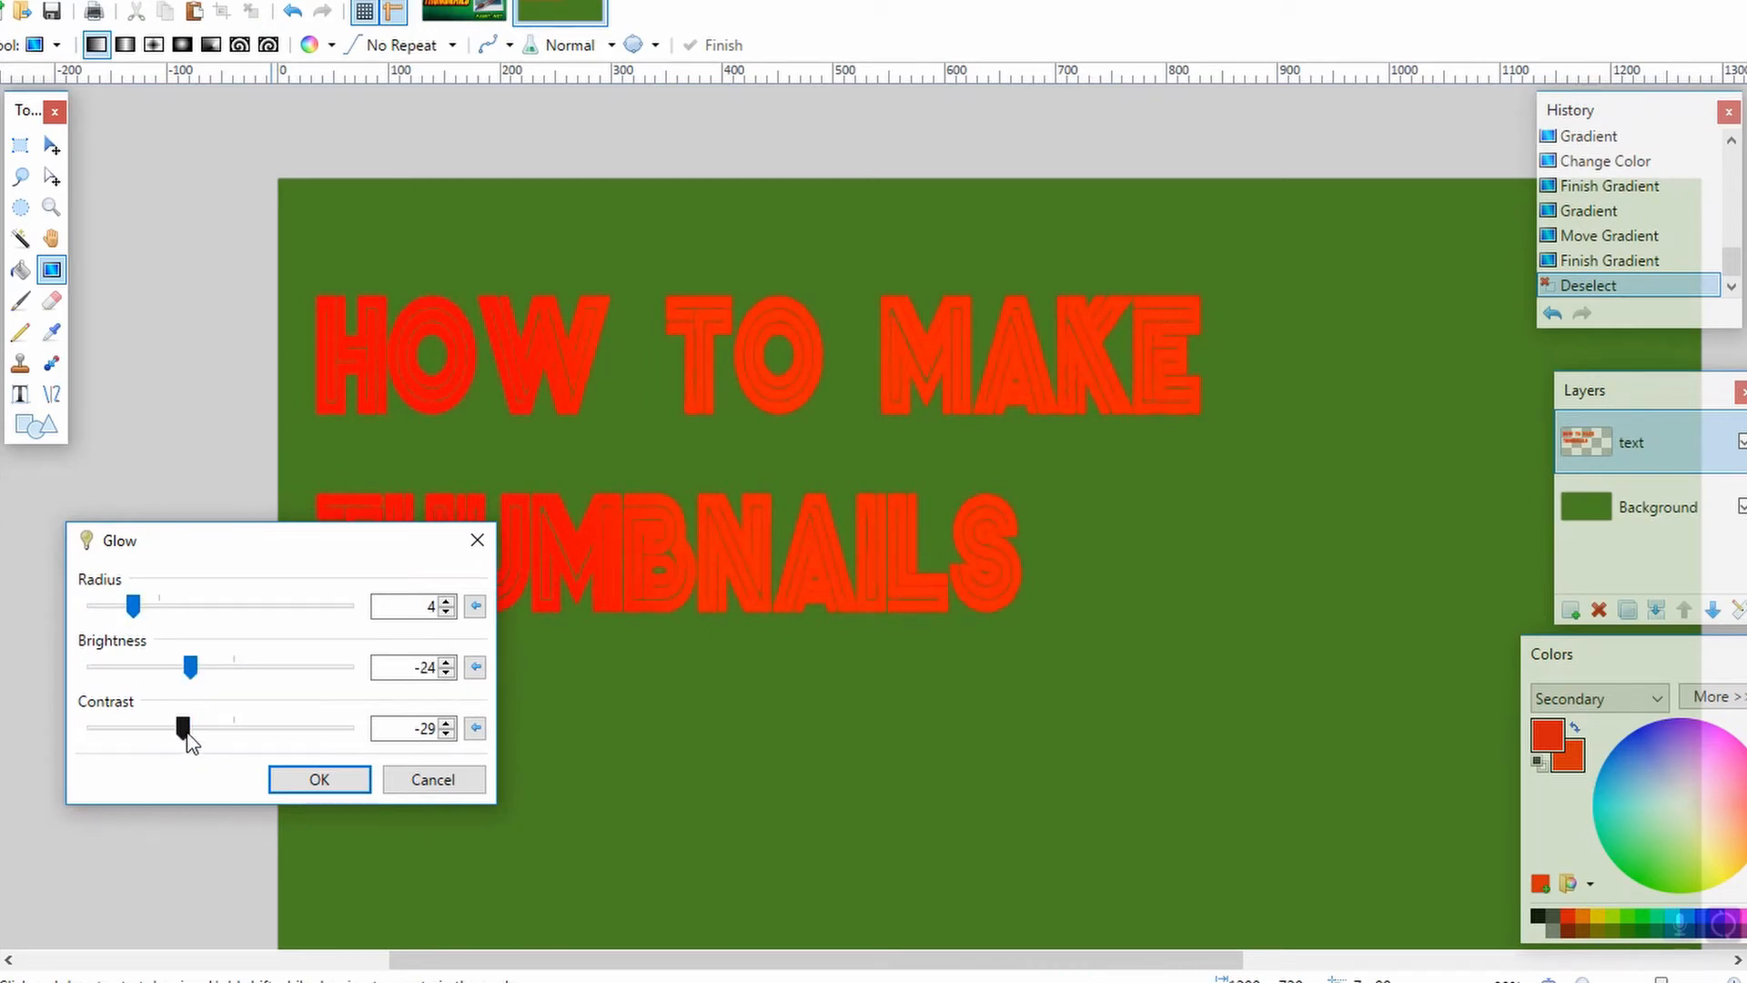
{"action": "left_click_drag", "start_coordinate": [173, 737], "coordinate": [143, 737]}
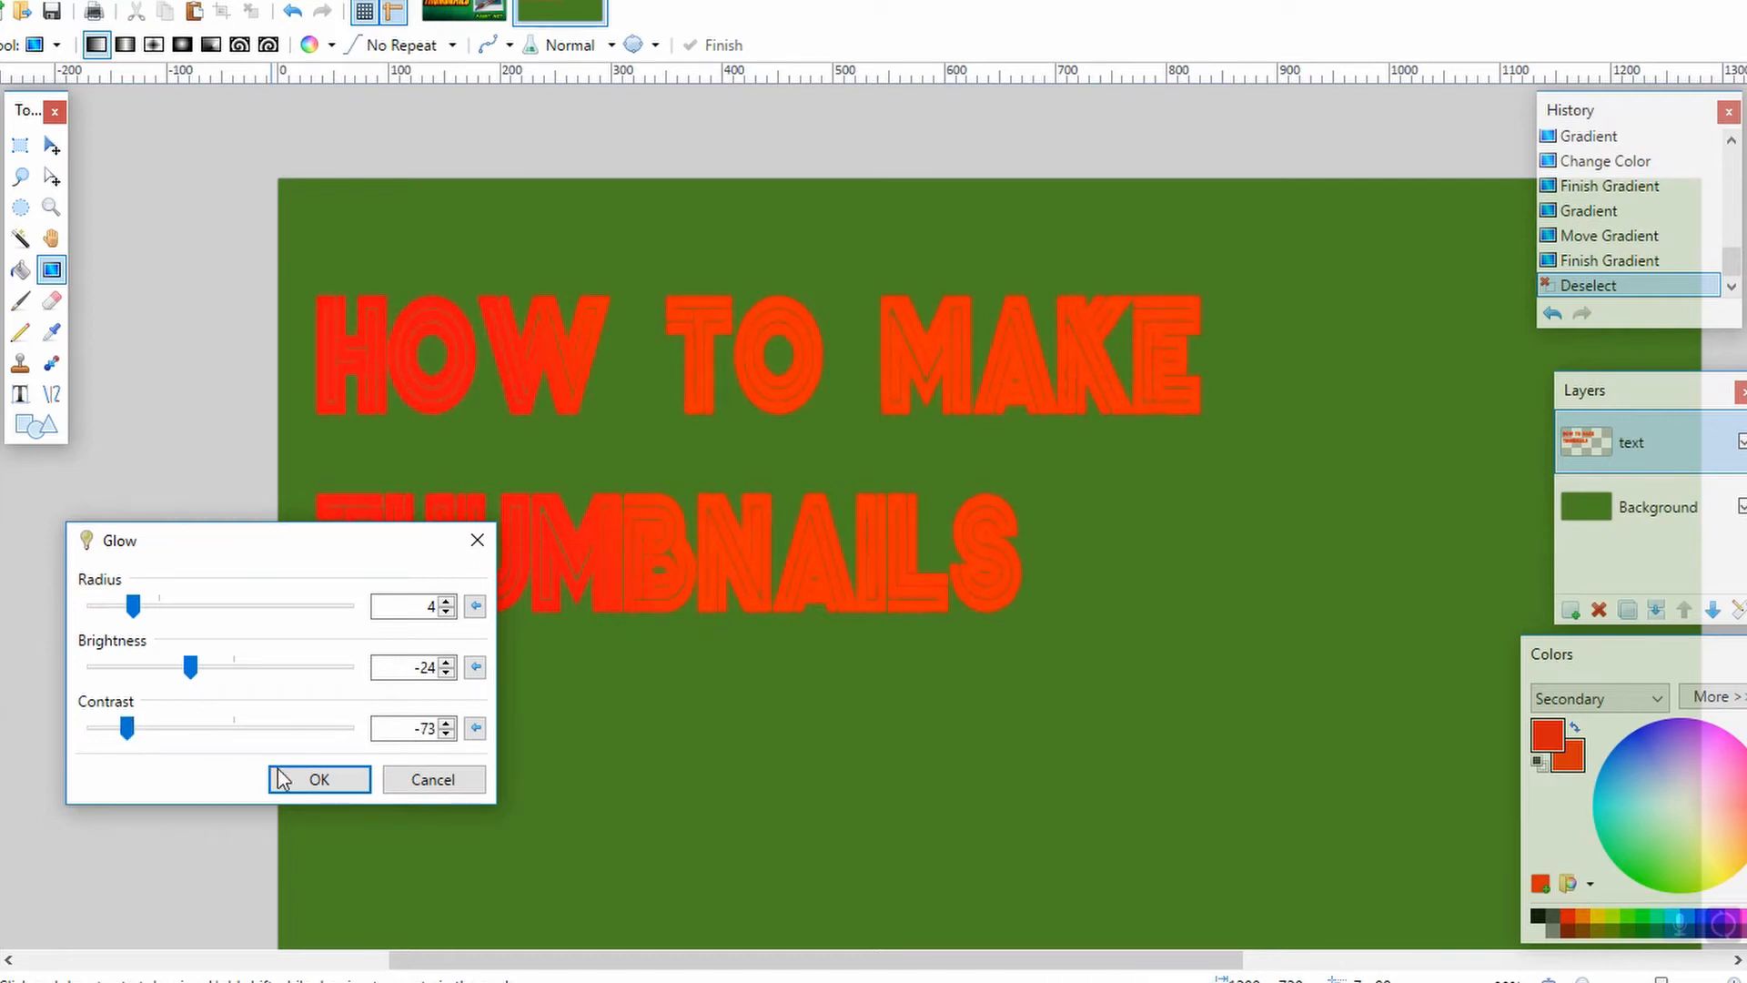
{"action": "left_click", "coordinate": [310, 779]}
Step: Apply a black Drop Shadow to the text layer with offsets of 2, widening radius 14, blur radius 2 and opacity 255
{"action": "scroll", "coordinate": [671, 414], "scroll_direction": "down", "scroll_amount": 3}
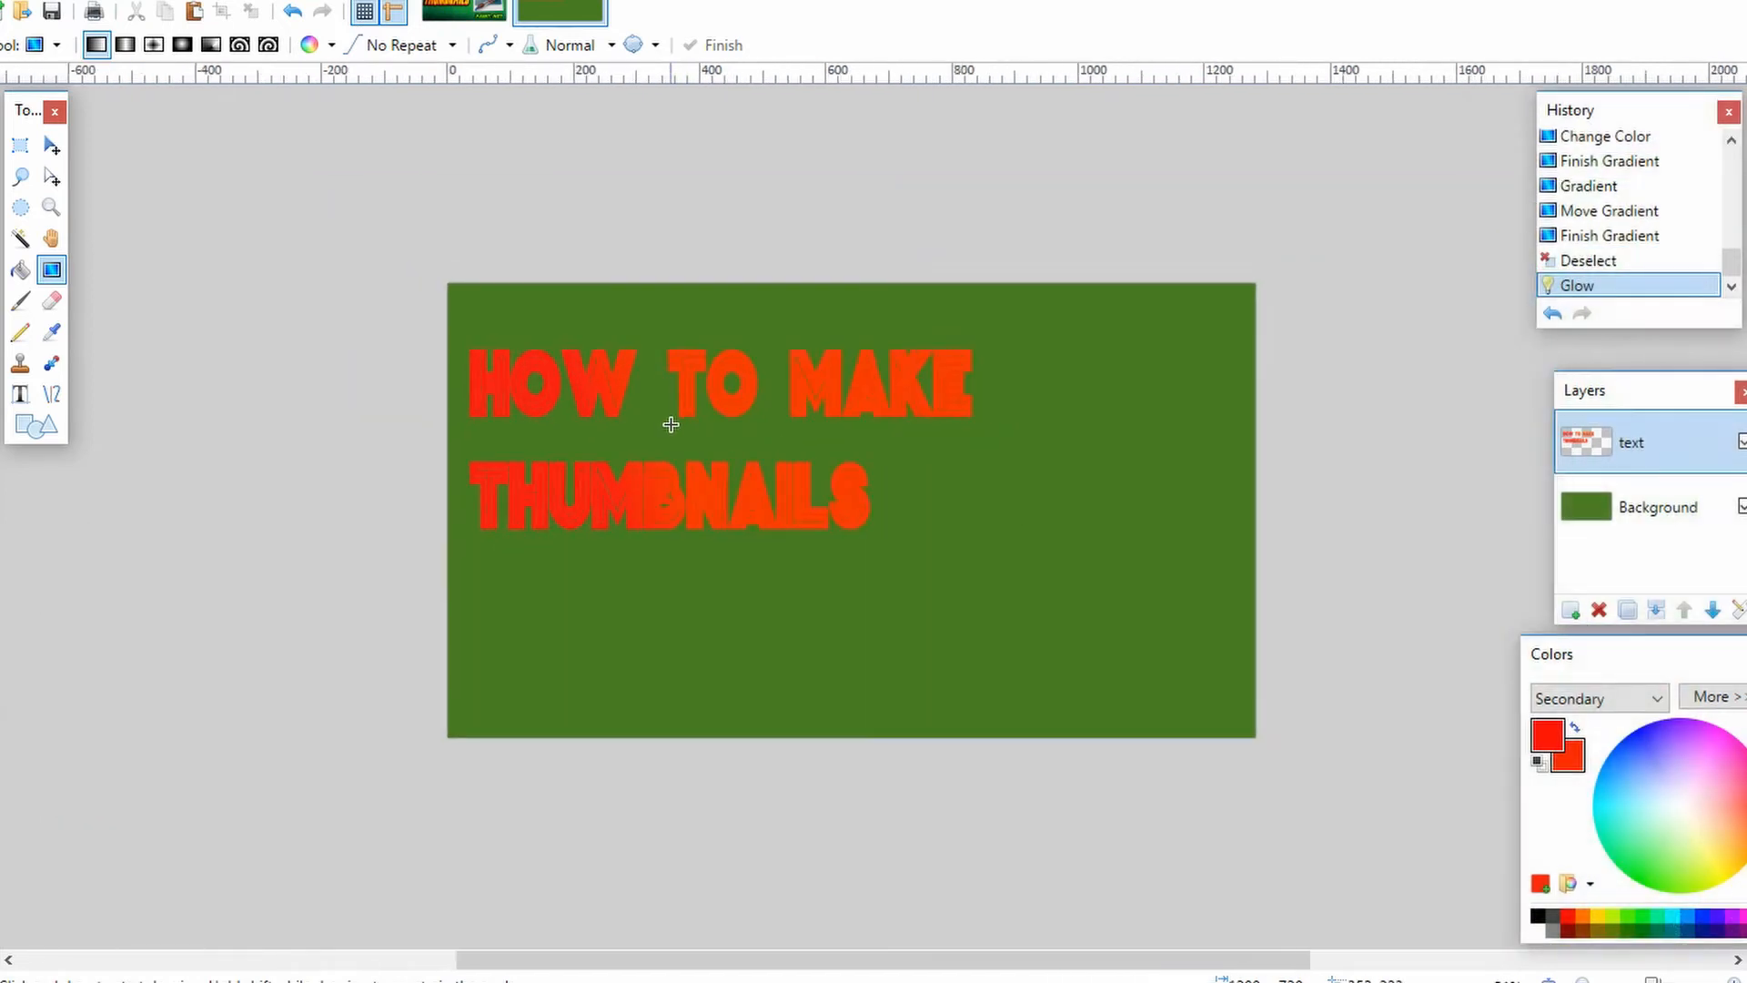
{"action": "scroll", "coordinate": [671, 418], "scroll_direction": "up", "scroll_amount": 4}
{"action": "scroll", "coordinate": [671, 427], "scroll_direction": "down", "scroll_amount": 1}
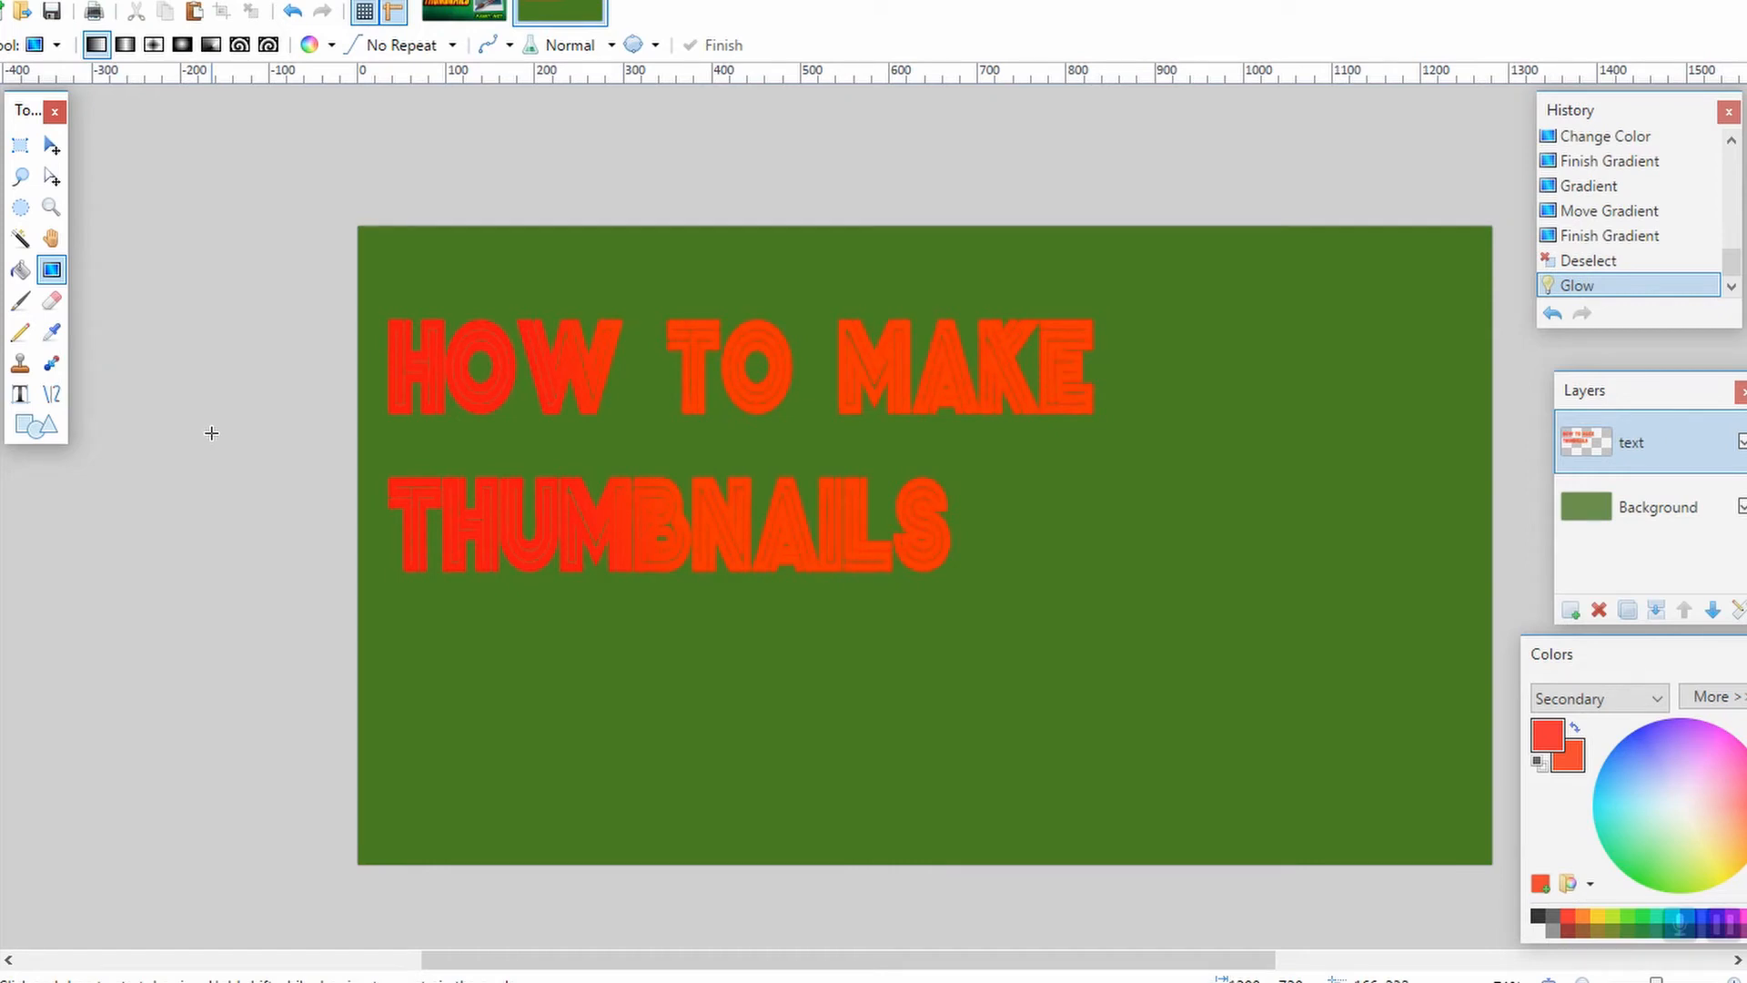
{"action": "left_click", "coordinate": [423, 1]}
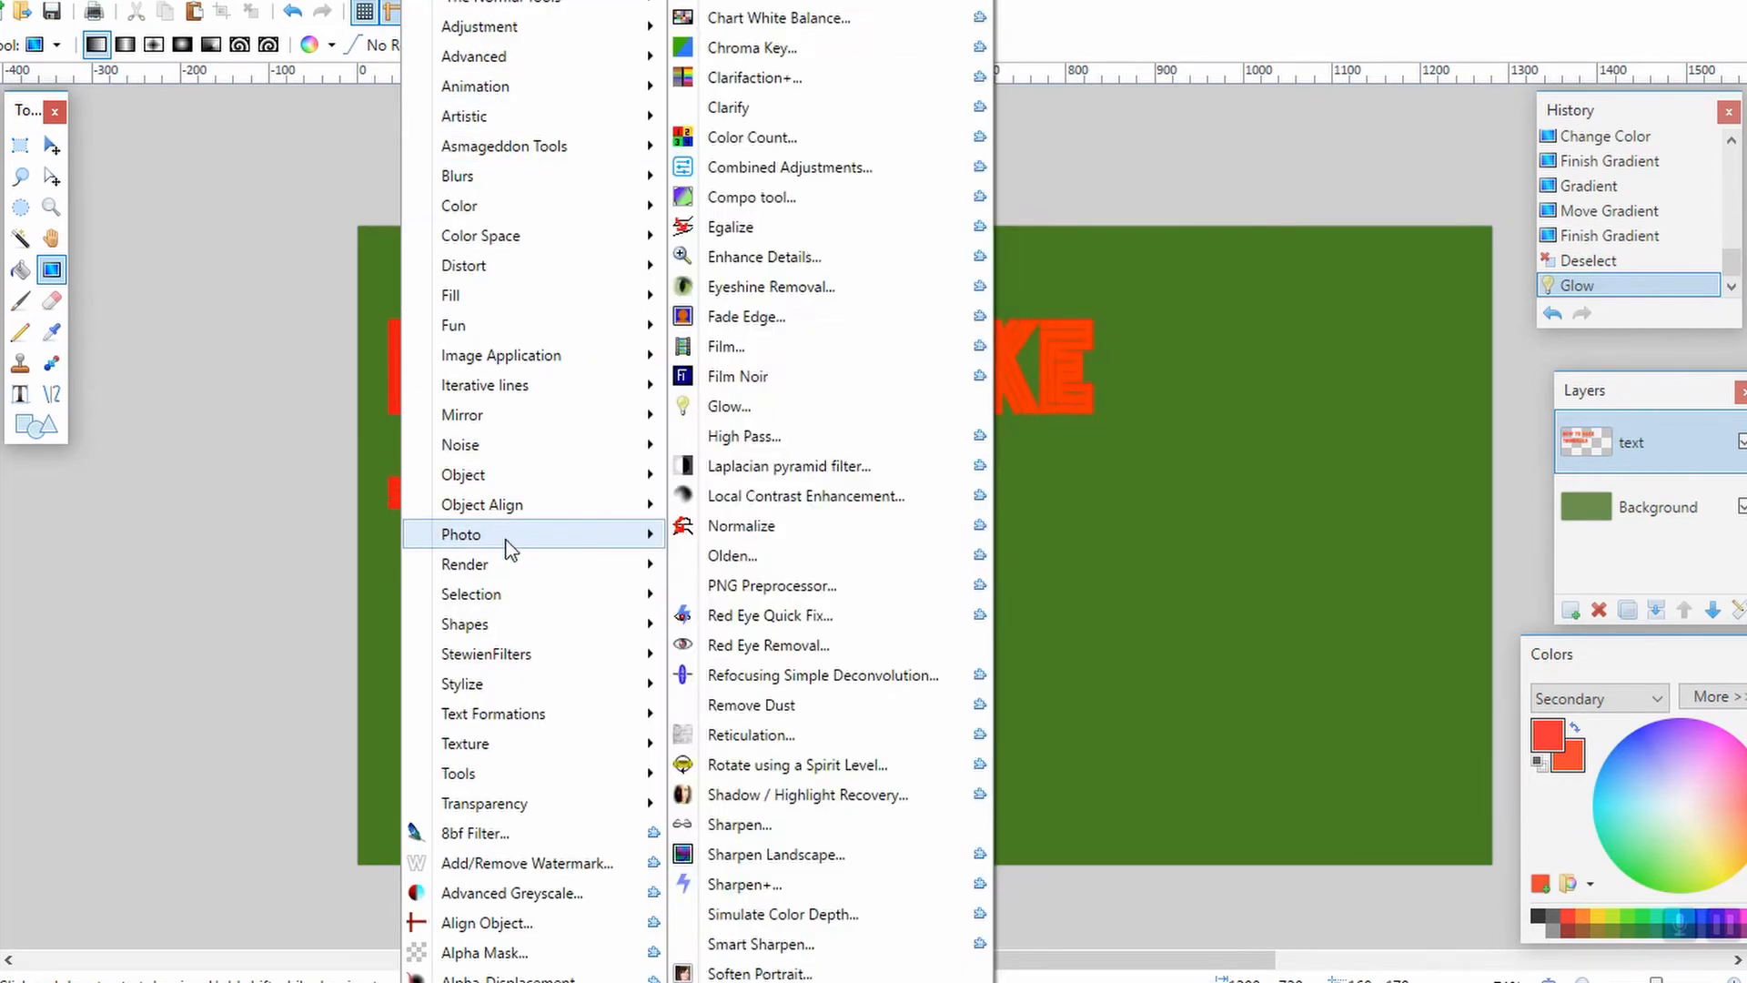
{"action": "mouse_move", "coordinate": [510, 475]}
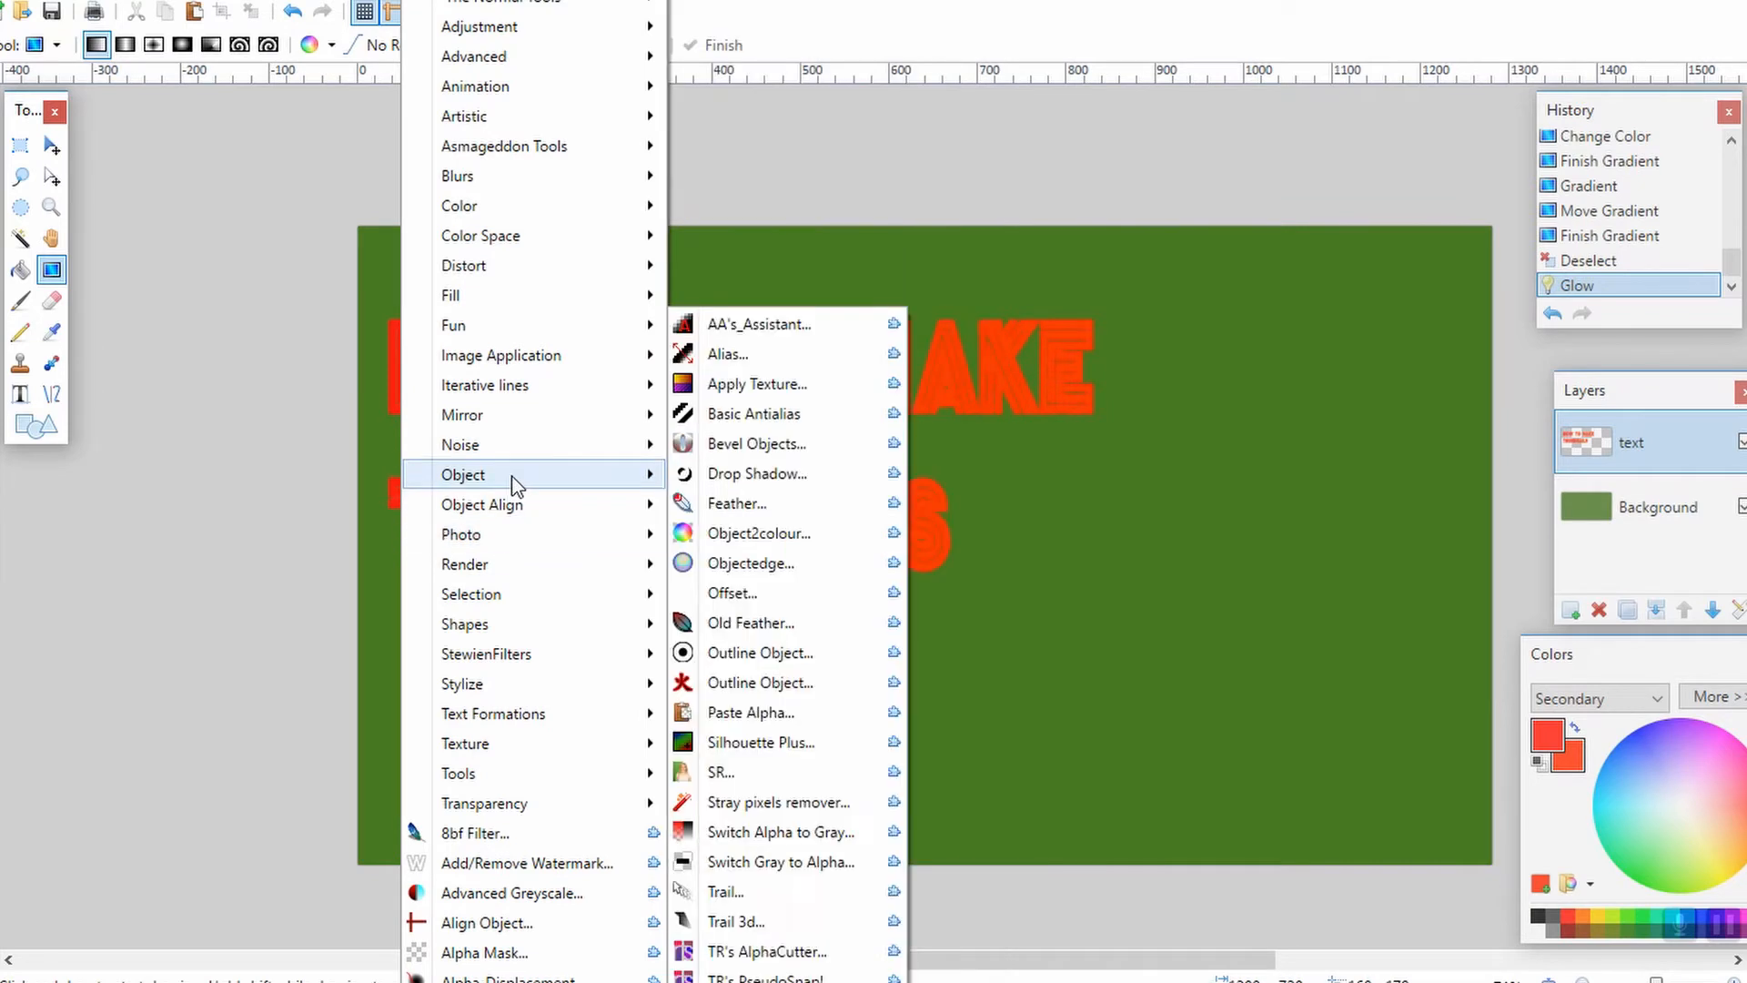
{"action": "left_click", "coordinate": [740, 473]}
{"action": "left_click_drag", "start_coordinate": [848, 193], "coordinate": [828, 455]}
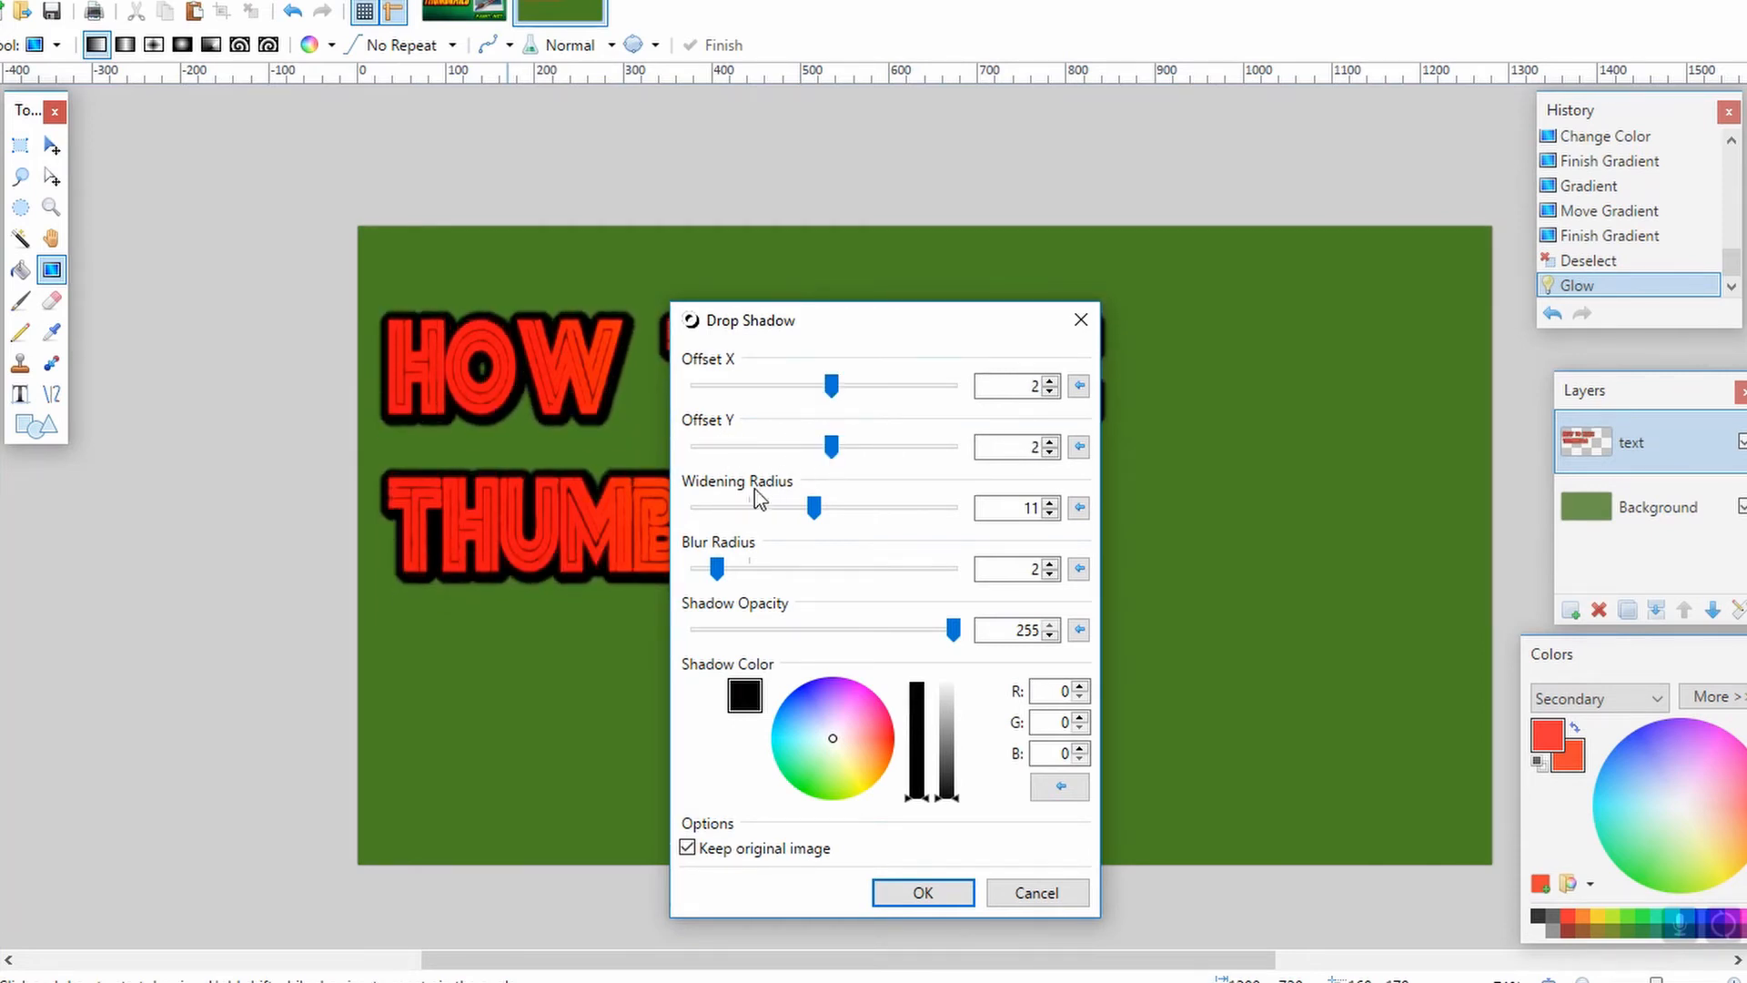
{"action": "left_click_drag", "start_coordinate": [841, 330], "coordinate": [345, 302]}
{"action": "left_click_drag", "start_coordinate": [236, 482], "coordinate": [275, 535]}
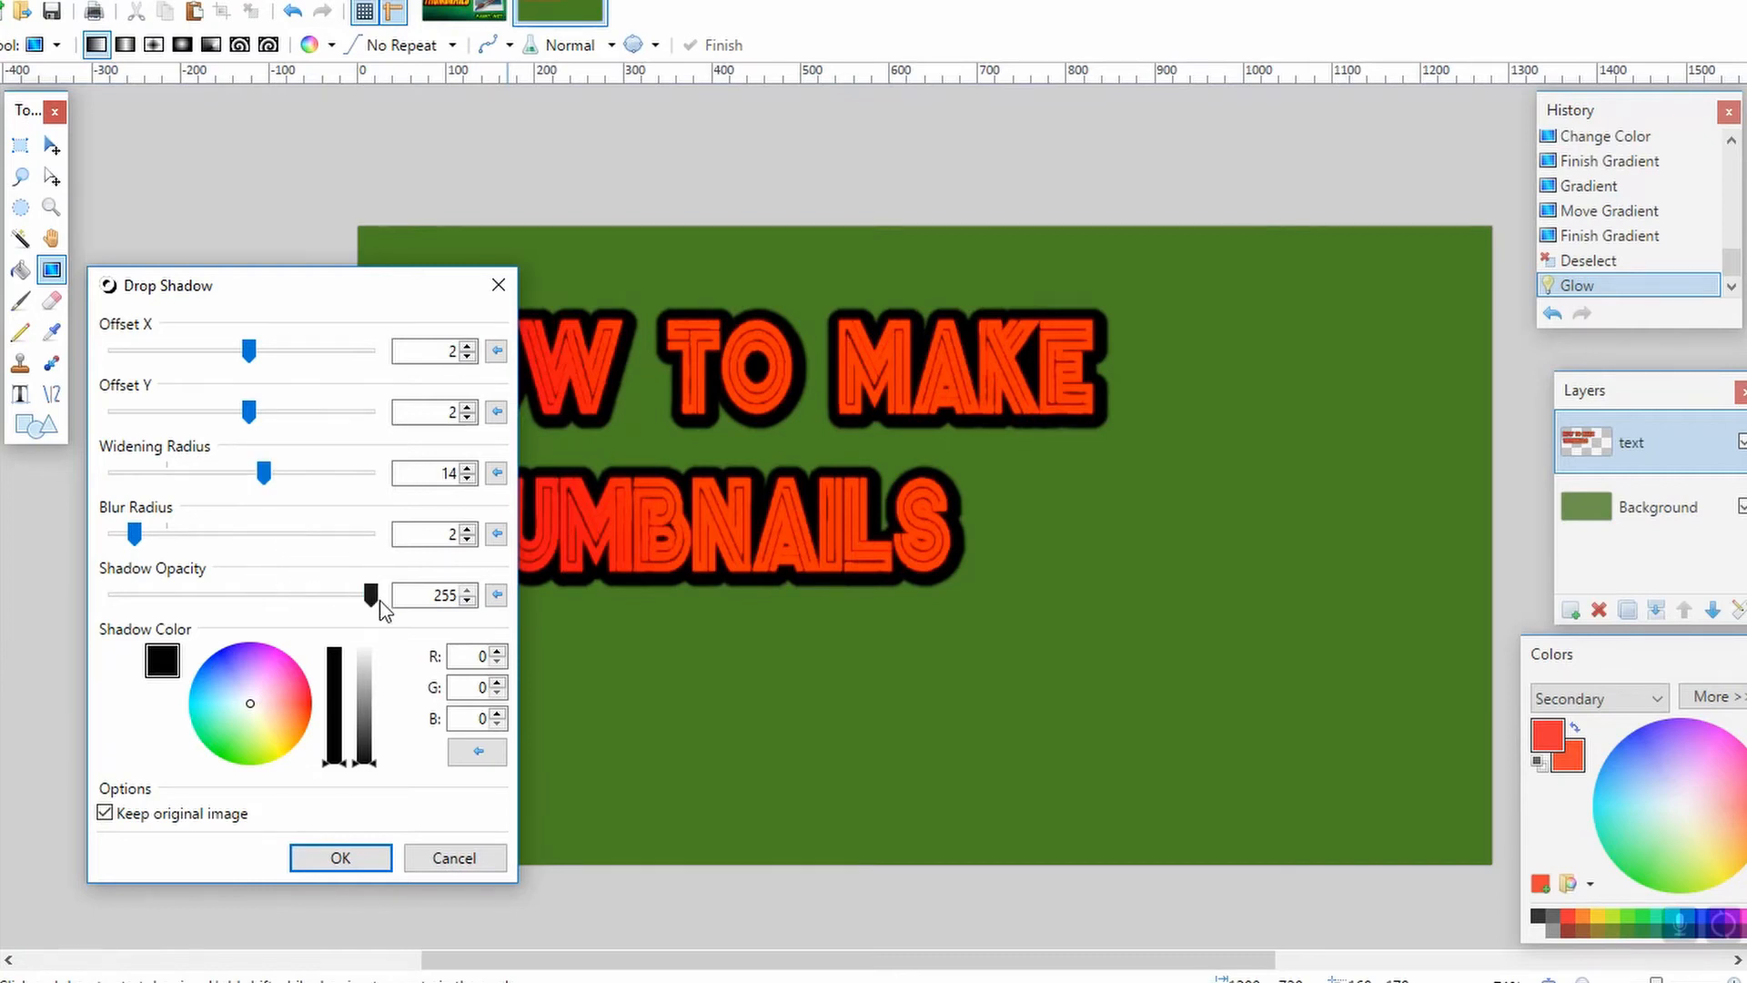
{"action": "left_click_drag", "start_coordinate": [370, 596], "coordinate": [424, 608]}
{"action": "left_click", "coordinate": [342, 855]}
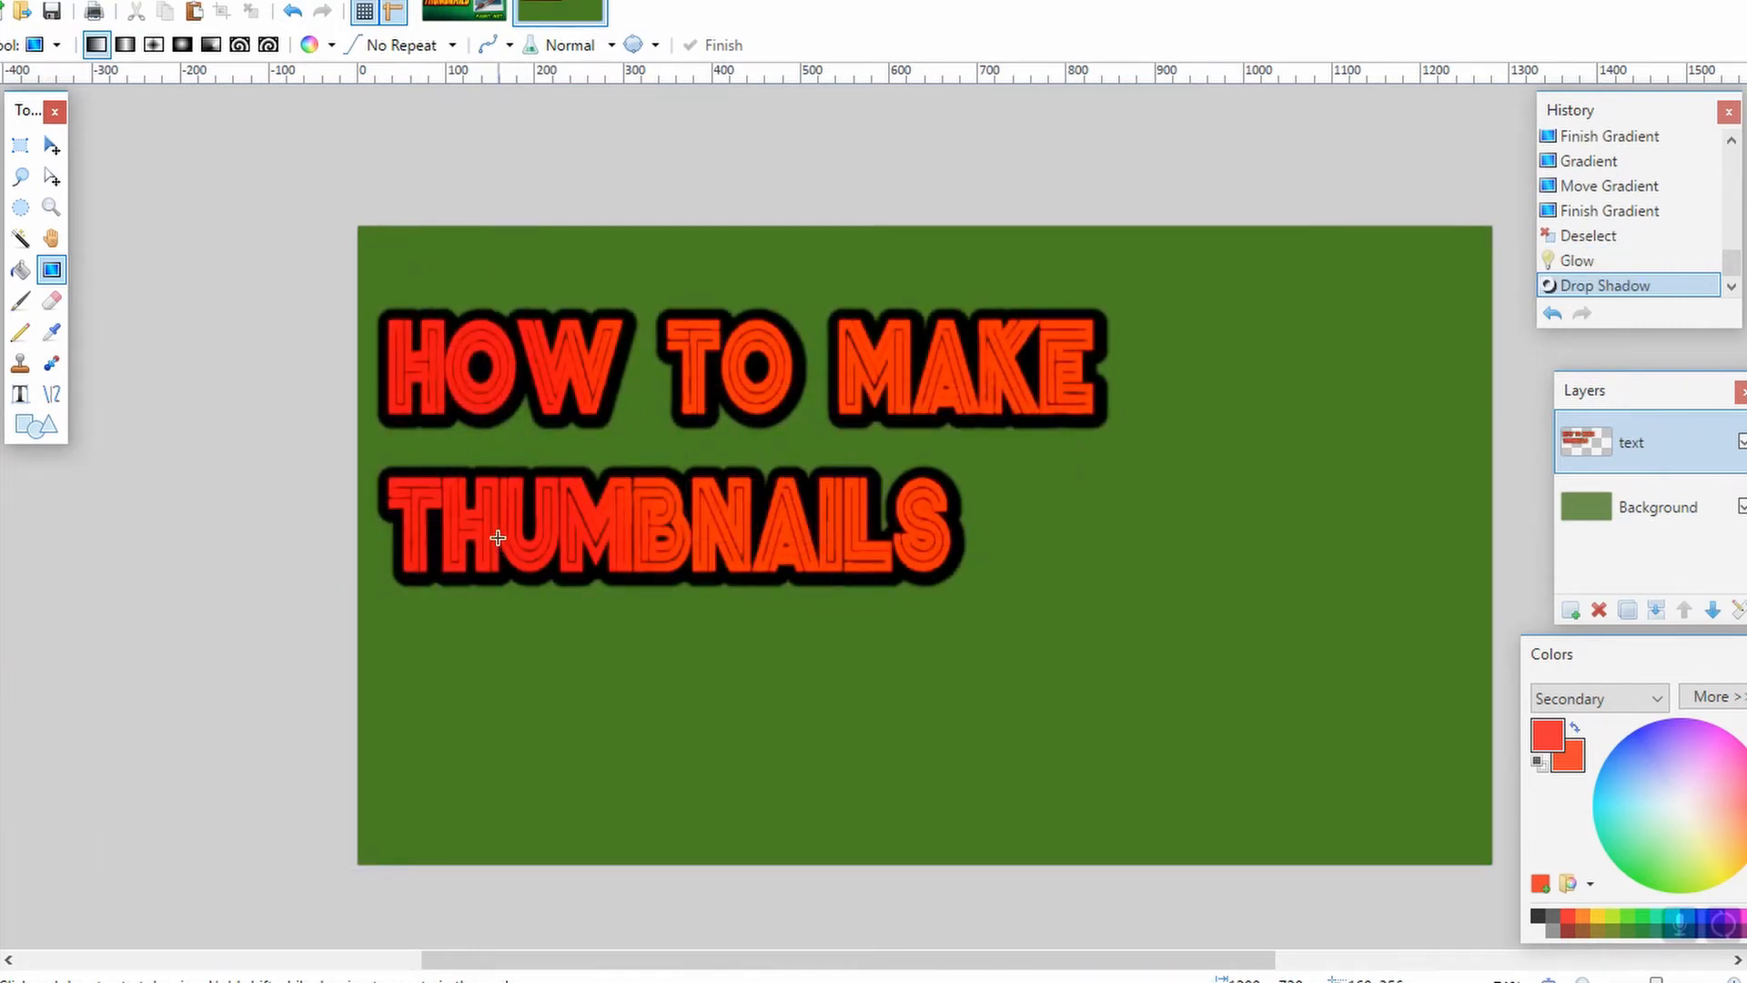
{"action": "scroll", "coordinate": [497, 538], "scroll_direction": "down", "scroll_amount": 5, "text": "ctrl"}
{"action": "scroll", "coordinate": [491, 536], "scroll_direction": "up", "scroll_amount": 1, "text": "ctrl"}
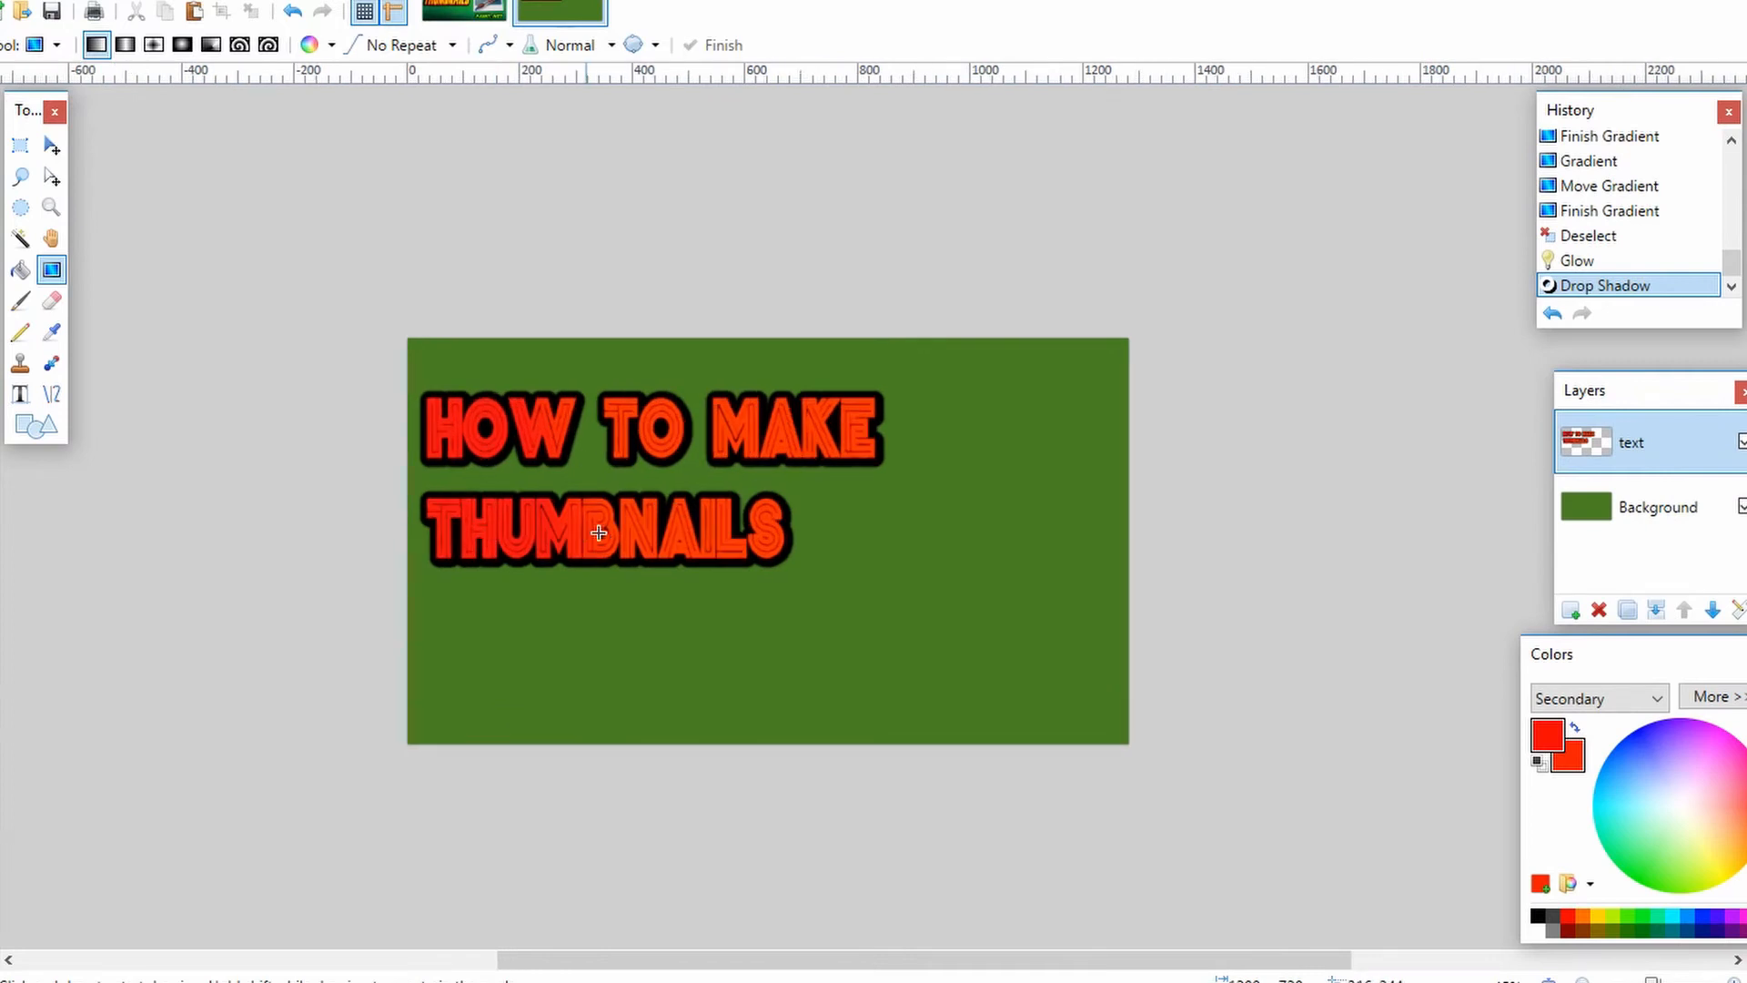
{"action": "scroll", "coordinate": [545, 475], "scroll_direction": "up", "scroll_amount": 2, "text": "ctrl"}
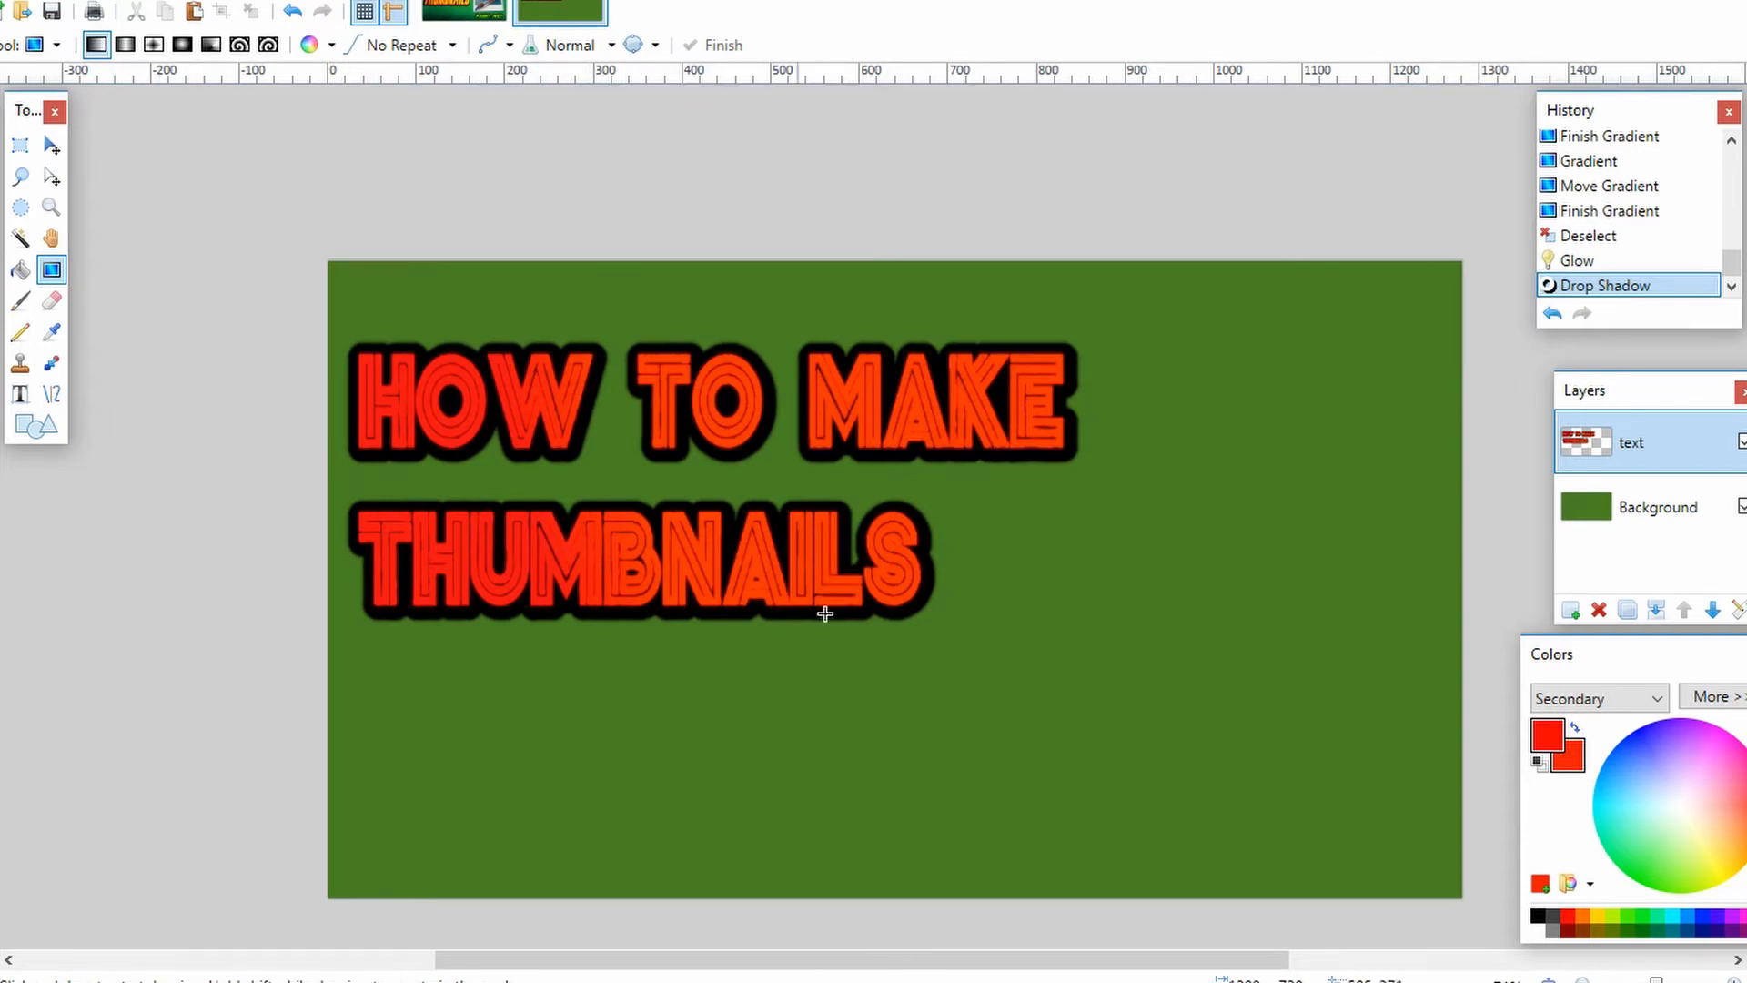
Step: Add a new layer, switch to the web browser and search Google Images for "arrow png"
{"action": "left_click", "coordinate": [1571, 611]}
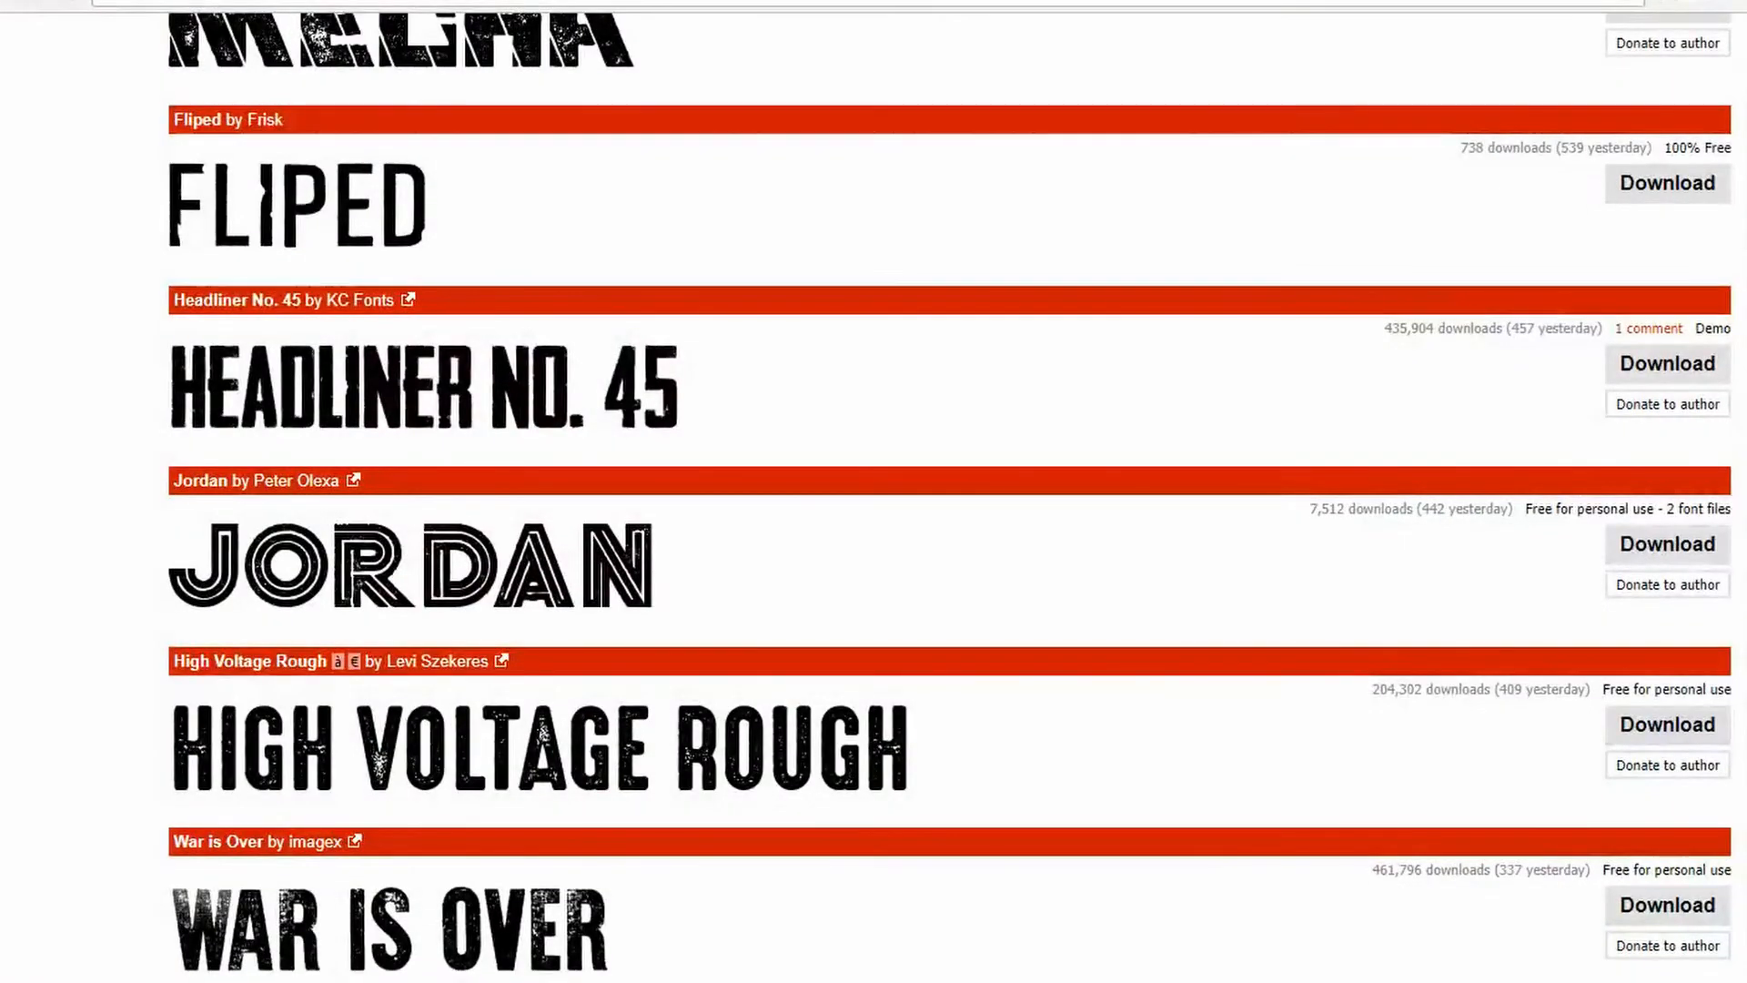
{"action": "key", "text": "ctrl+t"}
{"action": "type", "text": "arr"}
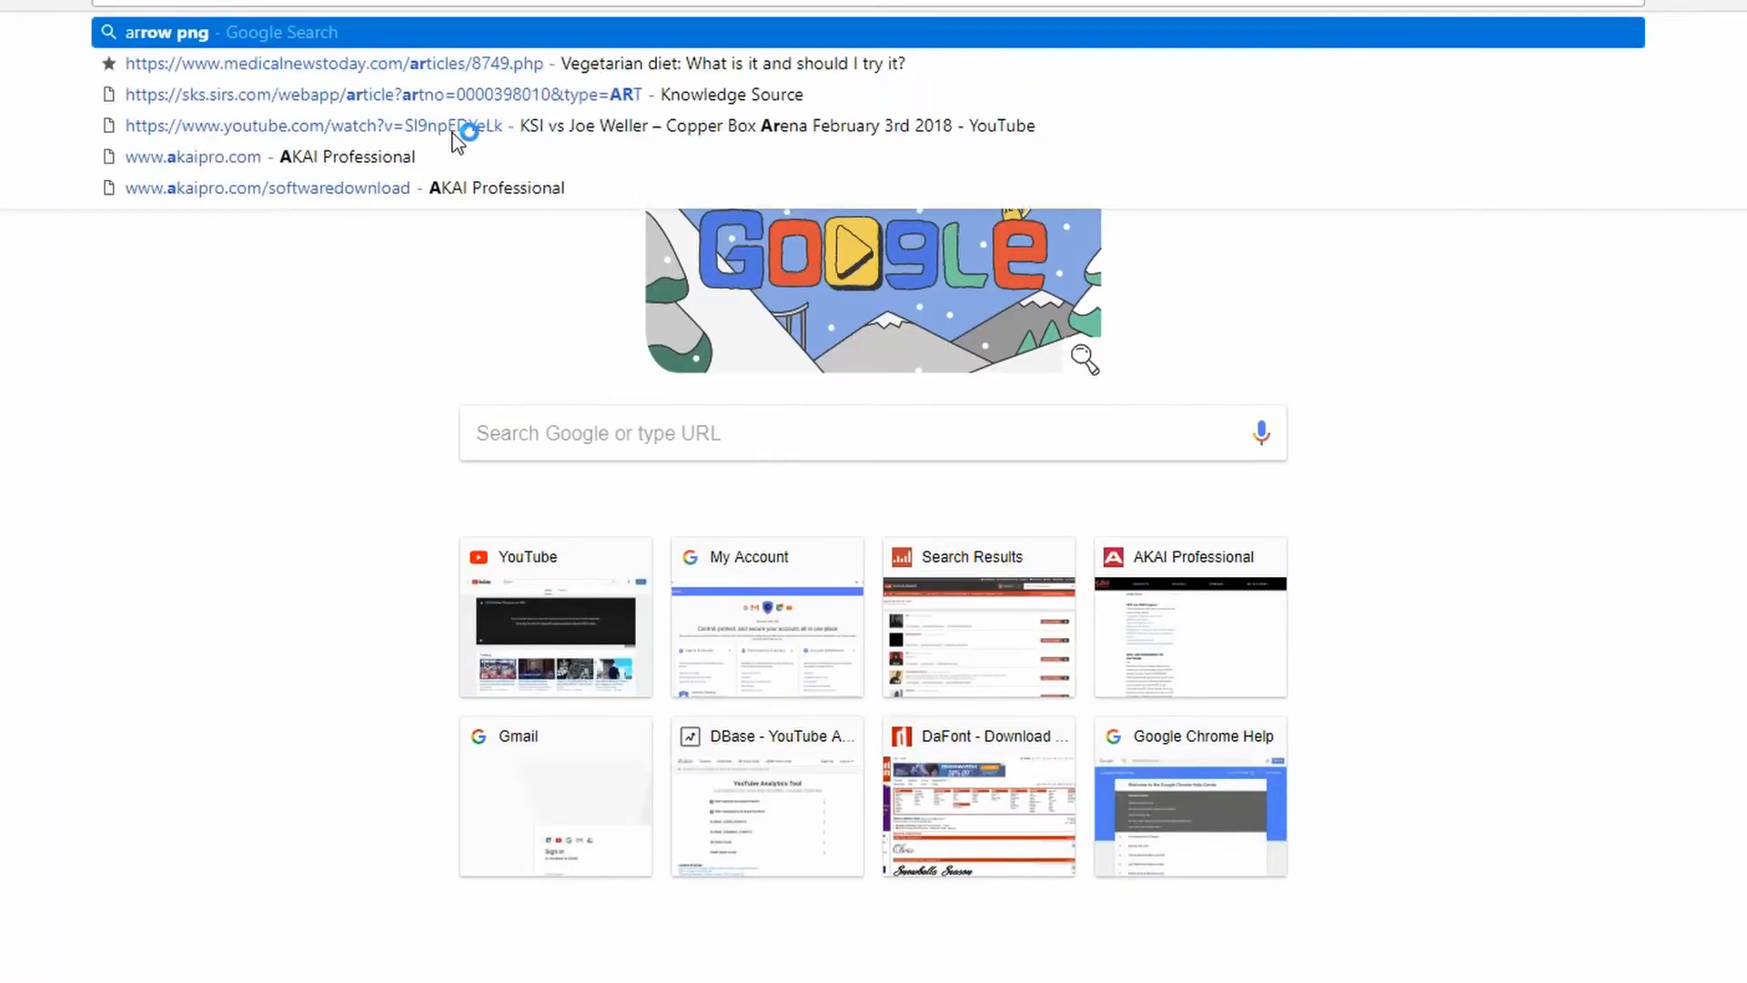
{"action": "key", "text": "Return"}
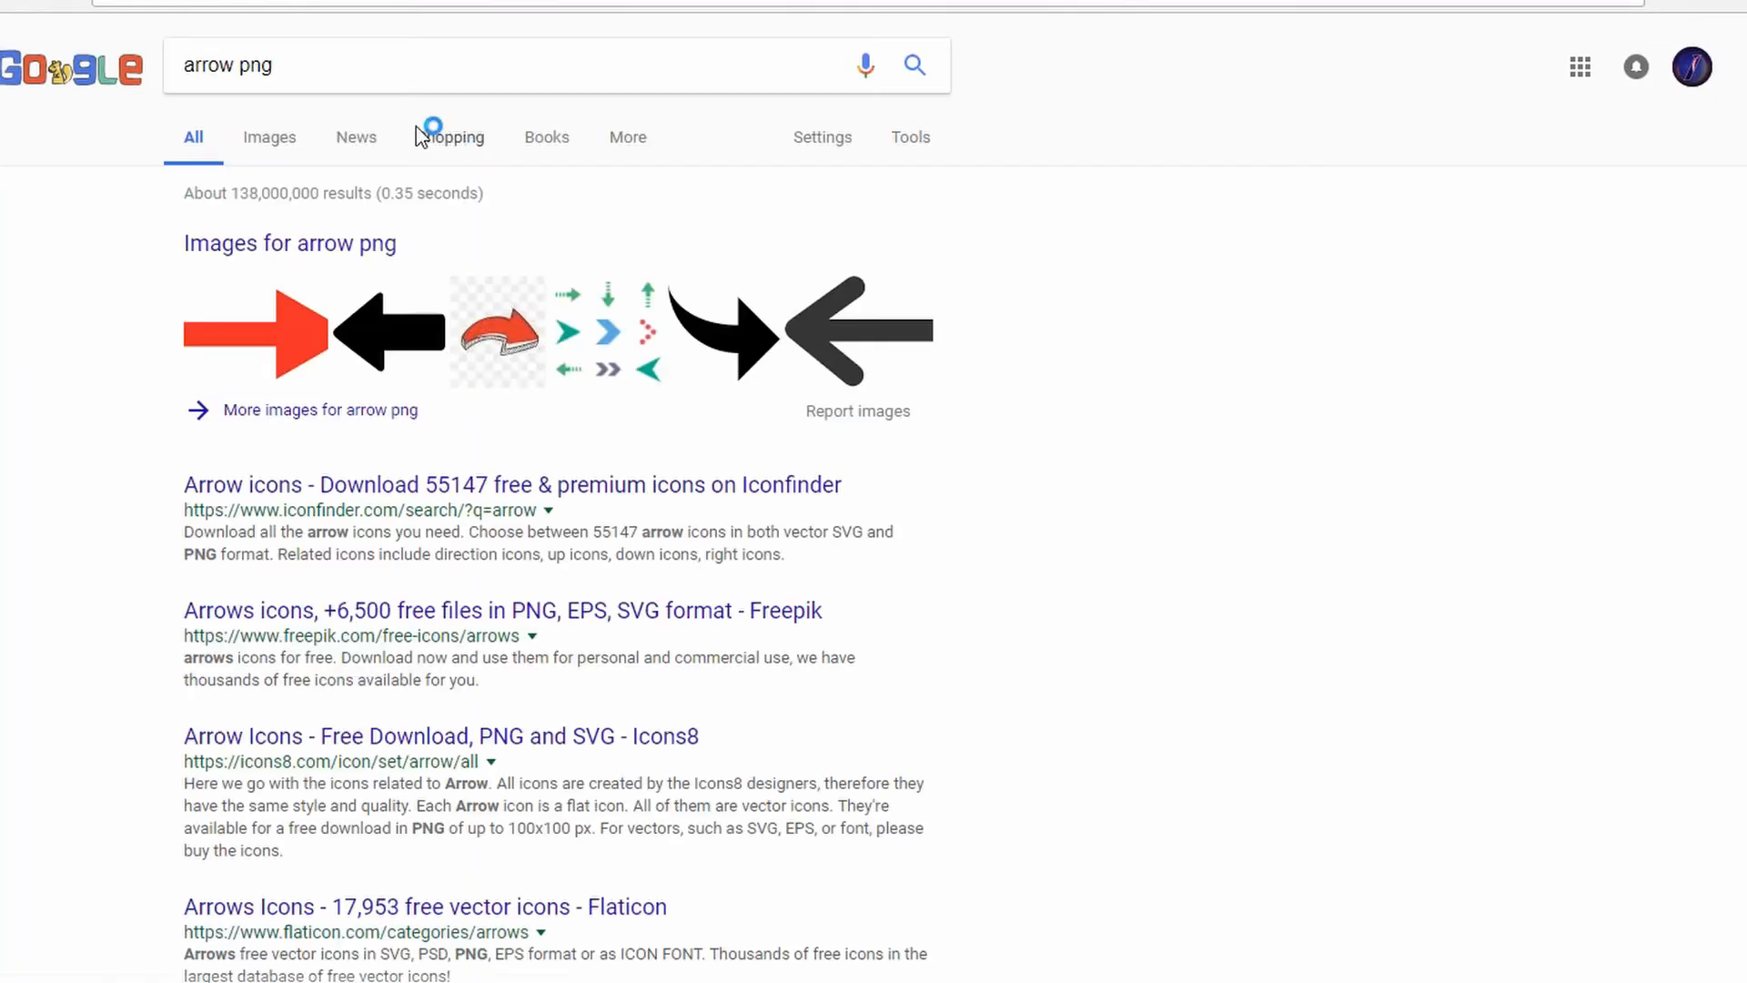
{"action": "left_click", "coordinate": [281, 152]}
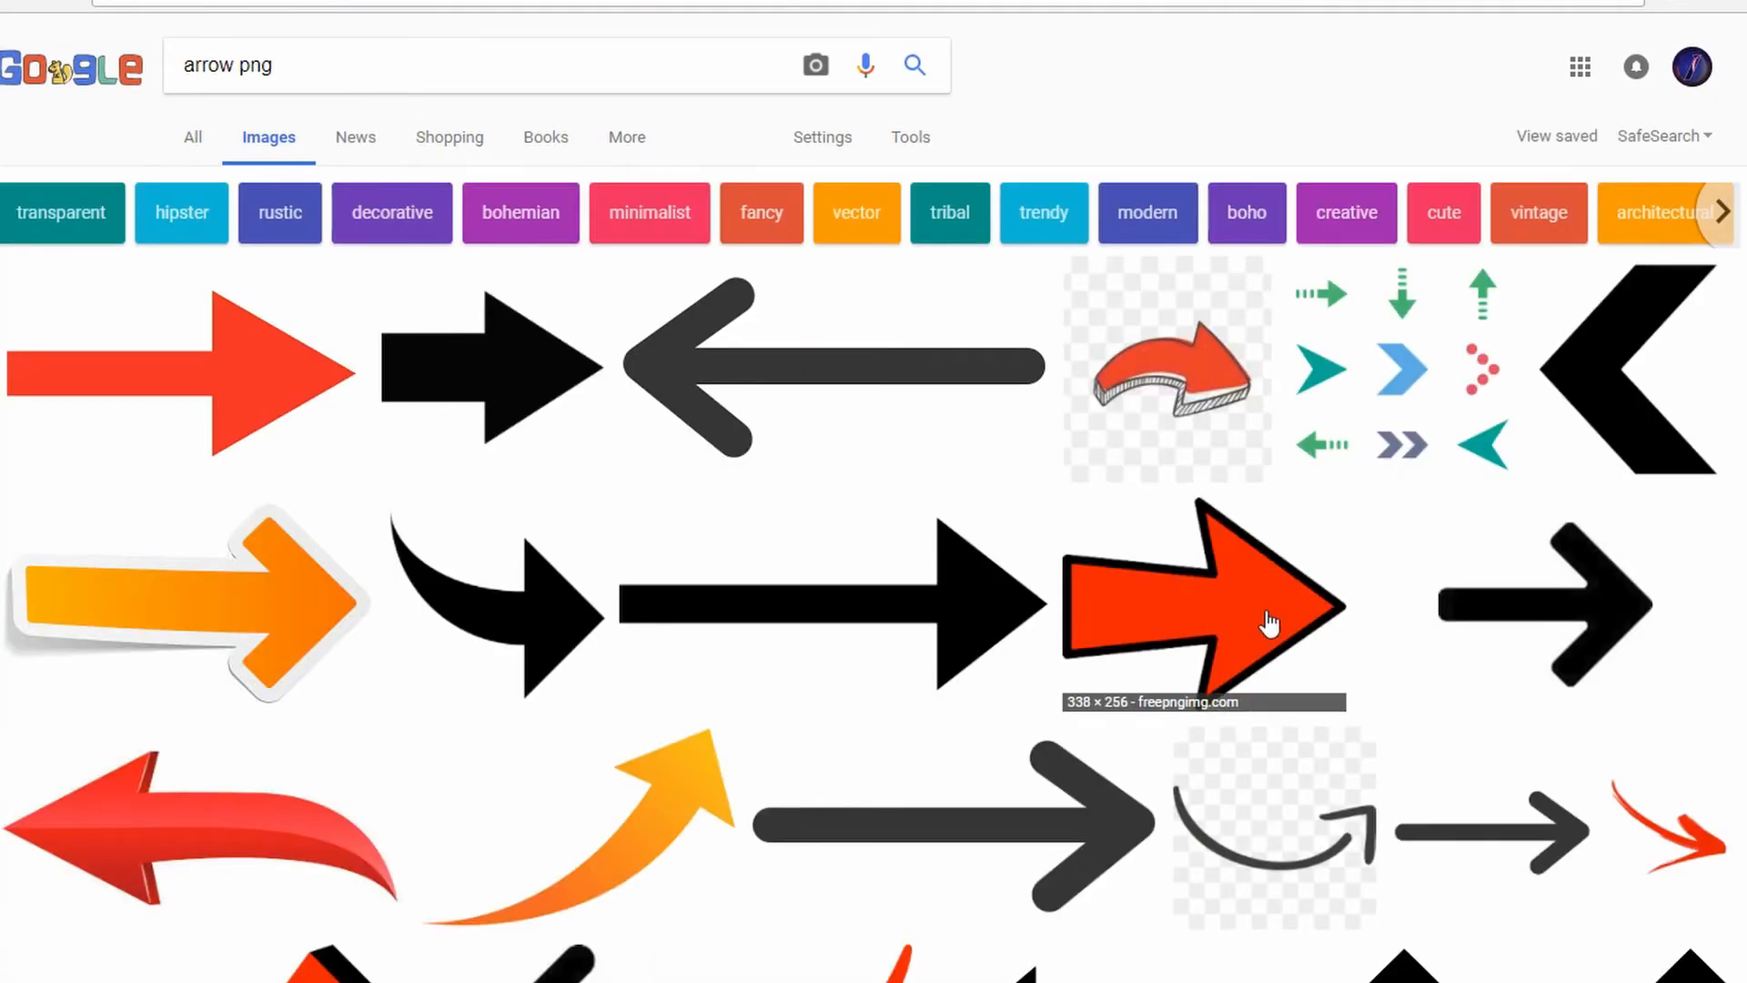
Step: Preview the red arrow images and copy the 600 × 457 right-pointing arrow-vector-12 image from animagehub.com
{"action": "left_click", "coordinate": [165, 425]}
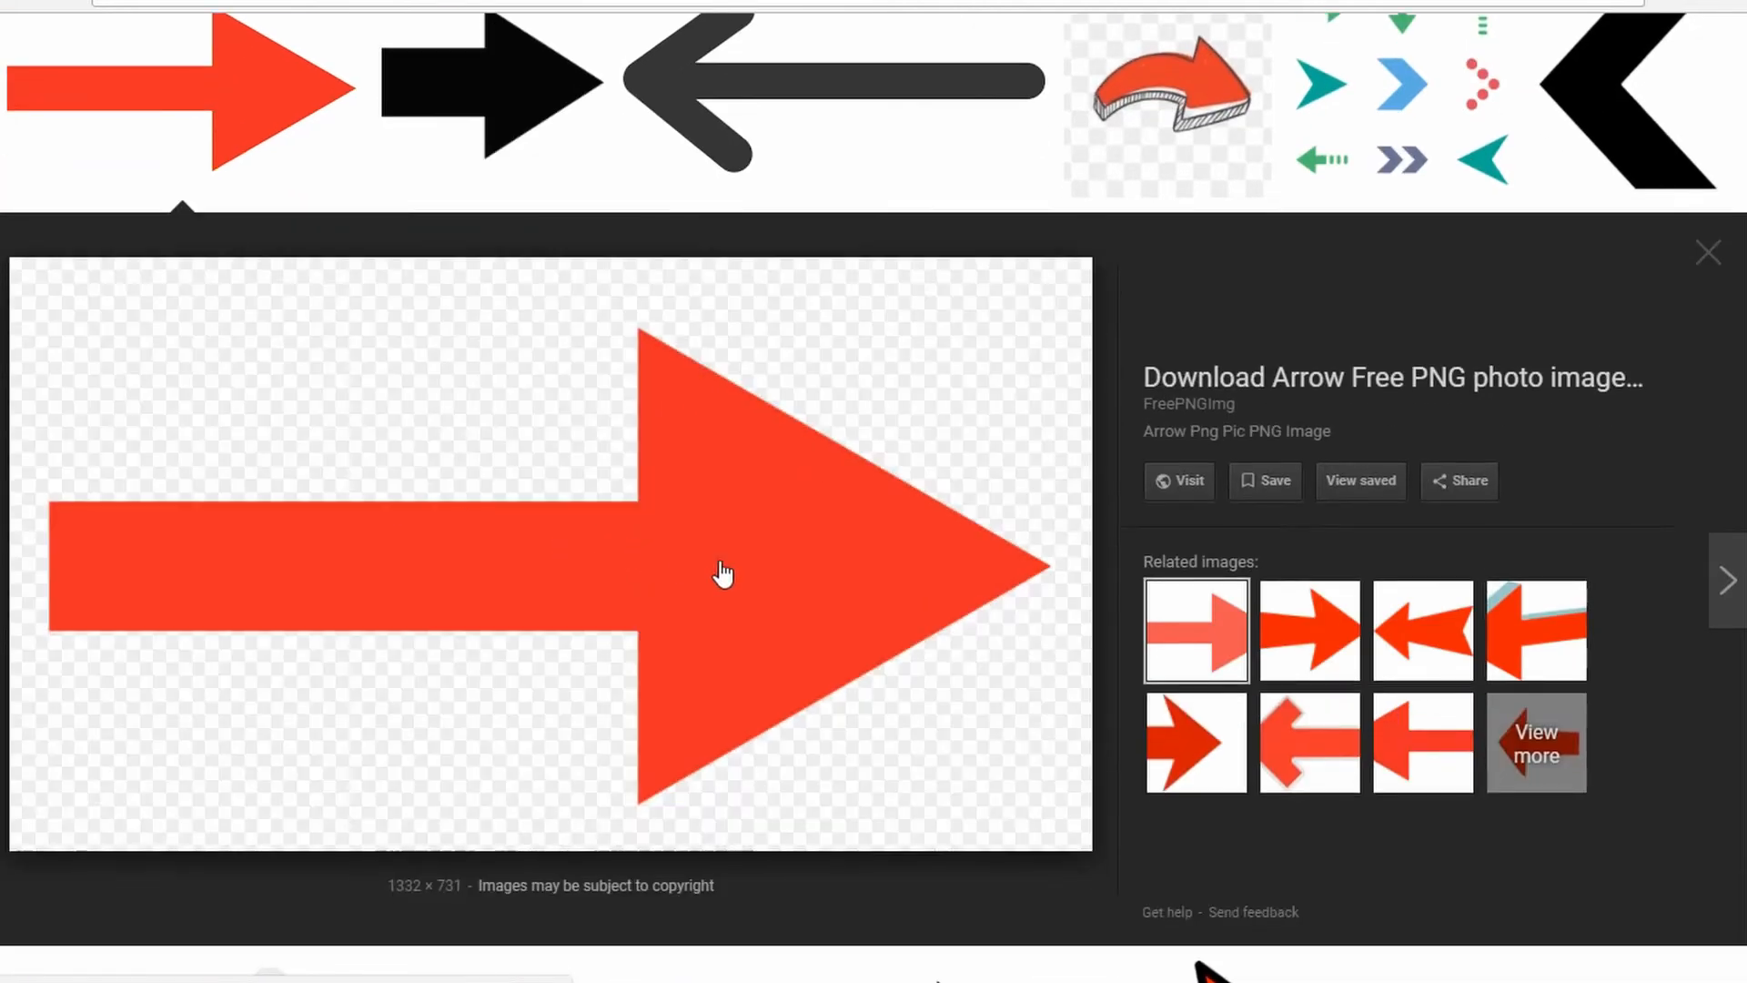
{"action": "left_click", "coordinate": [1388, 639]}
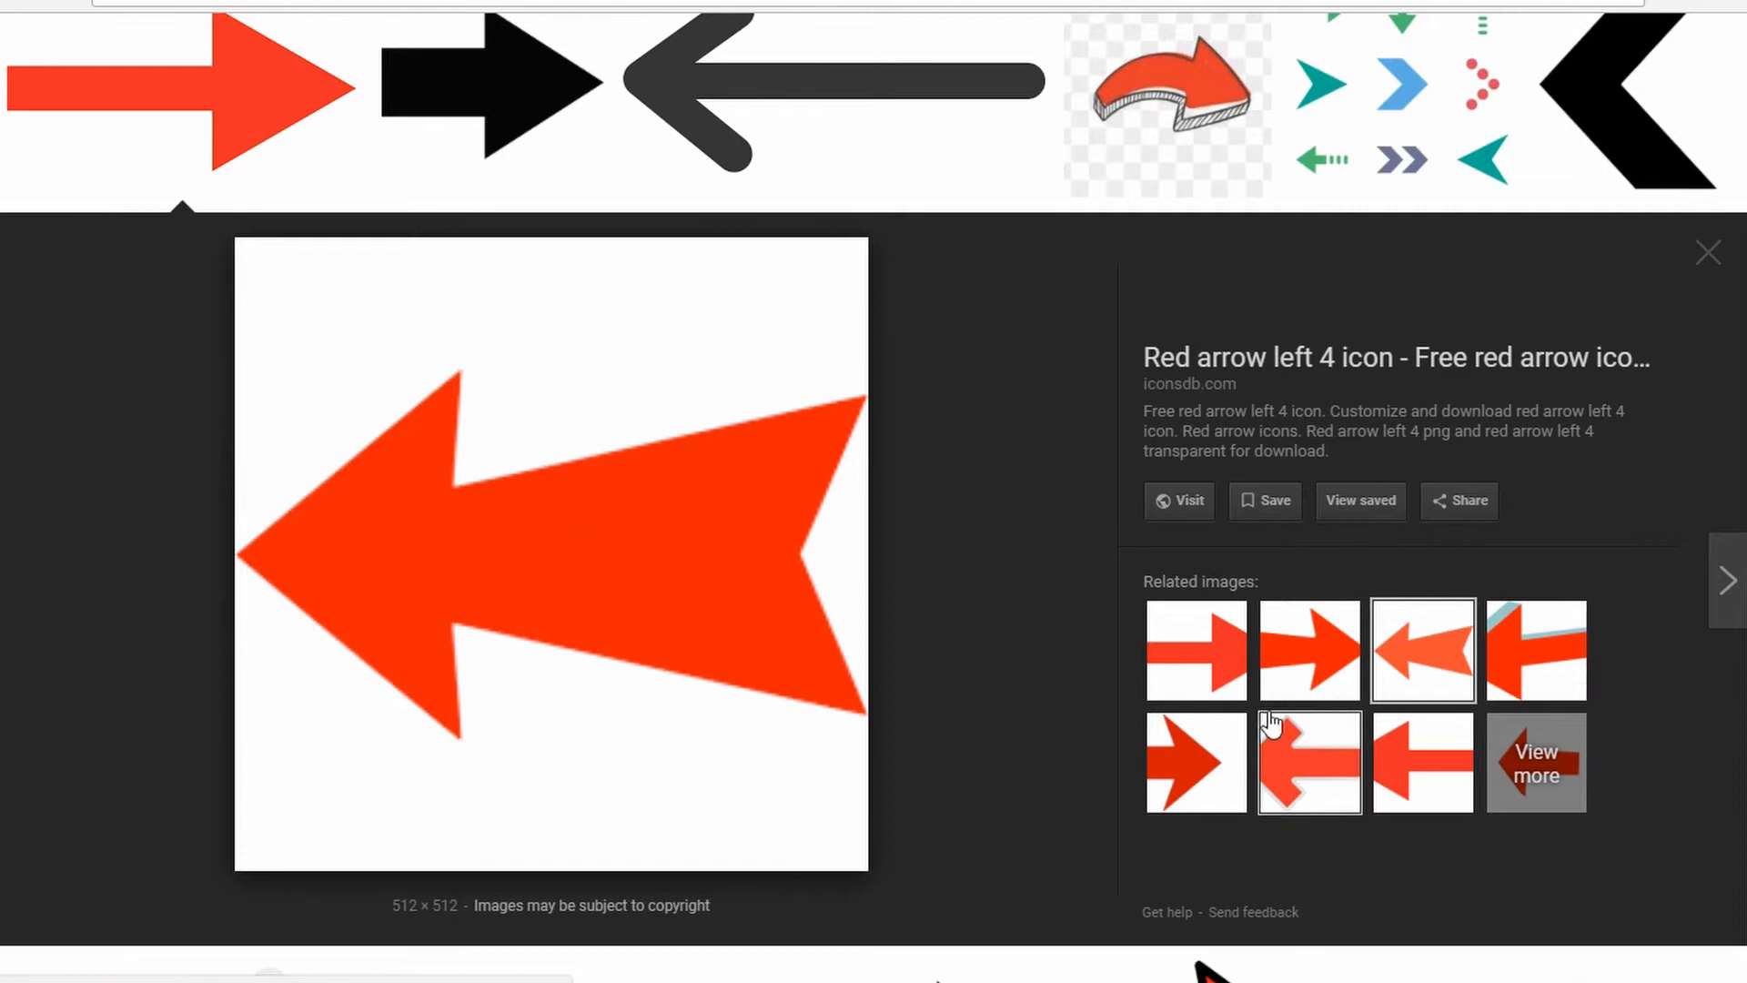
{"action": "left_click", "coordinate": [1302, 655]}
{"action": "right_click", "coordinate": [562, 531]}
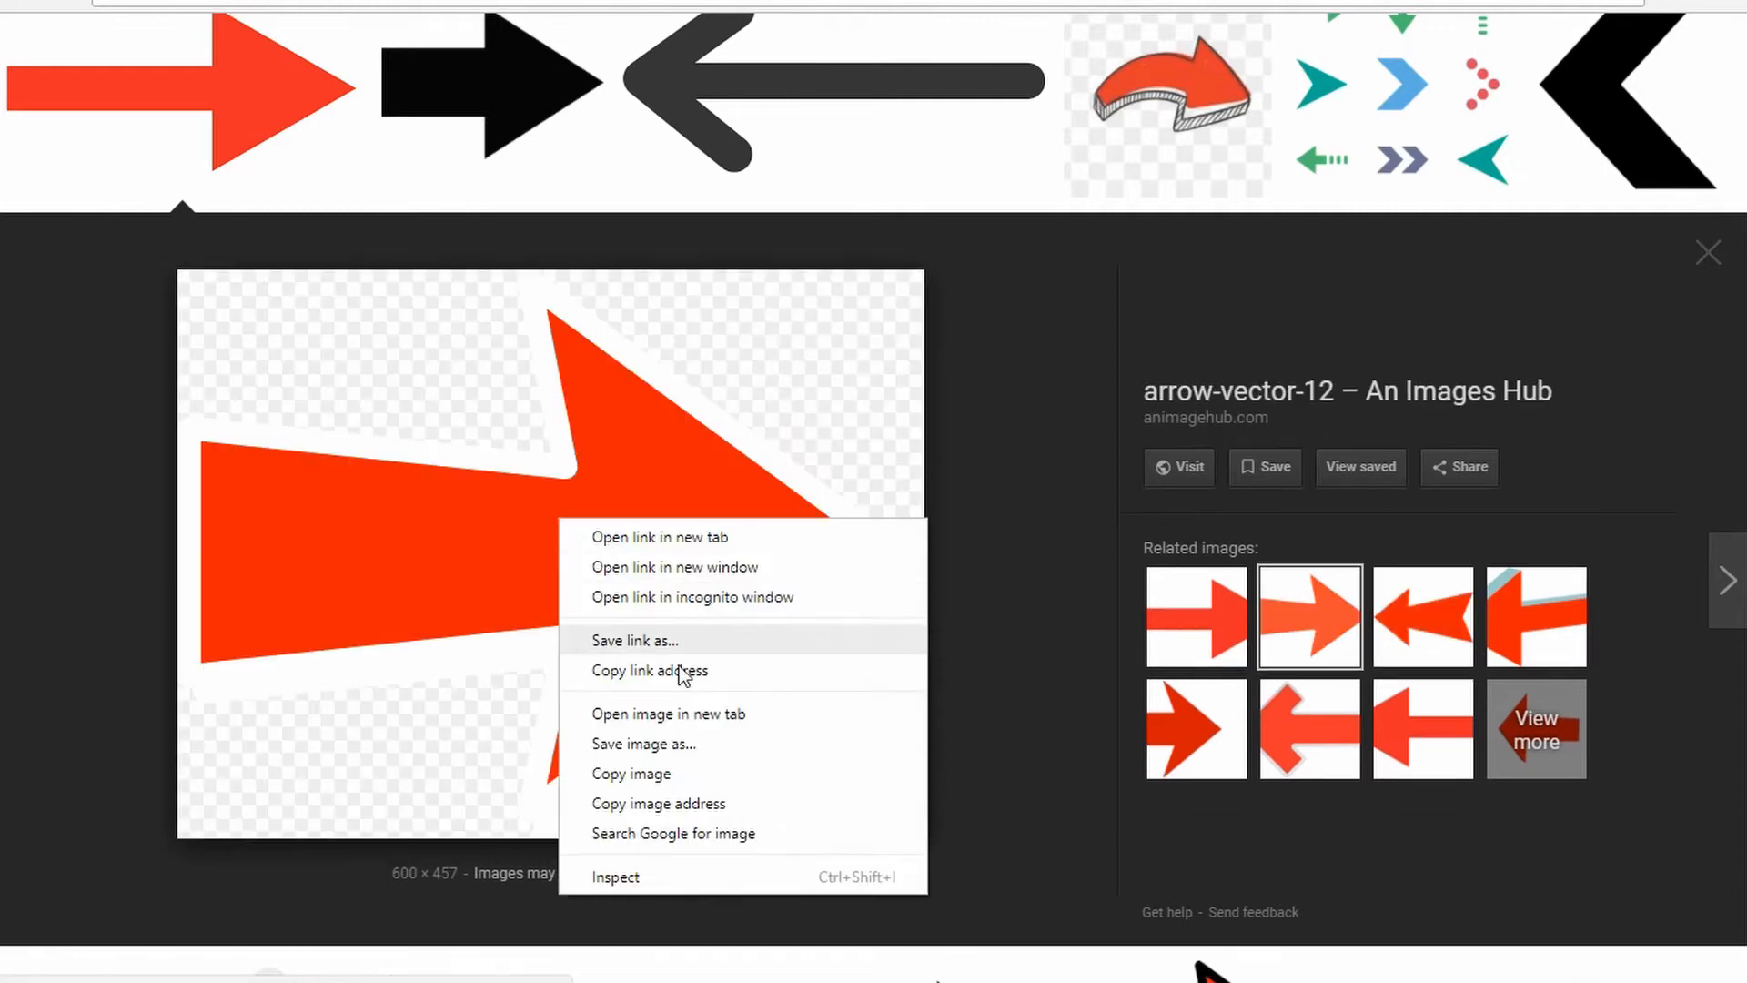
{"action": "left_click", "coordinate": [673, 775]}
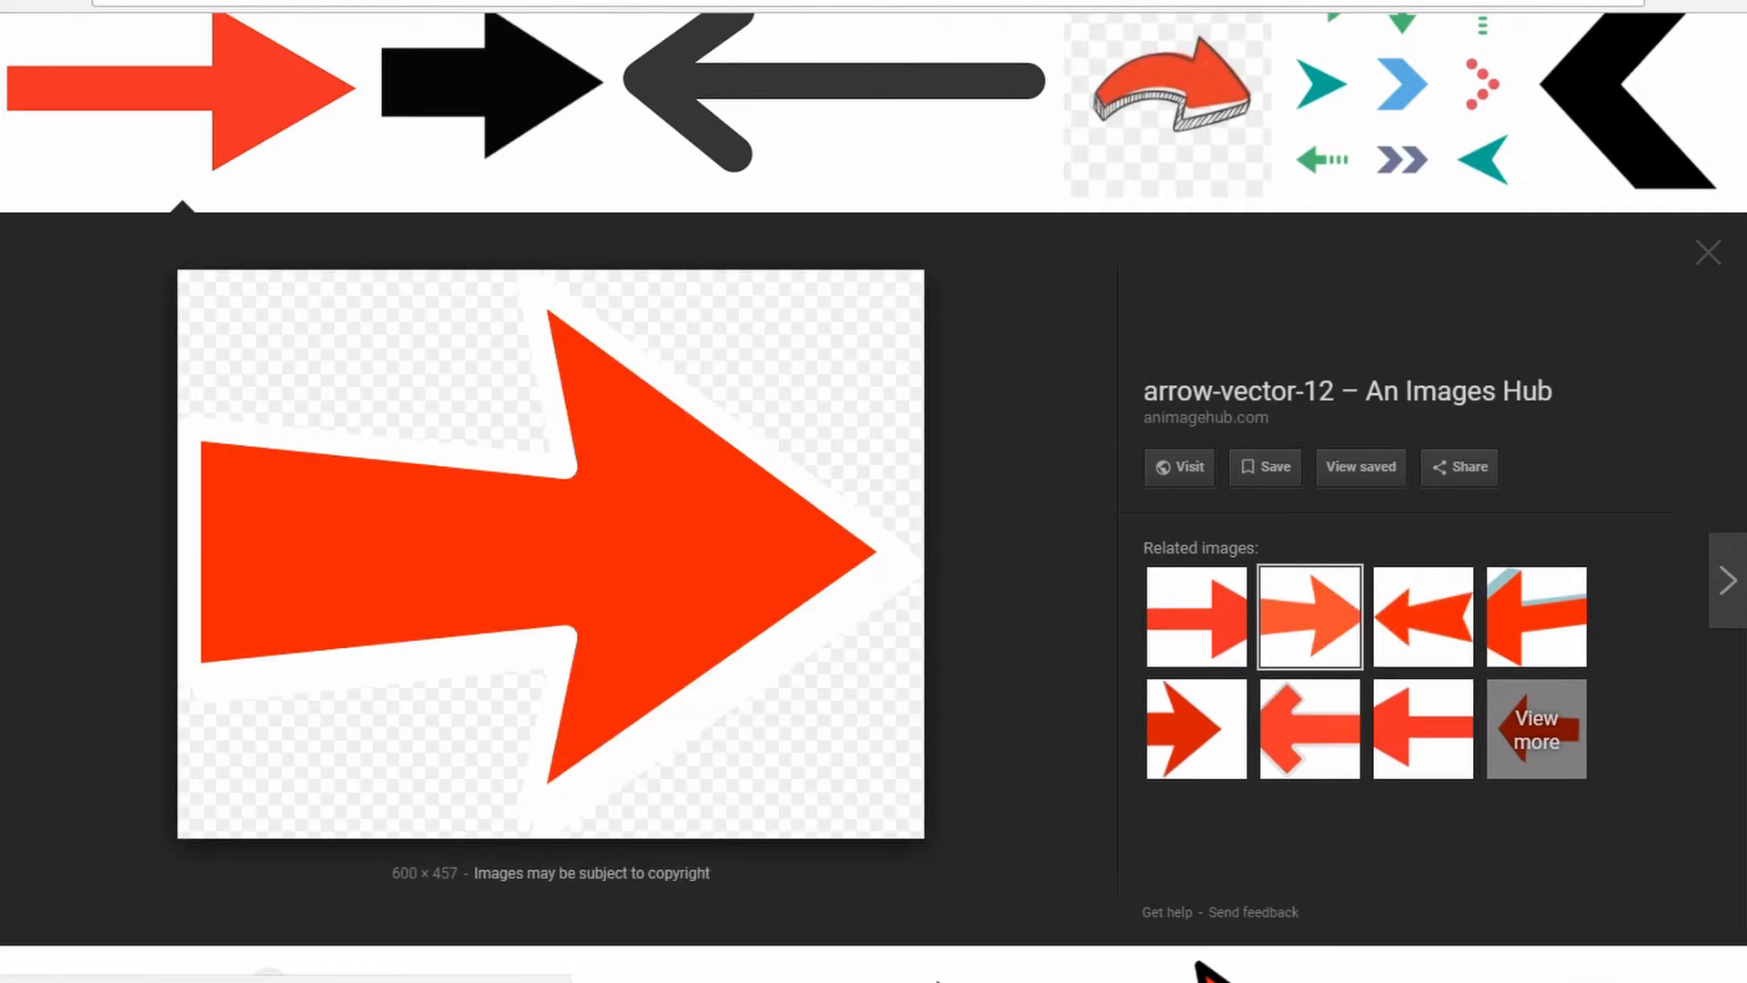
{"action": "scroll", "coordinate": [606, 501], "scroll_direction": "up", "scroll_amount": 1}
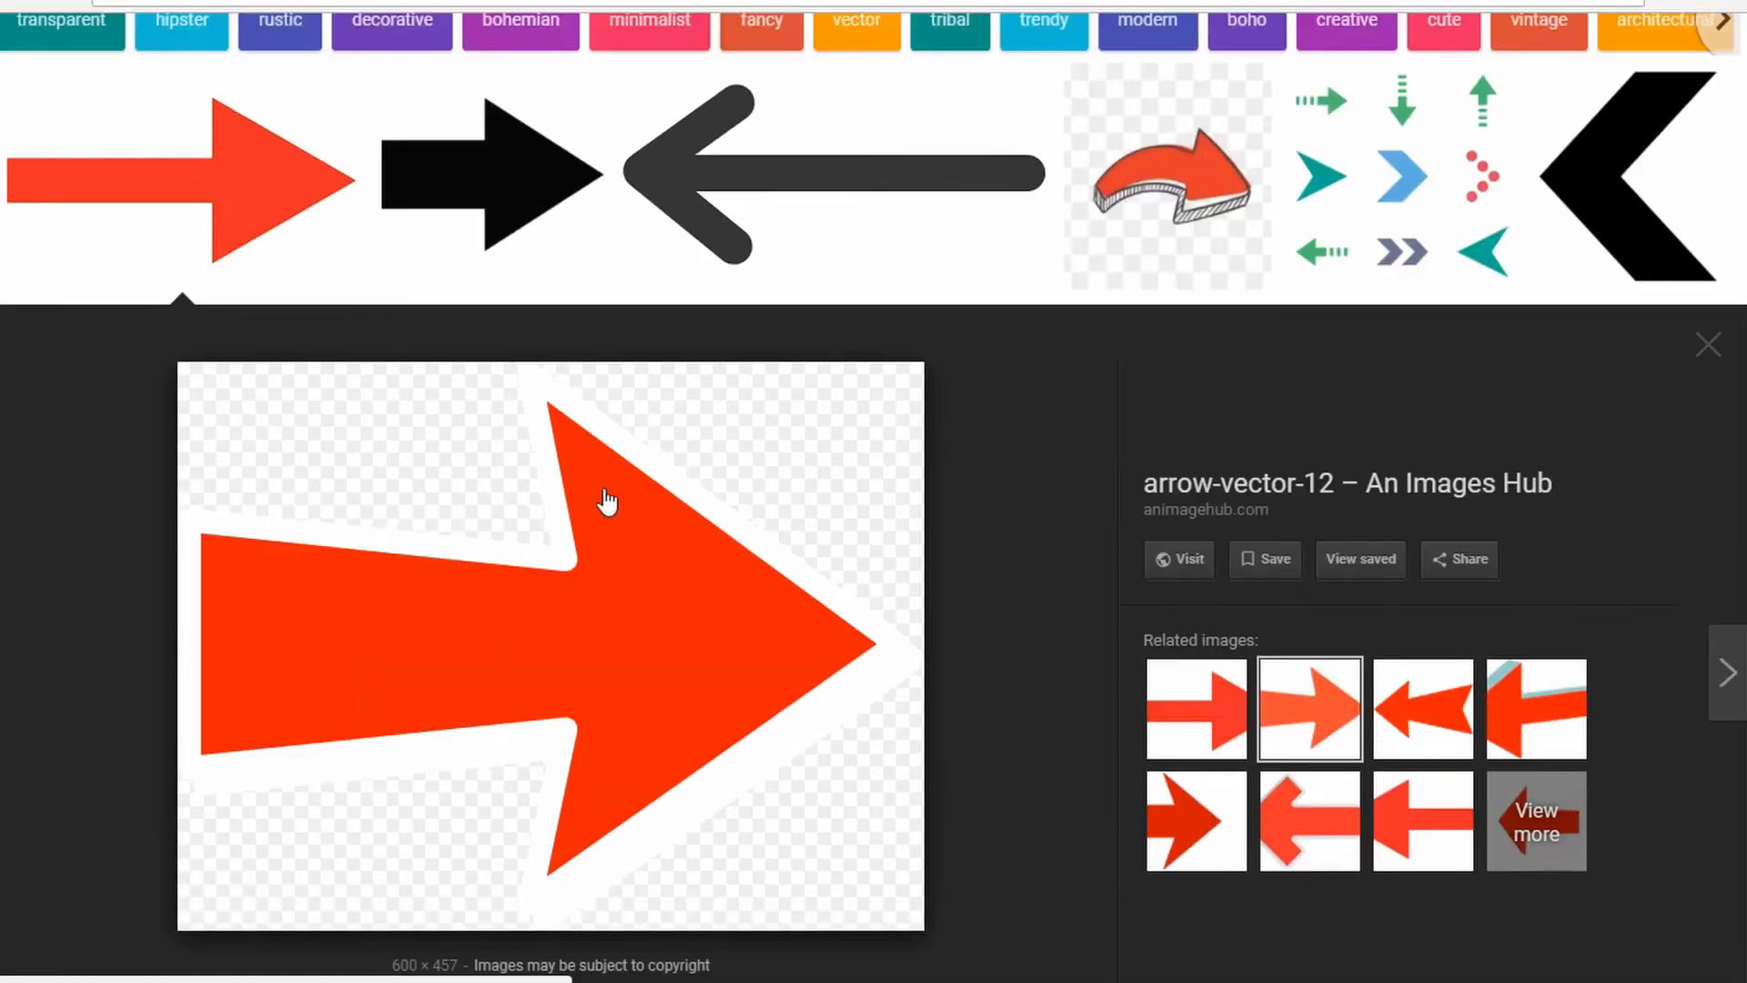
{"action": "scroll", "coordinate": [607, 501], "scroll_direction": "down", "scroll_amount": 3}
{"action": "scroll", "coordinate": [605, 499], "scroll_direction": "up", "scroll_amount": 4}
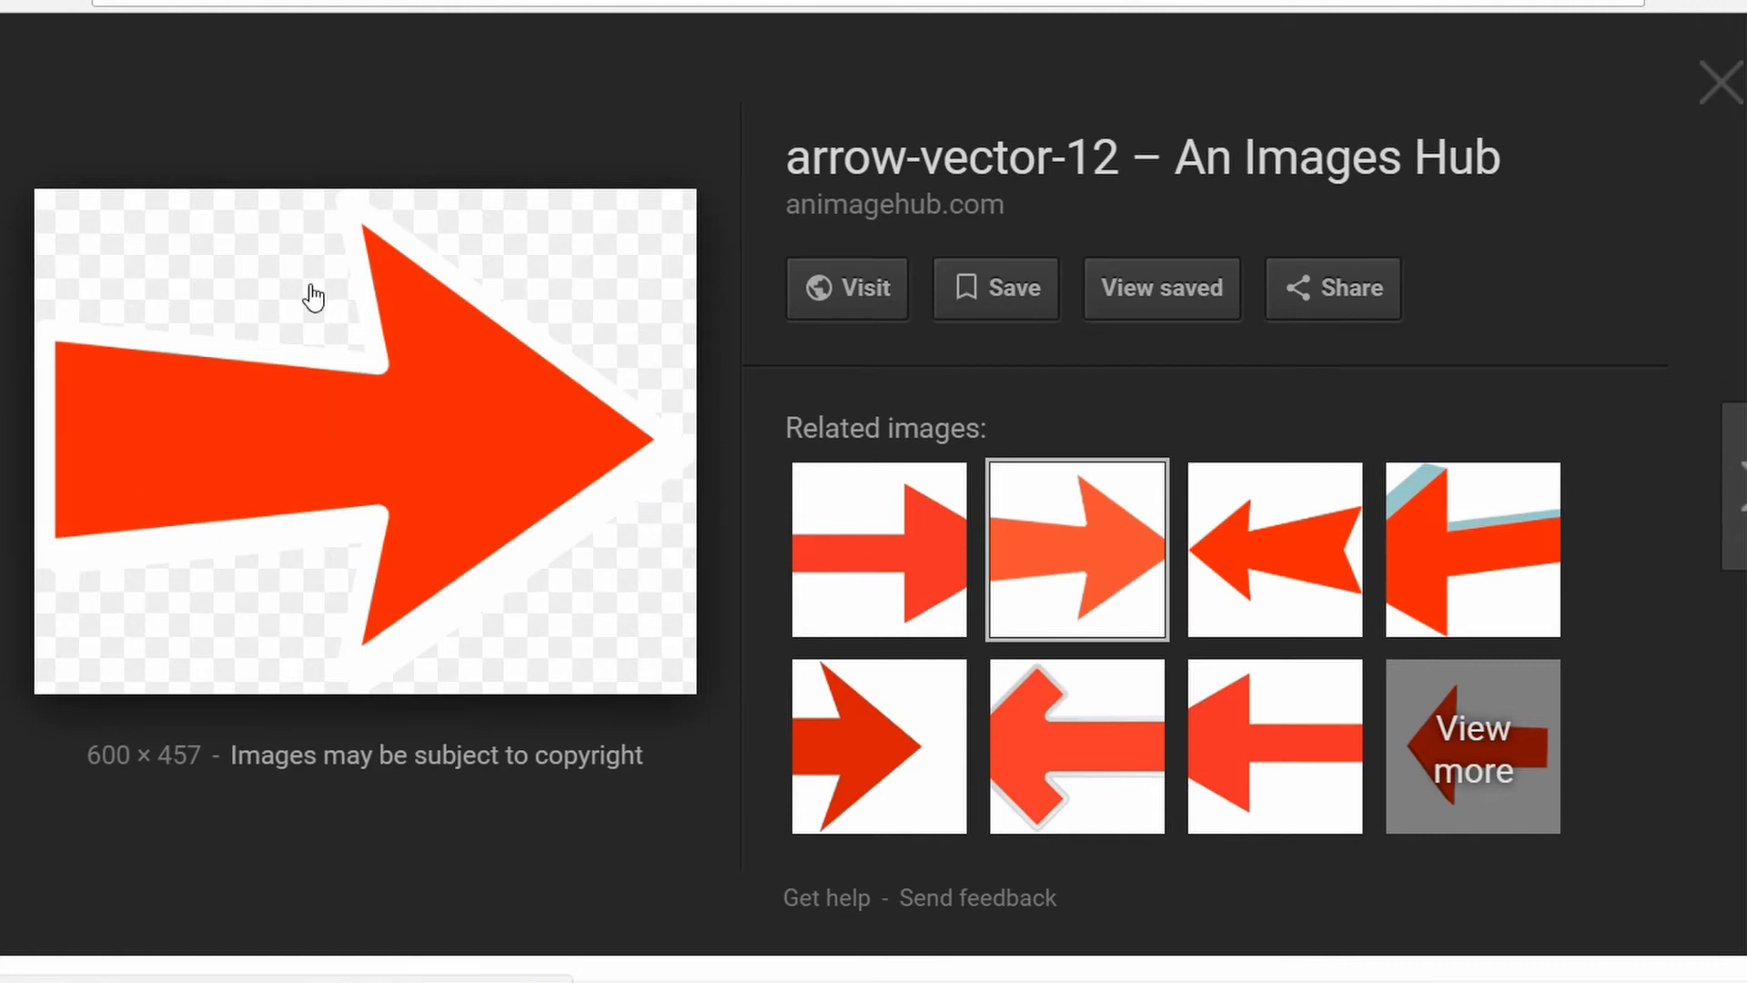
{"action": "key", "text": "ctrl+minus"}
{"action": "key", "text": "ctrl+minus"}
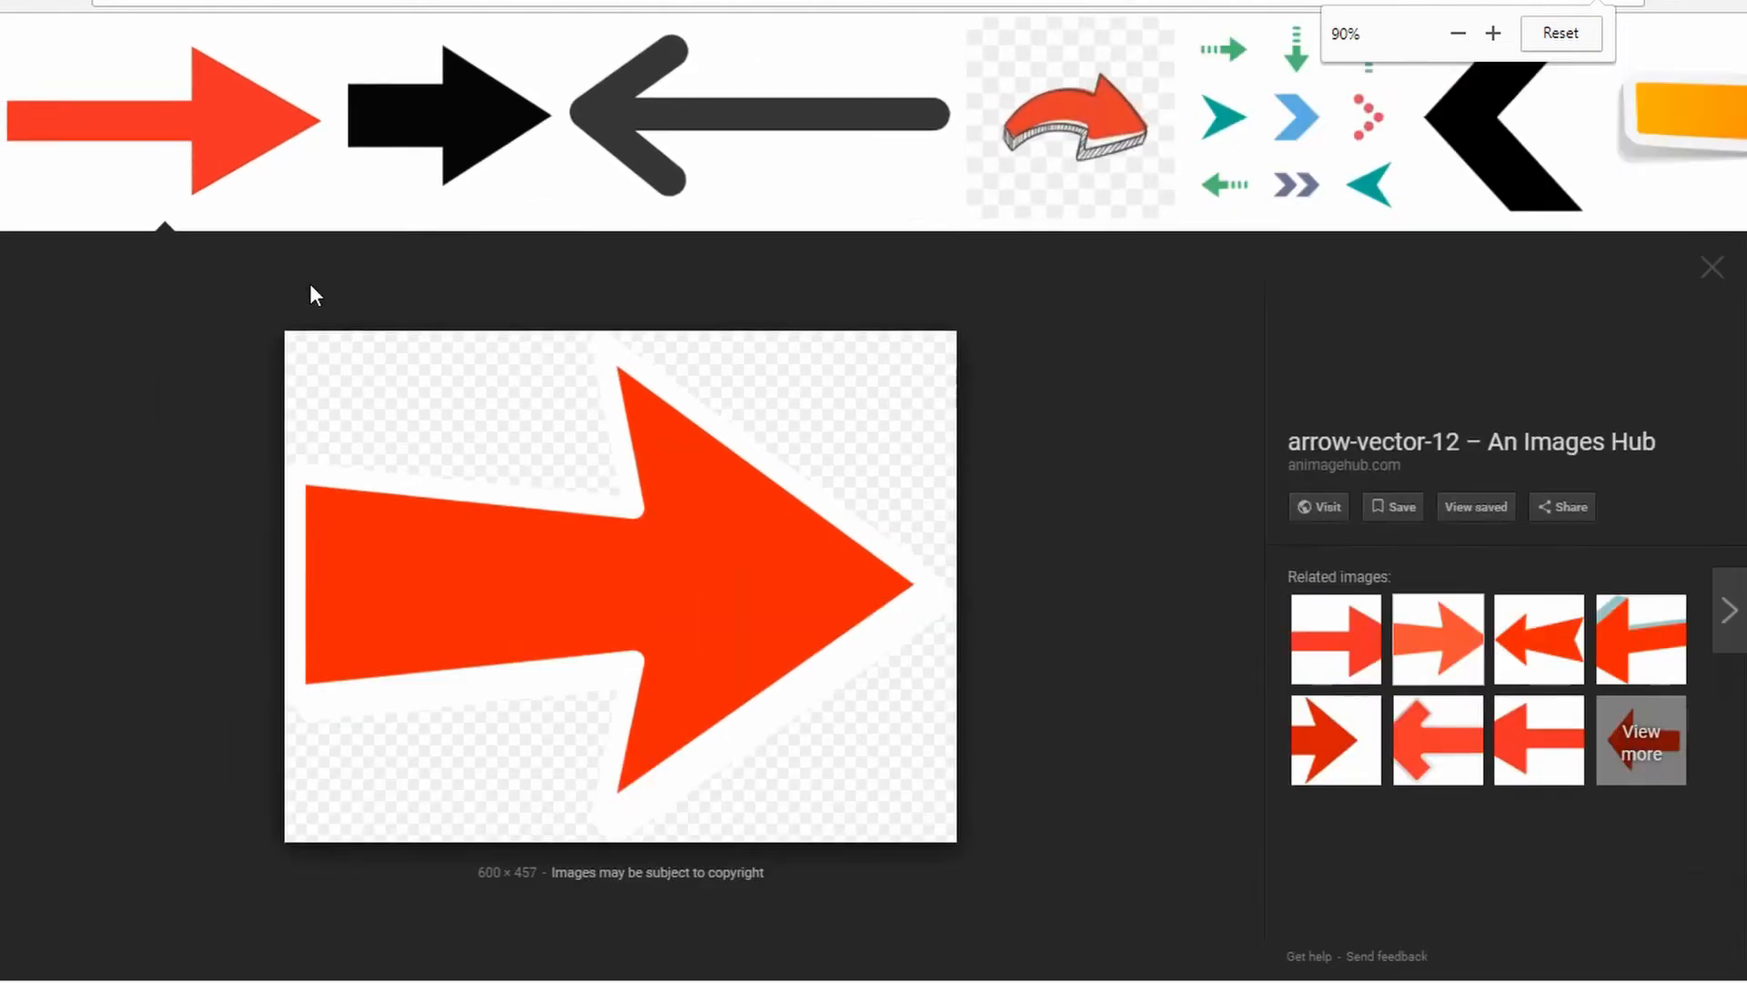
{"action": "left_click", "coordinate": [1560, 33]}
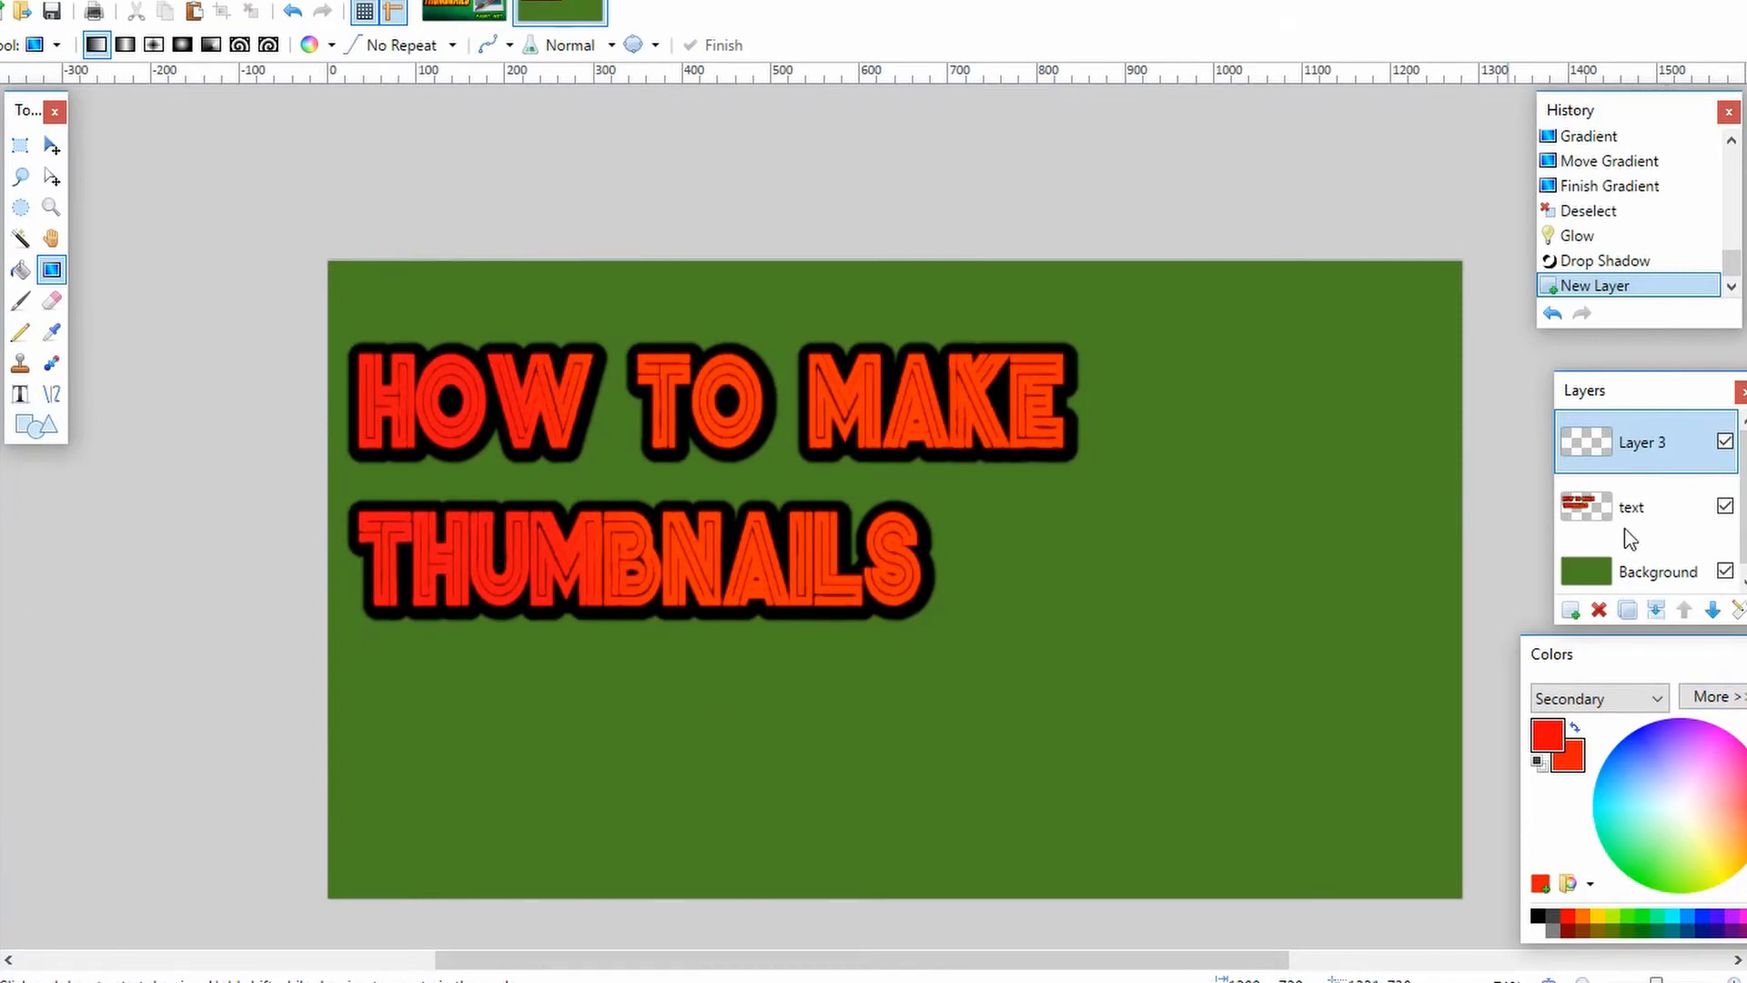
Step: Back in paint.net, replace the empty top layer with a new one and paste the copied arrow onto it
{"action": "left_click", "coordinate": [1599, 610]}
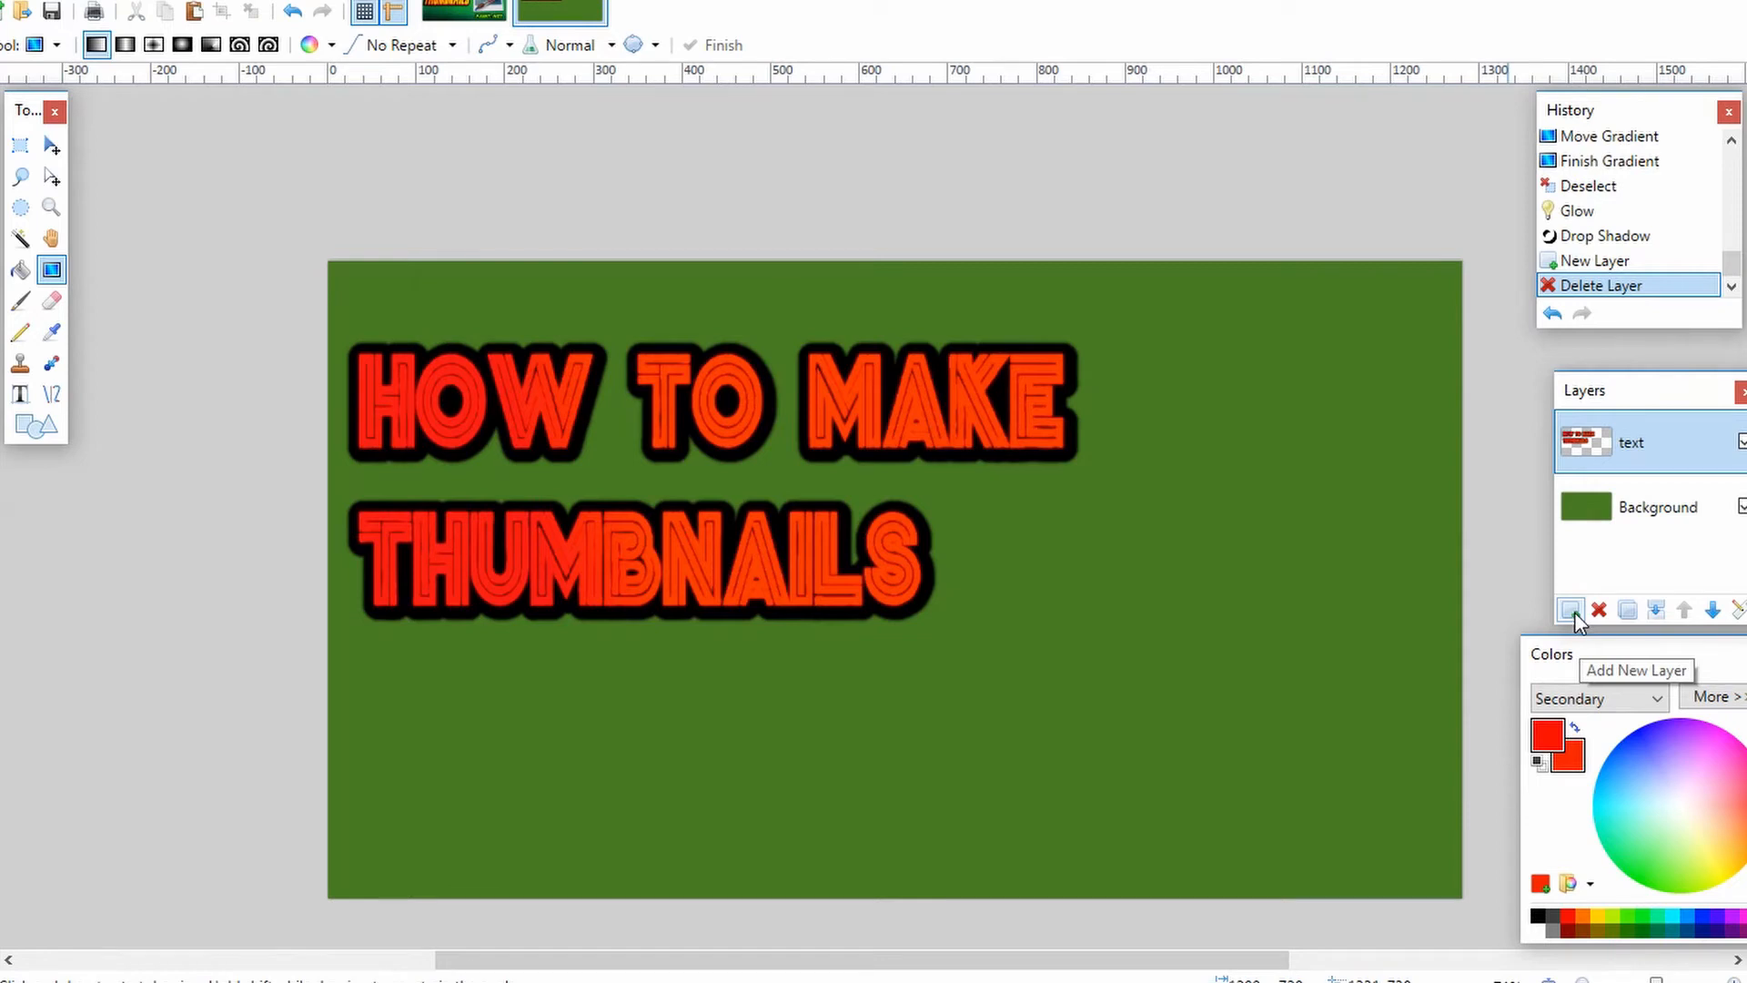
{"action": "left_click", "coordinate": [1572, 609]}
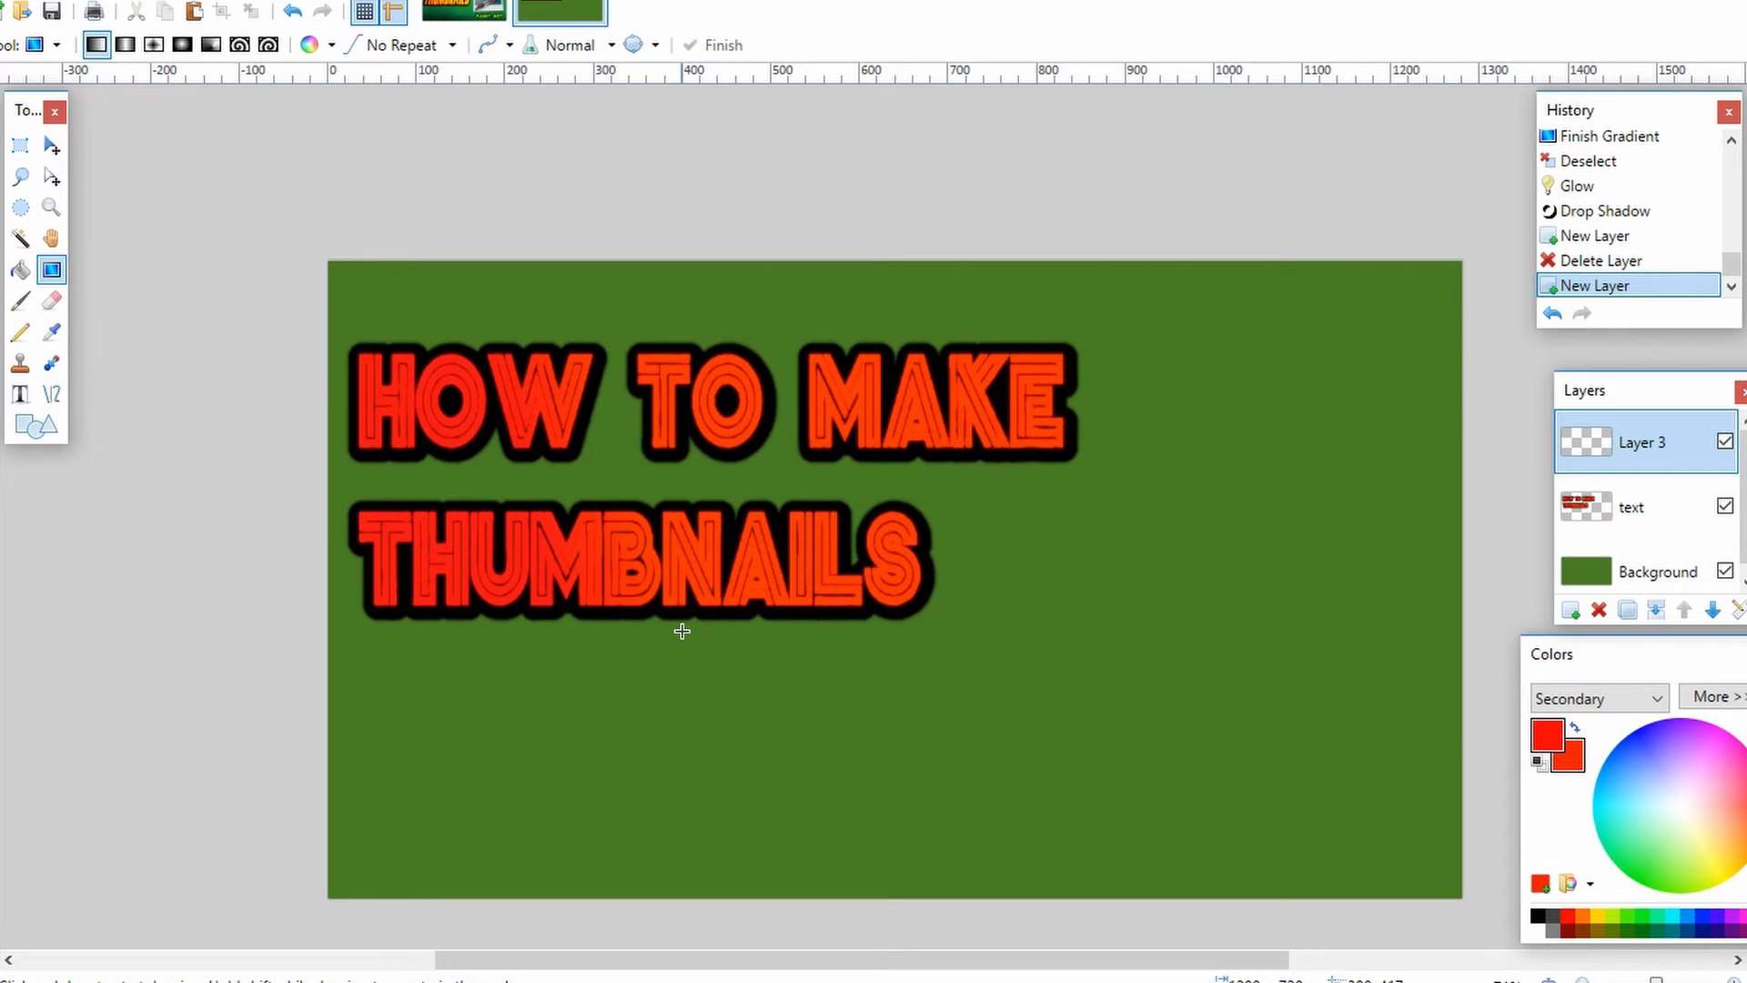
{"action": "key", "text": "ctrl+v"}
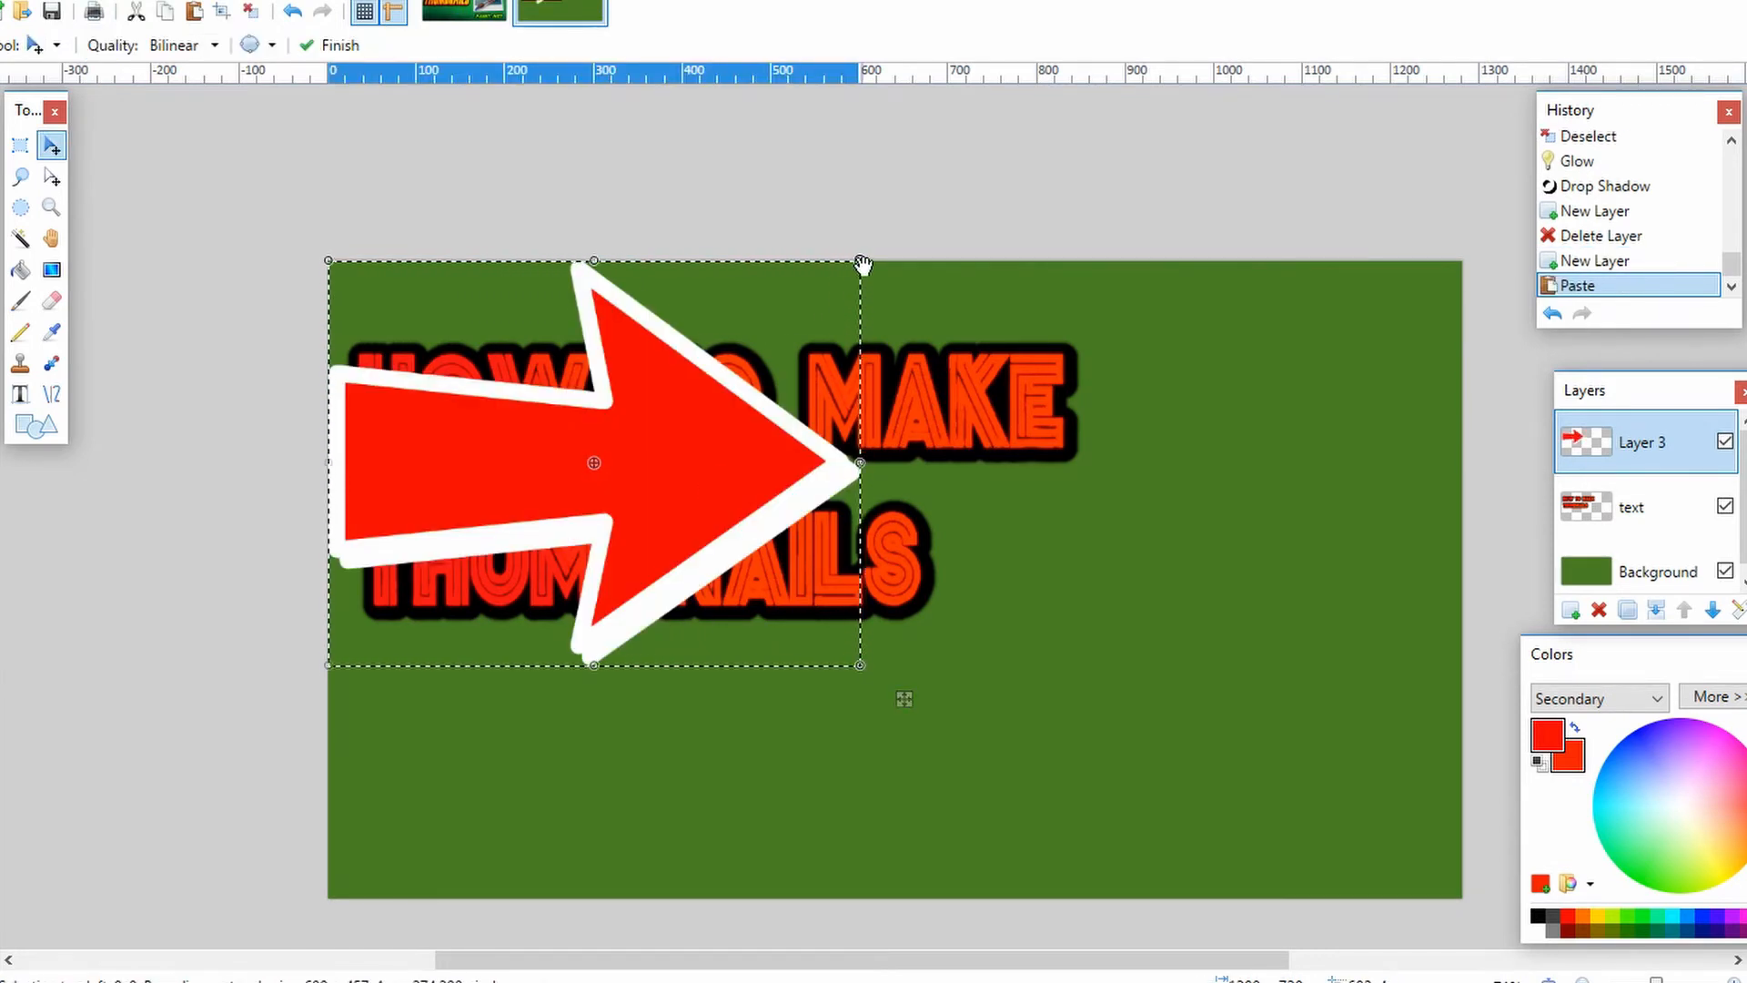
Step: Resize the pasted arrow, rotate it about 33° counter-clockwise and place it below the end of the title, pointing up and right
{"action": "left_click_drag", "start_coordinate": [861, 263], "coordinate": [1117, 307]}
{"action": "left_click_drag", "start_coordinate": [805, 569], "coordinate": [863, 865]}
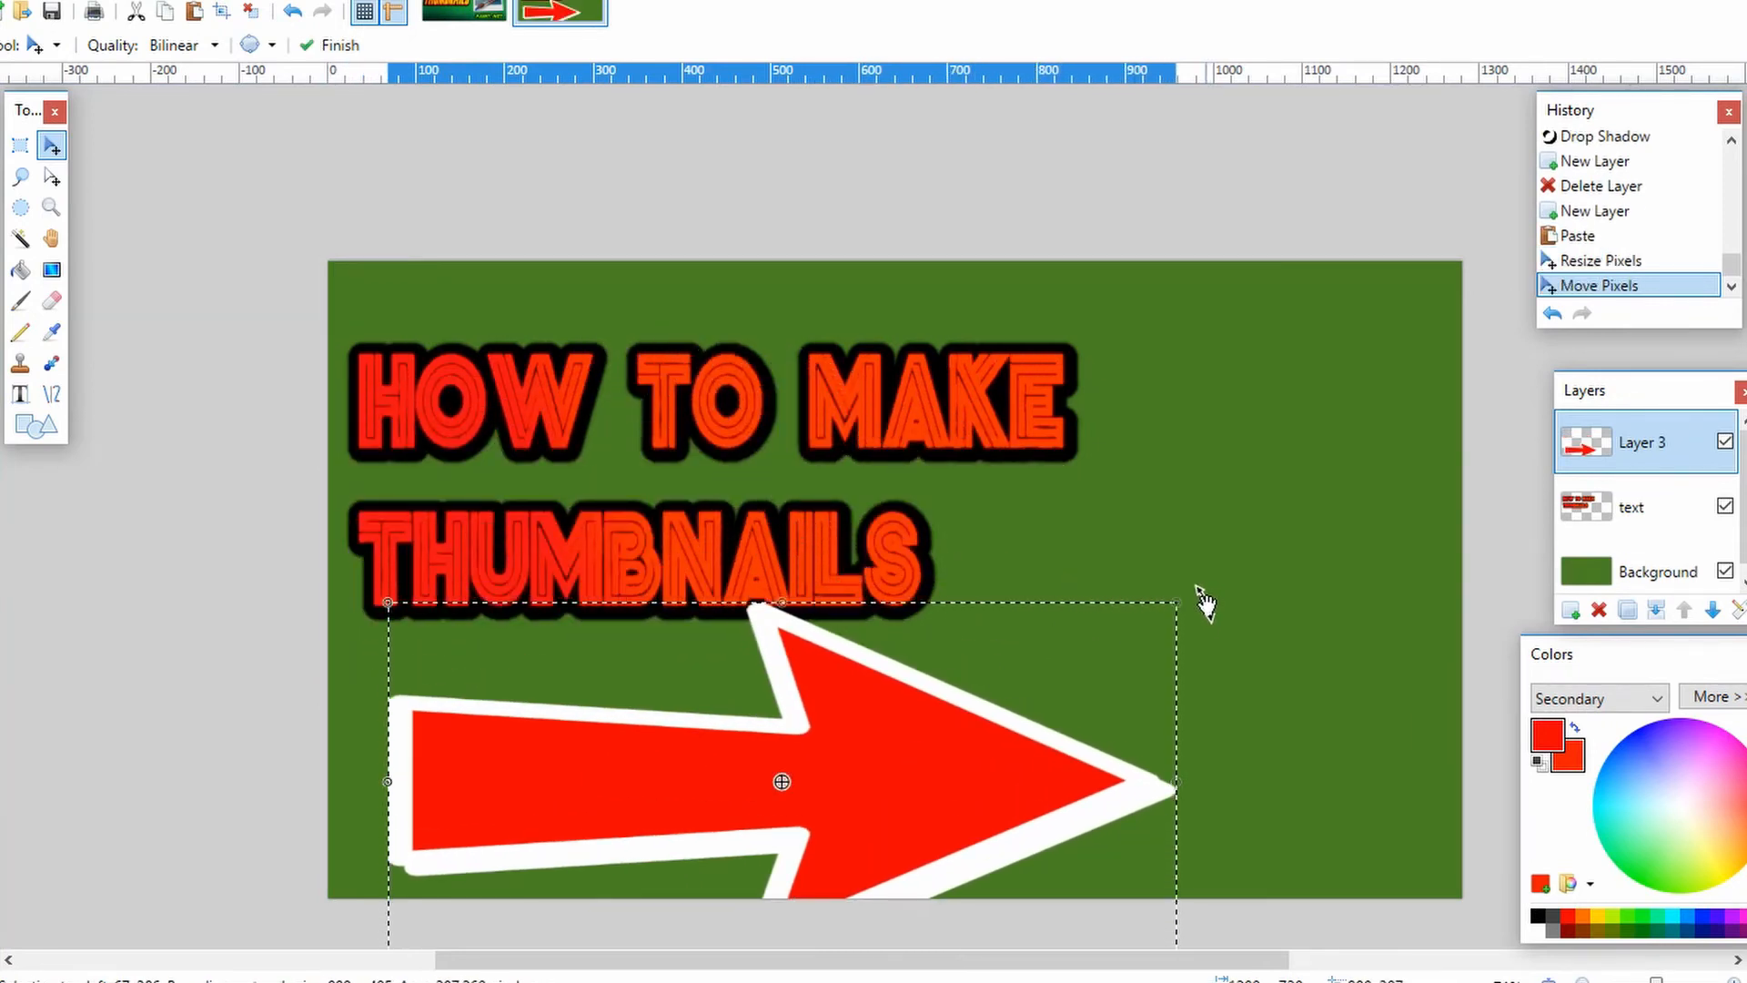
{"action": "left_click_drag", "start_coordinate": [1201, 597], "coordinate": [1107, 319]}
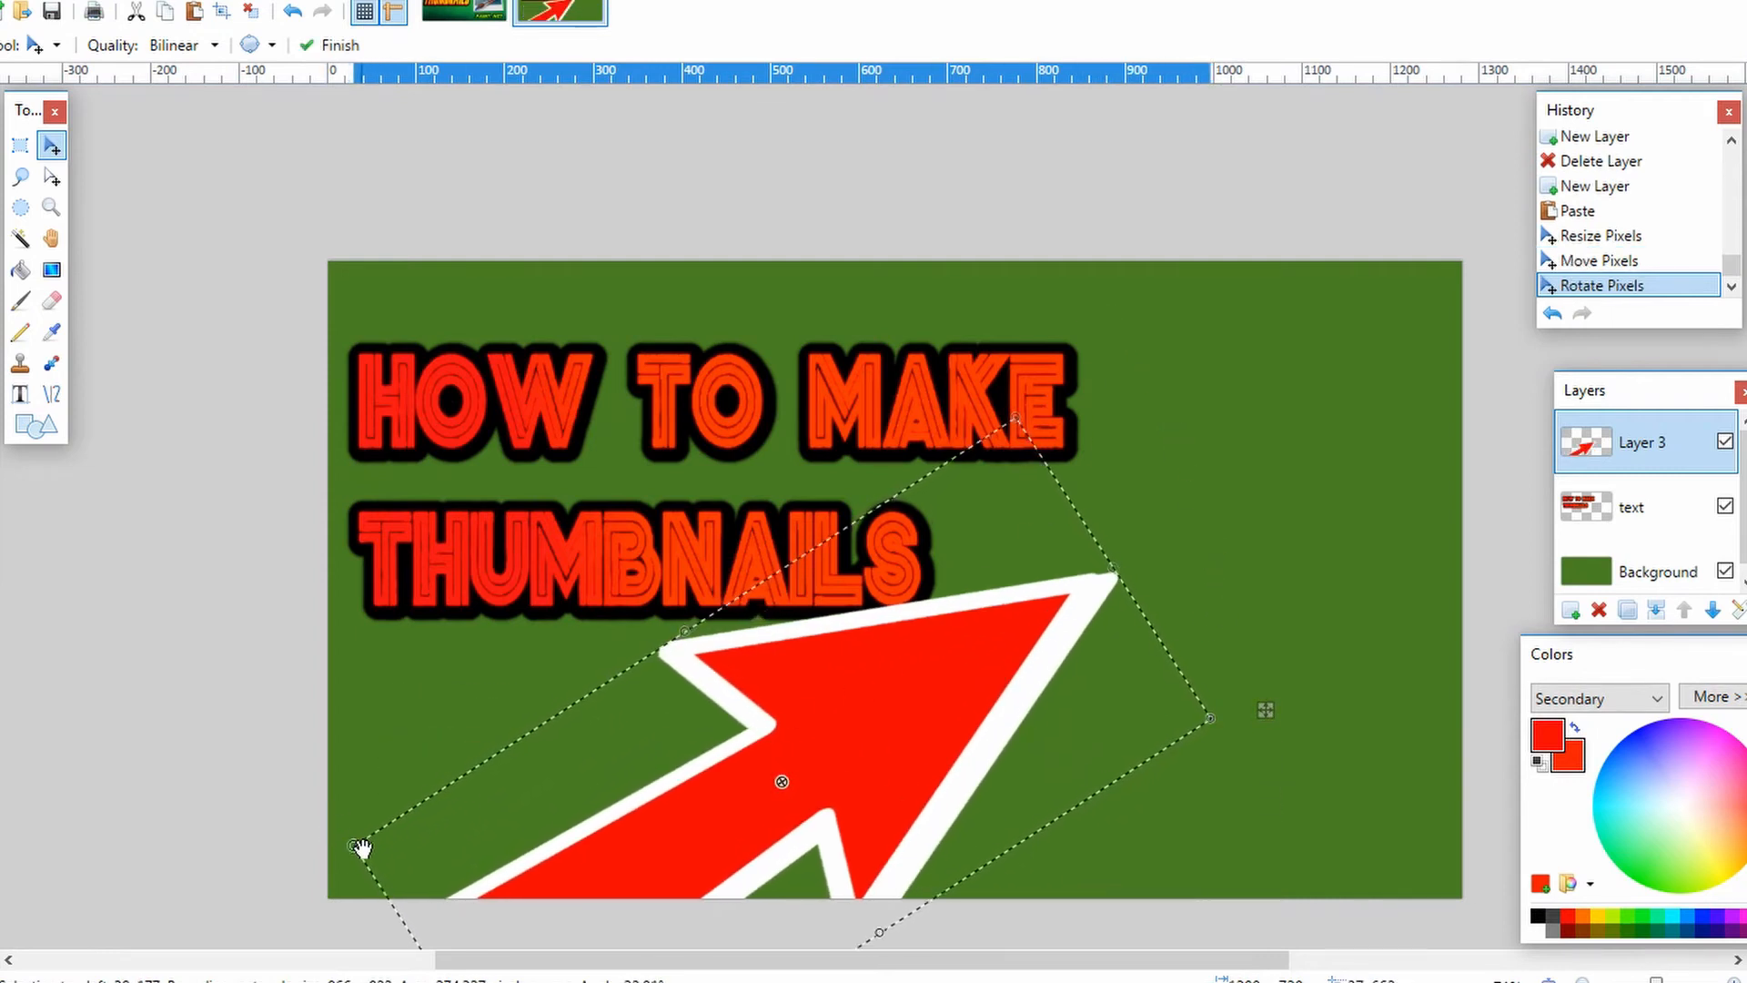
{"action": "left_click_drag", "start_coordinate": [363, 846], "coordinate": [614, 699]}
{"action": "left_click_drag", "start_coordinate": [817, 833], "coordinate": [837, 807]}
{"action": "left_click_drag", "start_coordinate": [1240, 694], "coordinate": [1160, 738]}
{"action": "left_click_drag", "start_coordinate": [908, 774], "coordinate": [978, 776]}
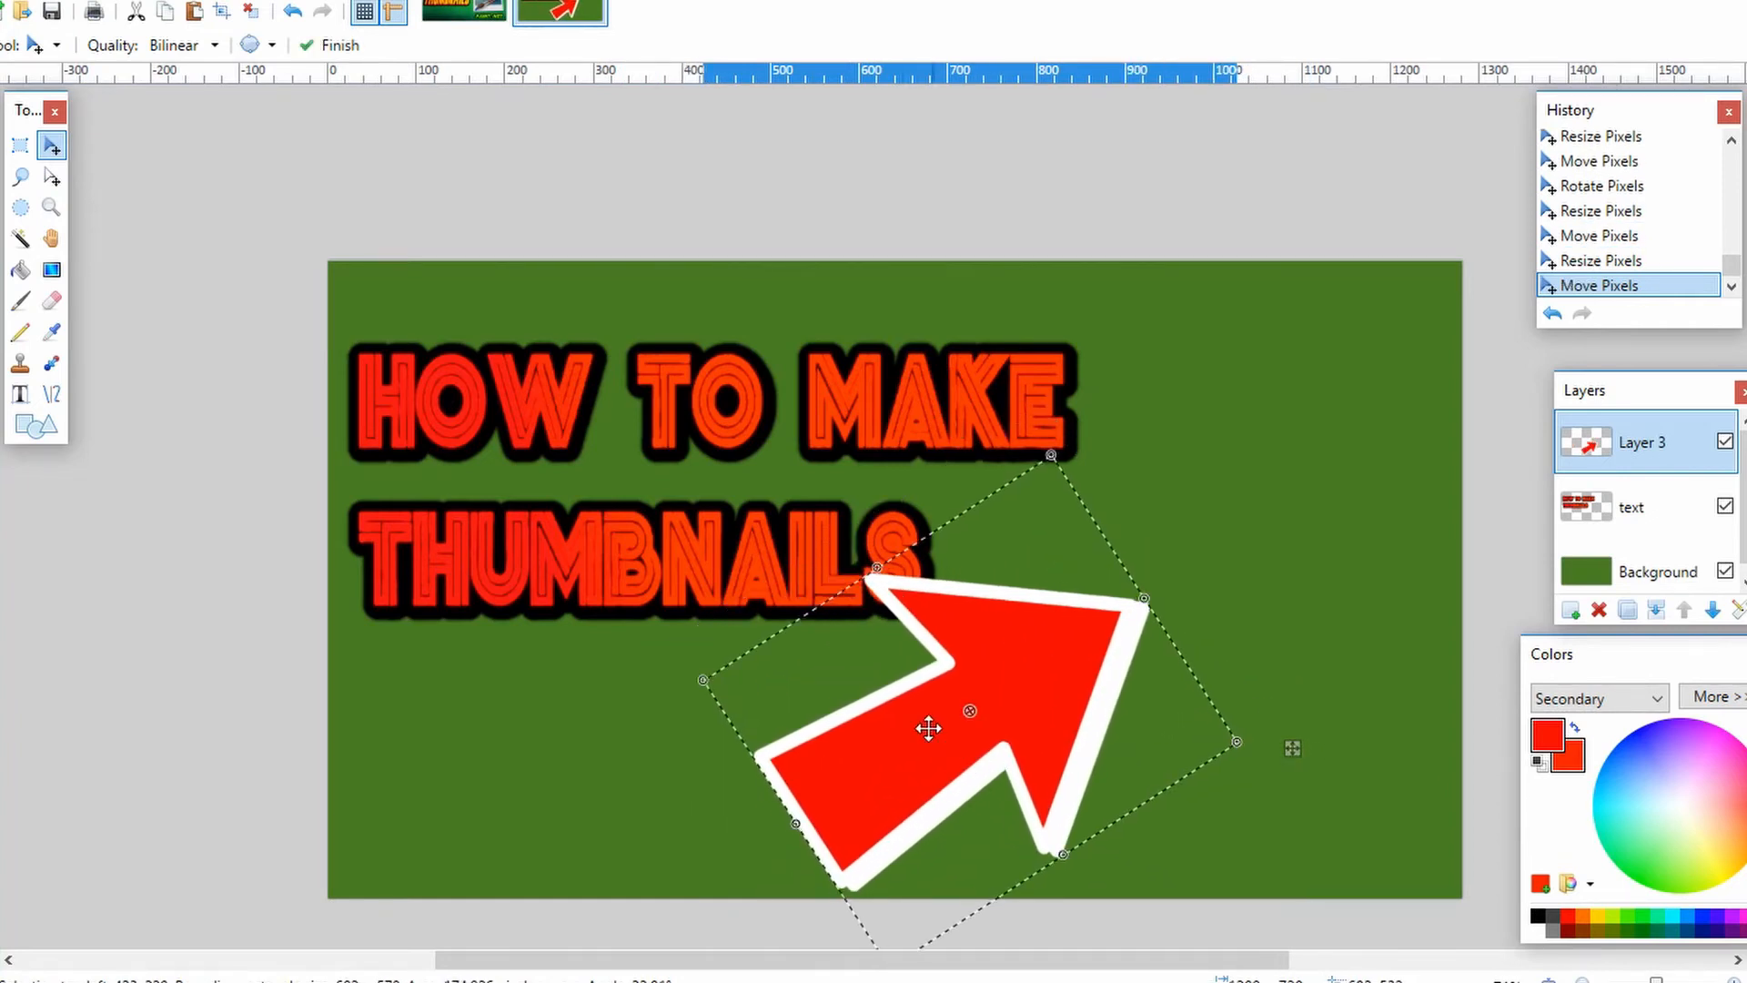
Step: Move the arrow's layer beneath the text layer, then shrink and reposition the arrow so its head tucks behind the end of THUMBNAILS
{"action": "left_click_drag", "start_coordinate": [1655, 443], "coordinate": [1638, 504]}
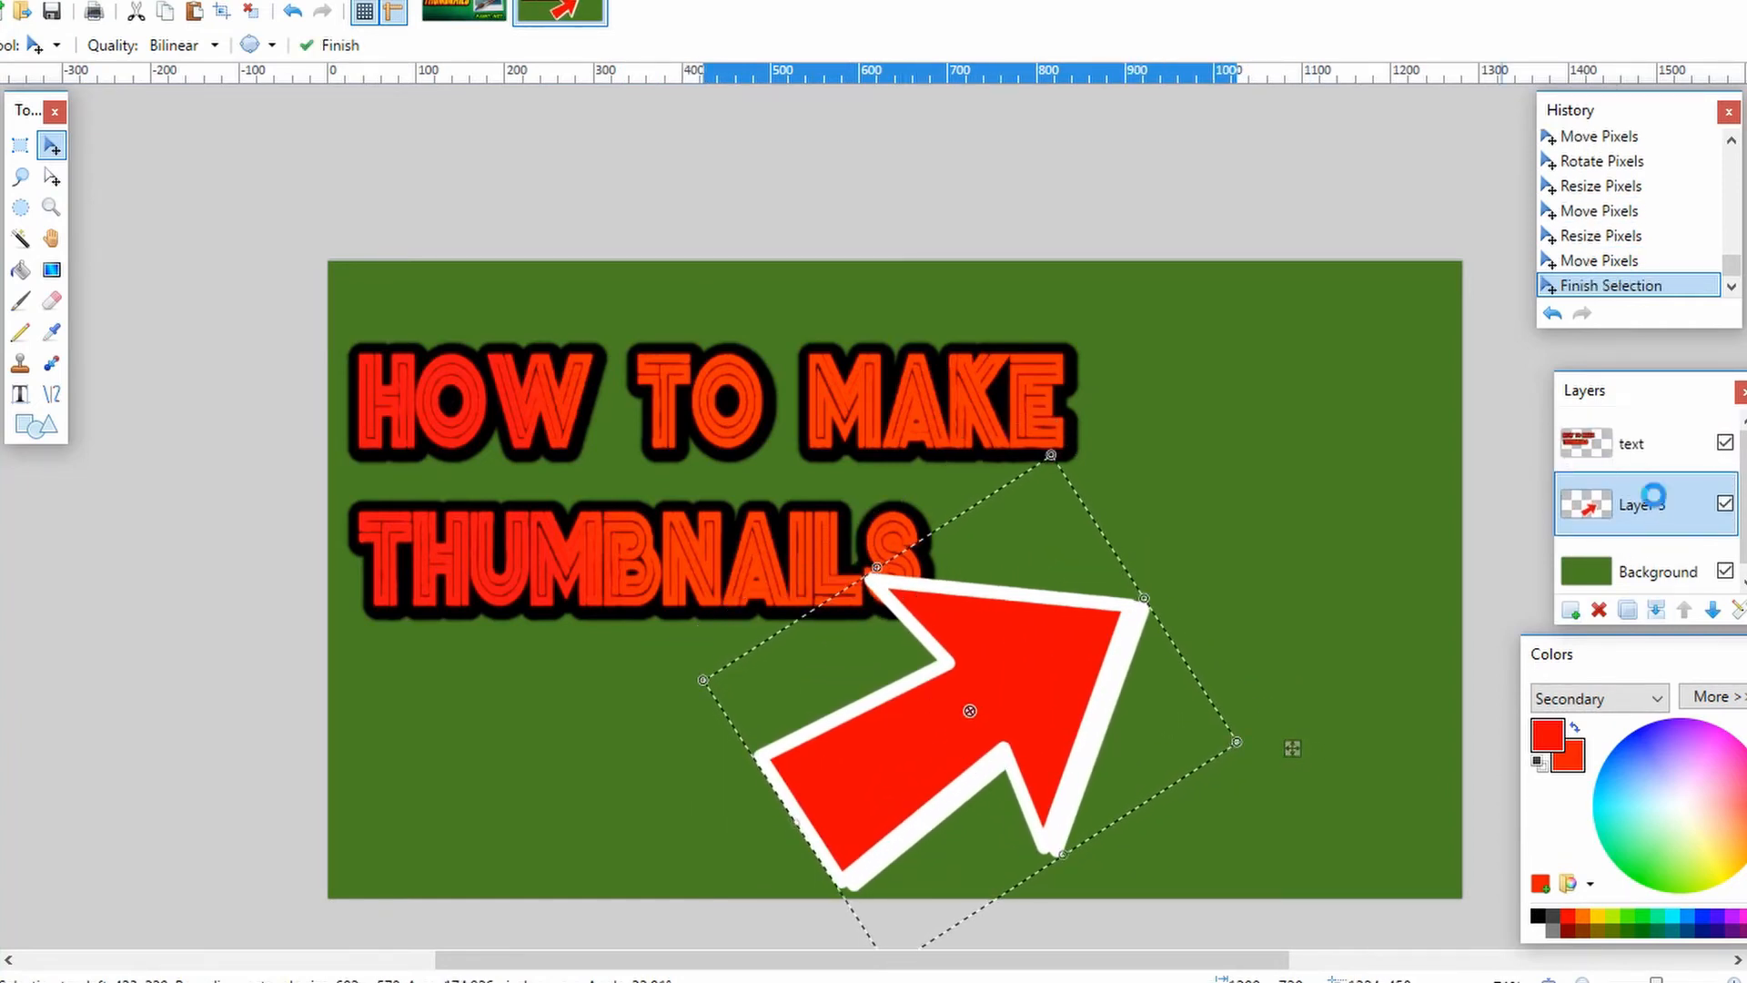
{"action": "left_click_drag", "start_coordinate": [1021, 741], "coordinate": [978, 753]}
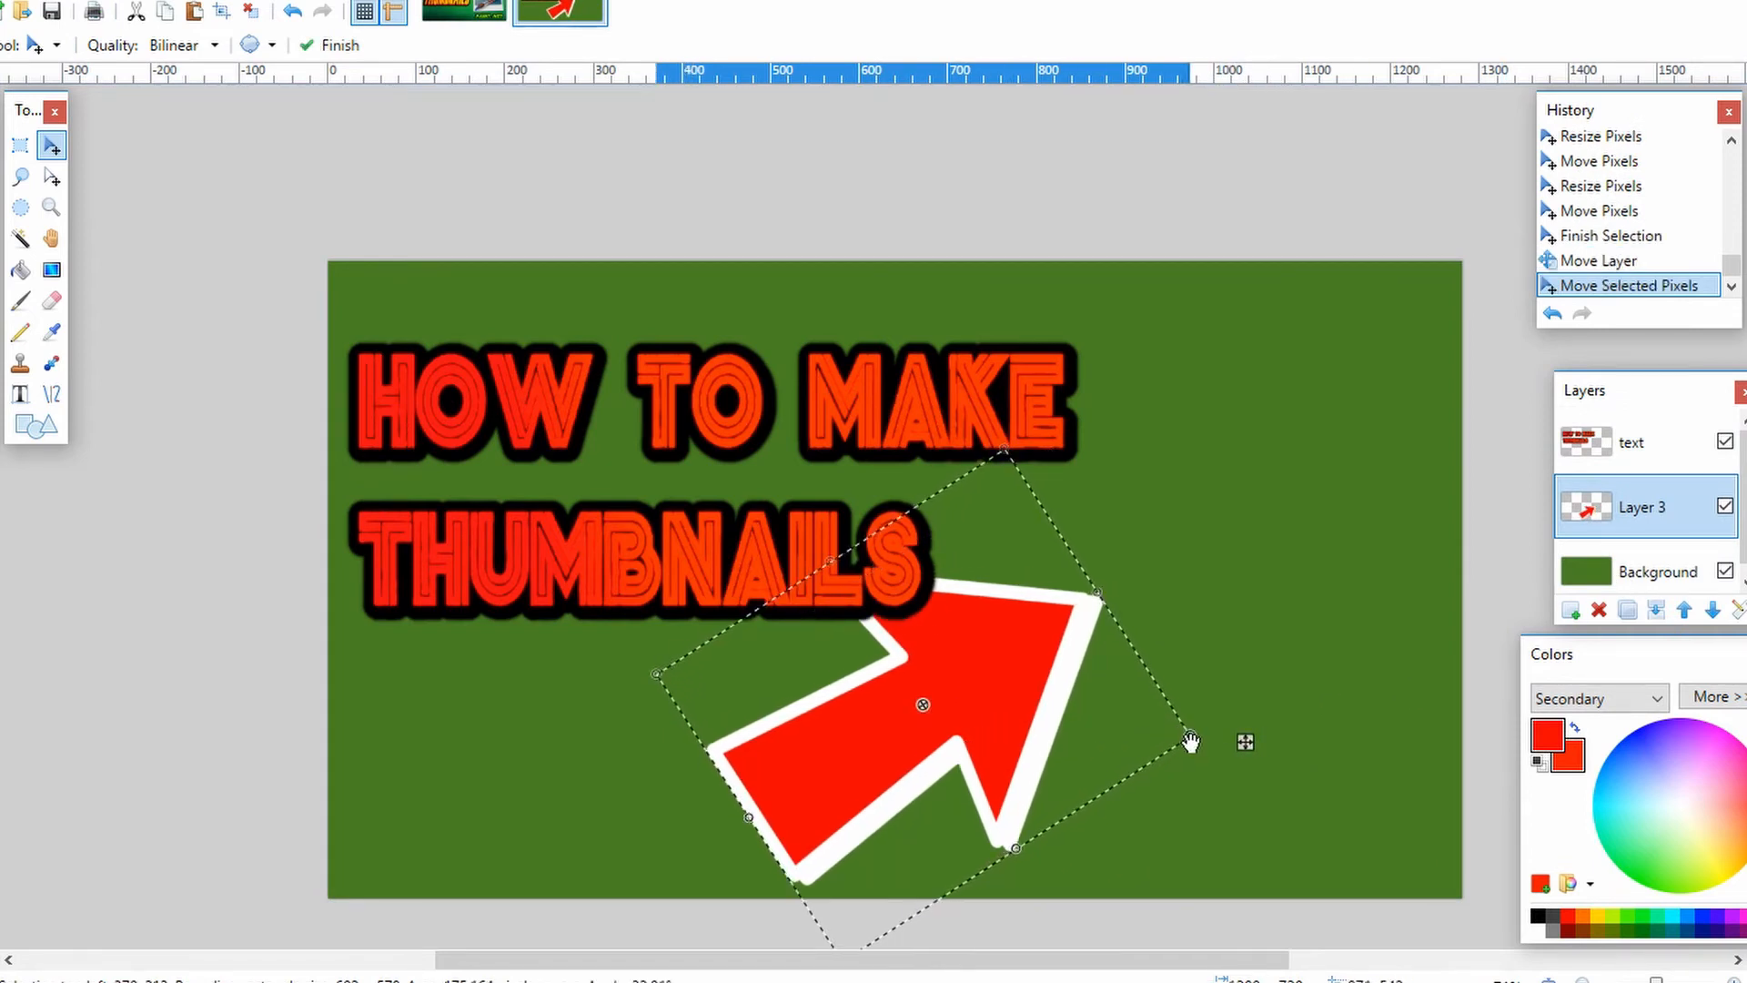
{"action": "left_click_drag", "start_coordinate": [1189, 736], "coordinate": [1095, 746]}
{"action": "mouse_move", "coordinate": [951, 762]}
{"action": "left_mouse_down"}
{"action": "mouse_move", "coordinate": [970, 768]}
{"action": "mouse_move", "coordinate": [955, 770]}
{"action": "left_mouse_up"}
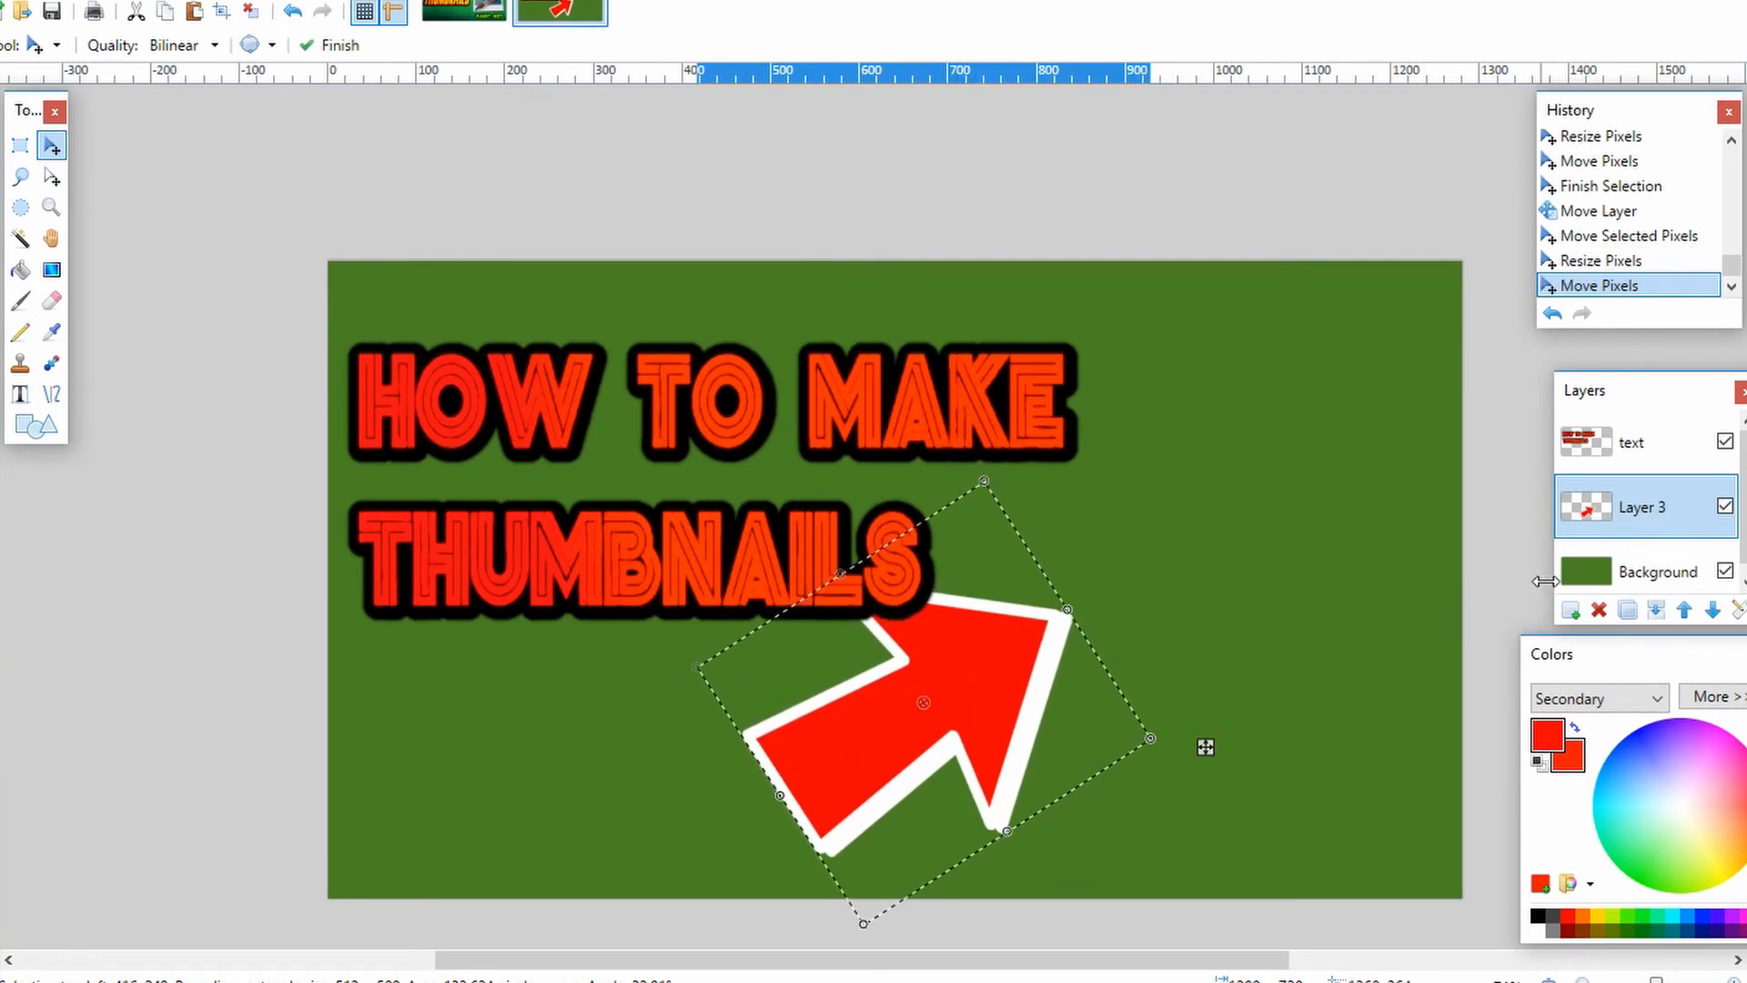
Step: Try to shift the title on the text layer, undo that back to the arrow's layer, and clear the selection around the arrow
{"action": "left_click", "coordinate": [1605, 435]}
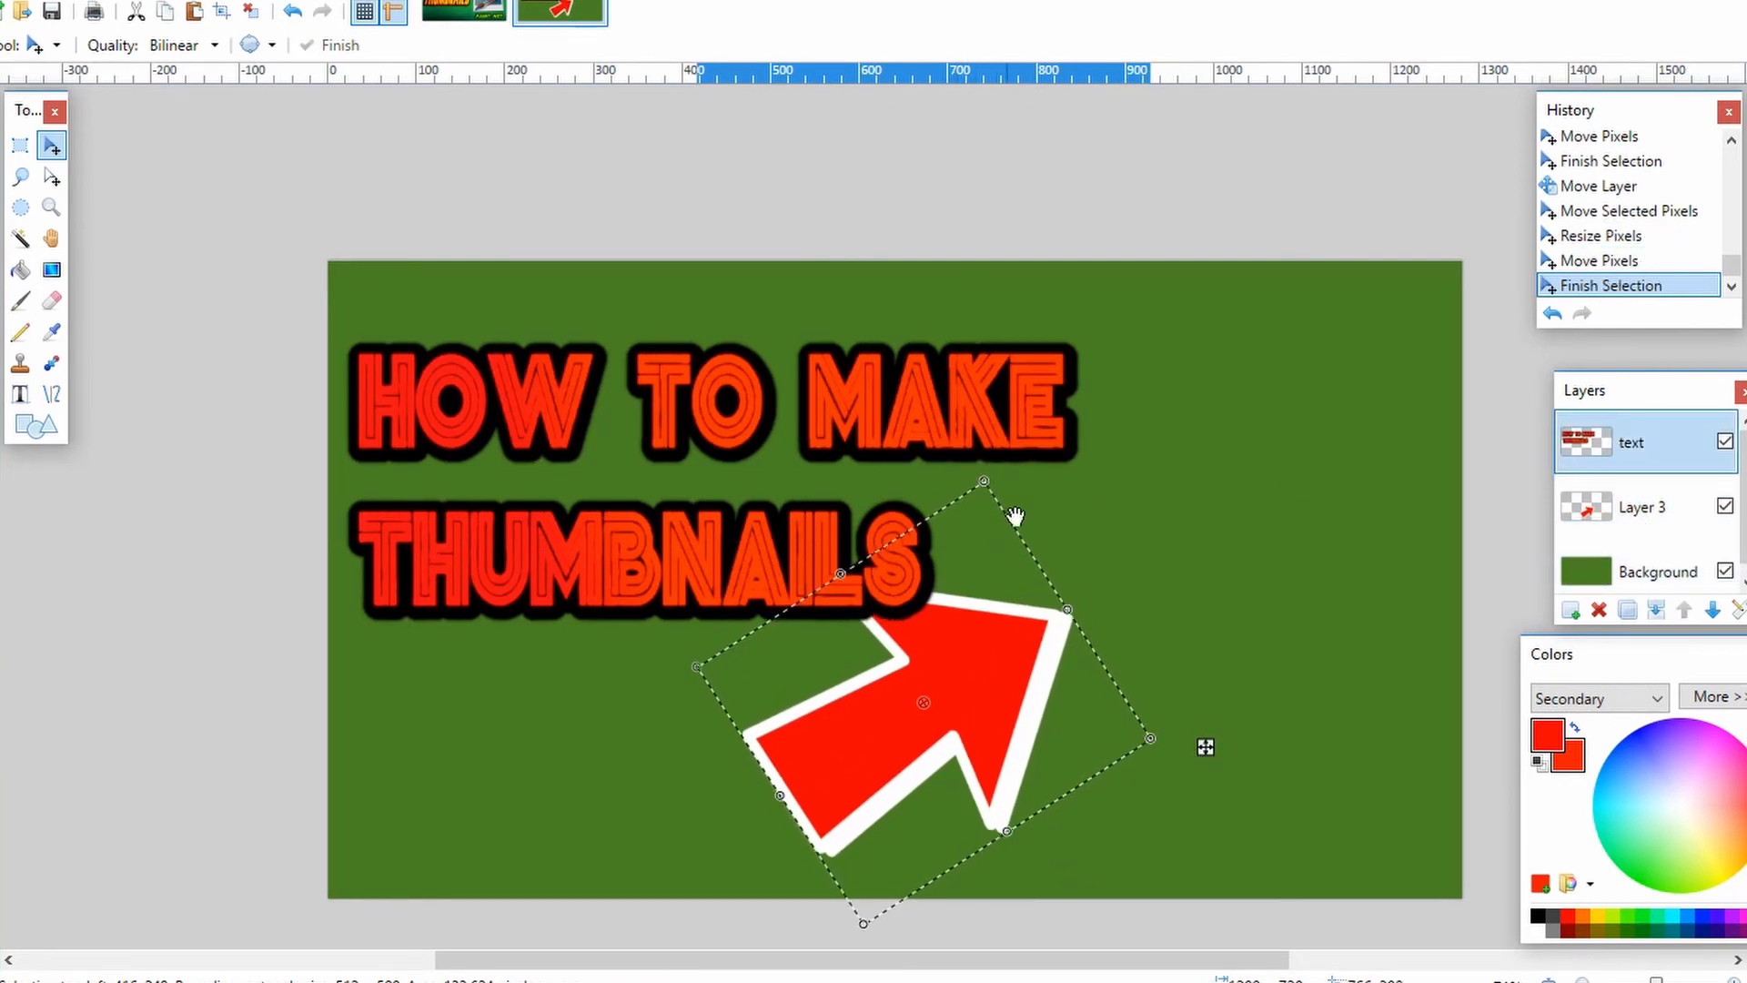
{"action": "mouse_move", "coordinate": [583, 418]}
{"action": "left_mouse_down"}
{"action": "mouse_move", "coordinate": [558, 410]}
{"action": "mouse_move", "coordinate": [587, 418]}
{"action": "left_mouse_up"}
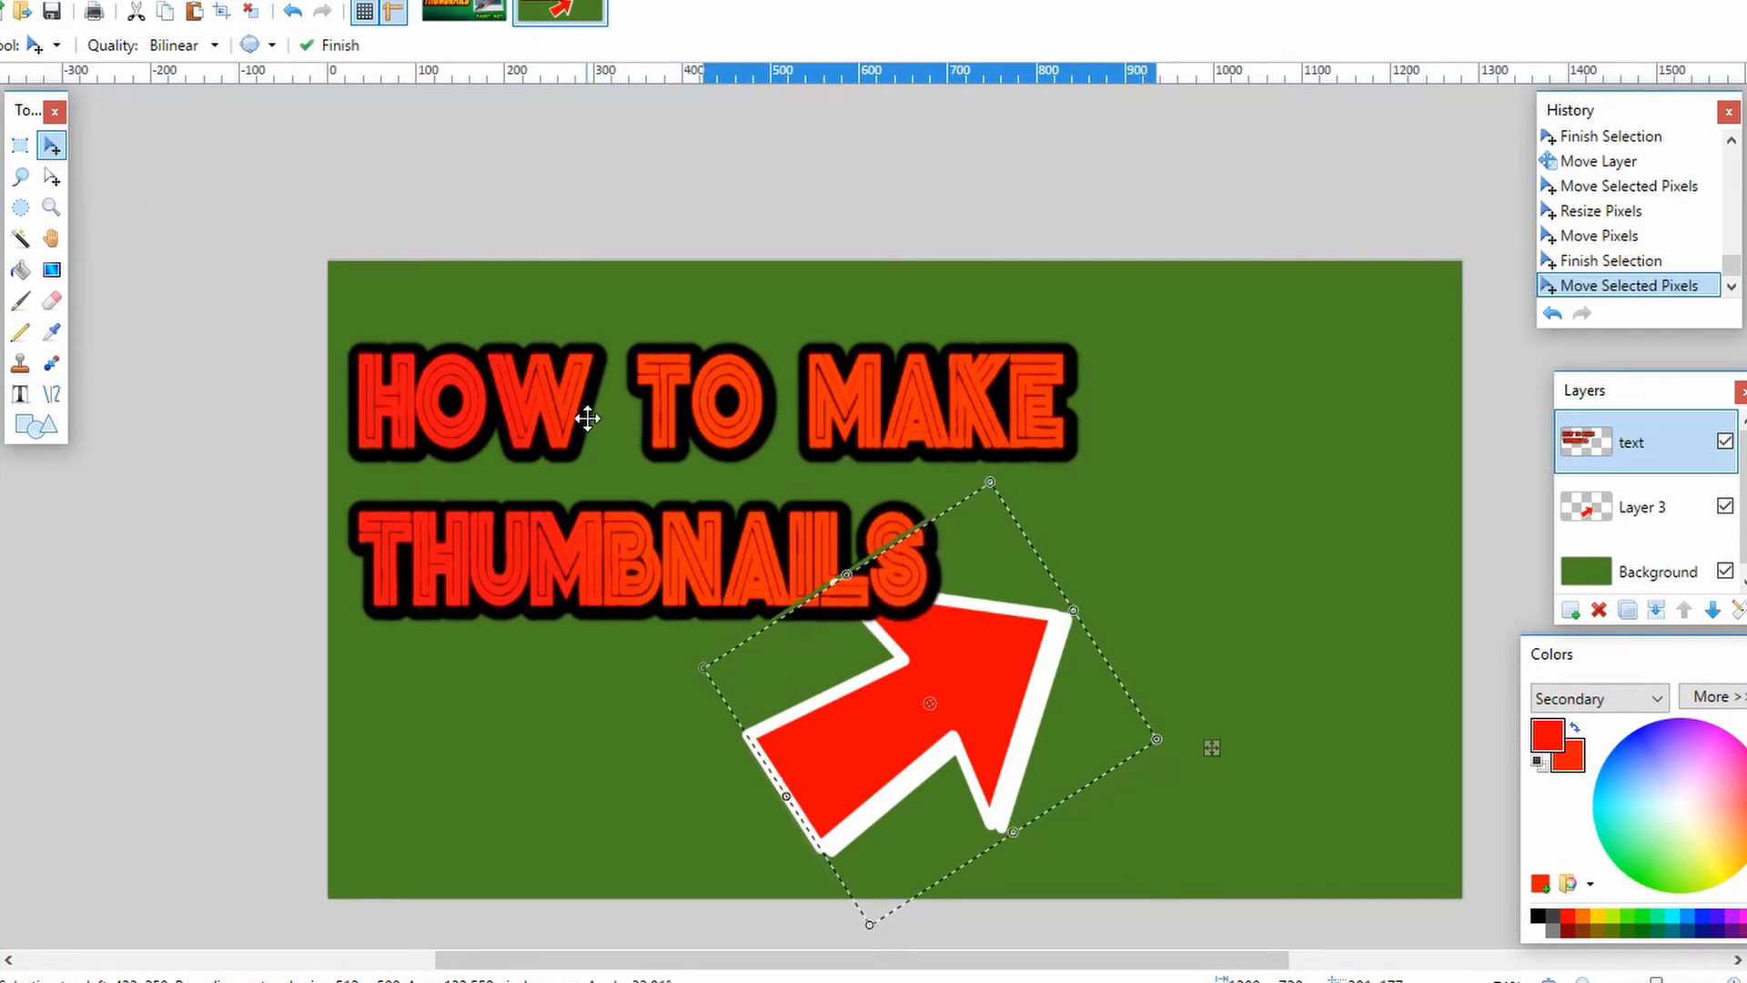
{"action": "key", "text": "ctrl+z"}
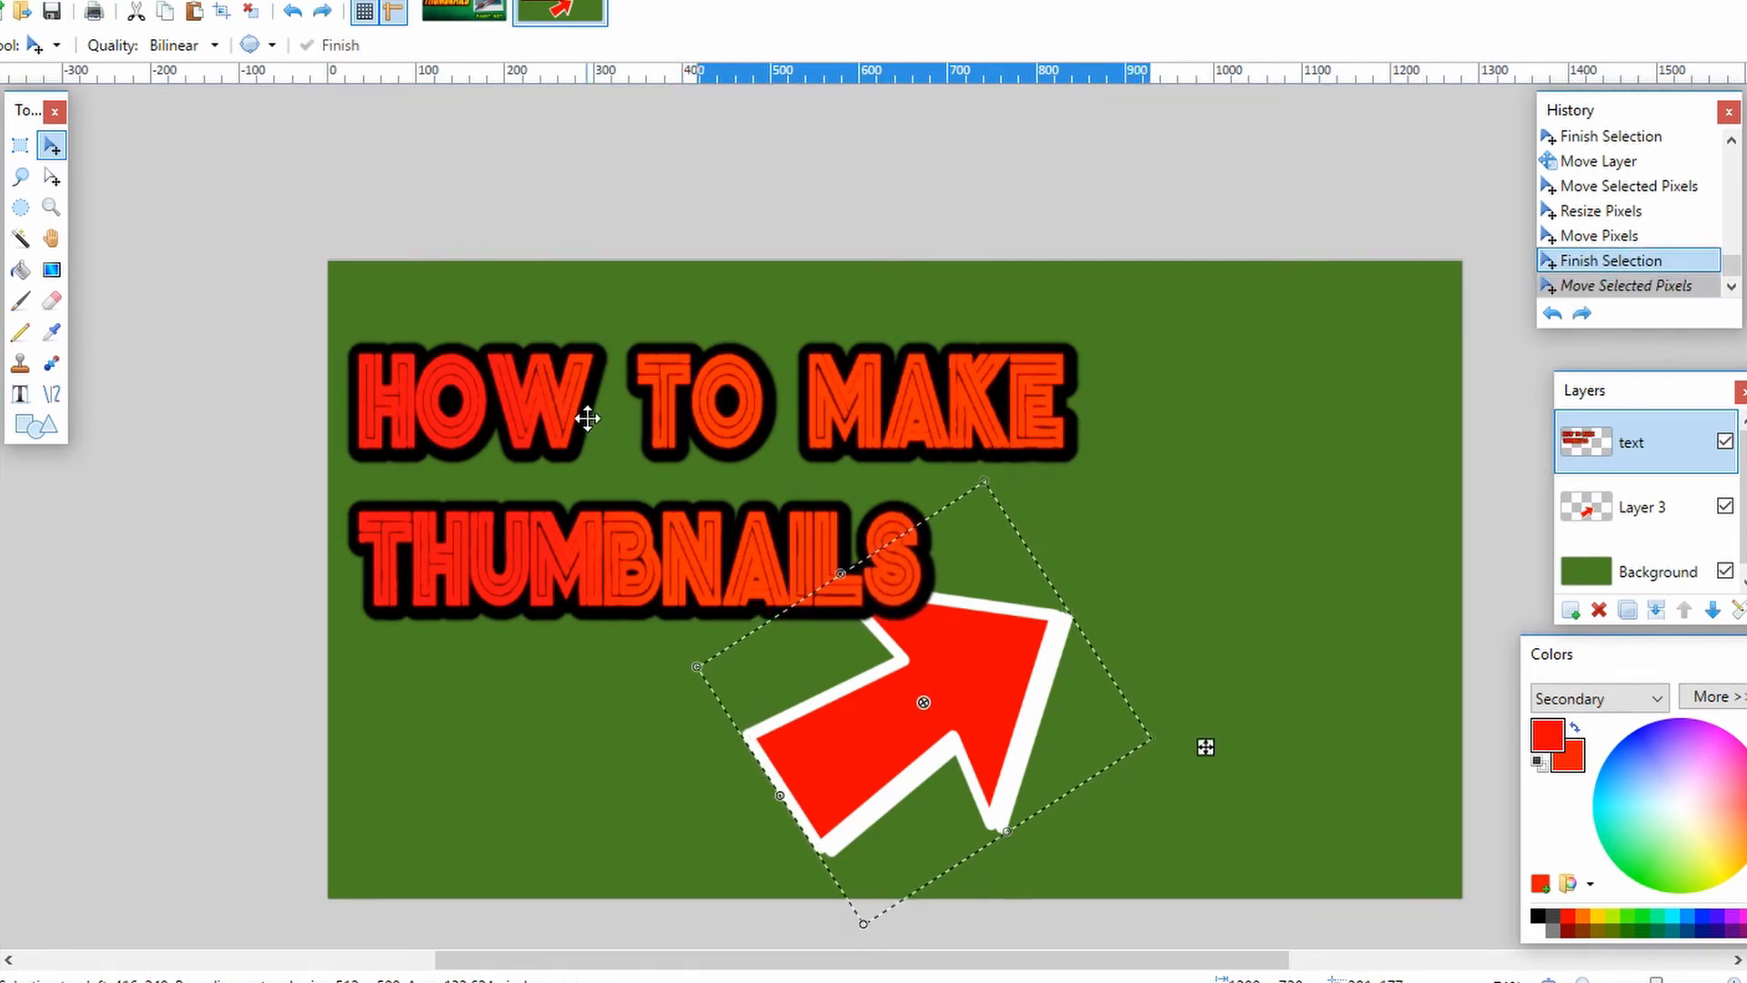
{"action": "key", "text": "ctrl+z"}
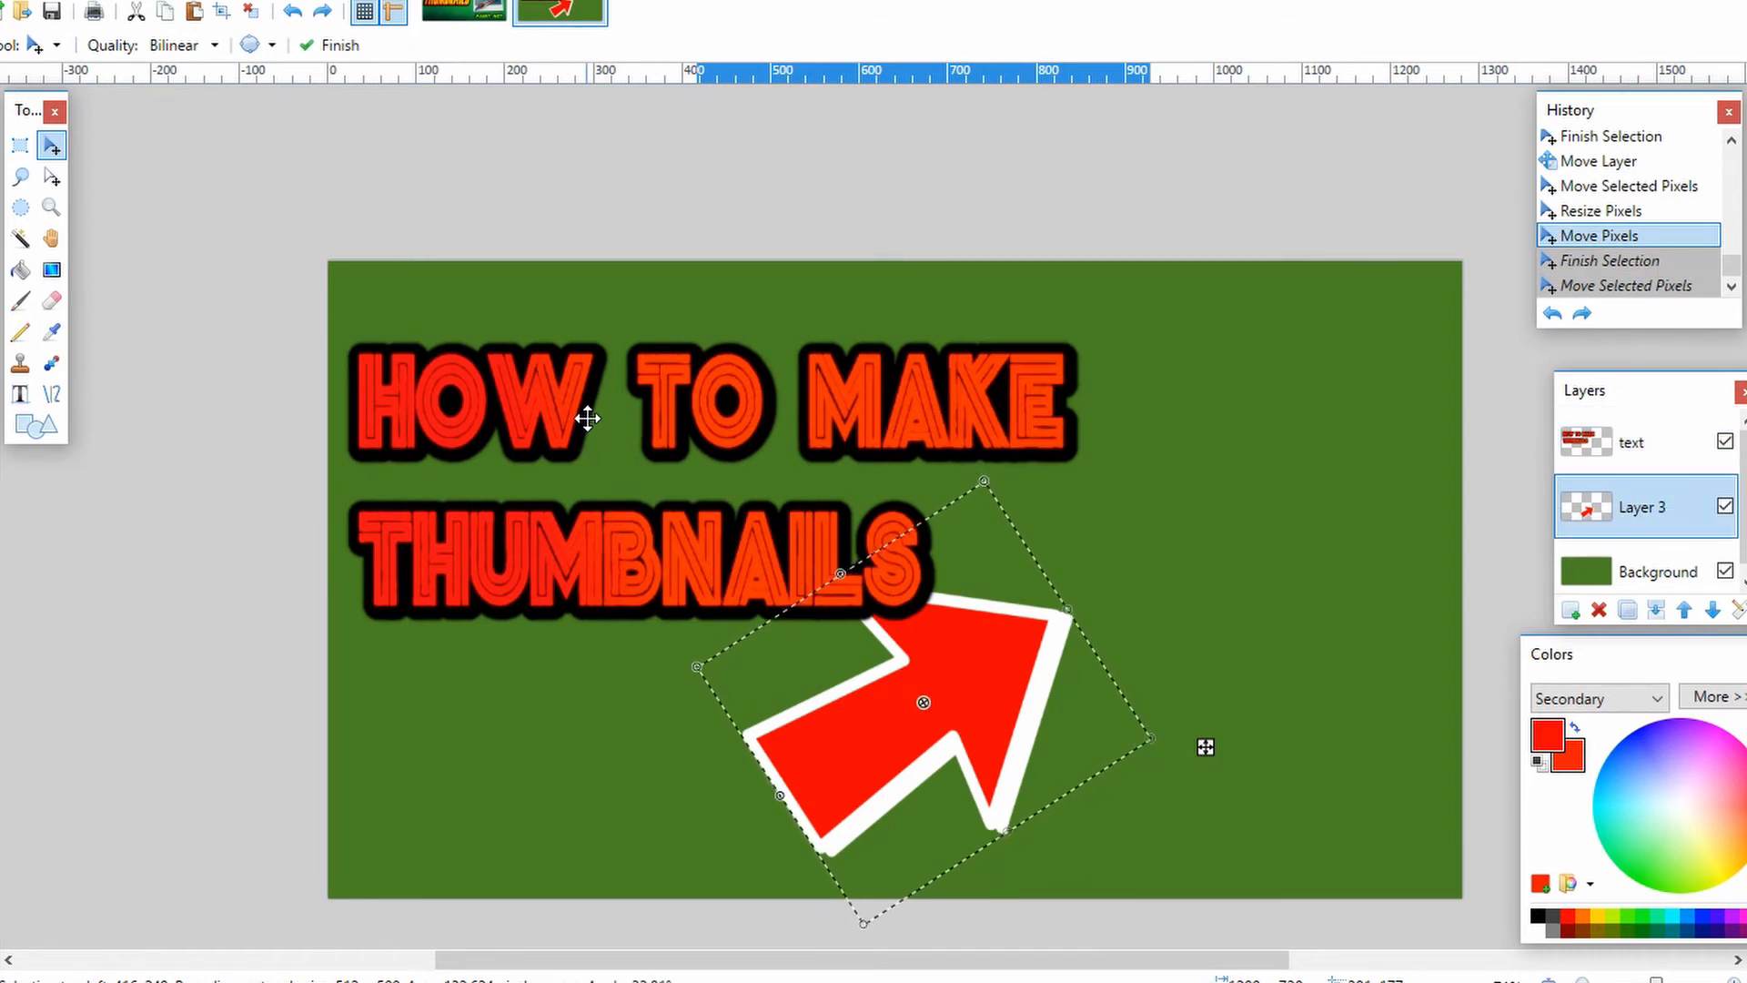
{"action": "key", "text": "ctrl+d"}
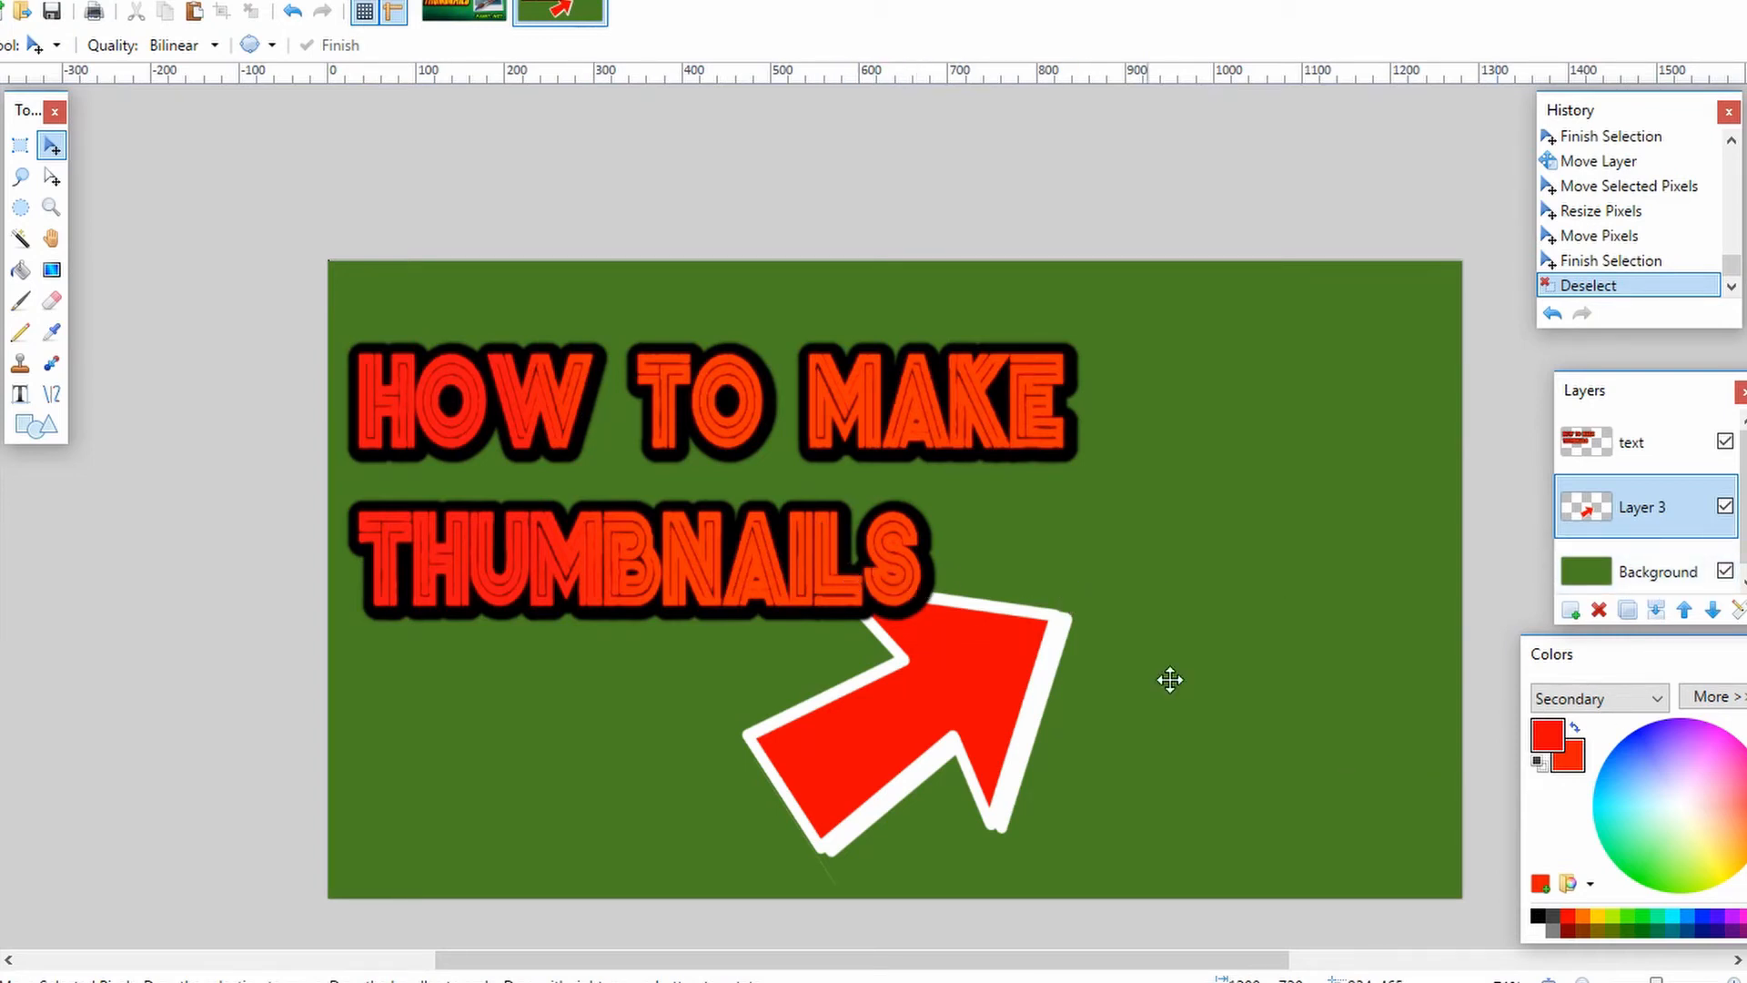
Step: On the text layer, move the whole title slightly up and left, stretch it a little taller, and clear the selection
{"action": "left_click", "coordinate": [1621, 453]}
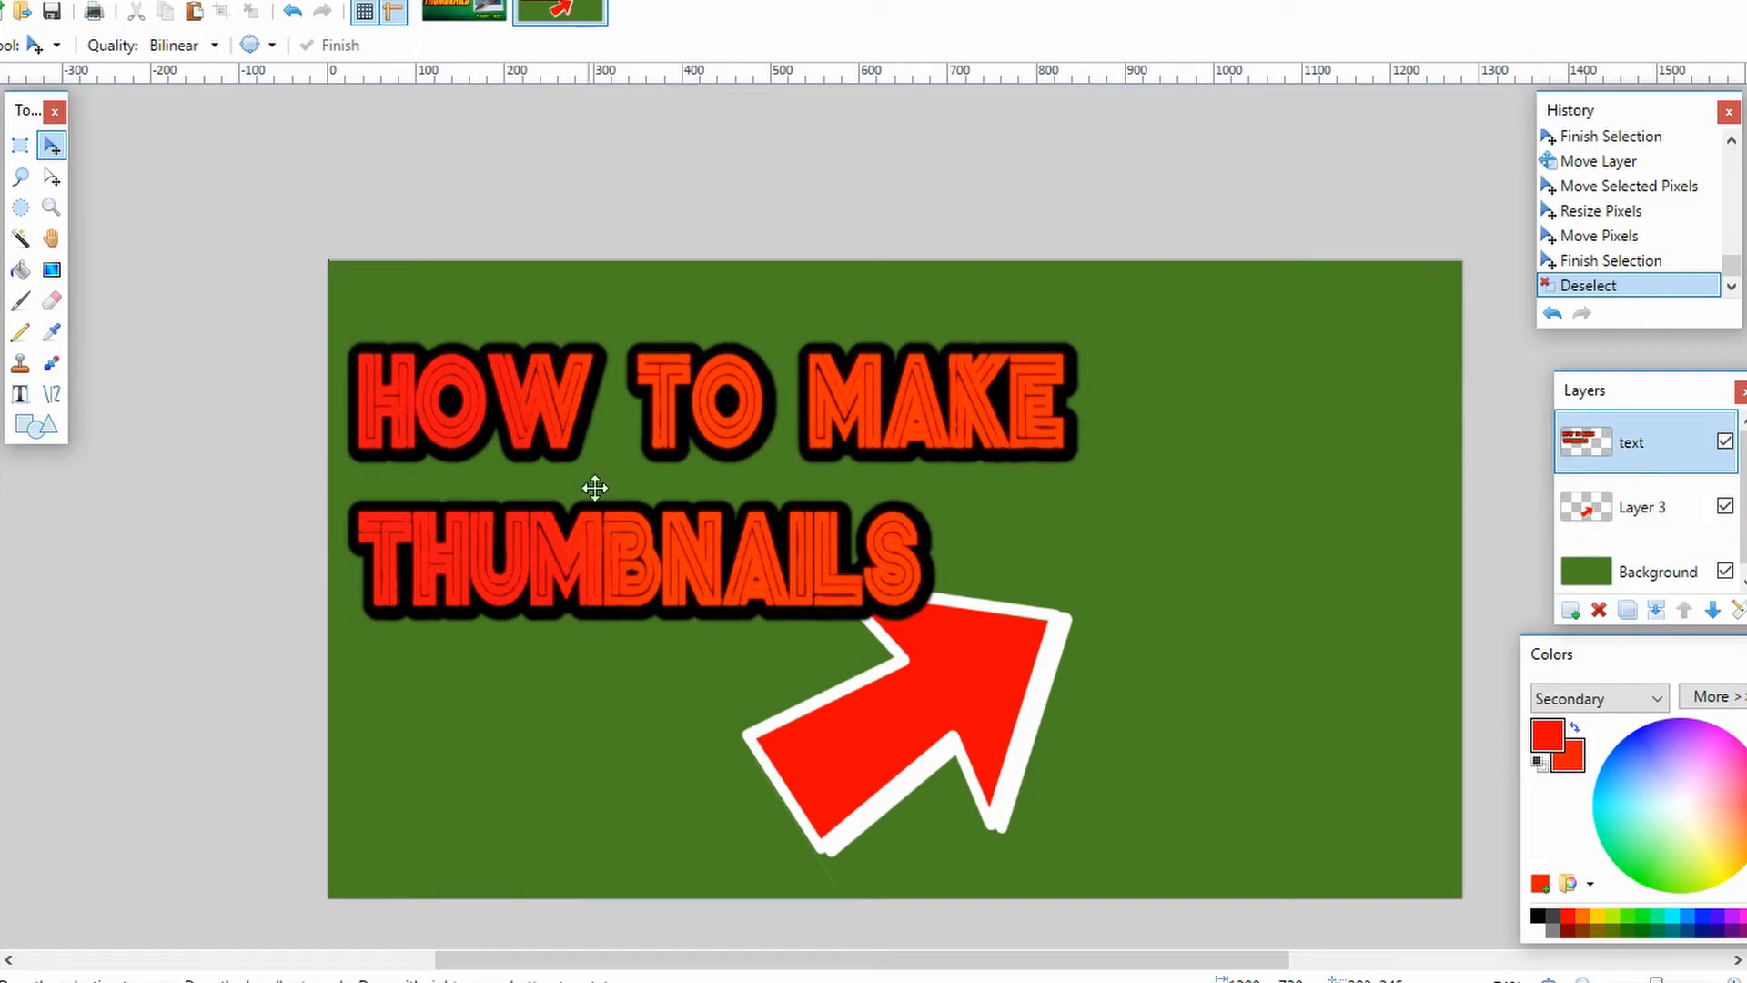
{"action": "key", "text": "ctrl+a"}
{"action": "mouse_move", "coordinate": [646, 560]}
{"action": "left_mouse_down"}
{"action": "mouse_move", "coordinate": [624, 535]}
{"action": "mouse_move", "coordinate": [624, 624]}
{"action": "mouse_move", "coordinate": [643, 534]}
{"action": "left_mouse_up"}
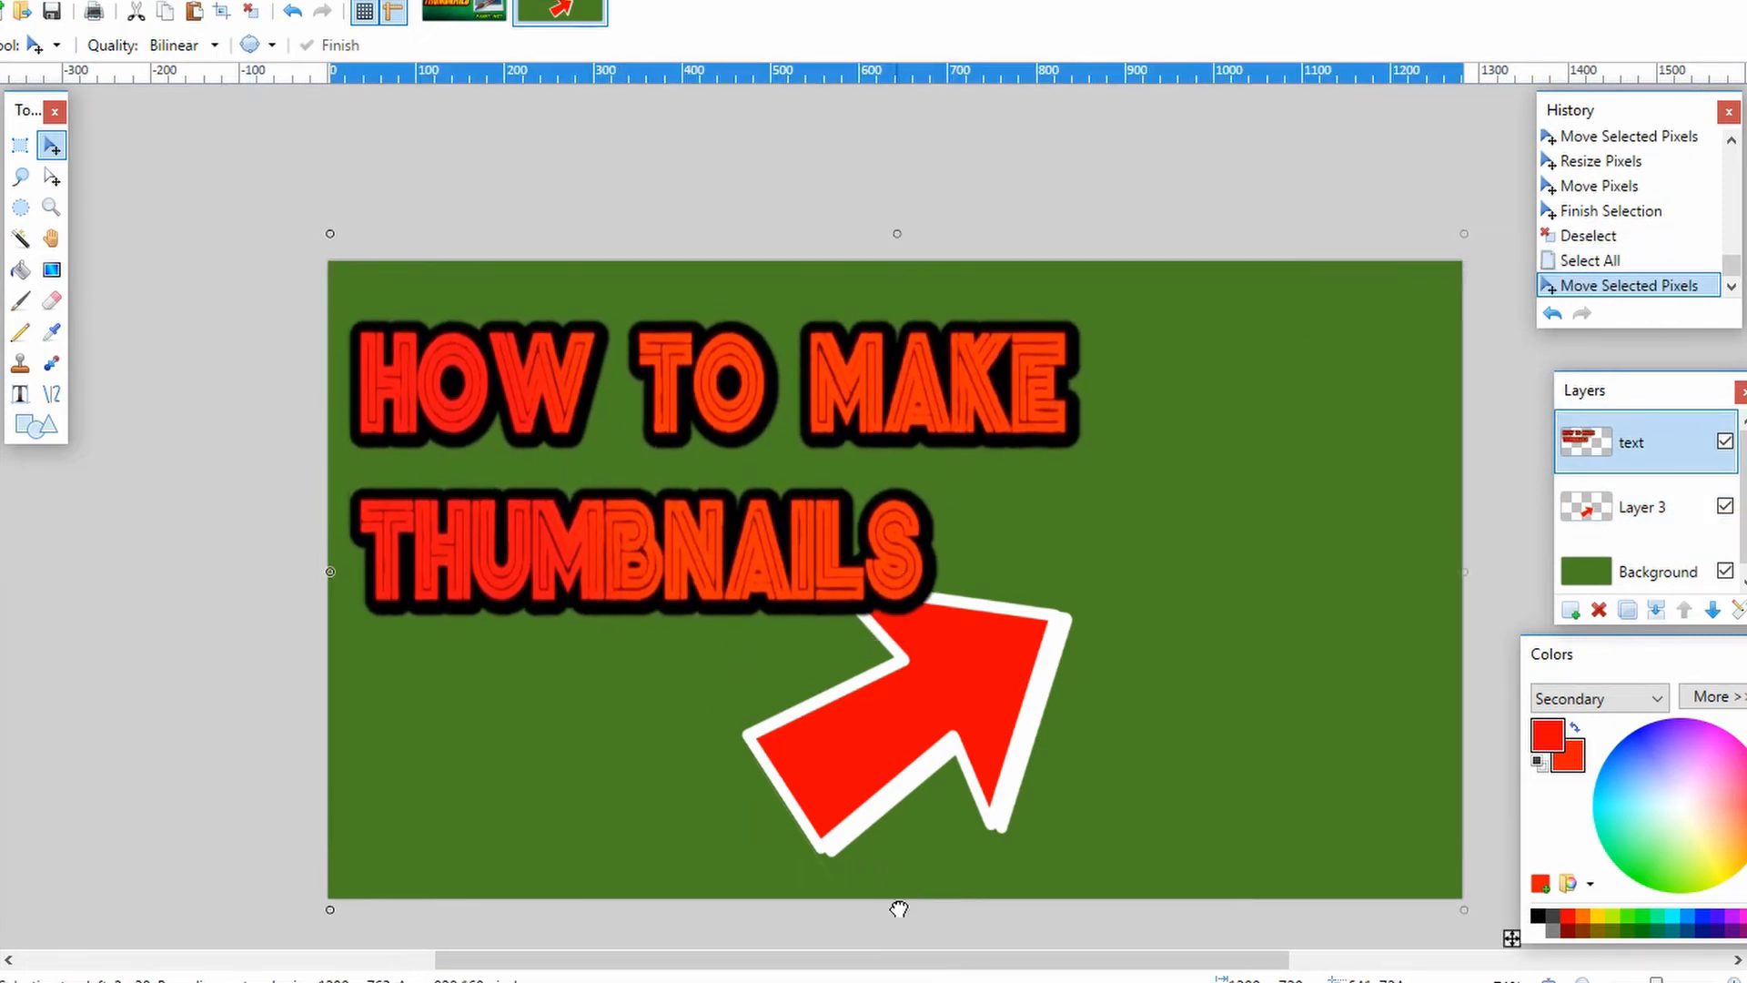
{"action": "left_click_drag", "start_coordinate": [898, 908], "coordinate": [897, 937]}
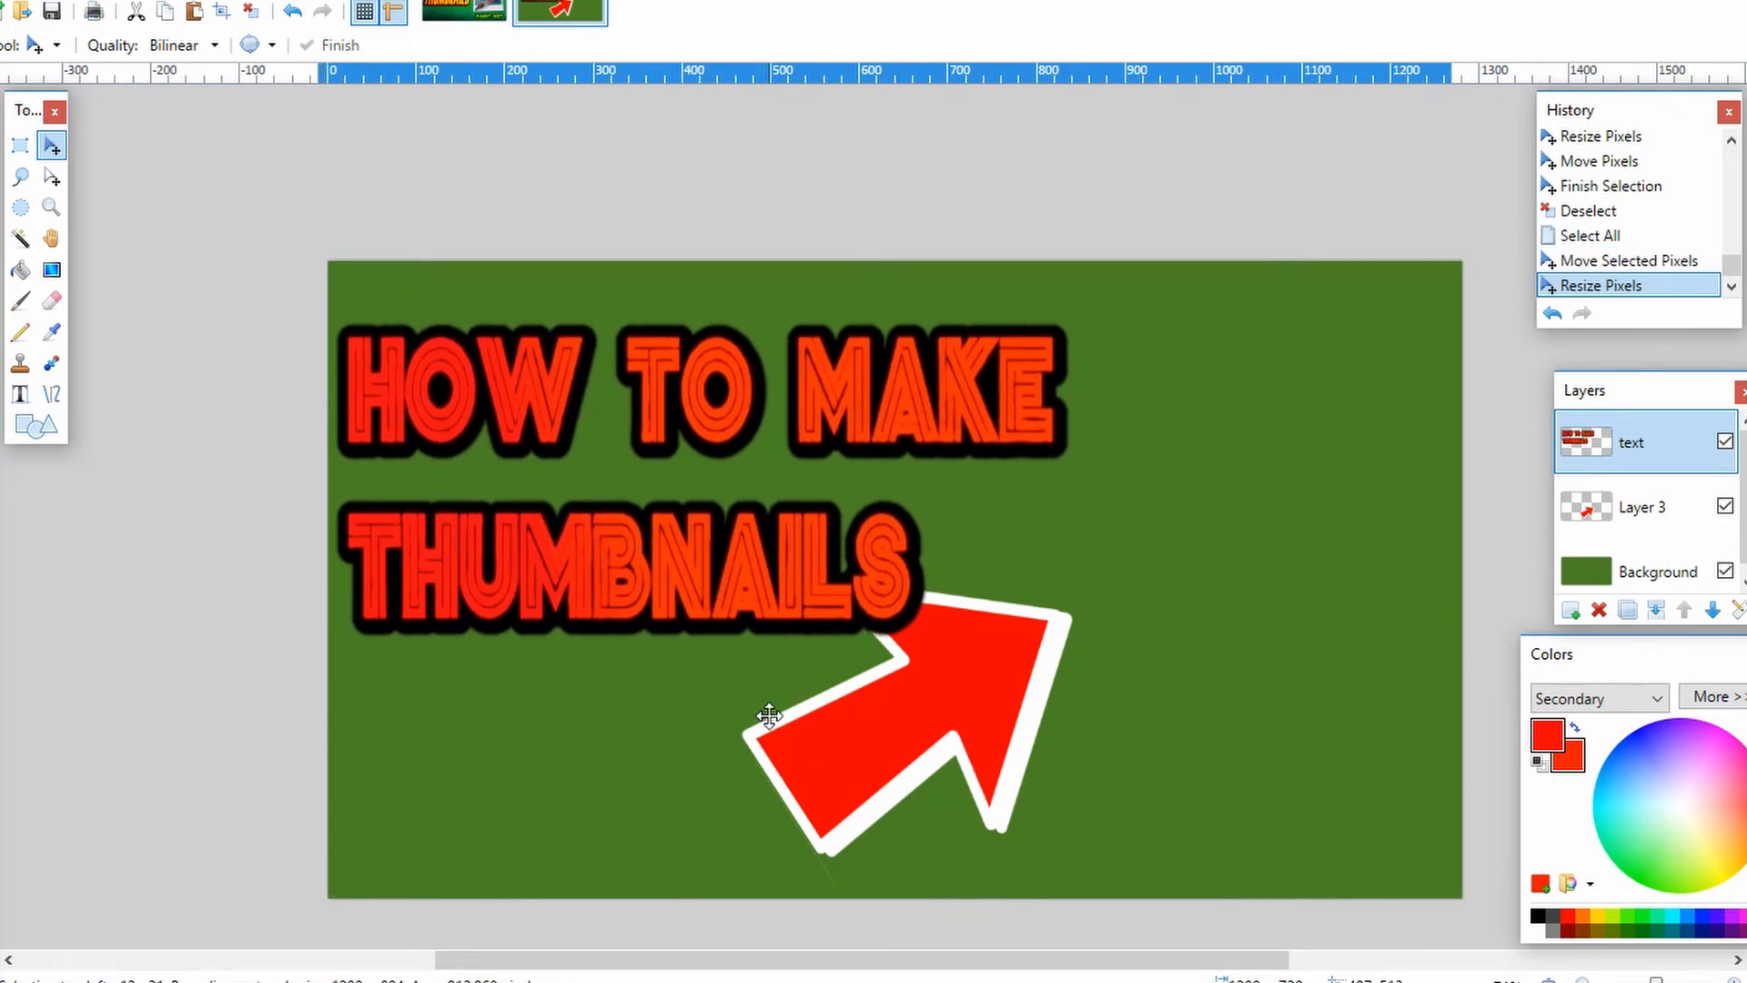
{"action": "left_click", "coordinate": [835, 731]}
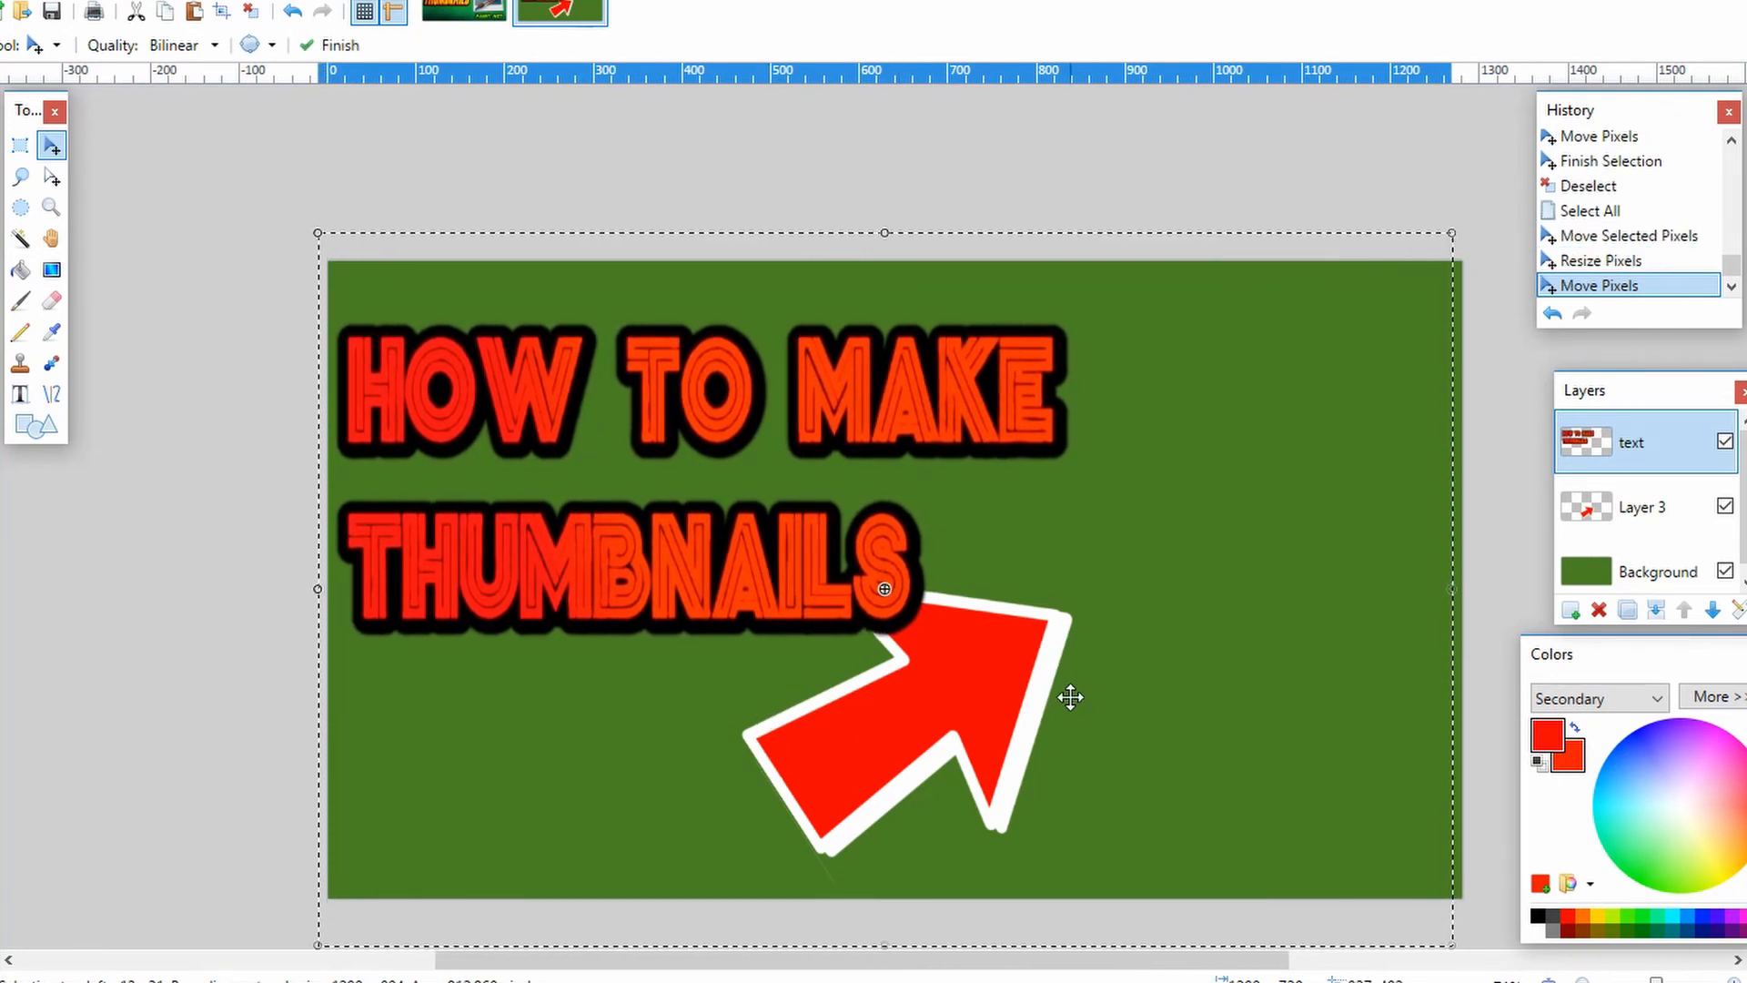
{"action": "key", "text": "ctrl+d"}
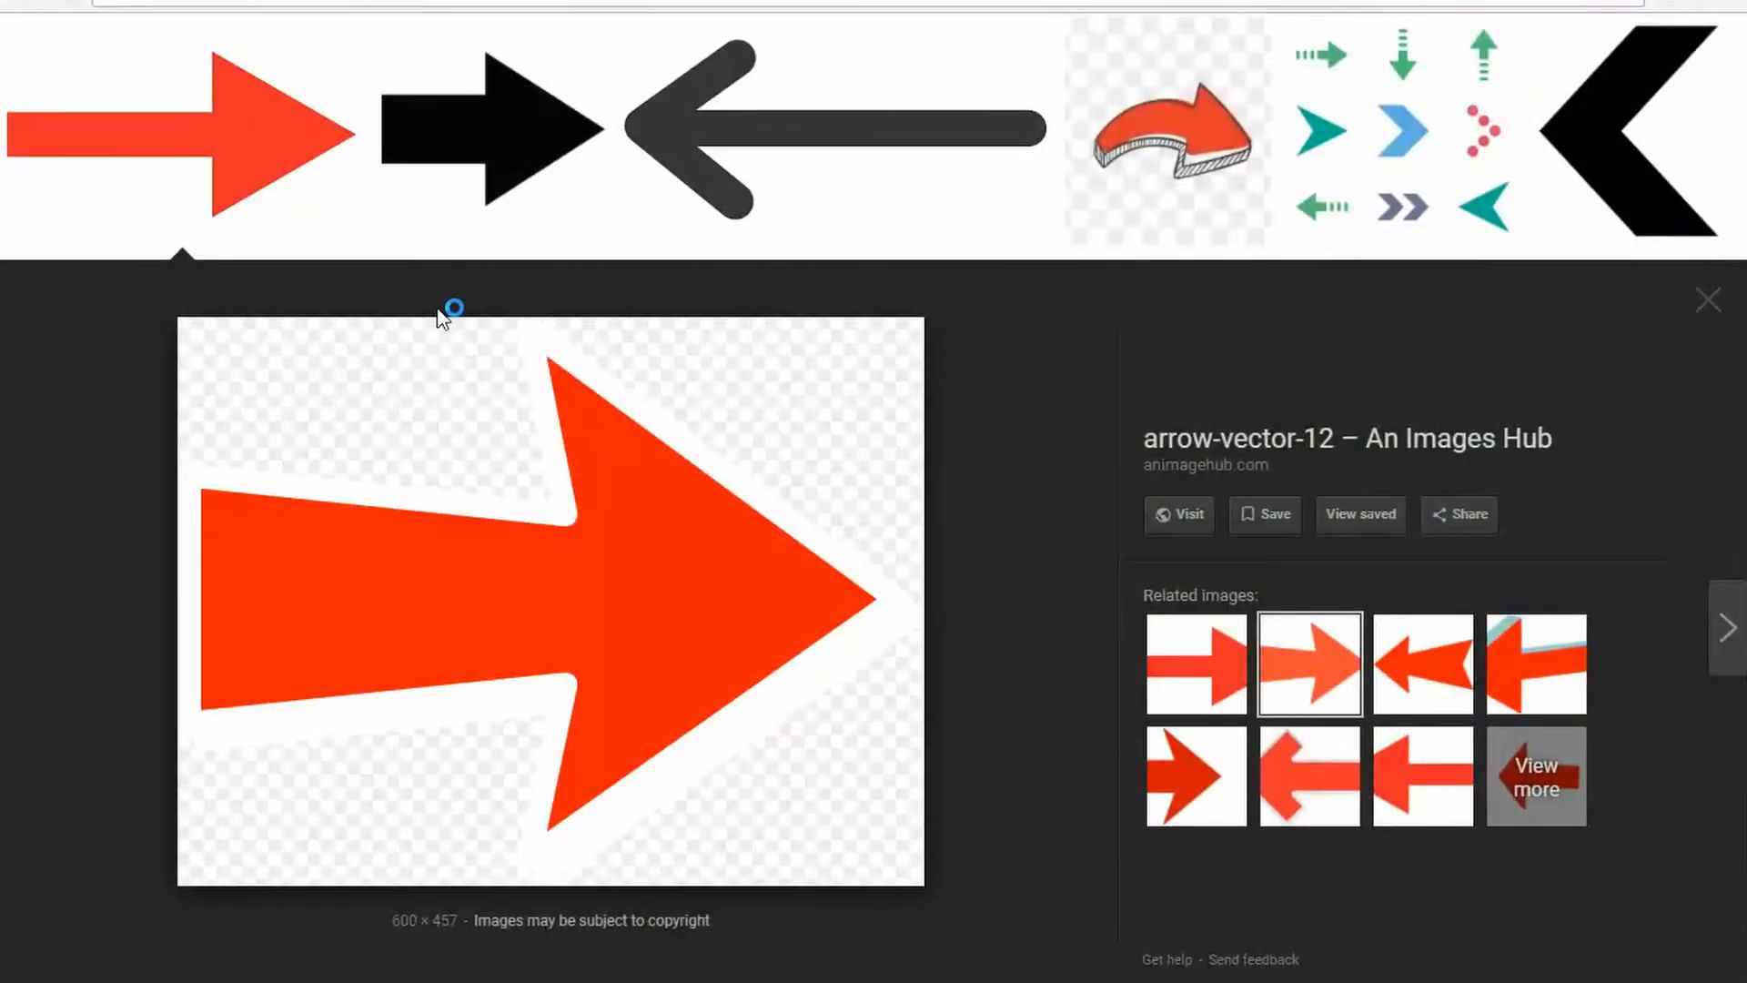
Step: Switch to the browser and try a Google Images search for "paint .net png" in place of the arrow search
{"action": "scroll", "coordinate": [449, 312], "scroll_direction": "up", "scroll_amount": 3}
{"action": "left_click_drag", "start_coordinate": [276, 64], "coordinate": [182, 64]}
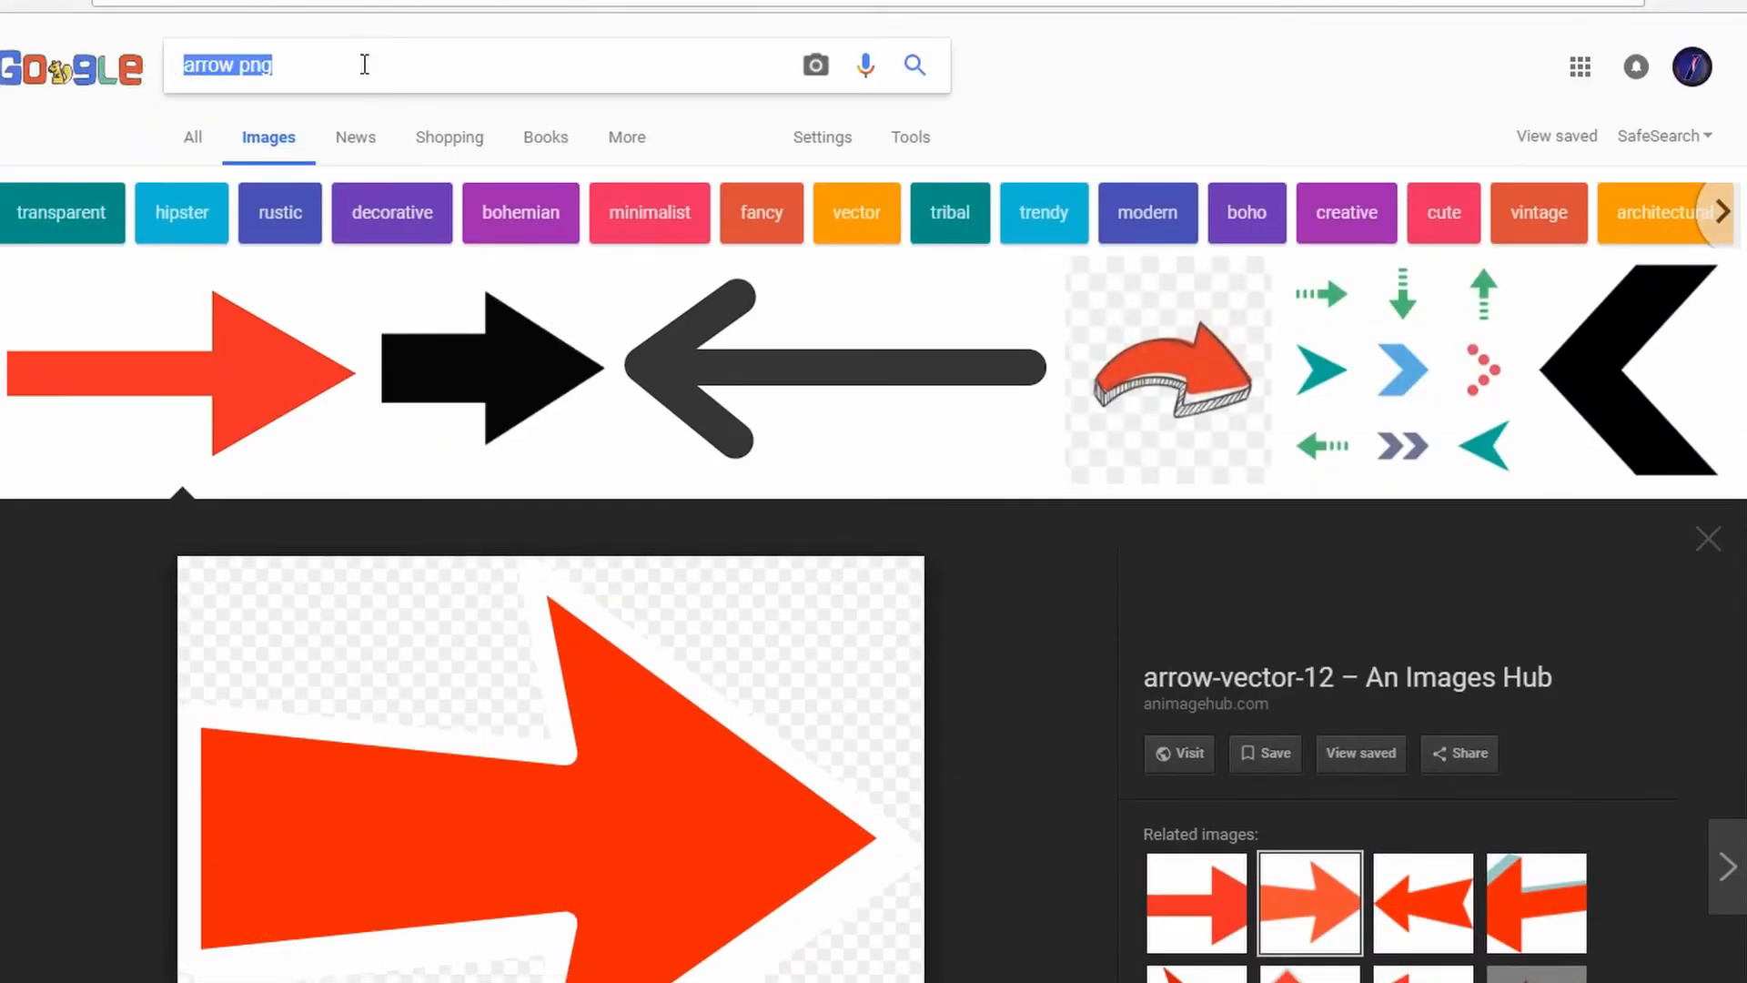
{"action": "key", "text": "BackSpace"}
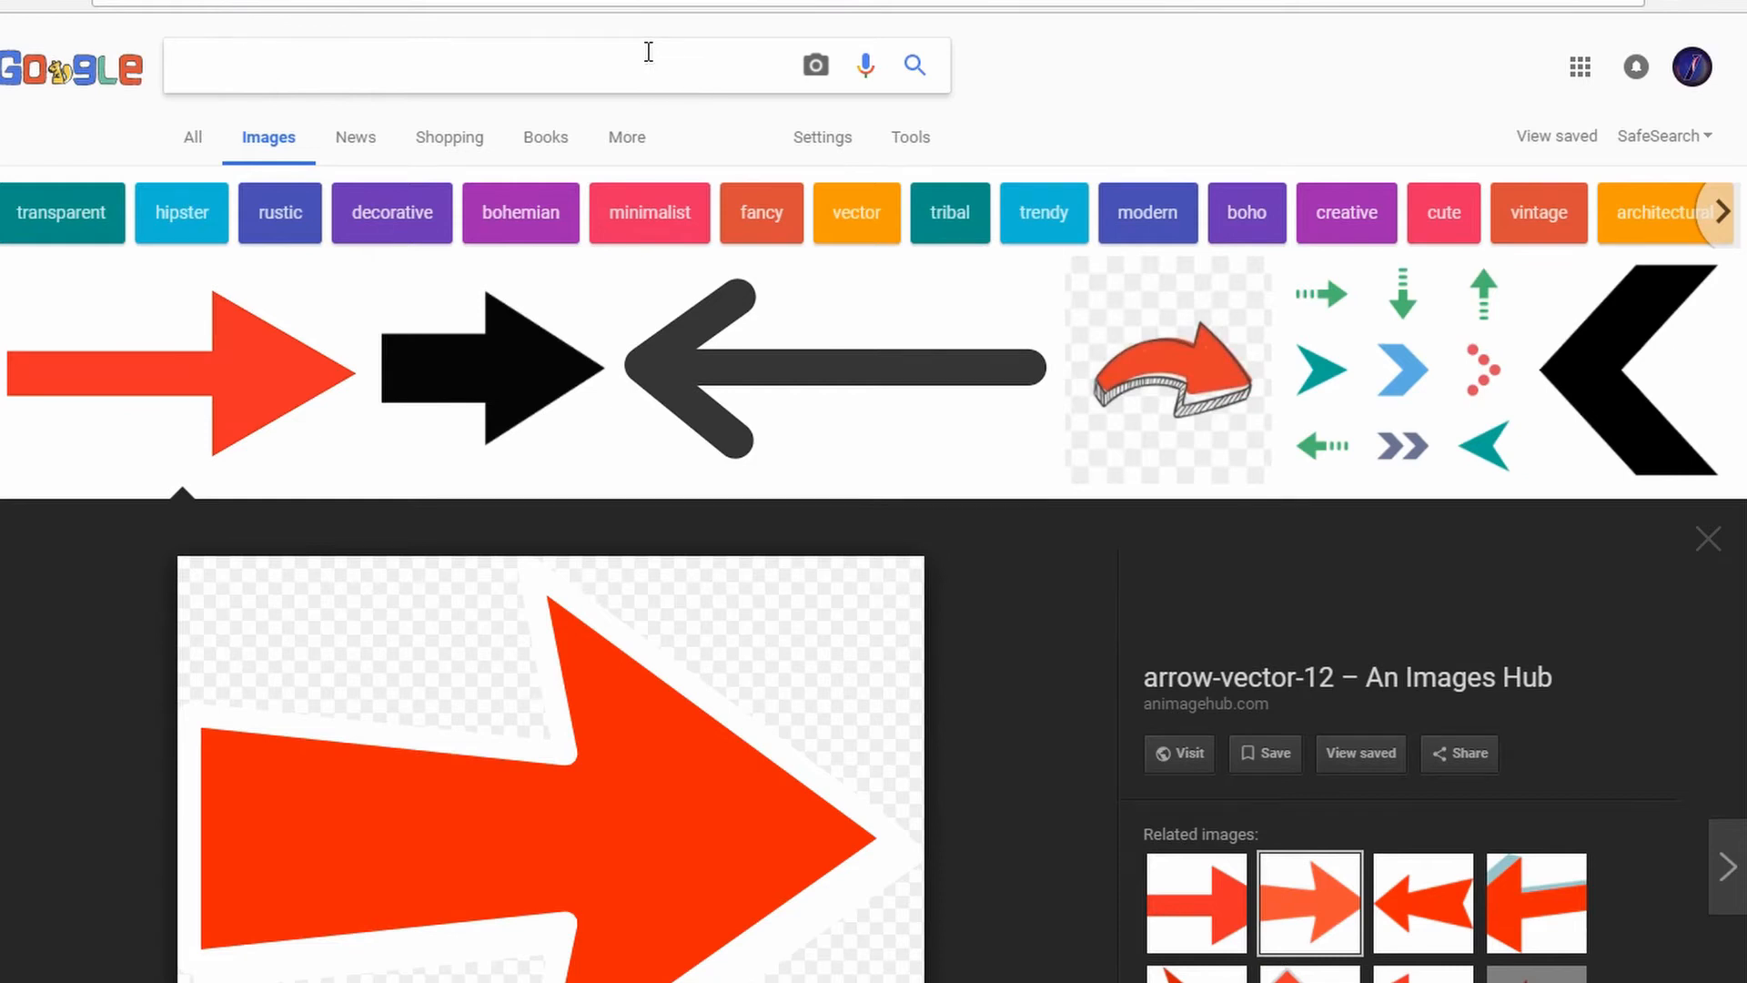
{"action": "type", "text": "paint"}
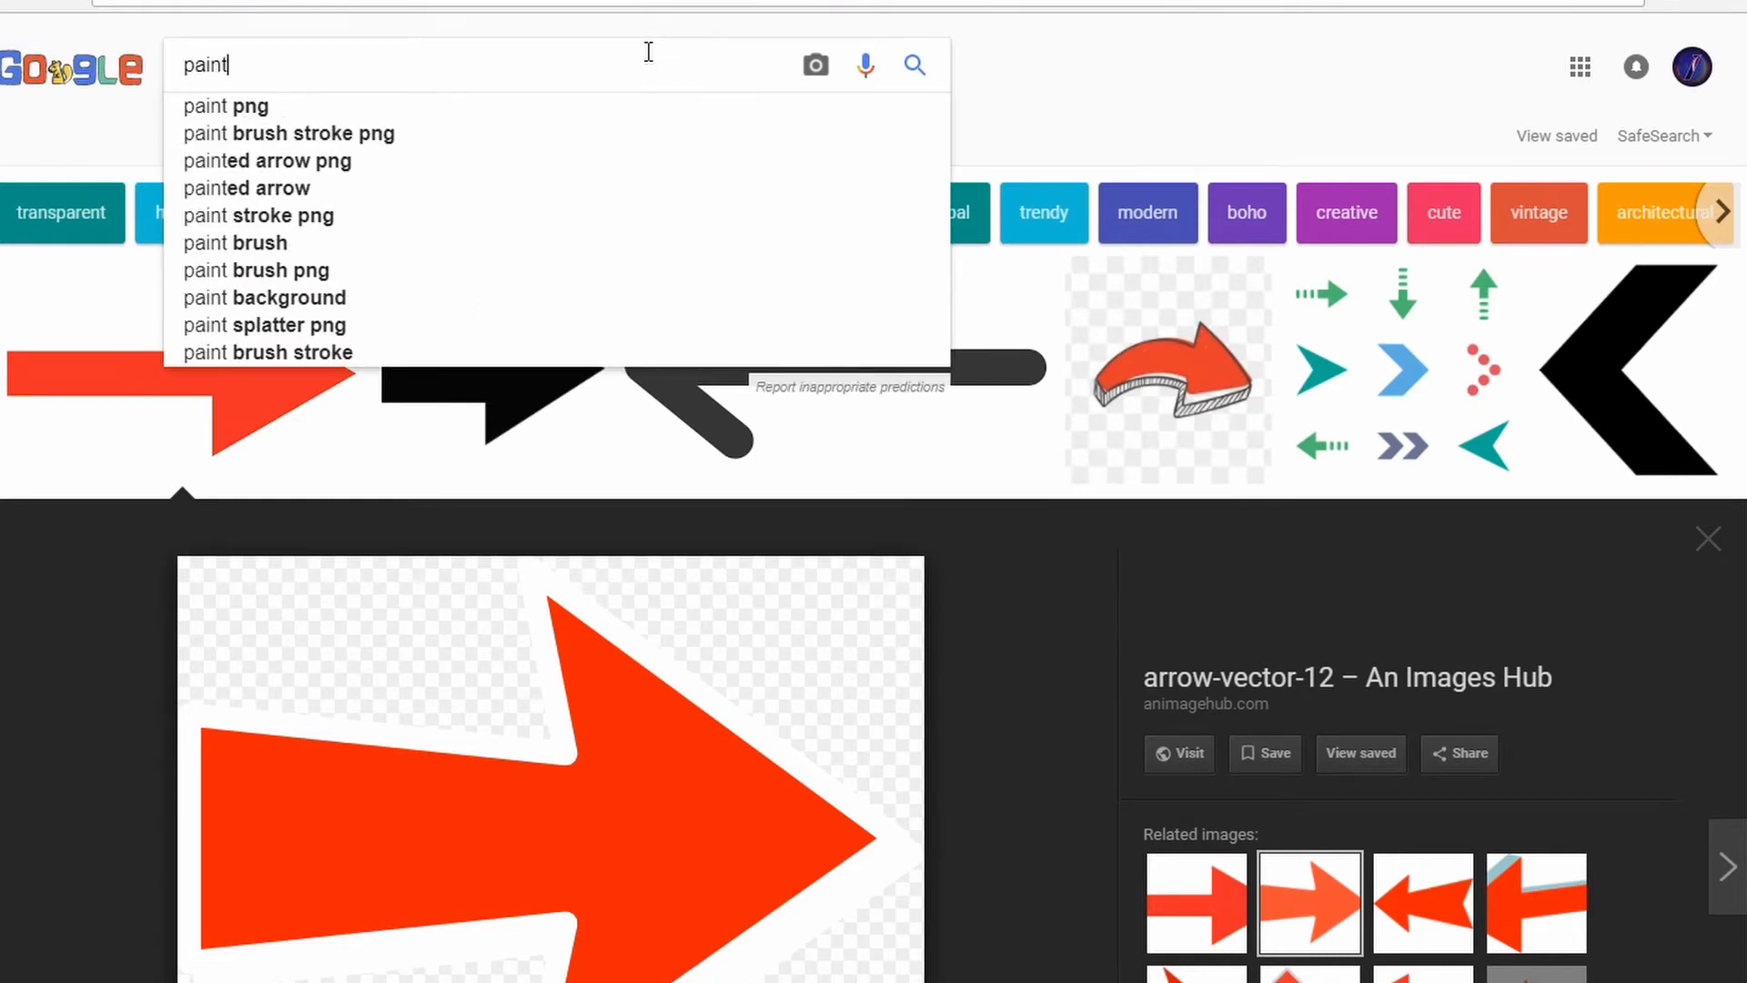
{"action": "type", "text": ".net png"}
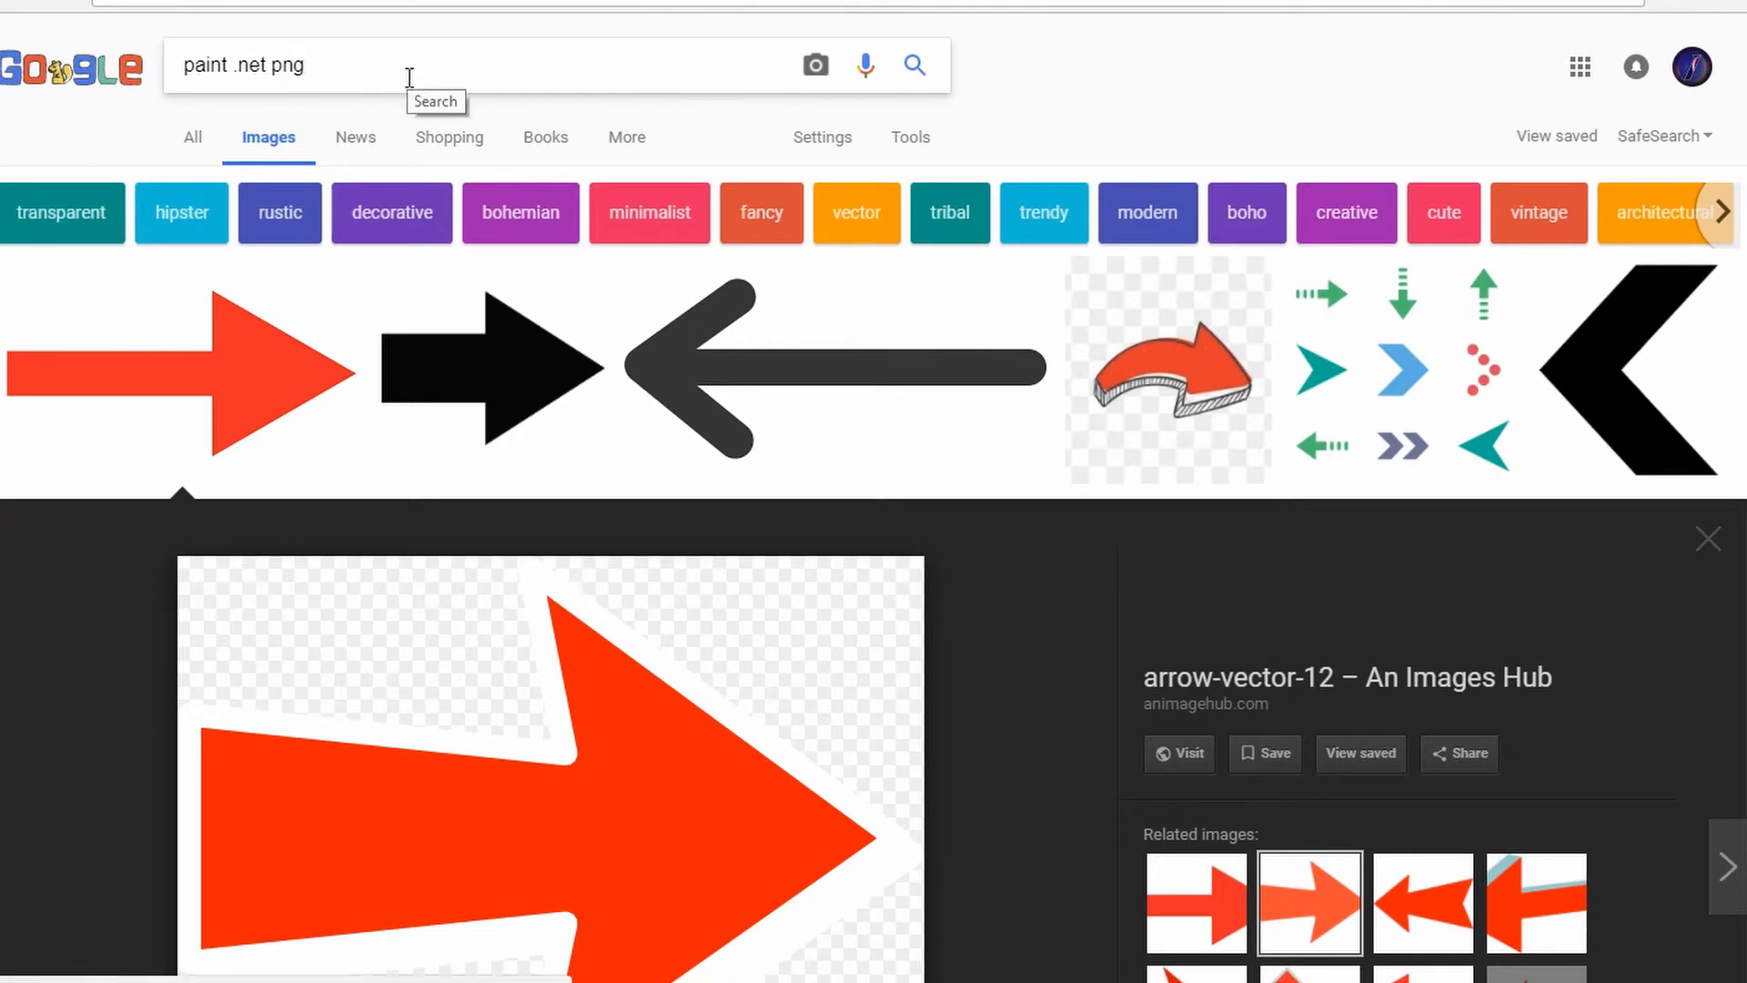
{"action": "scroll", "coordinate": [510, 287], "scroll_direction": "down", "scroll_amount": 1}
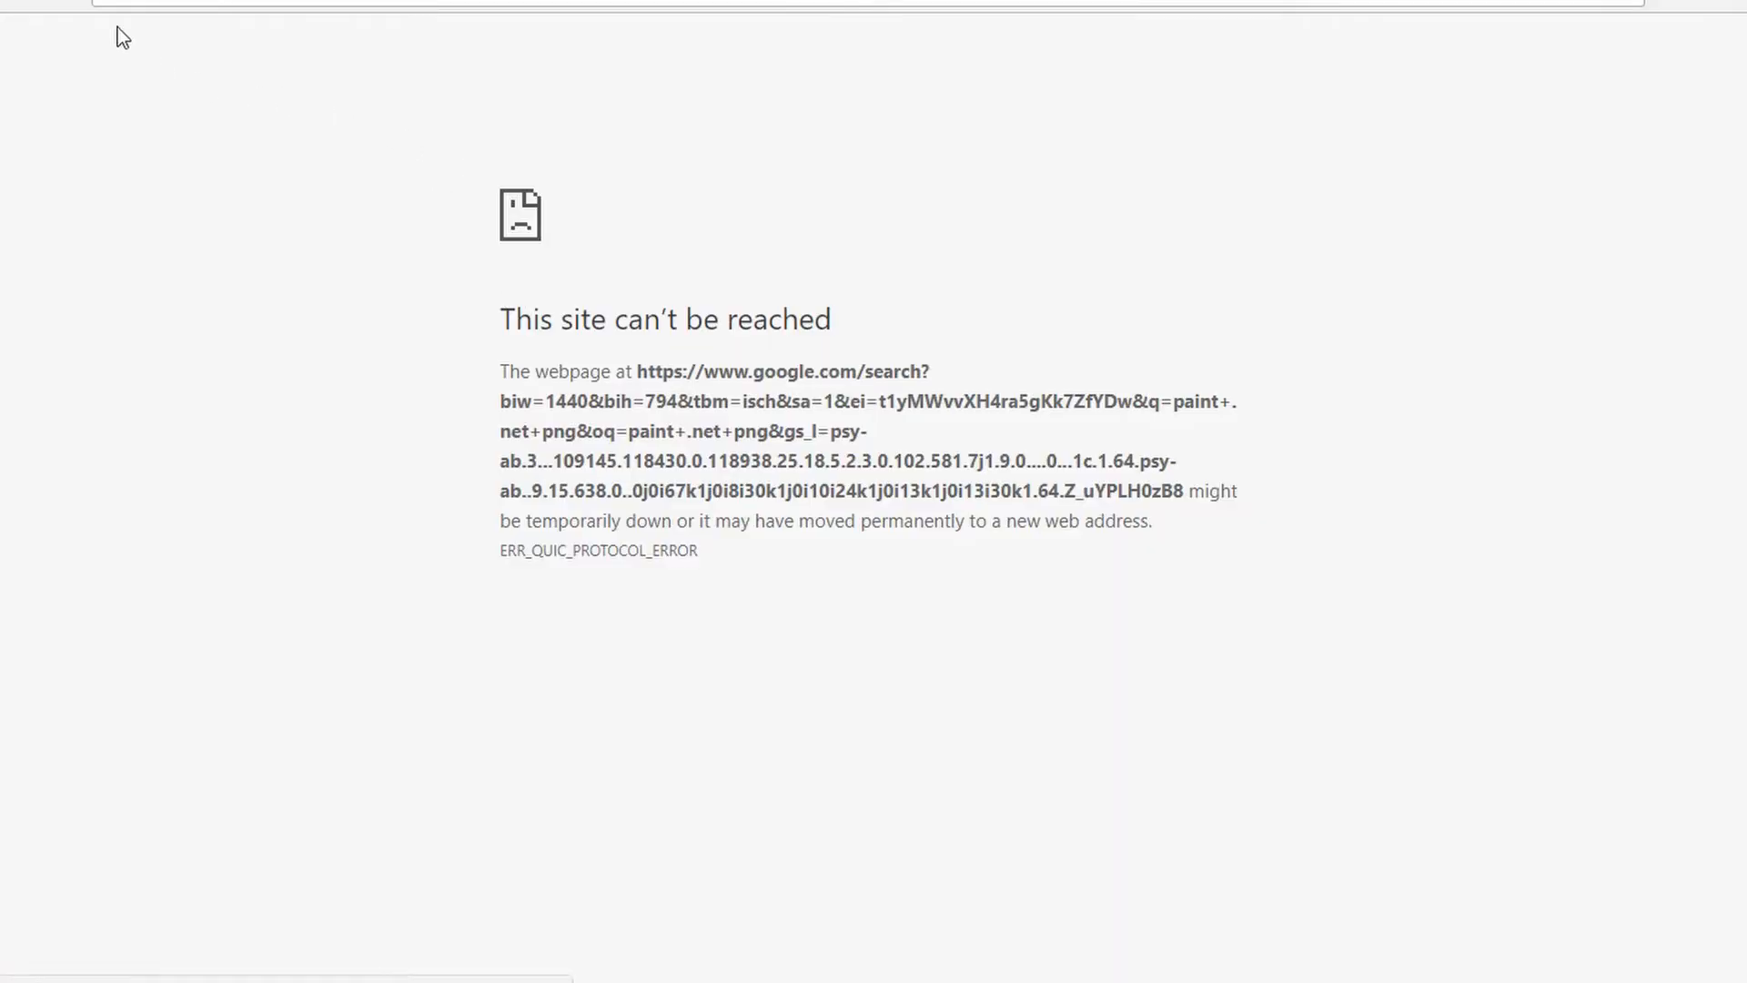
Step: Go back to the arrow image results and try an image search for "paint .net"
{"action": "key", "text": "alt+Left"}
{"action": "scroll", "coordinate": [158, 76], "scroll_direction": "up", "scroll_amount": 5}
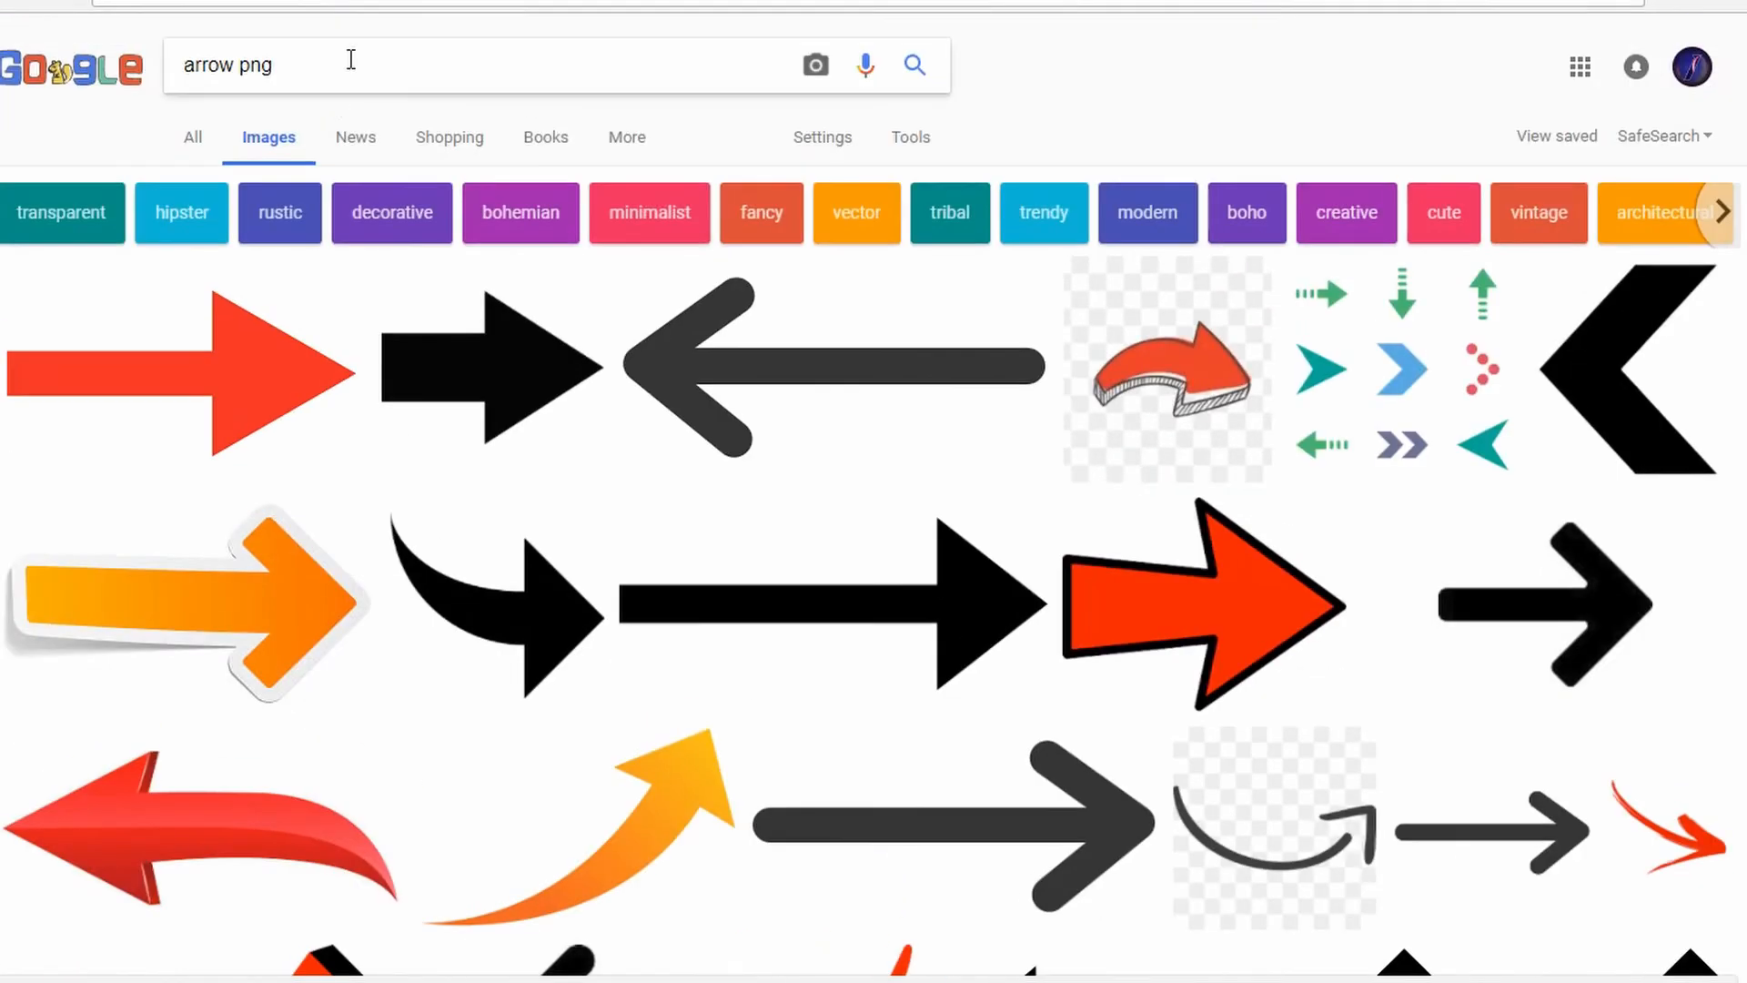
{"action": "left_click_drag", "start_coordinate": [350, 60], "coordinate": [55, 75]}
{"action": "key", "text": "BackSpace"}
{"action": "type", "text": "paint .net"}
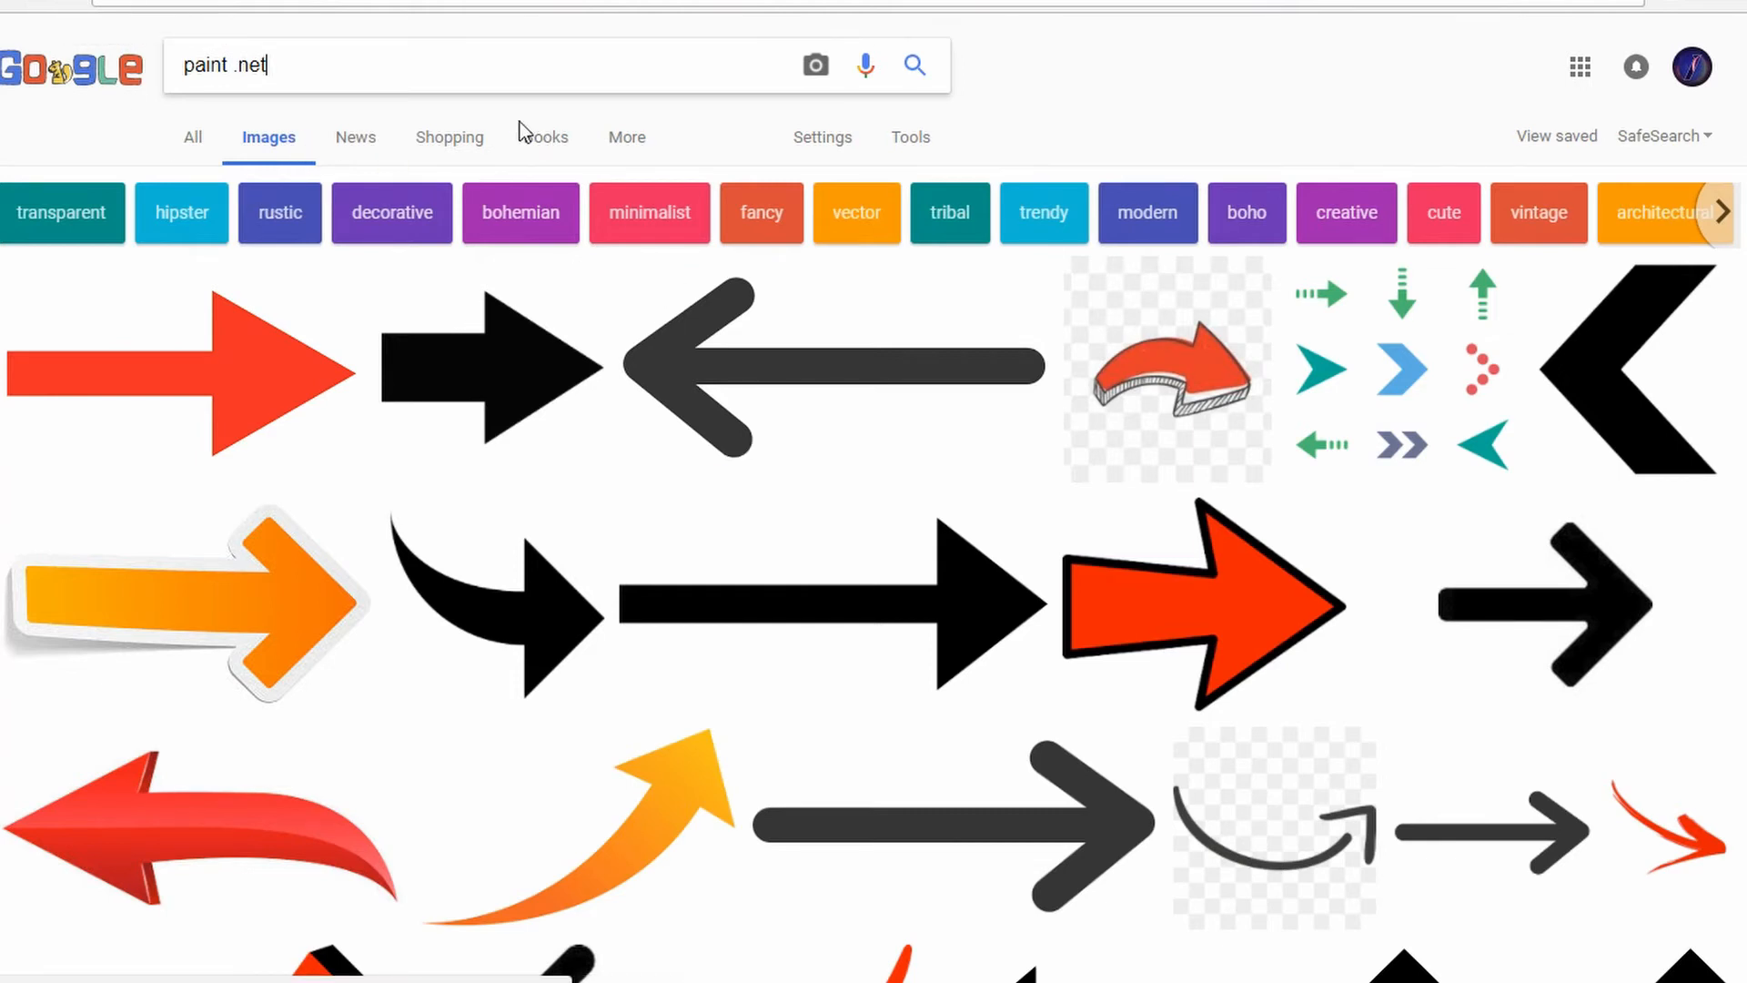
{"action": "scroll", "coordinate": [536, 211], "scroll_direction": "down", "scroll_amount": 5}
{"action": "scroll", "coordinate": [539, 218], "scroll_direction": "up", "scroll_amount": 3}
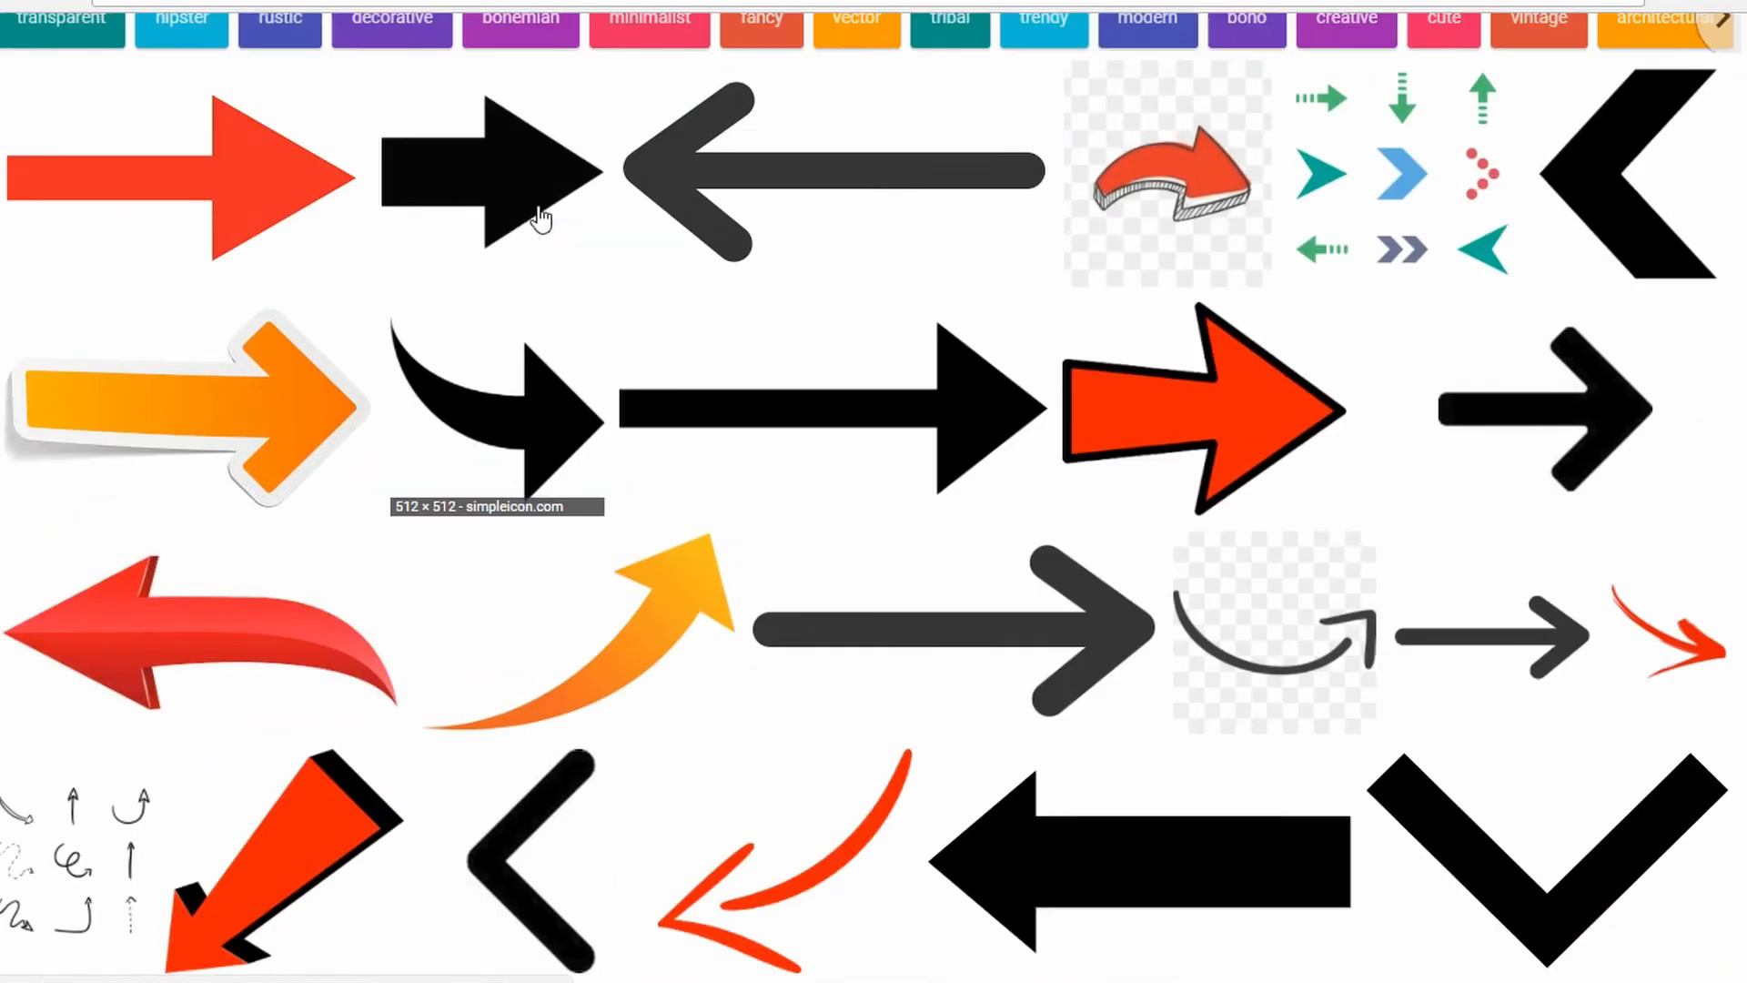
{"action": "scroll", "coordinate": [541, 219], "scroll_direction": "up", "scroll_amount": 2}
{"action": "scroll", "coordinate": [541, 219], "scroll_direction": "down", "scroll_amount": 4}
{"action": "scroll", "coordinate": [546, 218], "scroll_direction": "up", "scroll_amount": 4}
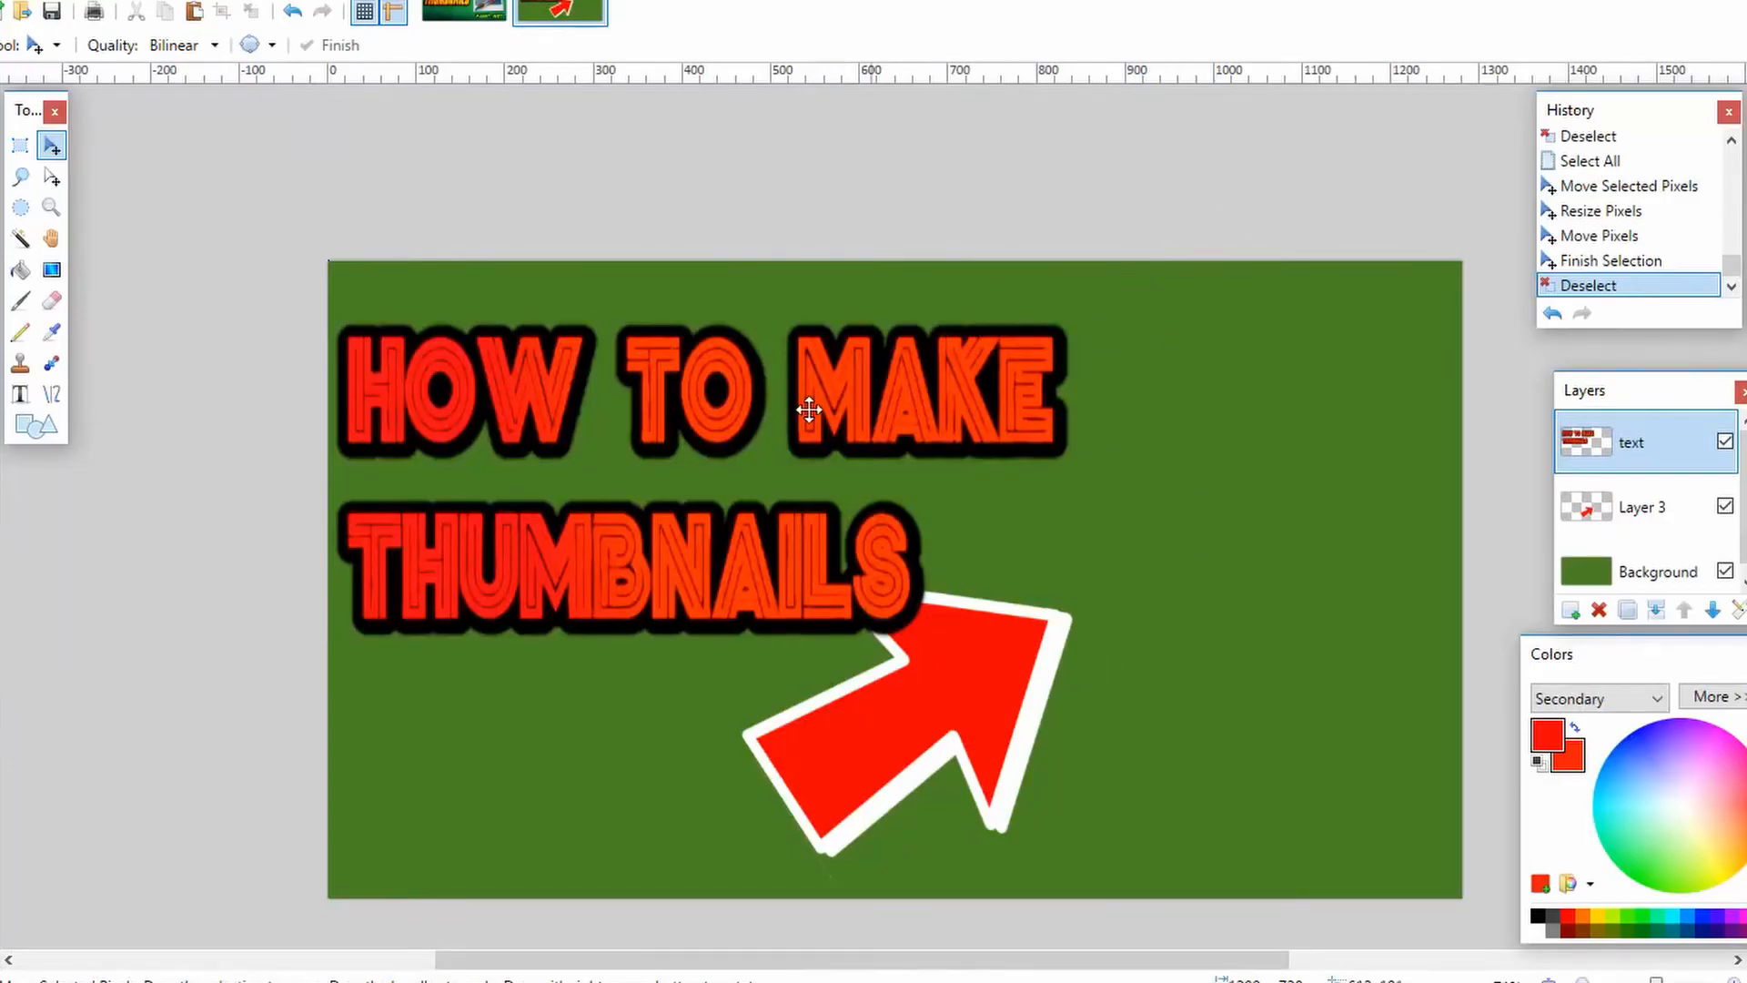
Step: Check the finished example thumbnail in paint.net, and try a Google web search for "paint. net" in the browser
{"action": "left_click", "coordinate": [491, 16]}
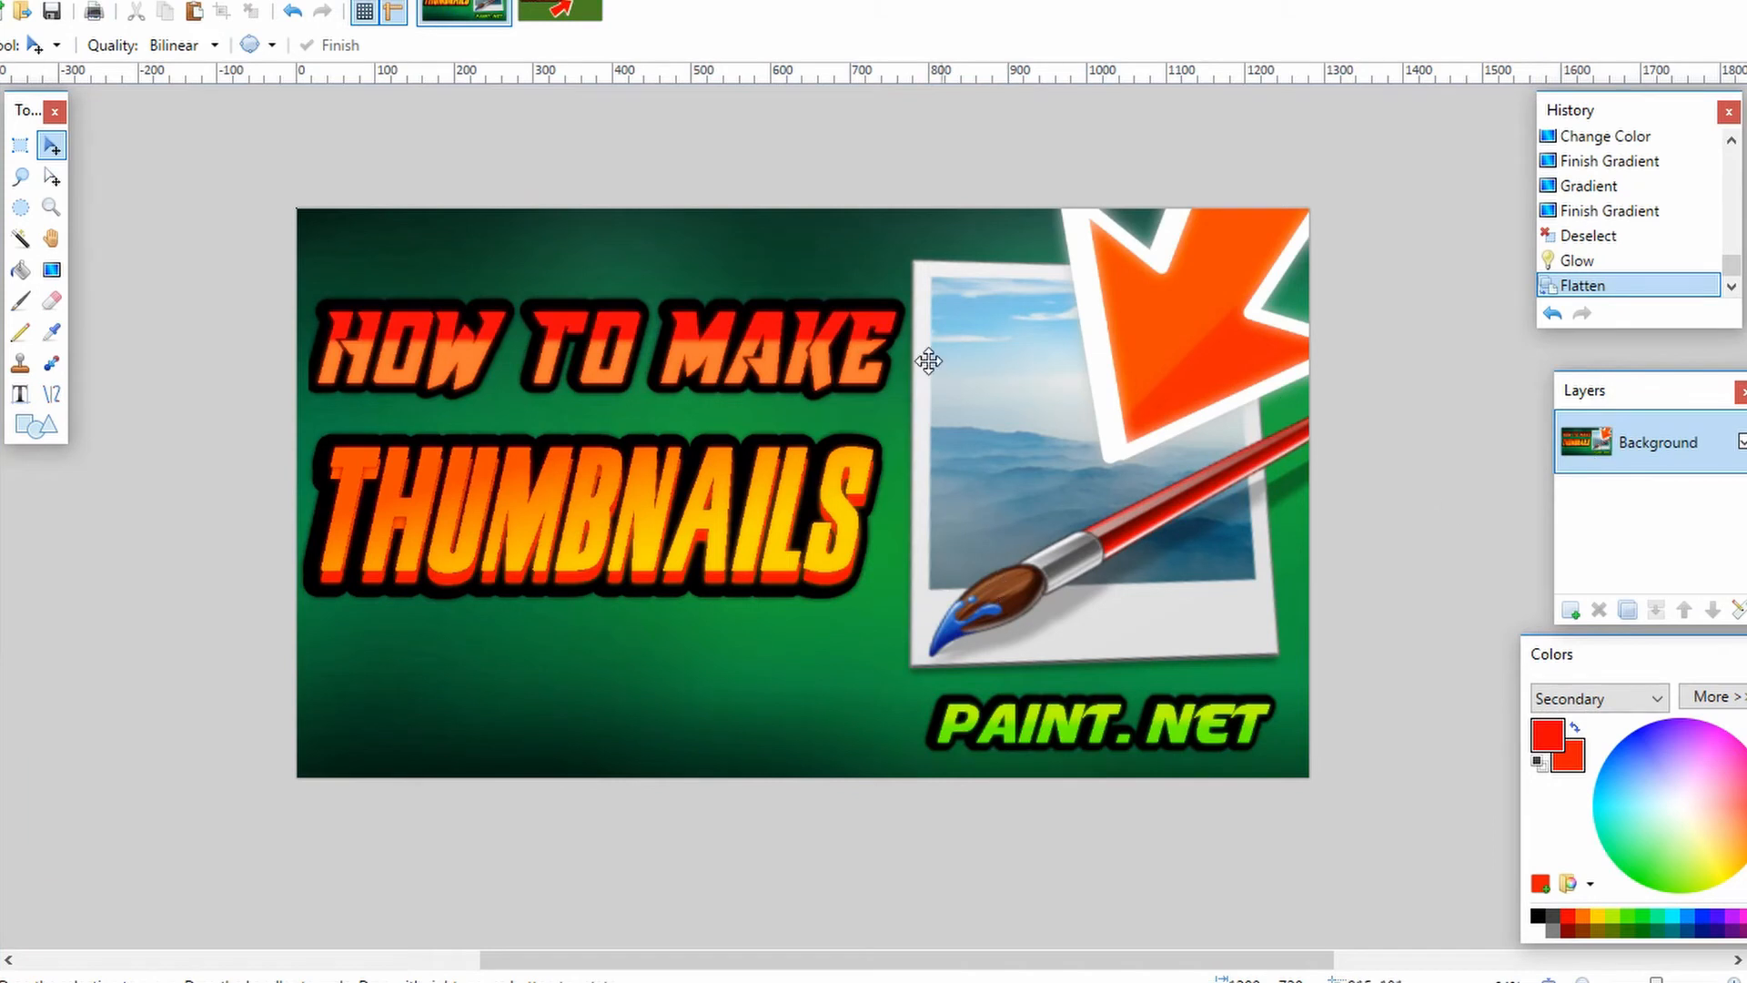
{"action": "left_click", "coordinate": [559, 13]}
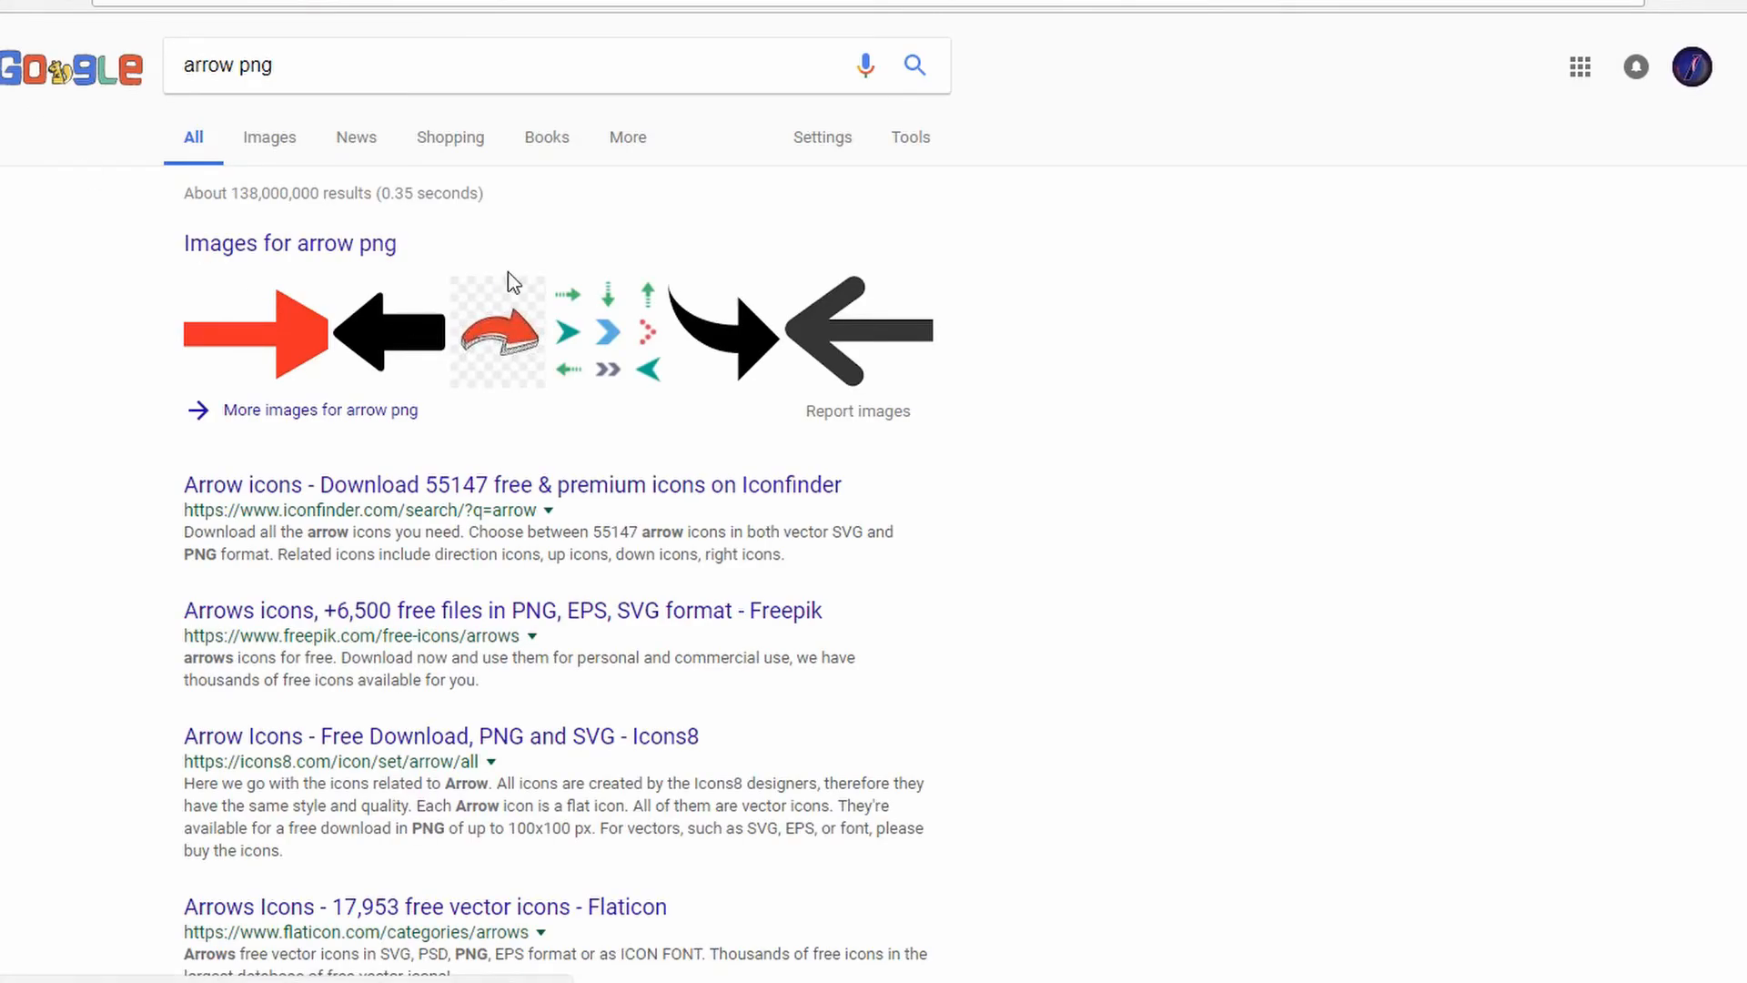
{"action": "triple_click", "coordinate": [197, 53]}
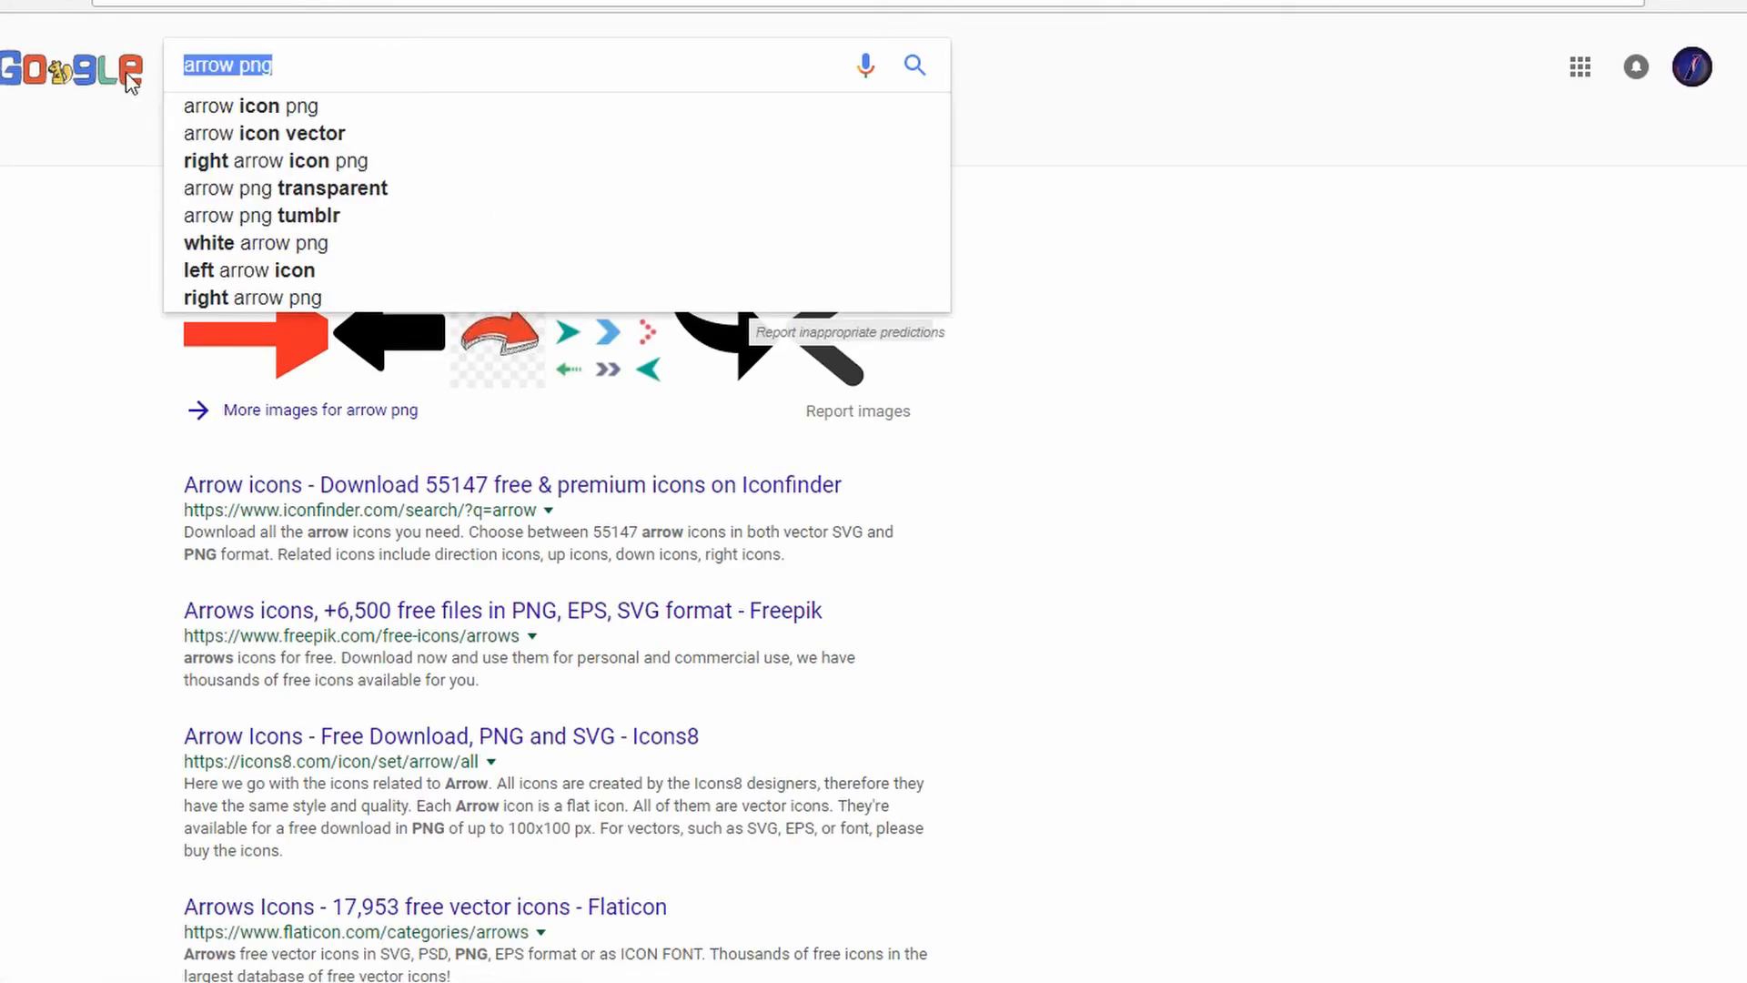
{"action": "key", "text": "BackSpace"}
{"action": "type", "text": "paint. net"}
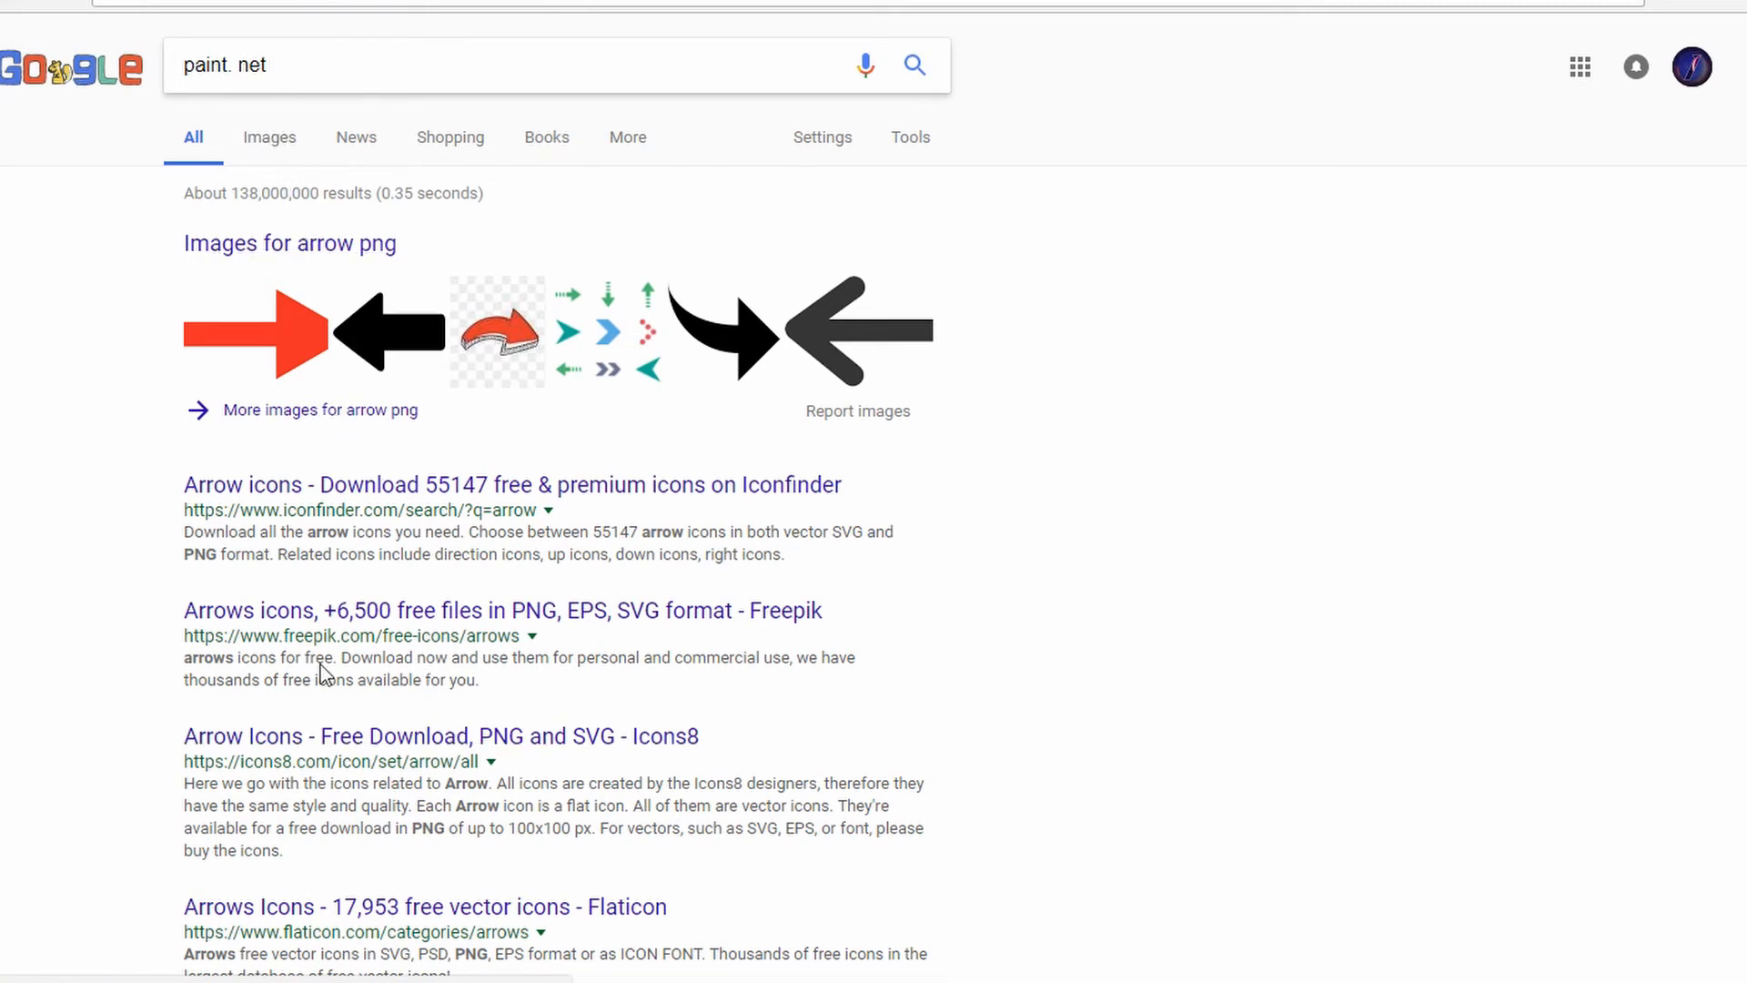
{"action": "scroll", "coordinate": [322, 656], "scroll_direction": "down", "scroll_amount": 7}
{"action": "scroll", "coordinate": [330, 653], "scroll_direction": "up", "scroll_amount": 7}
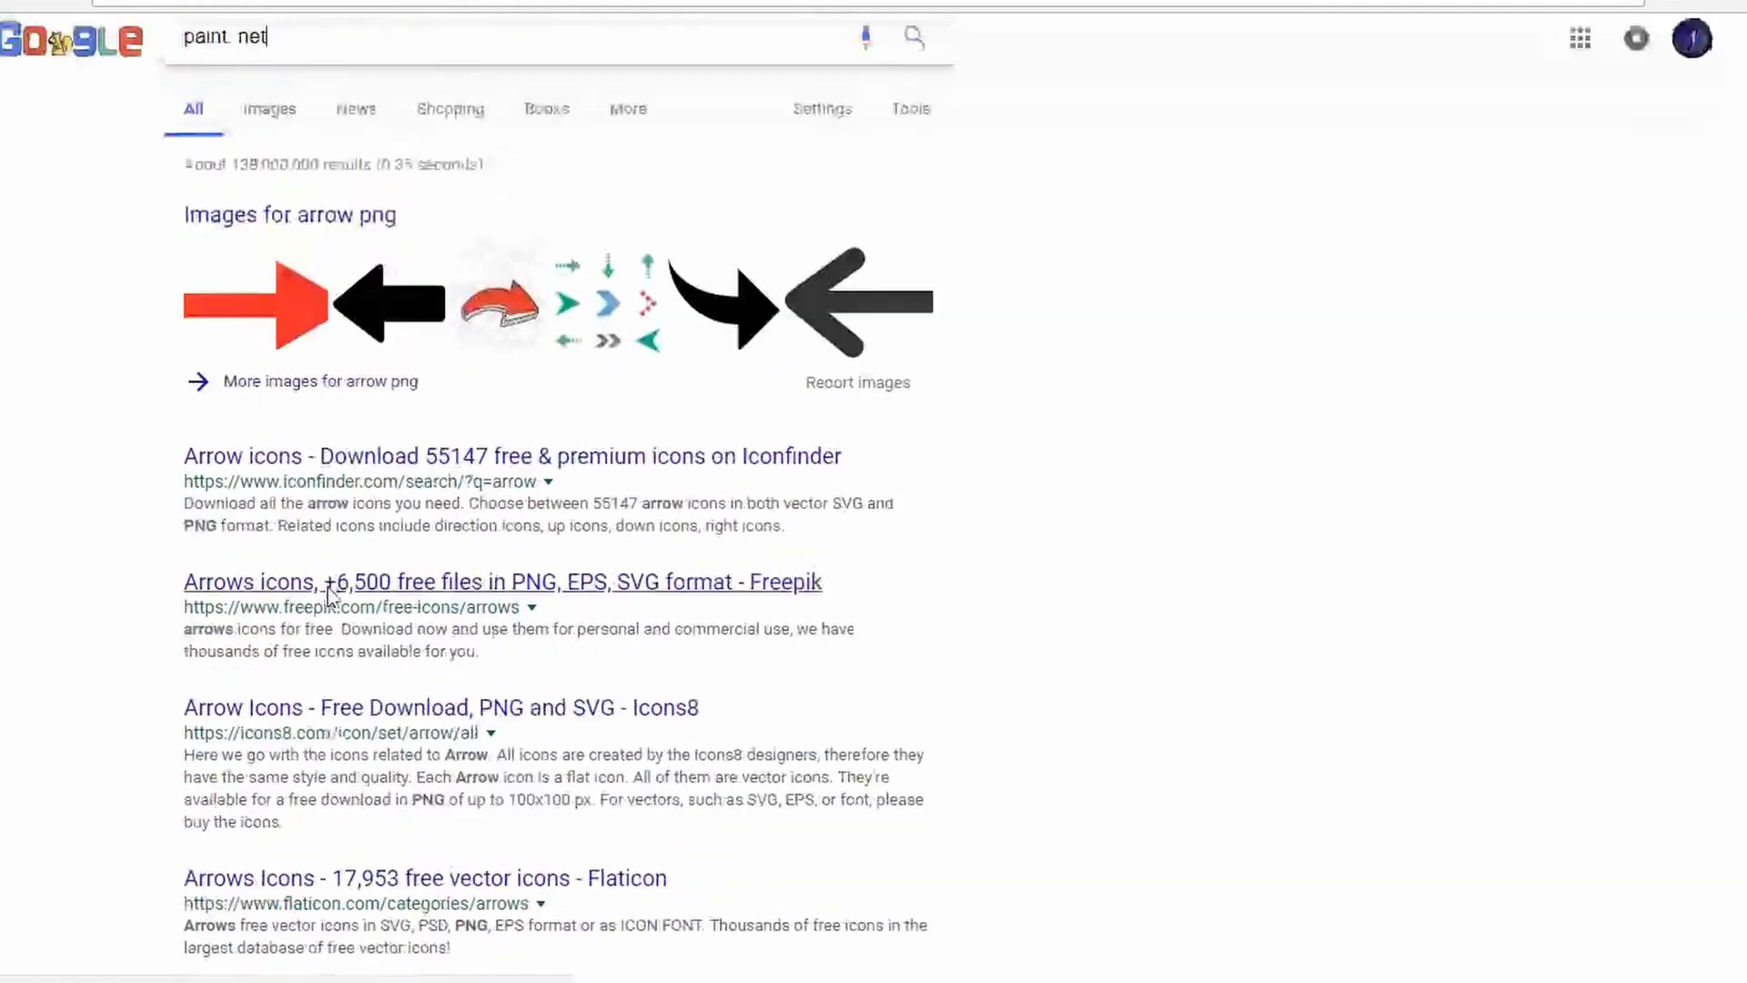
{"action": "scroll", "coordinate": [1014, 343], "scroll_direction": "down", "scroll_amount": 9}
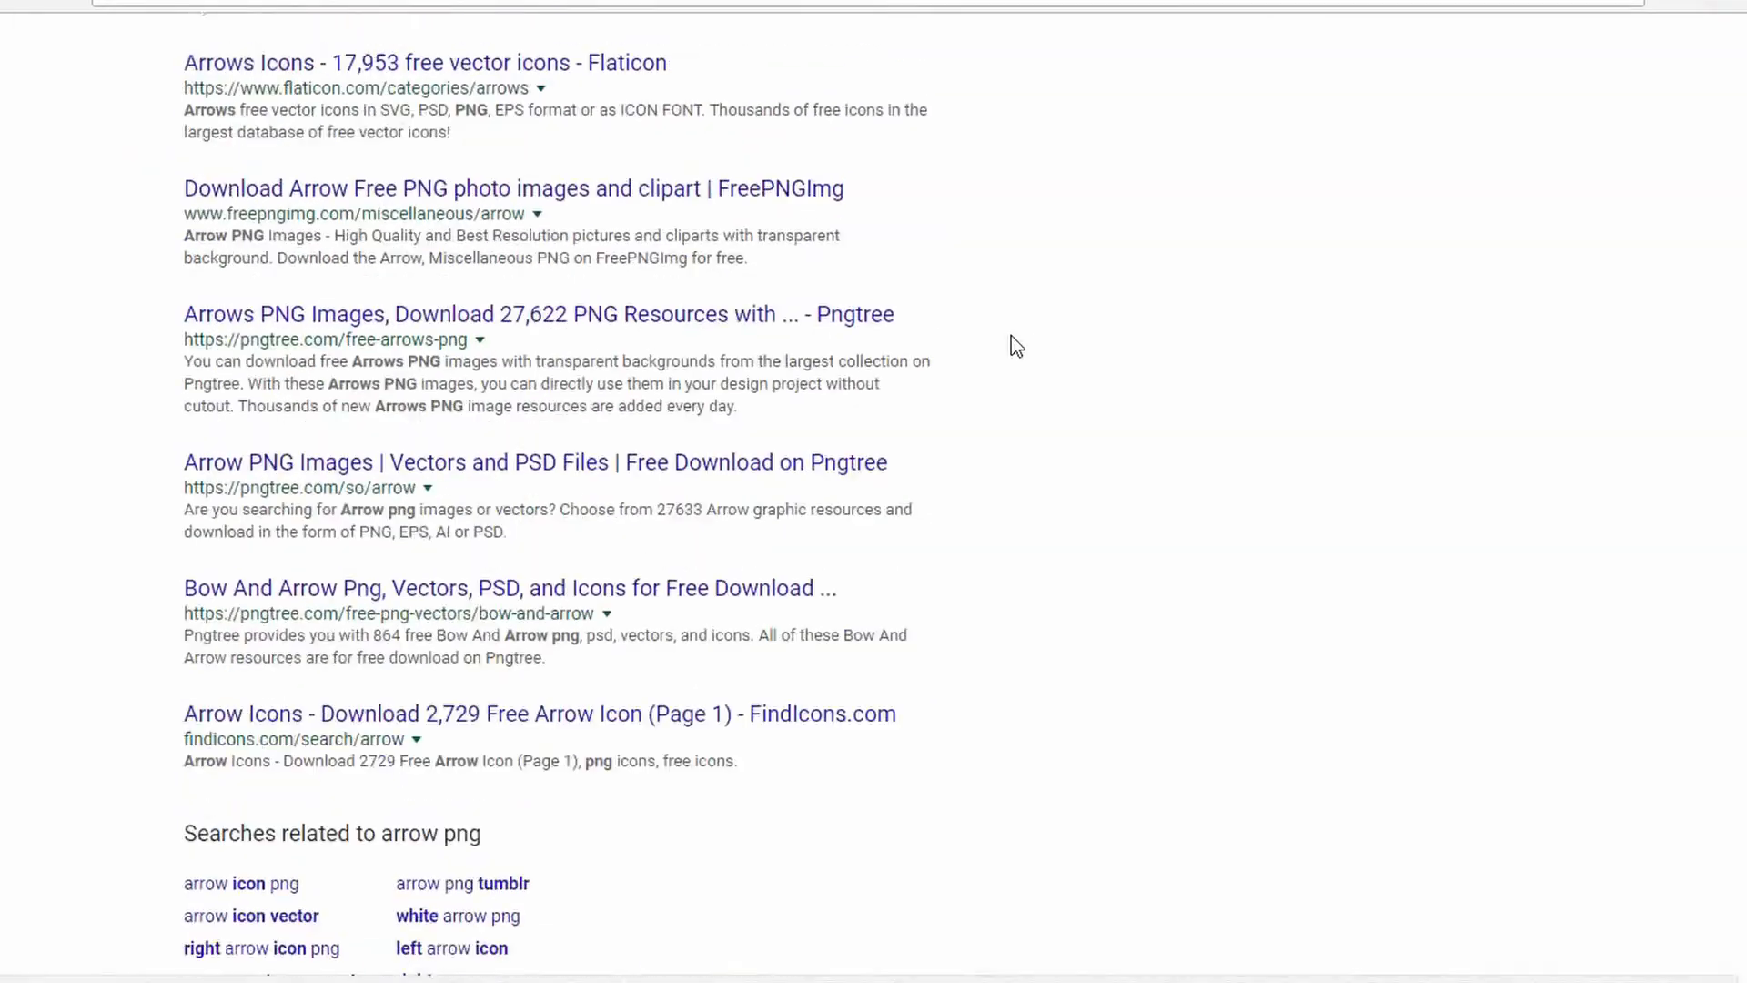
{"action": "scroll", "coordinate": [1014, 343], "scroll_direction": "up", "scroll_amount": 9}
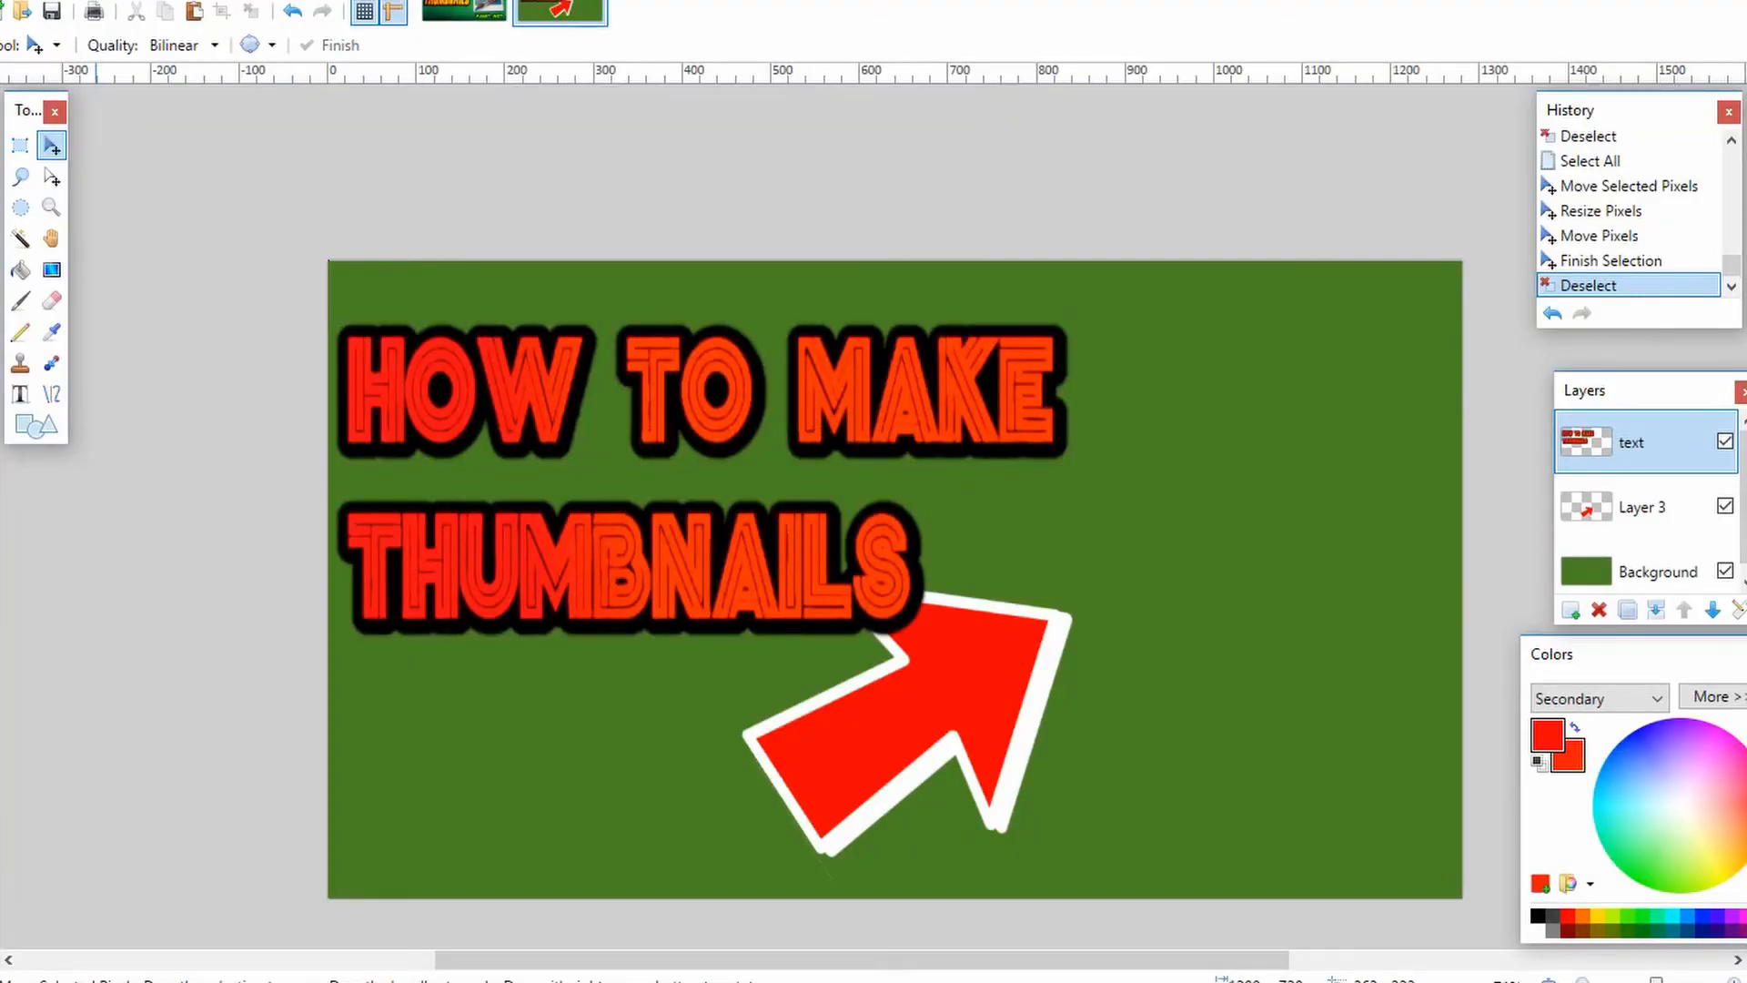
Step: In paint.net, browse the YOUTUBE PROFILE PIC and Downloads folders for an image to open, and close the file browser without choosing one
{"action": "left_click", "coordinate": [18, 2]}
{"action": "left_click", "coordinate": [36, 39]}
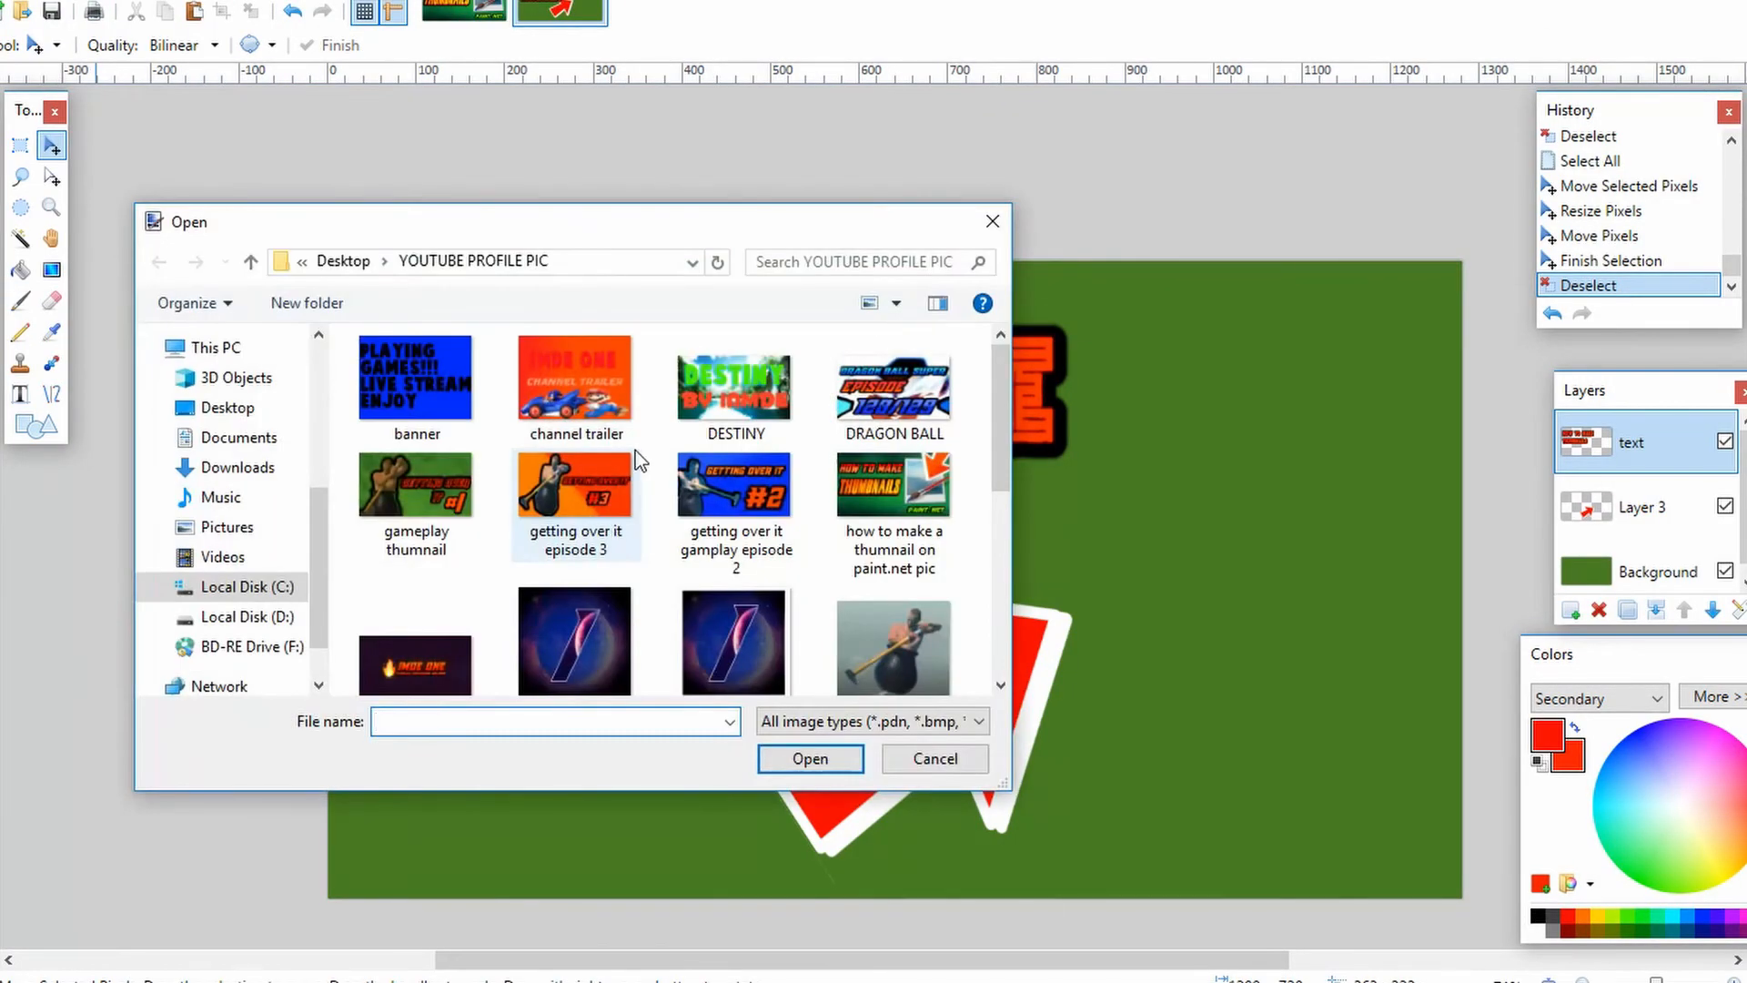
{"action": "scroll", "coordinate": [637, 454], "scroll_direction": "down", "scroll_amount": 5}
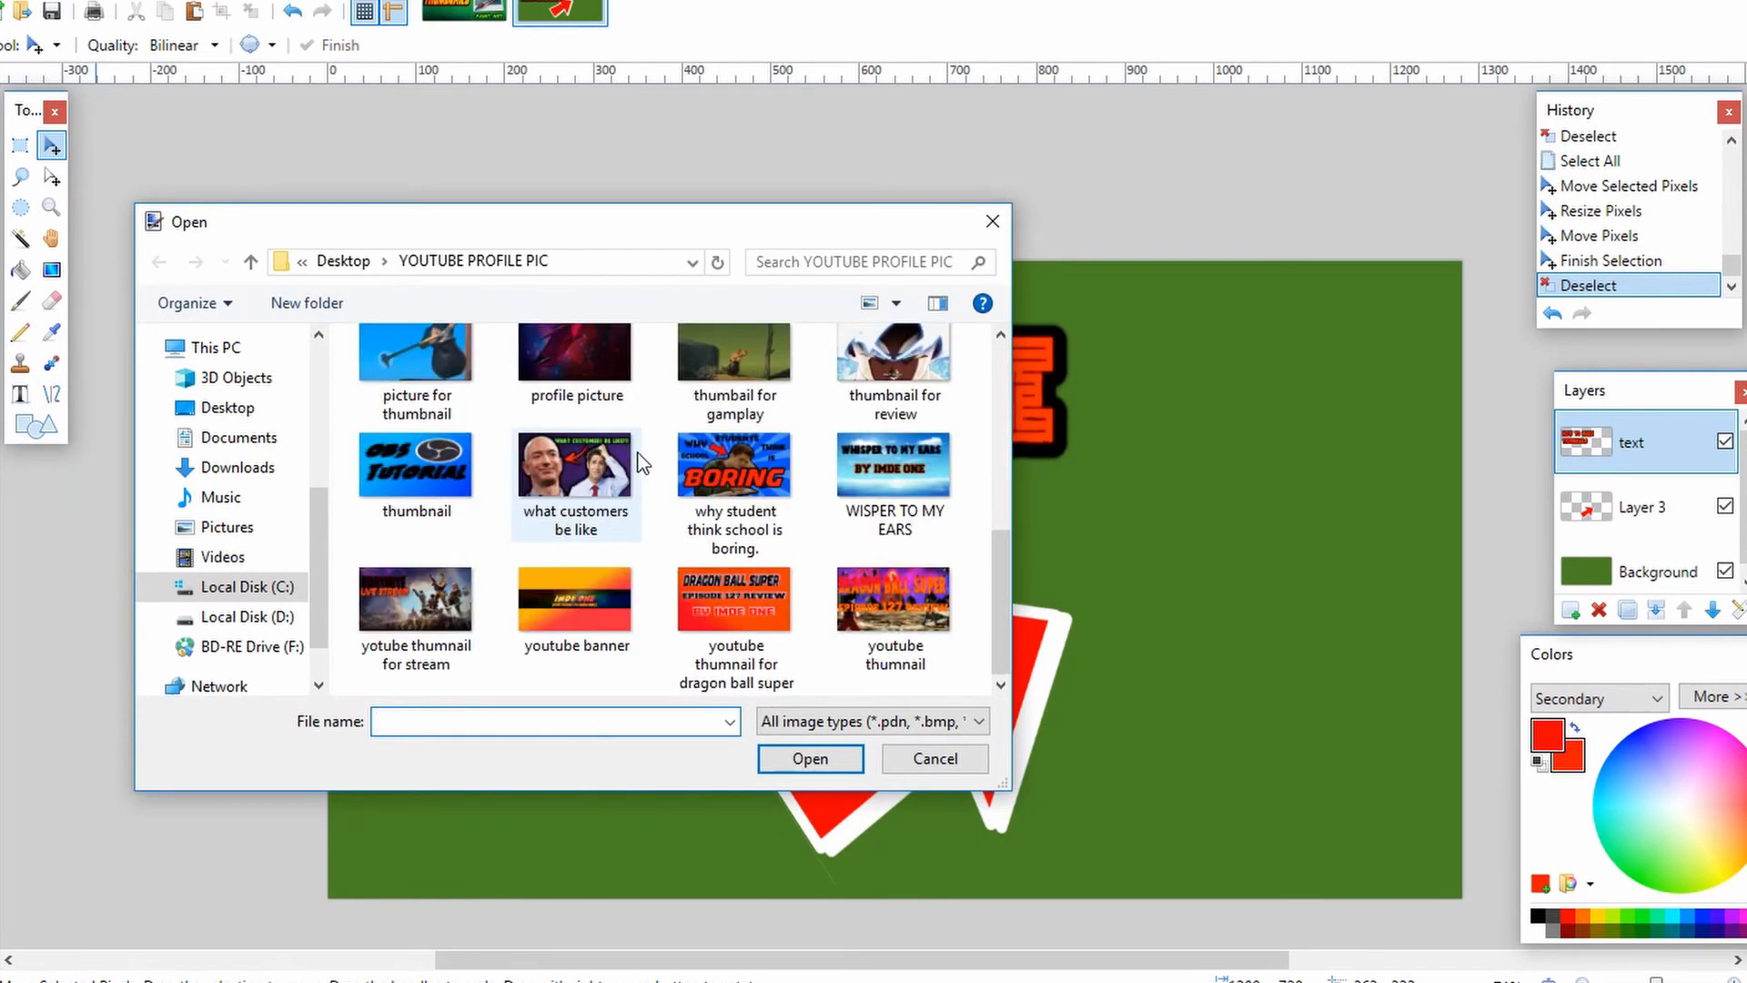
{"action": "scroll", "coordinate": [642, 464], "scroll_direction": "up", "scroll_amount": 2}
{"action": "scroll", "coordinate": [642, 464], "scroll_direction": "down", "scroll_amount": 2}
{"action": "left_click", "coordinate": [238, 469]}
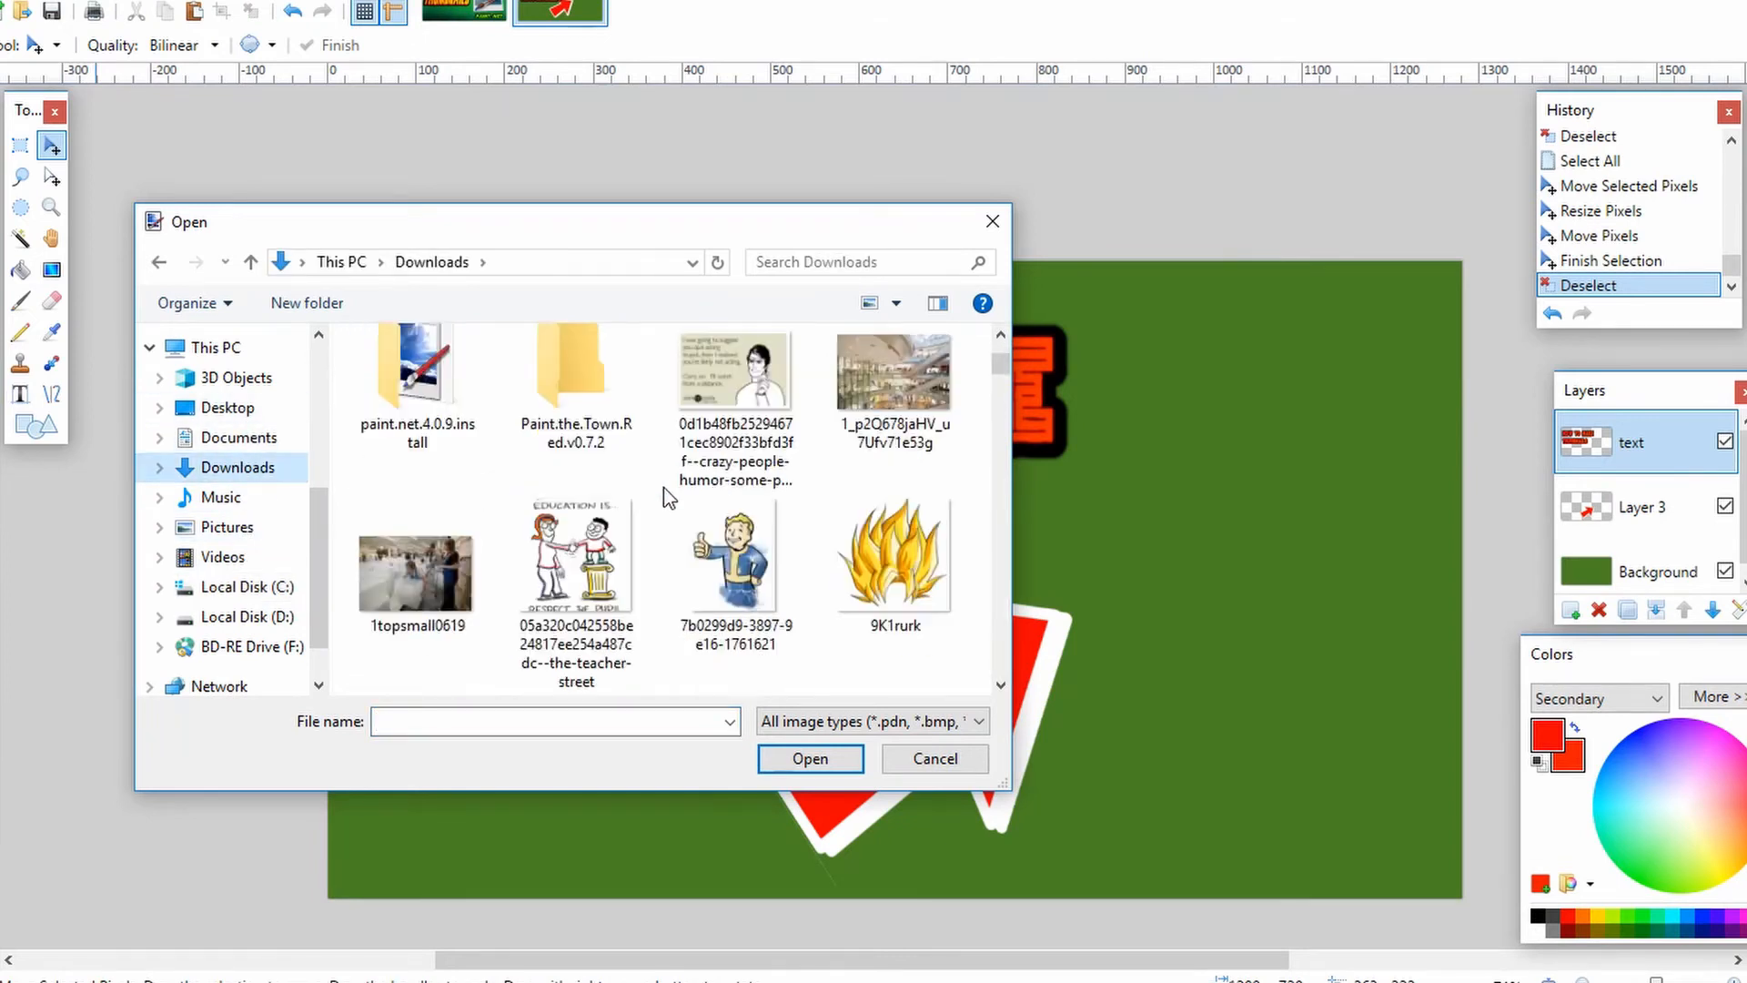
{"action": "scroll", "coordinate": [669, 497], "scroll_direction": "down", "scroll_amount": 2}
{"action": "scroll", "coordinate": [686, 487], "scroll_direction": "down", "scroll_amount": 12}
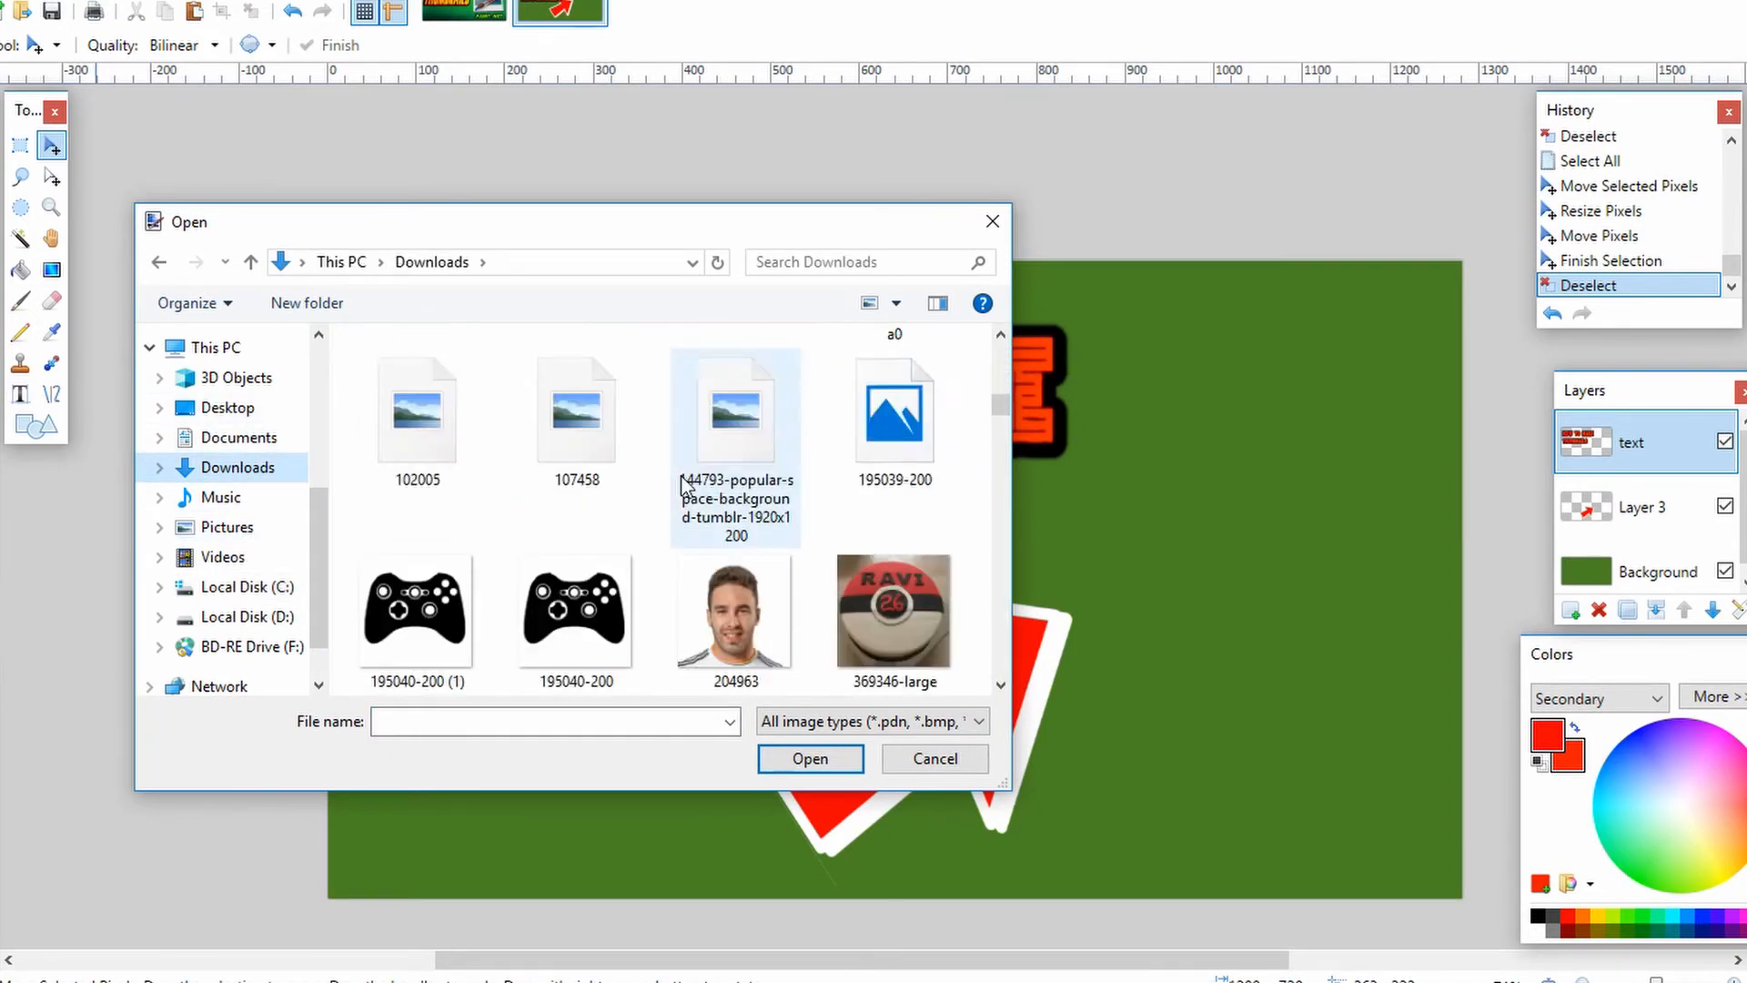
{"action": "scroll", "coordinate": [685, 488], "scroll_direction": "down", "scroll_amount": 8}
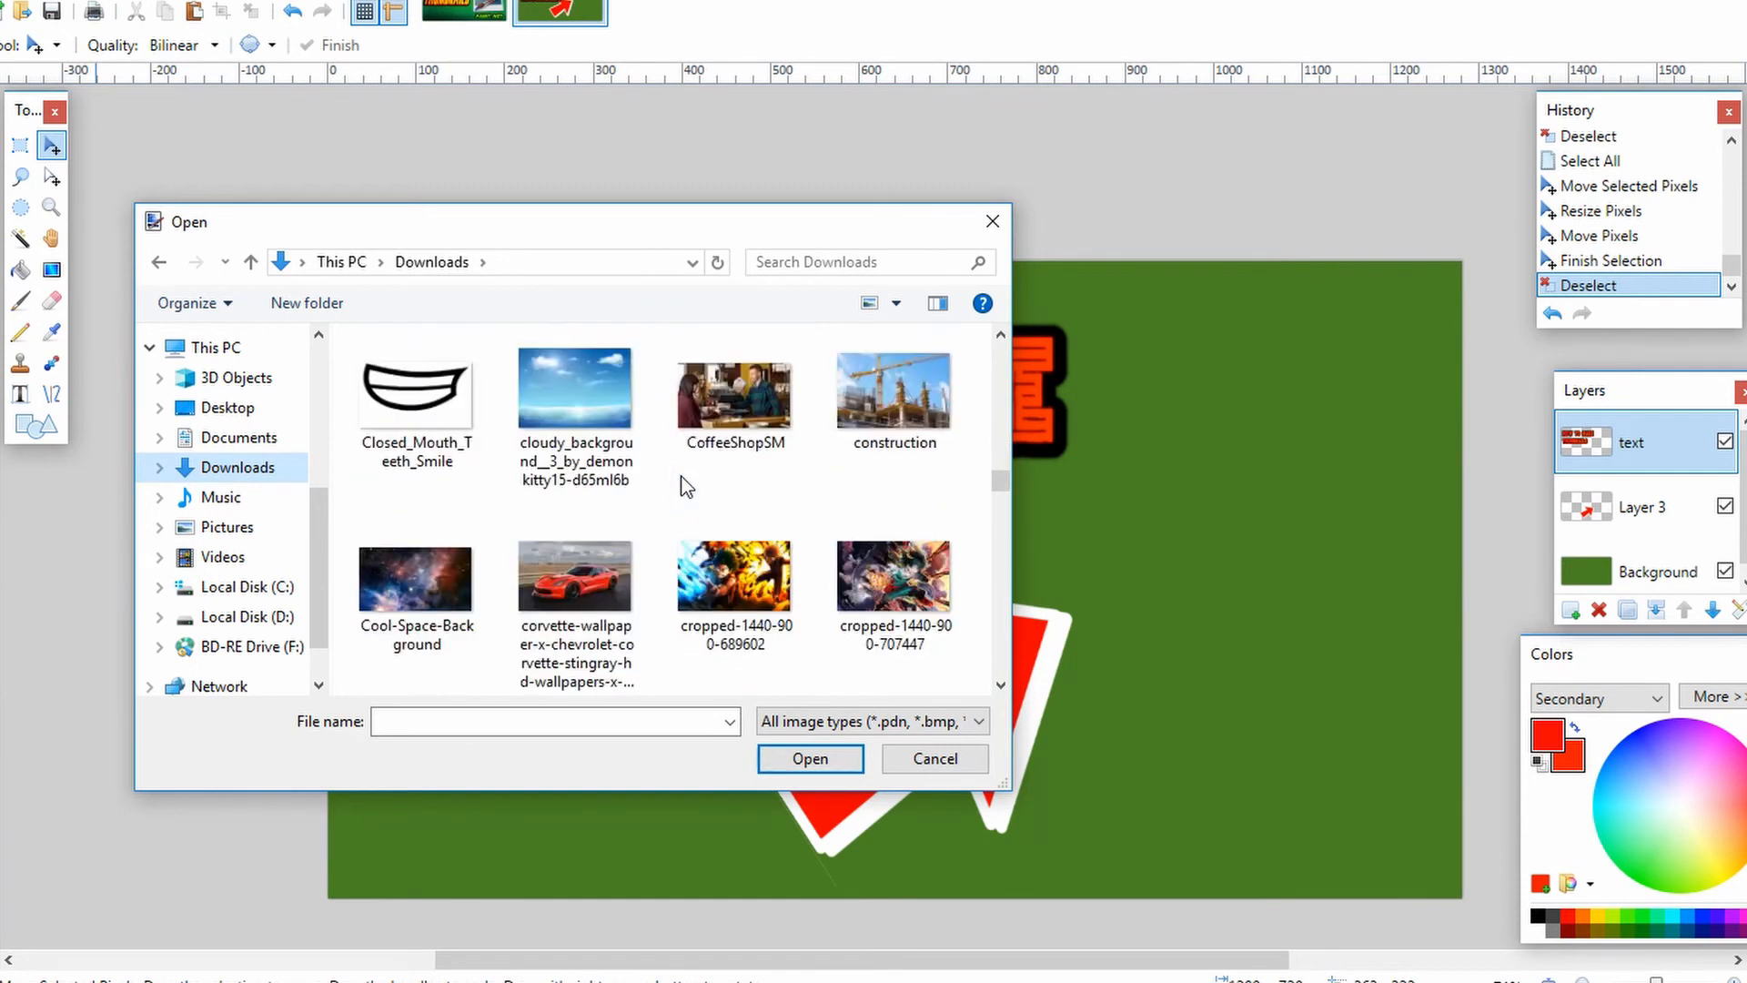
{"action": "scroll", "coordinate": [687, 487], "scroll_direction": "down", "scroll_amount": 12}
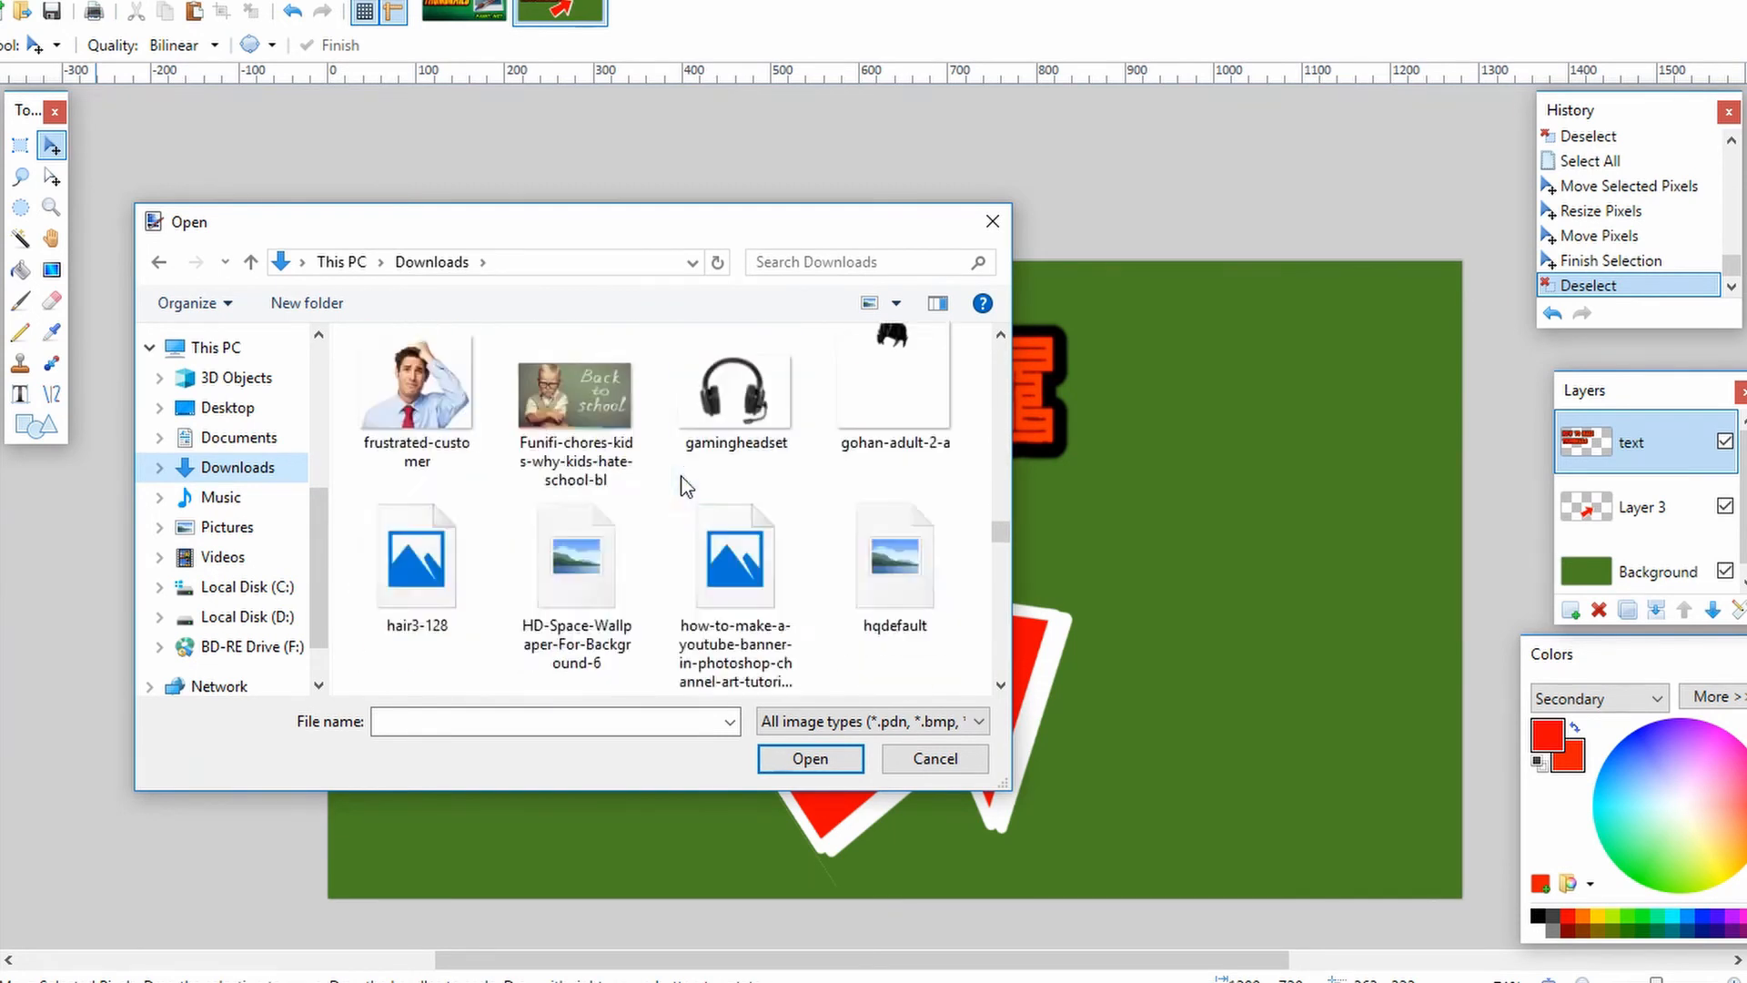
{"action": "scroll", "coordinate": [684, 473], "scroll_direction": "down", "scroll_amount": 5}
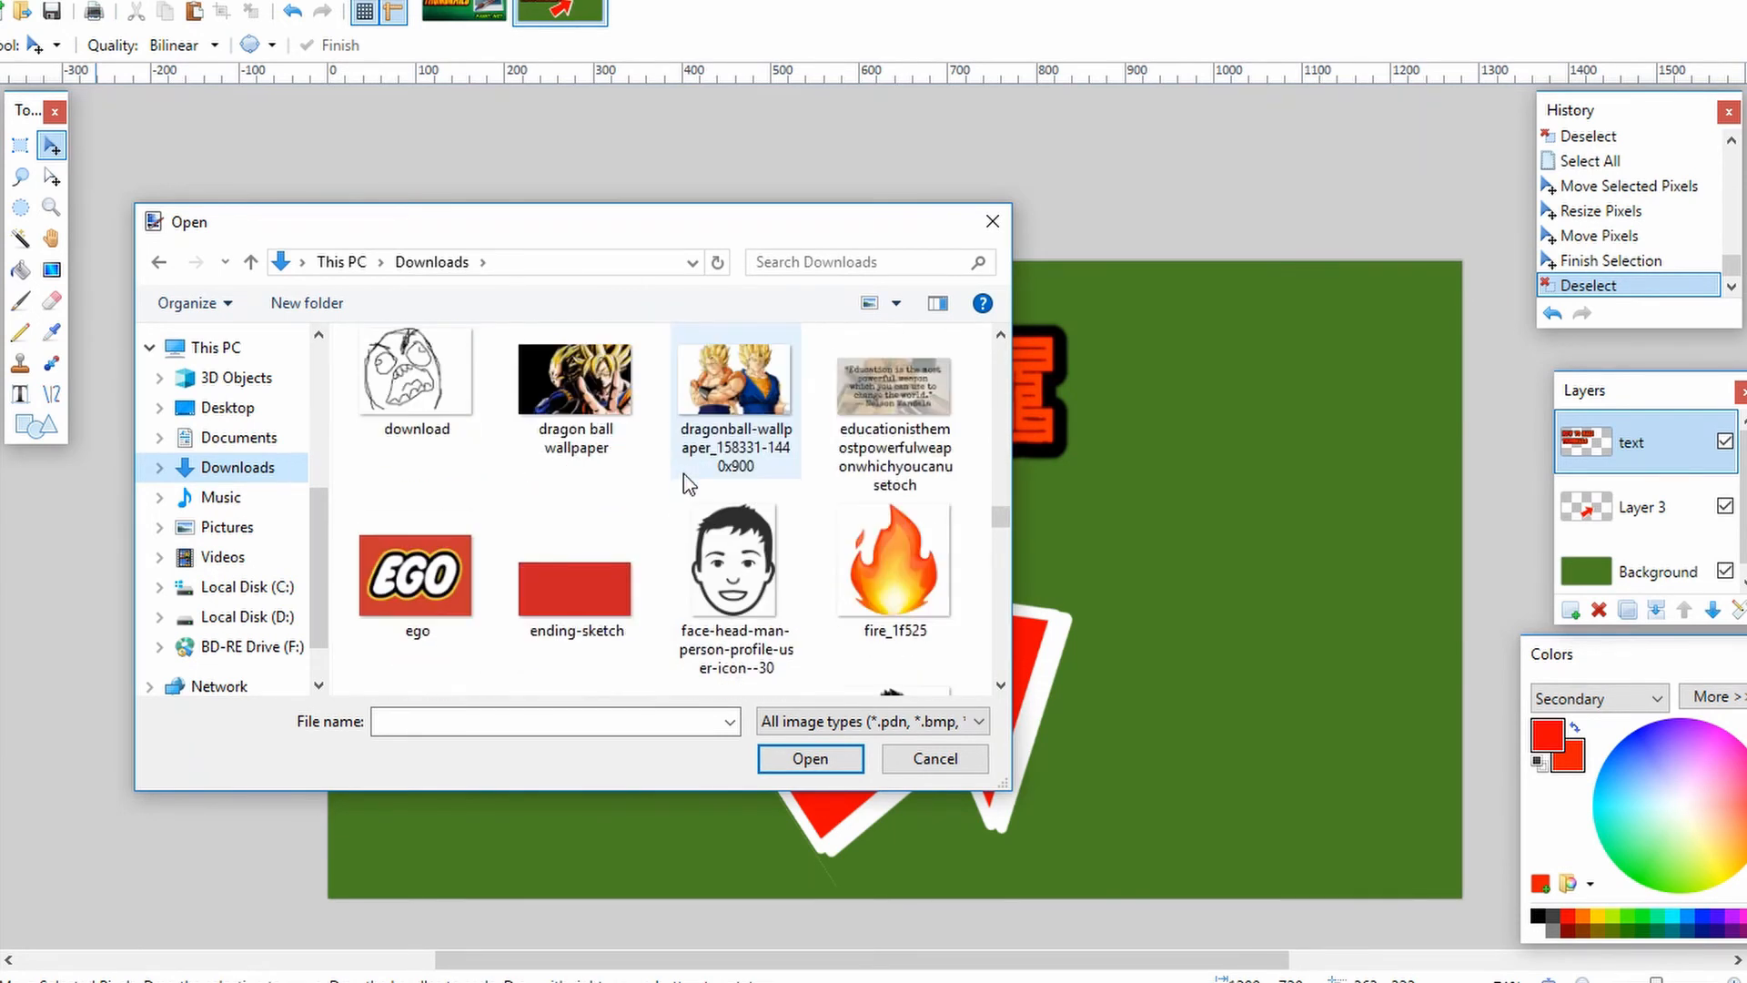
{"action": "left_click", "coordinate": [925, 759]}
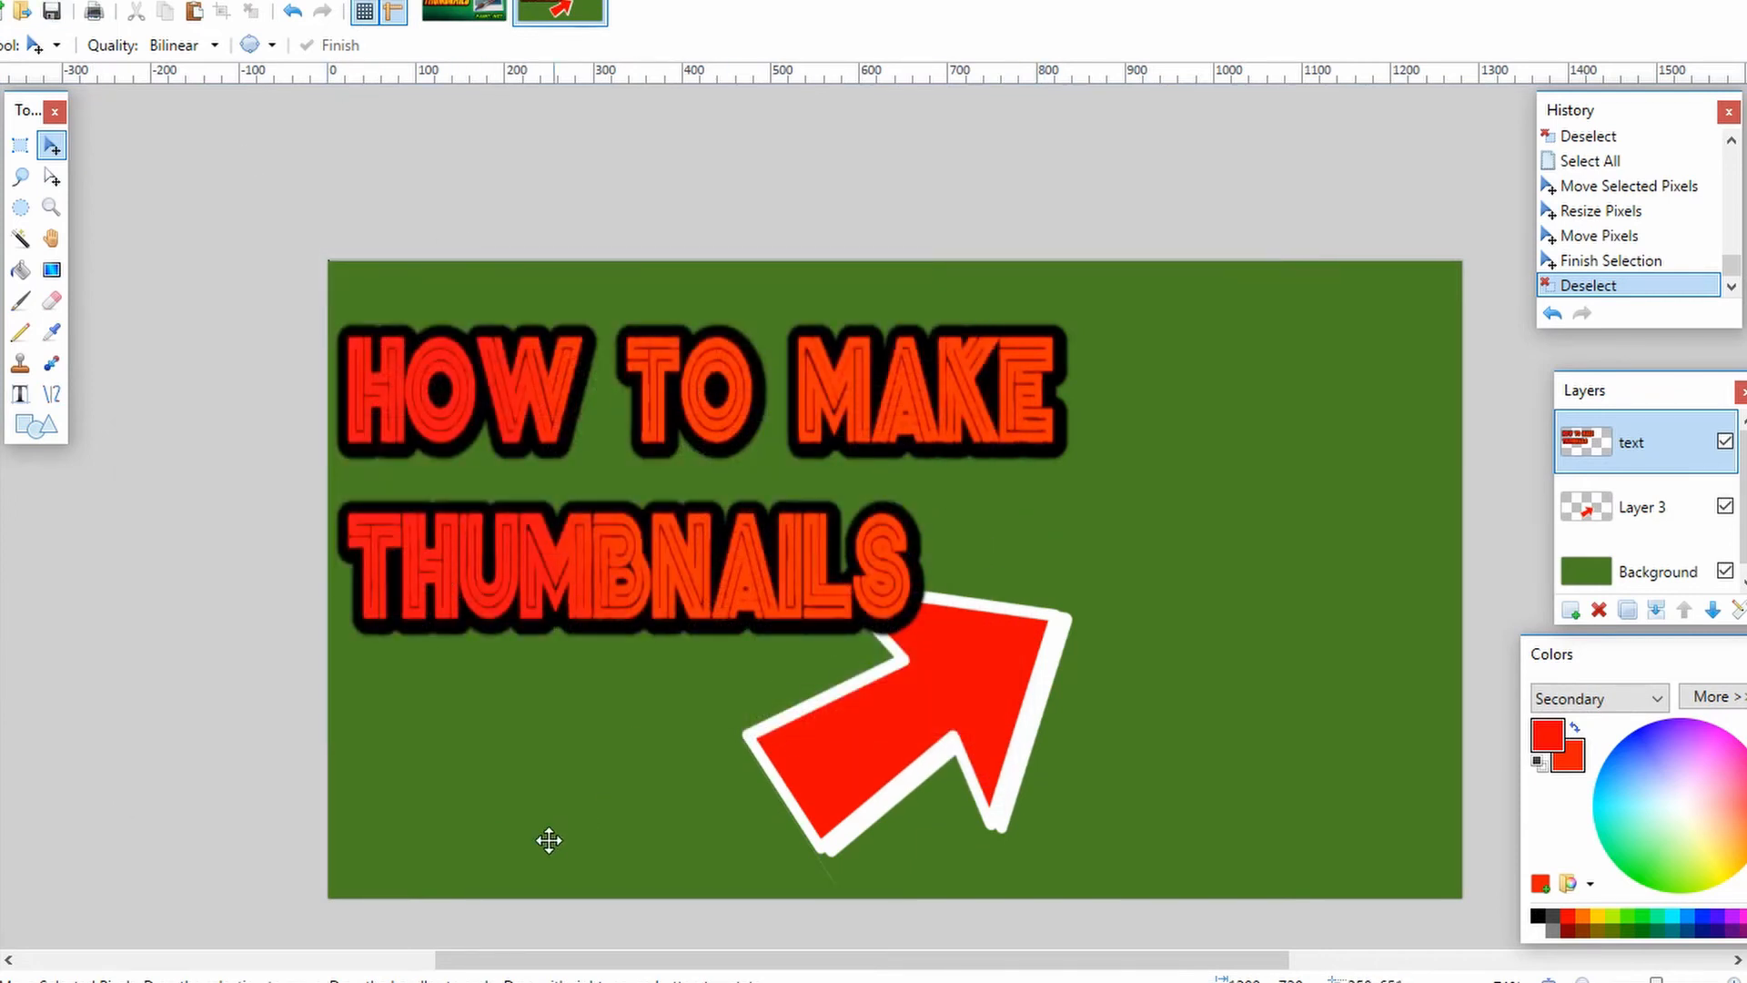
Step: Switch to the finished example thumbnail, undo its flattening to restore the separate layers, and select Layer 5 with the paint.net picture
{"action": "left_click", "coordinate": [462, 16]}
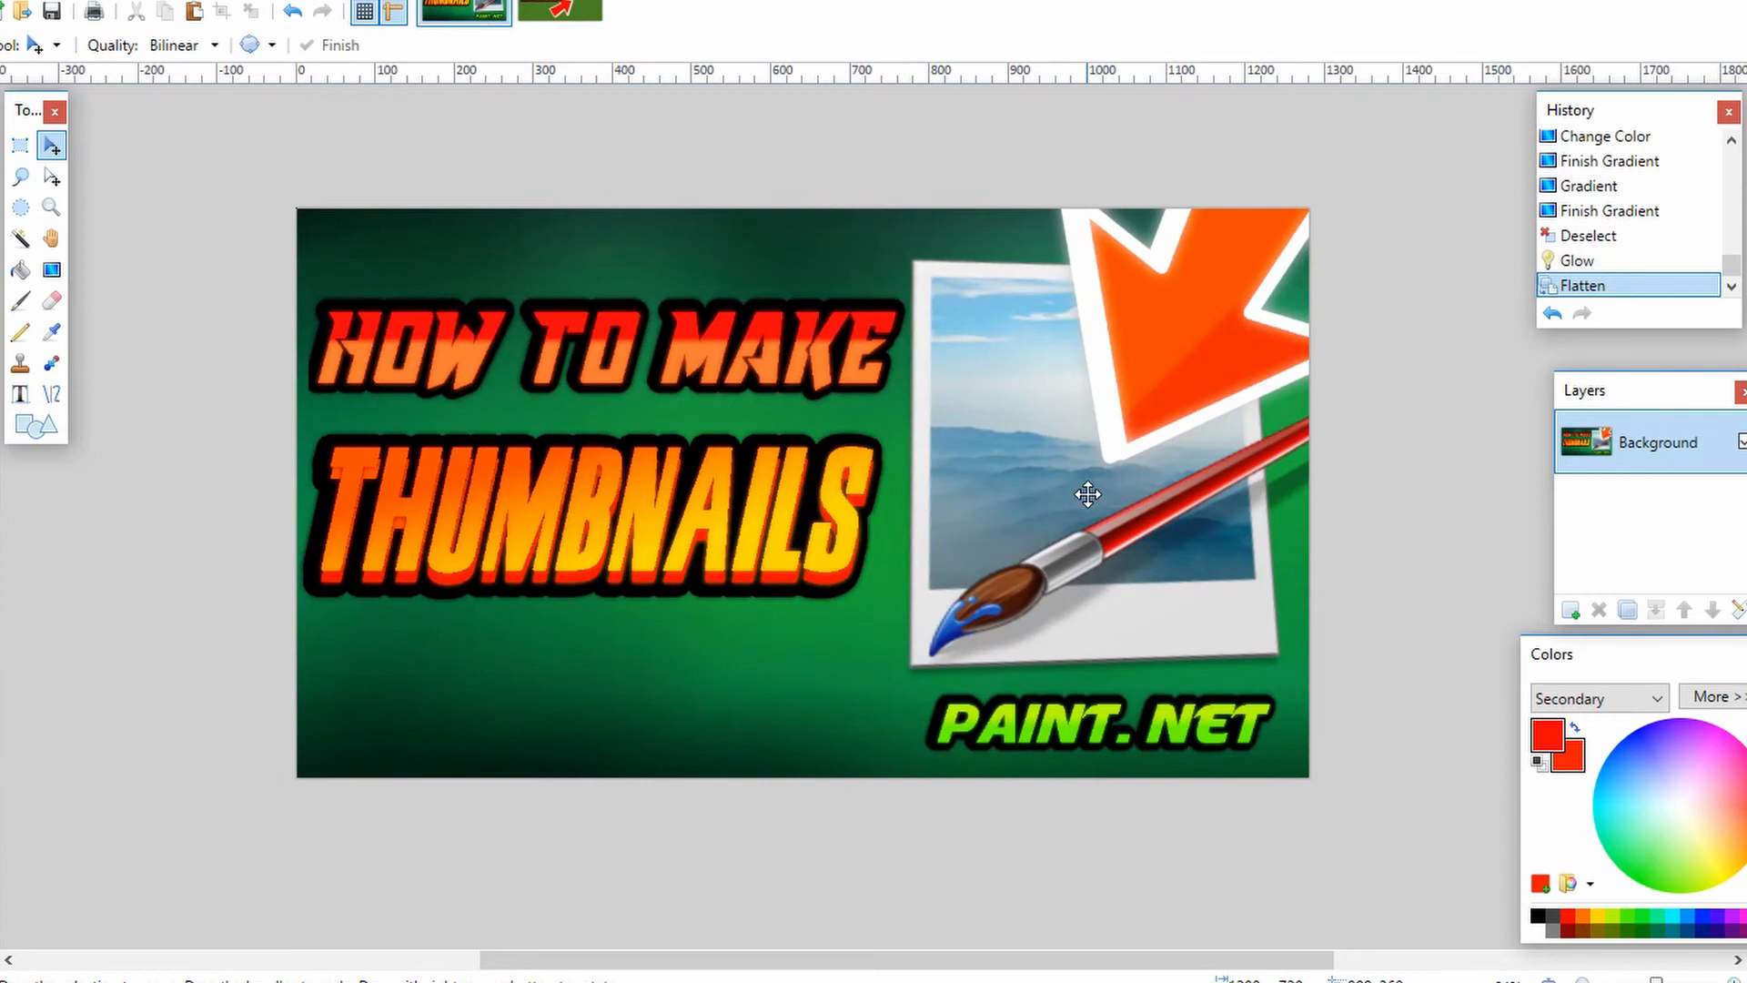
{"action": "key", "text": "ctrl+z"}
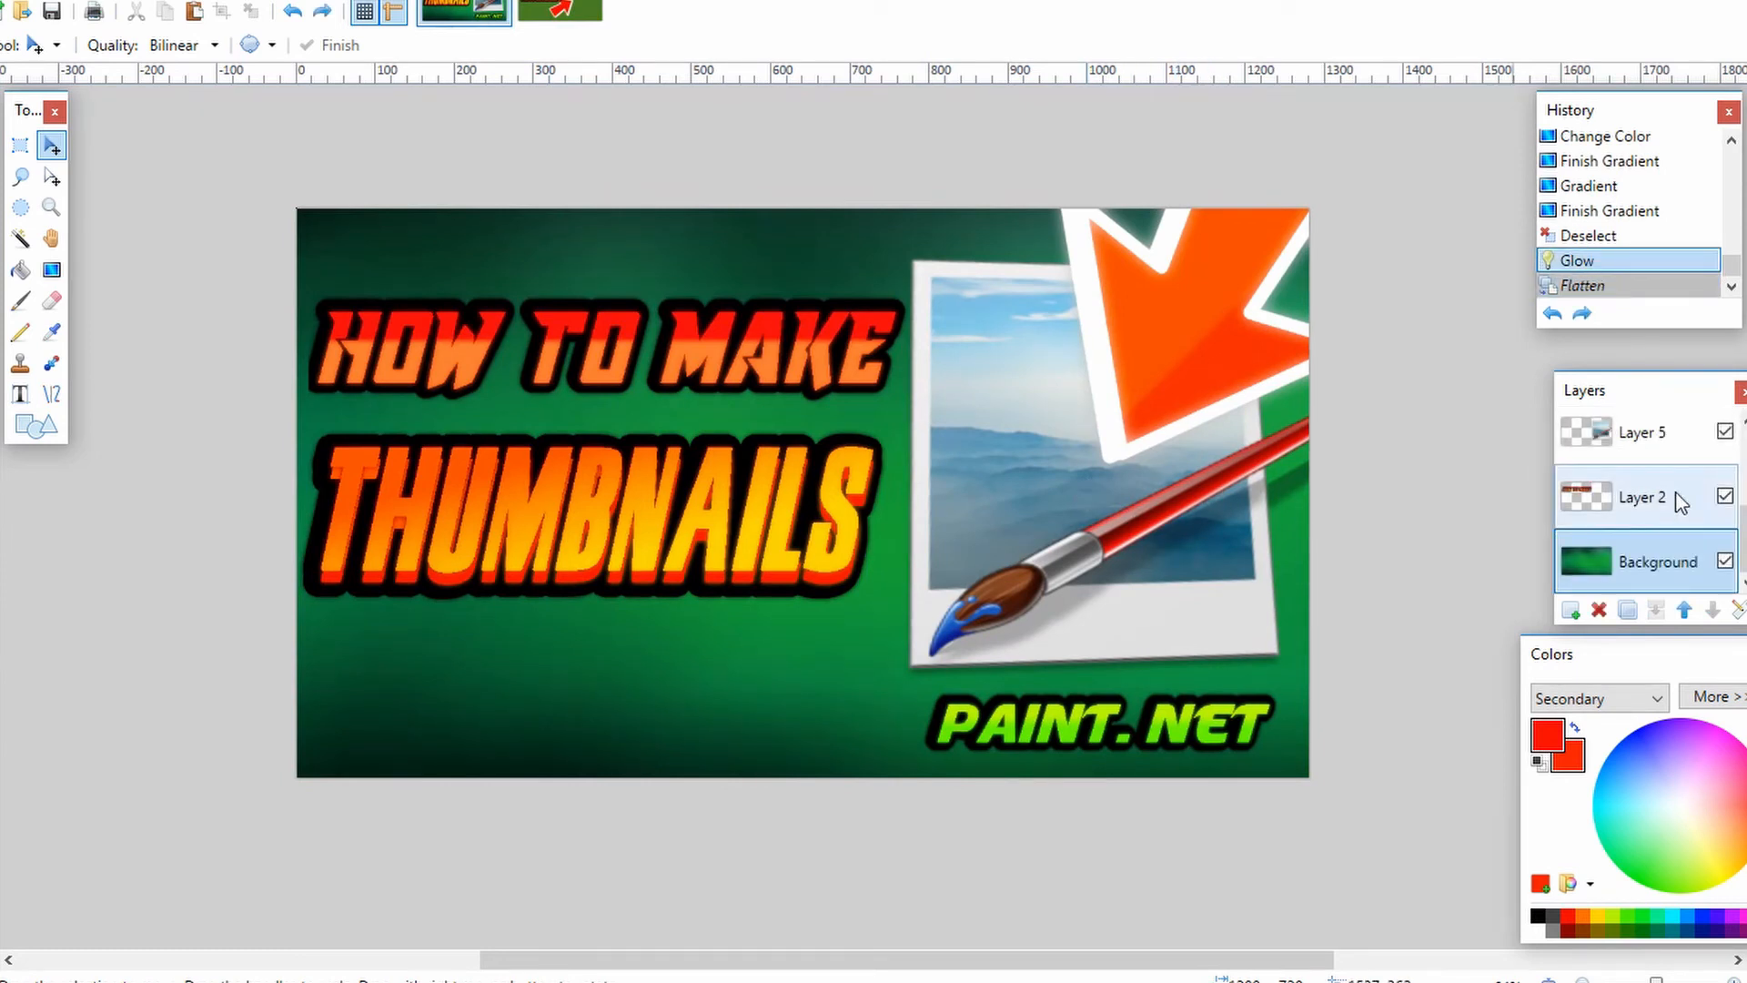
{"action": "scroll", "coordinate": [1651, 505], "scroll_direction": "up", "scroll_amount": 2}
{"action": "scroll", "coordinate": [1651, 505], "scroll_direction": "down", "scroll_amount": 2}
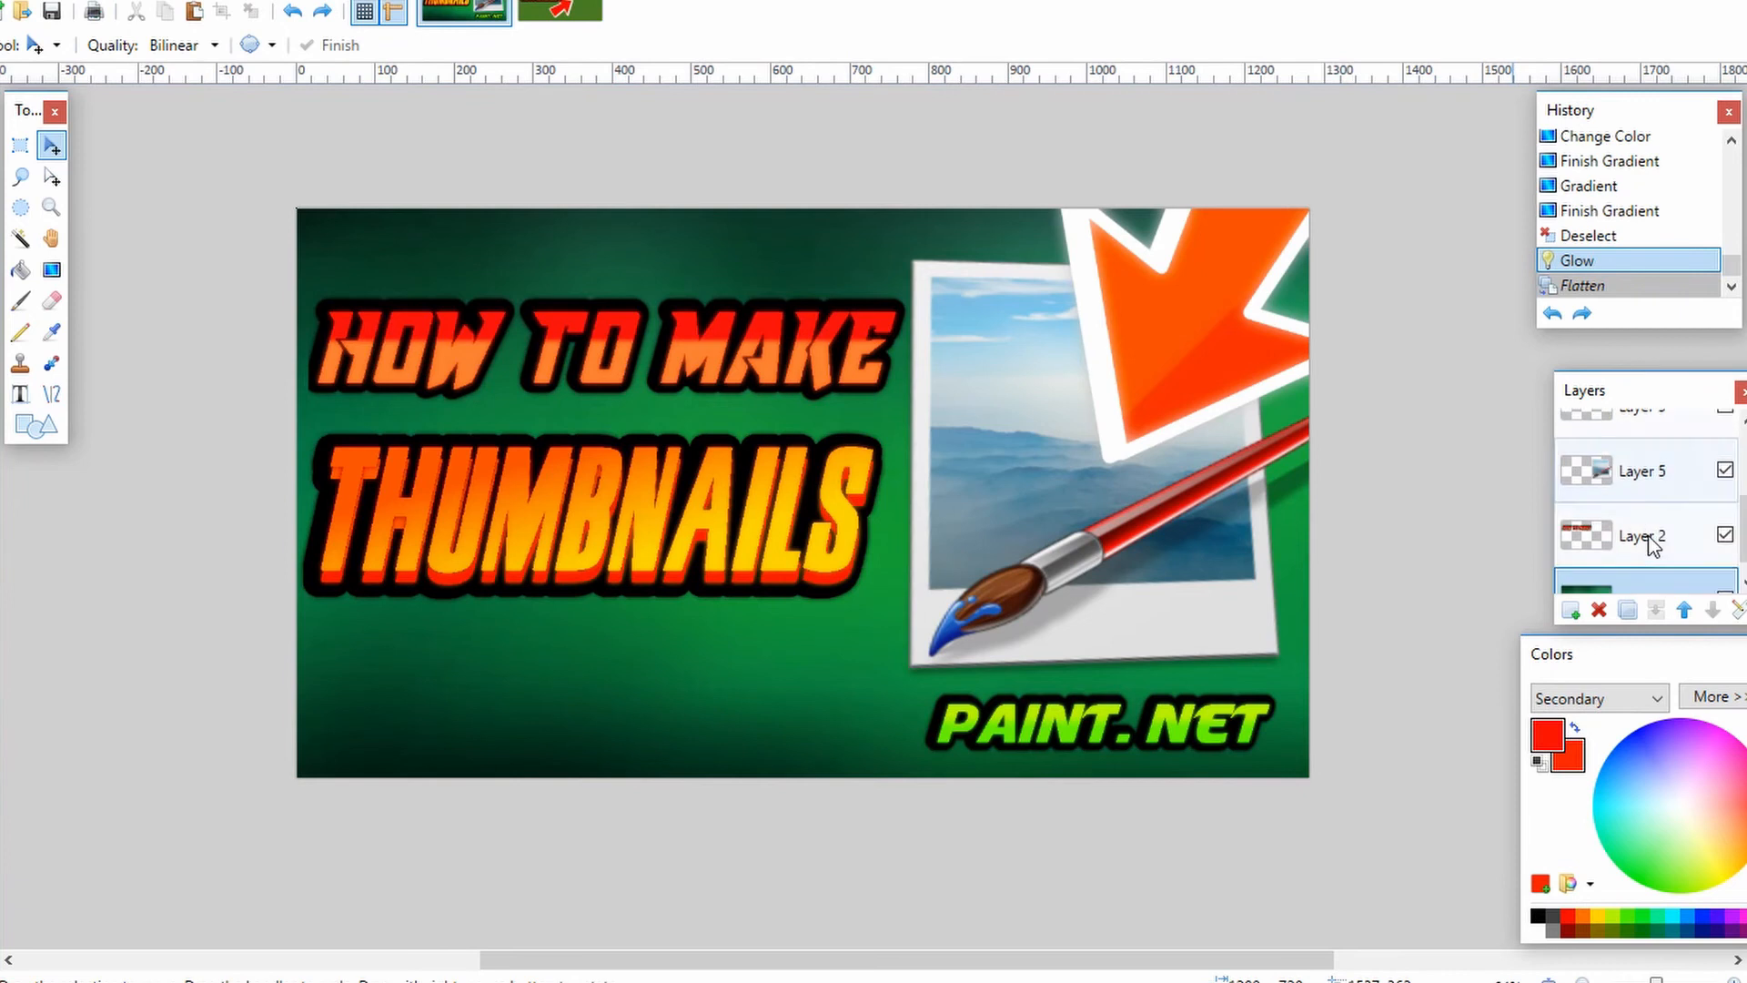
{"action": "left_click", "coordinate": [1654, 455]}
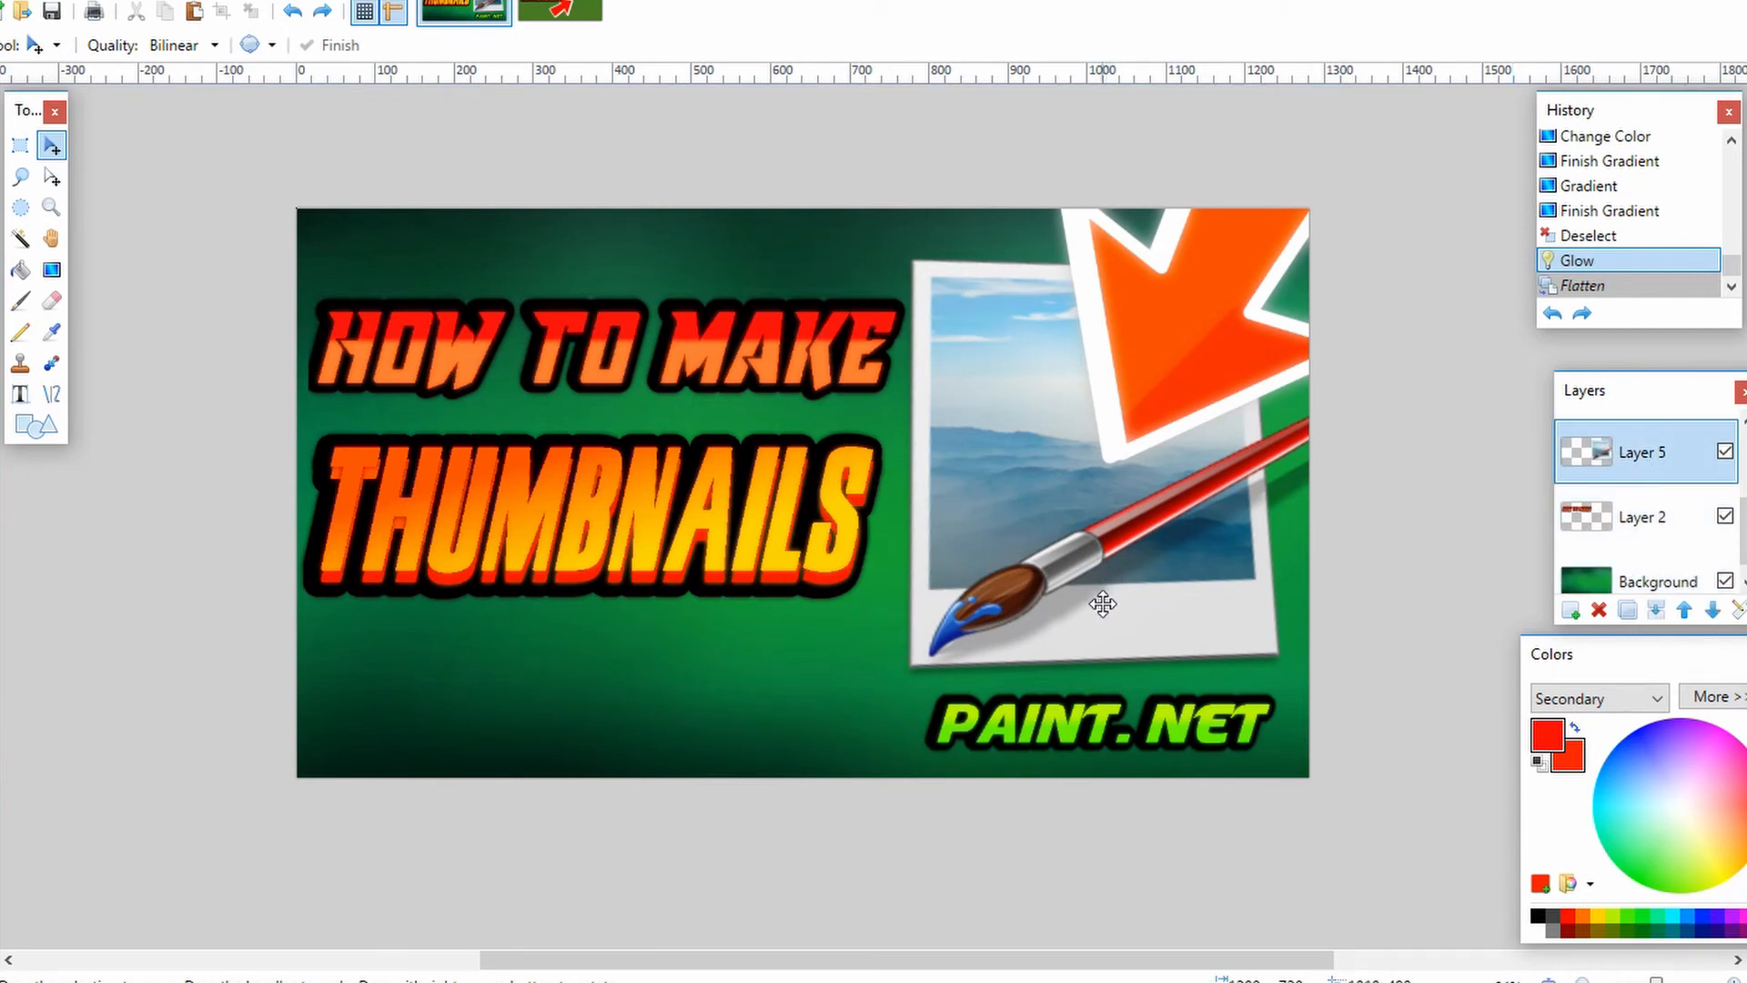
Step: Try to select all of Layer 5 and shift its picture slightly, and undo both the move and the selection
{"action": "key", "text": "ctrl+a"}
{"action": "mouse_move", "coordinate": [1100, 609]}
{"action": "left_mouse_down"}
{"action": "mouse_move", "coordinate": [1104, 628]}
{"action": "mouse_move", "coordinate": [1104, 573]}
{"action": "mouse_move", "coordinate": [1108, 615]}
{"action": "left_mouse_up"}
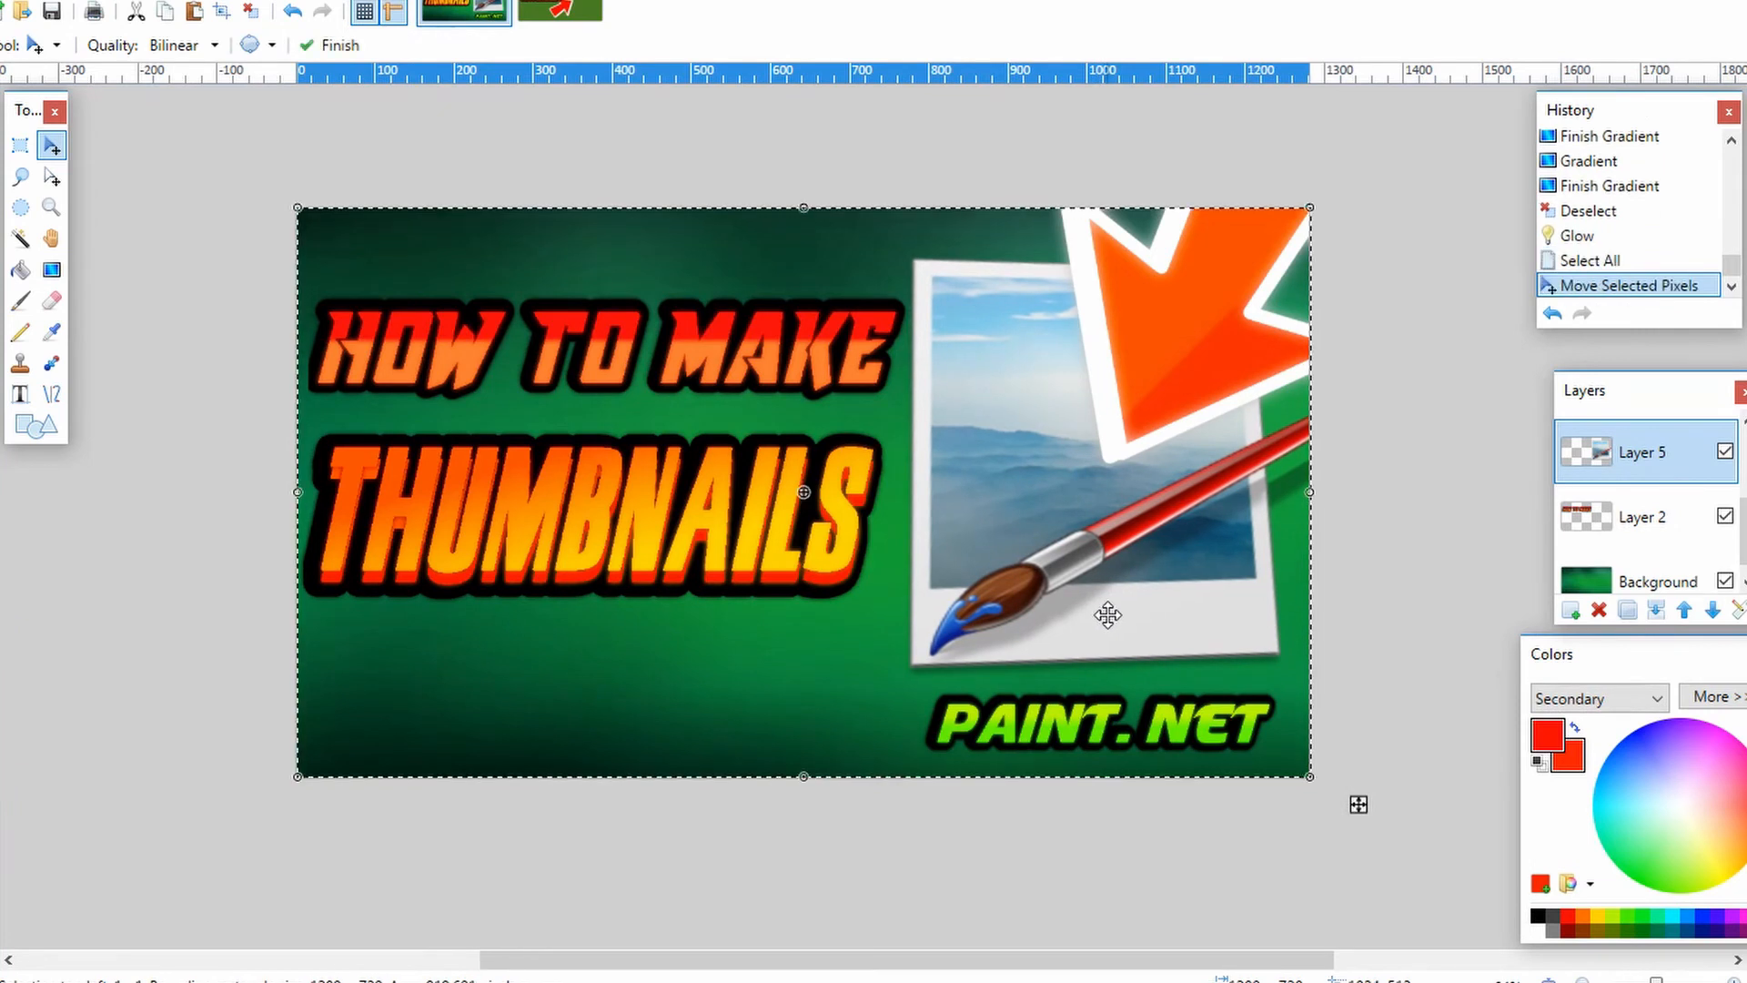
{"action": "key", "text": "ctrl+z"}
{"action": "key", "text": "ctrl+z"}
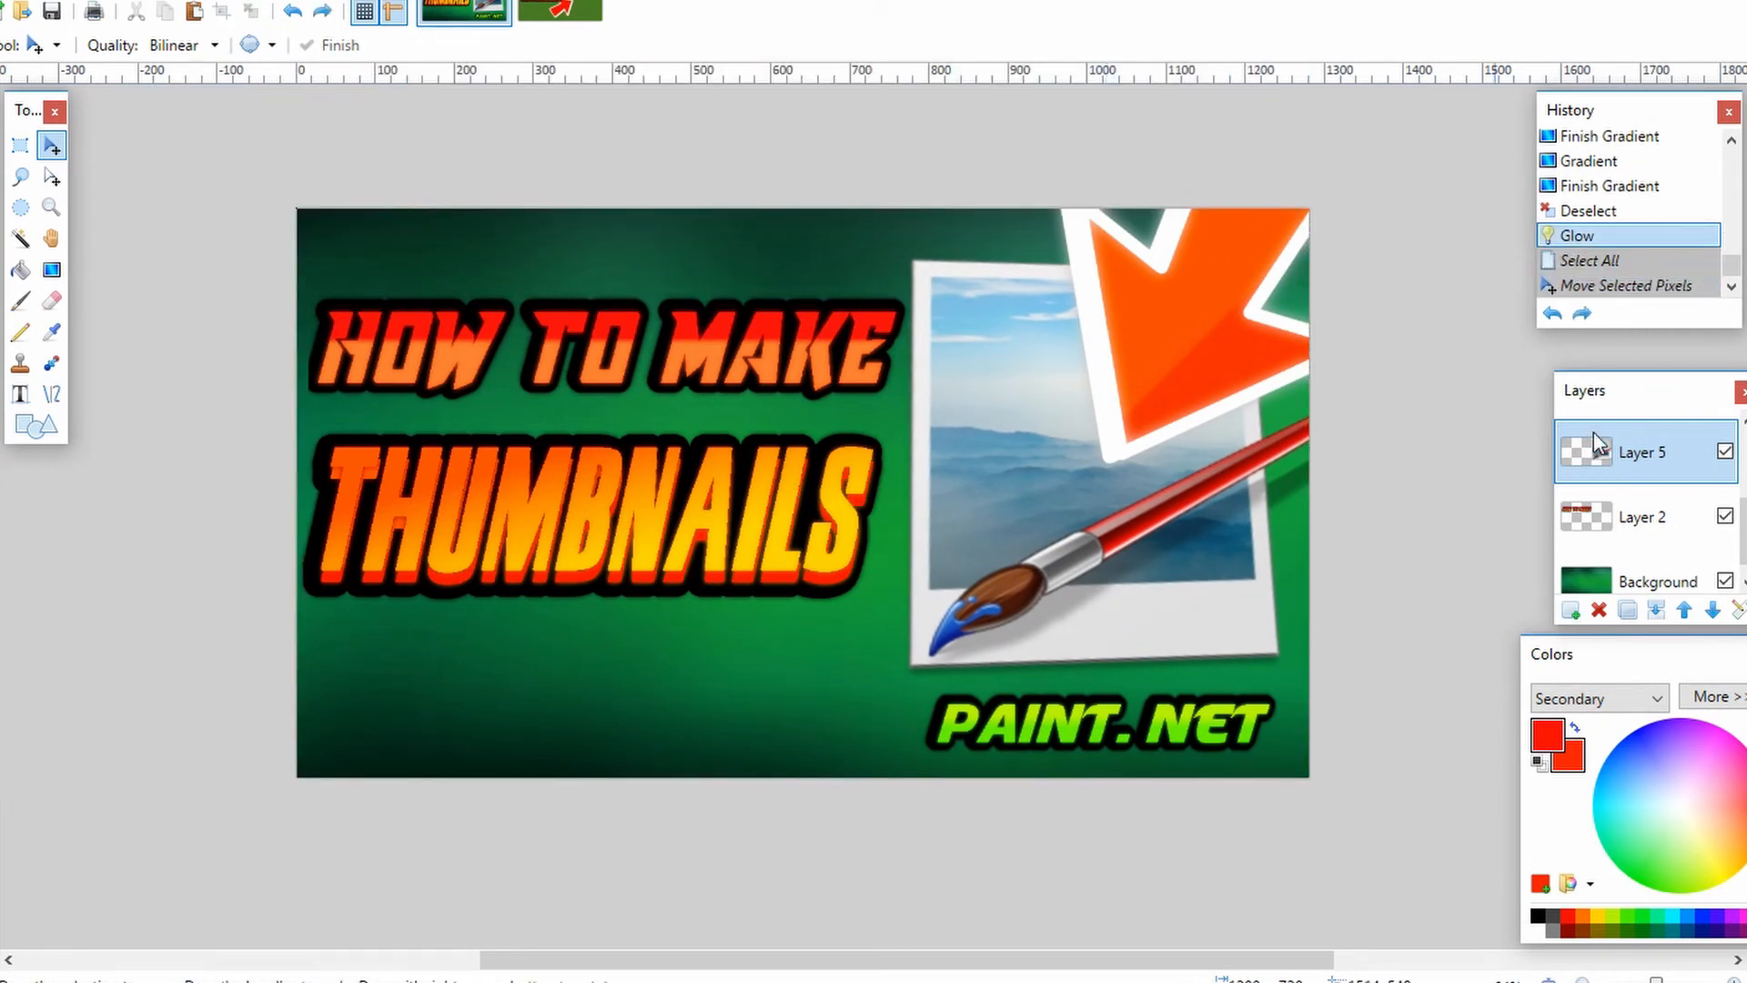
{"action": "left_click", "coordinate": [400, 4]}
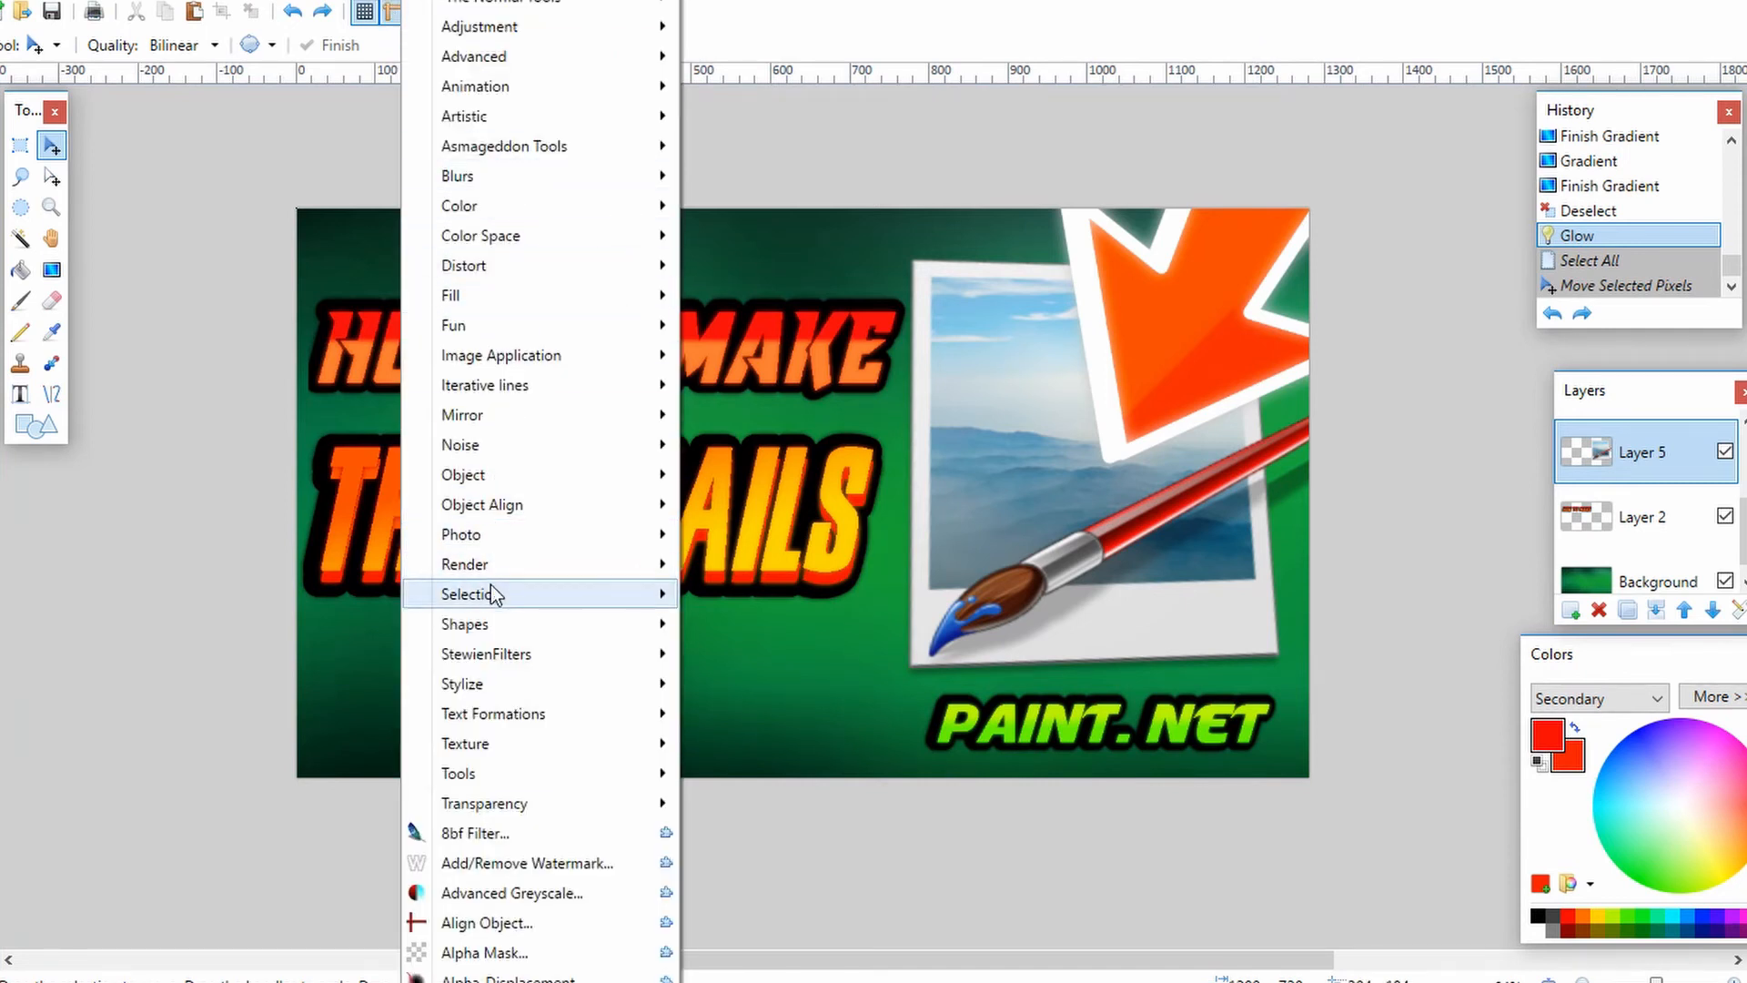
{"action": "mouse_move", "coordinate": [495, 593]}
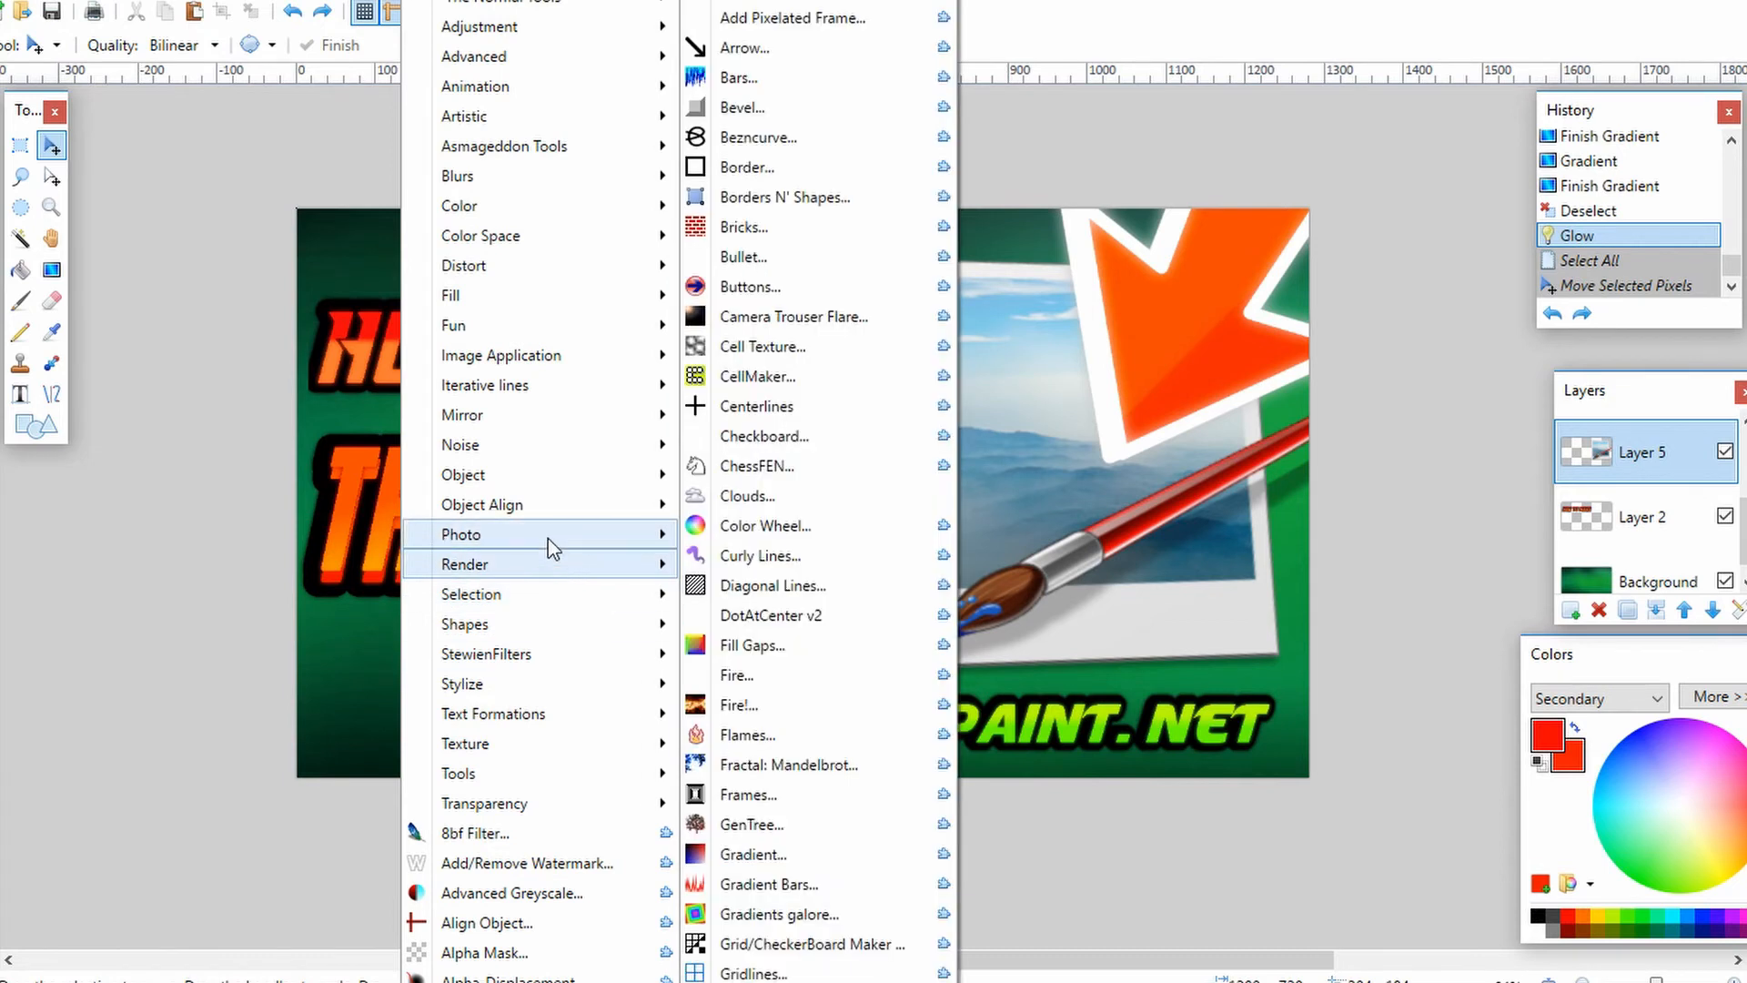
{"action": "mouse_move", "coordinate": [548, 538]}
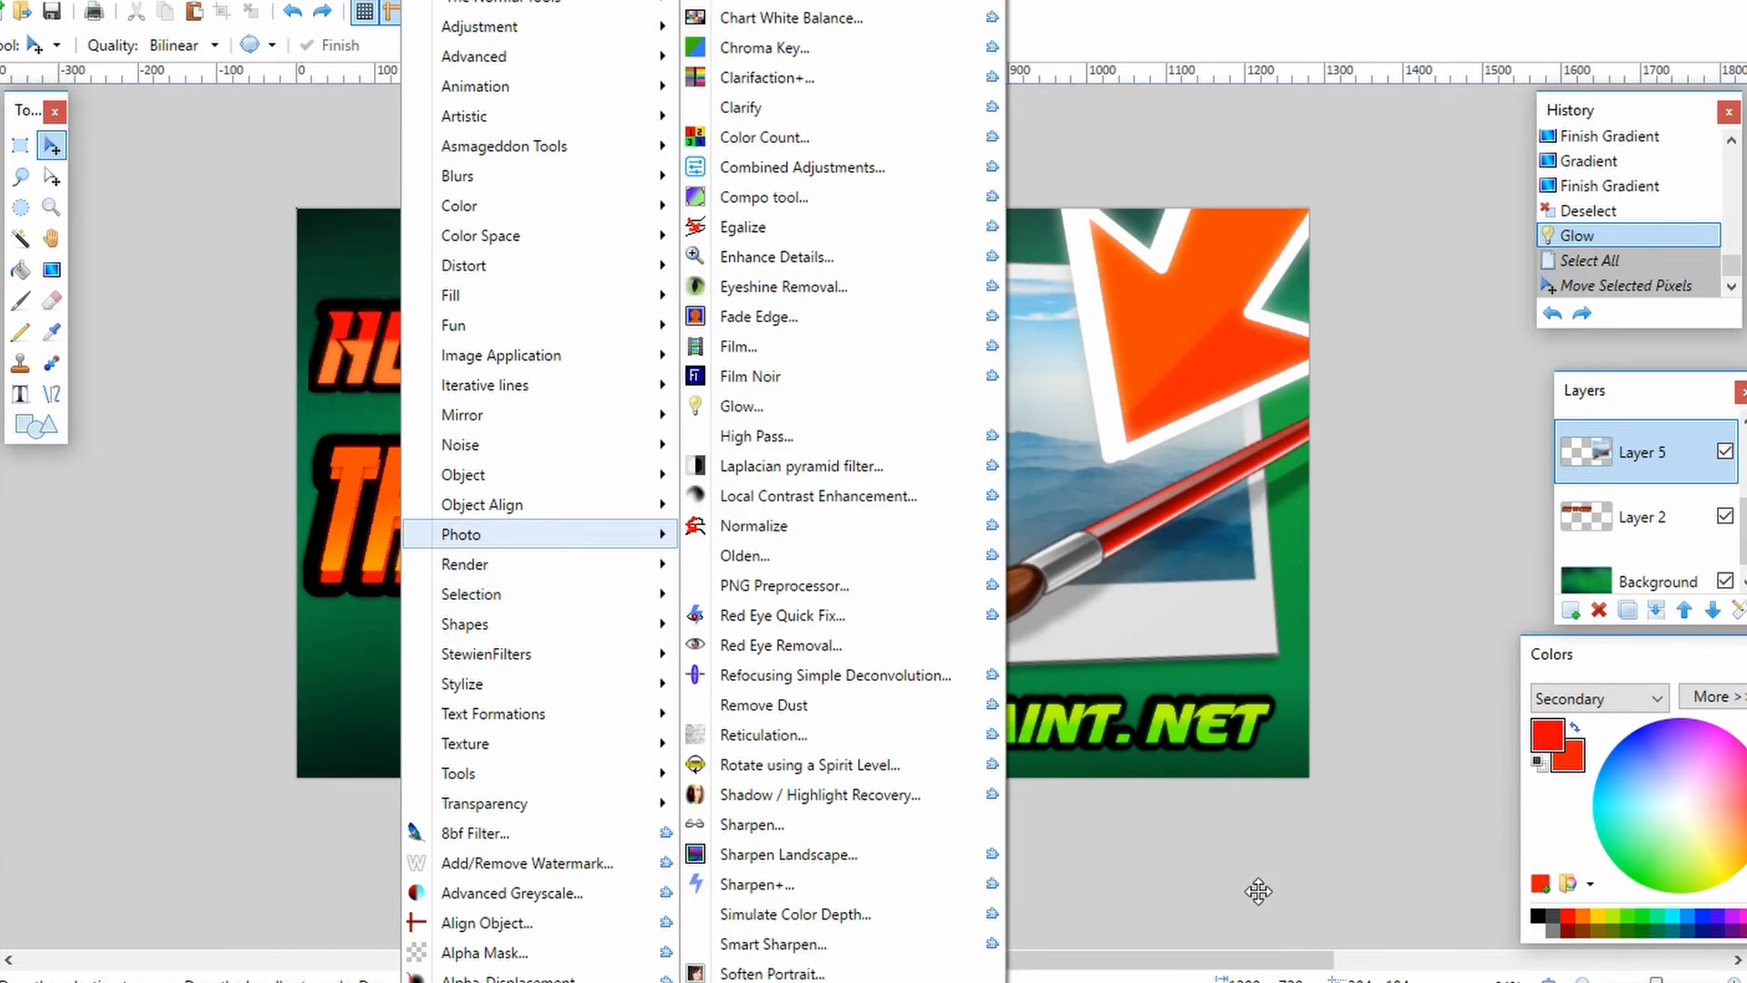
{"action": "left_click", "coordinate": [1258, 891]}
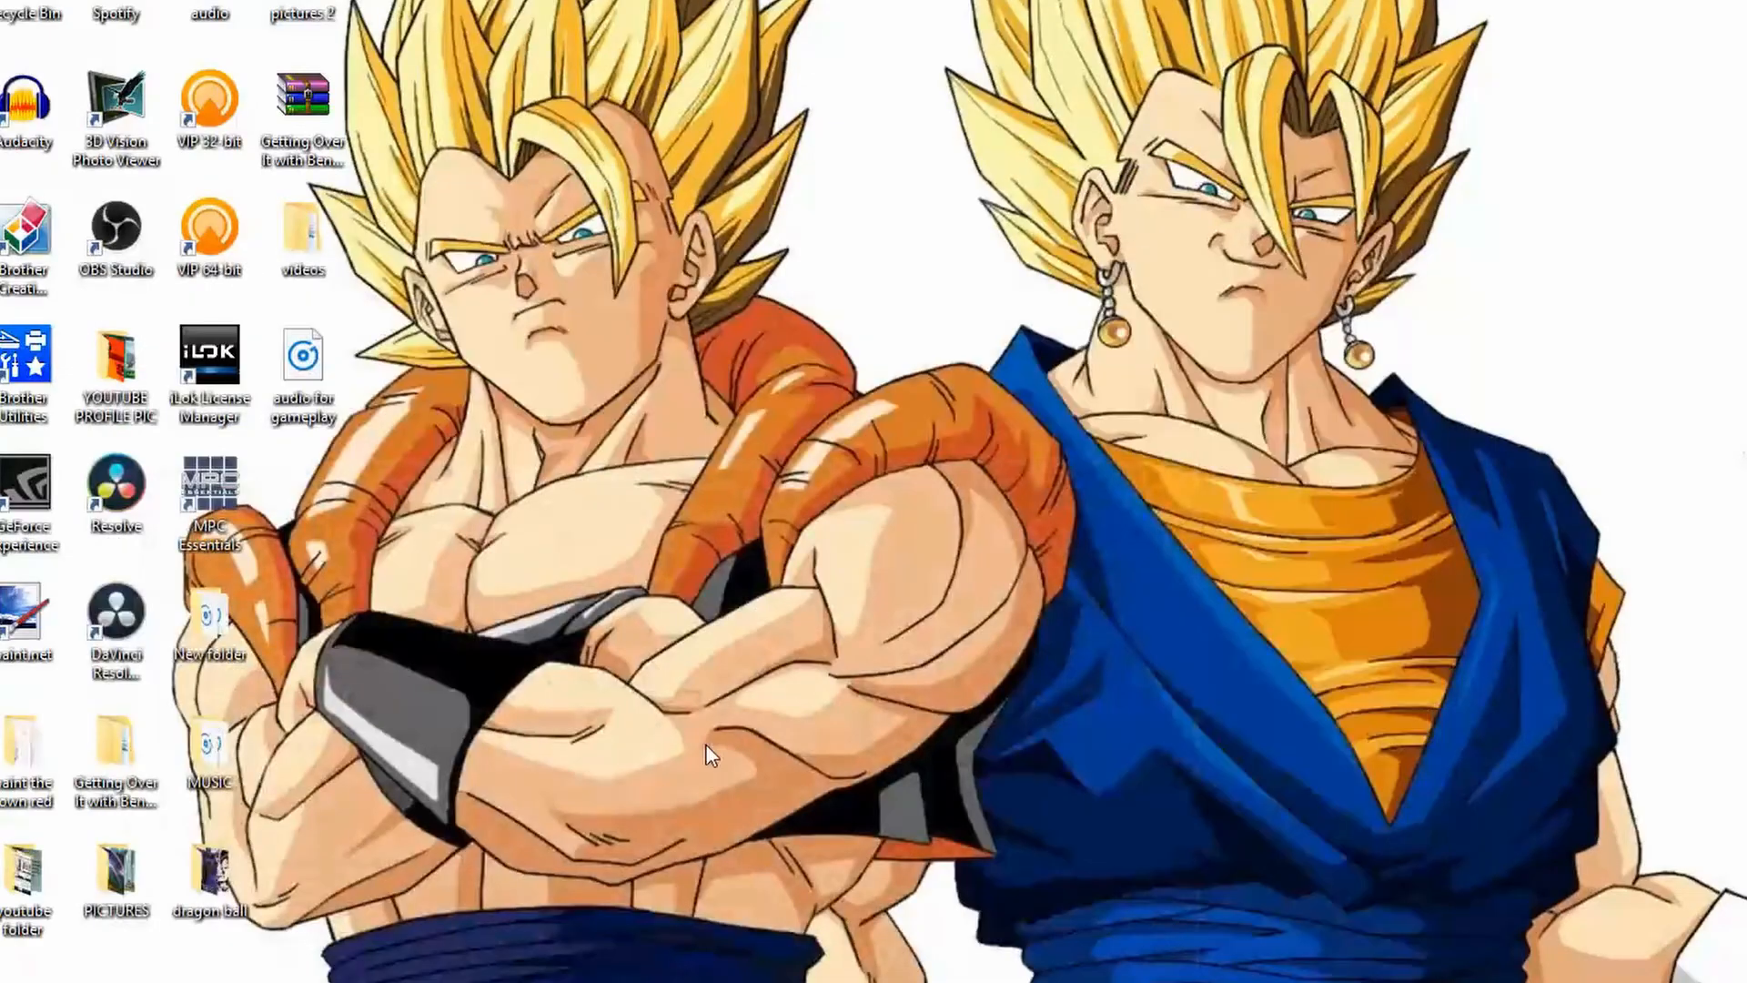
Step: Return to paint.net, switch to the green thumbnail in progress, and open the flame picture from the Downloads folder
{"action": "left_click", "coordinate": [318, 969]}
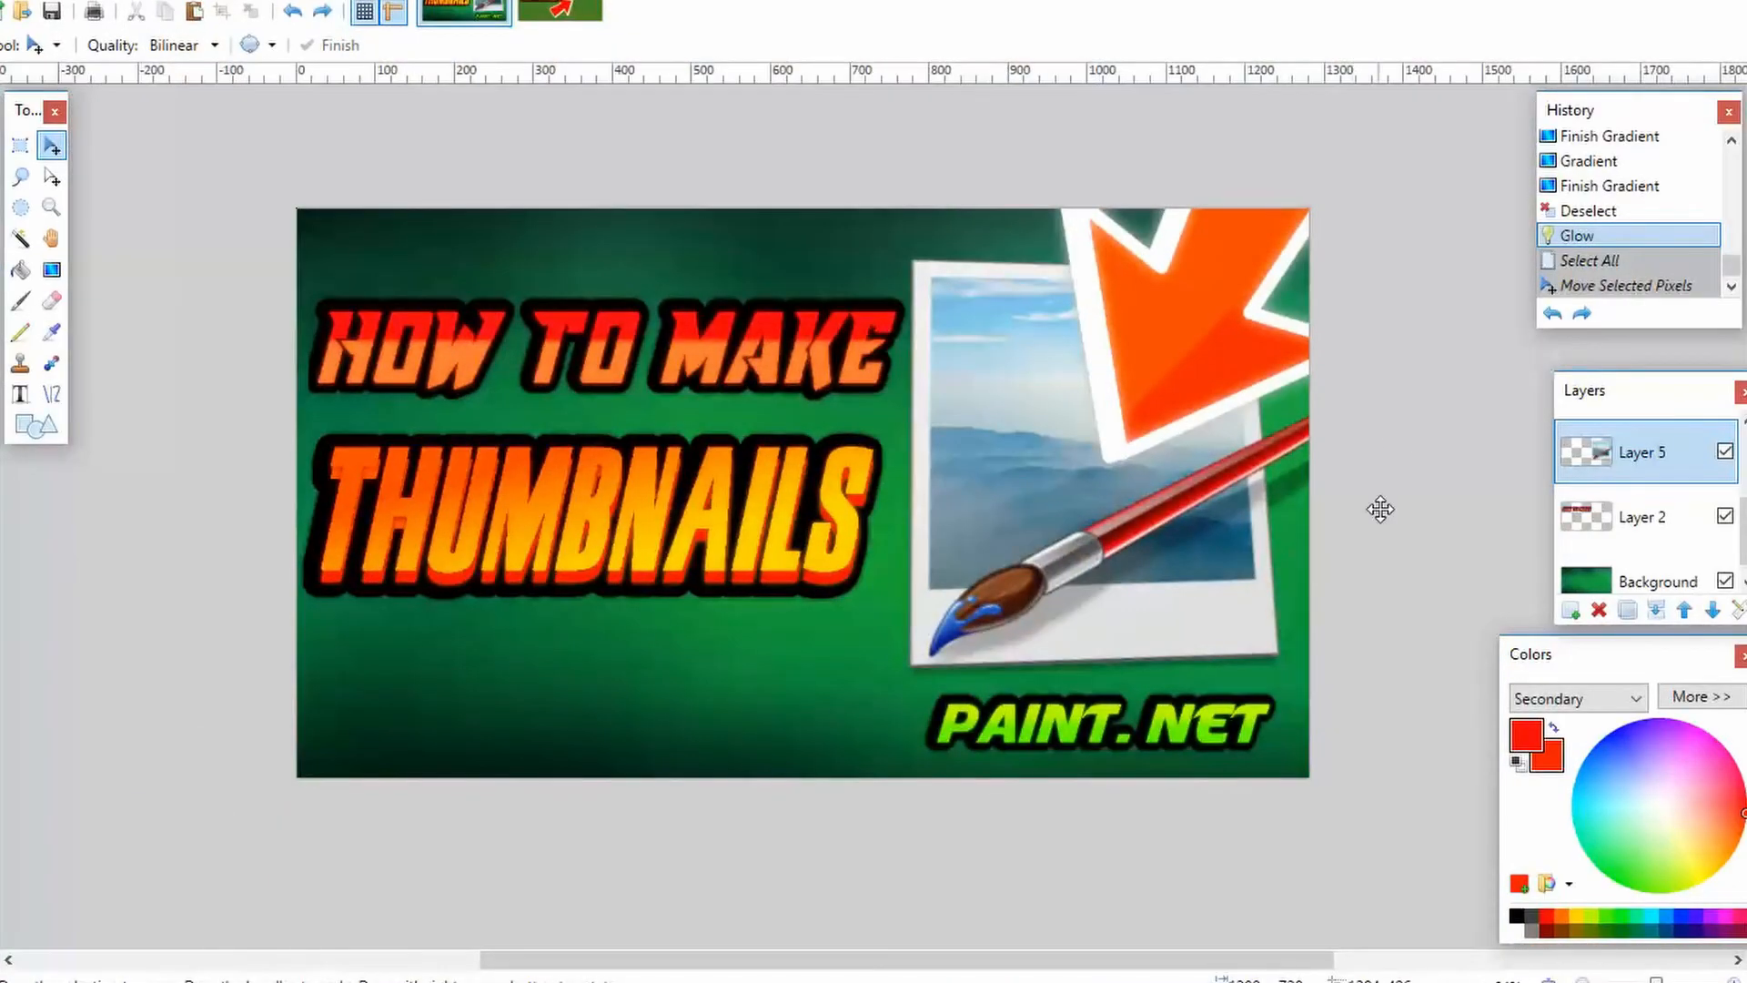
{"action": "left_click", "coordinate": [559, 11]}
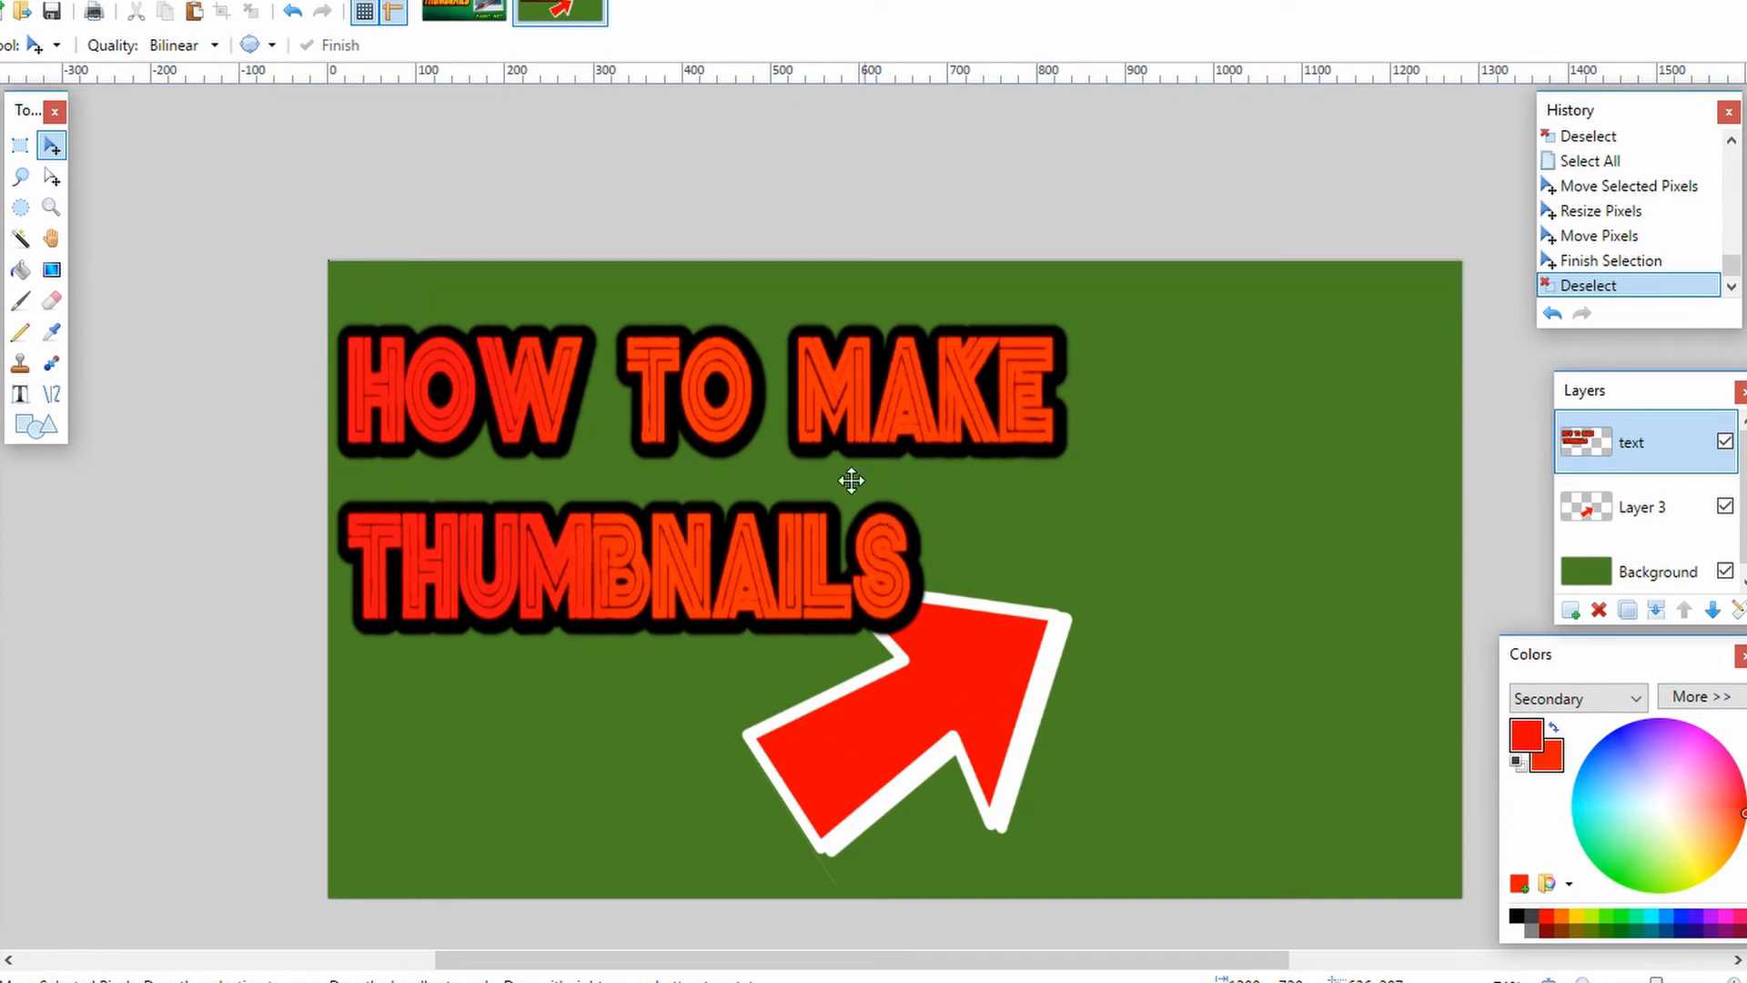
{"action": "left_click", "coordinate": [18, 0]}
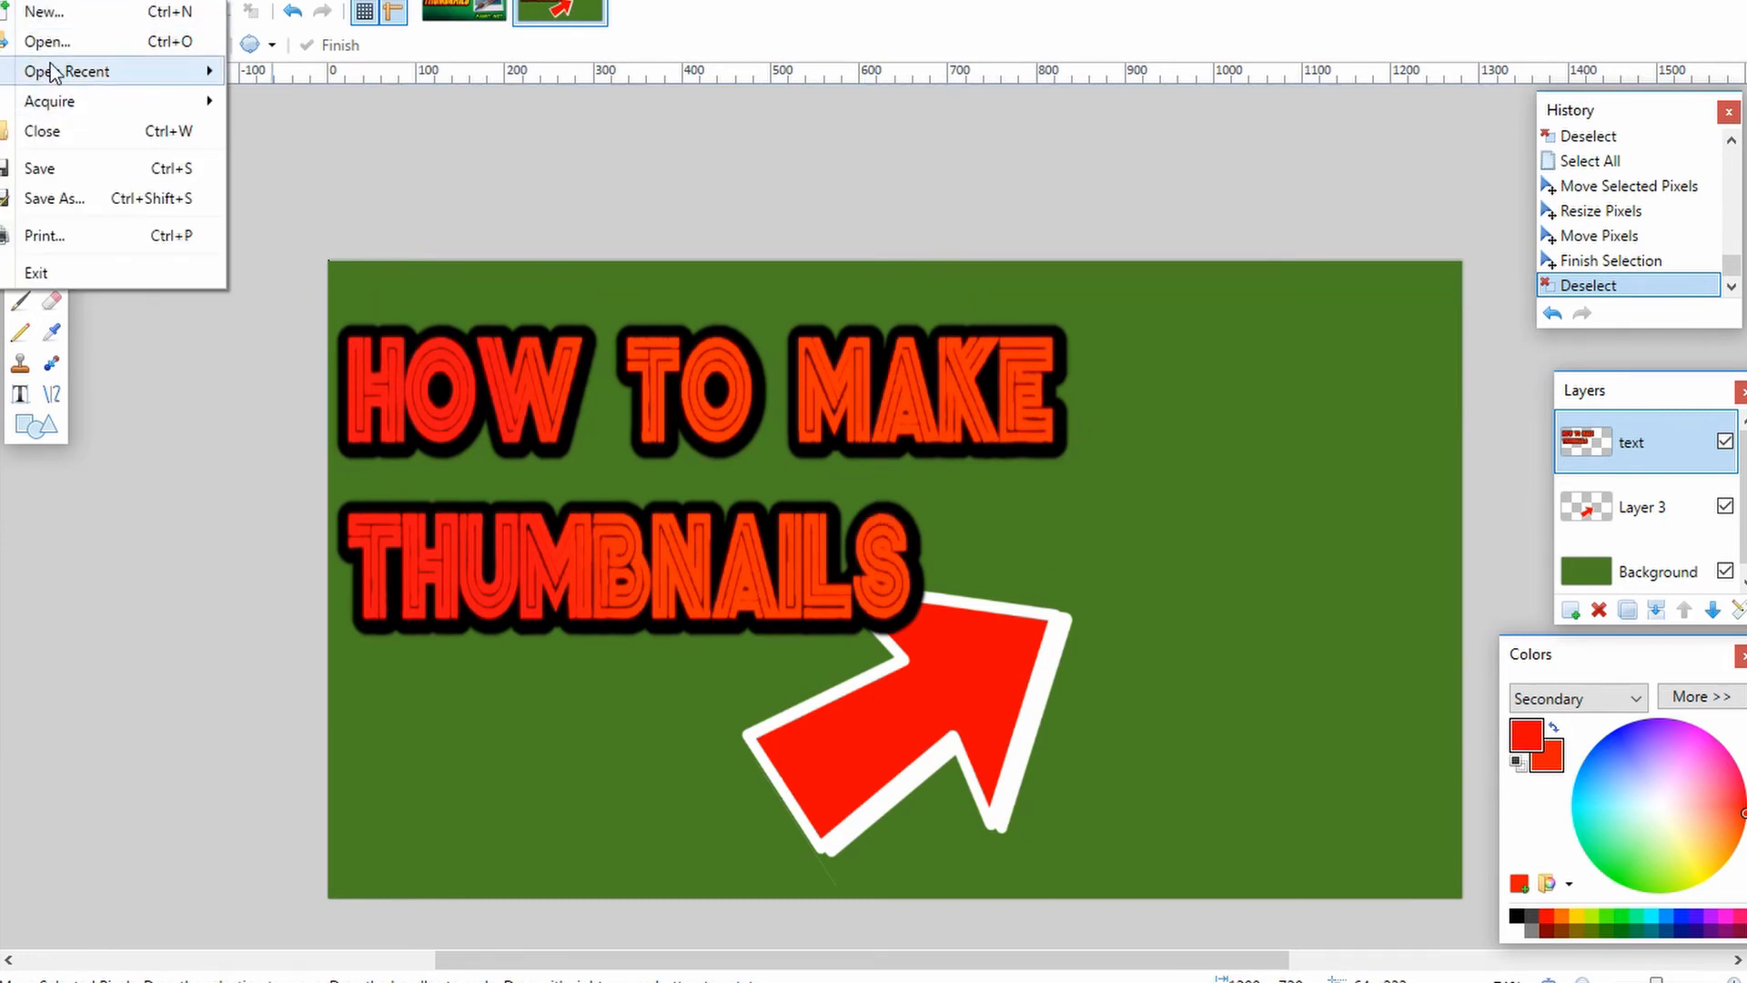
{"action": "left_click", "coordinate": [50, 39]}
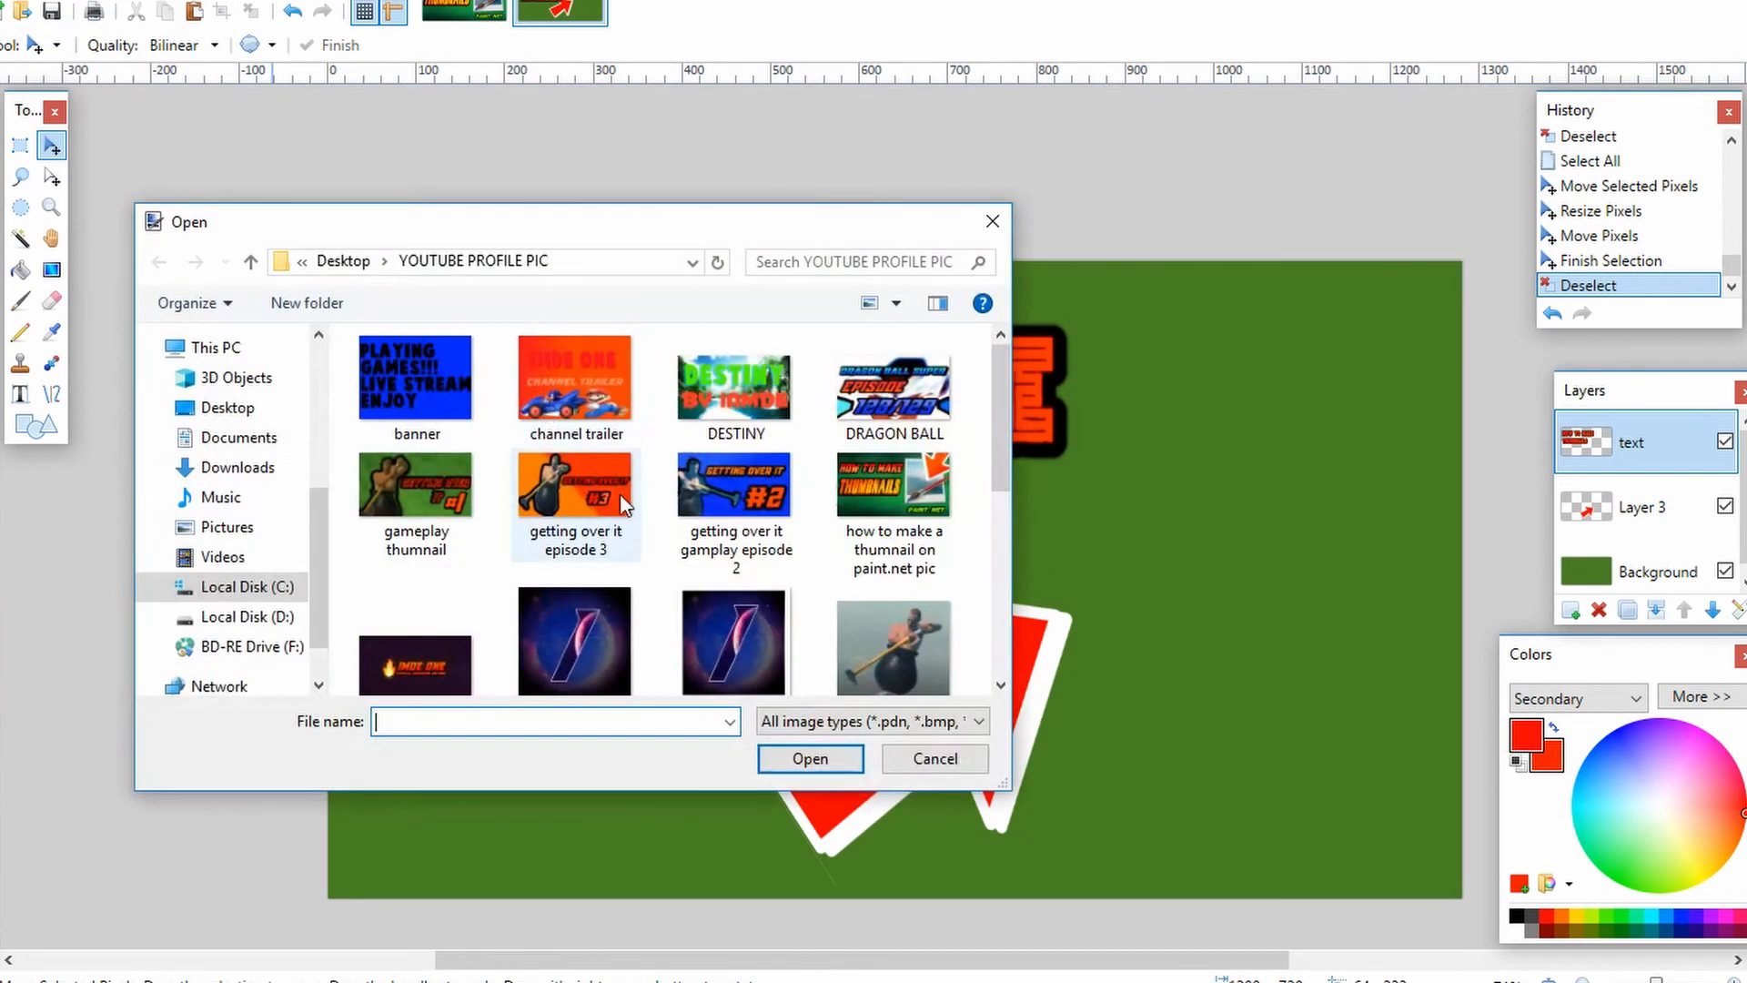
{"action": "left_click", "coordinate": [228, 467]}
{"action": "scroll", "coordinate": [670, 503], "scroll_direction": "down", "scroll_amount": 3}
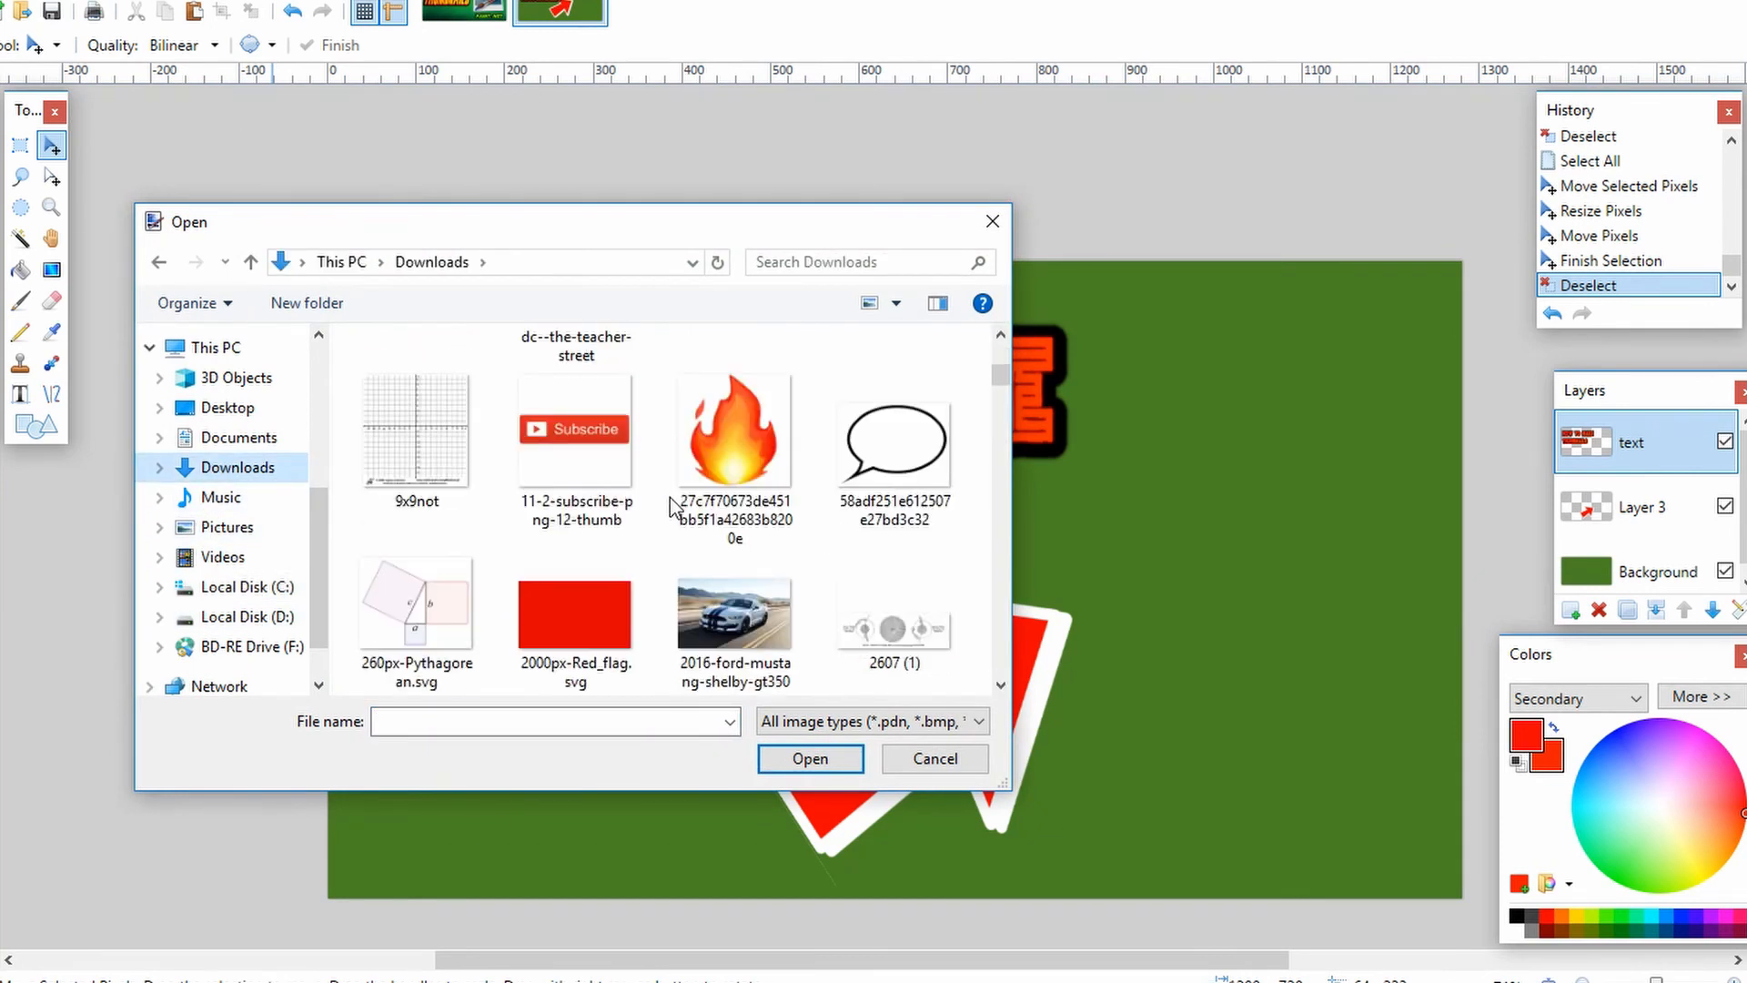
{"action": "left_click", "coordinate": [733, 436]}
{"action": "left_click", "coordinate": [810, 758]}
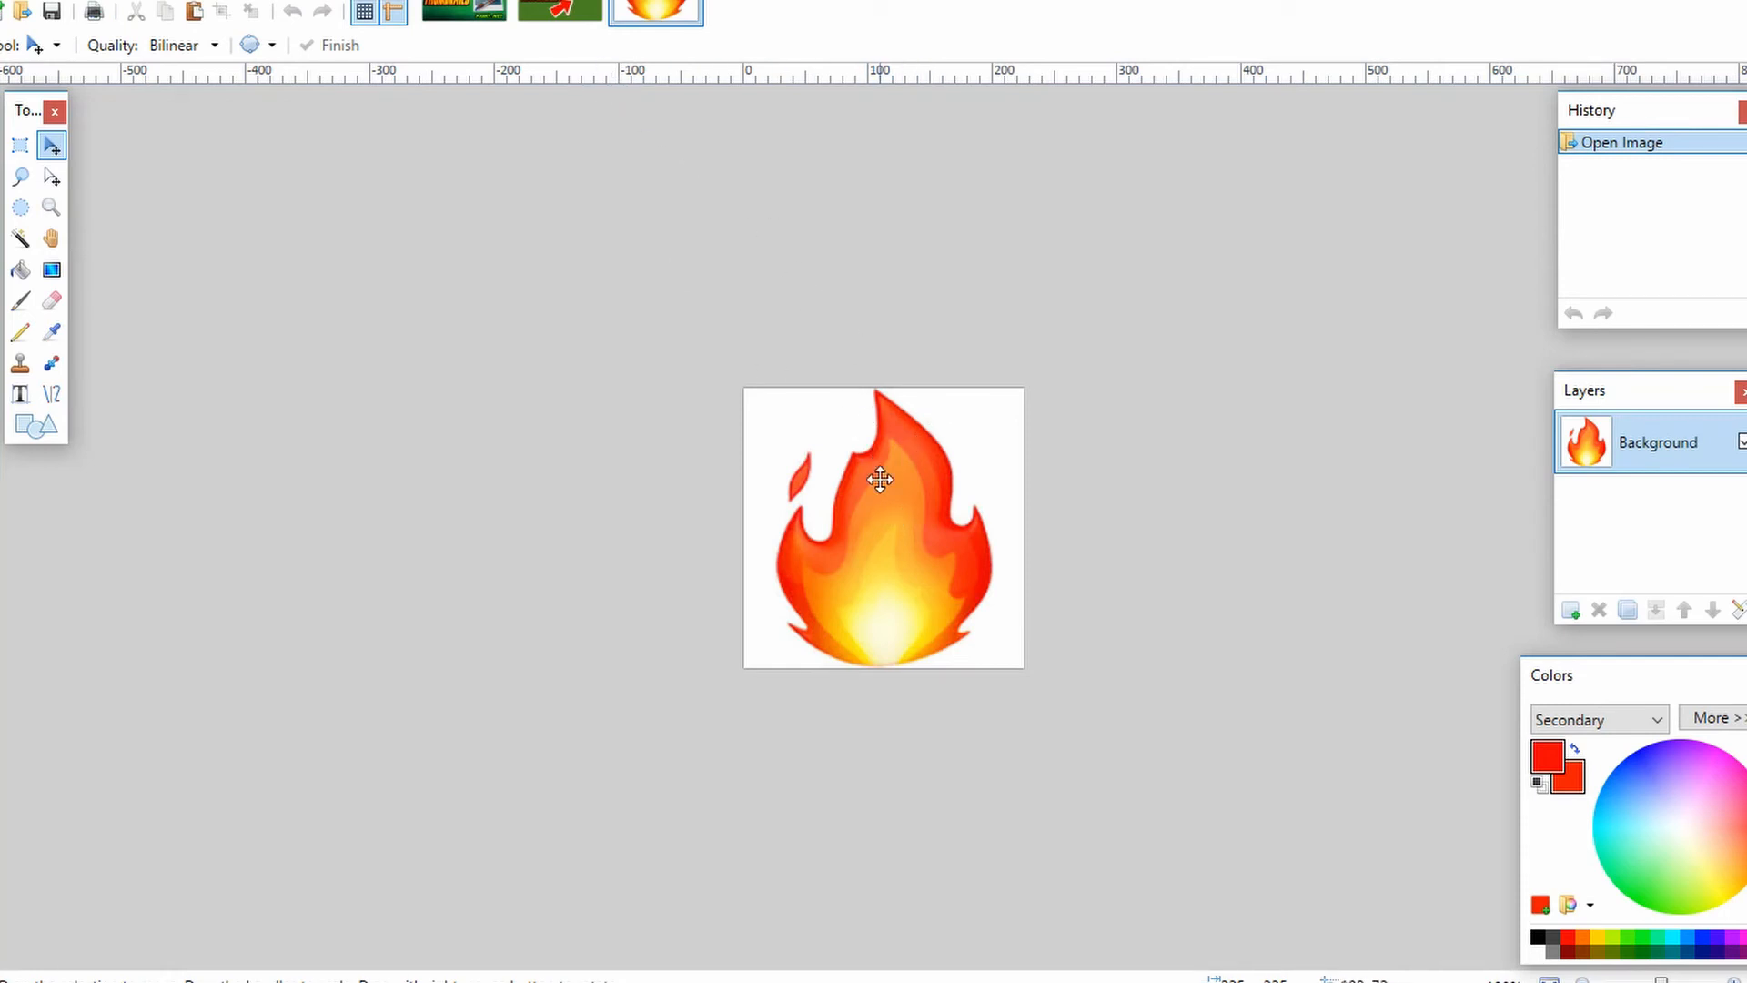
Step: Lasso a loose outline around the whole flame and cut it out of its picture
{"action": "left_click", "coordinate": [18, 178]}
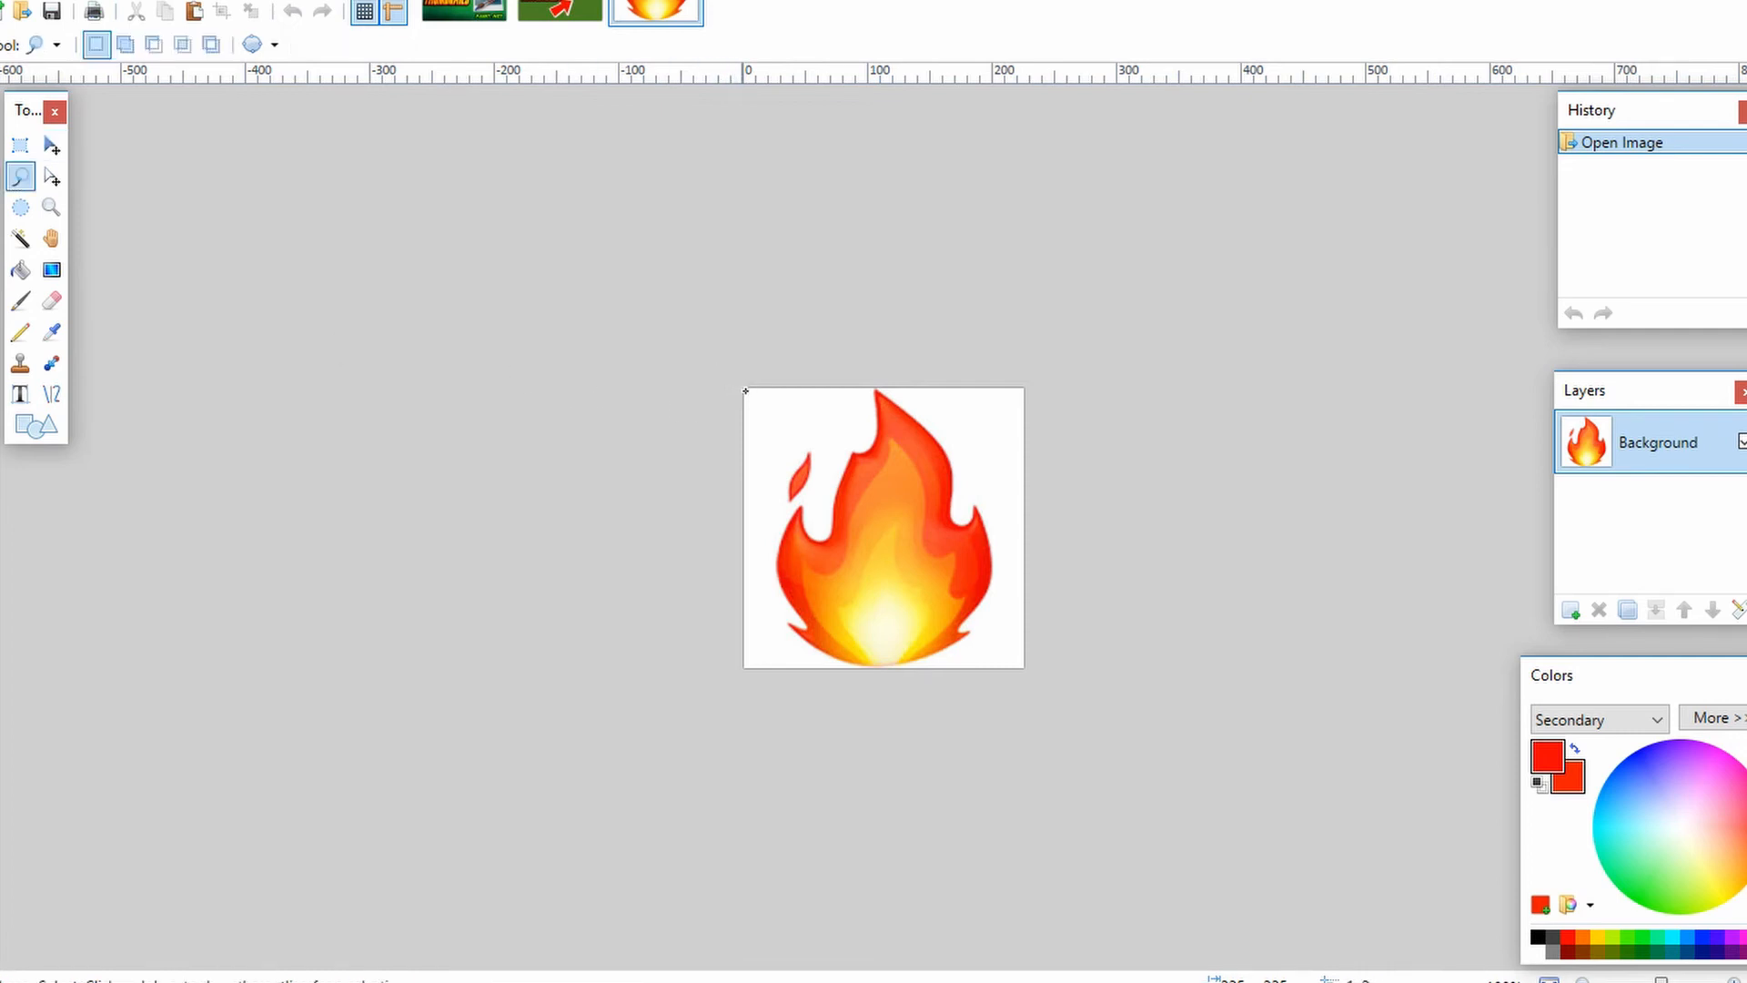
{"action": "mouse_move", "coordinate": [744, 389]}
{"action": "left_mouse_down"}
{"action": "mouse_move", "coordinate": [767, 392]}
{"action": "mouse_move", "coordinate": [234, 96]}
{"action": "left_mouse_up"}
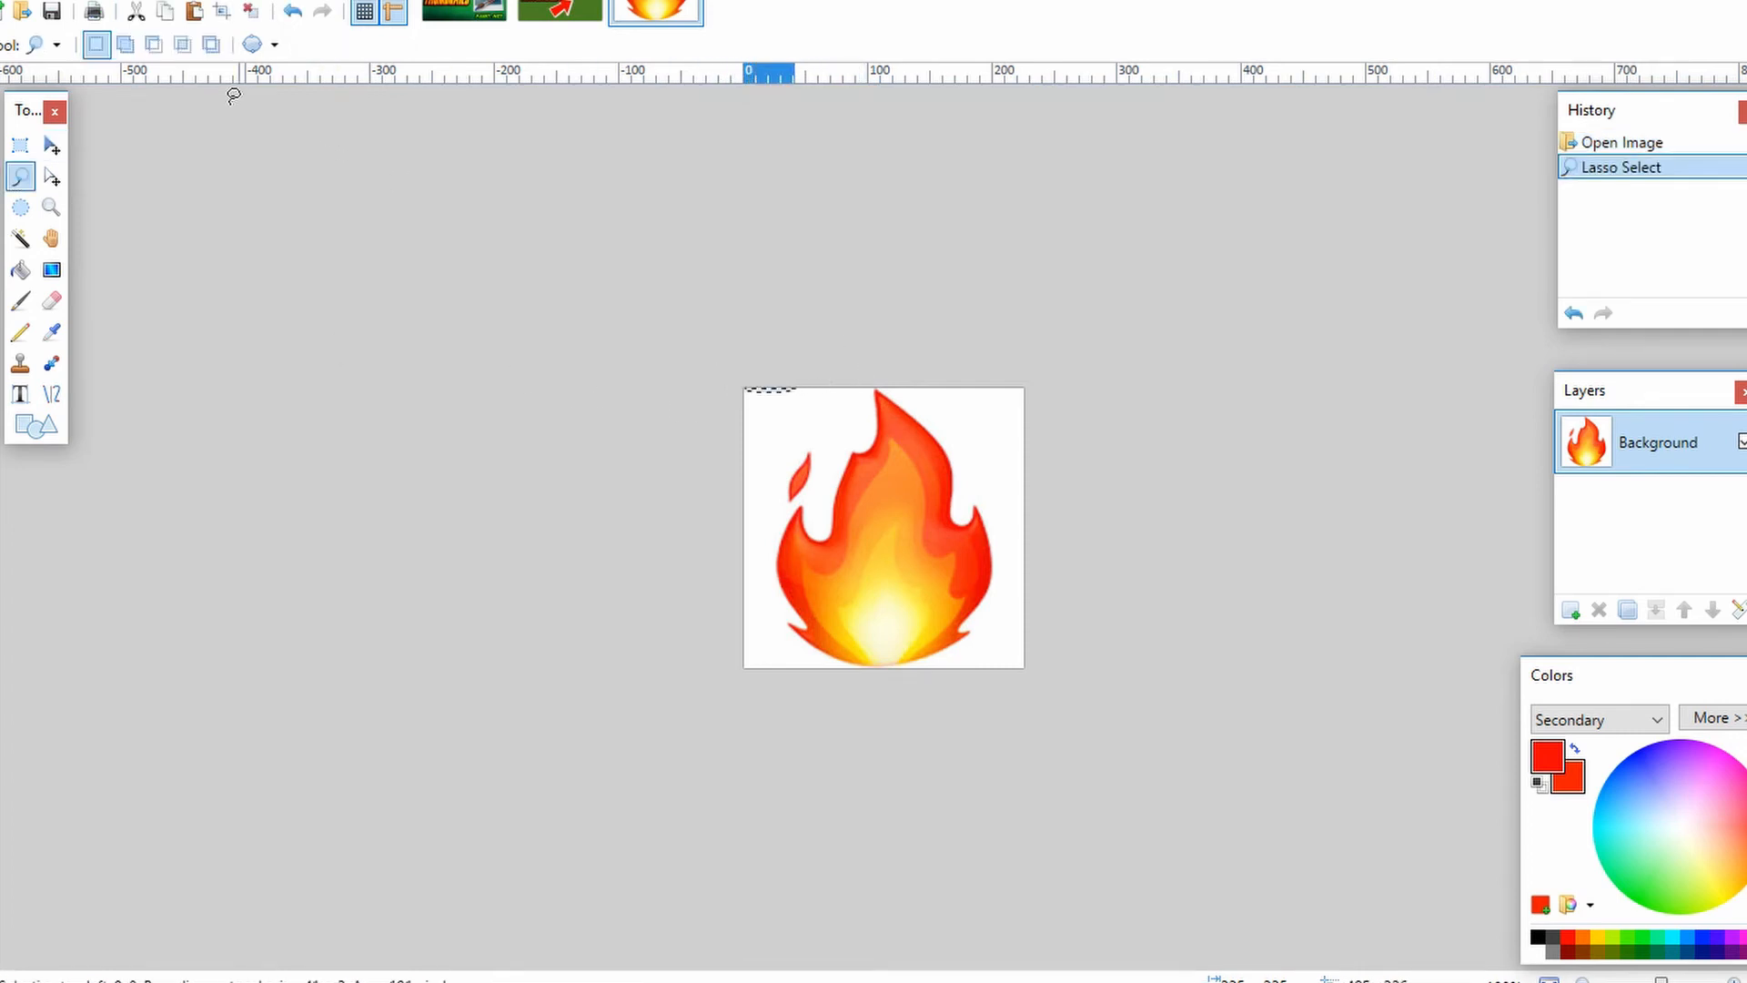
{"action": "left_click_drag", "start_coordinate": [742, 386], "coordinate": [1006, 468]}
{"action": "left_click", "coordinate": [760, 382]}
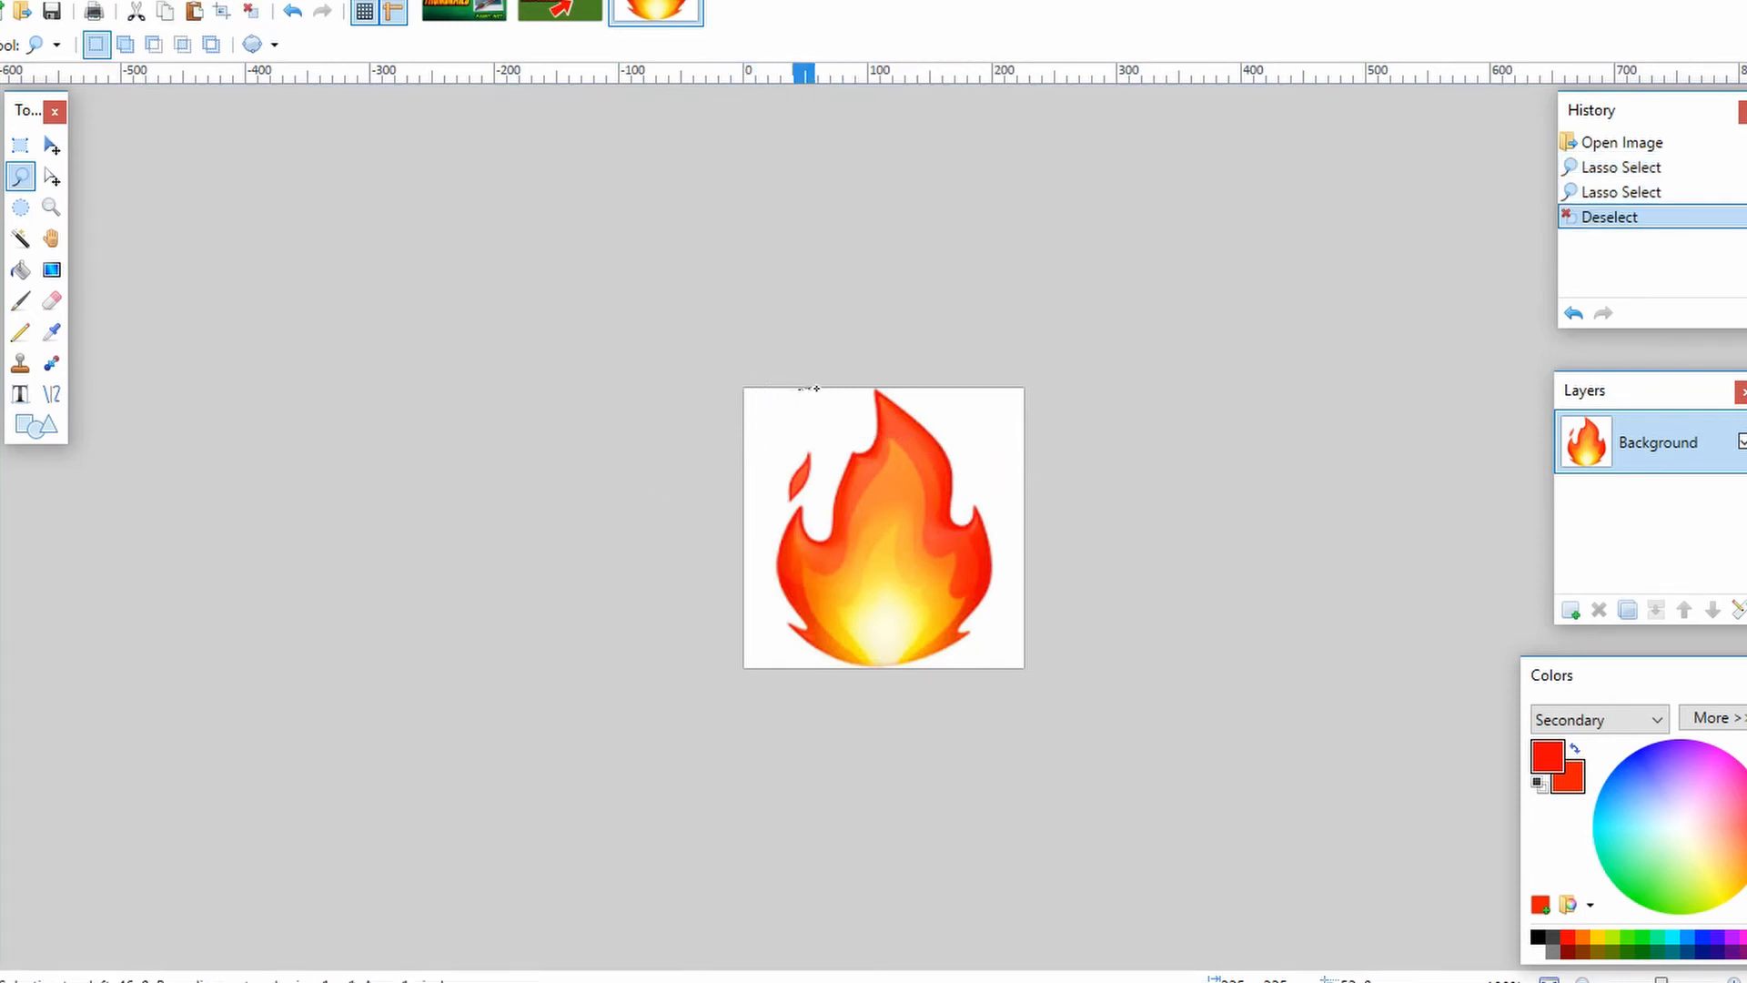
{"action": "mouse_move", "coordinate": [869, 383]}
{"action": "left_mouse_down"}
{"action": "mouse_move", "coordinate": [980, 402]}
{"action": "mouse_move", "coordinate": [1018, 429]}
{"action": "mouse_move", "coordinate": [1060, 523]}
{"action": "mouse_move", "coordinate": [1049, 581]}
{"action": "mouse_move", "coordinate": [1015, 640]}
{"action": "mouse_move", "coordinate": [968, 668]}
{"action": "mouse_move", "coordinate": [737, 645]}
{"action": "left_mouse_up"}
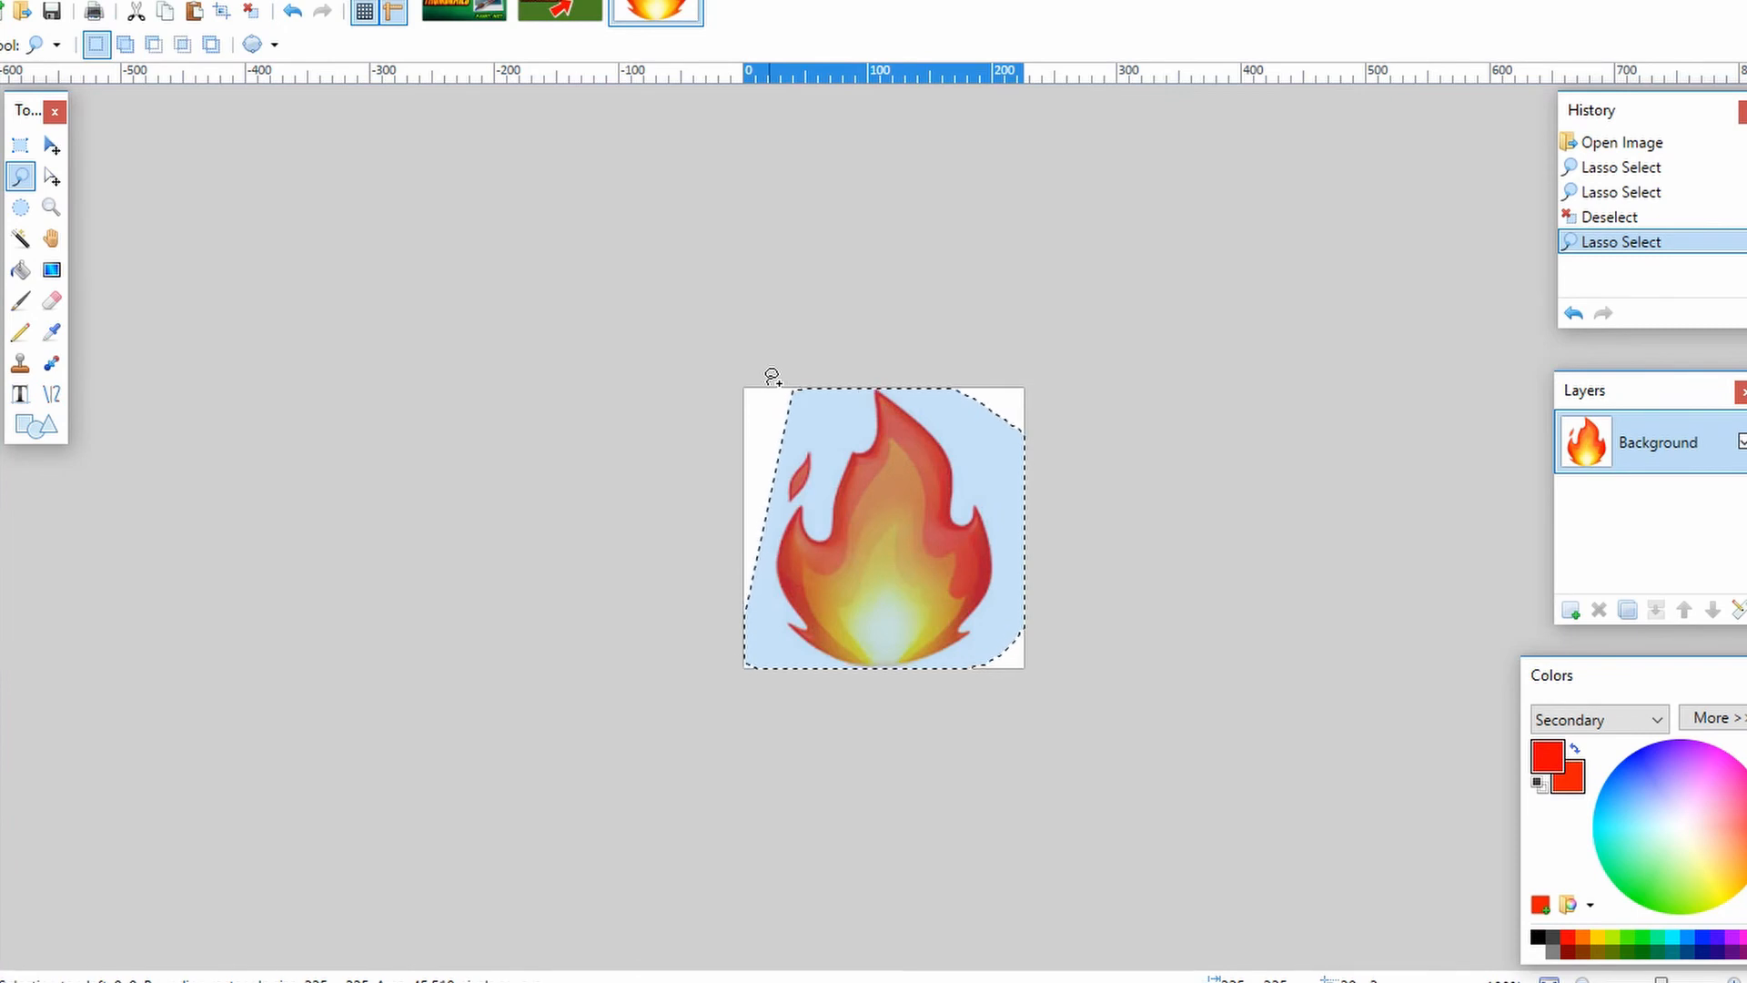
{"action": "key", "text": "ctrl+x"}
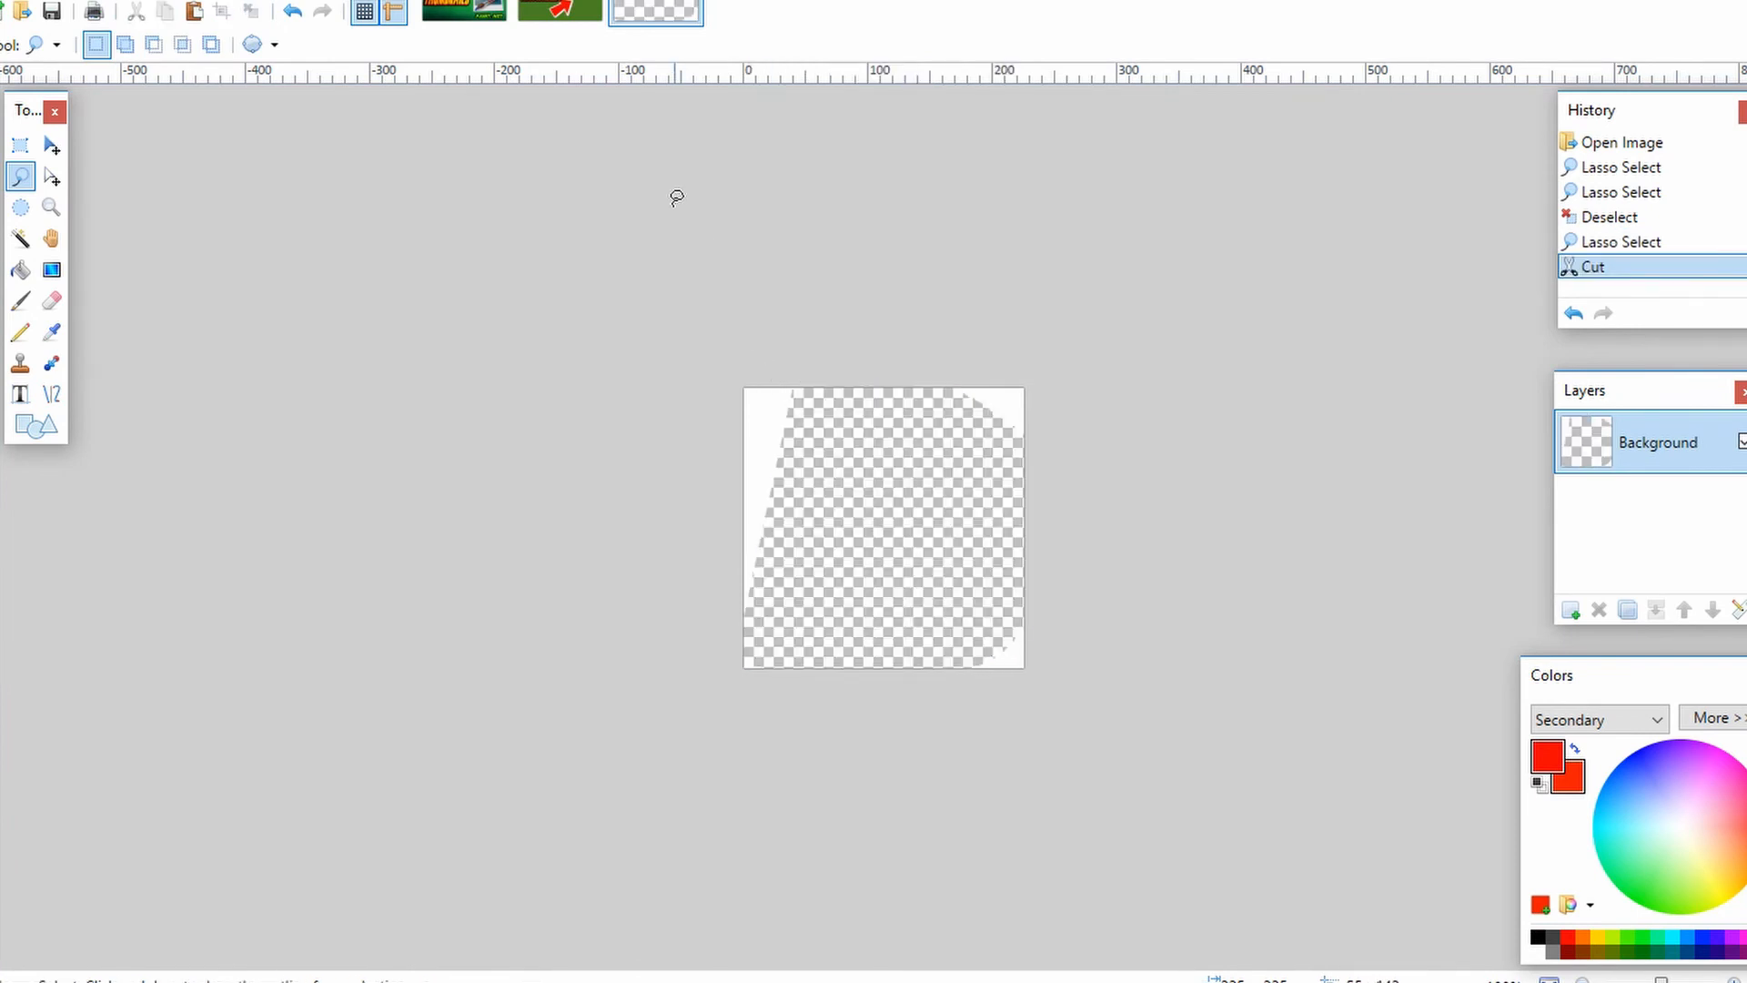
Step: Add a new layer above the text layer in the green thumbnail and paste the cut flame onto it
{"action": "left_click", "coordinate": [566, 13]}
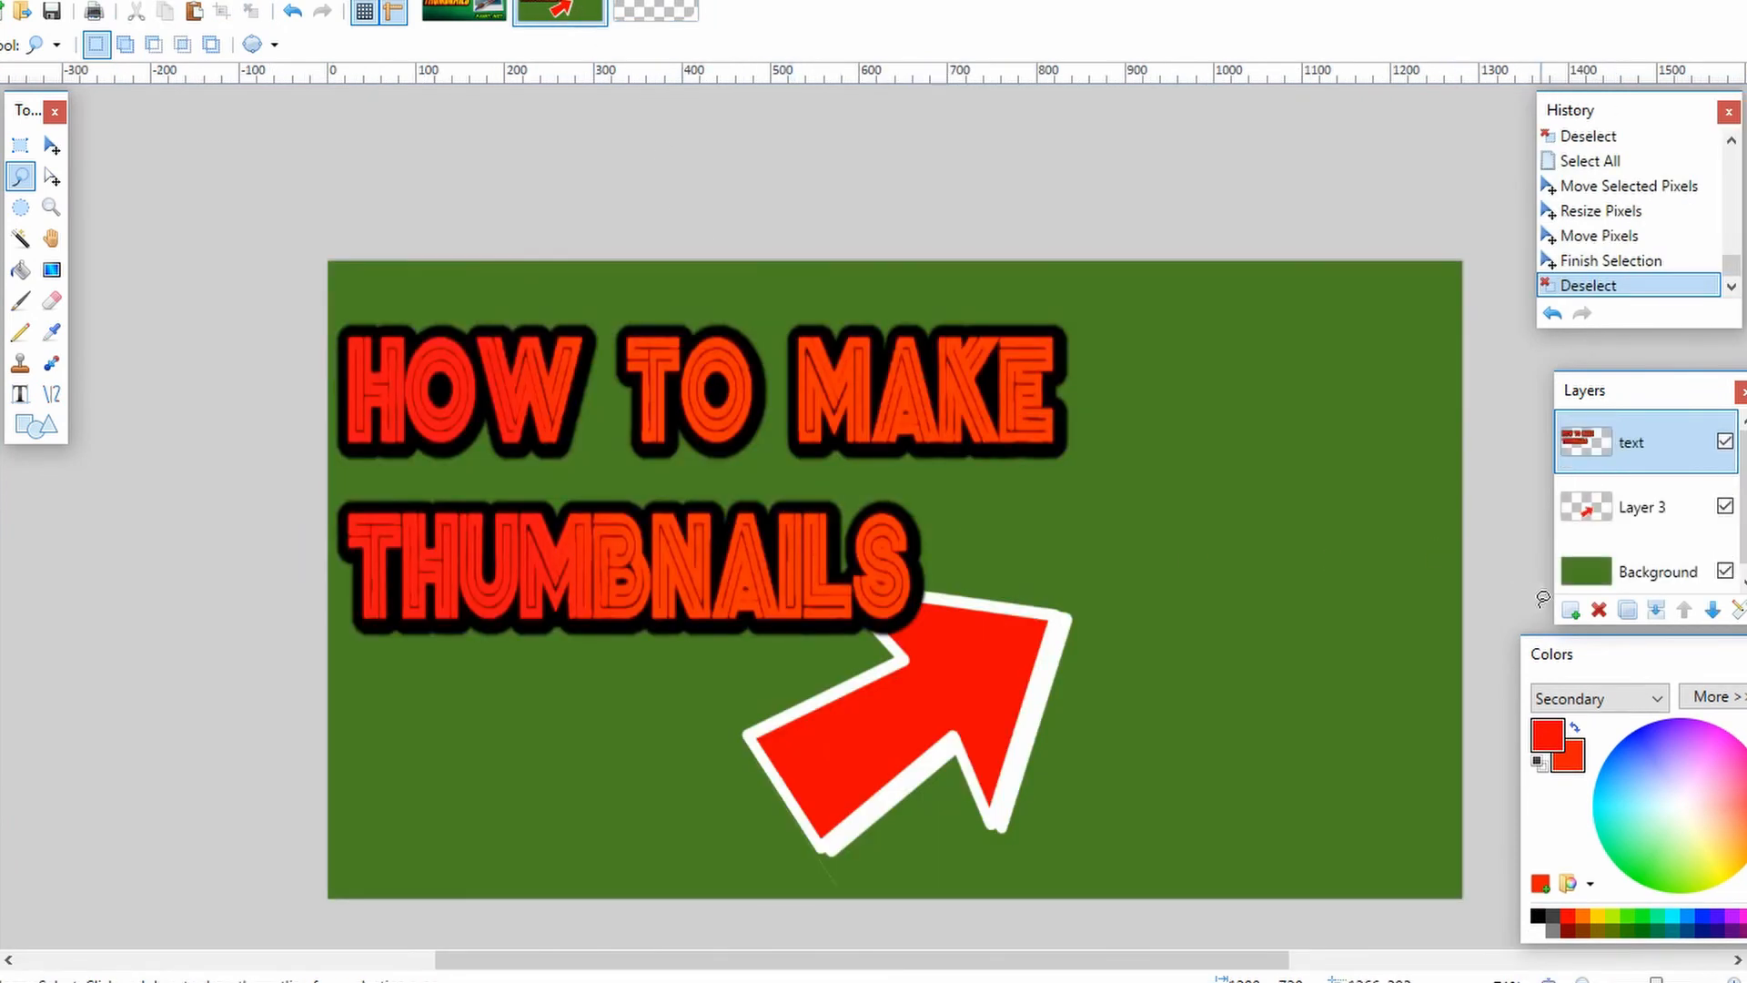
{"action": "left_click", "coordinate": [1570, 610]}
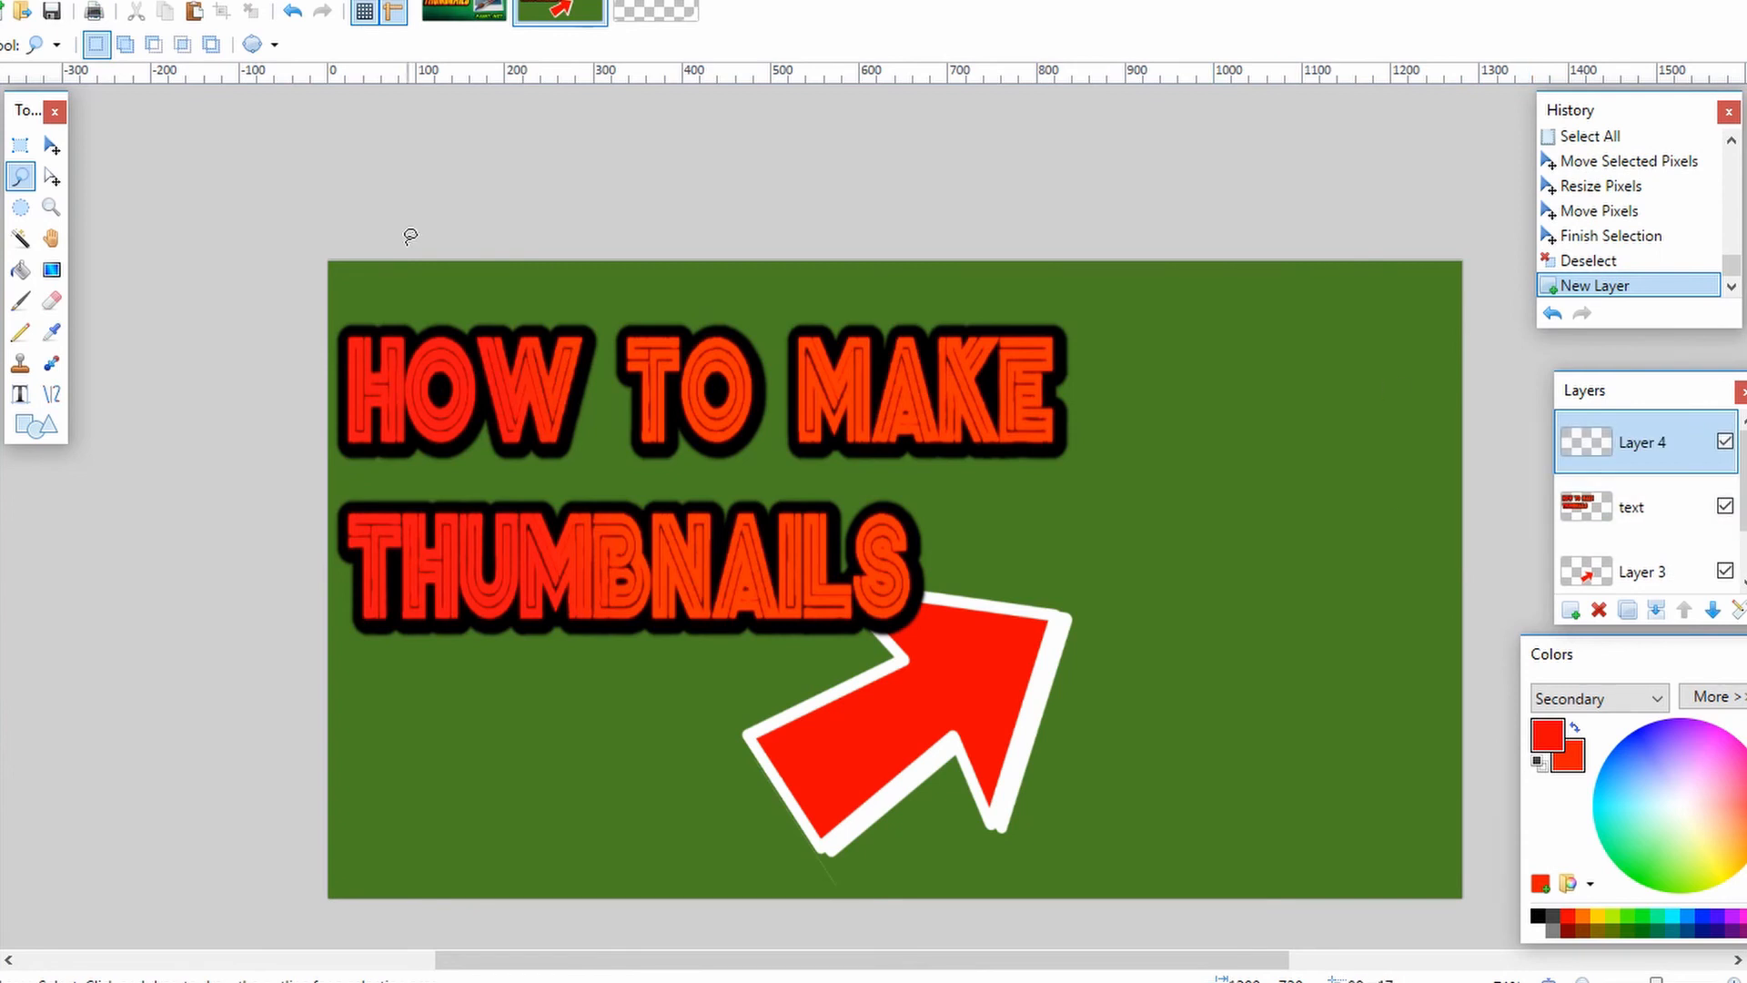
{"action": "key", "text": "ctrl+v"}
{"action": "key", "text": "ctrl+v"}
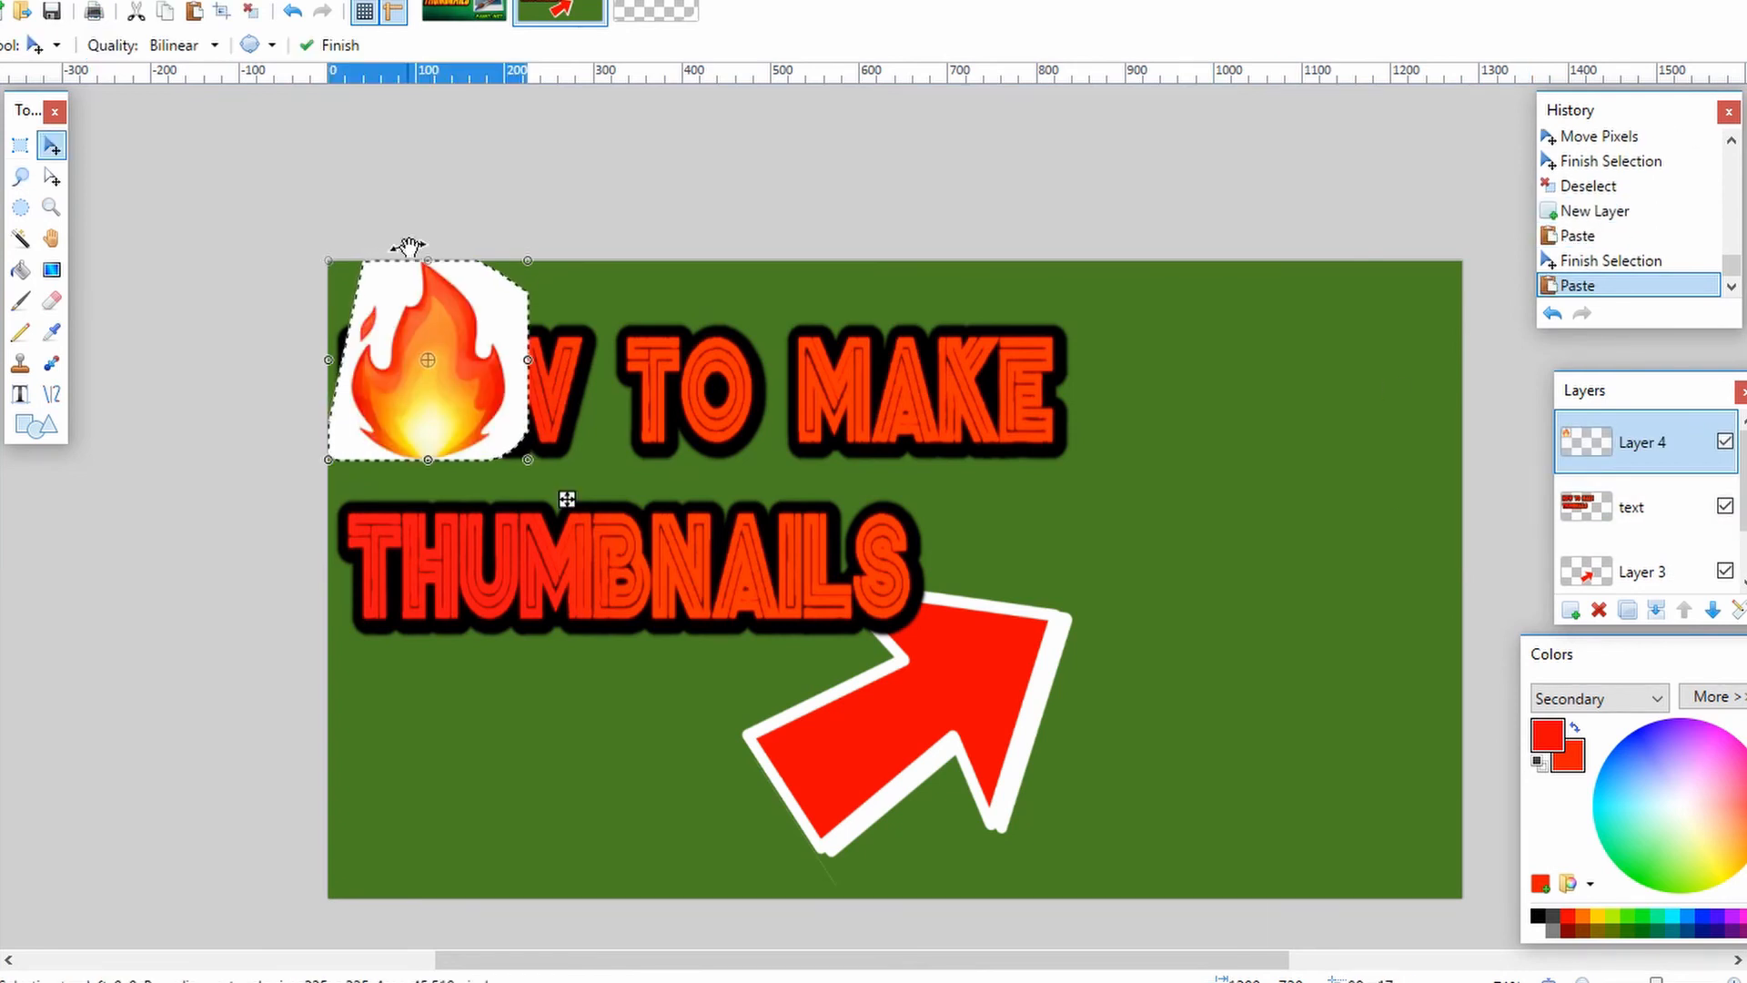
Step: Try stretching and moving the second pasted flame, and undo these changes together with the duplicate paste
{"action": "left_click_drag", "start_coordinate": [532, 263], "coordinate": [1006, 265]}
{"action": "left_click_drag", "start_coordinate": [733, 363], "coordinate": [1160, 829]}
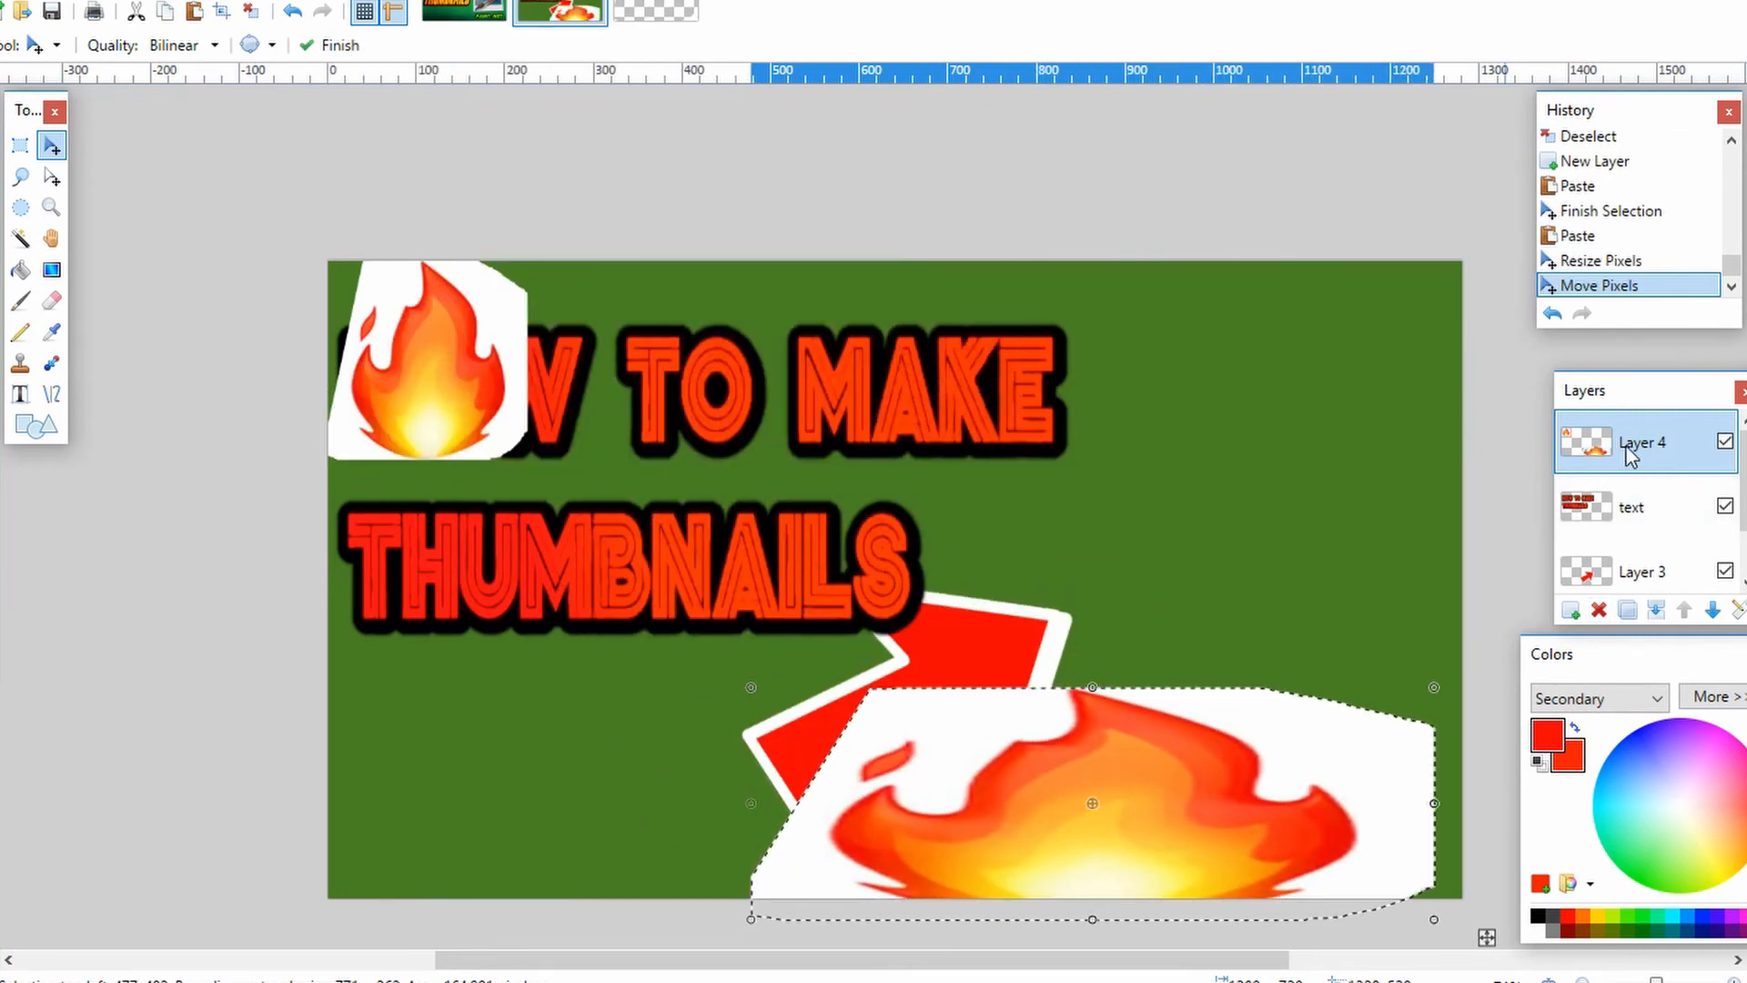
{"action": "key", "text": "ctrl+z"}
{"action": "key", "text": "ctrl+z"}
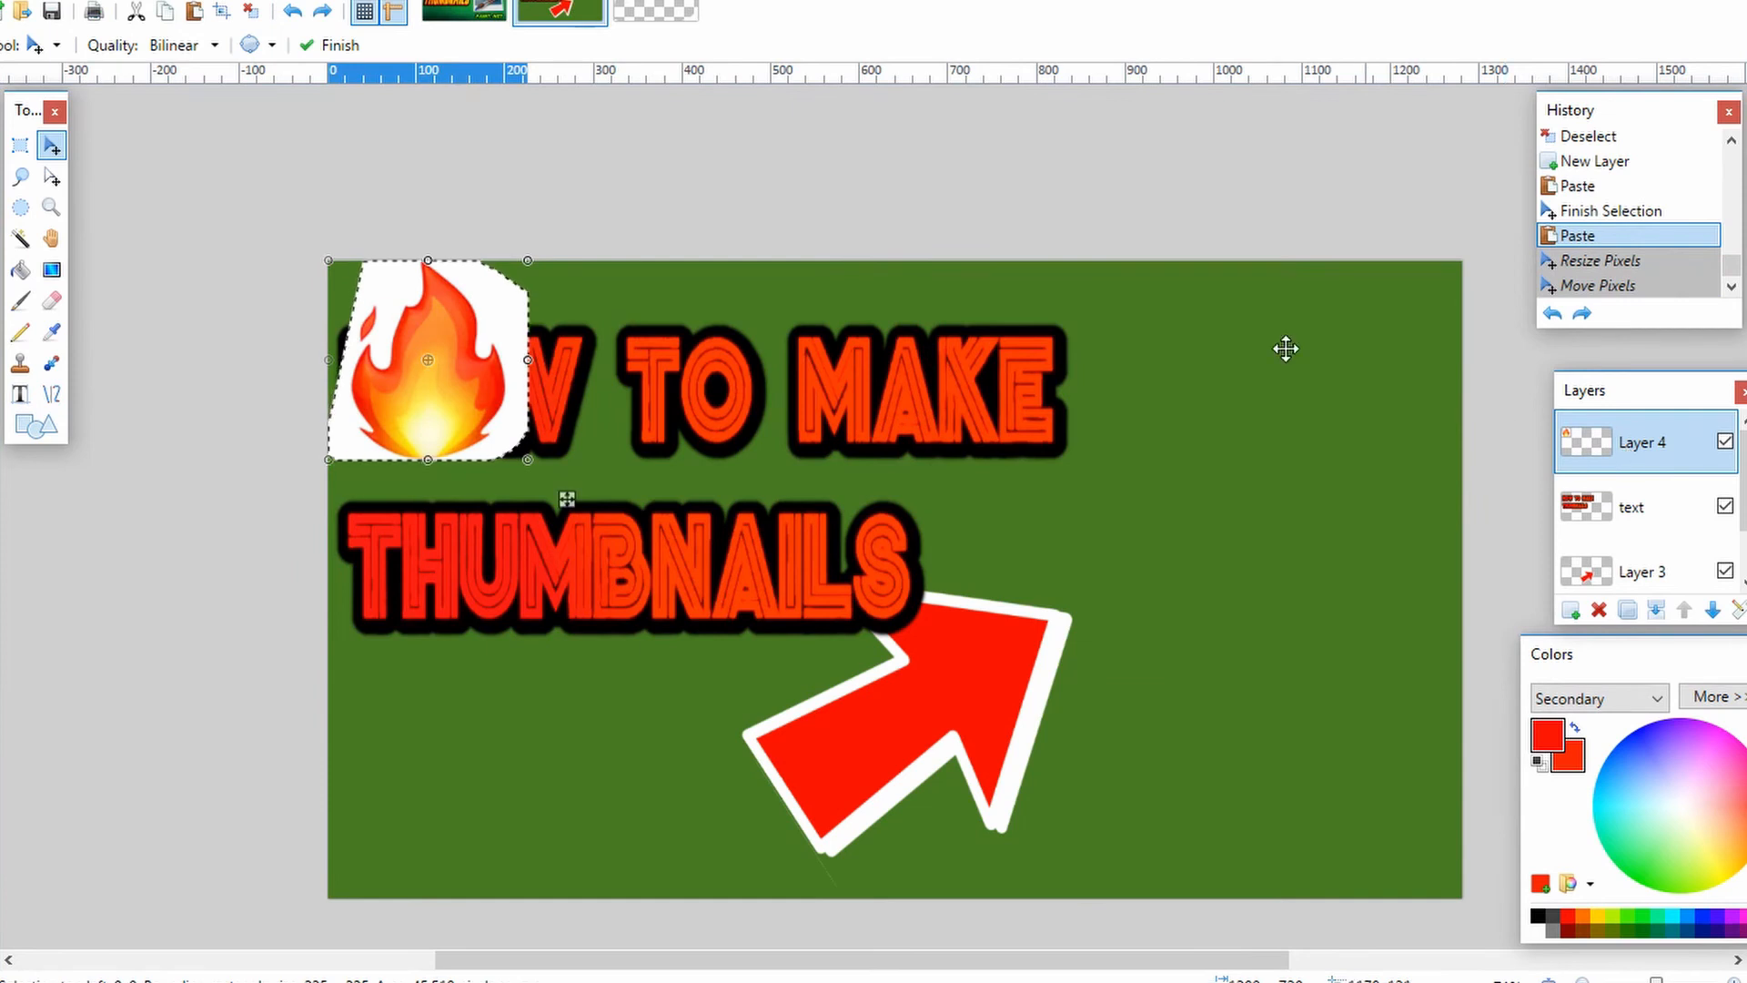
{"action": "left_click_drag", "start_coordinate": [435, 371], "coordinate": [1306, 550]}
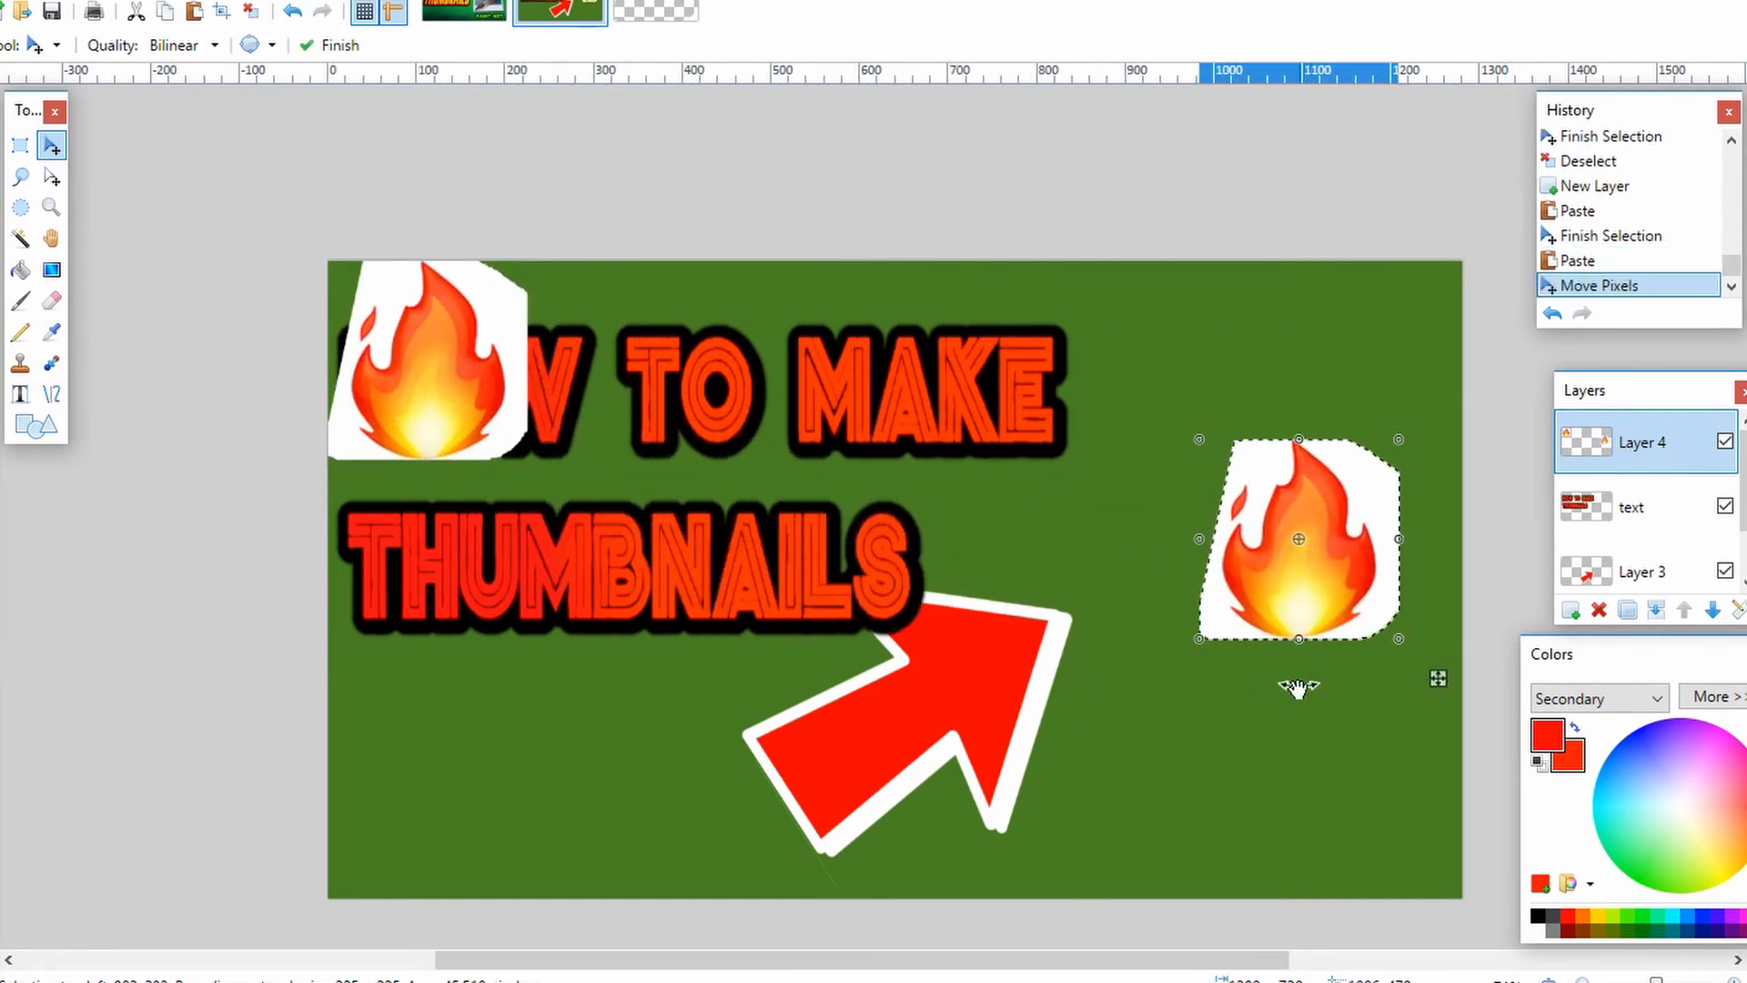
{"action": "key", "text": "ctrl+z"}
{"action": "key", "text": "ctrl+z"}
{"action": "key", "text": "ctrl+z"}
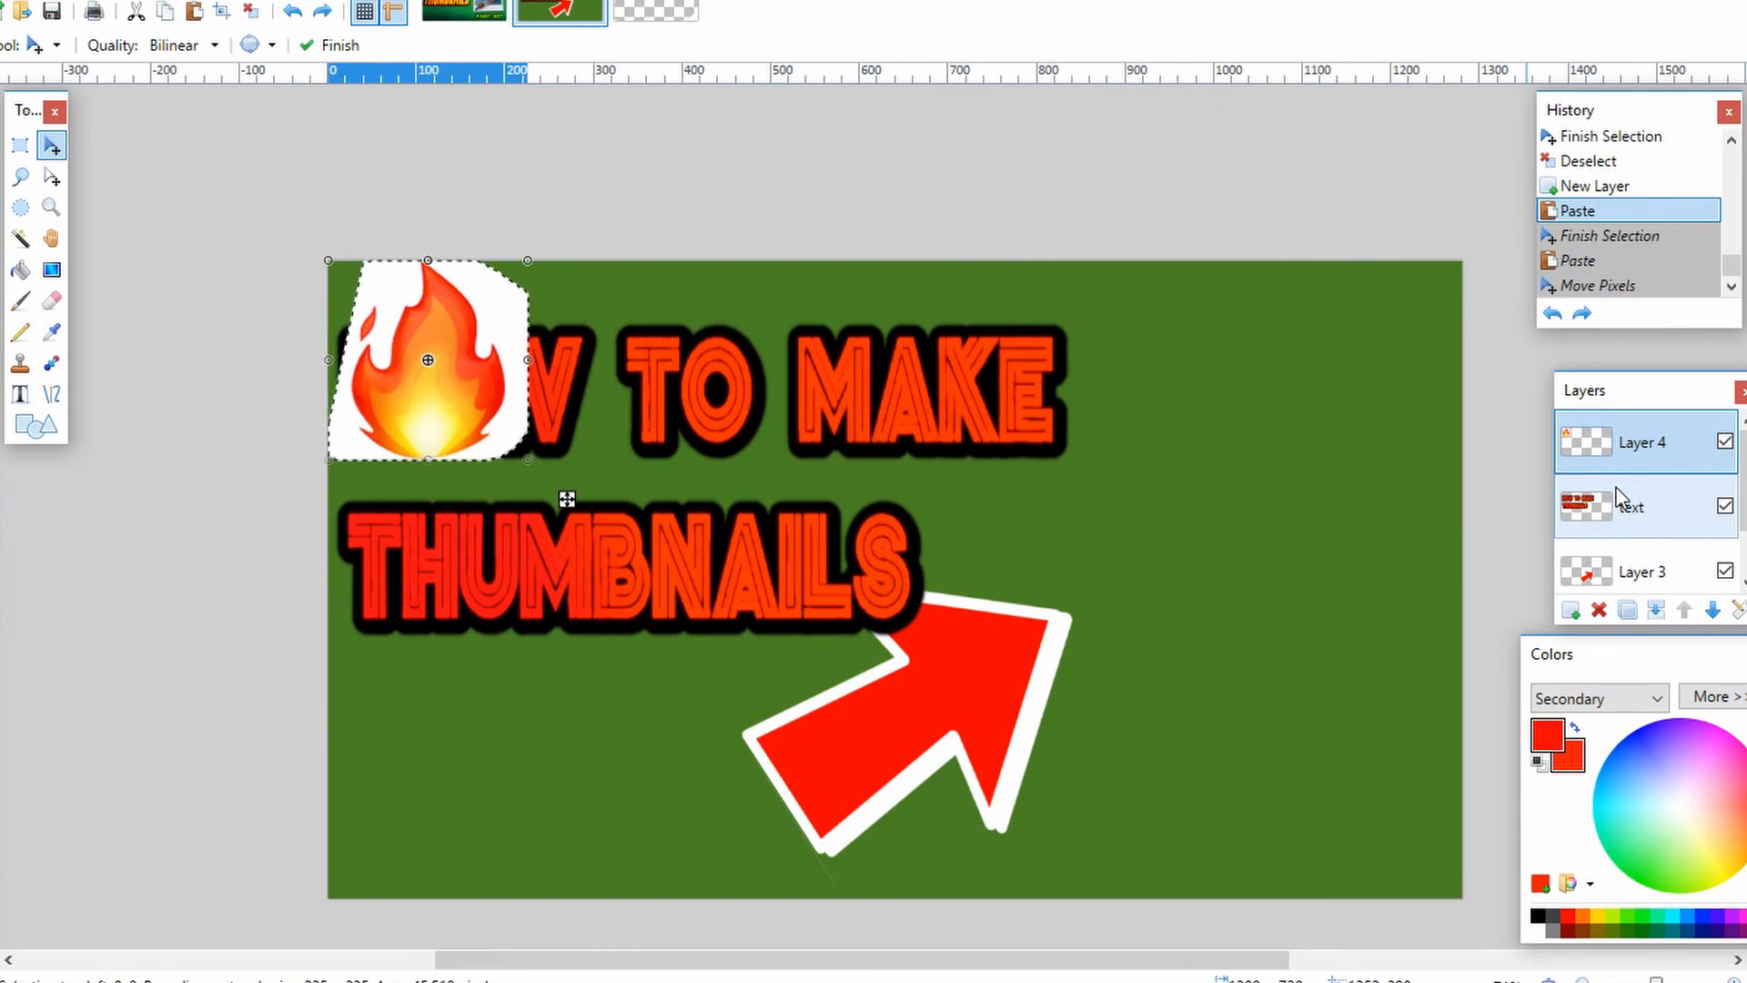
Step: Enlarge the pasted flame to about 610 x 570 pixels and place it over the arrow beside the title
{"action": "left_click_drag", "start_coordinate": [725, 436], "coordinate": [1239, 620]}
{"action": "left_click_drag", "start_coordinate": [1348, 498], "coordinate": [1529, 200]}
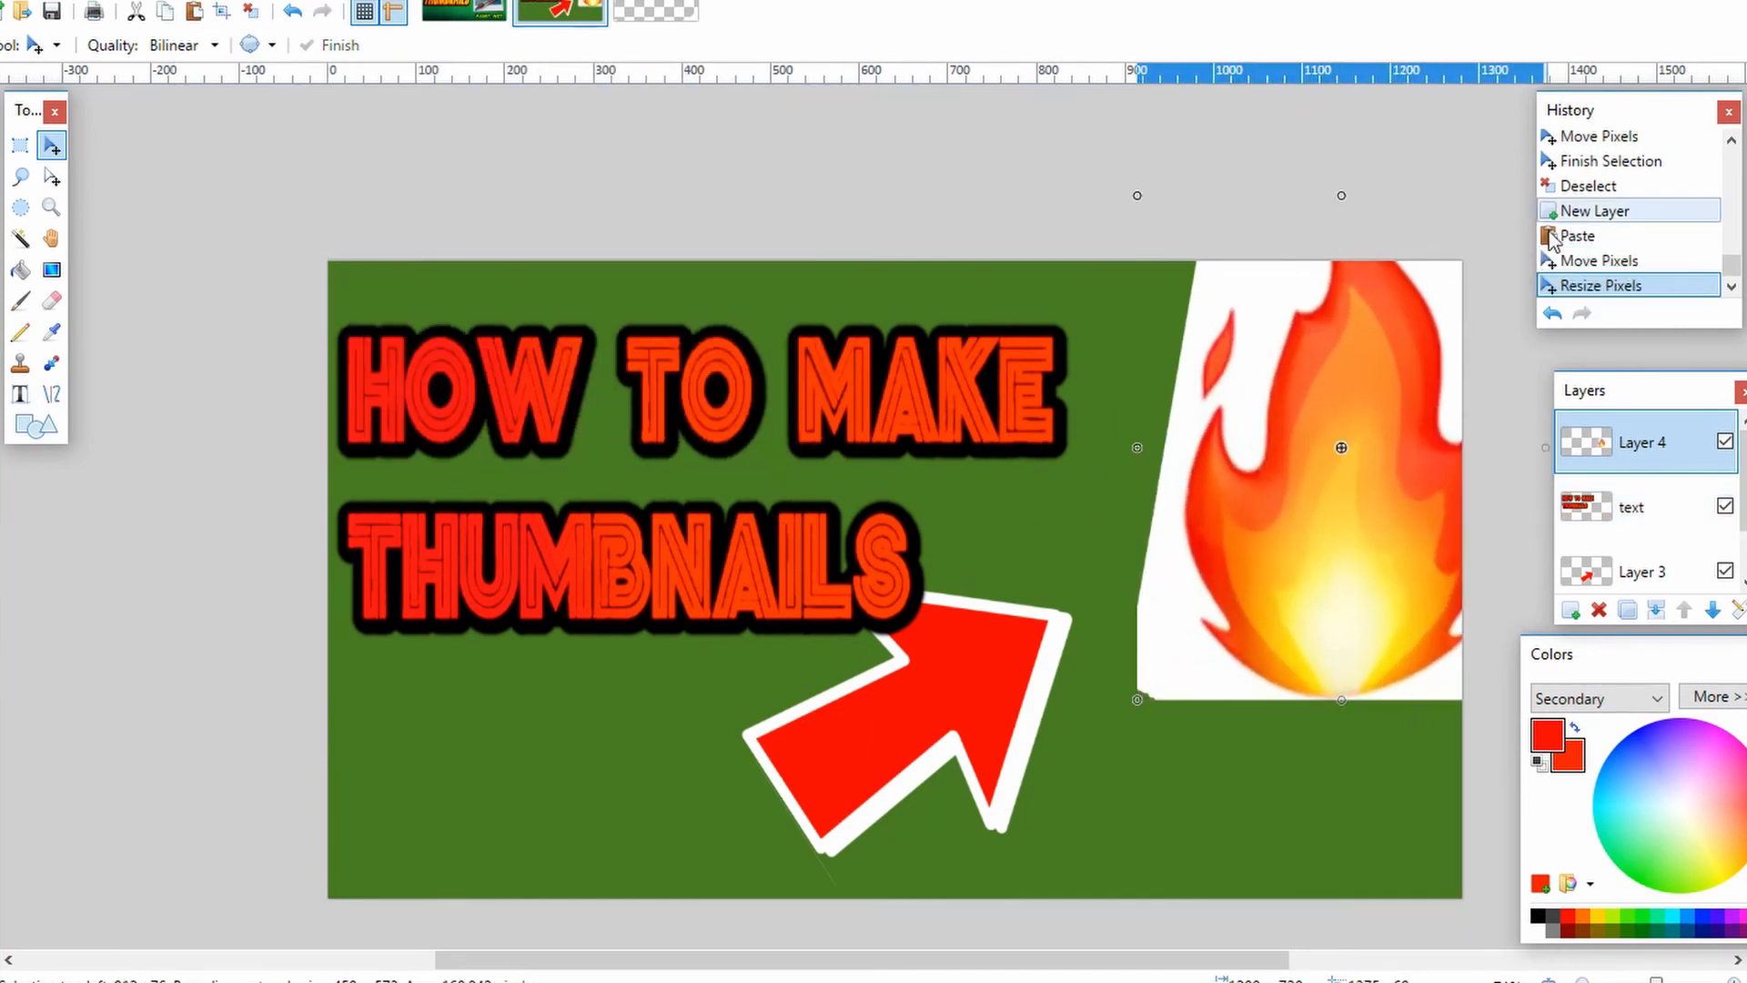
{"action": "left_click_drag", "start_coordinate": [1307, 655], "coordinate": [1178, 733]}
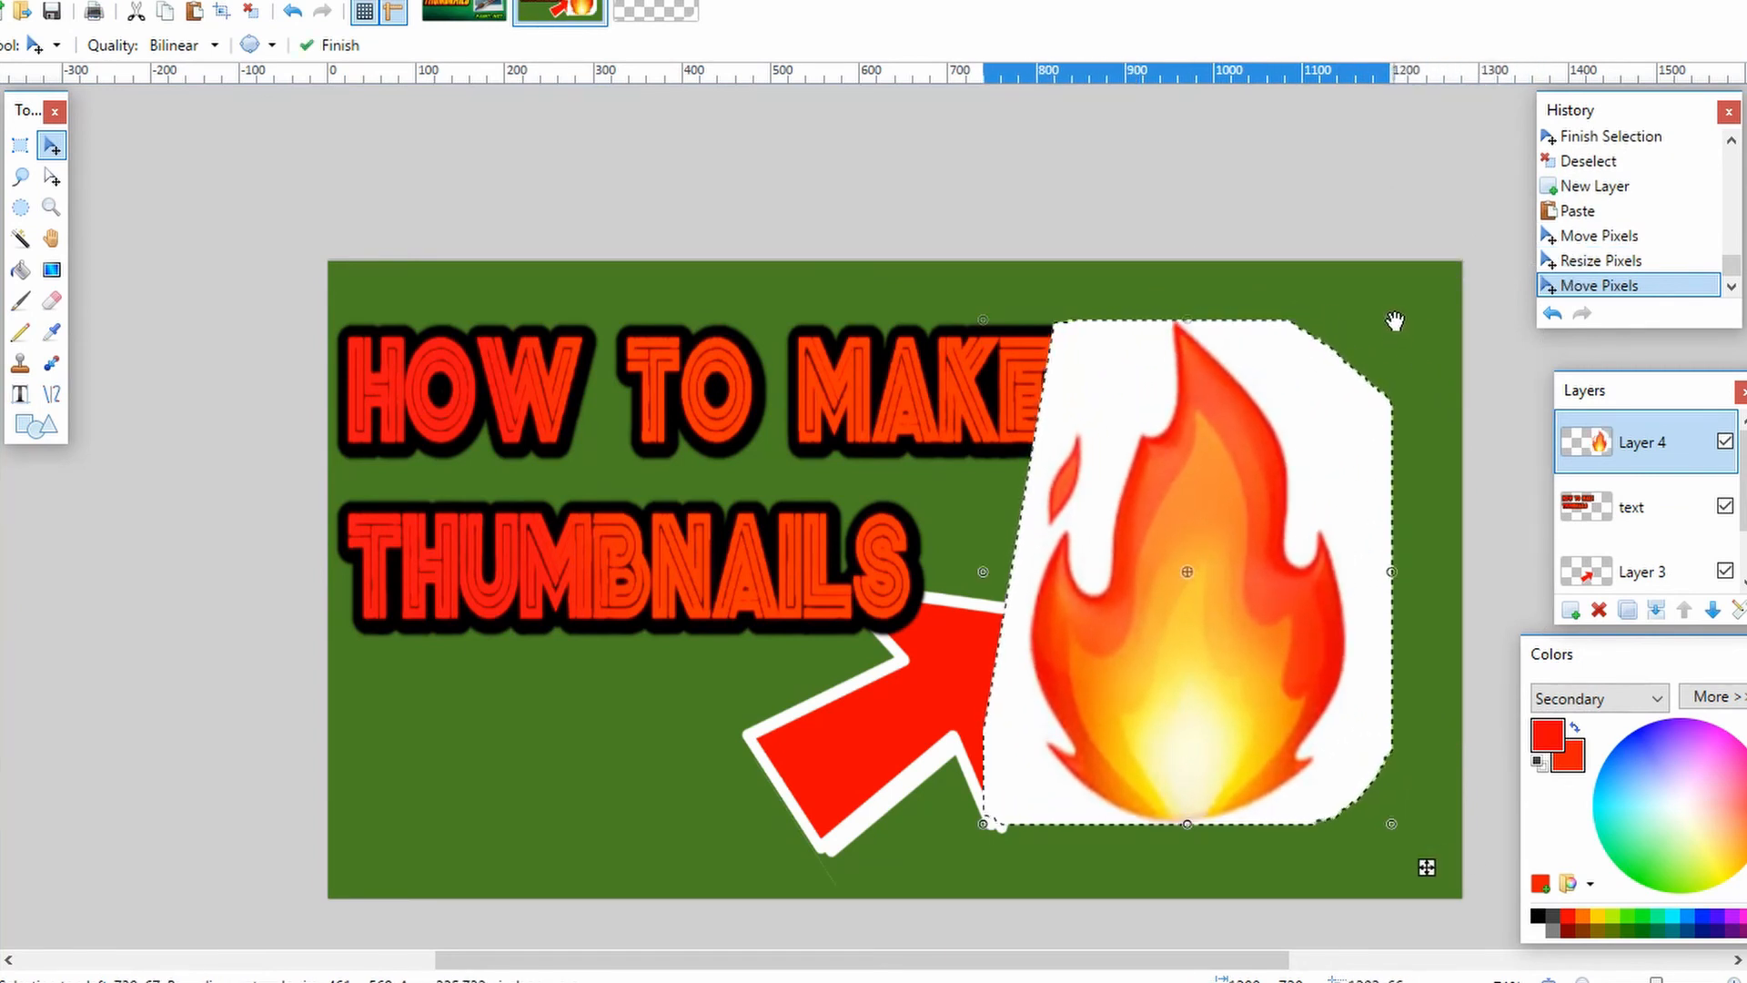
{"action": "left_click_drag", "start_coordinate": [1395, 321], "coordinate": [1506, 314]}
{"action": "left_click_drag", "start_coordinate": [1220, 671], "coordinate": [1142, 694]}
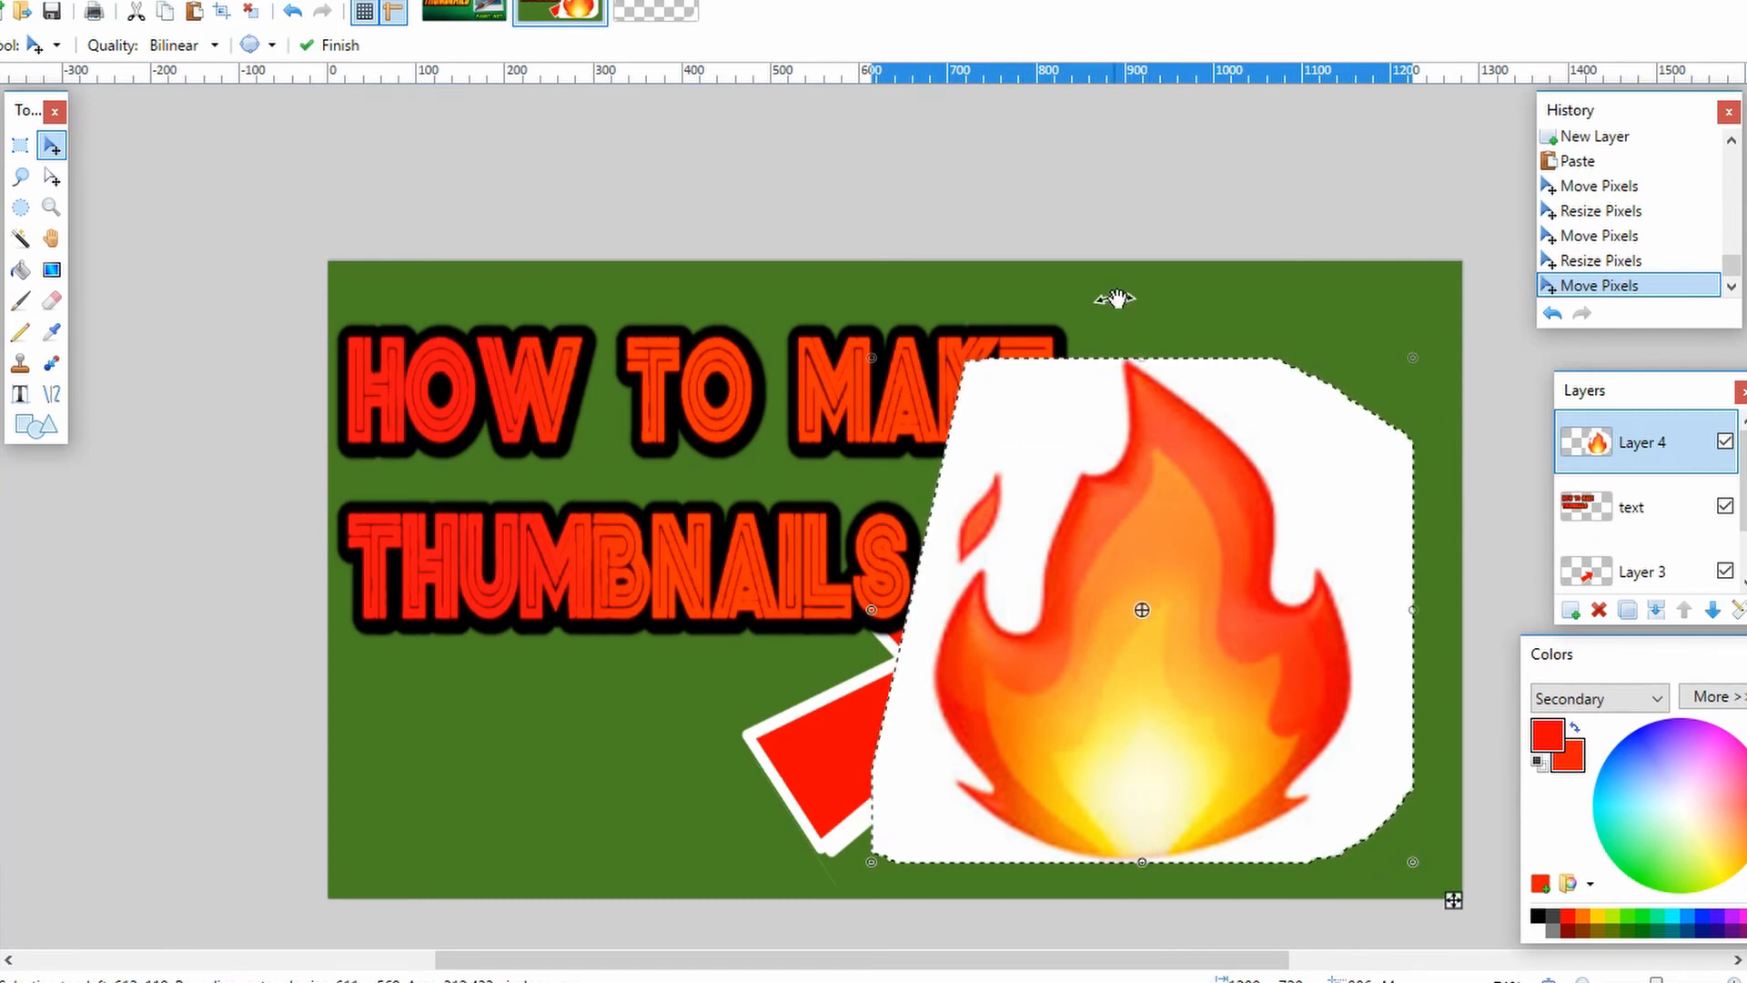
Step: Choose the Eraser with a brush width of 50 and deselect the flame
{"action": "left_click", "coordinate": [20, 148]}
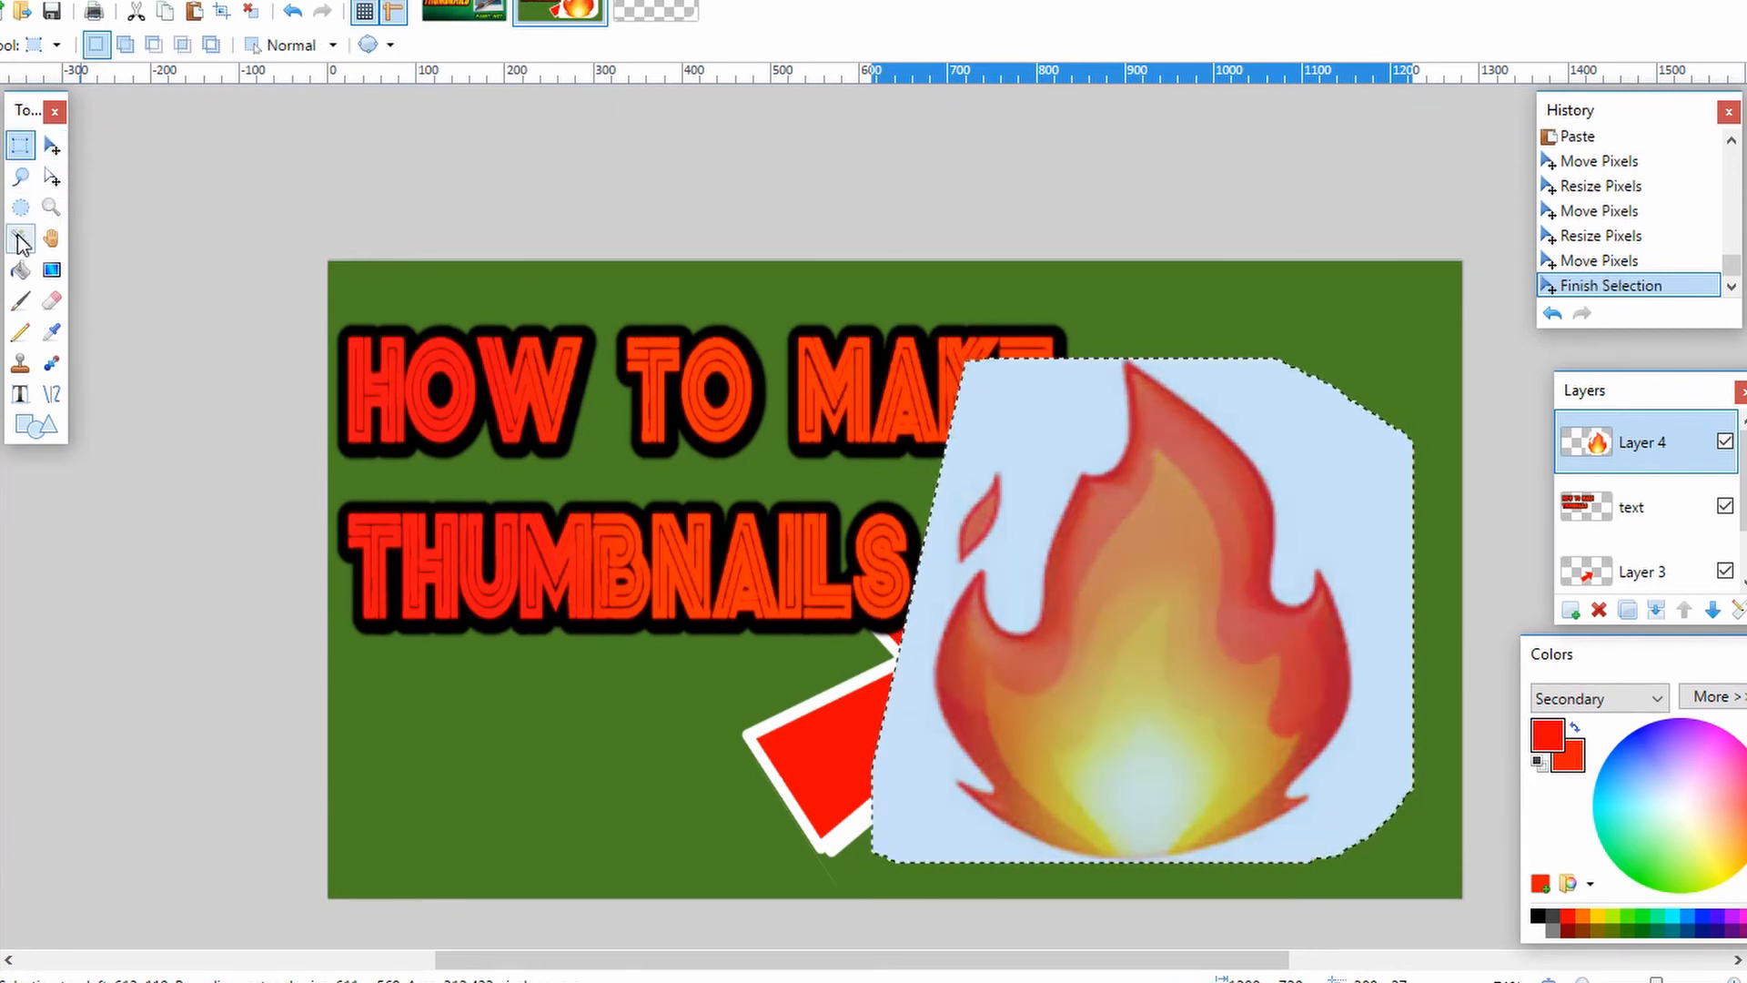
{"action": "left_click", "coordinate": [58, 301]}
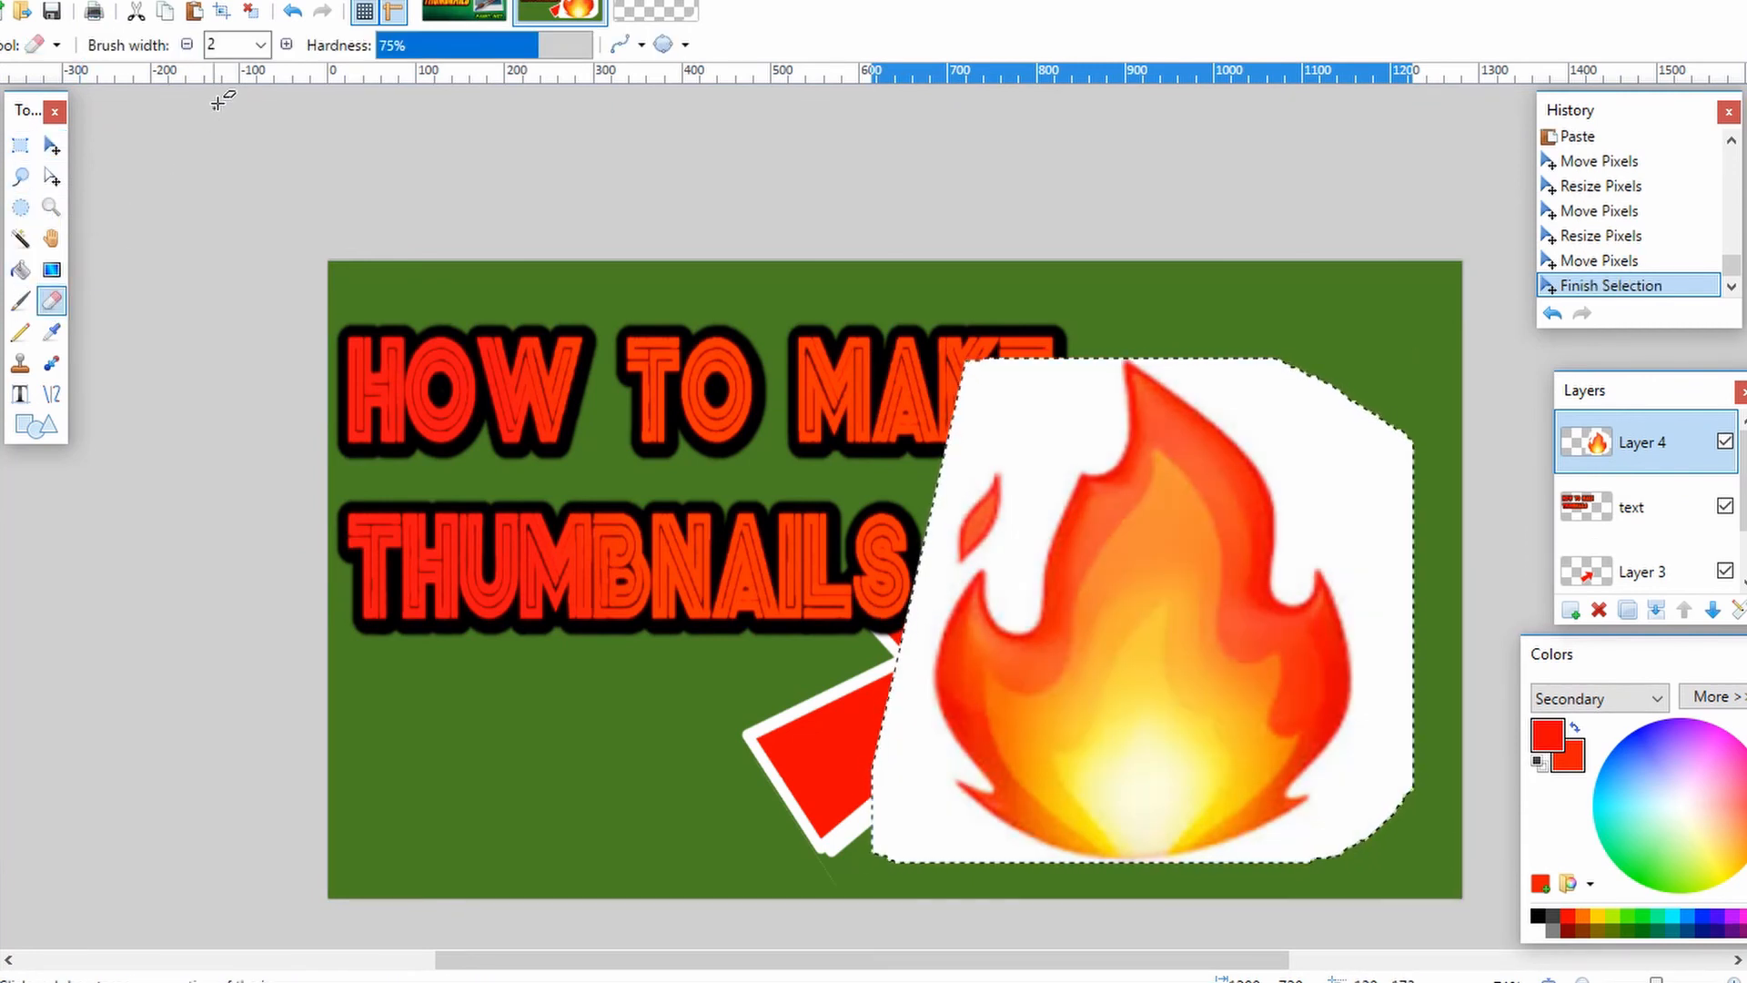
{"action": "left_click", "coordinate": [261, 45]}
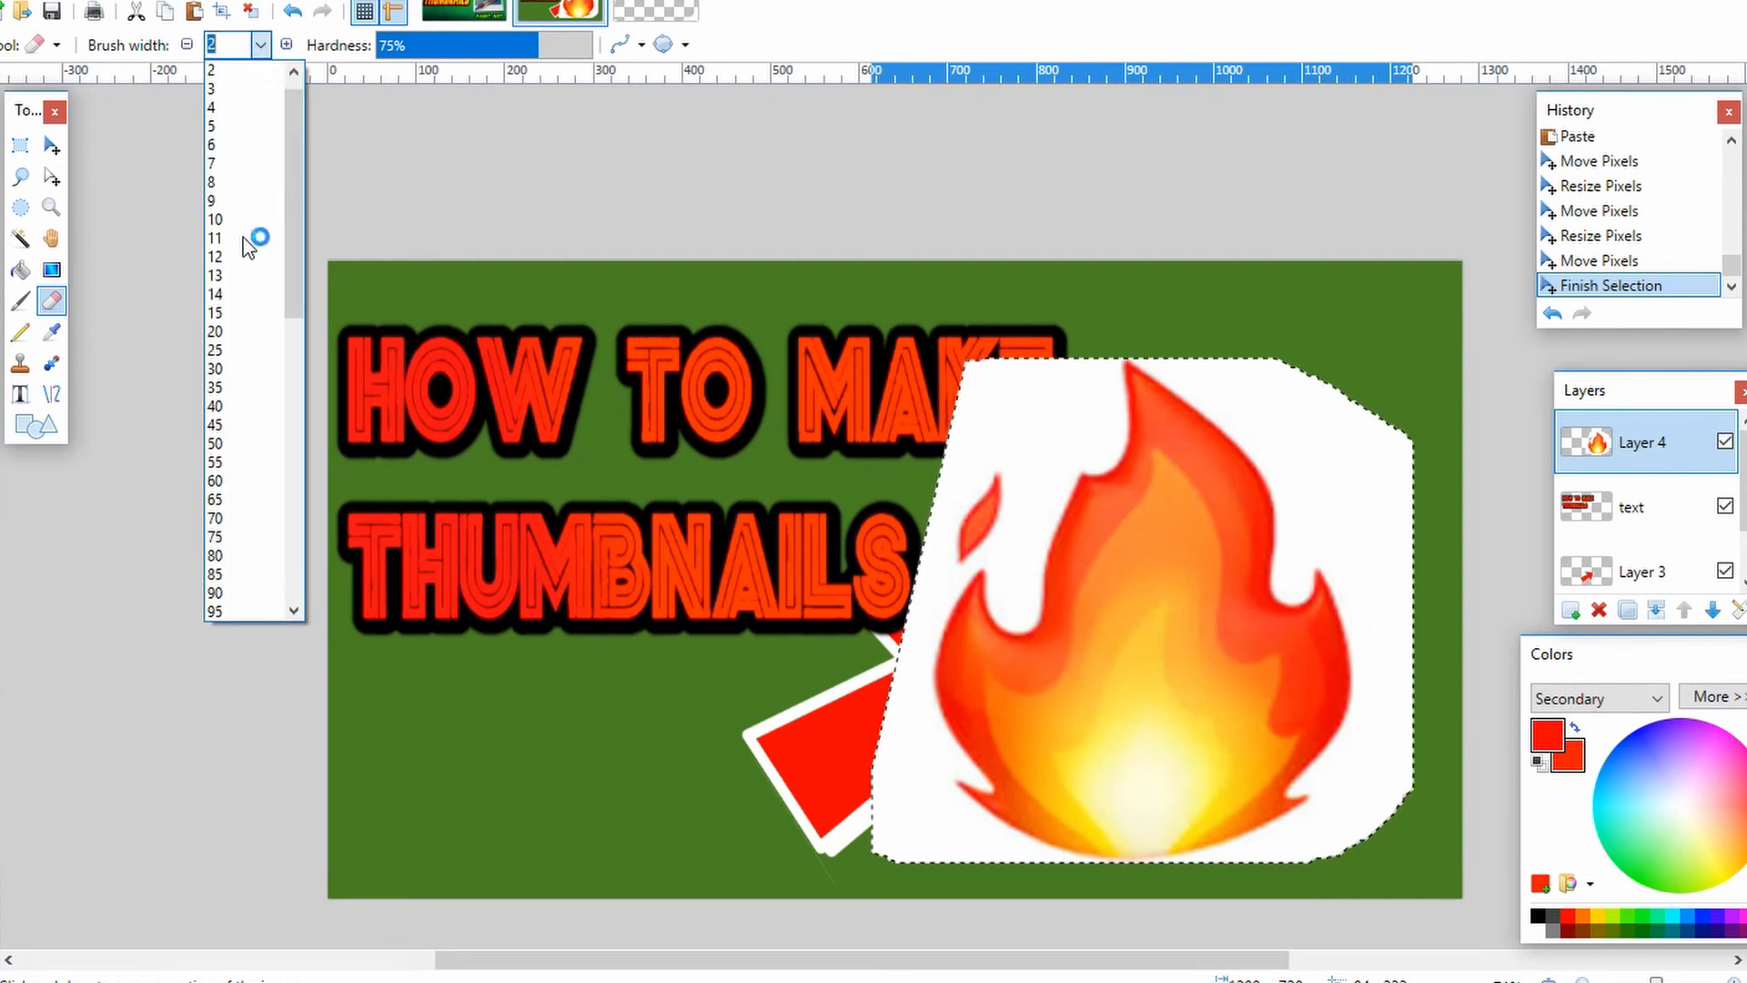
{"action": "left_click", "coordinate": [246, 444]}
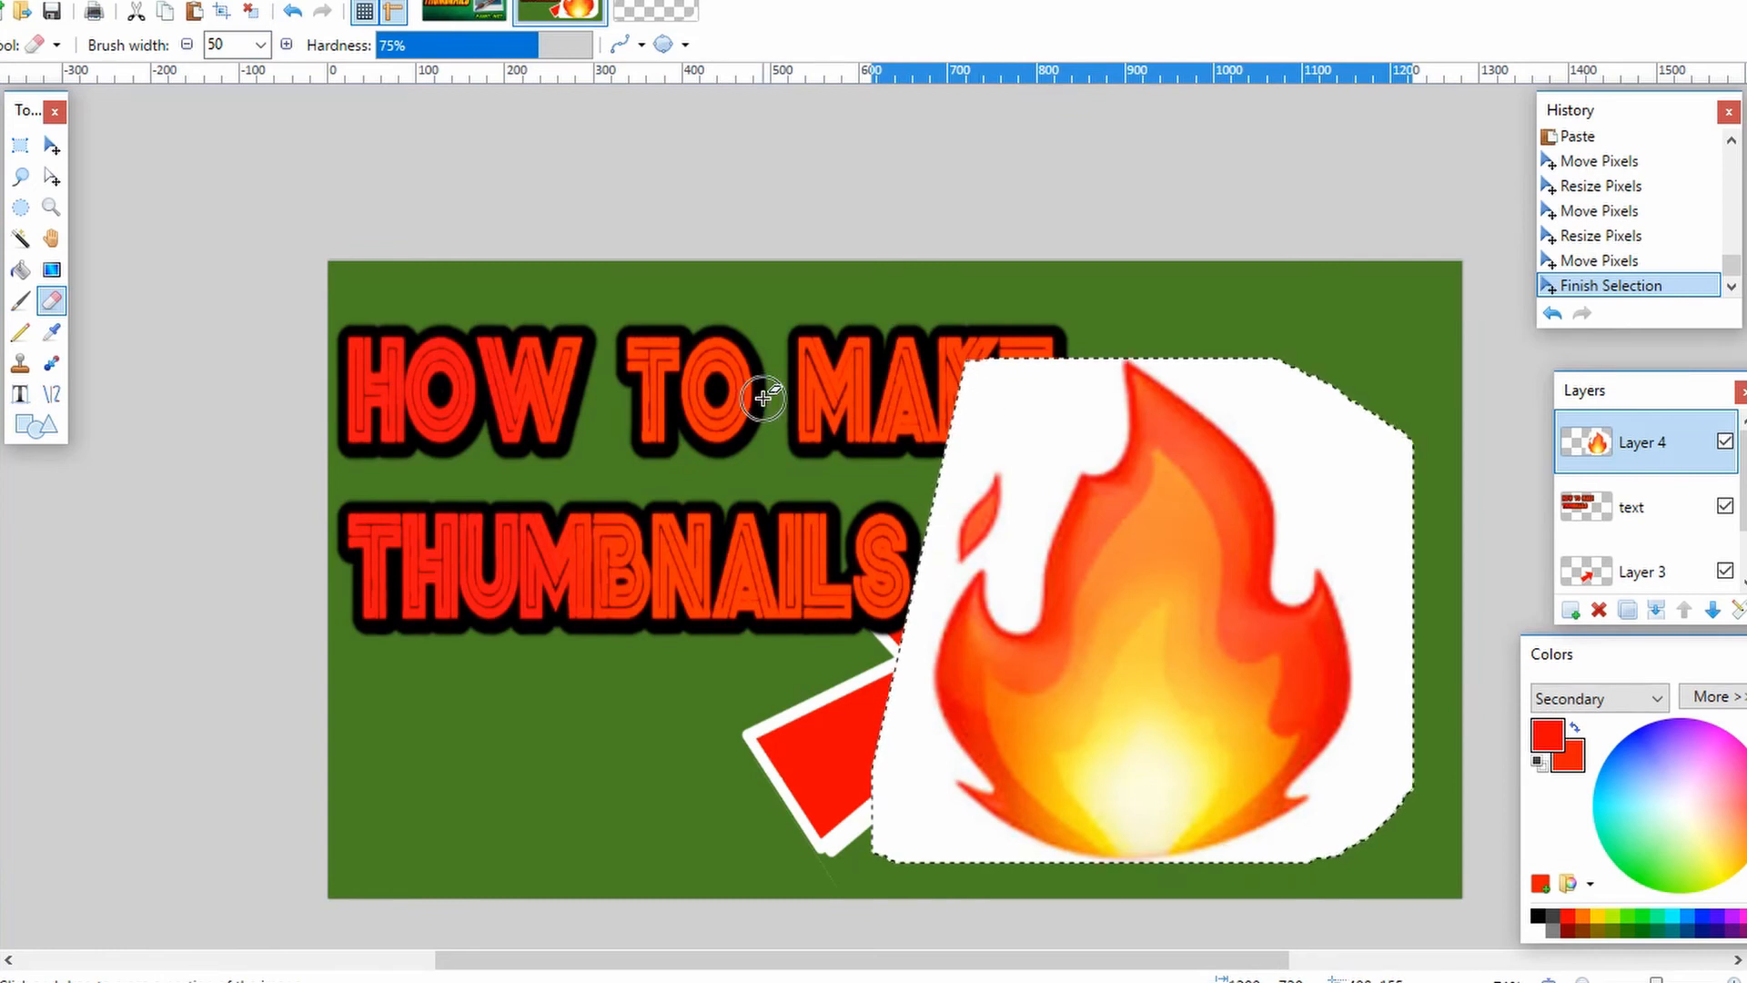
{"action": "key", "text": "ctrl+d"}
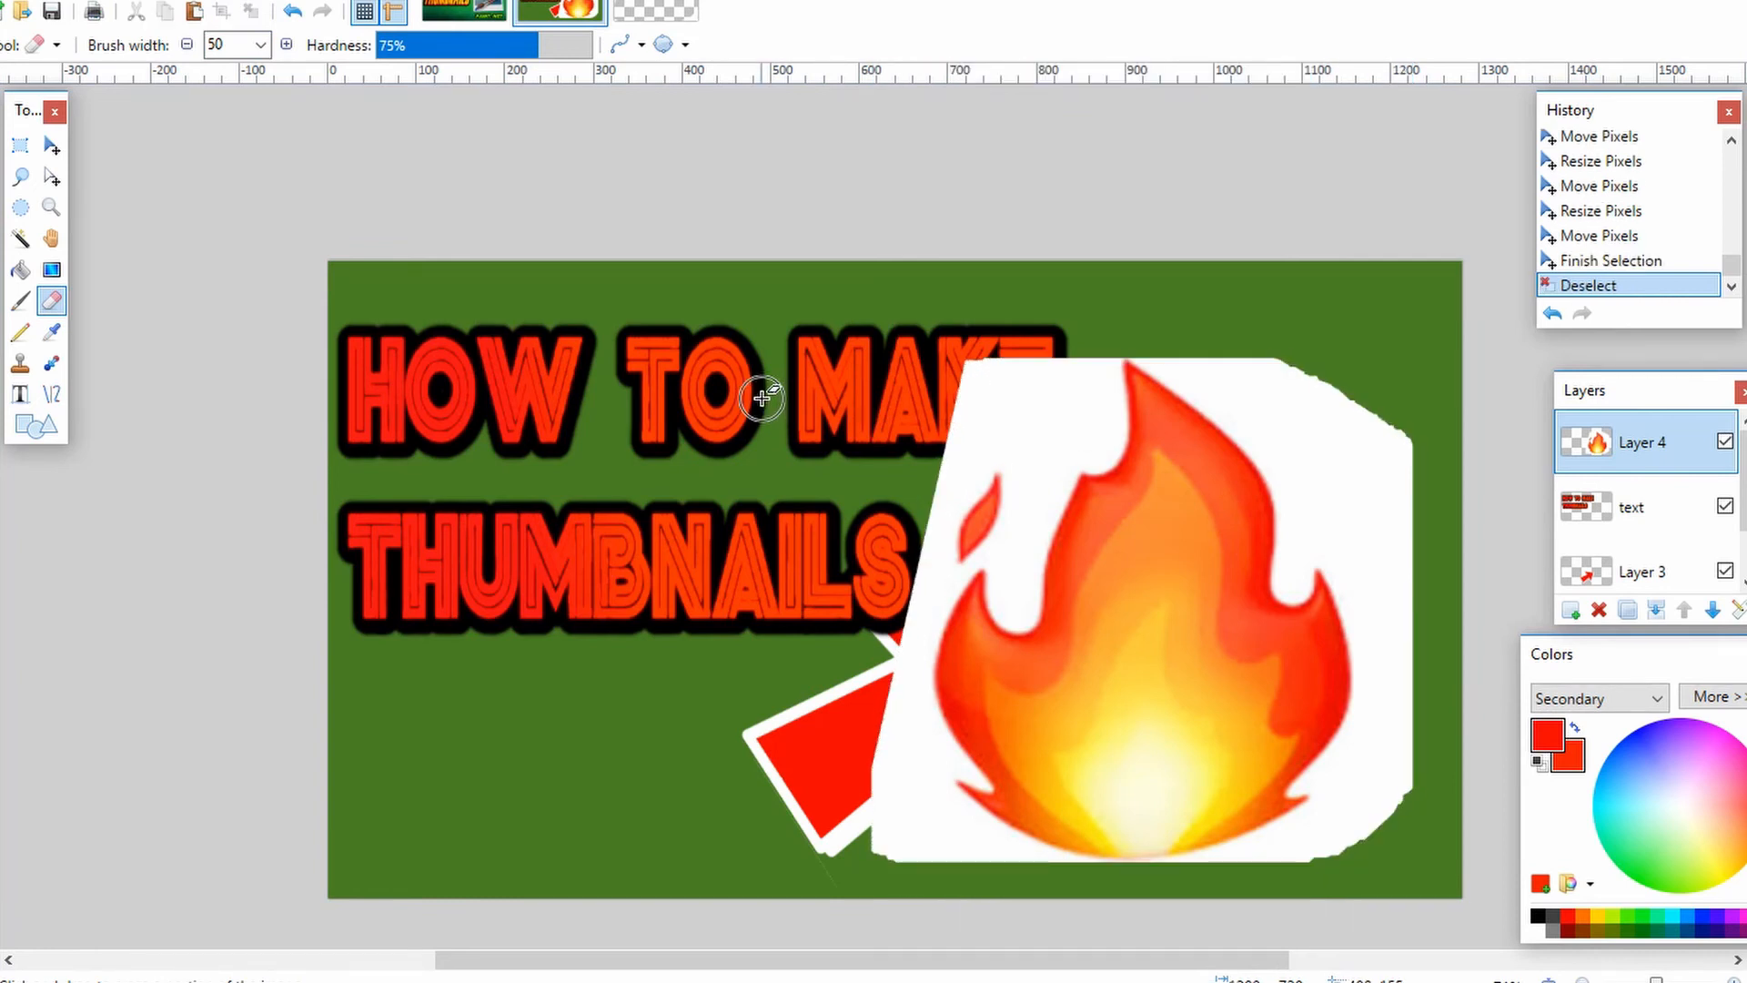
Step: Erase the bulk of the white background around the outside of the flame
{"action": "mouse_move", "coordinate": [762, 398]}
{"action": "left_mouse_down"}
{"action": "mouse_move", "coordinate": [946, 397]}
{"action": "mouse_move", "coordinate": [988, 362]}
{"action": "mouse_move", "coordinate": [1027, 366]}
{"action": "mouse_move", "coordinate": [1001, 393]}
{"action": "mouse_move", "coordinate": [1026, 357]}
{"action": "mouse_move", "coordinate": [960, 439]}
{"action": "mouse_move", "coordinate": [999, 384]}
{"action": "mouse_move", "coordinate": [1020, 402]}
{"action": "mouse_move", "coordinate": [1062, 359]}
{"action": "mouse_move", "coordinate": [1071, 394]}
{"action": "mouse_move", "coordinate": [1088, 373]}
{"action": "mouse_move", "coordinate": [1092, 411]}
{"action": "mouse_move", "coordinate": [929, 478]}
{"action": "mouse_move", "coordinate": [898, 706]}
{"action": "mouse_move", "coordinate": [887, 817]}
{"action": "mouse_move", "coordinate": [907, 846]}
{"action": "mouse_move", "coordinate": [1033, 875]}
{"action": "left_mouse_up"}
{"action": "mouse_move", "coordinate": [1169, 885]}
{"action": "left_mouse_down"}
{"action": "mouse_move", "coordinate": [1310, 860]}
{"action": "mouse_move", "coordinate": [1449, 764]}
{"action": "mouse_move", "coordinate": [1338, 831]}
{"action": "mouse_move", "coordinate": [1424, 619]}
{"action": "mouse_move", "coordinate": [1392, 792]}
{"action": "mouse_move", "coordinate": [1392, 437]}
{"action": "left_mouse_up"}
{"action": "mouse_move", "coordinate": [1401, 512]}
{"action": "left_mouse_down"}
{"action": "mouse_move", "coordinate": [1263, 381]}
{"action": "mouse_move", "coordinate": [1166, 355]}
{"action": "mouse_move", "coordinate": [1259, 364]}
{"action": "mouse_move", "coordinate": [1387, 444]}
{"action": "mouse_move", "coordinate": [1221, 391]}
{"action": "mouse_move", "coordinate": [1281, 427]}
{"action": "mouse_move", "coordinate": [1380, 547]}
{"action": "mouse_move", "coordinate": [1381, 526]}
{"action": "mouse_move", "coordinate": [1324, 442]}
{"action": "mouse_move", "coordinate": [1377, 559]}
{"action": "mouse_move", "coordinate": [1393, 693]}
{"action": "left_mouse_up"}
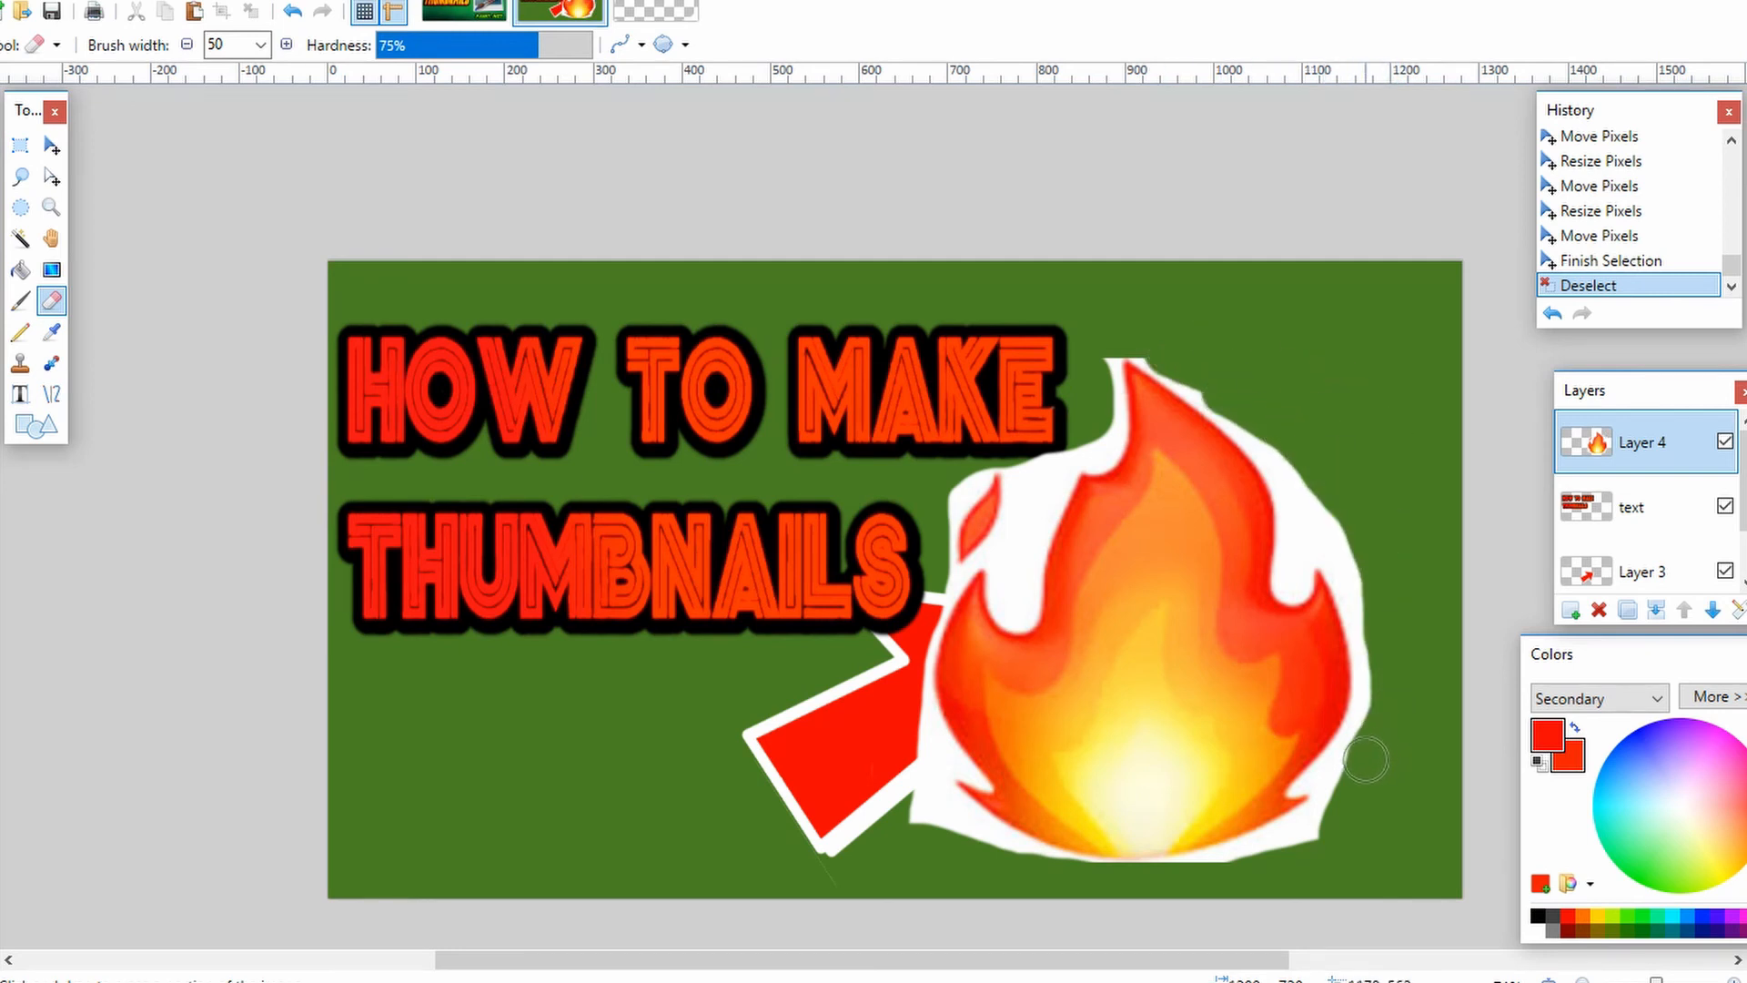
{"action": "left_click_drag", "start_coordinate": [1334, 820], "coordinate": [1217, 869]}
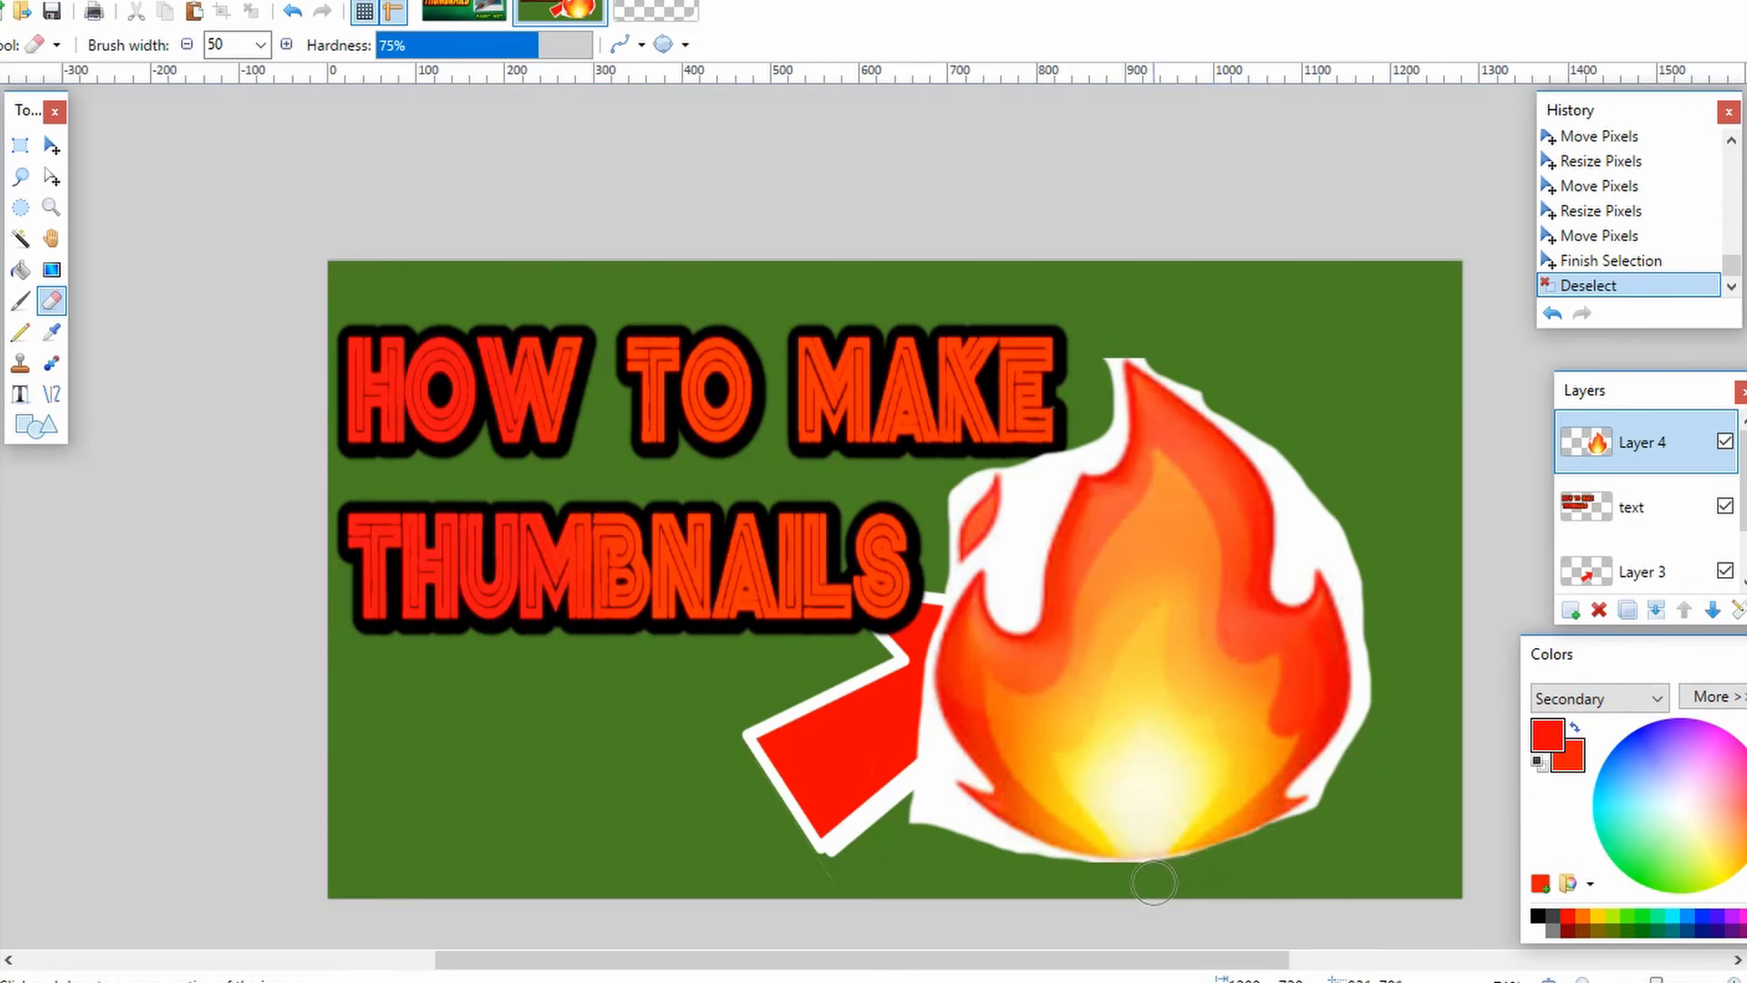
{"action": "mouse_move", "coordinate": [1060, 883]}
{"action": "left_mouse_down"}
{"action": "mouse_move", "coordinate": [923, 808]}
{"action": "mouse_move", "coordinate": [896, 762]}
{"action": "mouse_move", "coordinate": [914, 755]}
{"action": "mouse_move", "coordinate": [939, 789]}
{"action": "mouse_move", "coordinate": [912, 716]}
{"action": "left_mouse_up"}
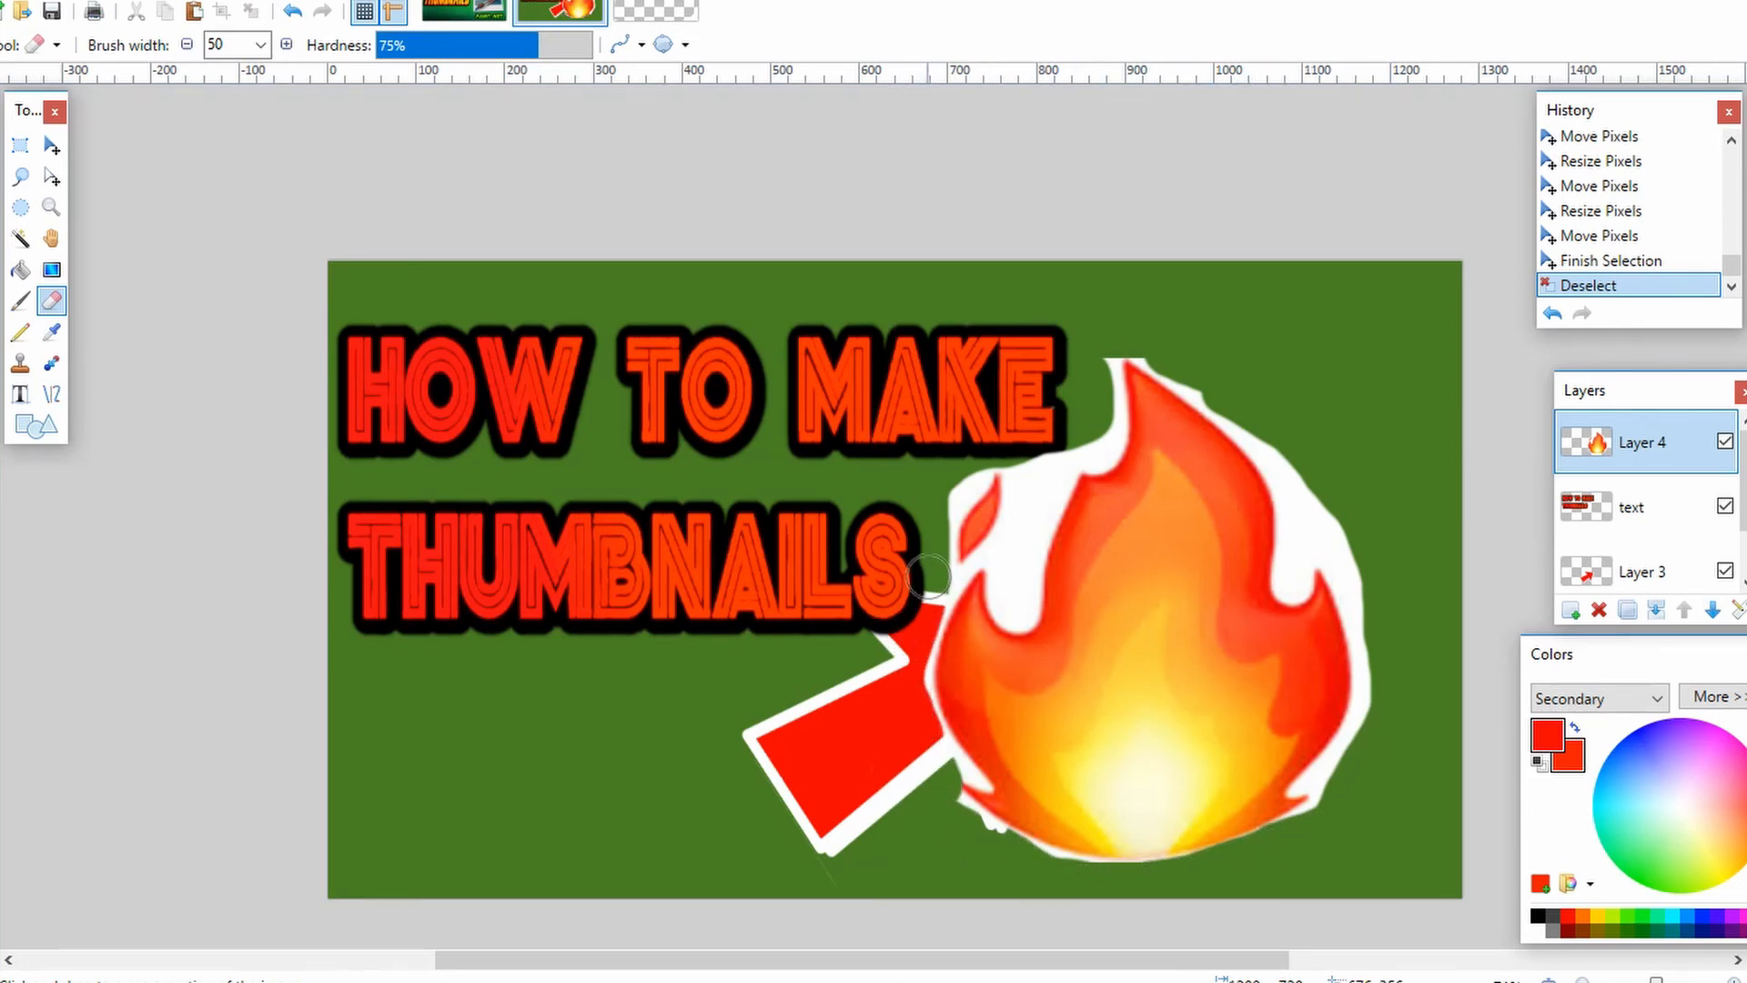
{"action": "mouse_move", "coordinate": [940, 549]}
{"action": "left_mouse_down"}
{"action": "mouse_move", "coordinate": [954, 480]}
{"action": "mouse_move", "coordinate": [1063, 441]}
{"action": "left_mouse_up"}
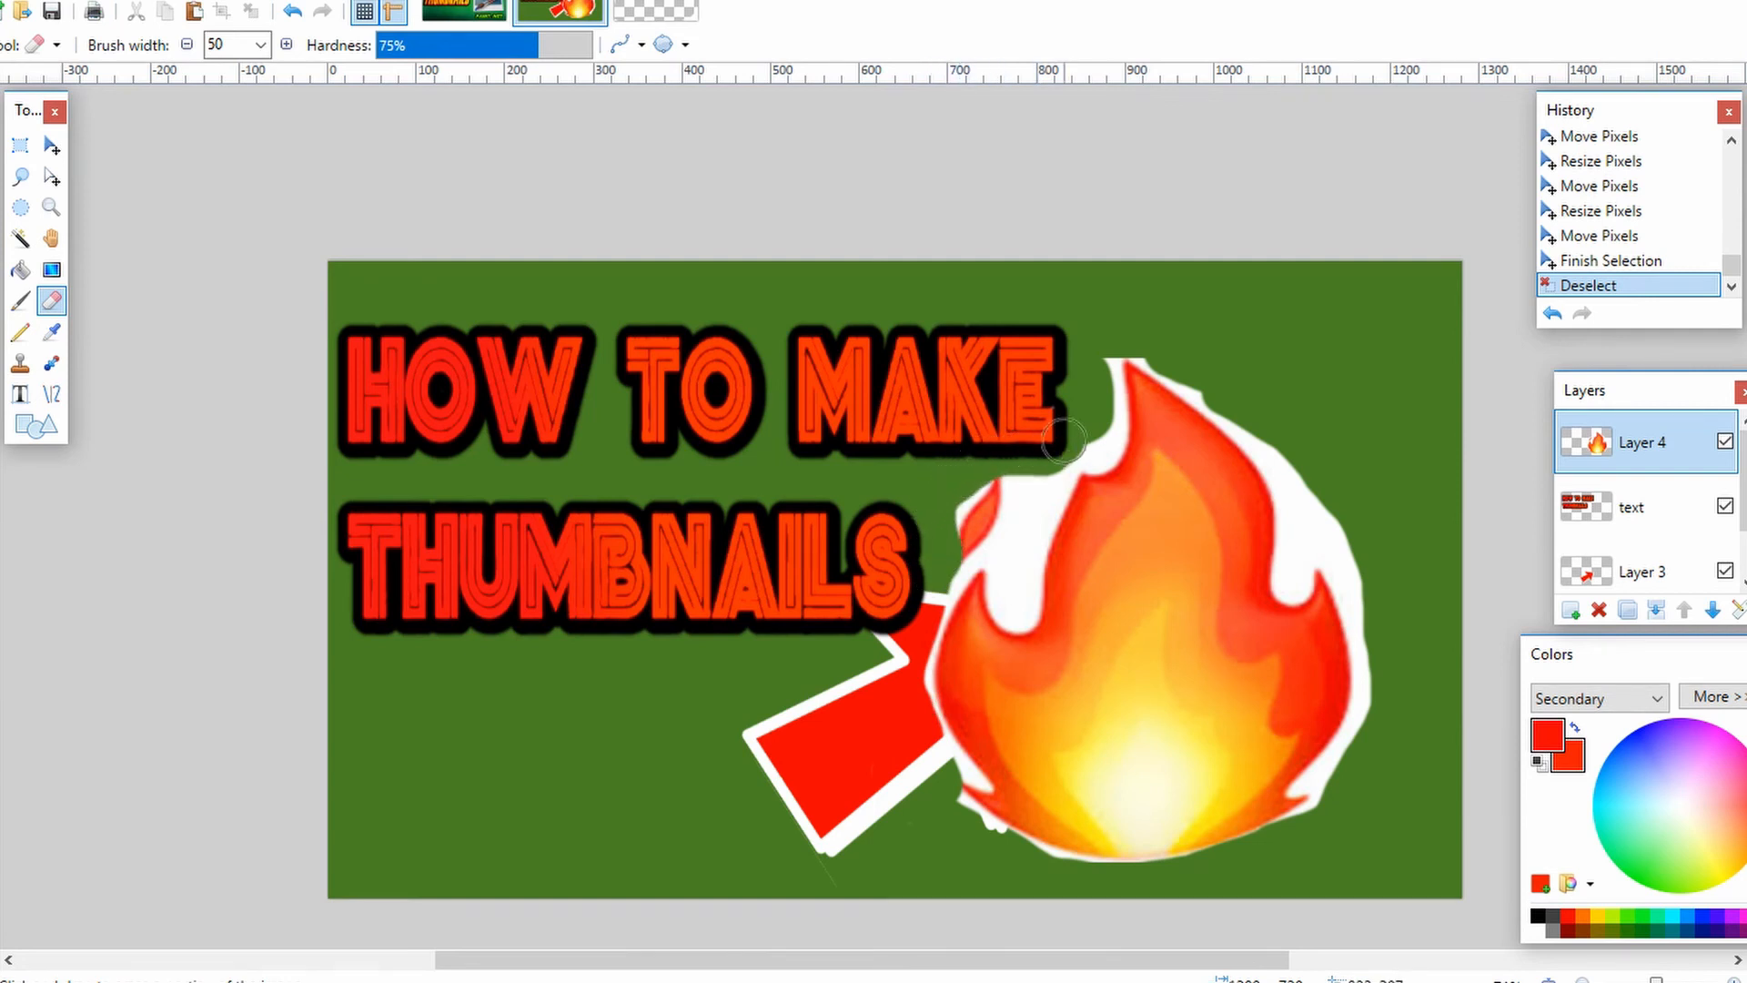
Step: Erase the remaining white along the flame's tip, right edge and the notch beside its right-hand point
{"action": "mouse_move", "coordinate": [1098, 332]}
{"action": "left_mouse_down"}
{"action": "mouse_move", "coordinate": [1231, 386]}
{"action": "mouse_move", "coordinate": [1318, 489]}
{"action": "mouse_move", "coordinate": [1373, 631]}
{"action": "mouse_move", "coordinate": [1371, 730]}
{"action": "mouse_move", "coordinate": [1336, 787]}
{"action": "left_mouse_up"}
{"action": "mouse_move", "coordinate": [1311, 459]}
{"action": "left_mouse_down"}
{"action": "mouse_move", "coordinate": [1299, 550]}
{"action": "mouse_move", "coordinate": [1336, 556]}
{"action": "mouse_move", "coordinate": [1354, 592]}
{"action": "mouse_move", "coordinate": [1380, 714]}
{"action": "mouse_move", "coordinate": [1325, 791]}
{"action": "left_mouse_up"}
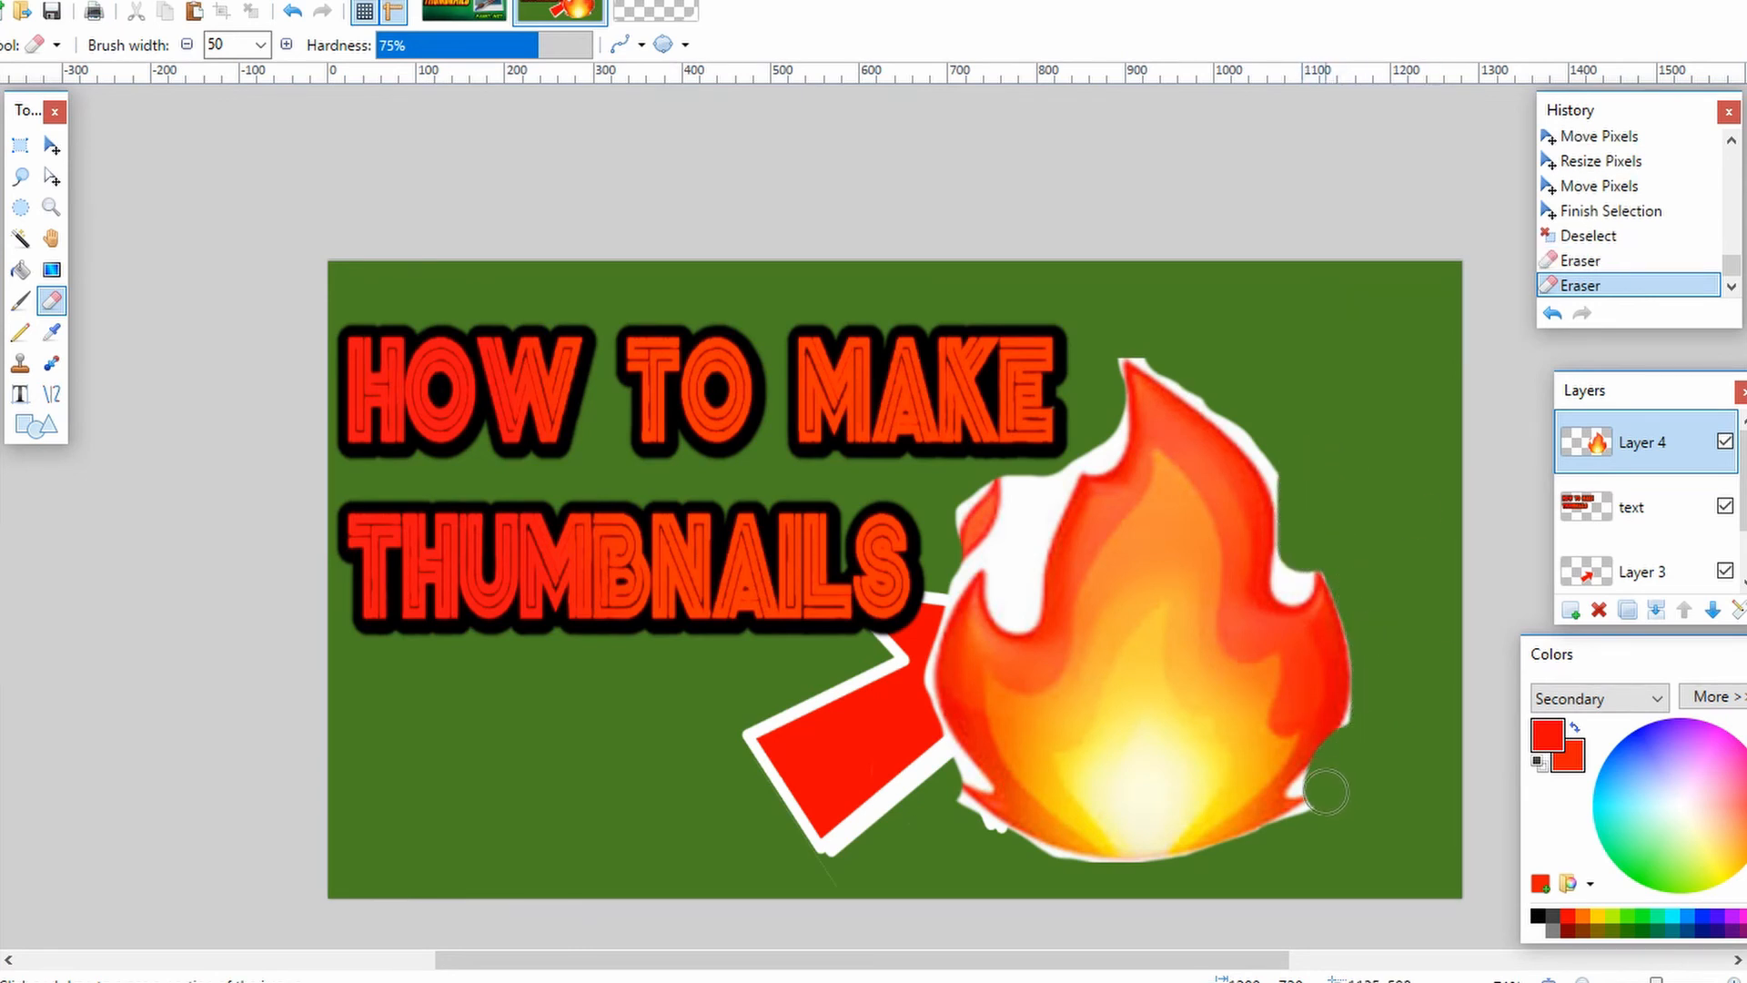
{"action": "mouse_move", "coordinate": [1269, 369]}
{"action": "left_mouse_down"}
{"action": "mouse_move", "coordinate": [1195, 374]}
{"action": "mouse_move", "coordinate": [1280, 462]}
{"action": "mouse_move", "coordinate": [1290, 510]}
{"action": "left_mouse_up"}
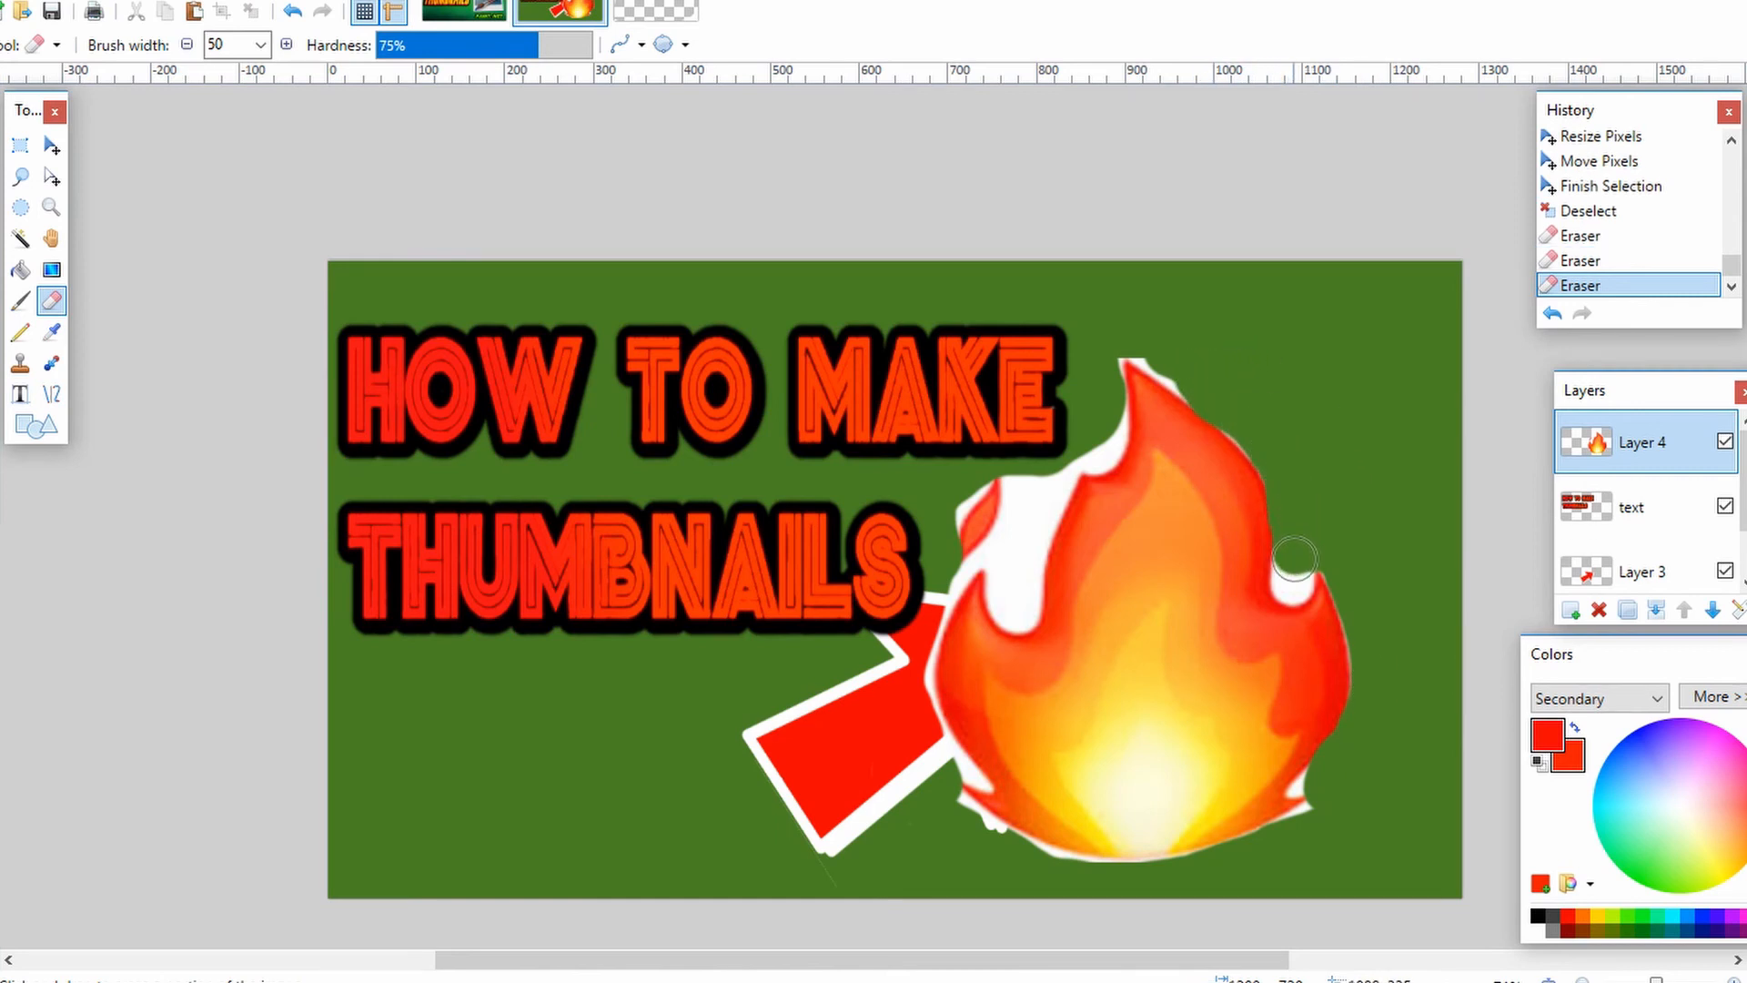
{"action": "left_click_drag", "start_coordinate": [1293, 579], "coordinate": [1294, 587]}
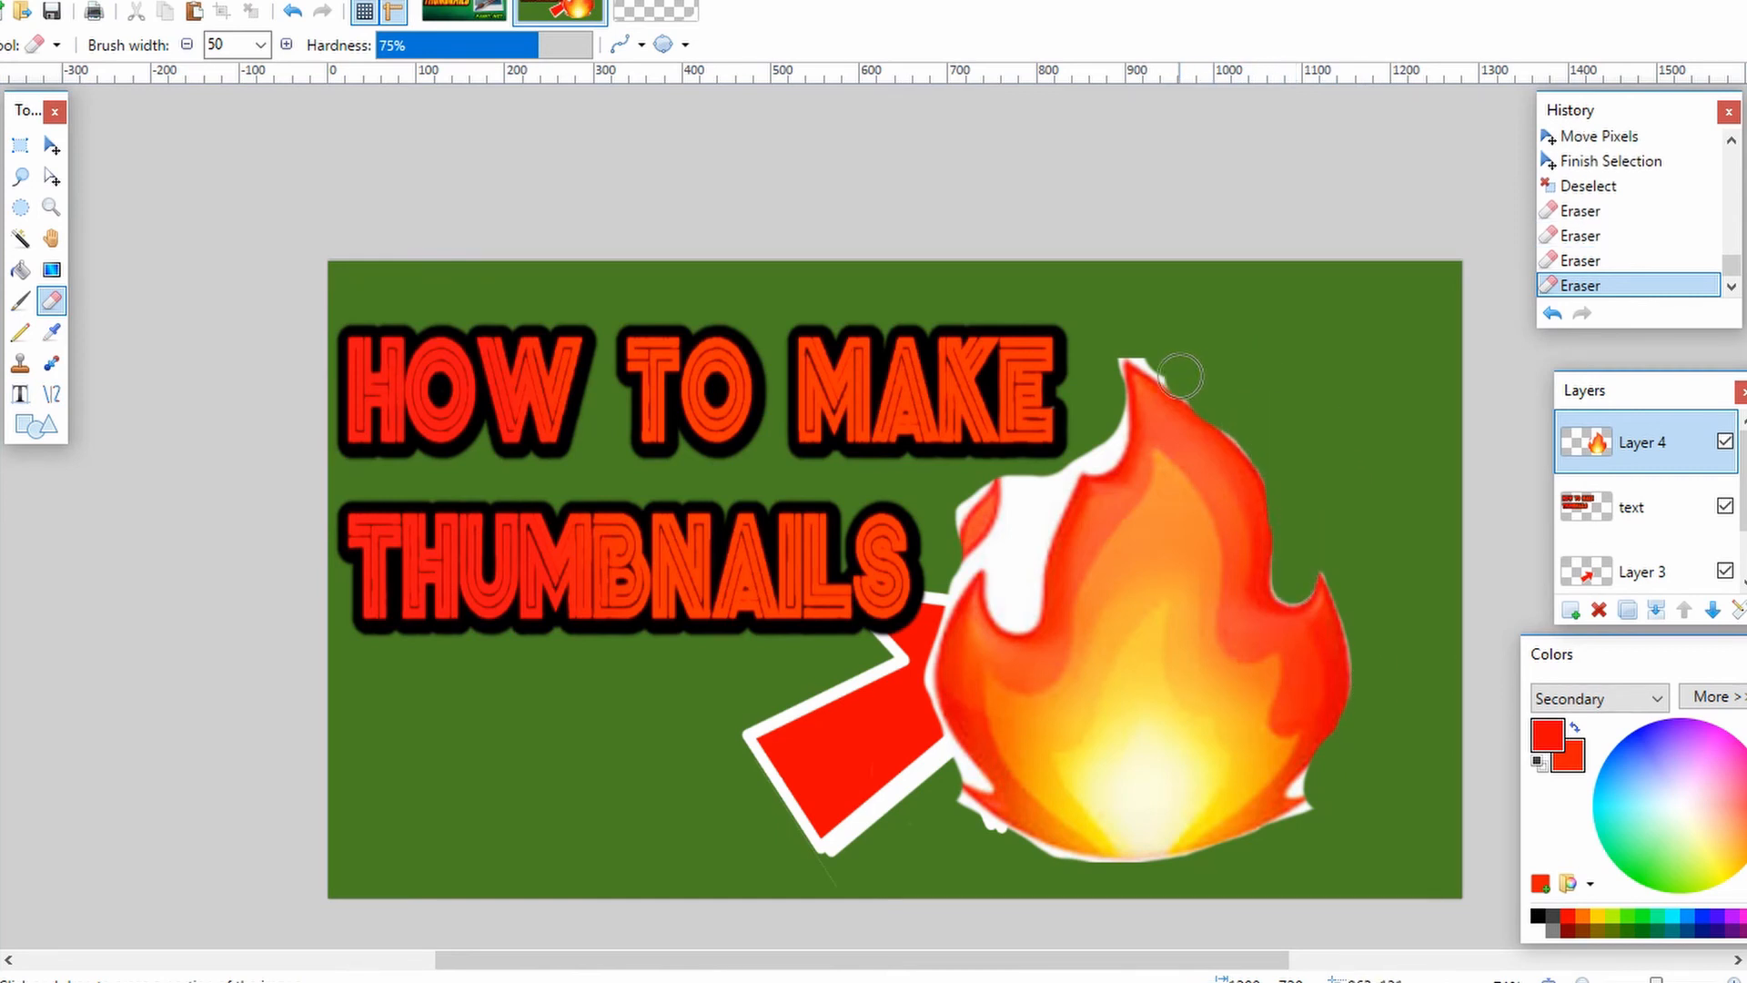
{"action": "left_click", "coordinate": [1241, 419]}
Step: Erase the white in the flame's left notch, around the small detached spark and along its lower edge
{"action": "left_click_drag", "start_coordinate": [1044, 414], "coordinate": [1017, 589]}
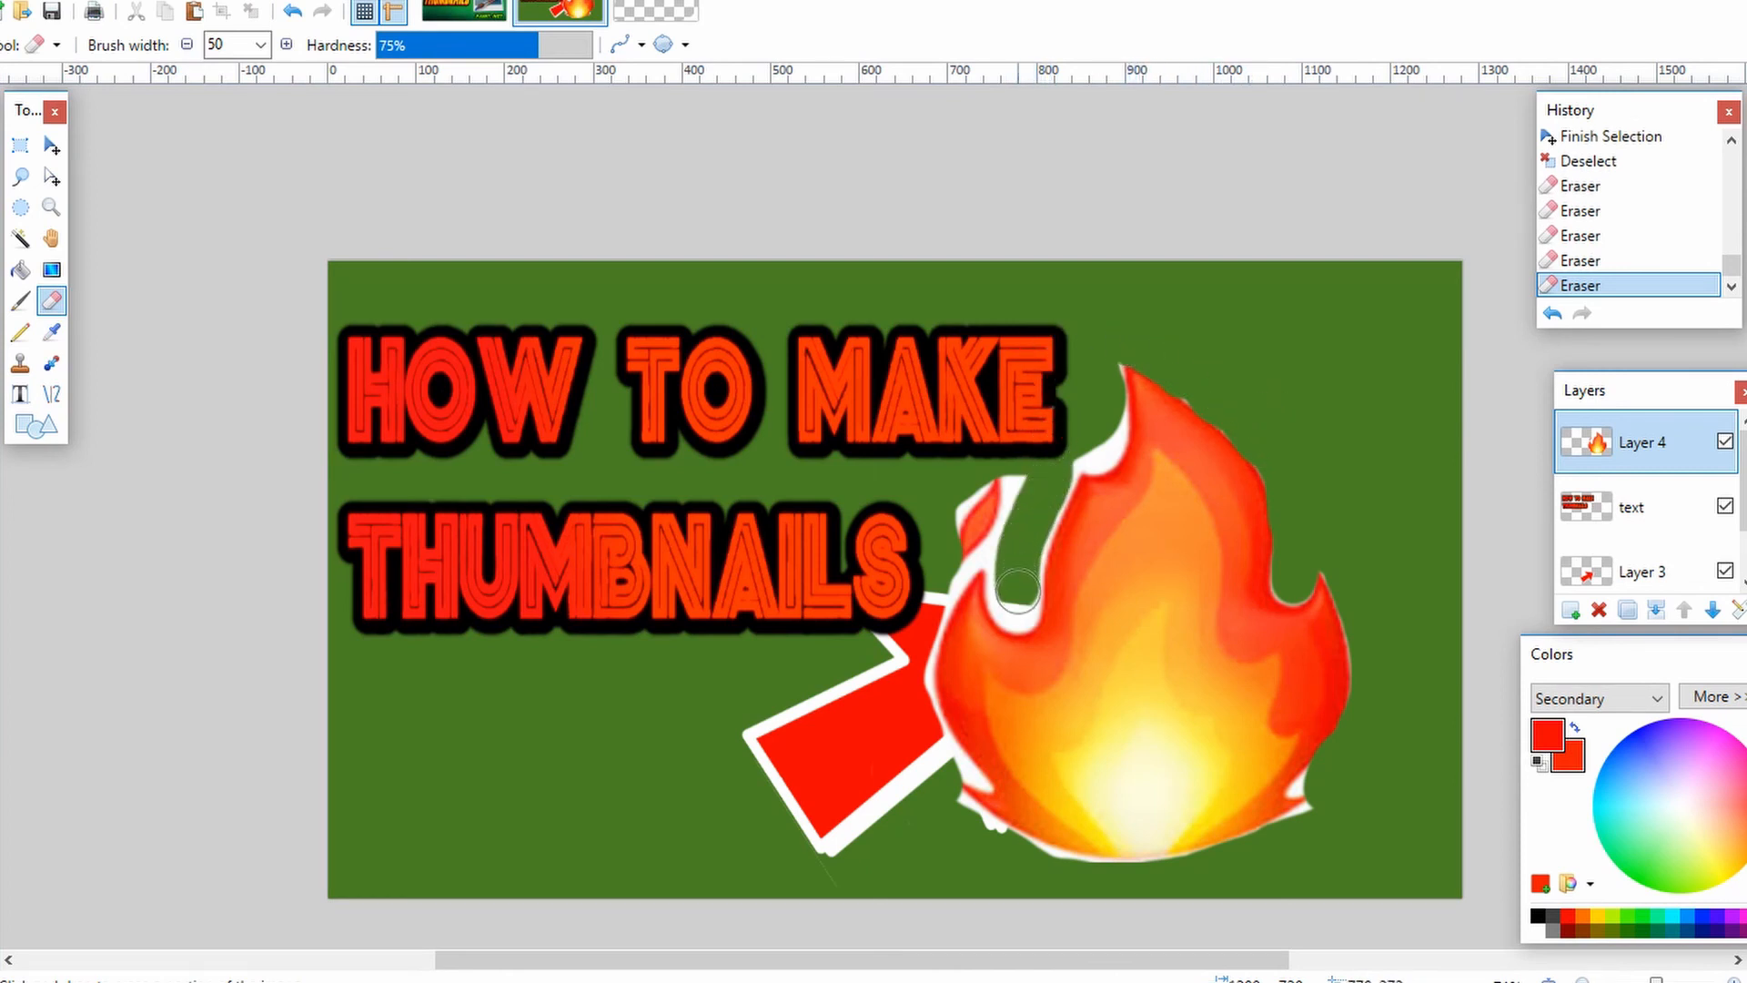
{"action": "mouse_move", "coordinate": [1043, 519]}
{"action": "left_mouse_down"}
{"action": "mouse_move", "coordinate": [1070, 446]}
{"action": "mouse_move", "coordinate": [1106, 430]}
{"action": "mouse_move", "coordinate": [1098, 371]}
{"action": "mouse_move", "coordinate": [1098, 437]}
{"action": "left_mouse_up"}
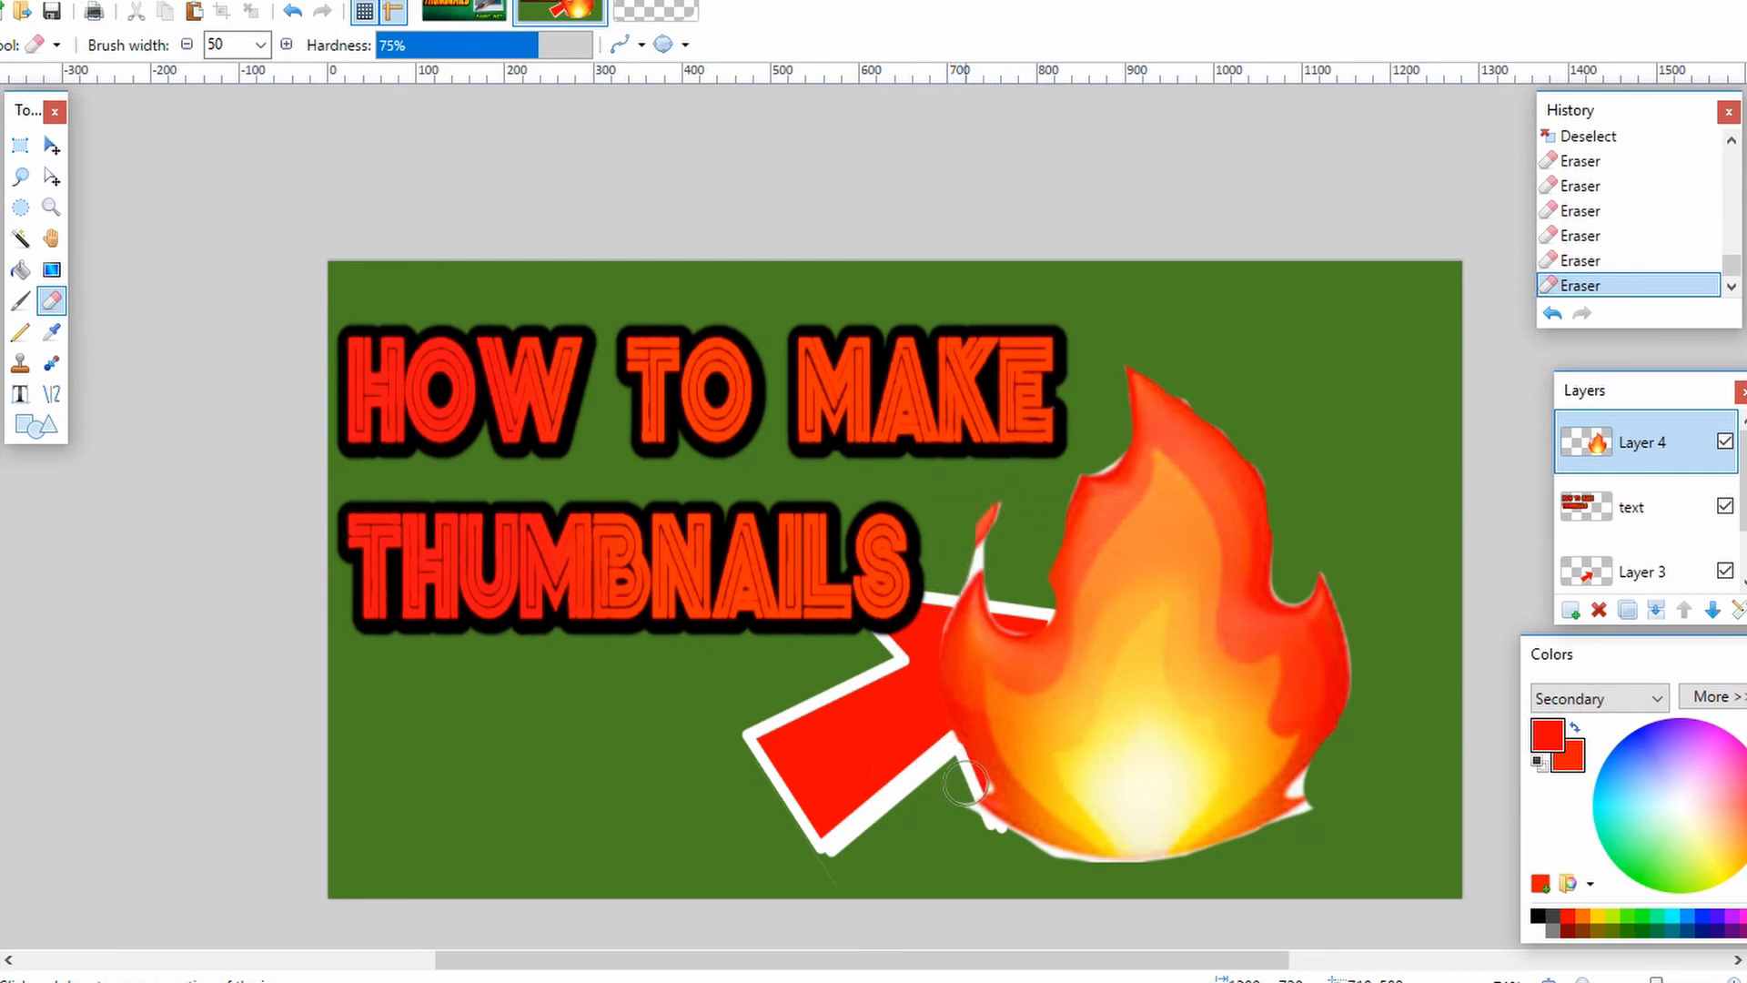
{"action": "mouse_move", "coordinate": [946, 810]}
{"action": "left_mouse_down"}
{"action": "mouse_move", "coordinate": [1165, 878]}
{"action": "mouse_move", "coordinate": [1269, 861]}
{"action": "mouse_move", "coordinate": [1321, 789]}
{"action": "left_mouse_up"}
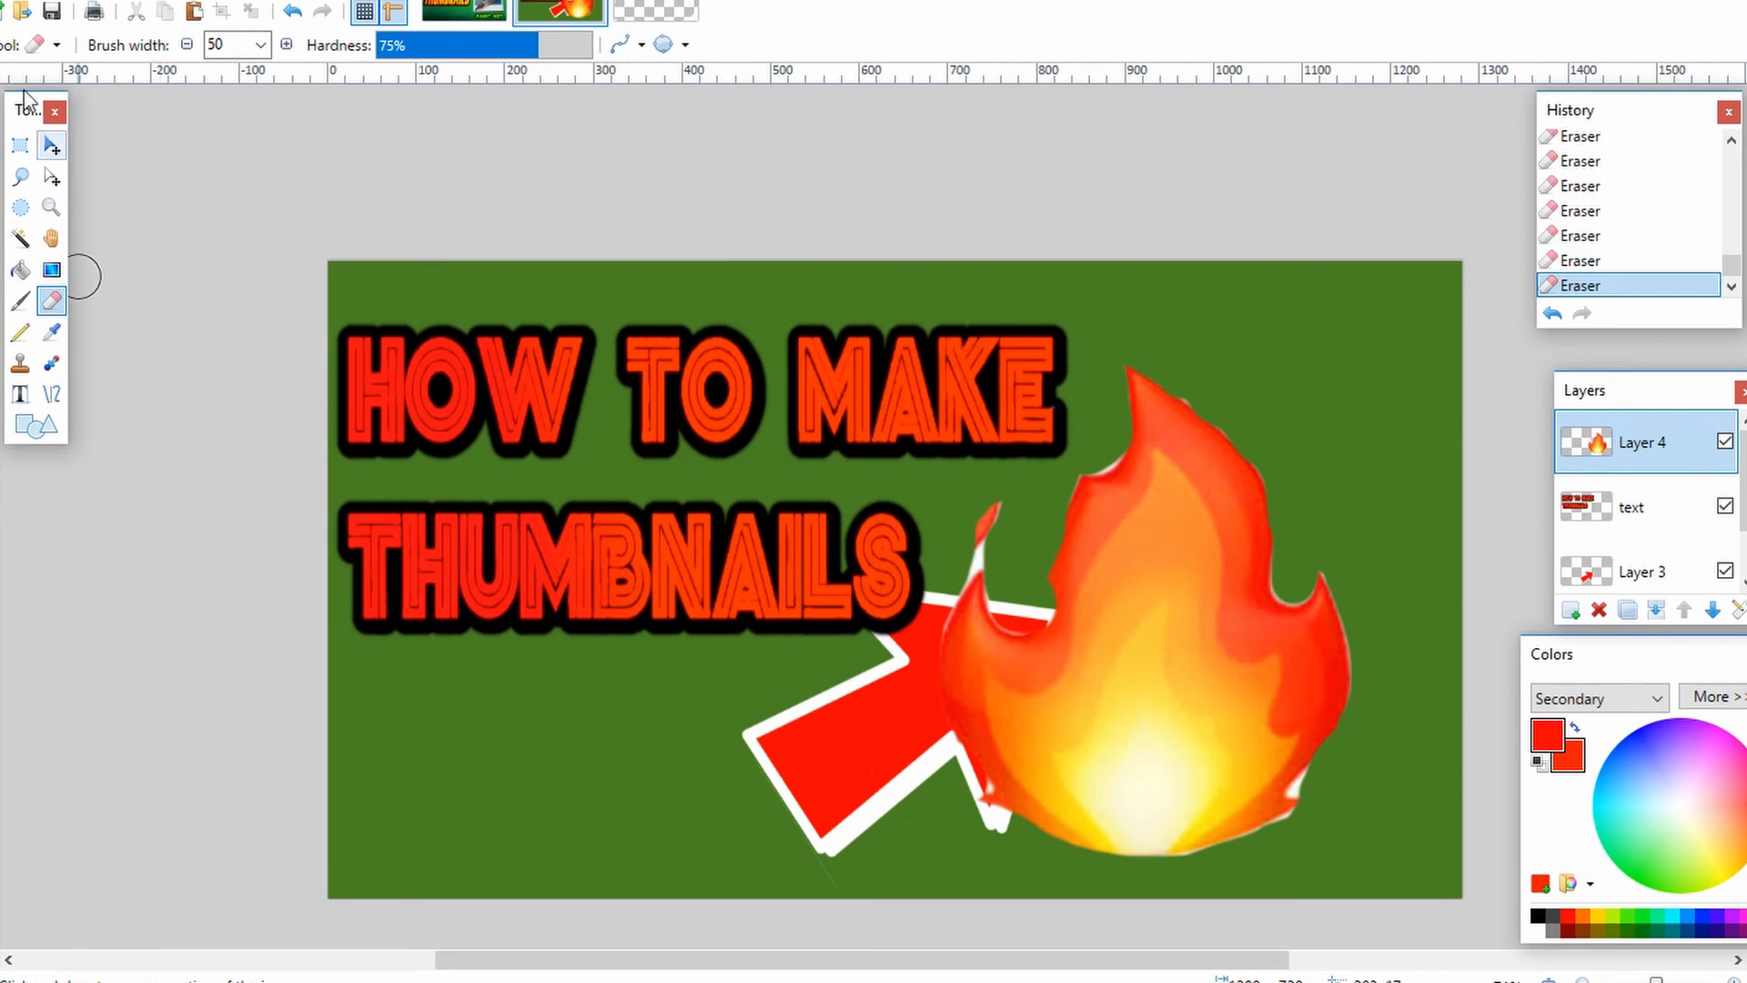
{"action": "left_click", "coordinate": [51, 146]}
{"action": "left_click", "coordinate": [1177, 519]}
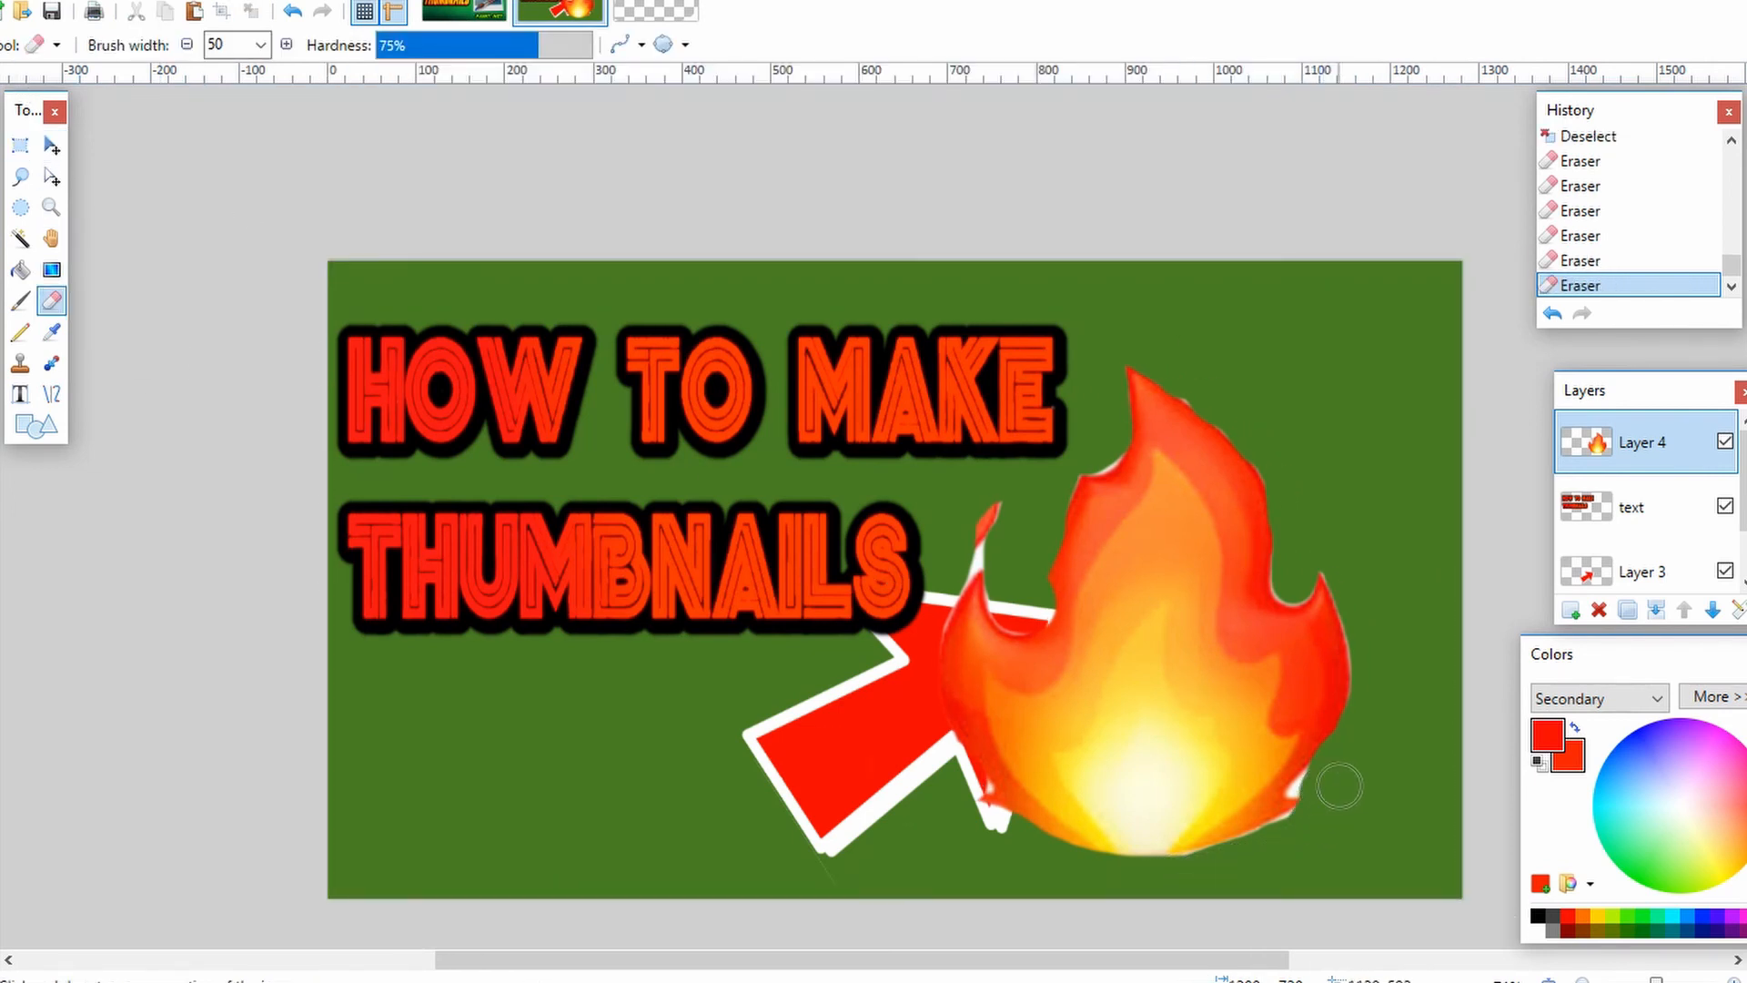
{"action": "left_click", "coordinate": [1339, 785]}
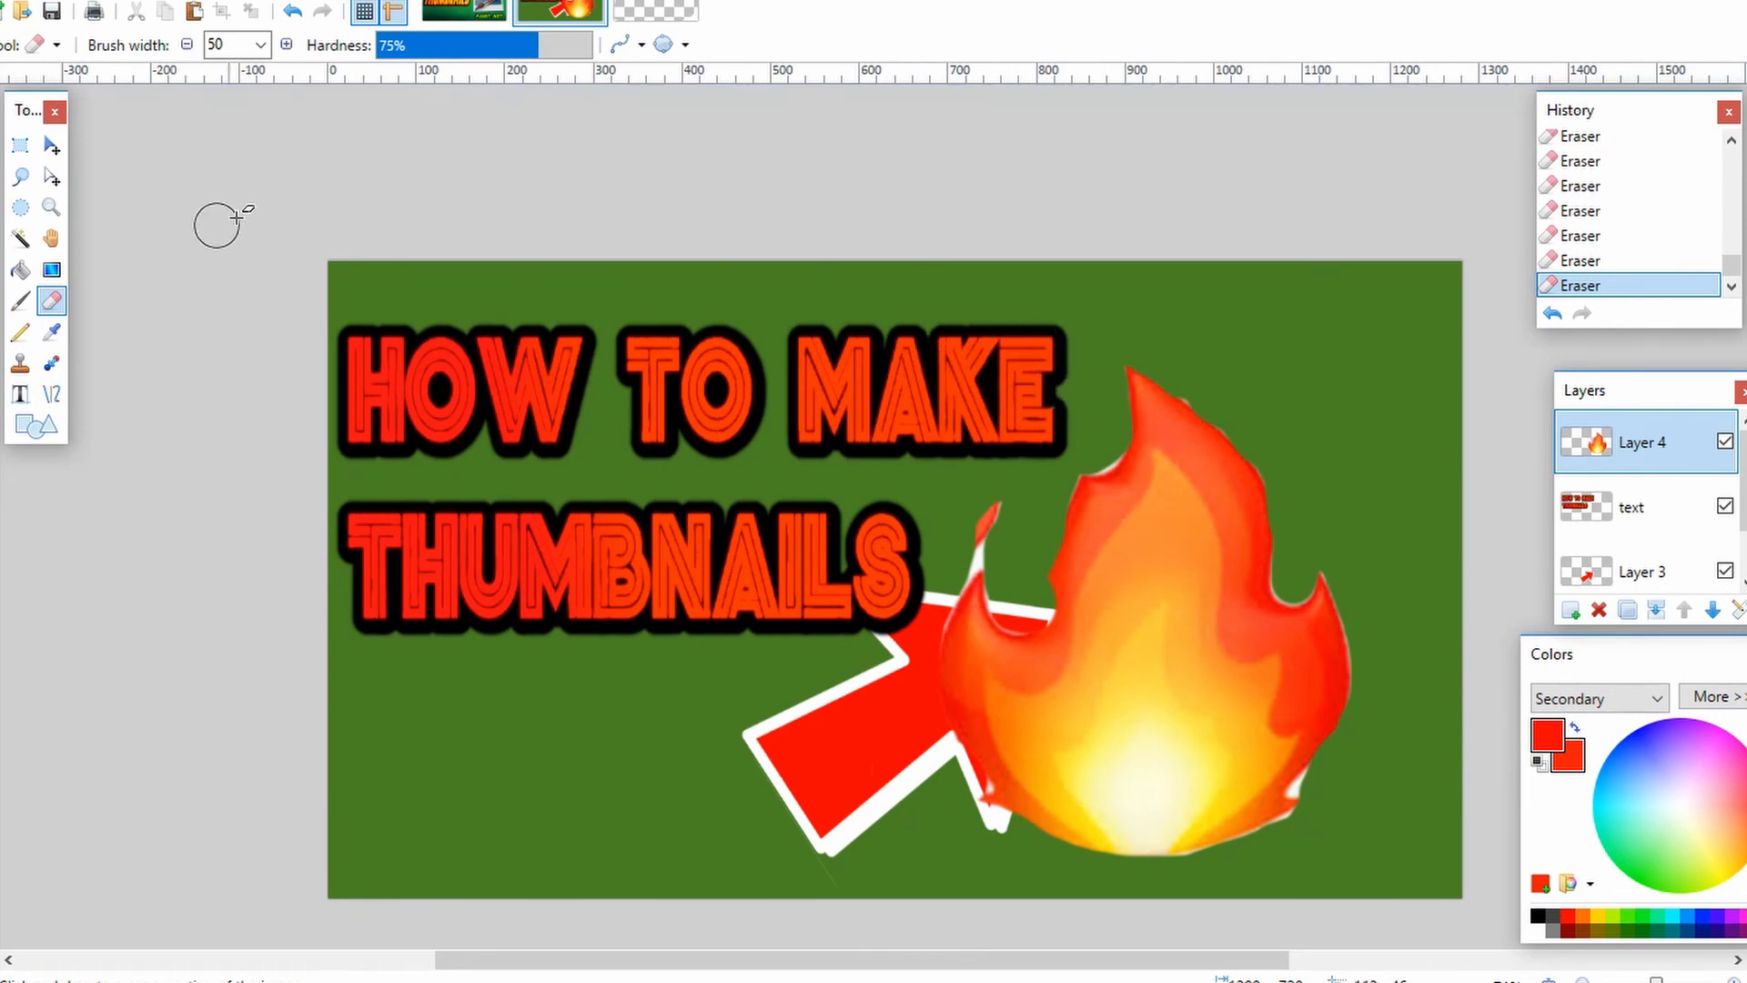
Step: Select everything on the flame layer and enlarge the flame beyond the canvas's upper edge, repositioning it beside the title
{"action": "left_click", "coordinate": [52, 146]}
{"action": "key", "text": "ctrl+a"}
{"action": "left_click_drag", "start_coordinate": [1236, 554], "coordinate": [1233, 552]}
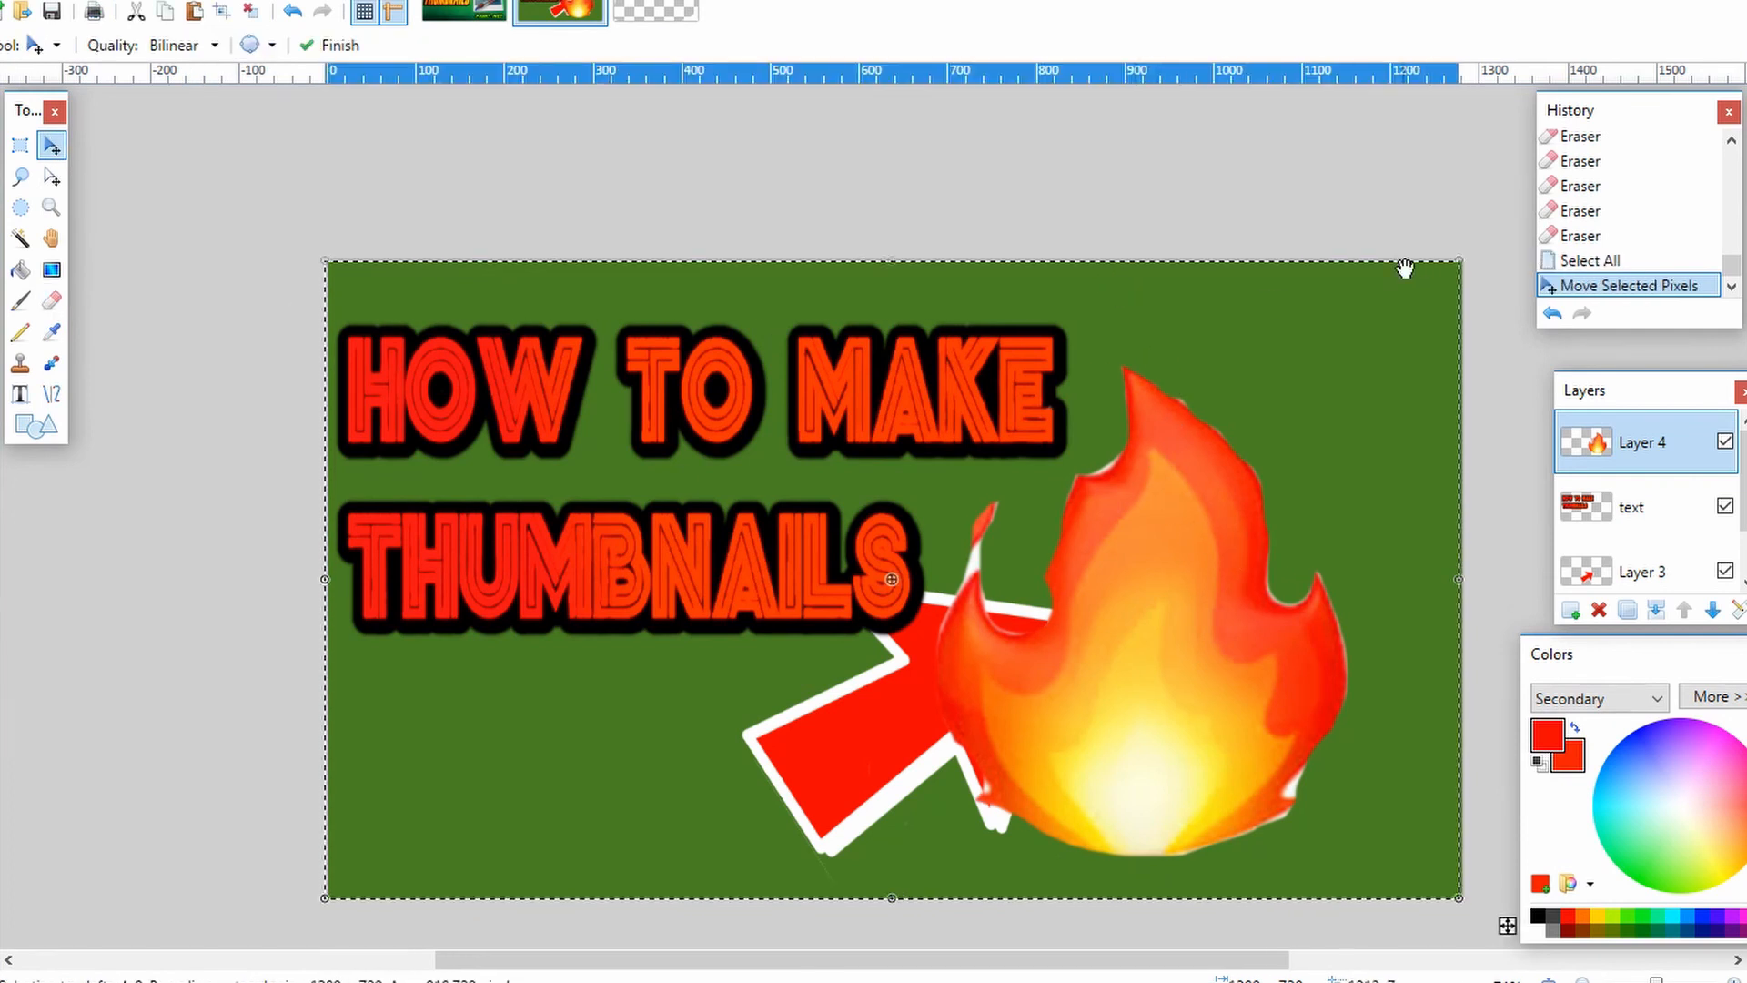
{"action": "left_click_drag", "start_coordinate": [1467, 265], "coordinate": [1615, 91]}
{"action": "left_click_drag", "start_coordinate": [1205, 716], "coordinate": [1139, 697]}
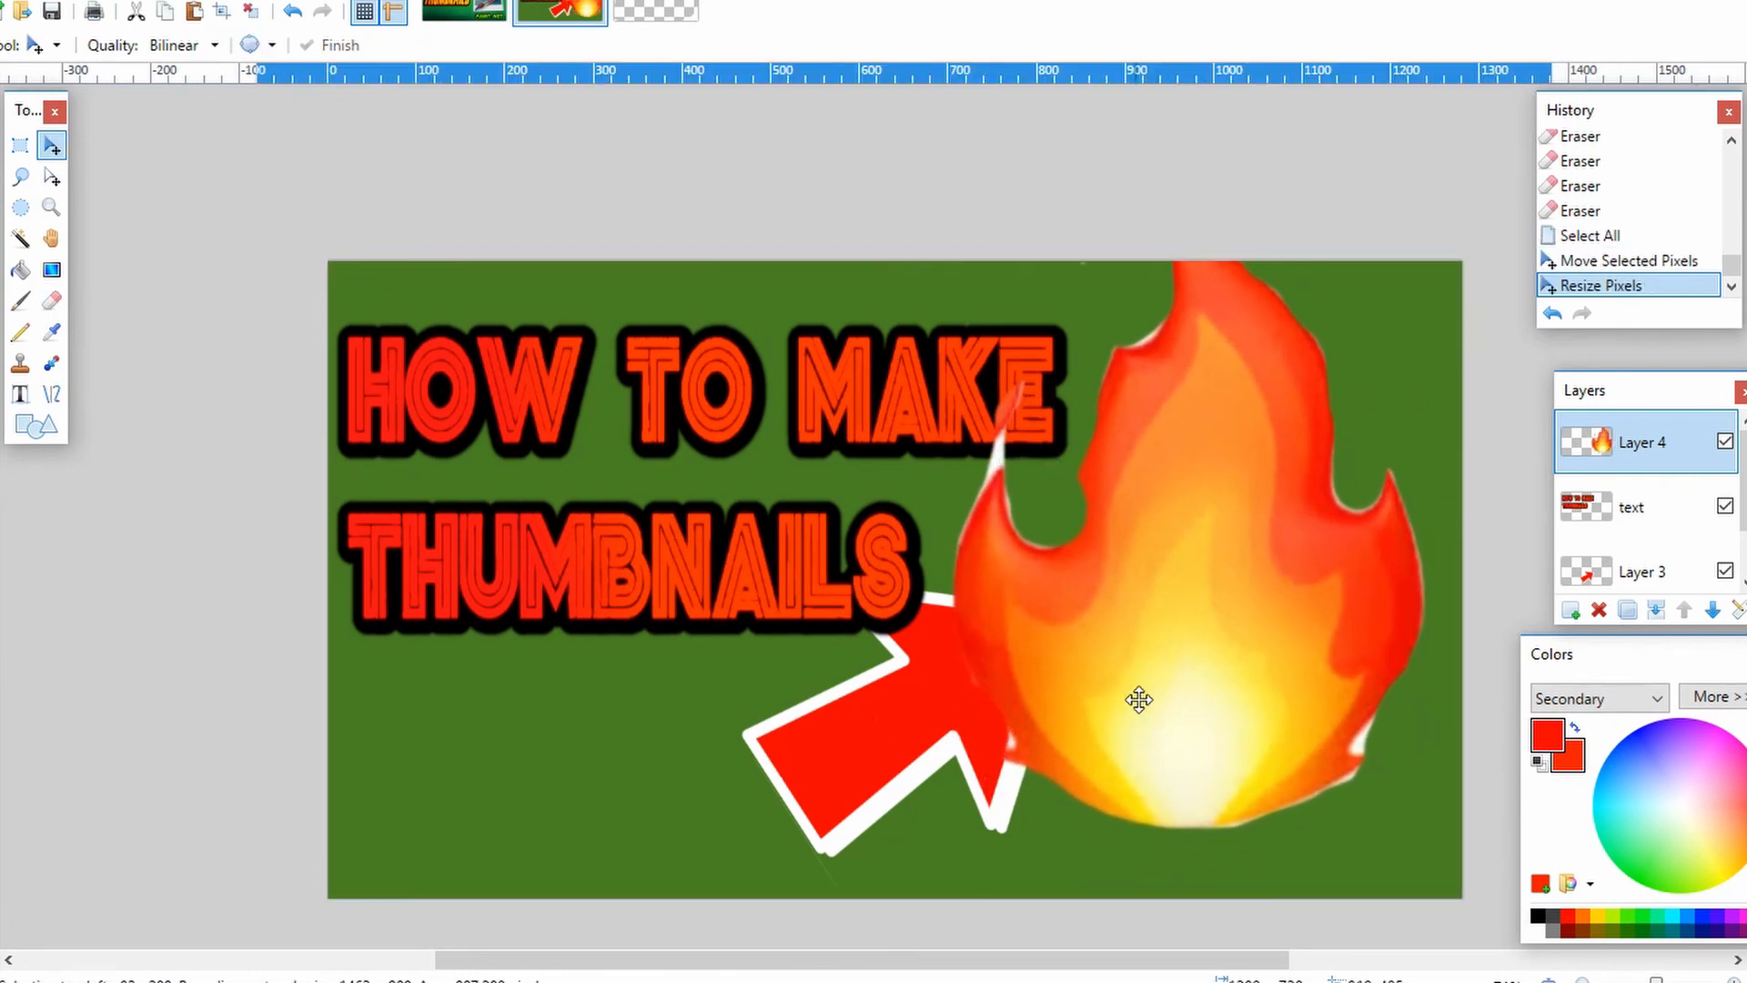
{"action": "scroll", "coordinate": [310, 398], "scroll_direction": "up", "scroll_amount": 3}
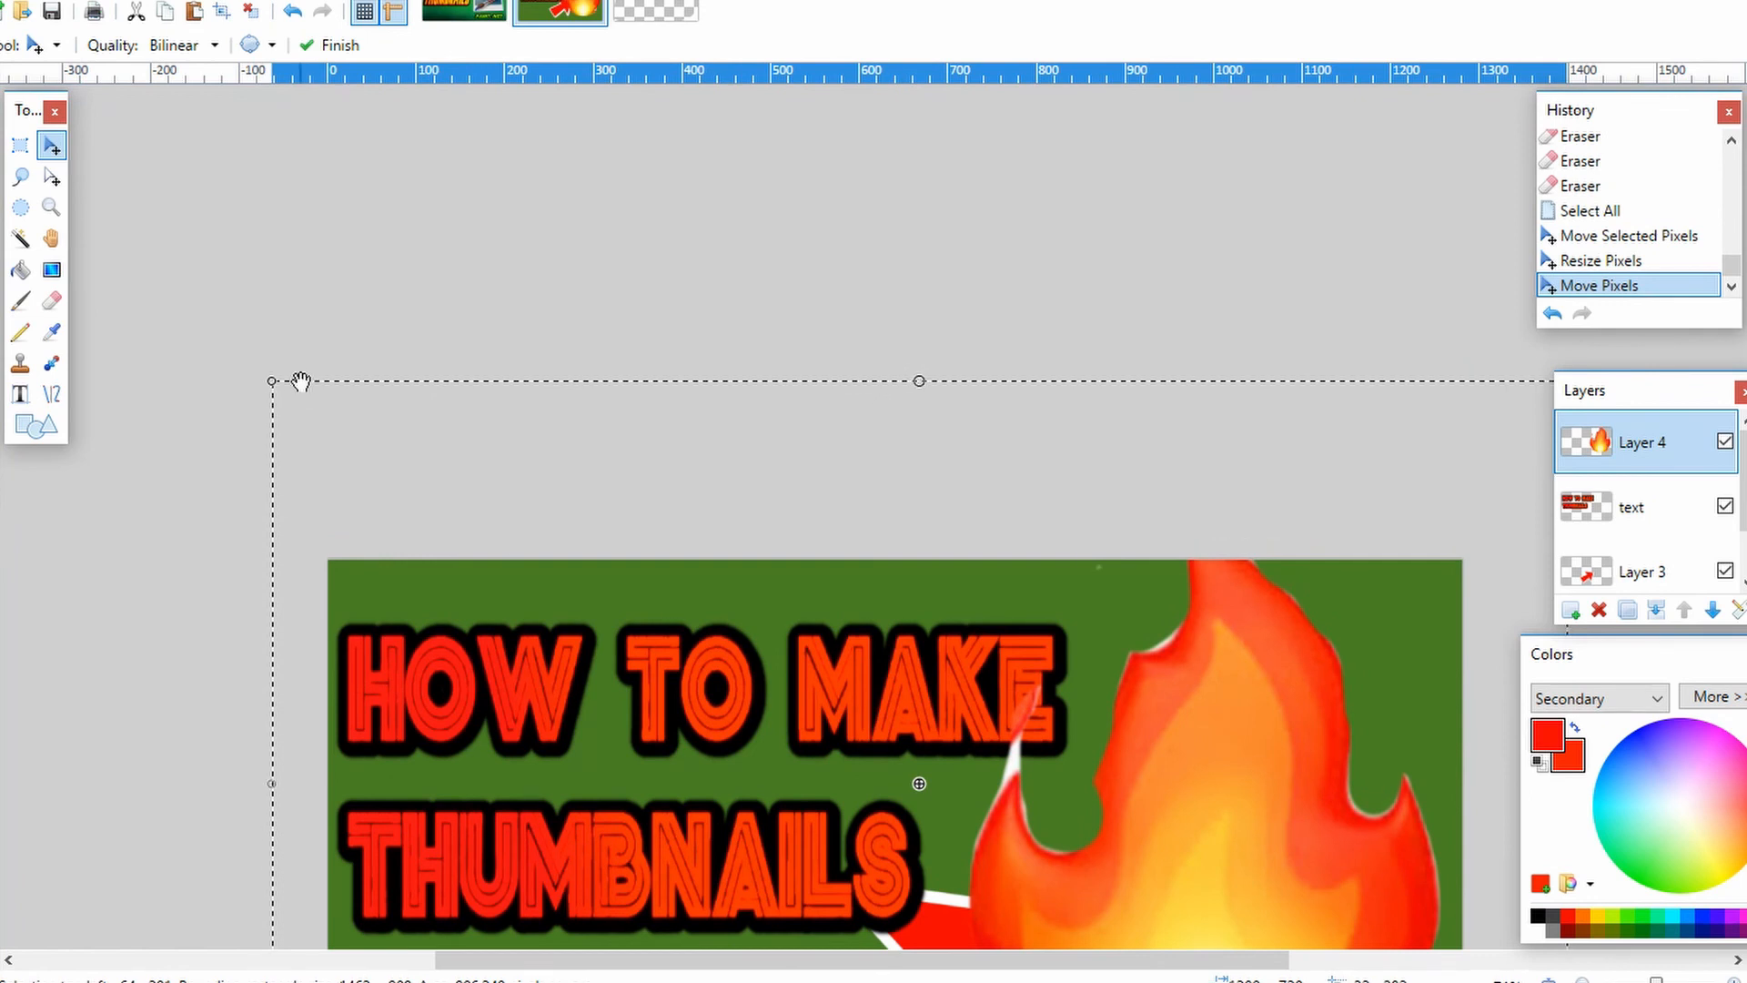
{"action": "left_click_drag", "start_coordinate": [275, 383], "coordinate": [147, 267]}
{"action": "left_click_drag", "start_coordinate": [865, 721], "coordinate": [889, 706]}
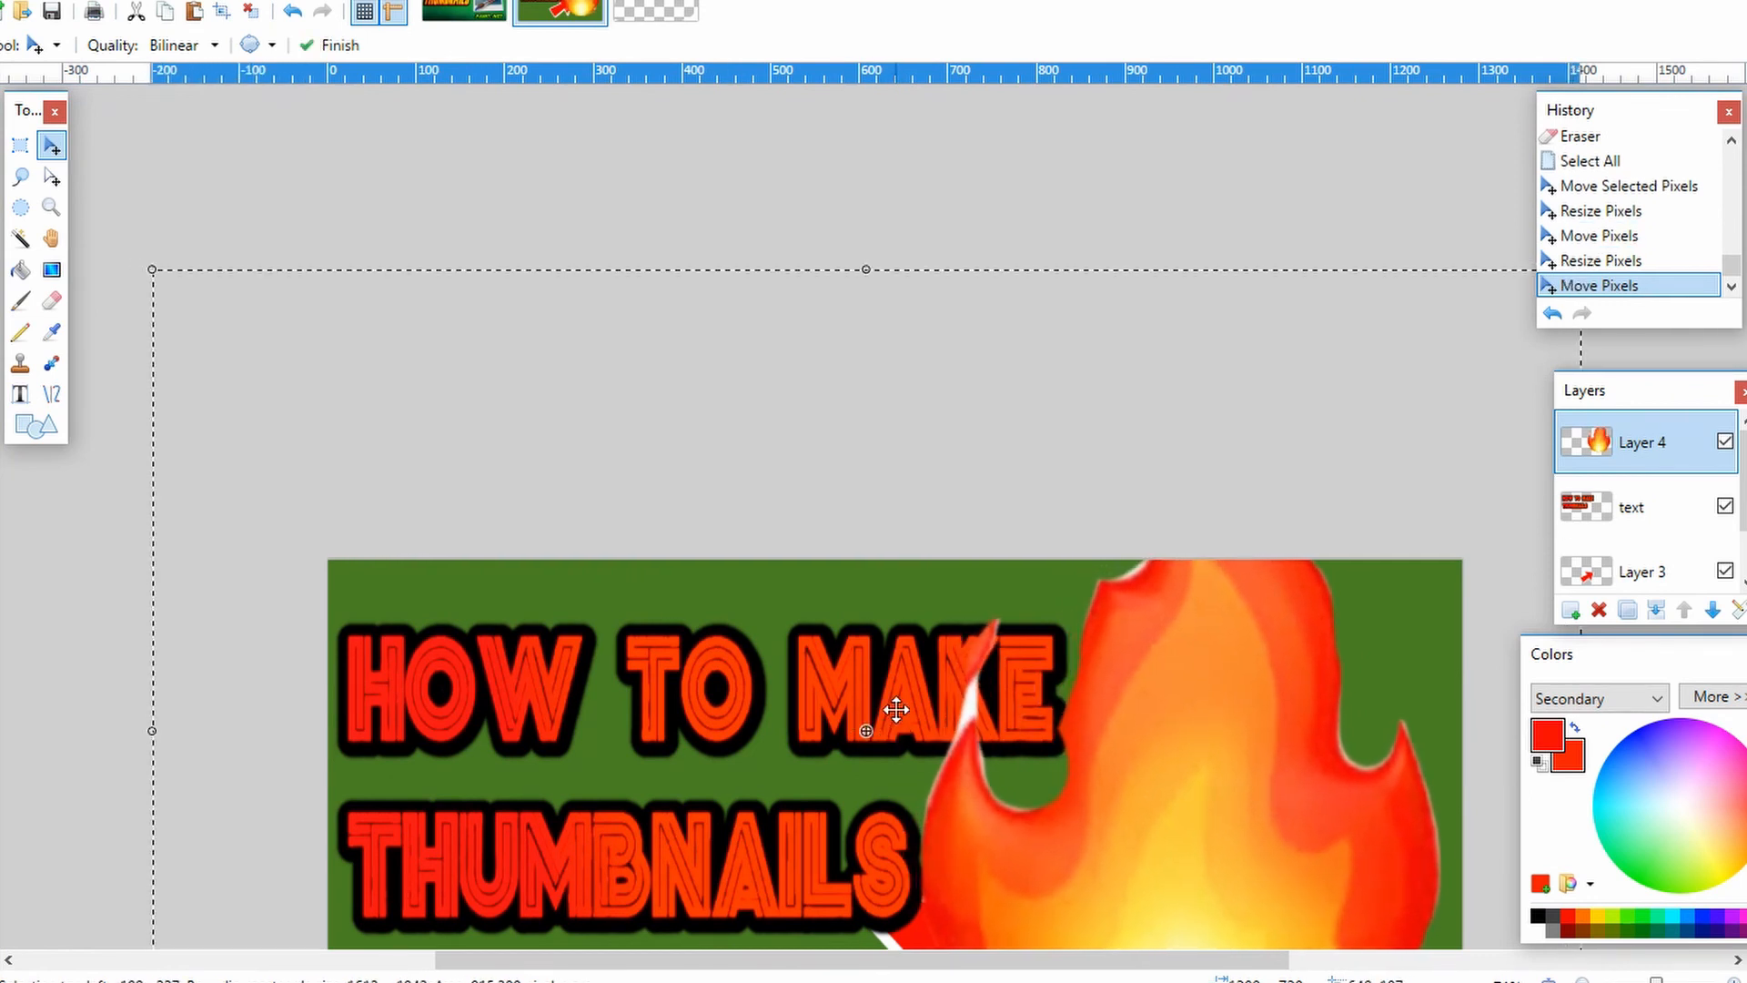
Step: Stretch the flame further downward and shift it so its base reaches the canvas's lower edge
{"action": "scroll", "coordinate": [901, 689], "scroll_direction": "down", "scroll_amount": 4}
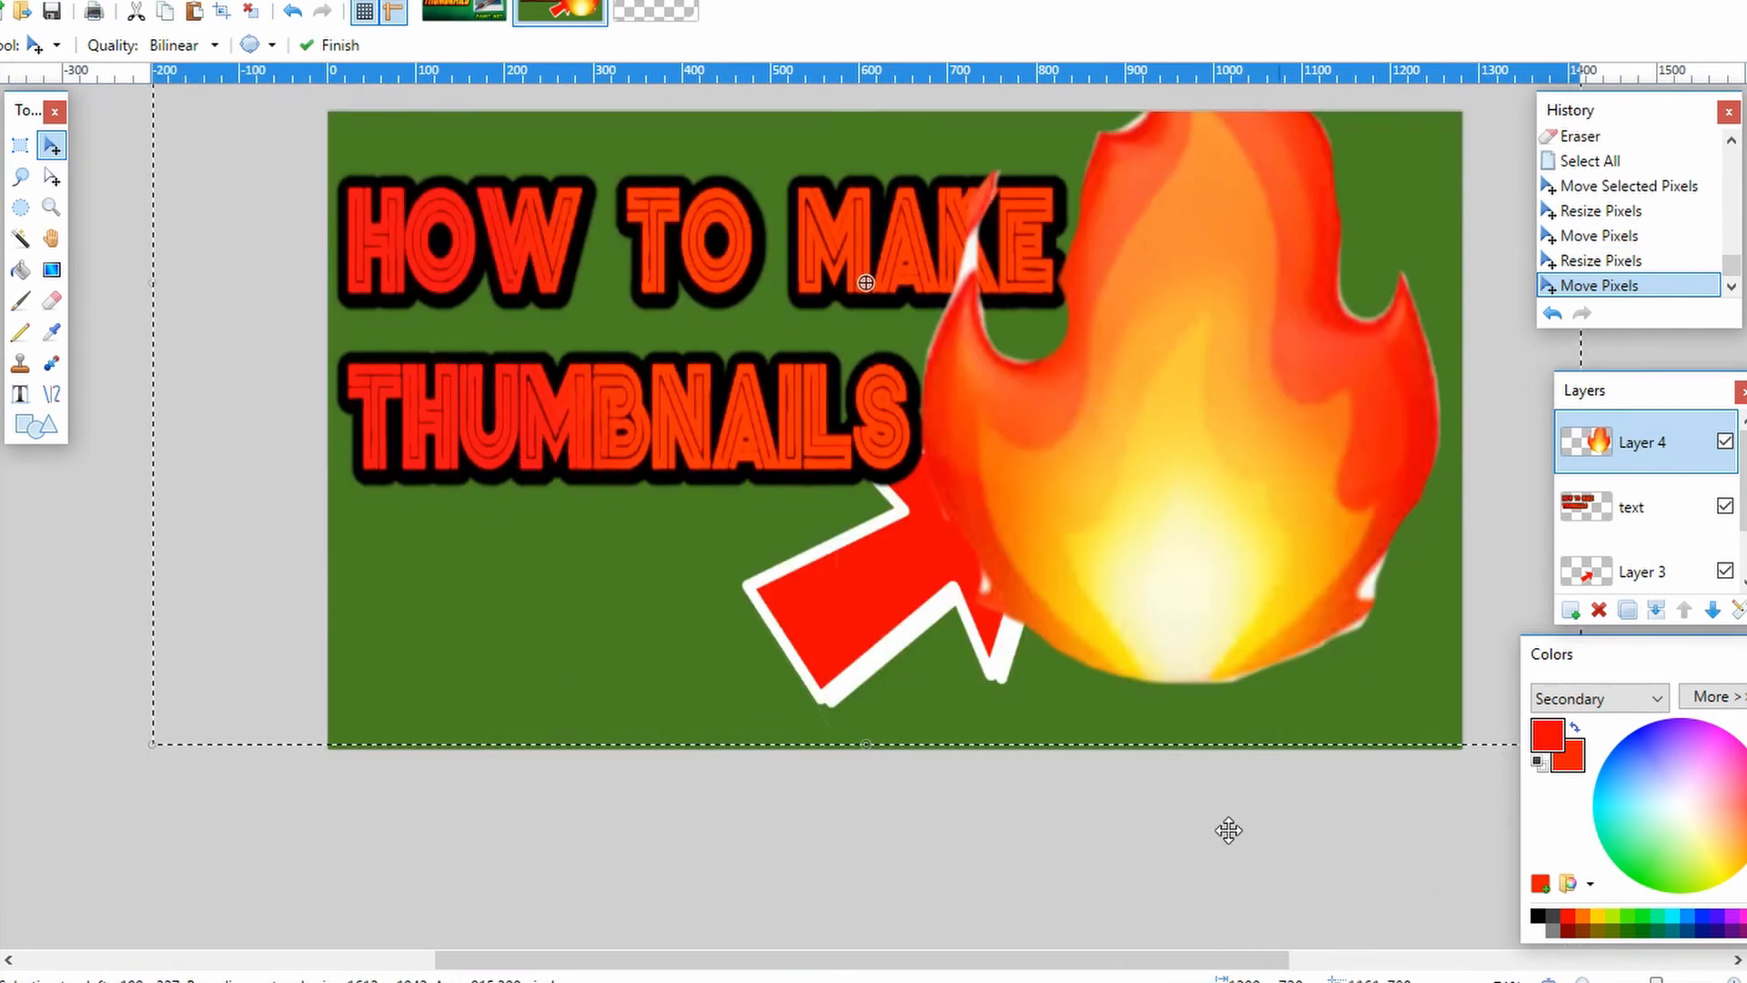
{"action": "left_click_drag", "start_coordinate": [955, 965], "coordinate": [1103, 964]}
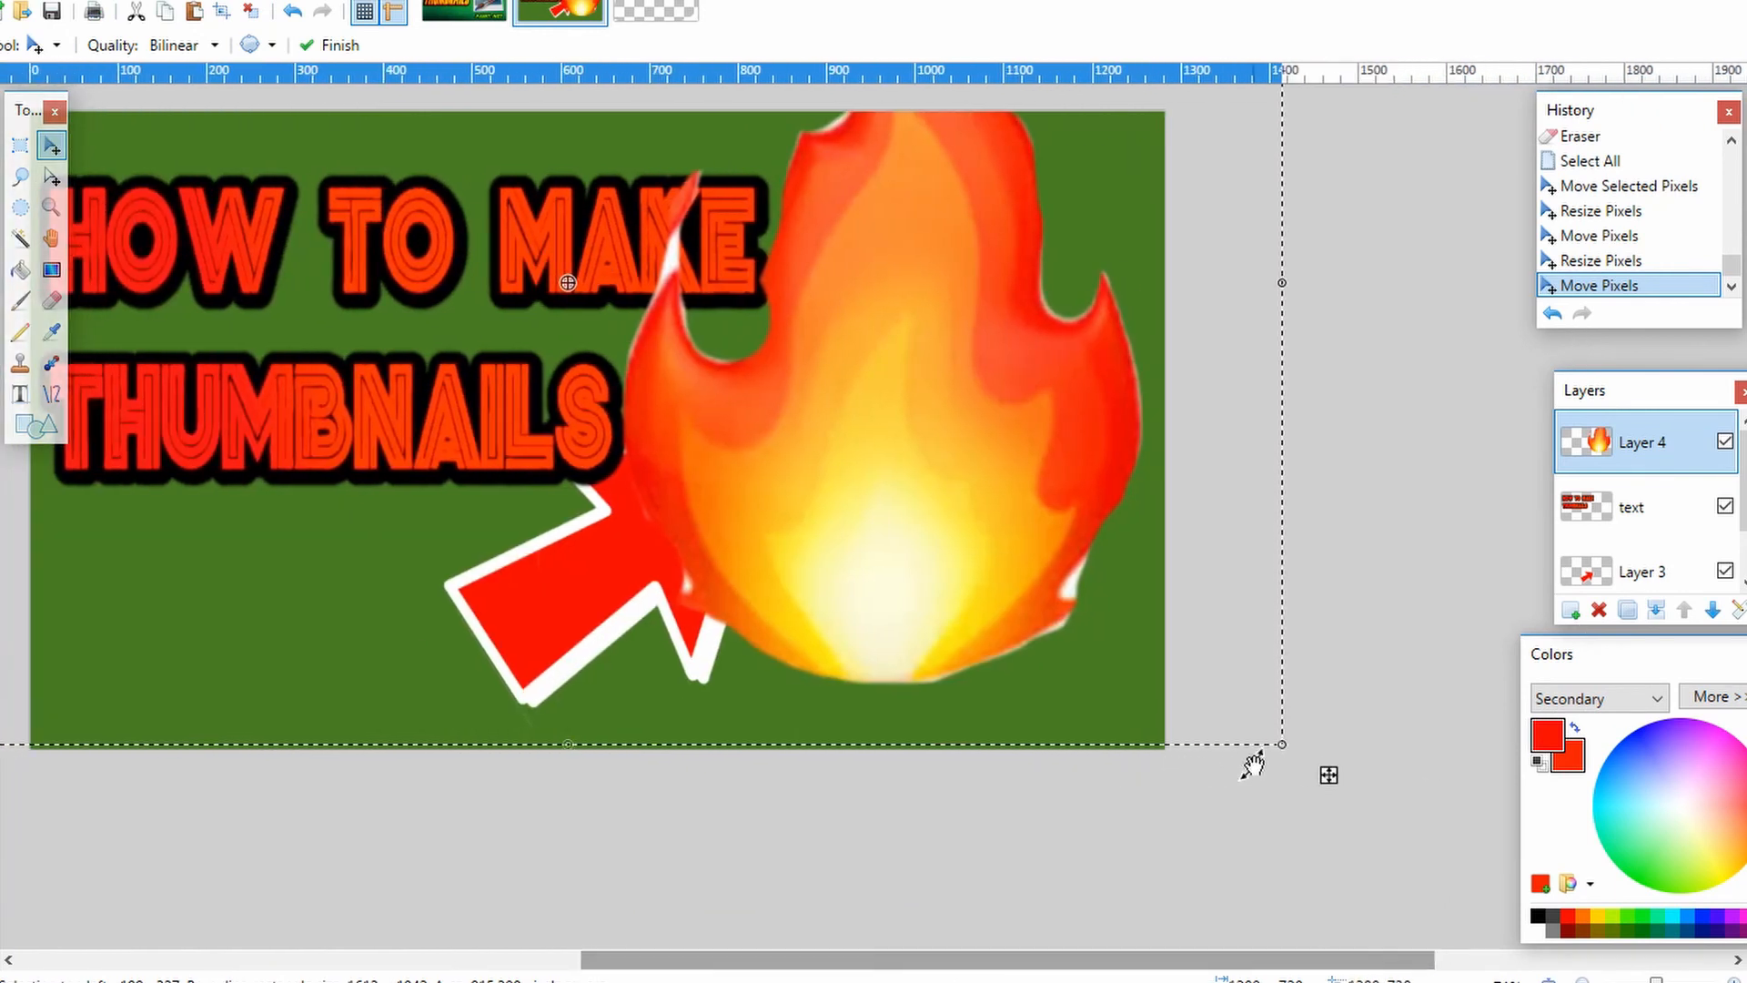
{"action": "left_click_drag", "start_coordinate": [1285, 748], "coordinate": [1288, 823]}
{"action": "left_click_drag", "start_coordinate": [905, 647], "coordinate": [881, 647]}
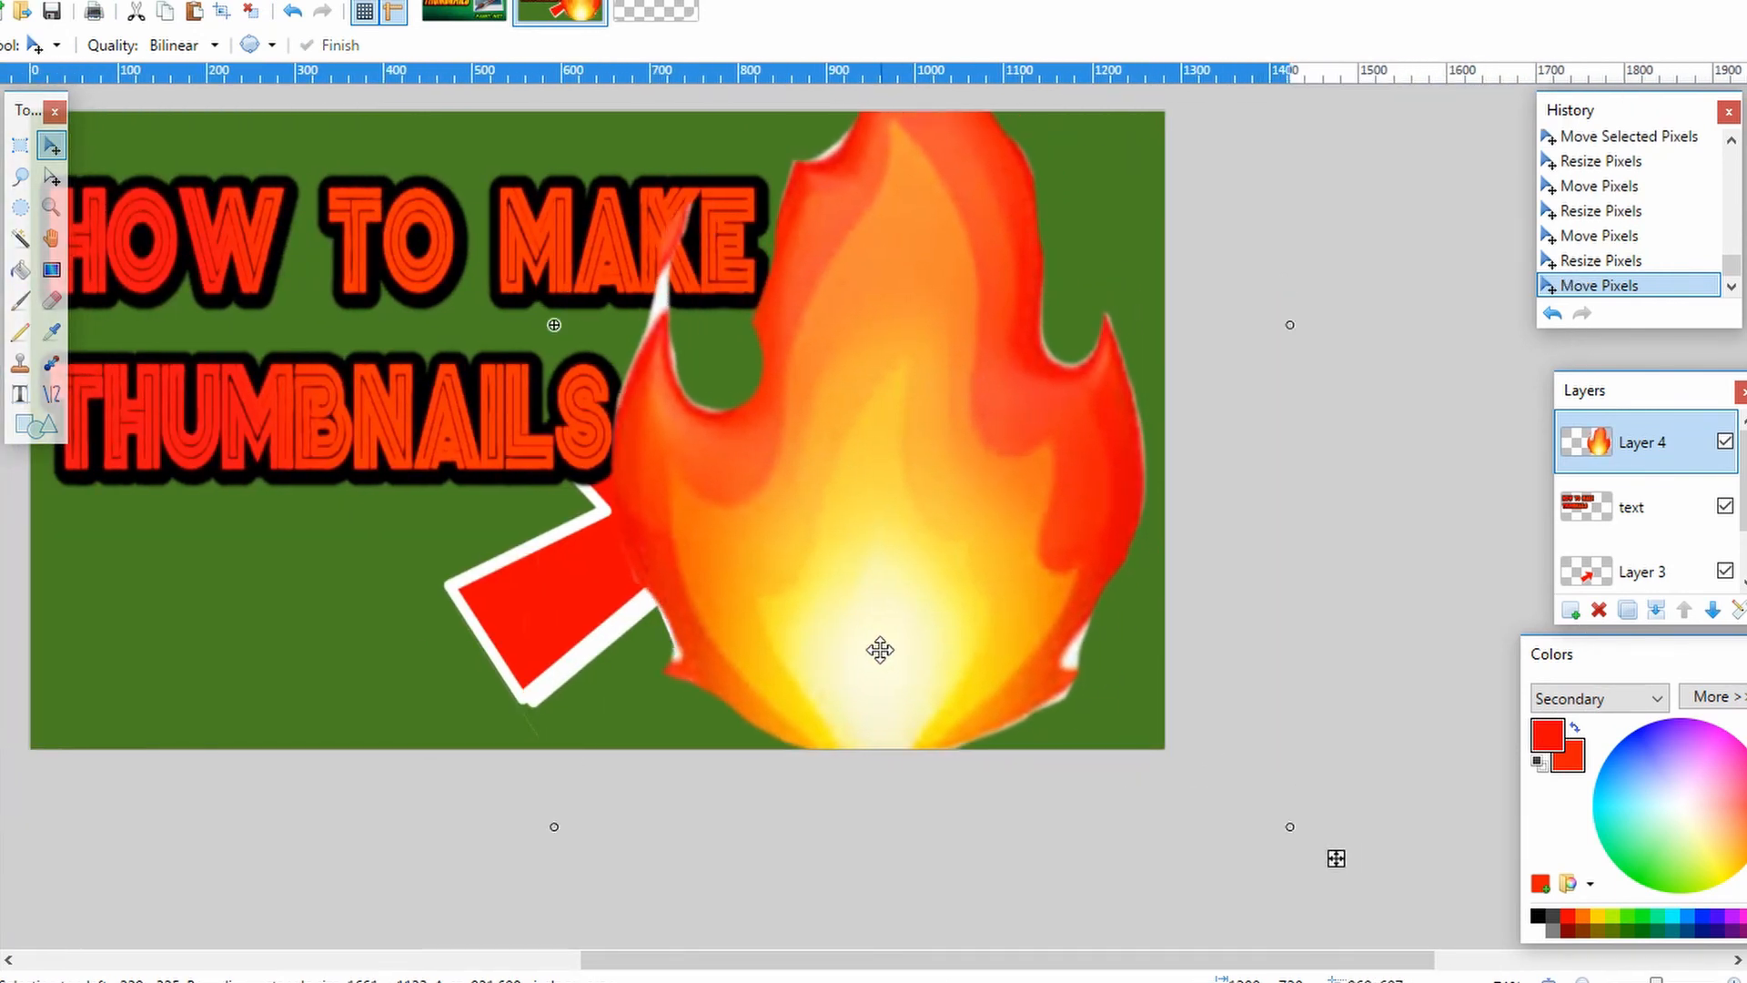
{"action": "scroll", "coordinate": [850, 642], "scroll_direction": "up", "scroll_amount": 3}
{"action": "scroll", "coordinate": [850, 642], "scroll_direction": "down", "scroll_amount": 2}
{"action": "scroll", "coordinate": [881, 353], "scroll_direction": "up", "scroll_amount": 2}
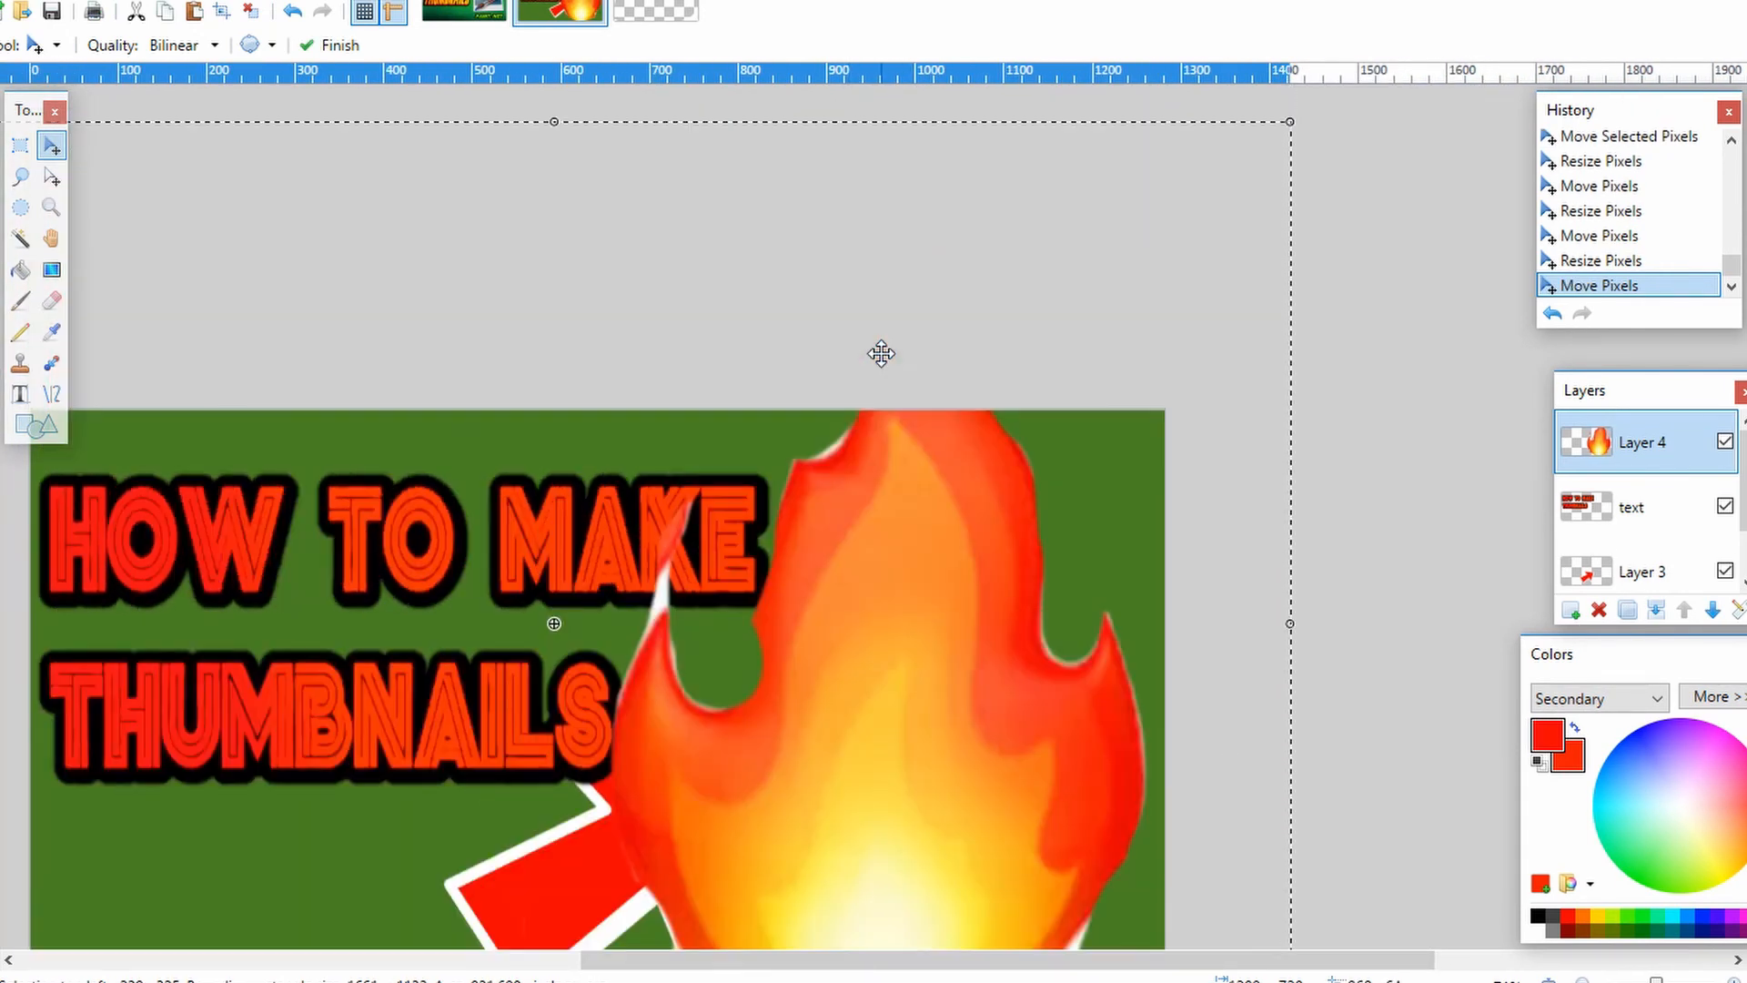
Step: Shrink the flame to fit within the canvas height, place it beside the title and deselect it
{"action": "left_click_drag", "start_coordinate": [1277, 138], "coordinate": [1162, 312]}
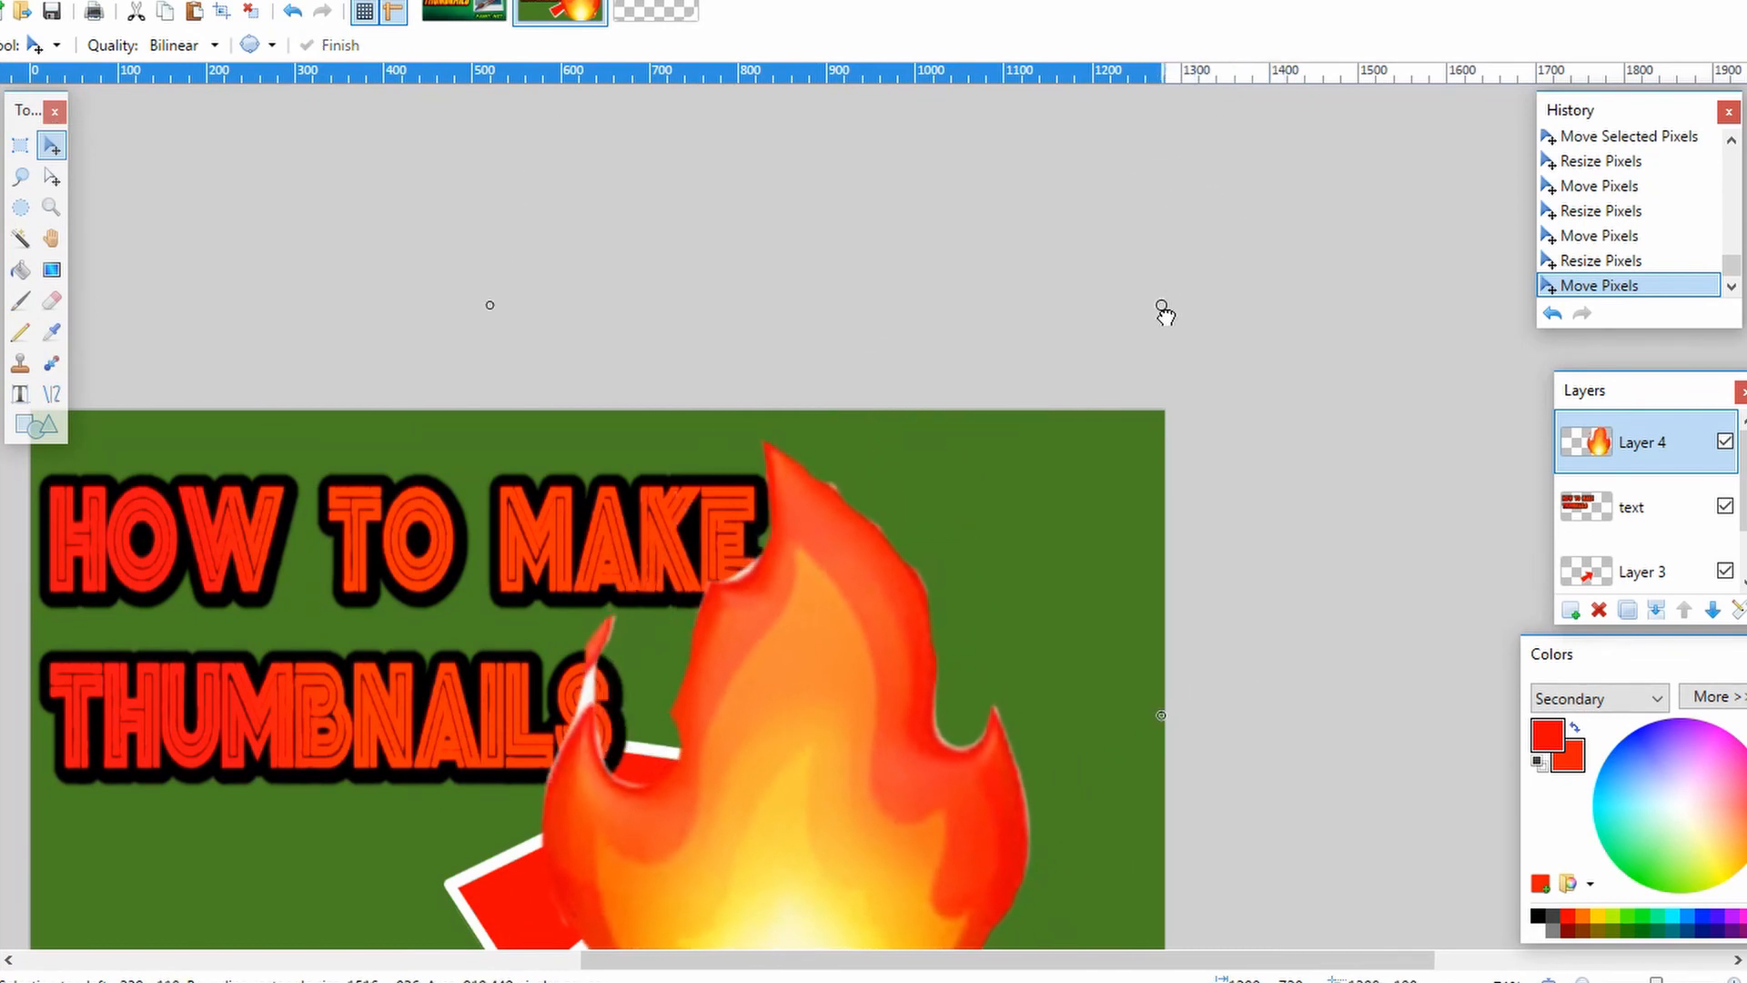
{"action": "left_click_drag", "start_coordinate": [920, 849], "coordinate": [1001, 803]}
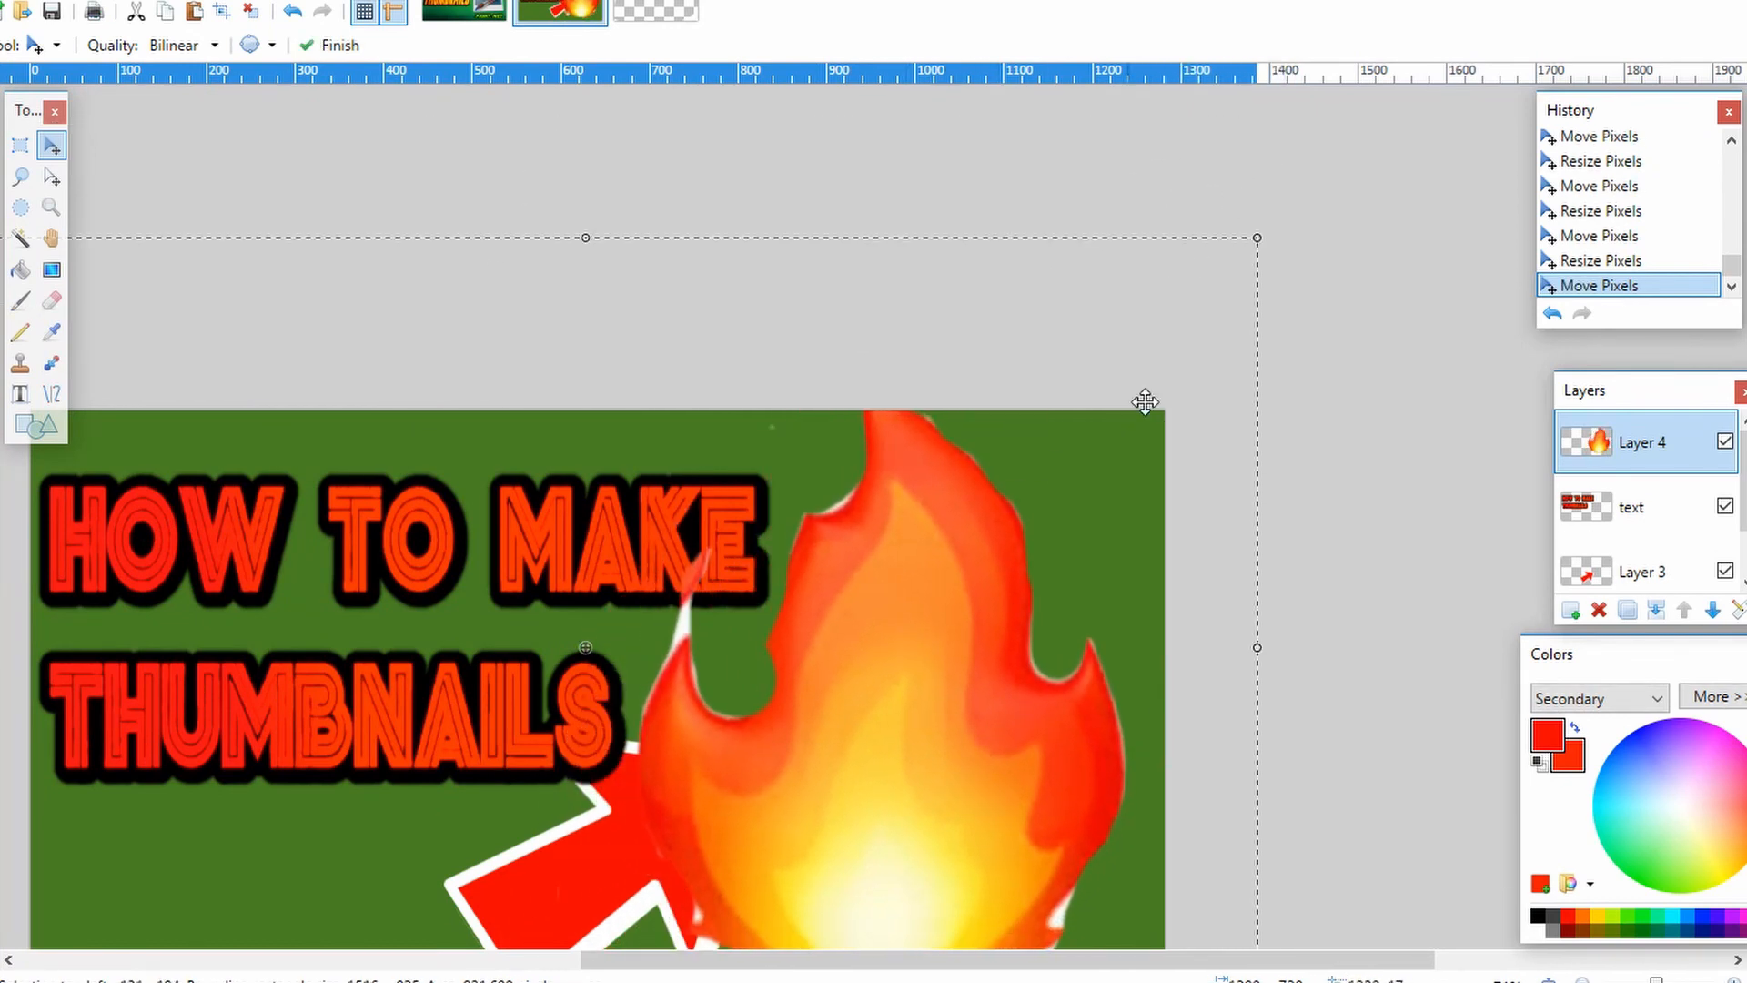
{"action": "left_click_drag", "start_coordinate": [1259, 244], "coordinate": [1244, 301]}
{"action": "left_click_drag", "start_coordinate": [913, 760], "coordinate": [928, 757]}
{"action": "scroll", "coordinate": [928, 757], "scroll_direction": "down", "scroll_amount": 3}
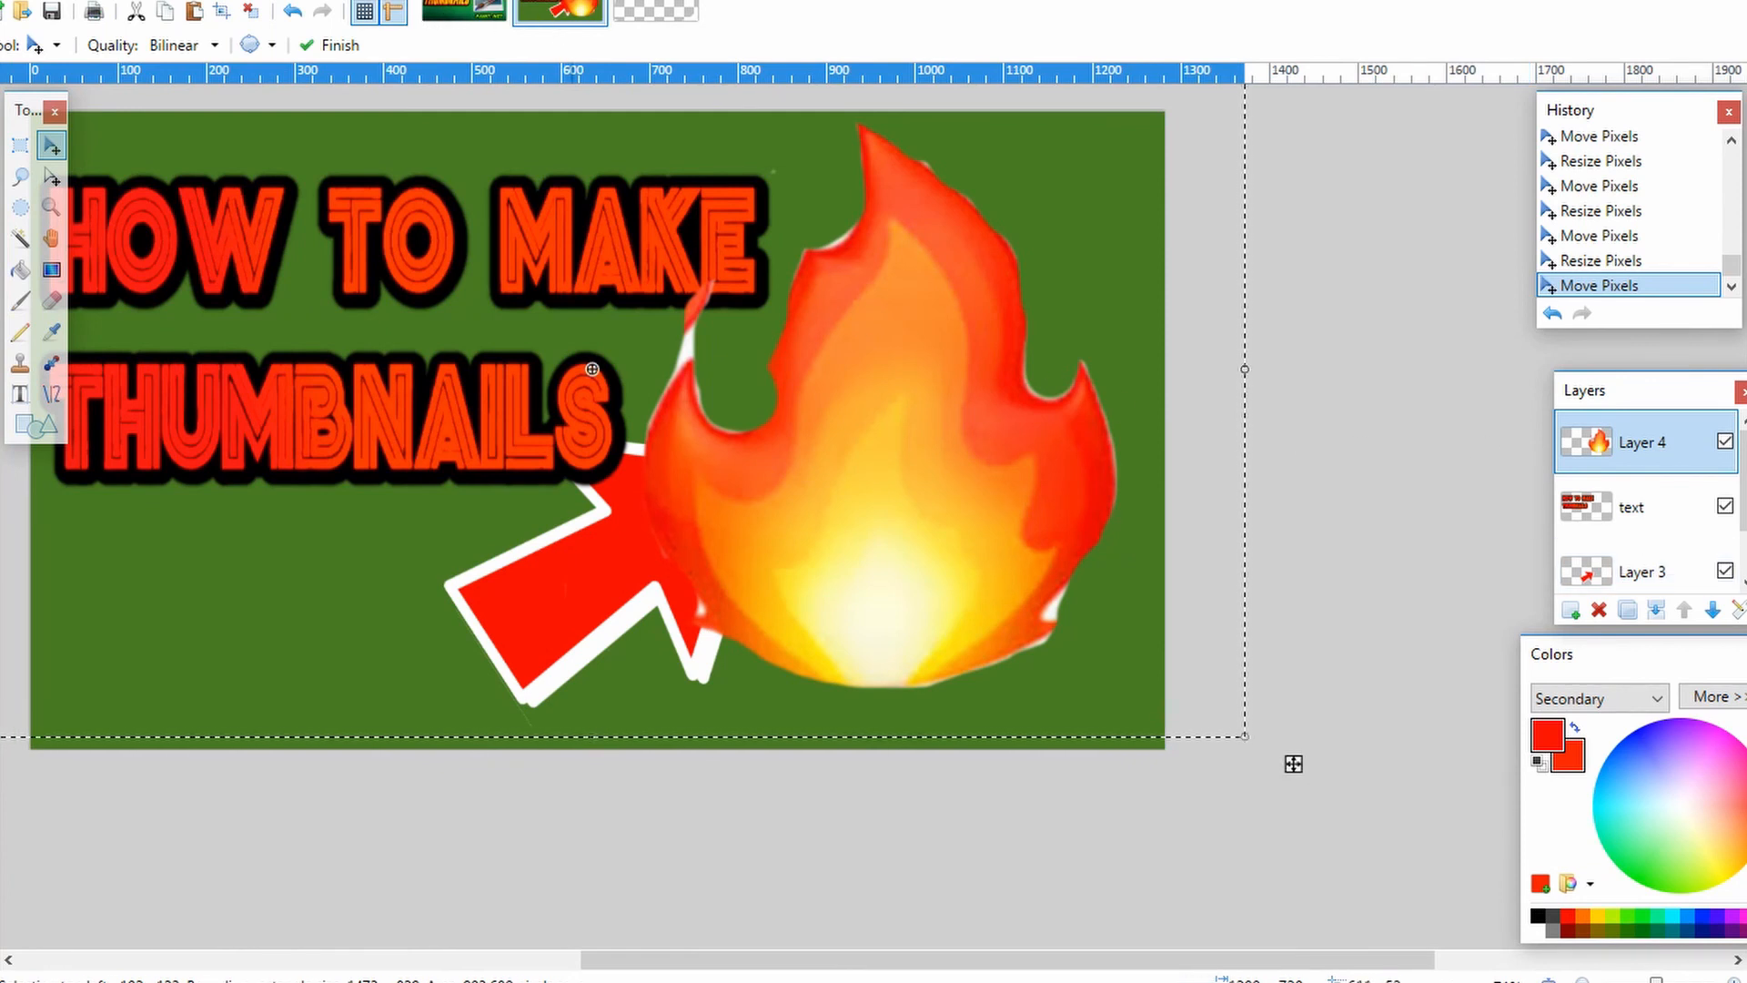
{"action": "key", "text": "ctrl+d"}
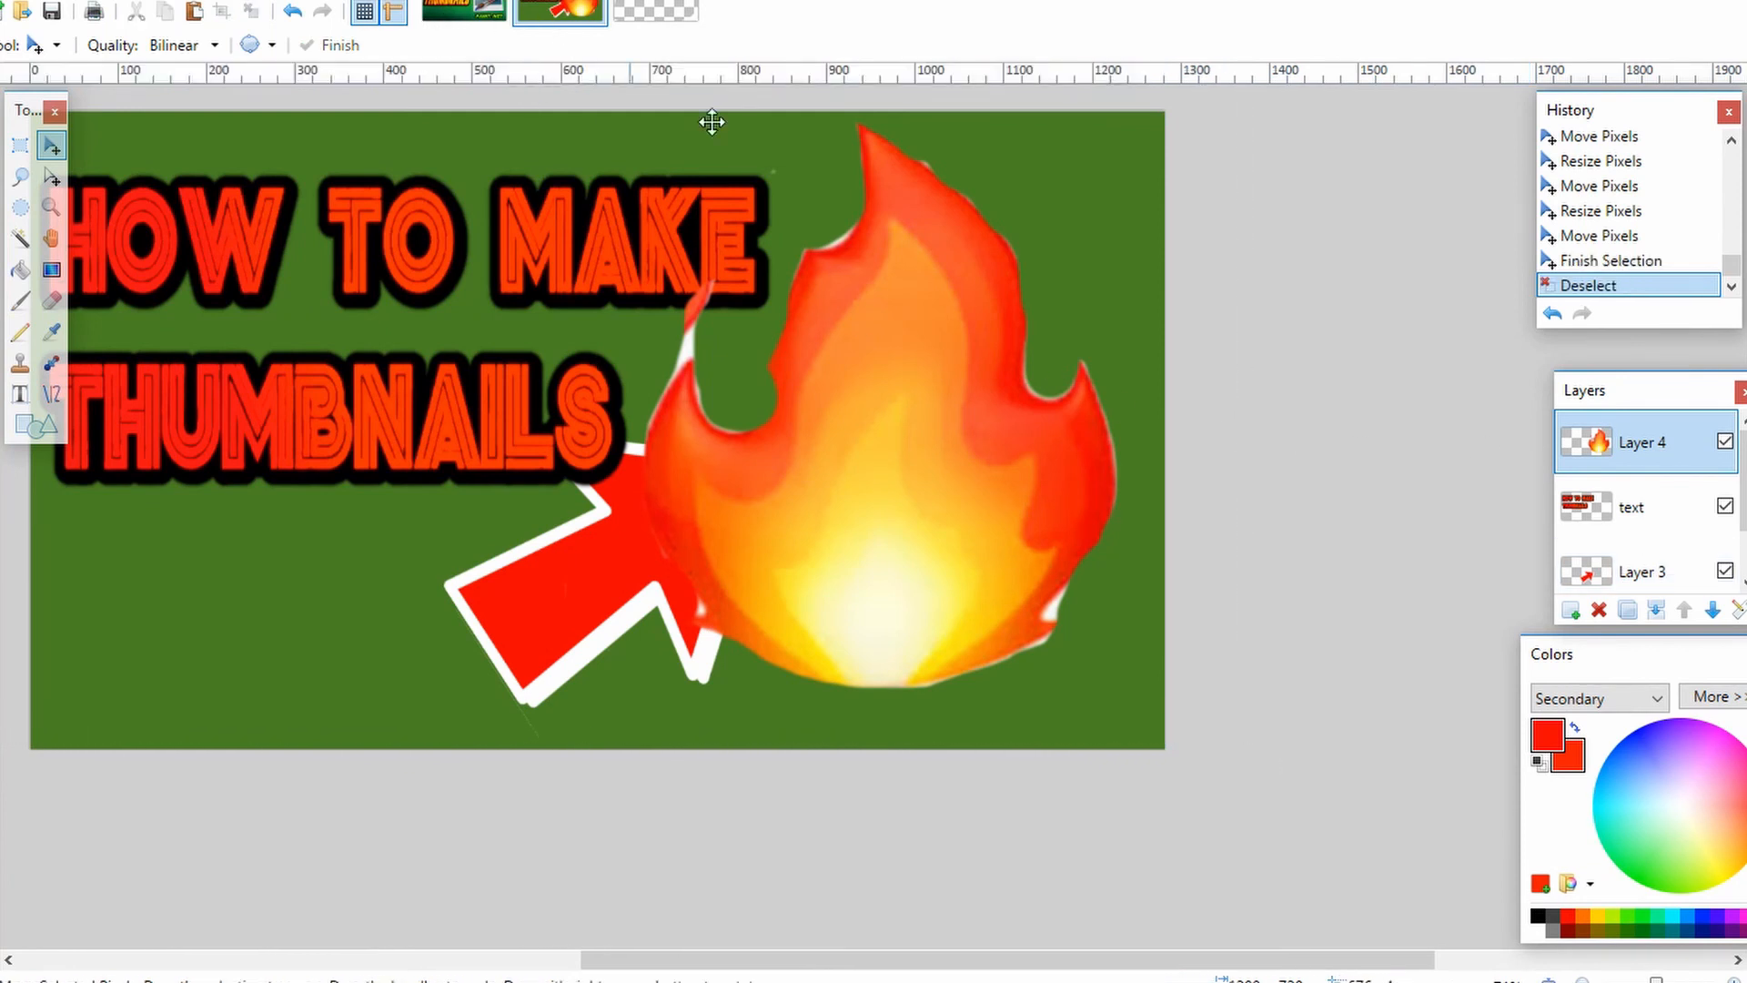
Step: Apply a Glow effect to the flame with radius 7, brightness -79 and contrast 29
{"action": "left_click", "coordinate": [389, 9]}
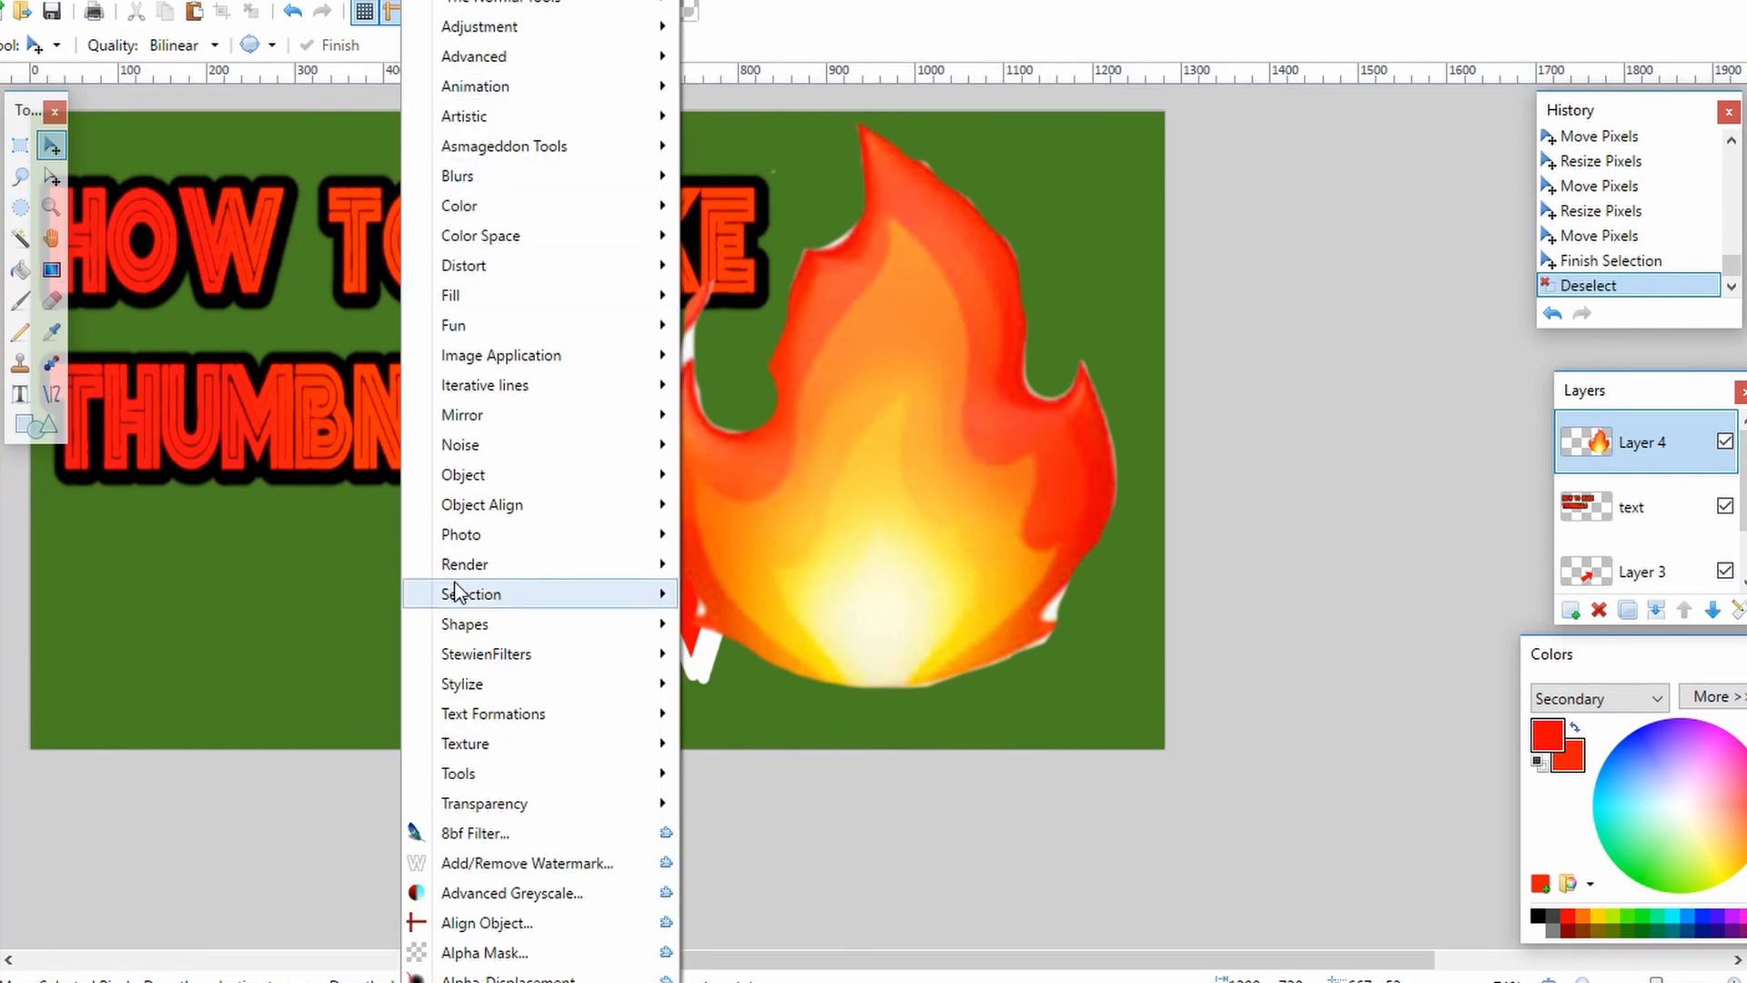
{"action": "mouse_move", "coordinate": [475, 546]}
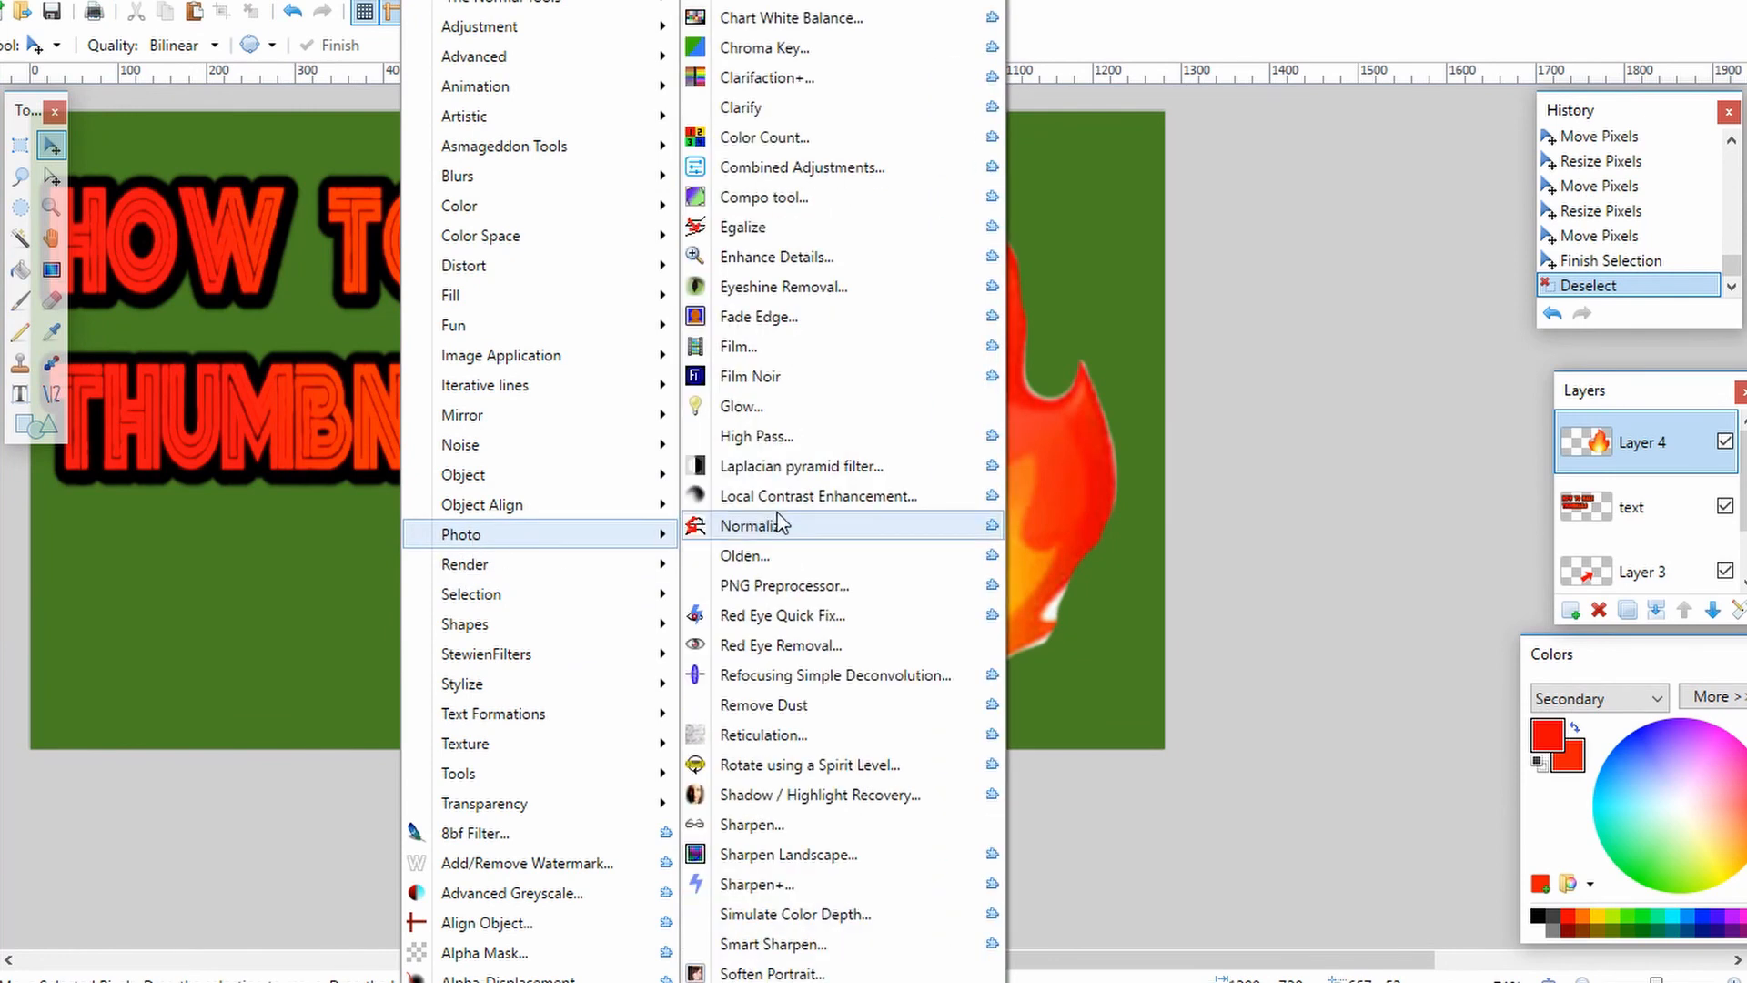
{"action": "left_click", "coordinate": [773, 406]}
{"action": "left_click_drag", "start_coordinate": [957, 347], "coordinate": [551, 513]}
{"action": "left_click_drag", "start_coordinate": [319, 573], "coordinate": [425, 573]}
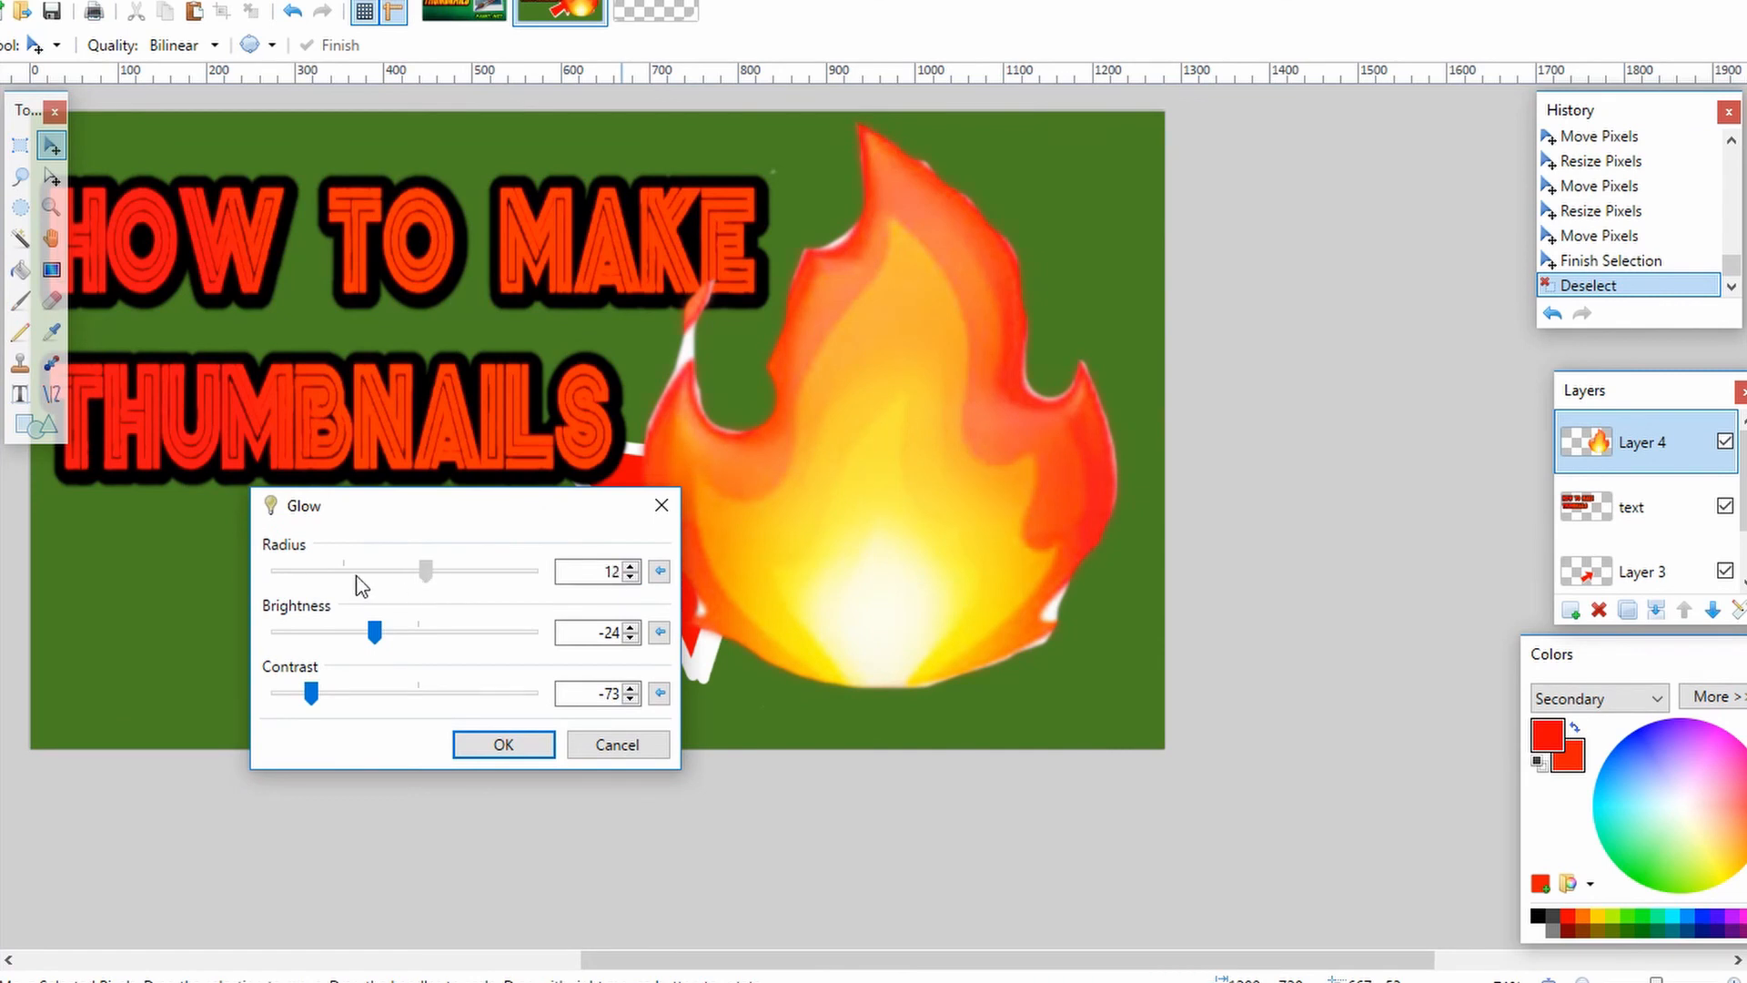
{"action": "left_click_drag", "start_coordinate": [318, 571], "coordinate": [357, 570]}
{"action": "left_click_drag", "start_coordinate": [374, 635], "coordinate": [290, 641]}
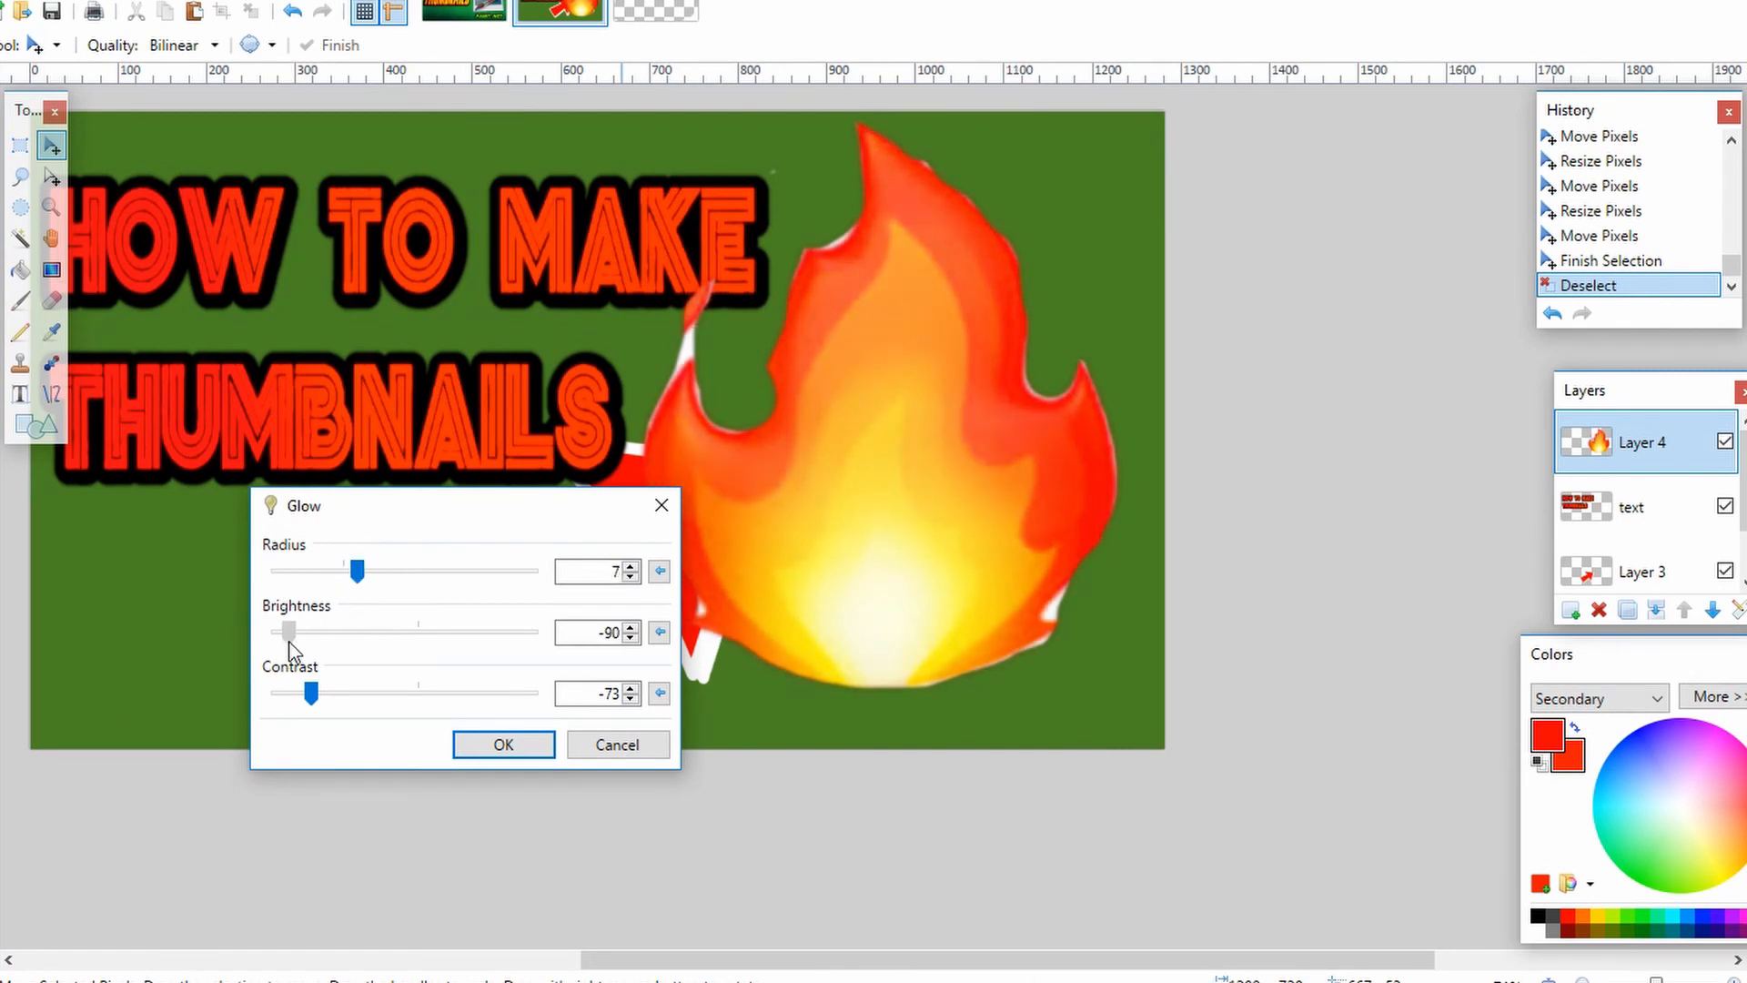
{"action": "left_click_drag", "start_coordinate": [314, 700], "coordinate": [460, 728]}
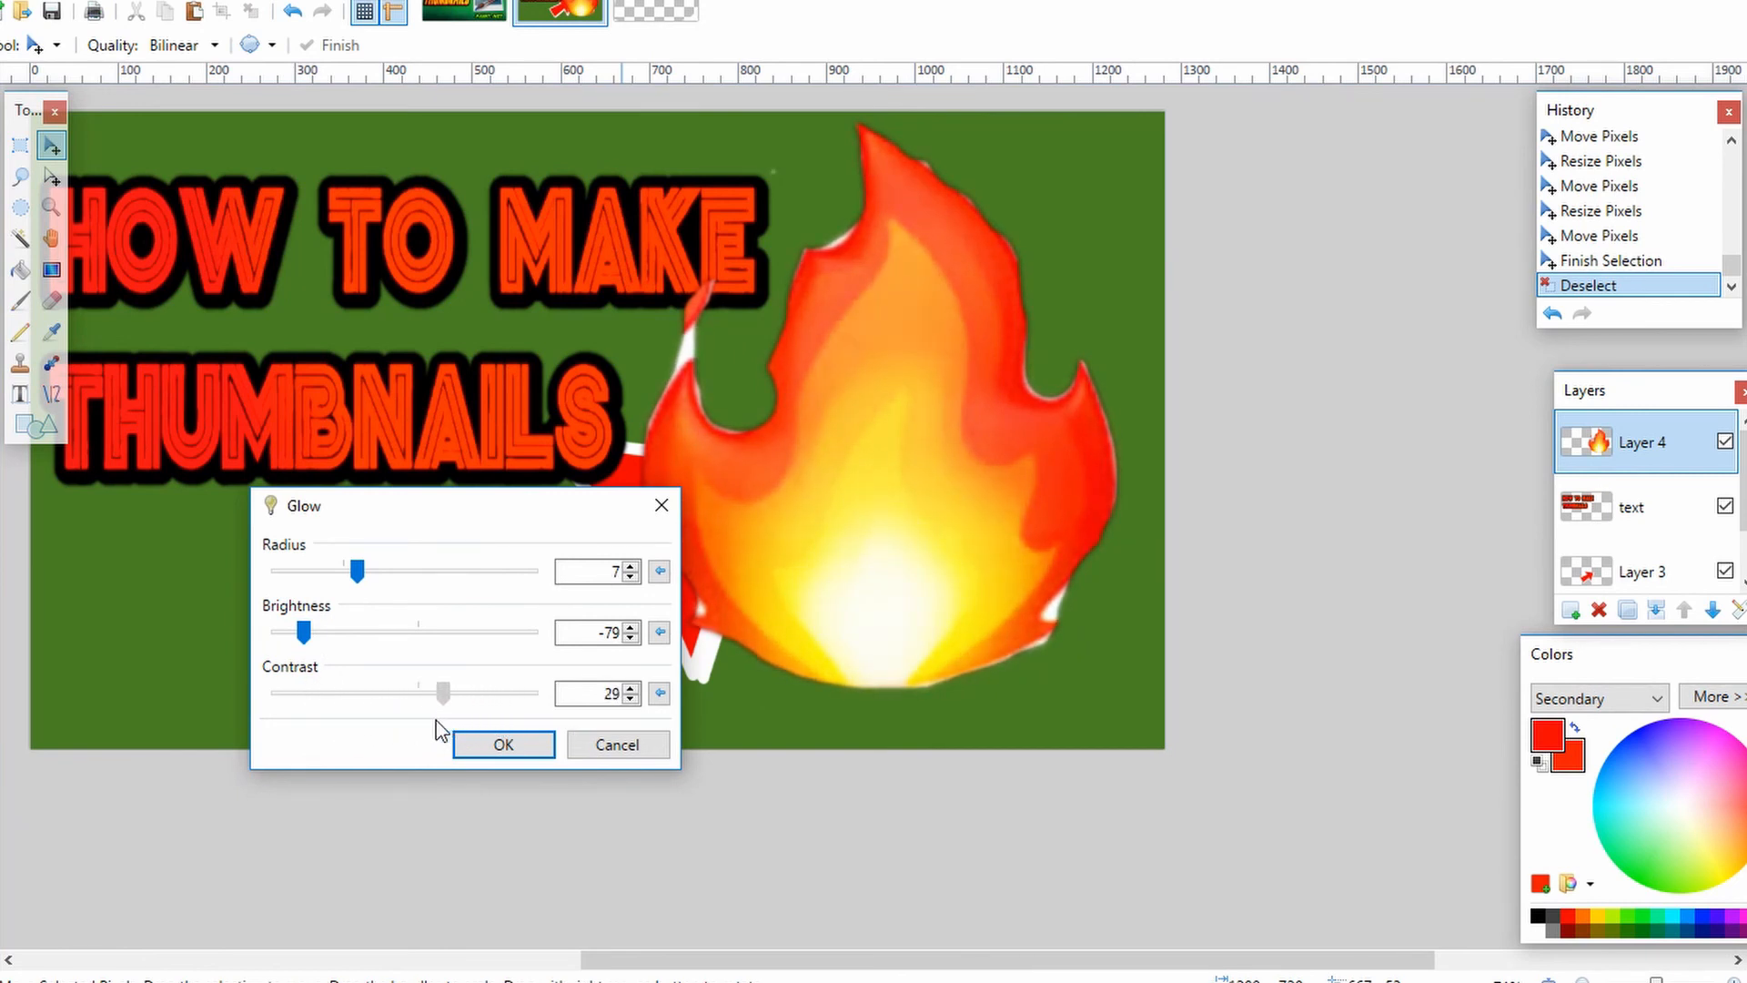
{"action": "left_click", "coordinate": [504, 744]}
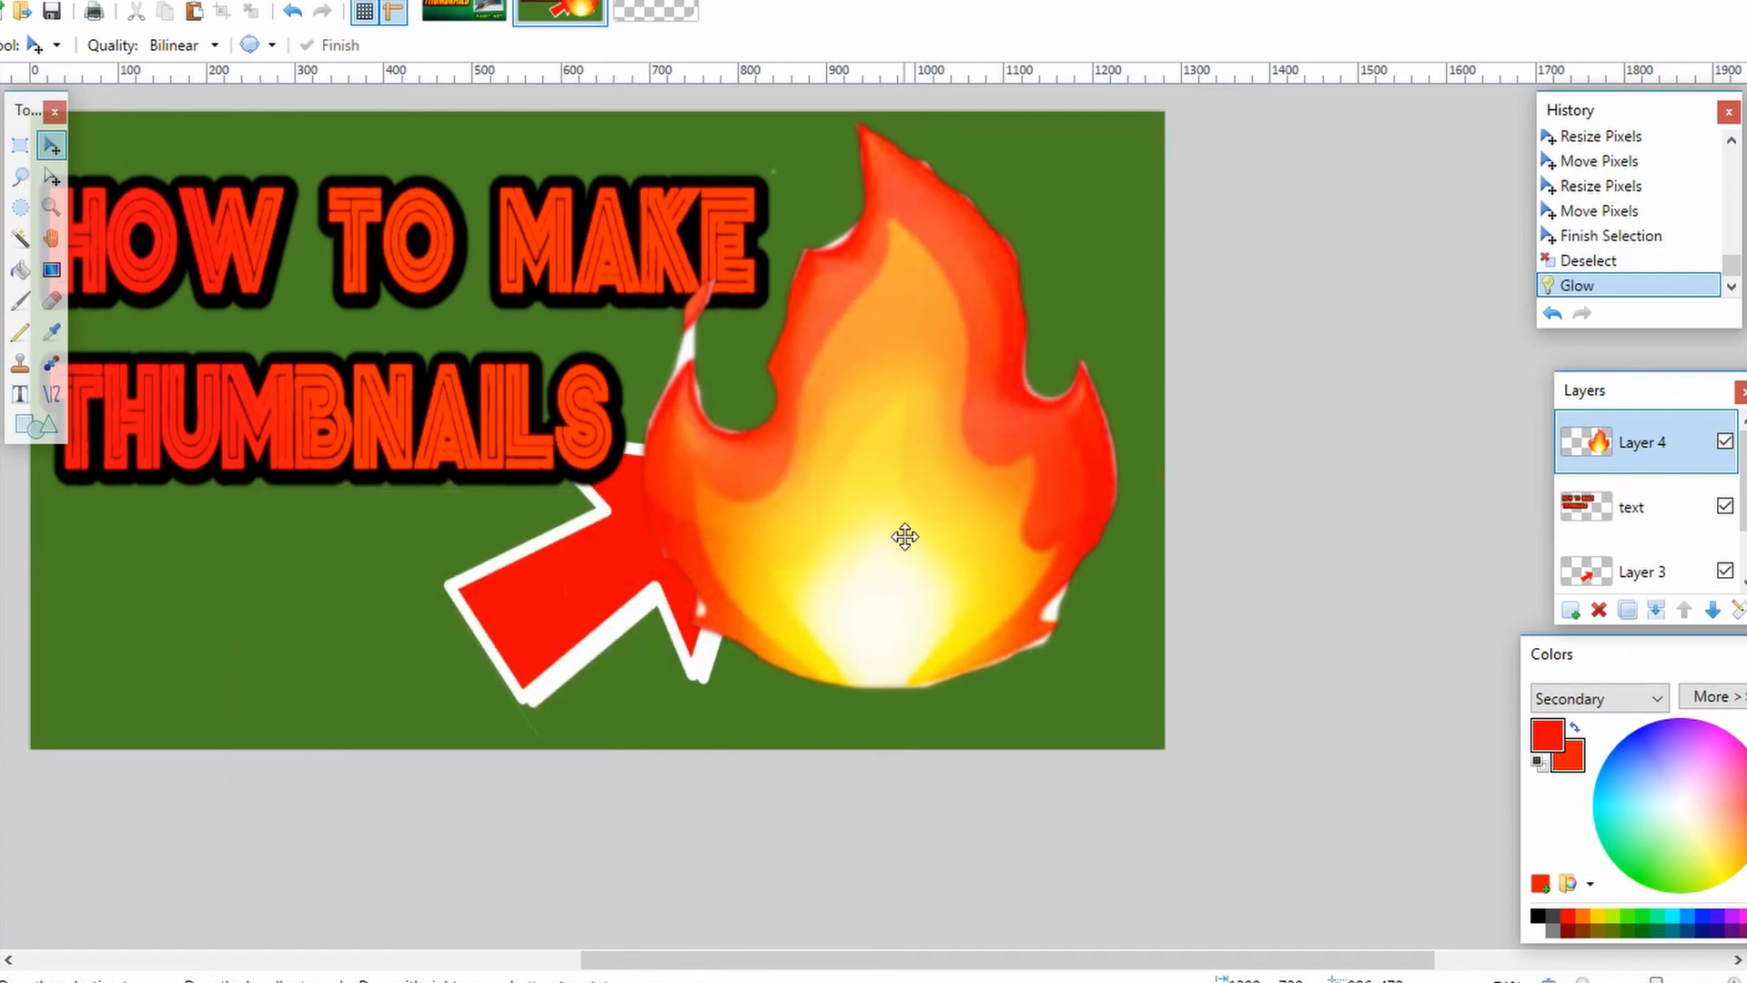
Step: Select the whole flame layer, shift the flame toward the canvas's right edge, enlarge it slightly and rotate it slightly
{"action": "scroll", "coordinate": [674, 549], "scroll_direction": "down", "scroll_amount": 2}
{"action": "scroll", "coordinate": [674, 550], "scroll_direction": "up", "scroll_amount": 1}
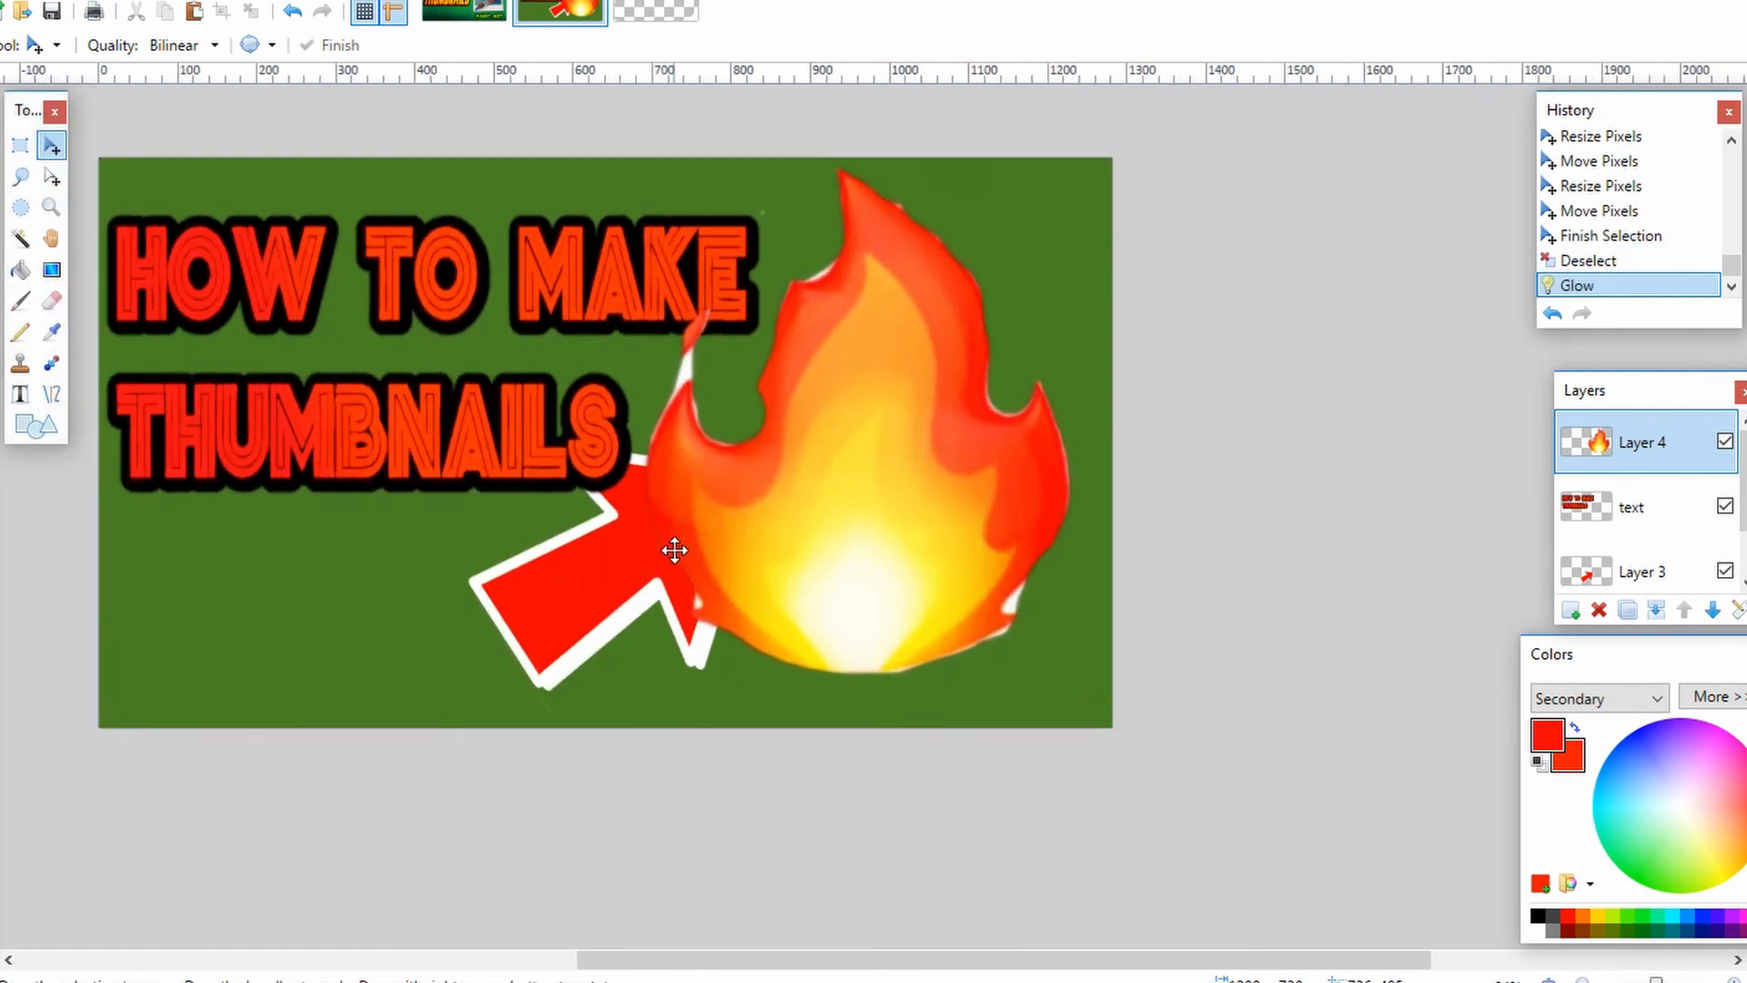
{"action": "key", "text": "ctrl+a"}
{"action": "left_click_drag", "start_coordinate": [1002, 411], "coordinate": [1038, 442]}
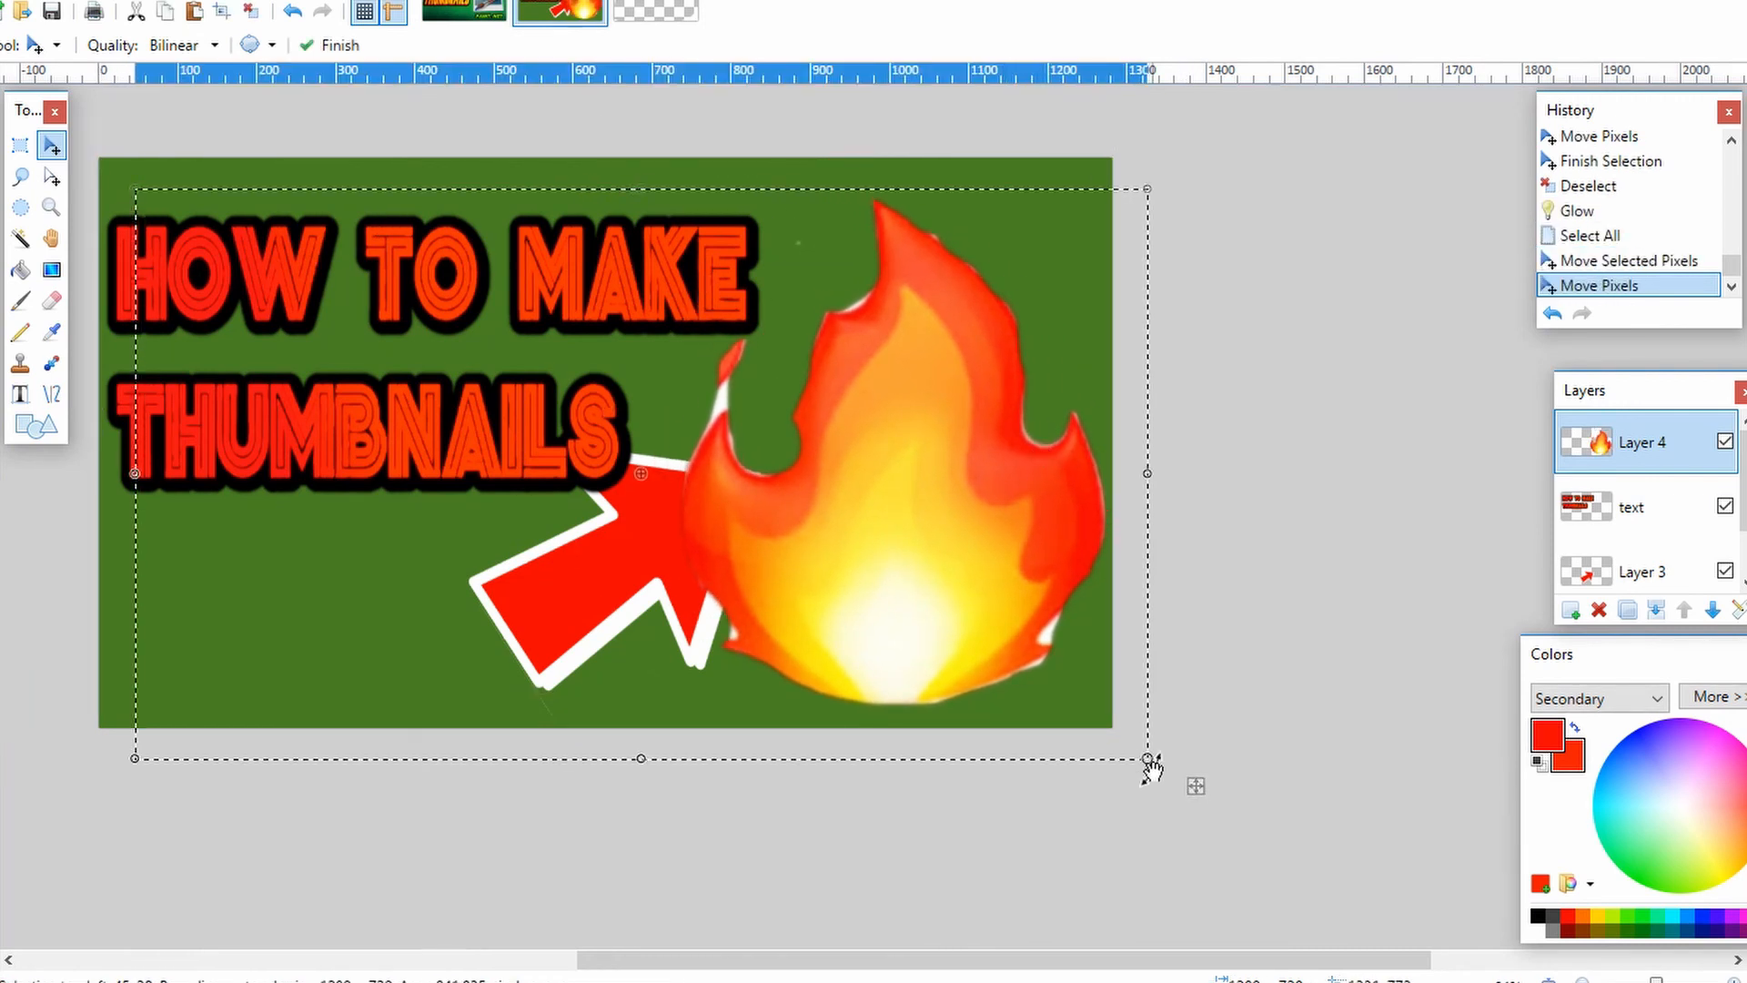
{"action": "left_click_drag", "start_coordinate": [1150, 767], "coordinate": [1220, 831]}
{"action": "left_click_drag", "start_coordinate": [1147, 207], "coordinate": [1166, 165]}
{"action": "mouse_move", "coordinate": [270, 780]}
{"action": "left_mouse_down"}
{"action": "mouse_move", "coordinate": [249, 792]}
{"action": "mouse_move", "coordinate": [265, 804]}
{"action": "left_mouse_up"}
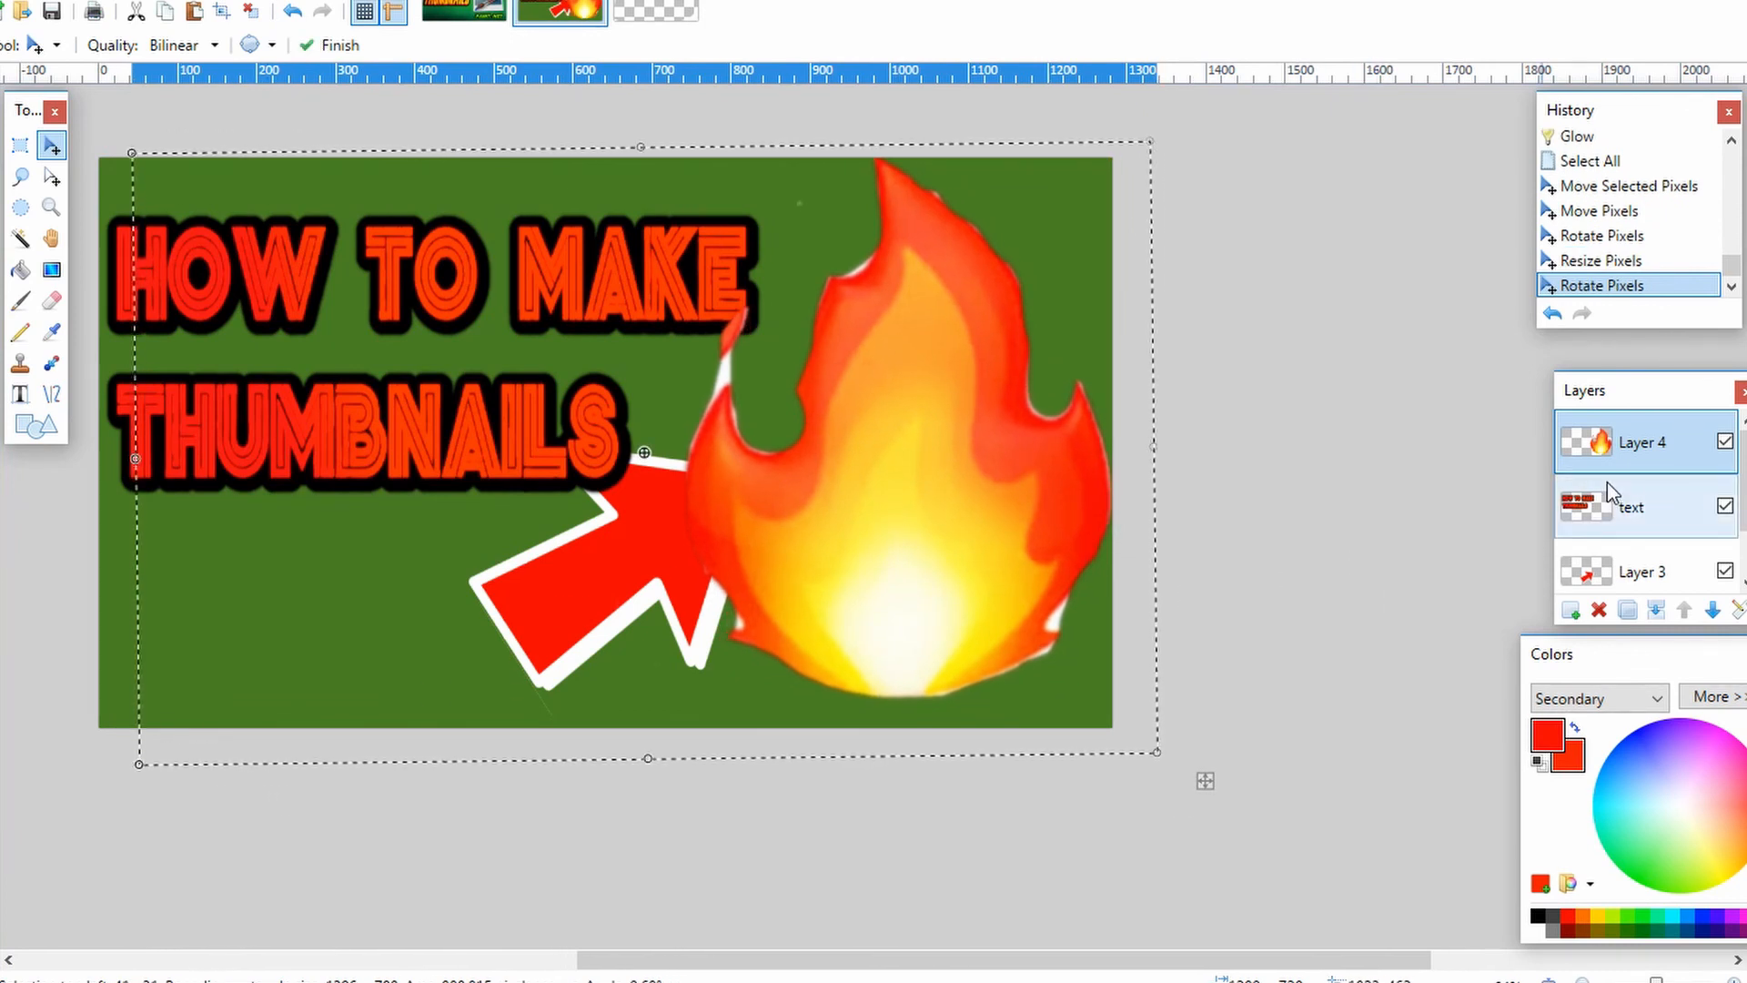
Step: Move the flame layer below the arrow layer and nudge the flame slightly to the left
{"action": "left_click_drag", "start_coordinate": [1645, 485], "coordinate": [1642, 574]}
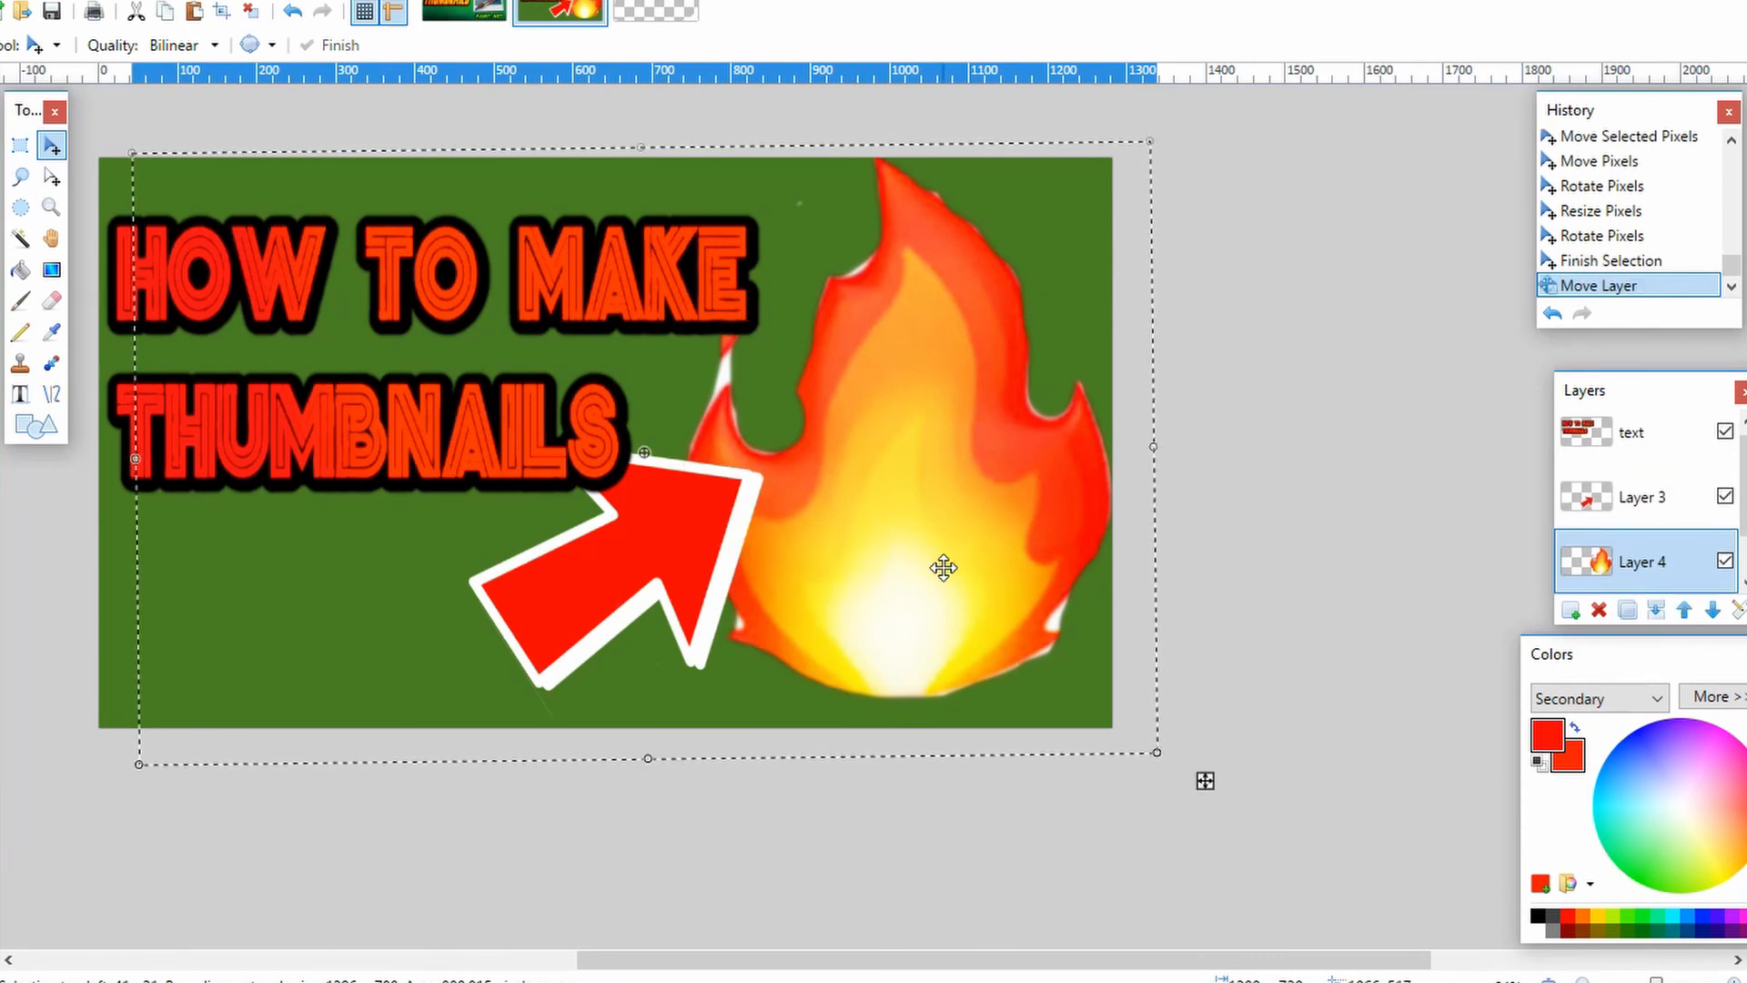
{"action": "left_click_drag", "start_coordinate": [943, 567], "coordinate": [940, 568]}
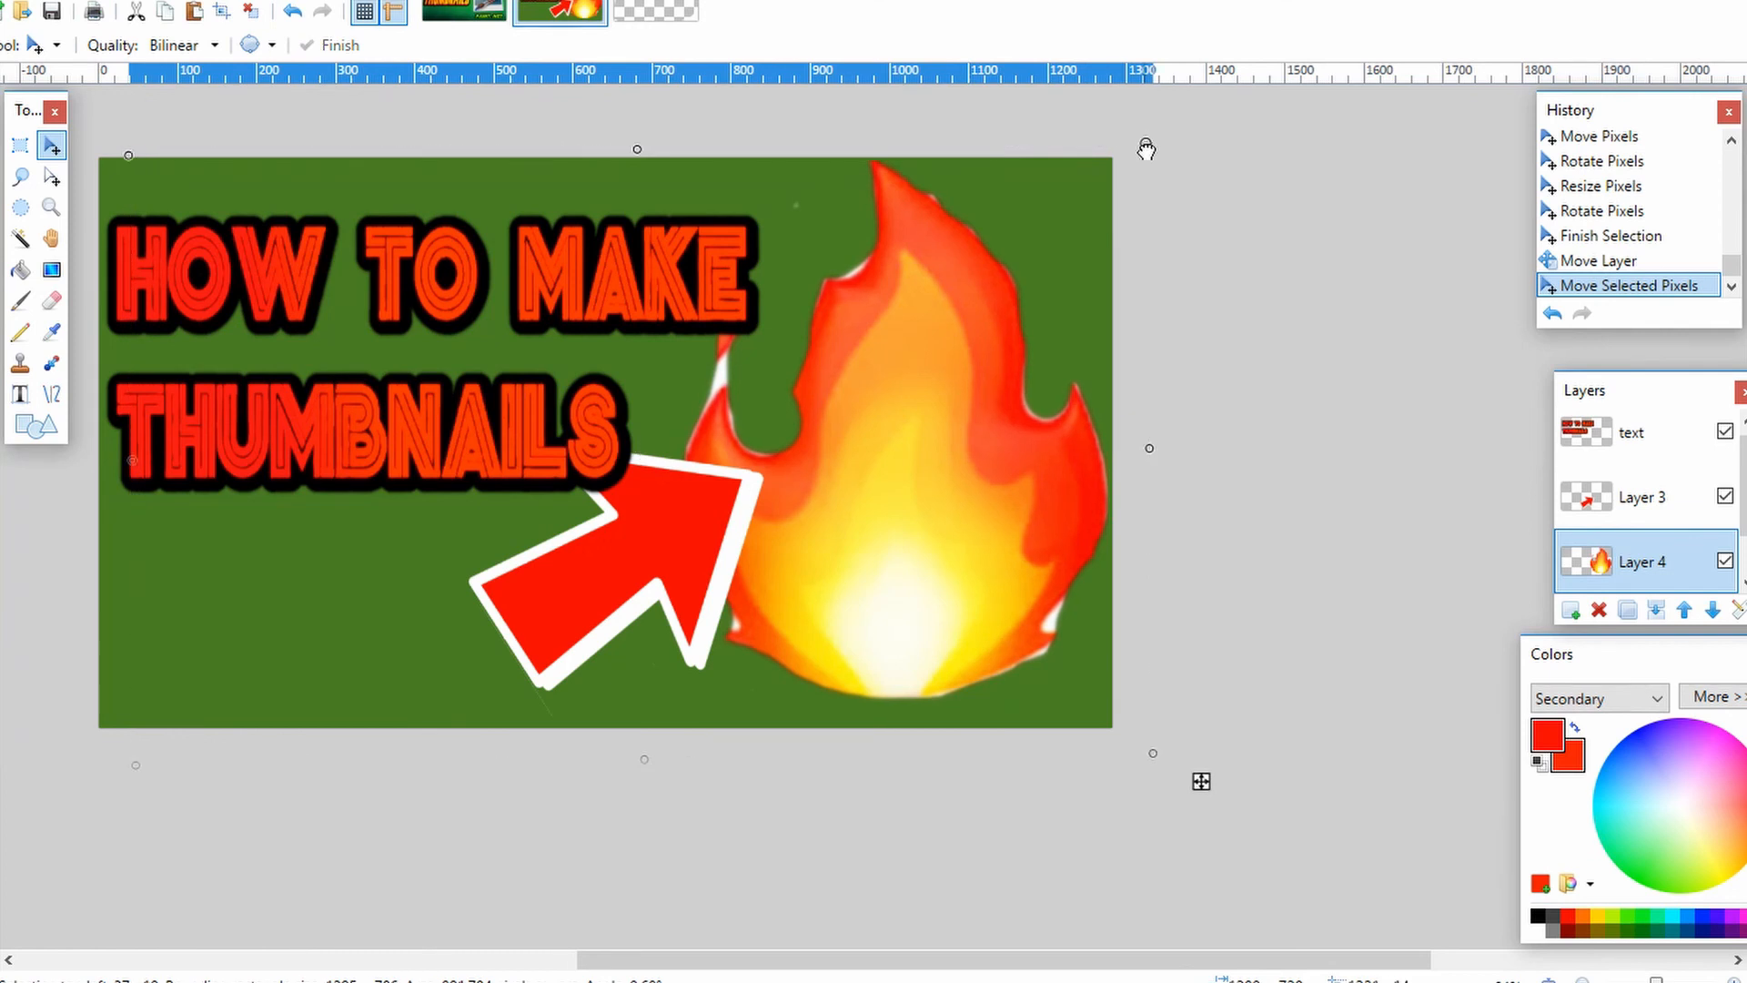
Step: Shrink the flame slightly from its upper corner so its tip sits below the canvas's upper edge, and deselect it
{"action": "left_click_drag", "start_coordinate": [1146, 148], "coordinate": [1122, 198]}
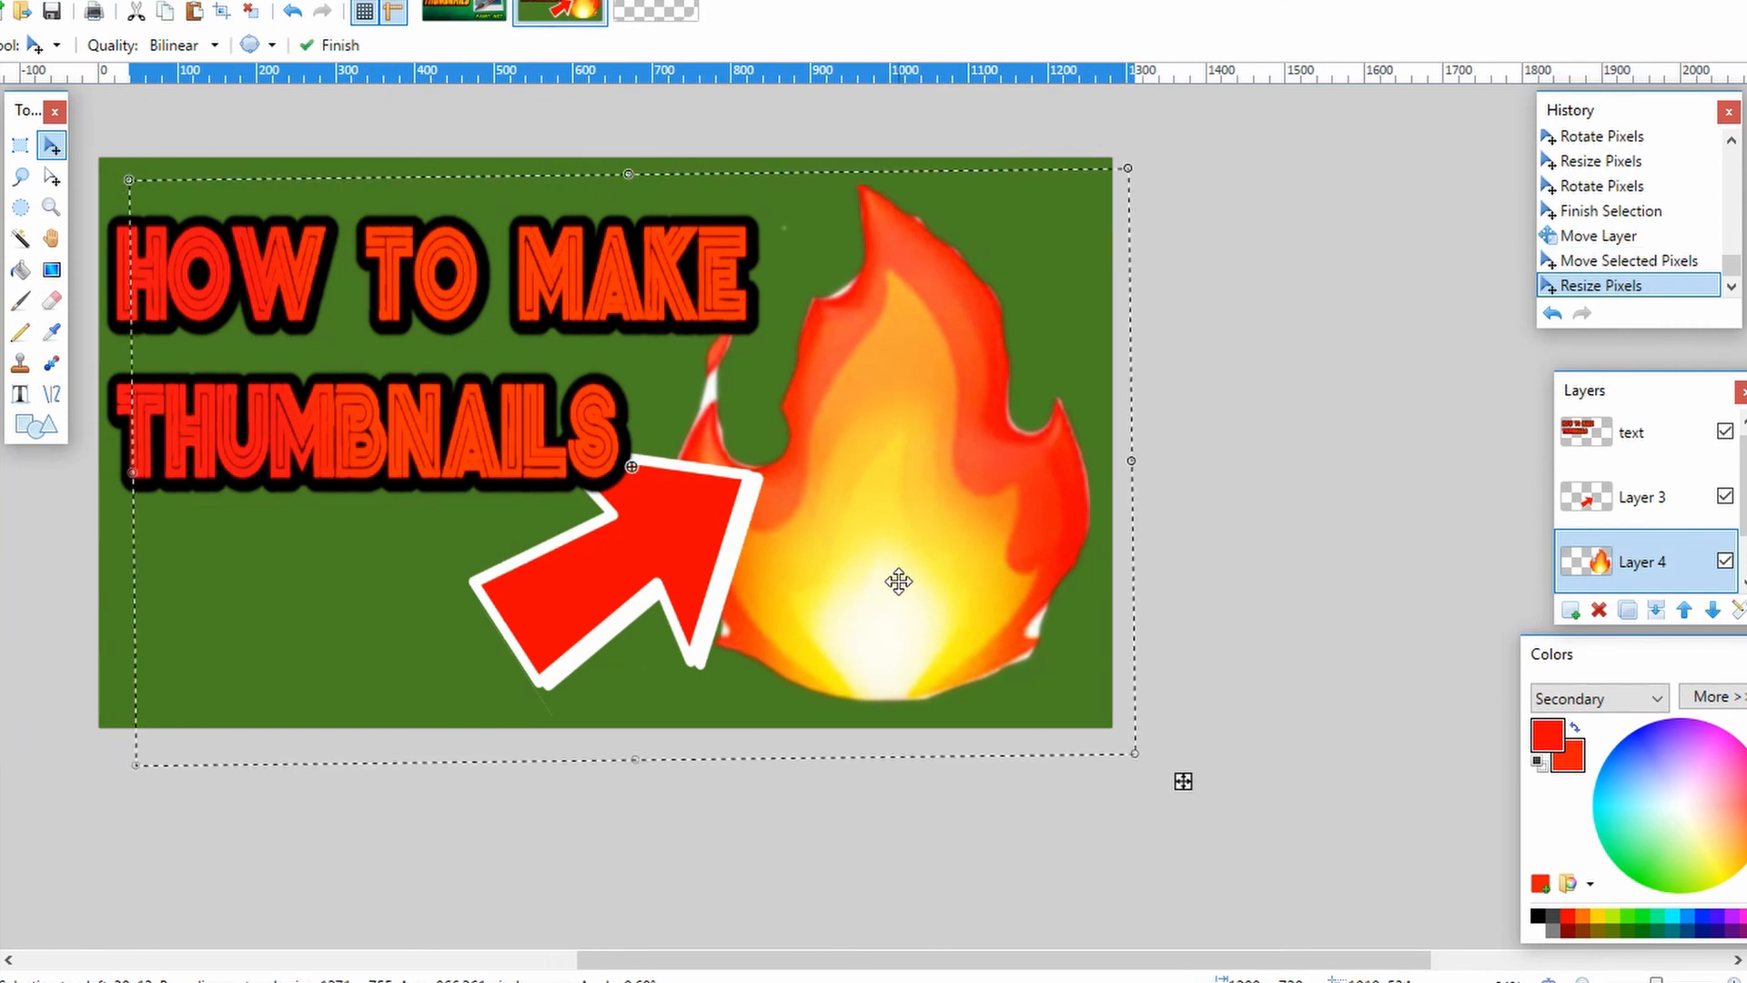
{"action": "key", "text": "ctrl+d"}
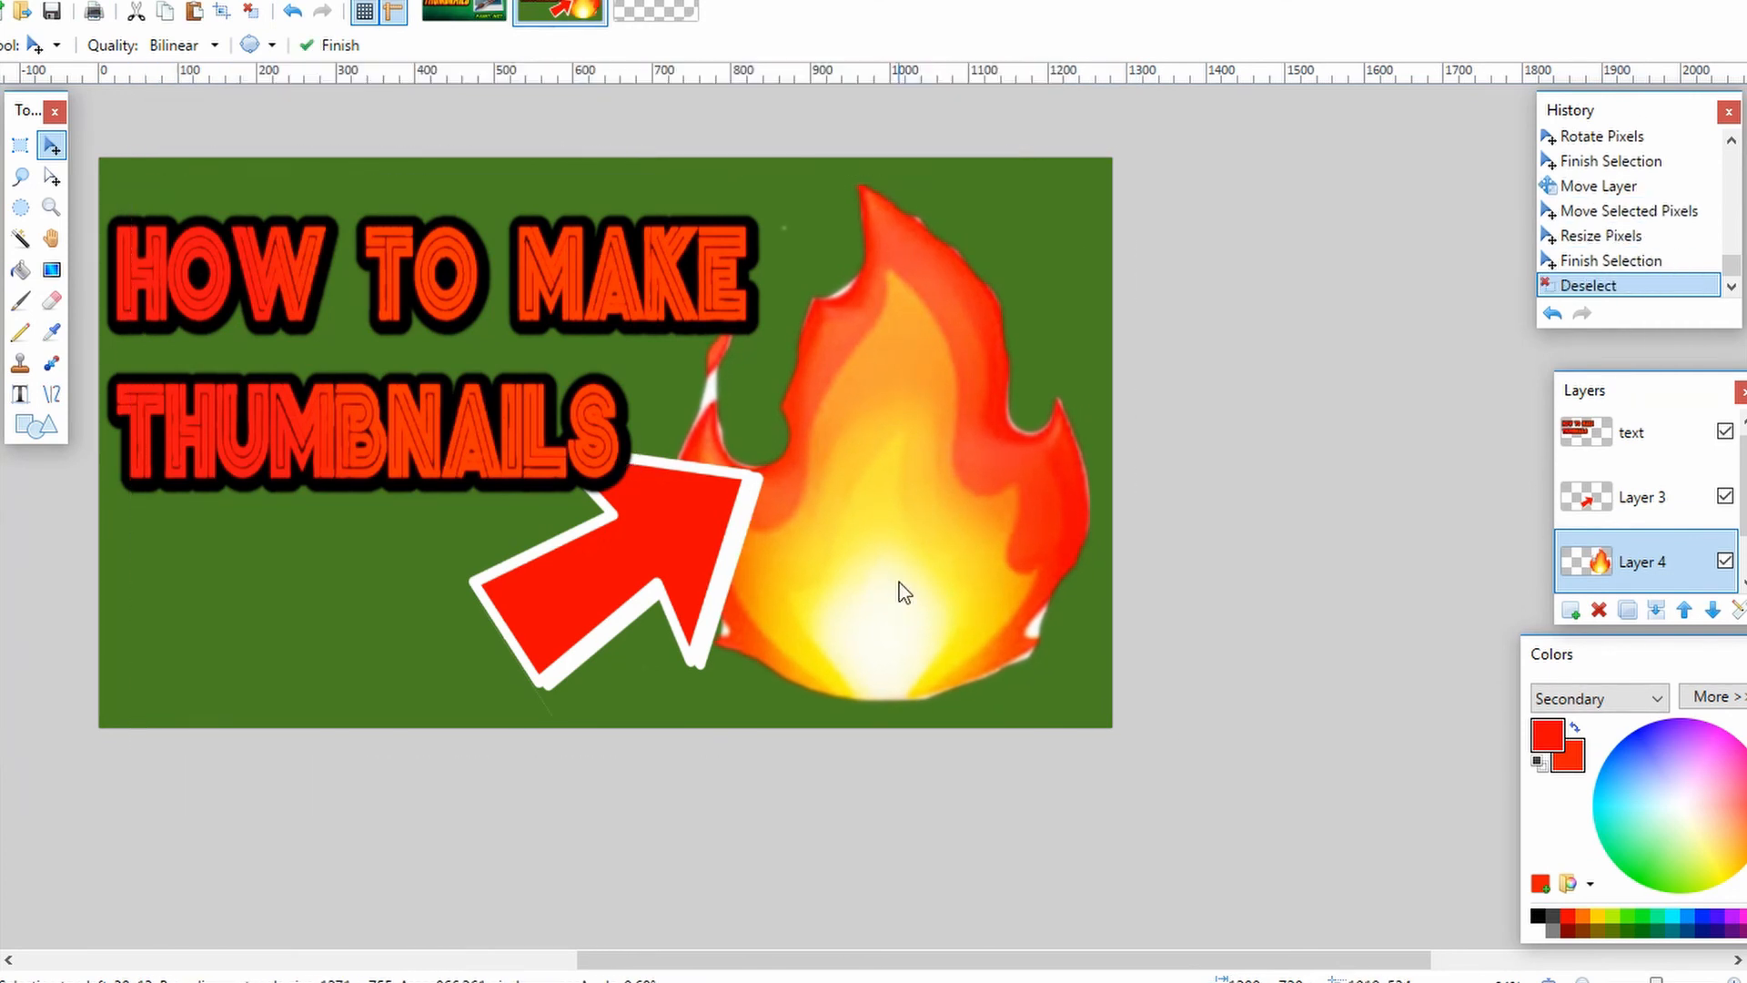
Step: Add a black drop shadow to the flame with X offset 6, Y offset 9, widening radius 24, blur radius 0 and opacity 255
{"action": "left_click", "coordinate": [427, 2]}
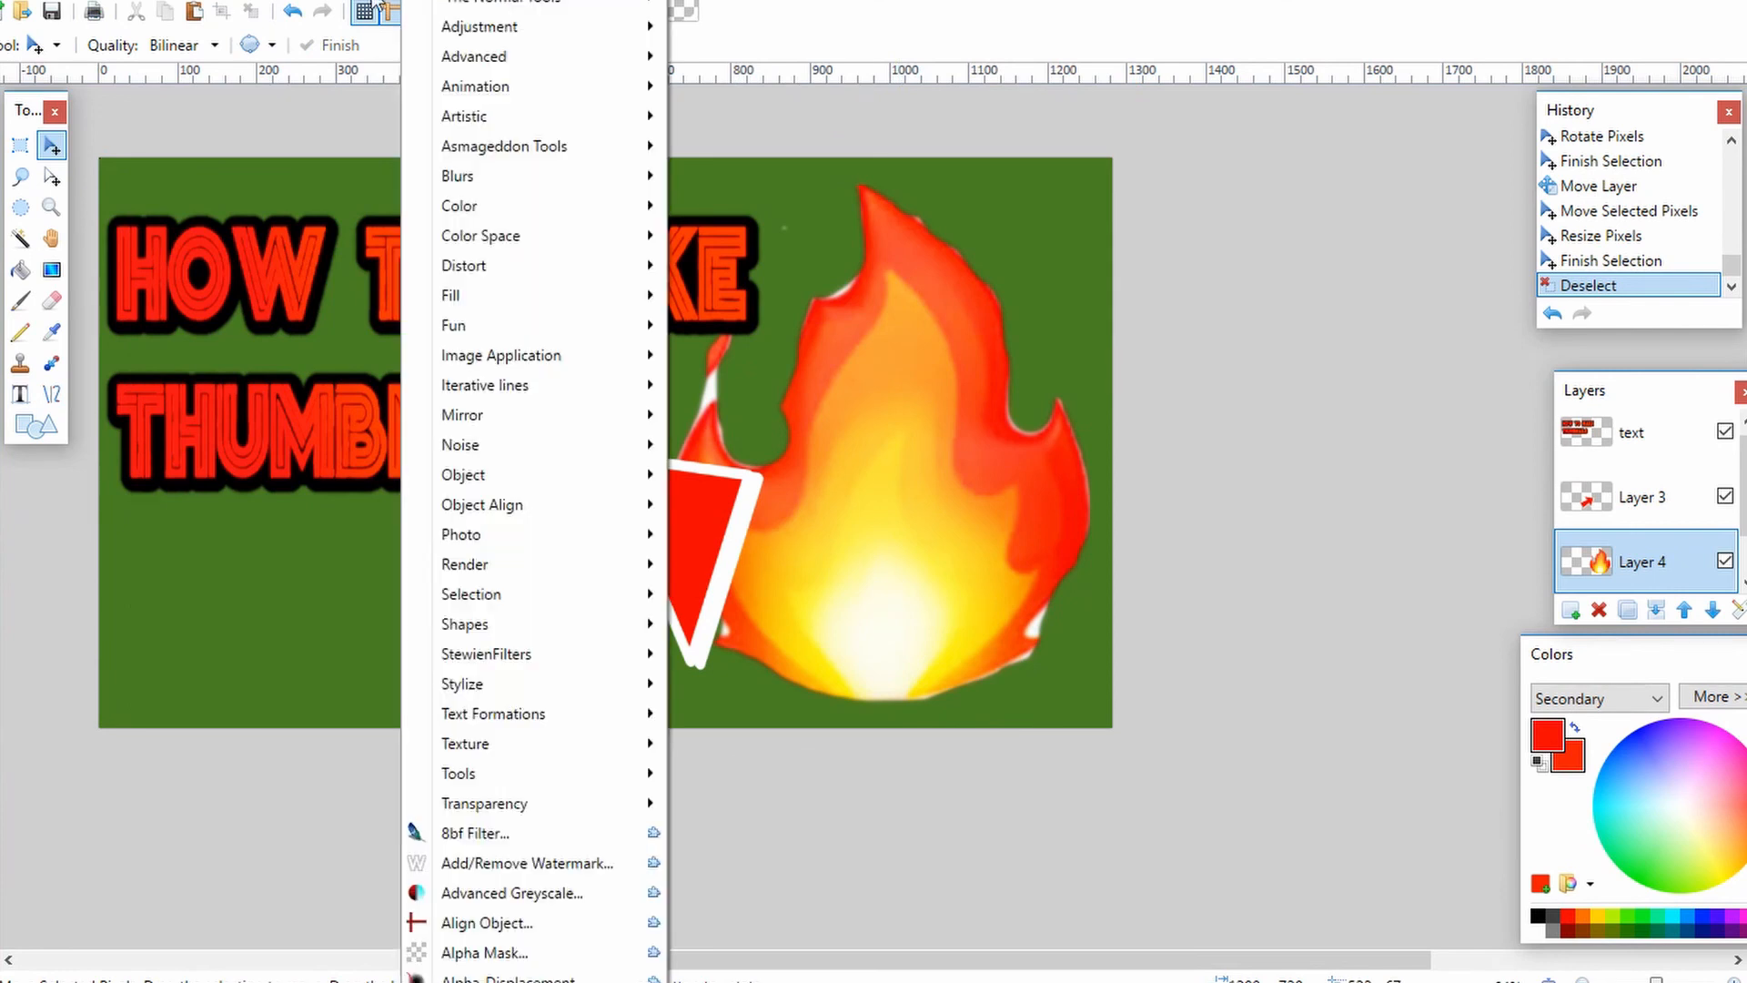
{"action": "mouse_move", "coordinate": [499, 480]}
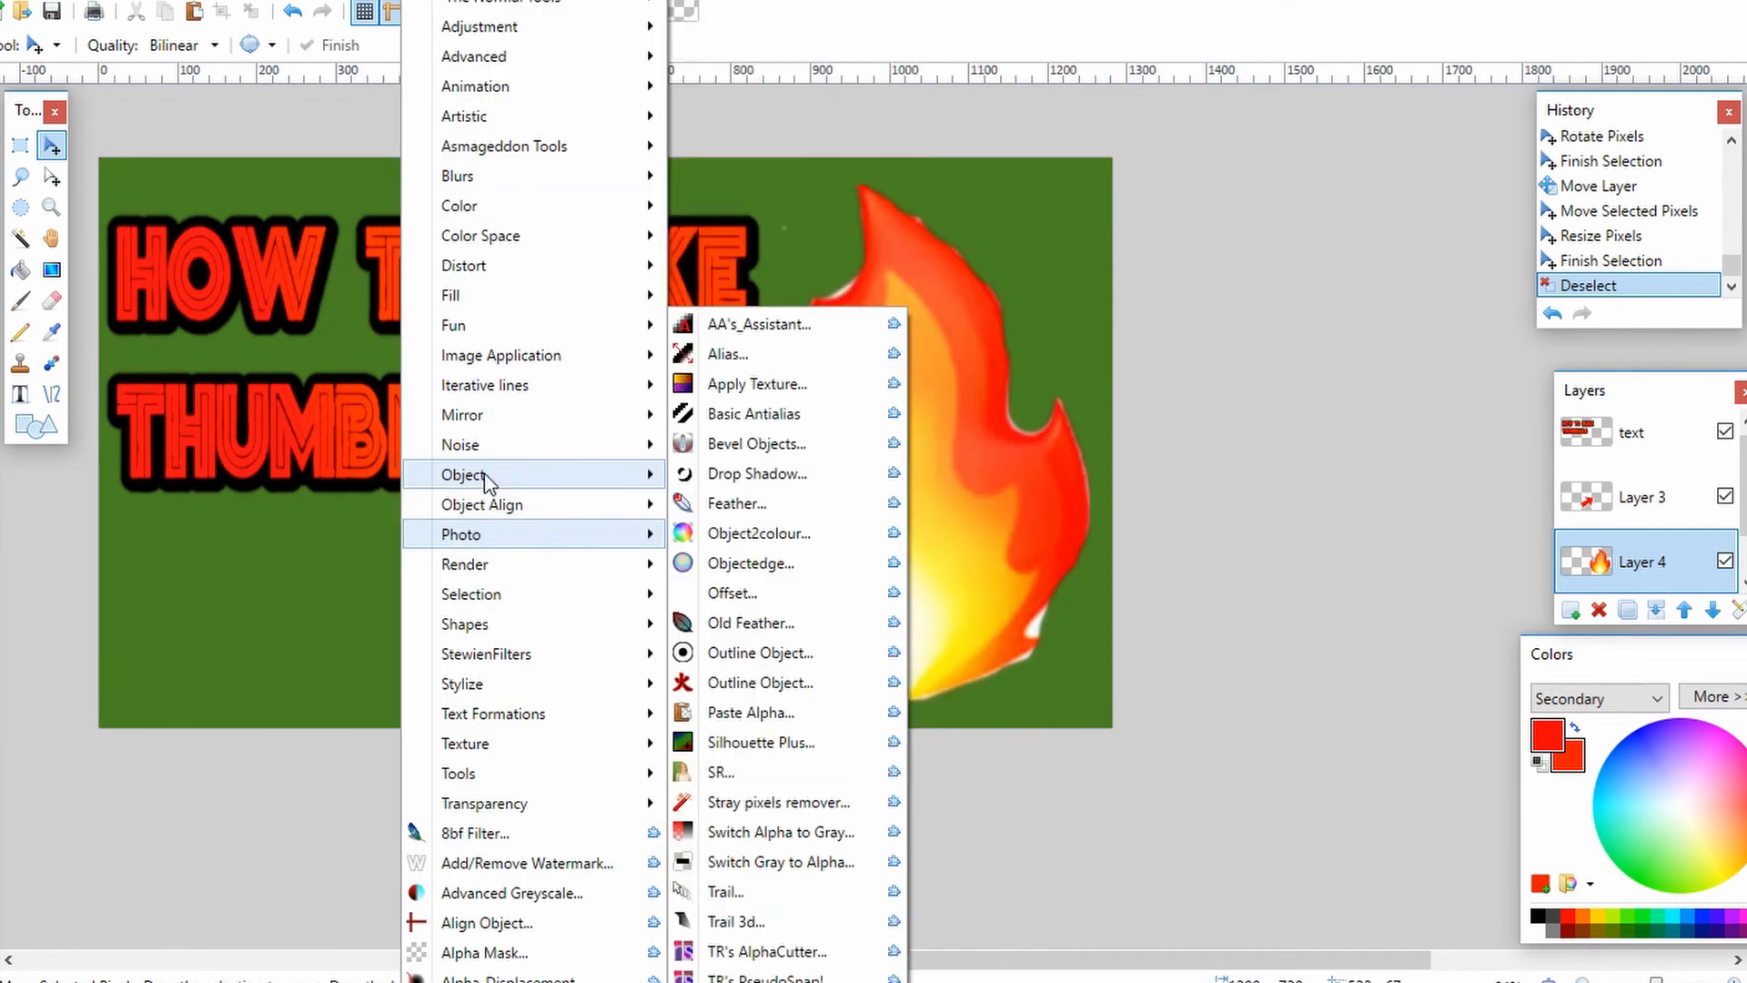
{"action": "left_click", "coordinate": [695, 472]}
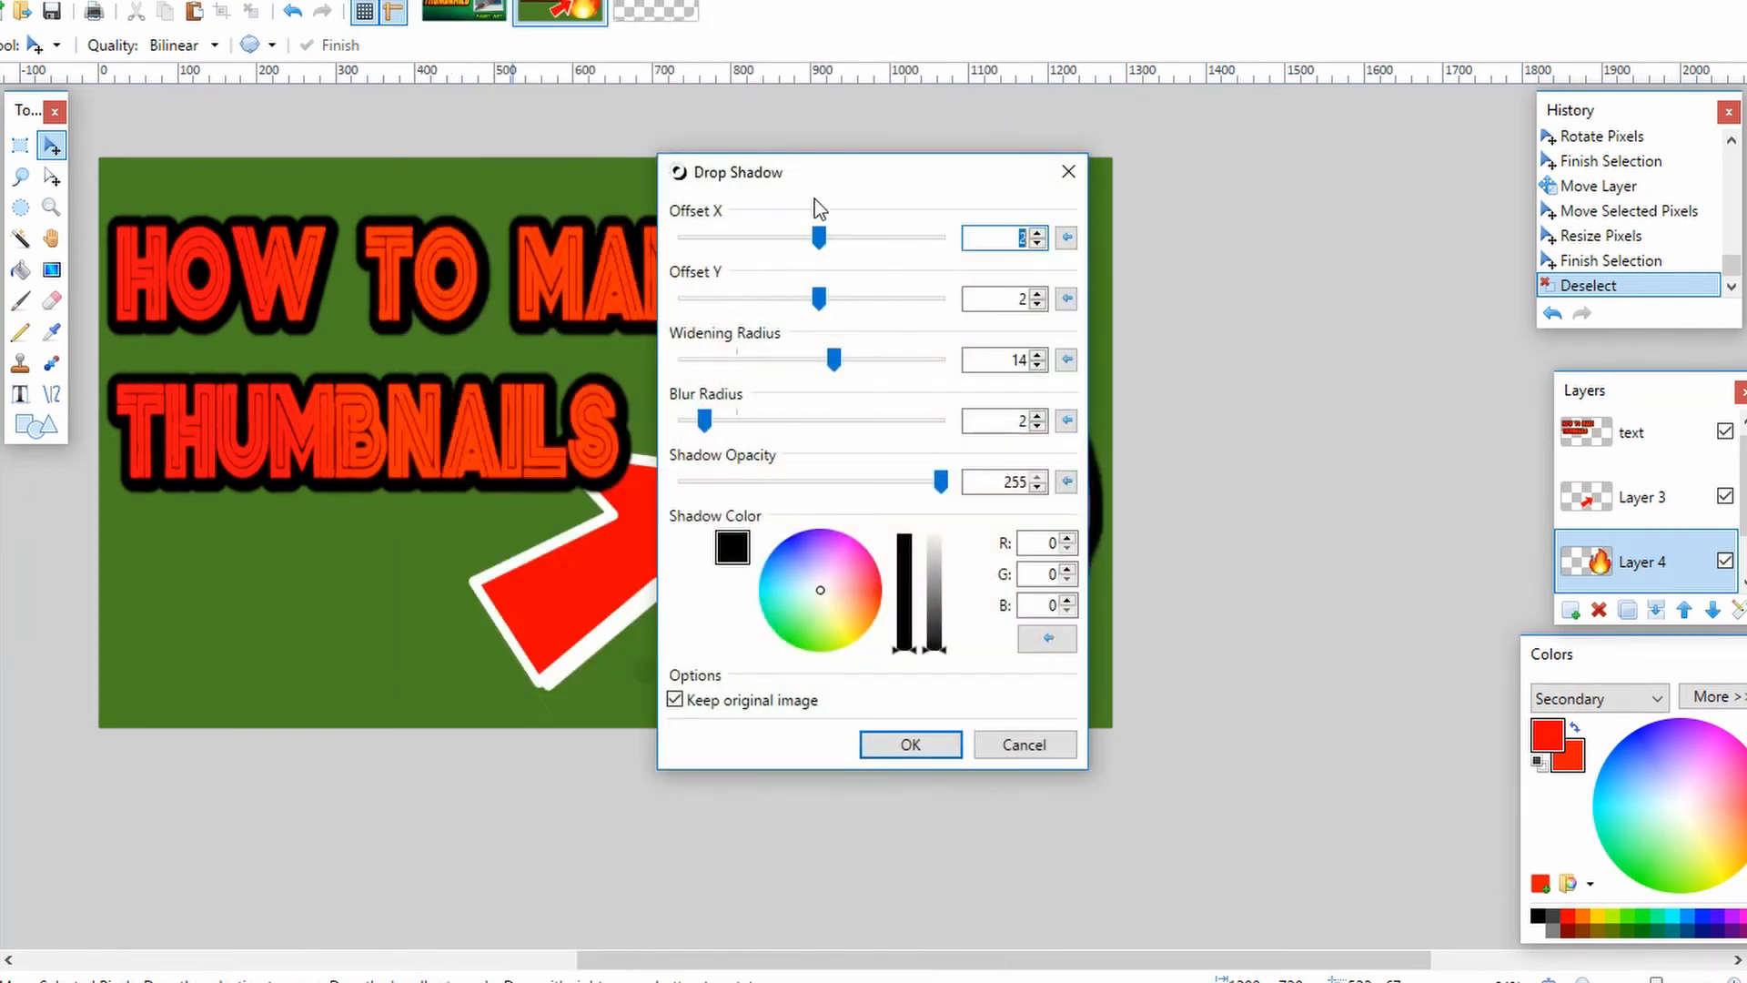
{"action": "left_click_drag", "start_coordinate": [826, 193], "coordinate": [441, 617]}
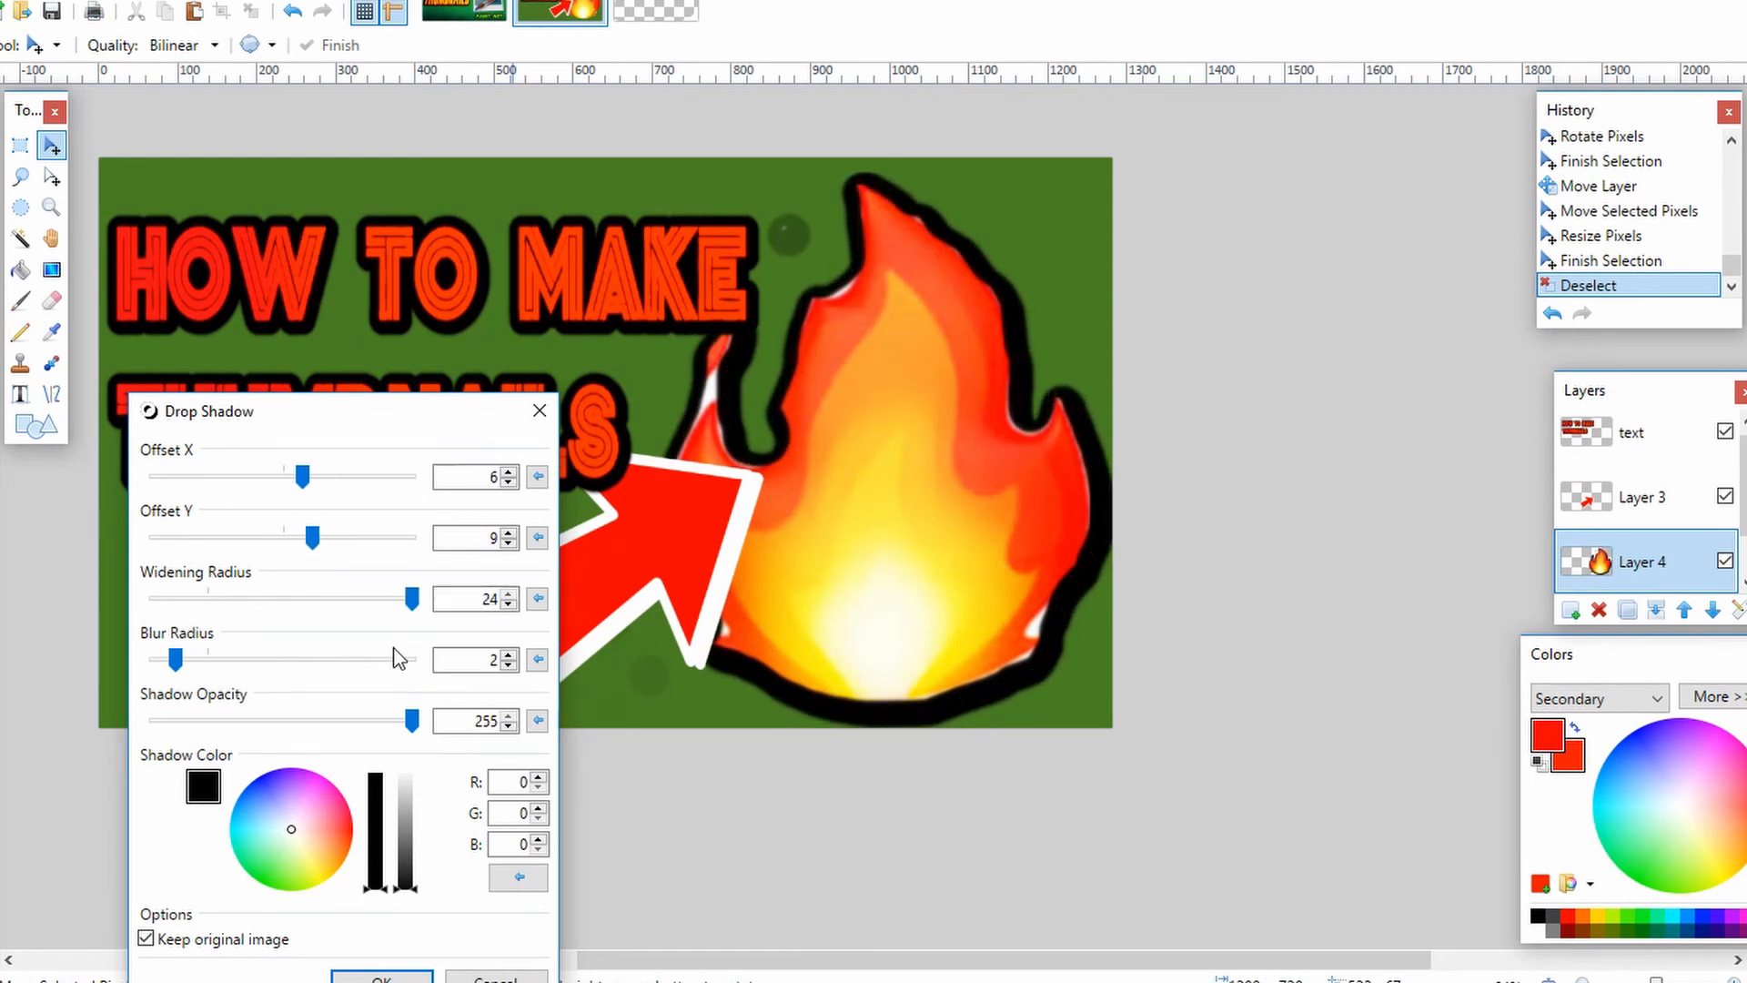
{"action": "mouse_move", "coordinate": [175, 660]}
{"action": "left_mouse_down"}
{"action": "mouse_move", "coordinate": [300, 668]}
{"action": "mouse_move", "coordinate": [153, 662]}
{"action": "left_mouse_up"}
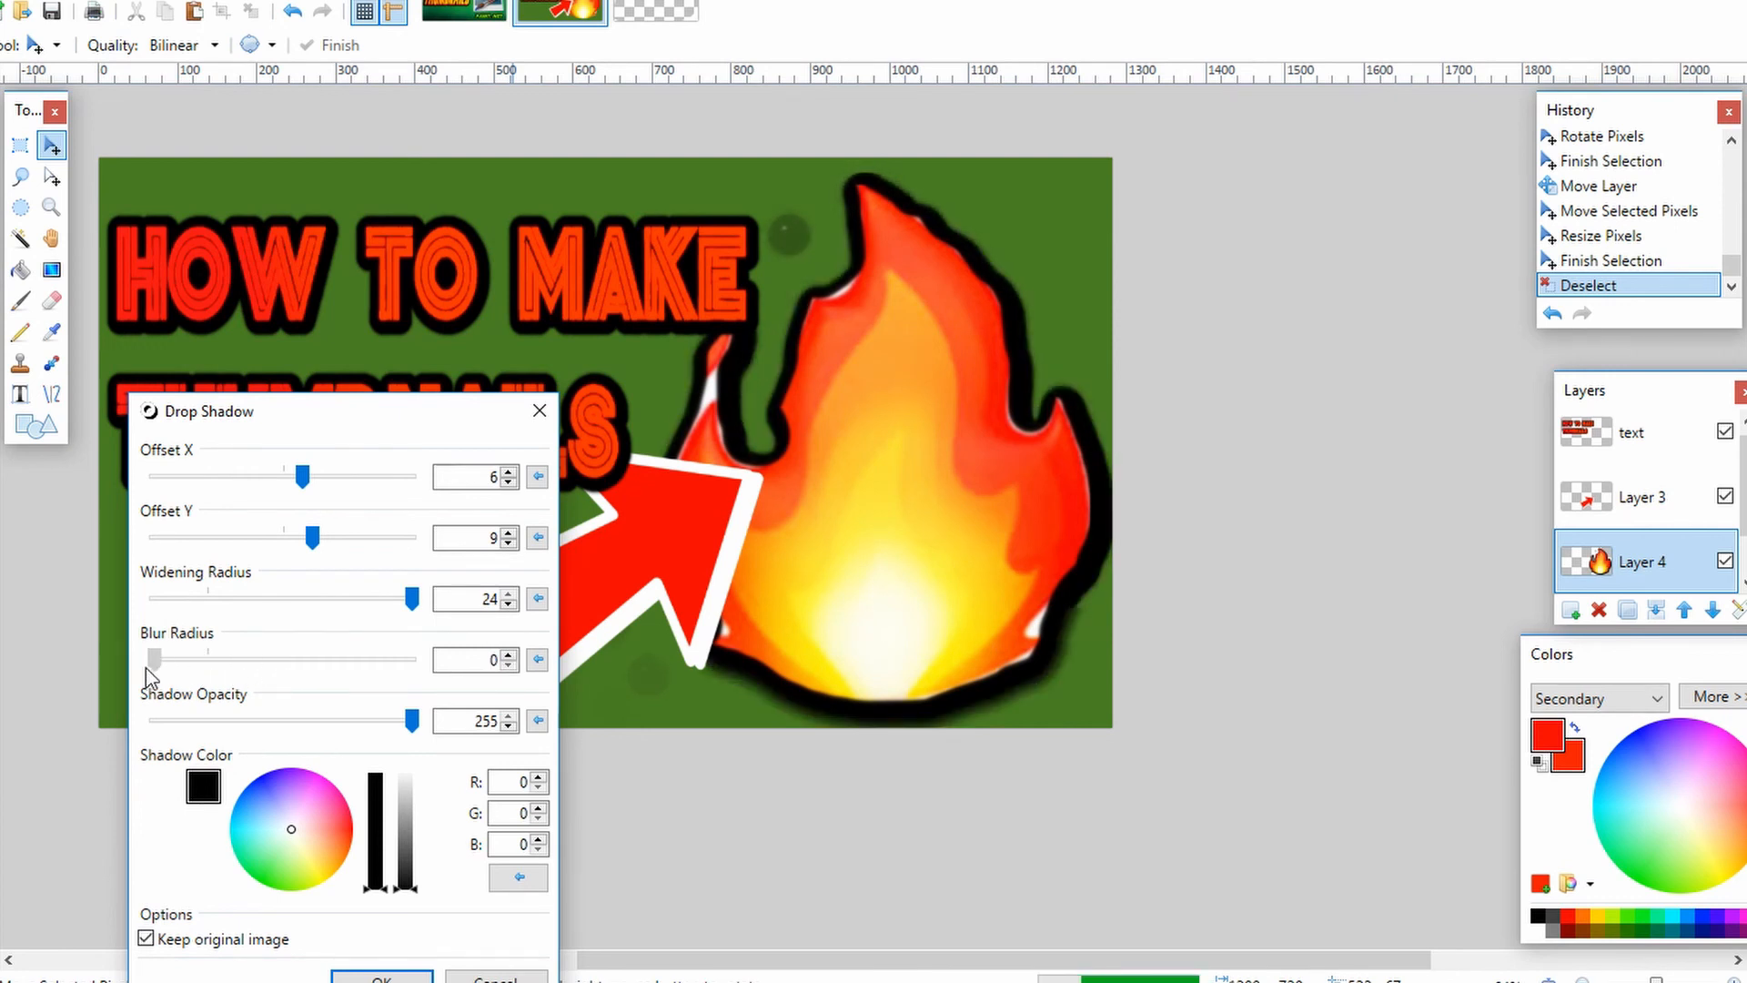
{"action": "left_click_drag", "start_coordinate": [414, 724], "coordinate": [467, 721]}
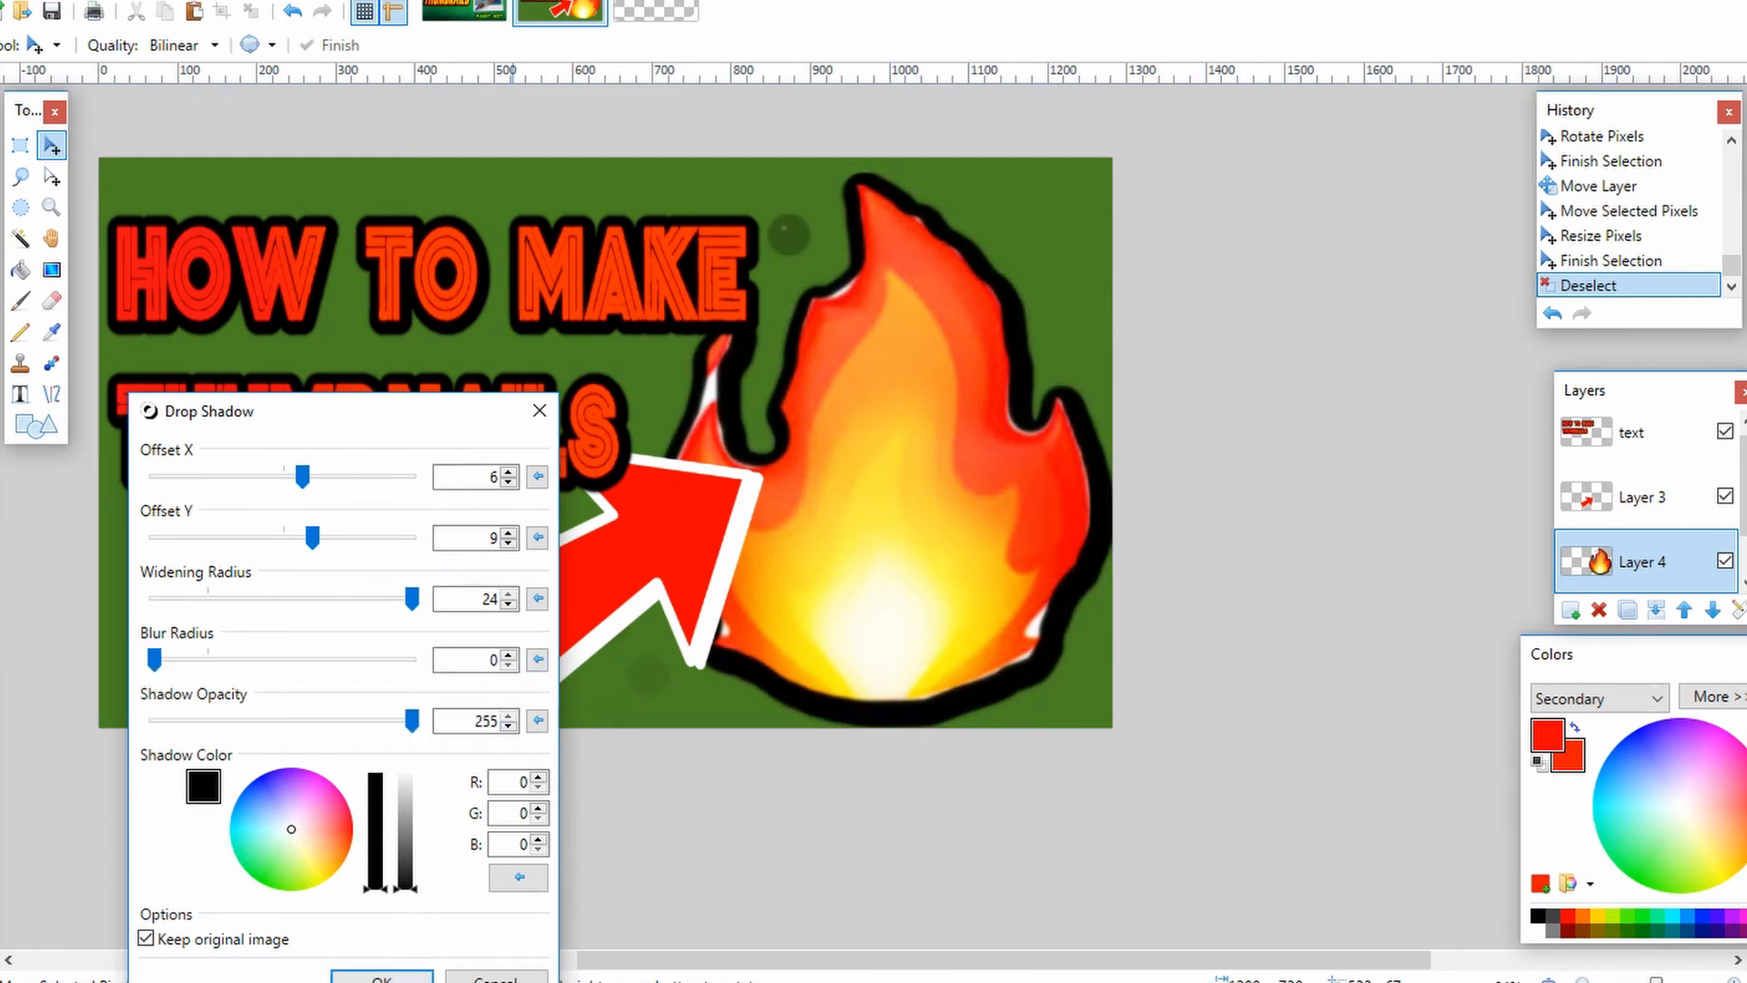
{"action": "left_click", "coordinate": [381, 977]}
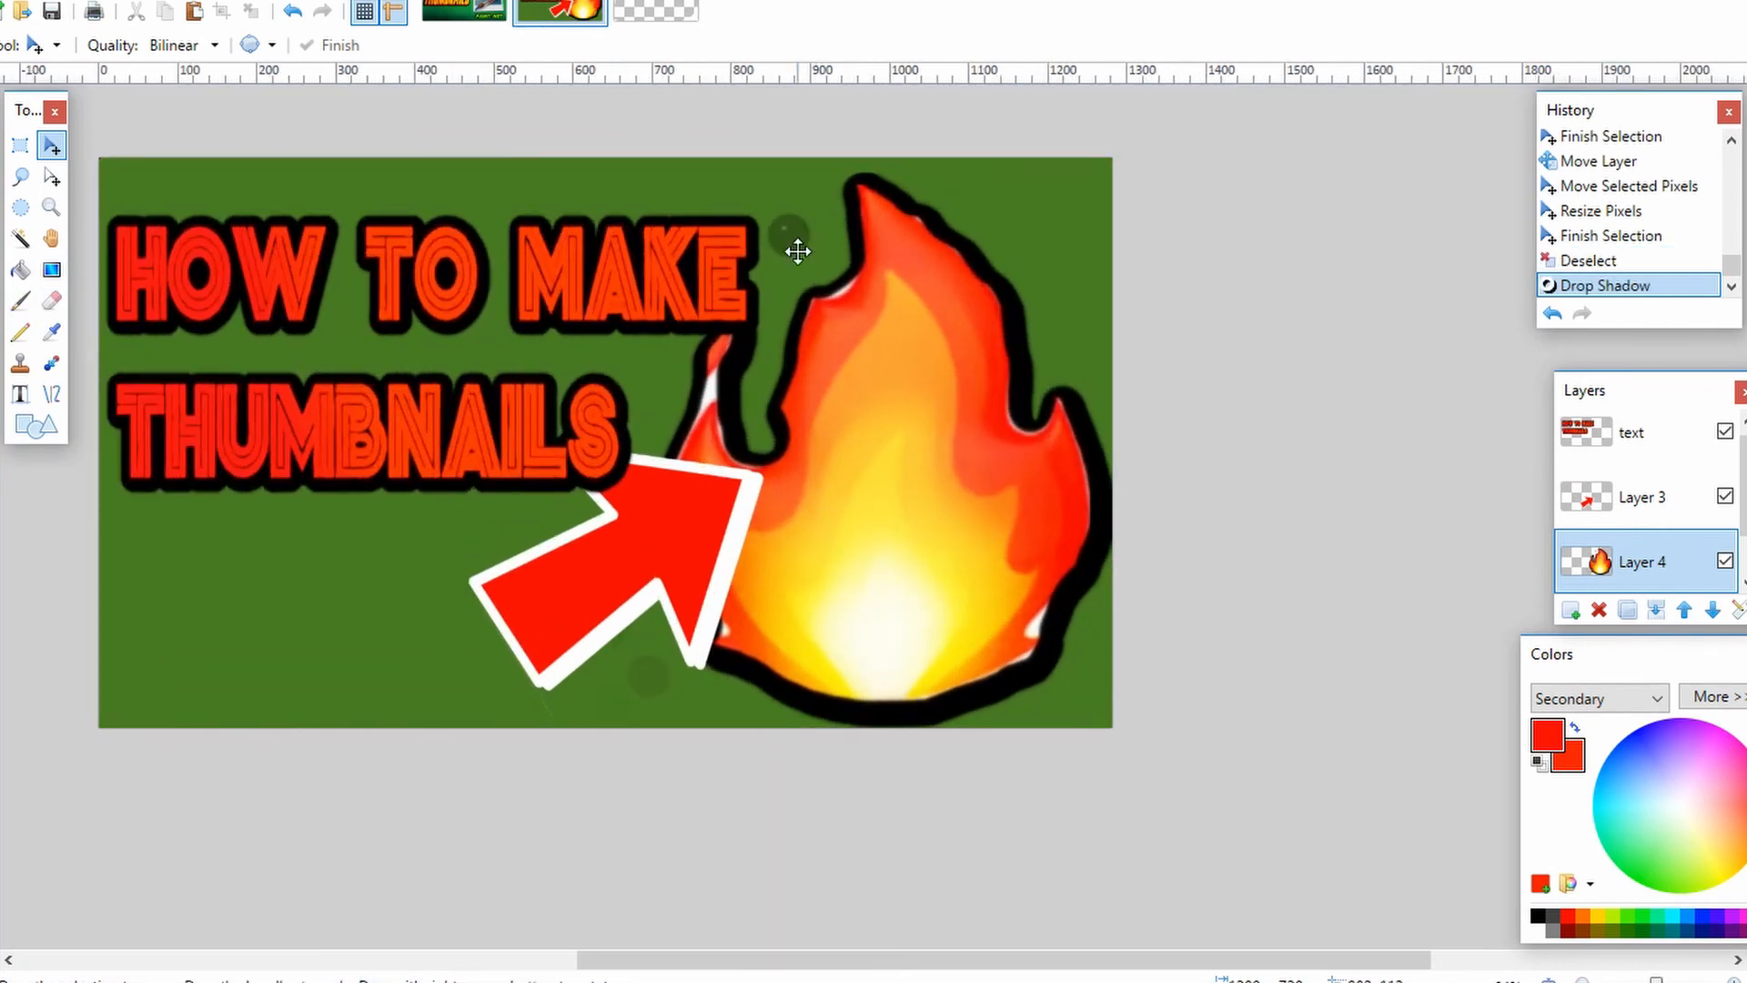
Step: Erase the stray shadow spot between the title's first line and the flame using a 50-wide eraser at 75% hardness
{"action": "left_click", "coordinate": [51, 300]}
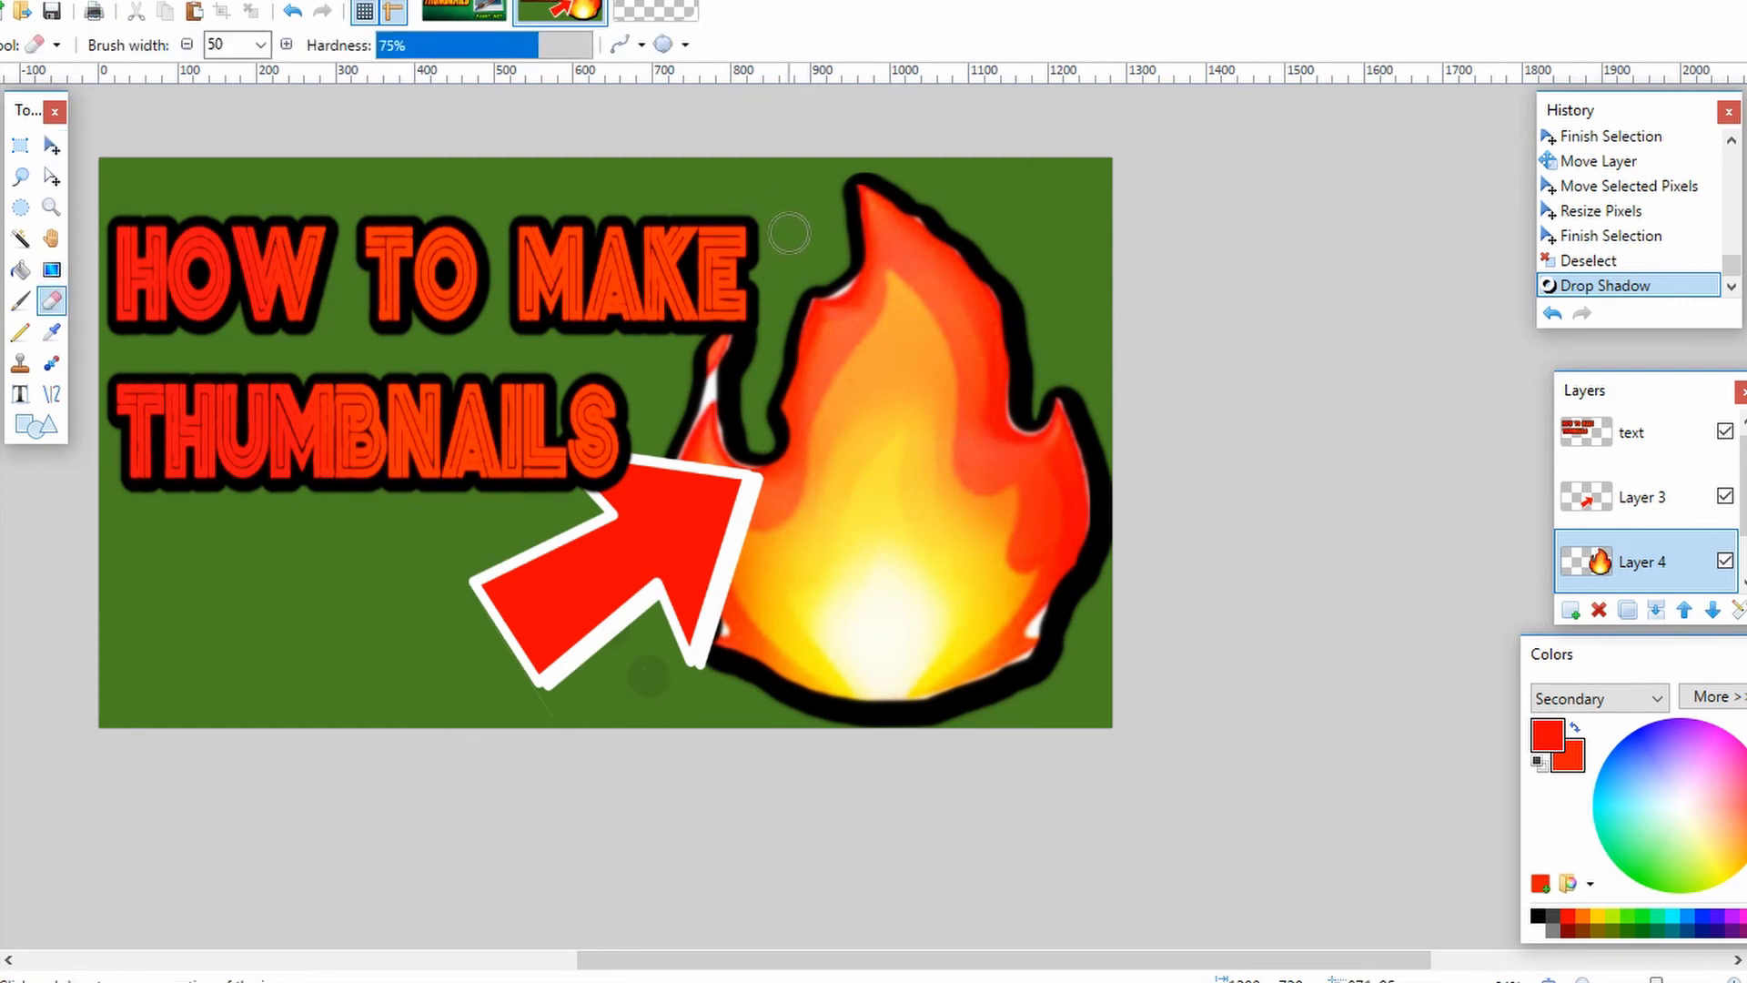
{"action": "left_click", "coordinate": [805, 239]}
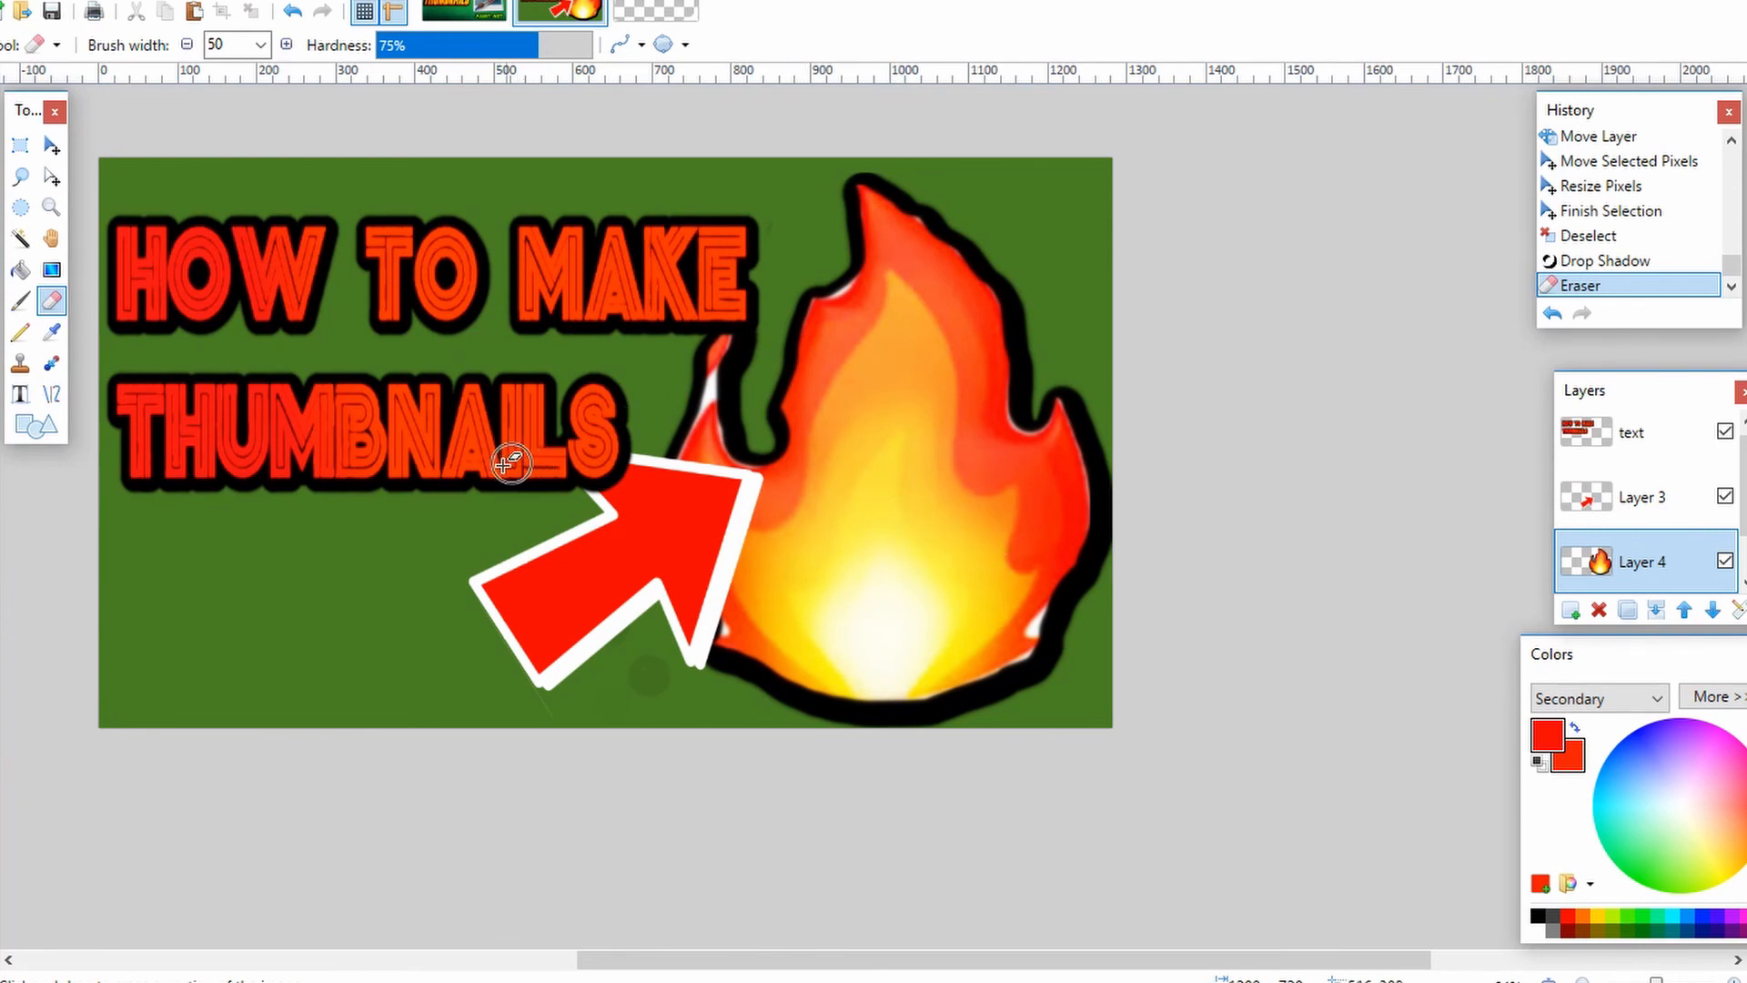
{"action": "scroll", "coordinate": [496, 446], "scroll_direction": "up", "scroll_amount": 1}
{"action": "scroll", "coordinate": [491, 444], "scroll_direction": "down", "scroll_amount": 3}
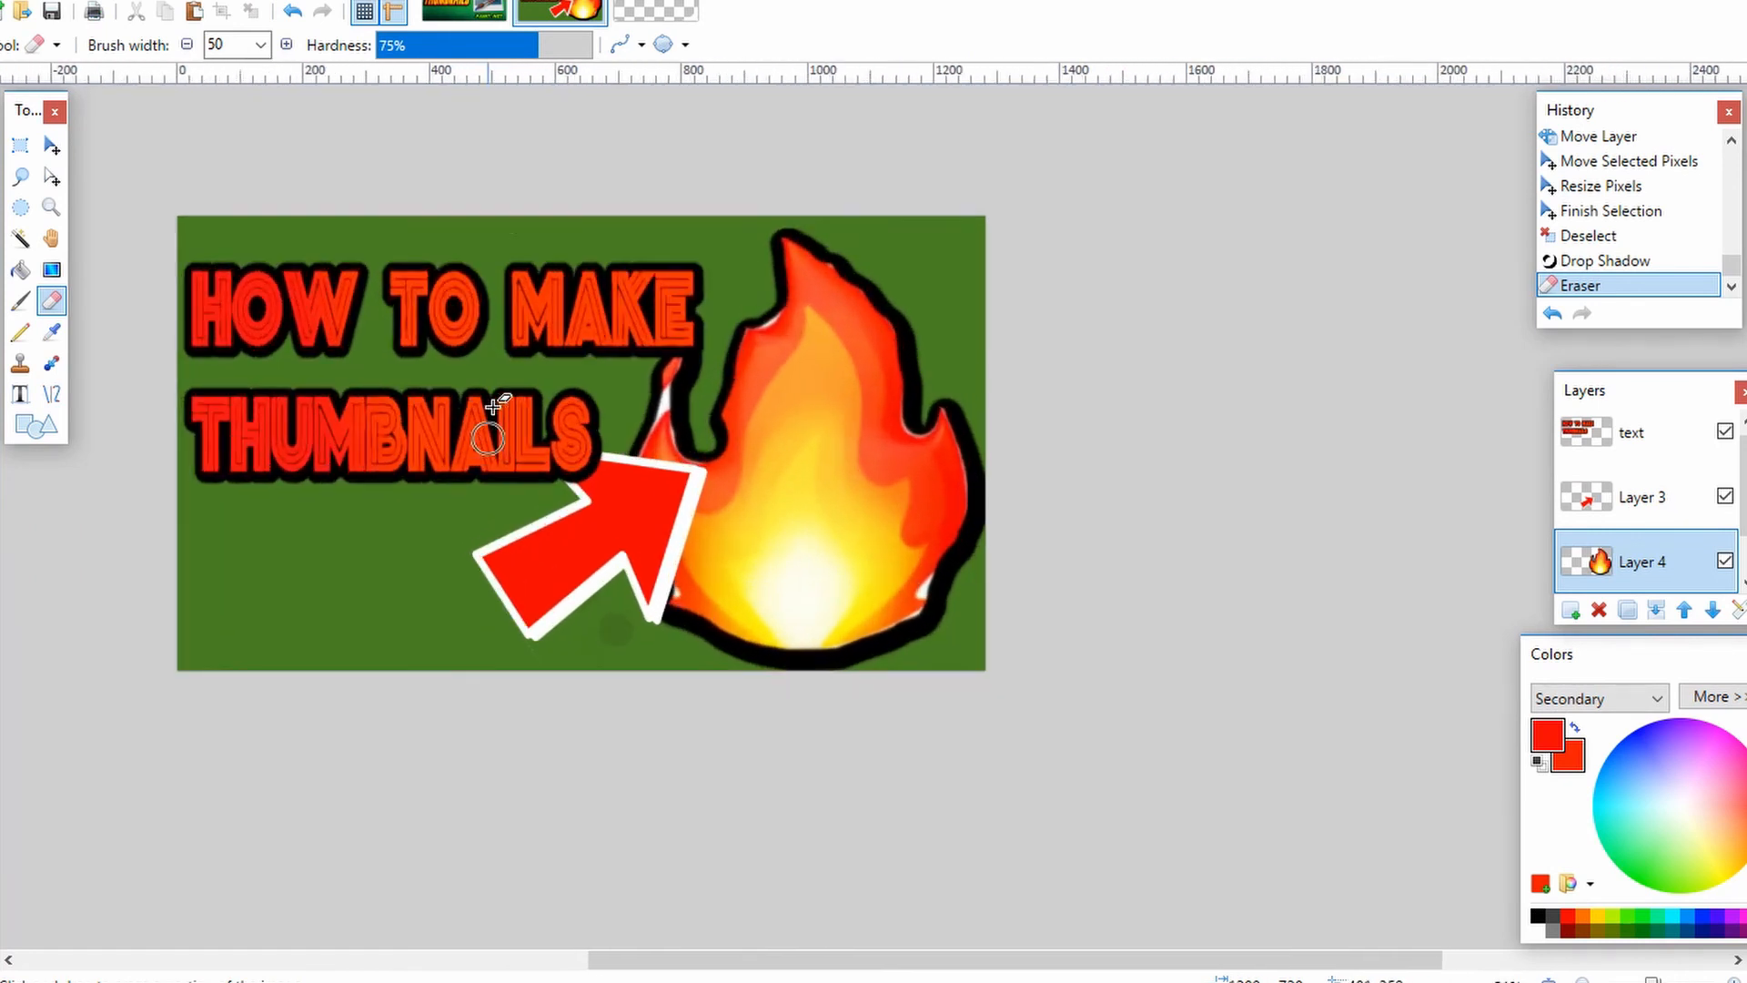
{"action": "left_click", "coordinate": [464, 11]}
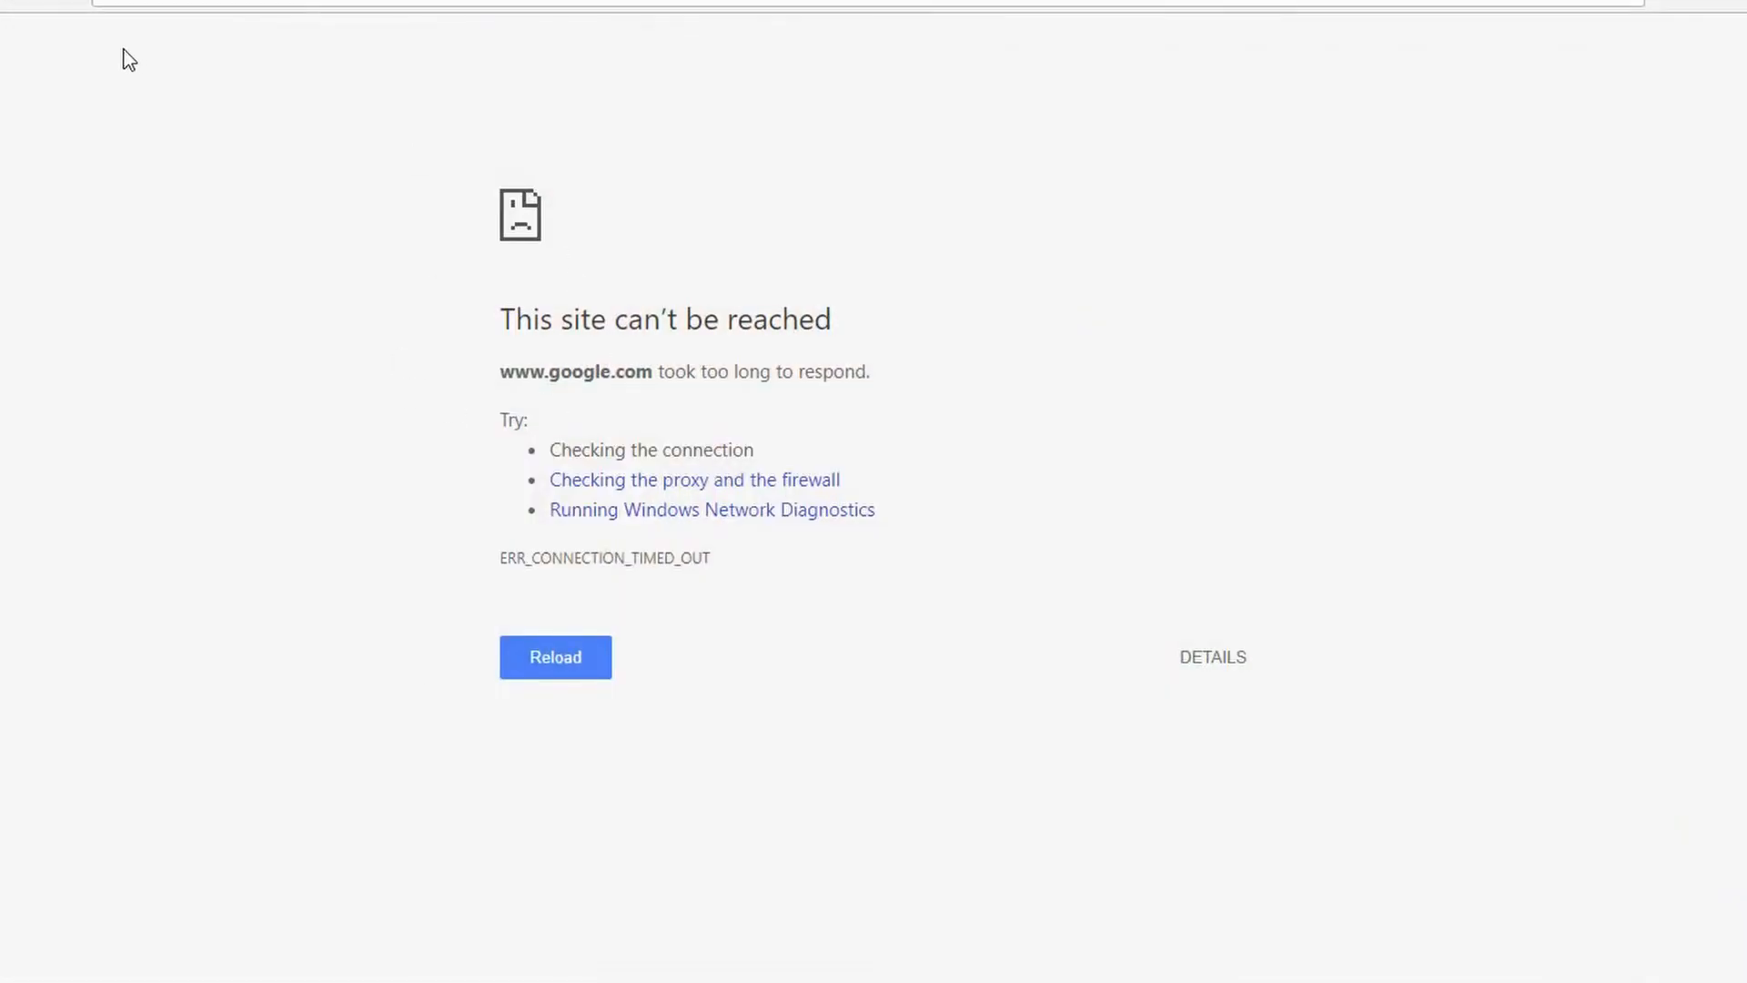
{"action": "left_click", "coordinate": [73, 2]}
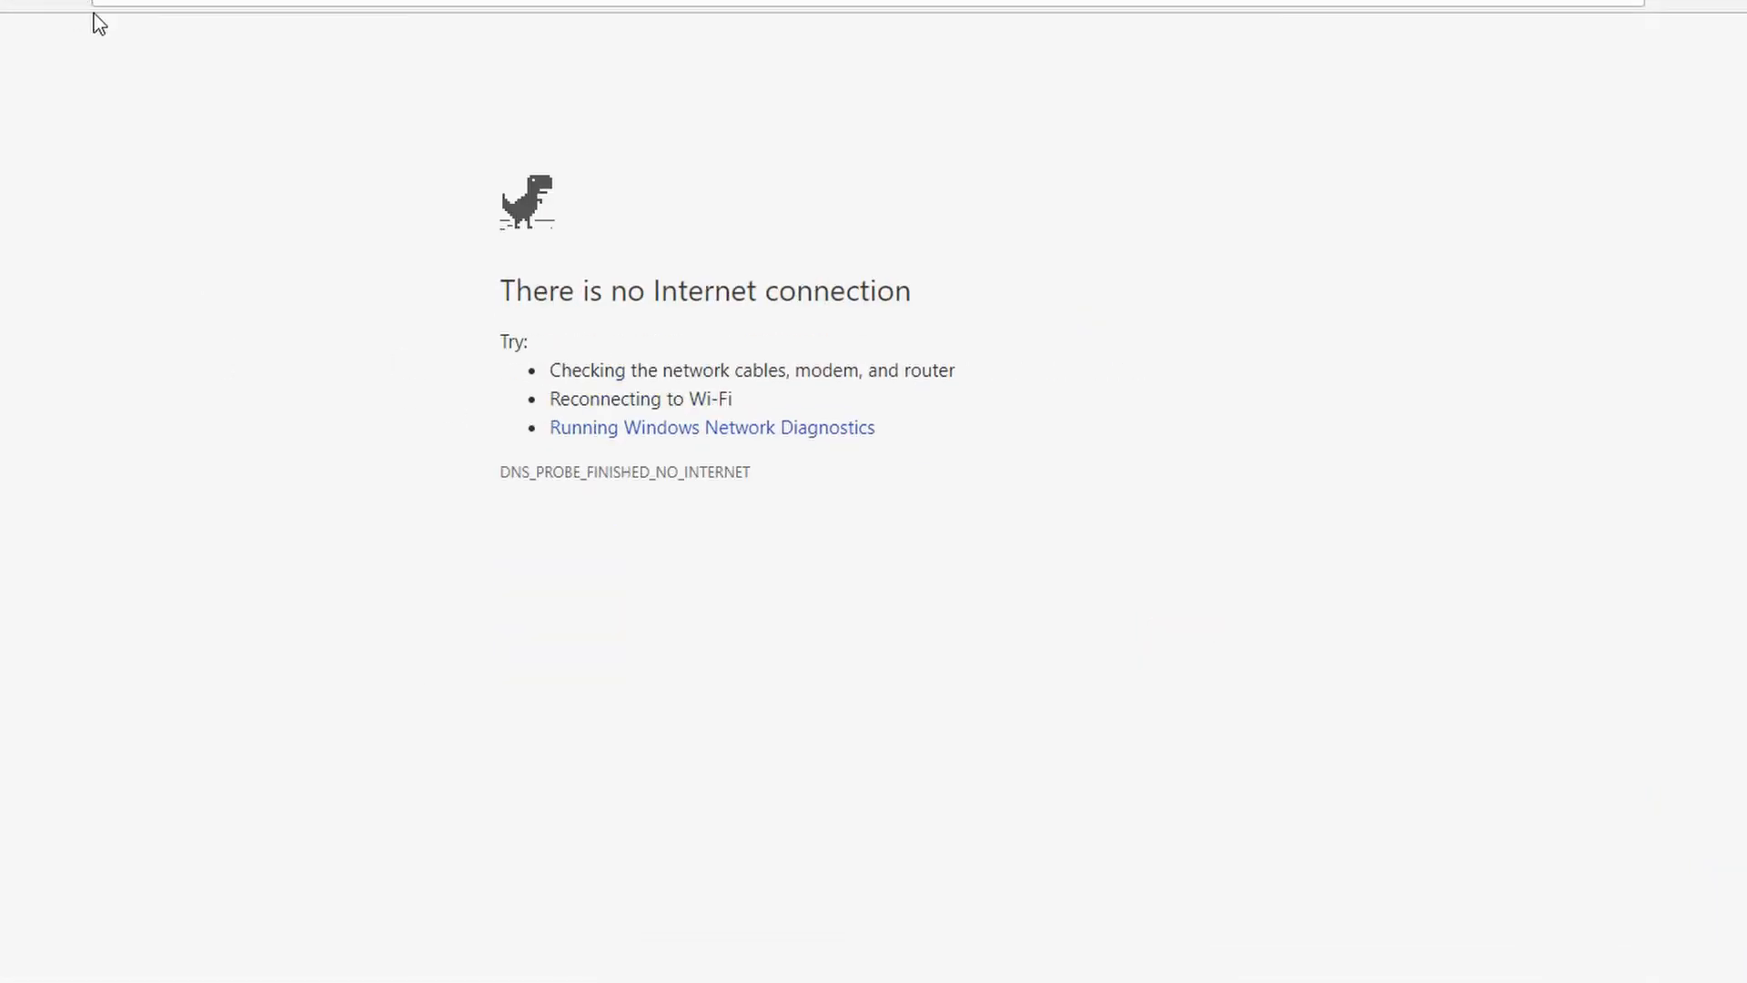